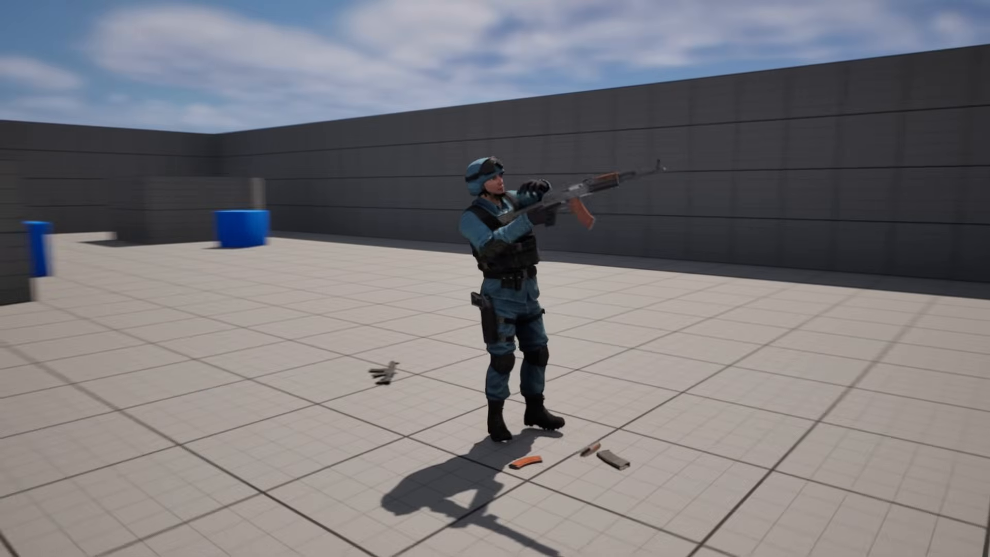
pyautogui.press('d')
pyautogui.press('e')
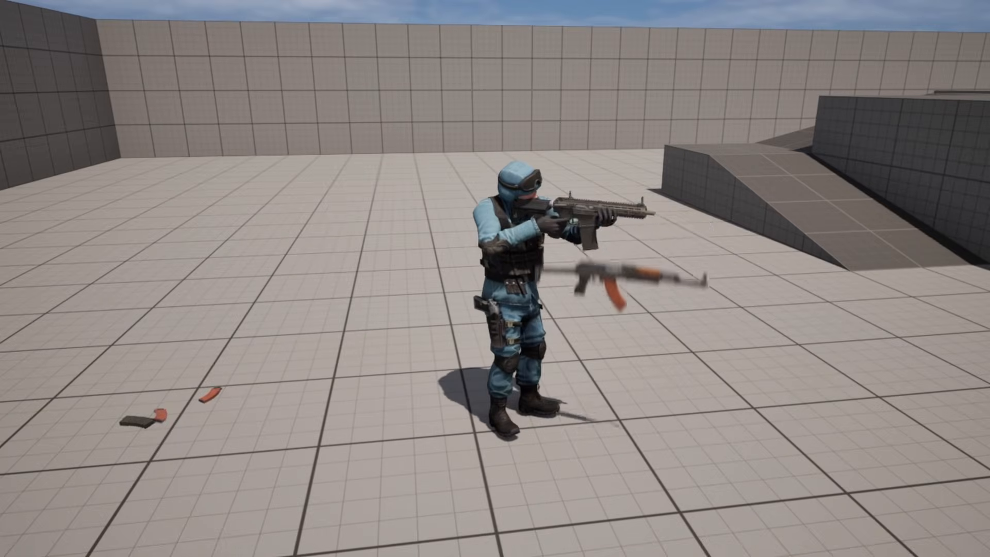
pyautogui.press('r')
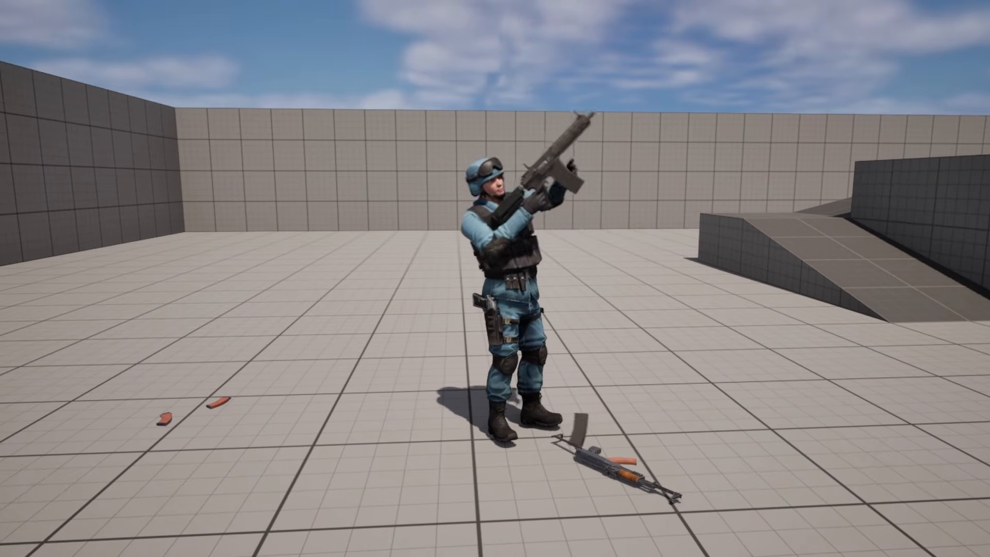
pyautogui.press('e')
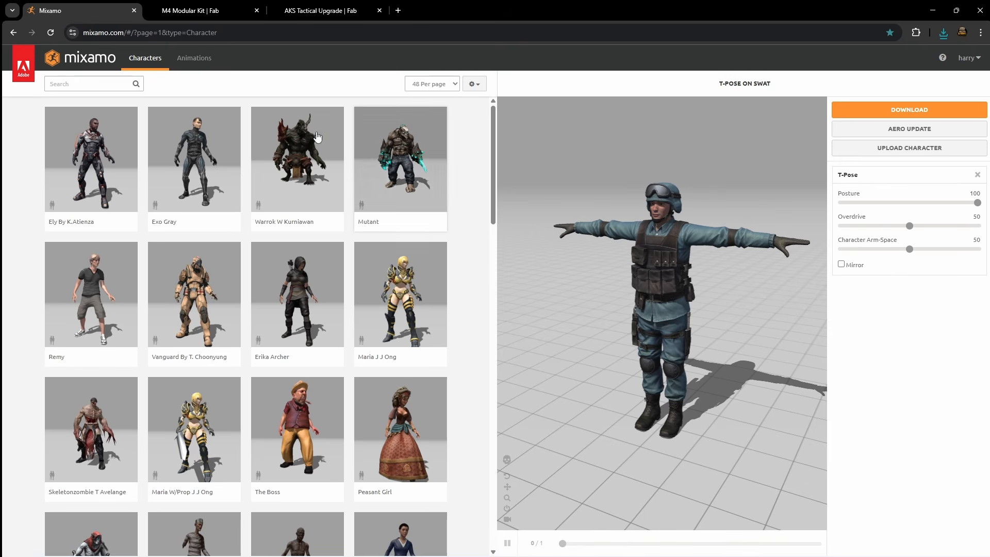
# Step: Search the Mixamo animations for "reload" and apply the standing SWAT Reloading animation to the character
pyautogui.click(187, 61)
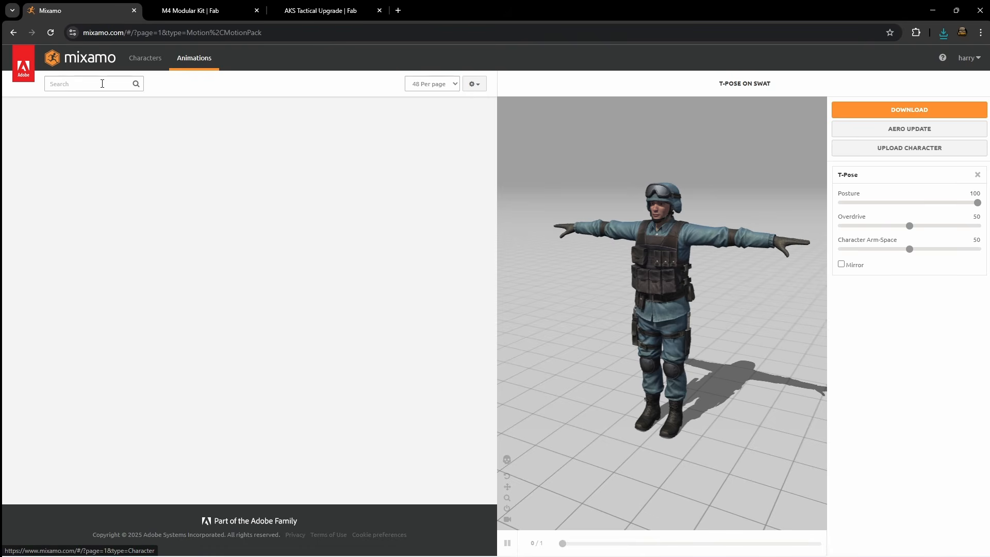
pyautogui.write('reload')
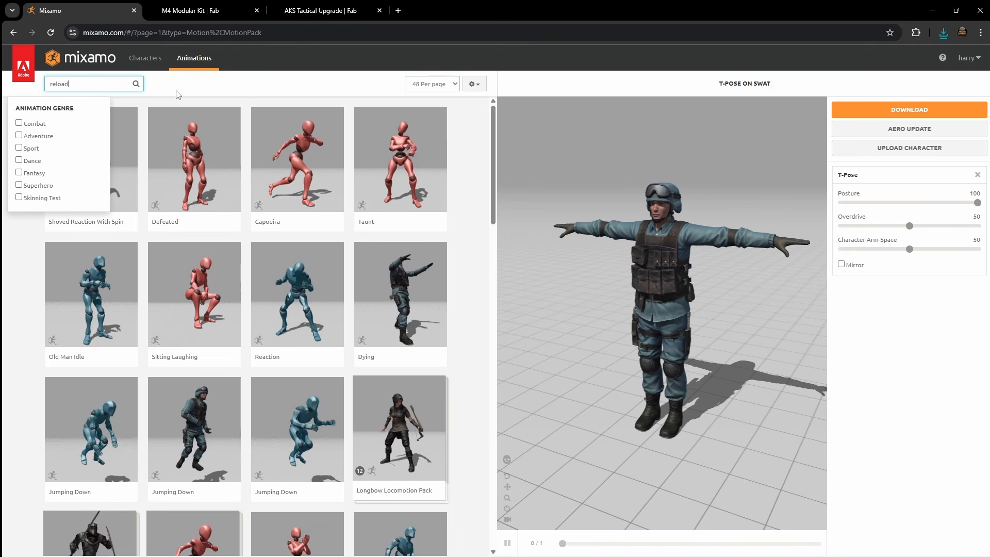
pyautogui.press('Return')
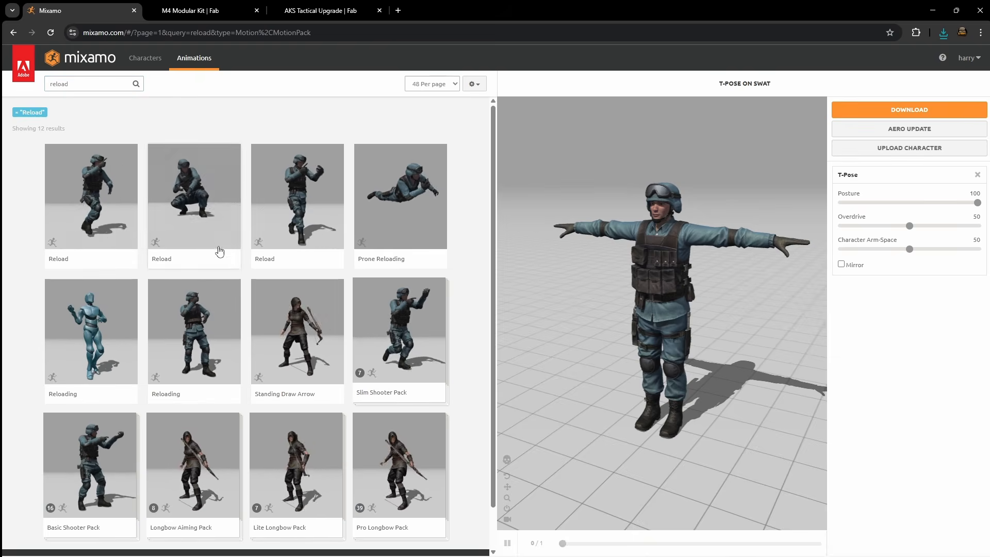
pyautogui.click(218, 320)
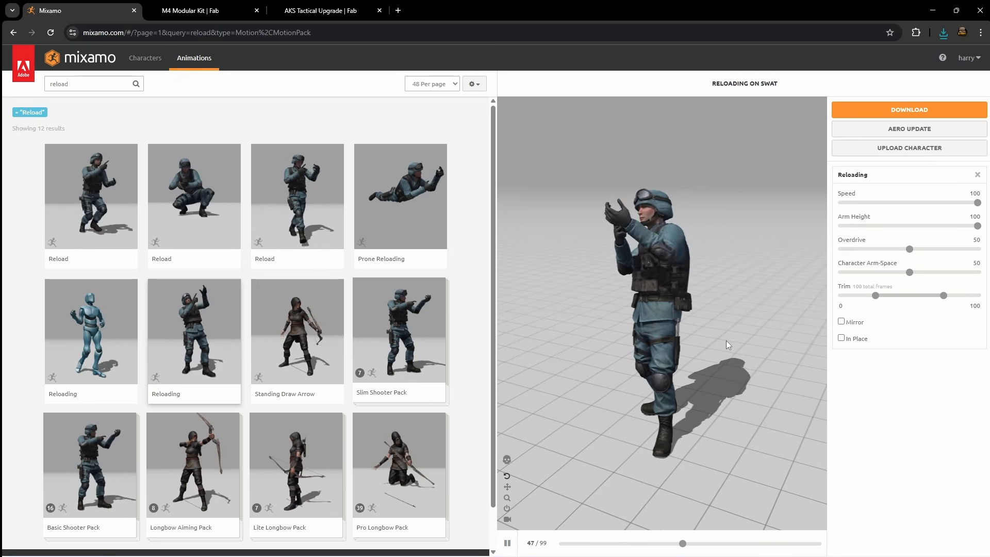
# Step: Download the Reloading animation as FBX Binary without skin at 30 frames per second, and download the M4 Modular Kit from Fab
pyautogui.click(939, 110)
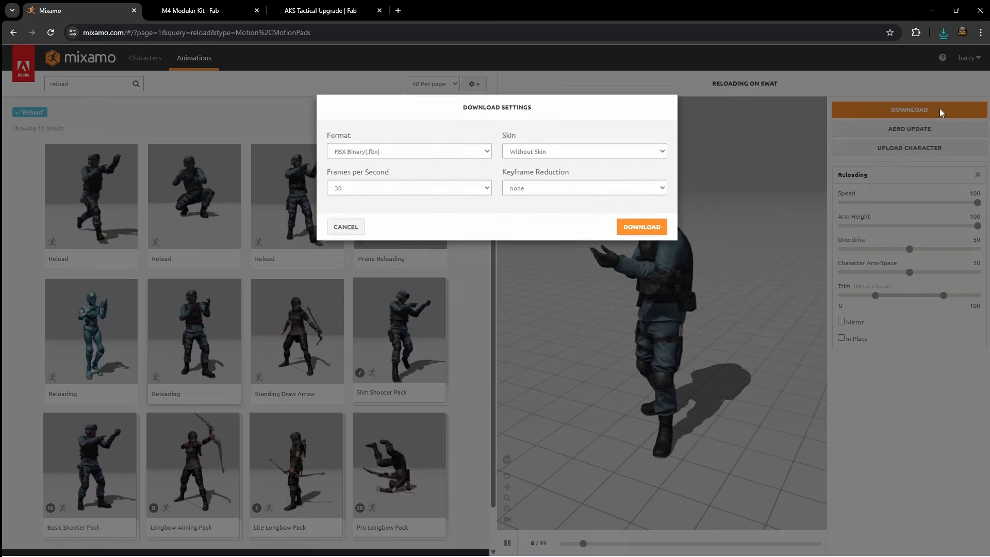
pyautogui.click(650, 155)
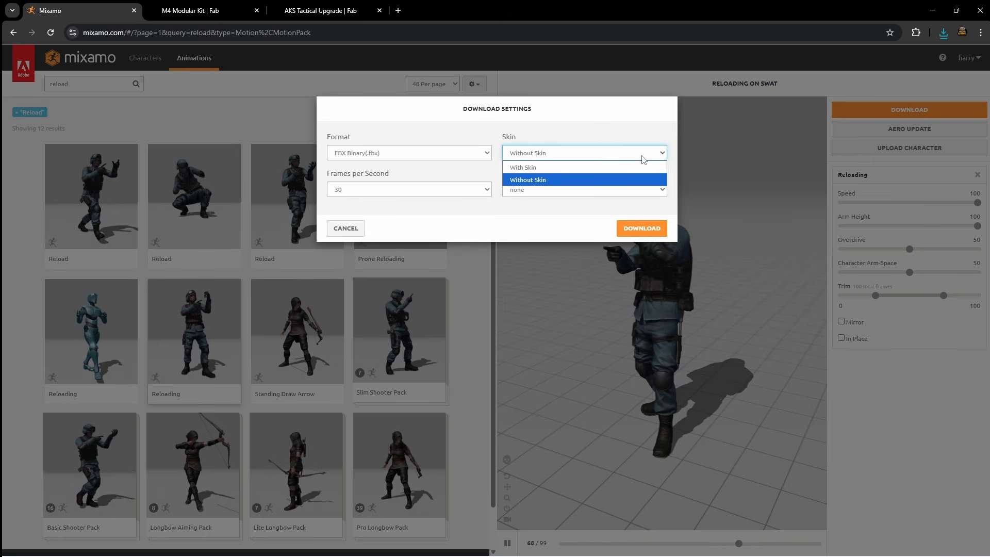
pyautogui.click(544, 184)
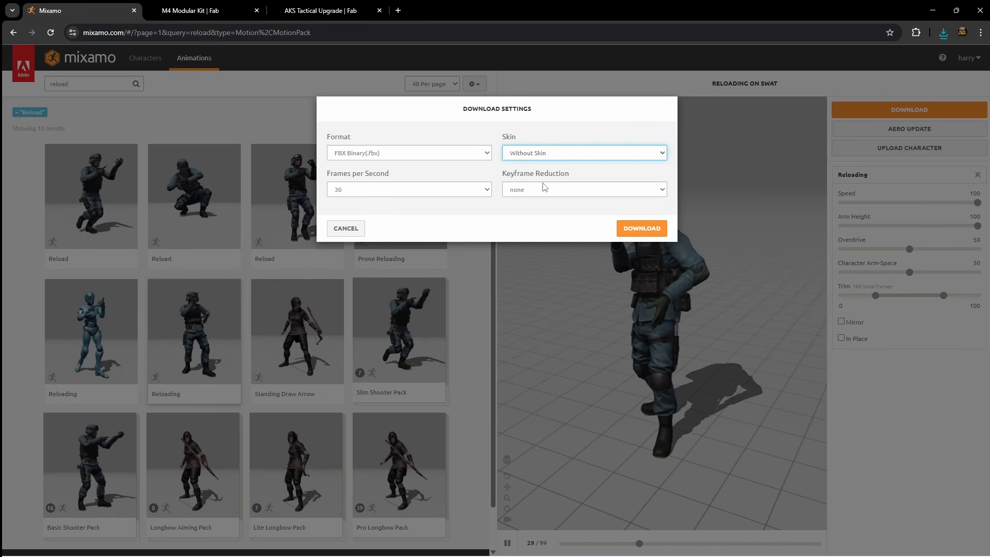
pyautogui.click(664, 235)
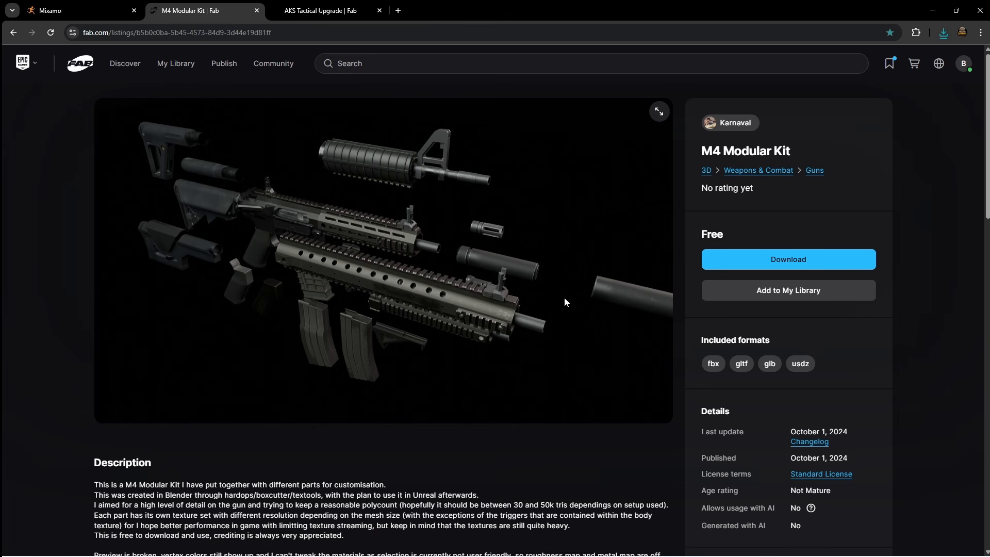
pyautogui.click(826, 259)
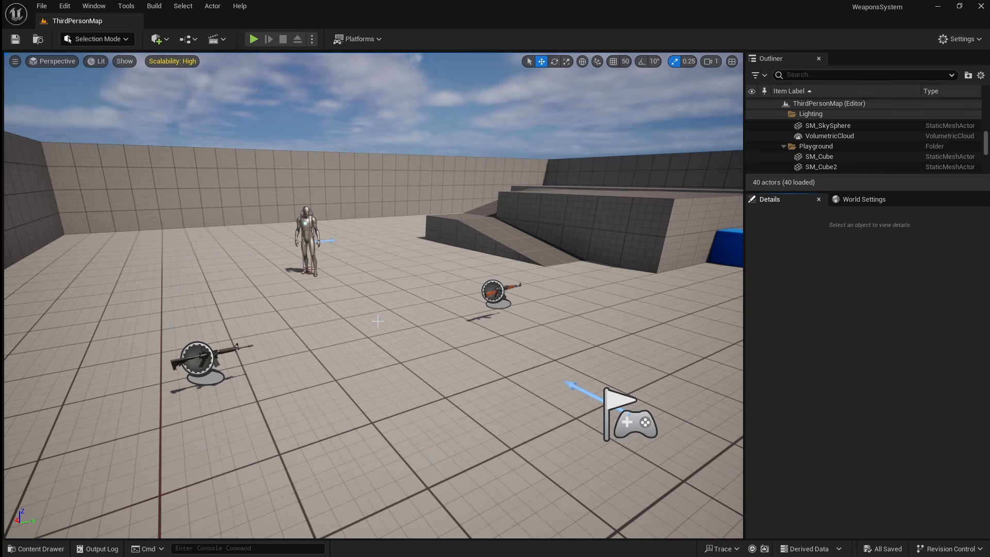
# Step: In Unreal Editor, import m4noskel.fbx into the ModularGuns/M4 folder as static meshes with the shown options, and close the message log
pyautogui.click(47, 550)
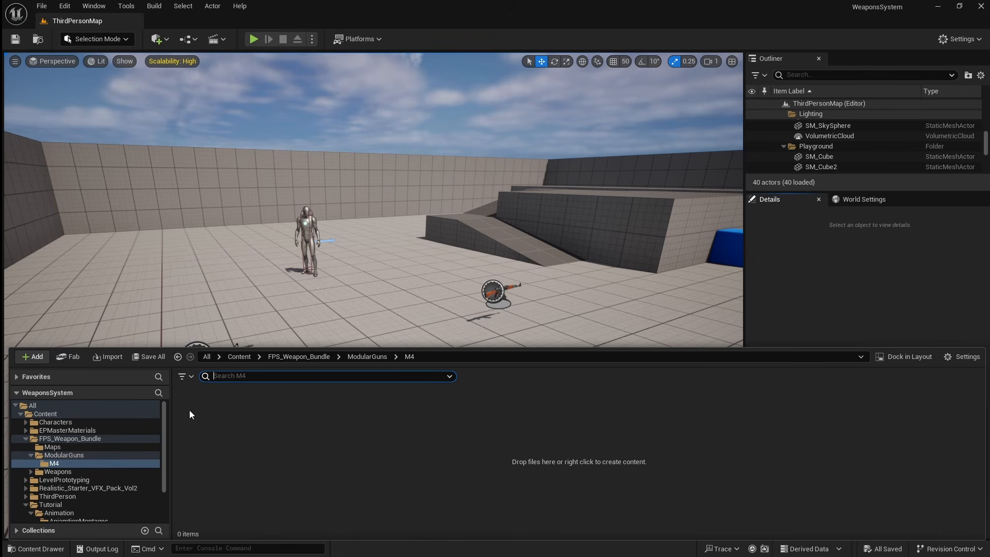
pyautogui.click(113, 362)
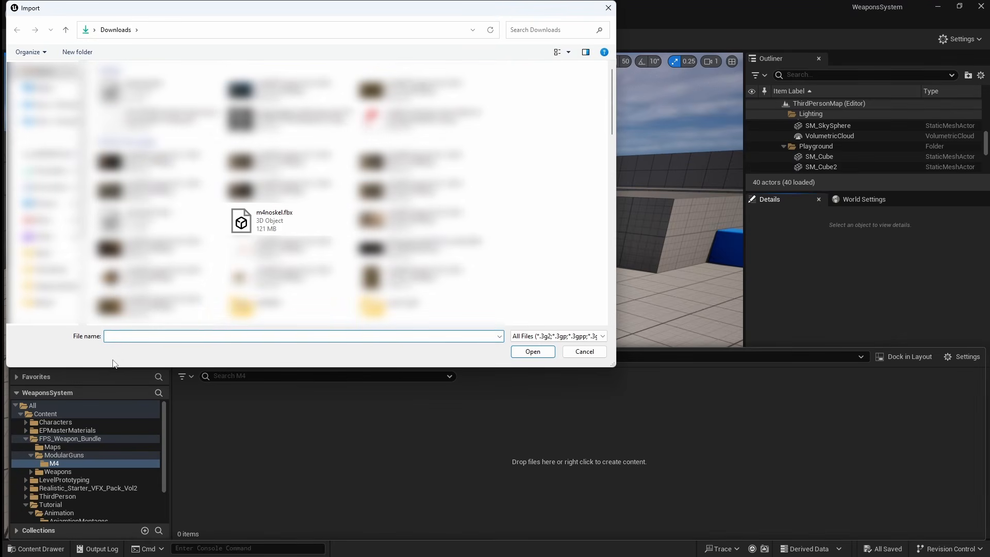
pyautogui.click(308, 216)
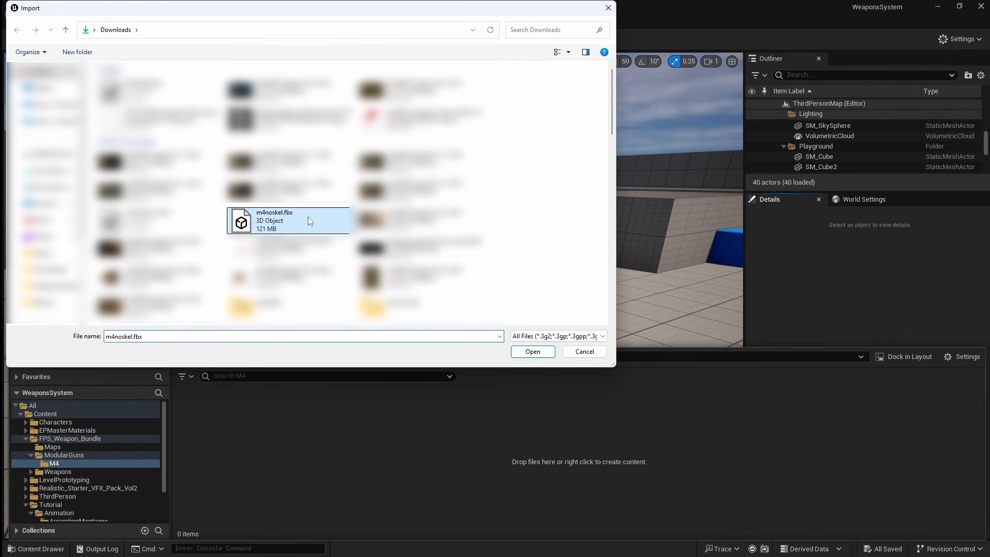
pyautogui.click(545, 355)
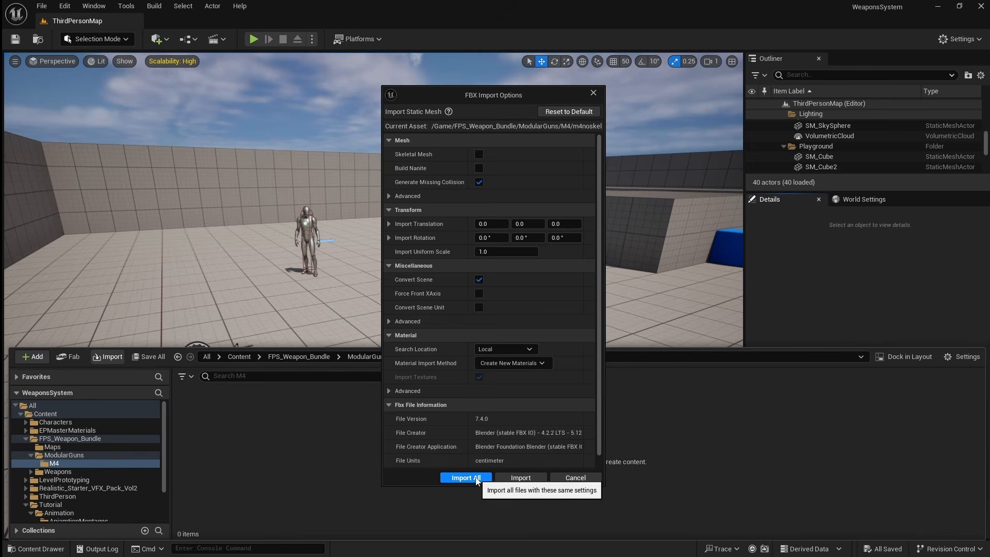
pyautogui.click(476, 478)
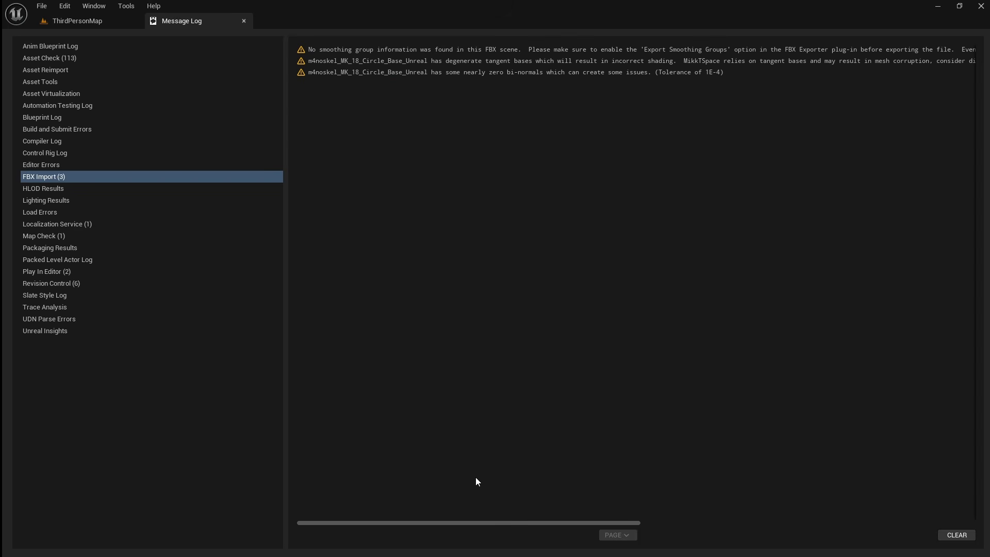
pyautogui.click(244, 21)
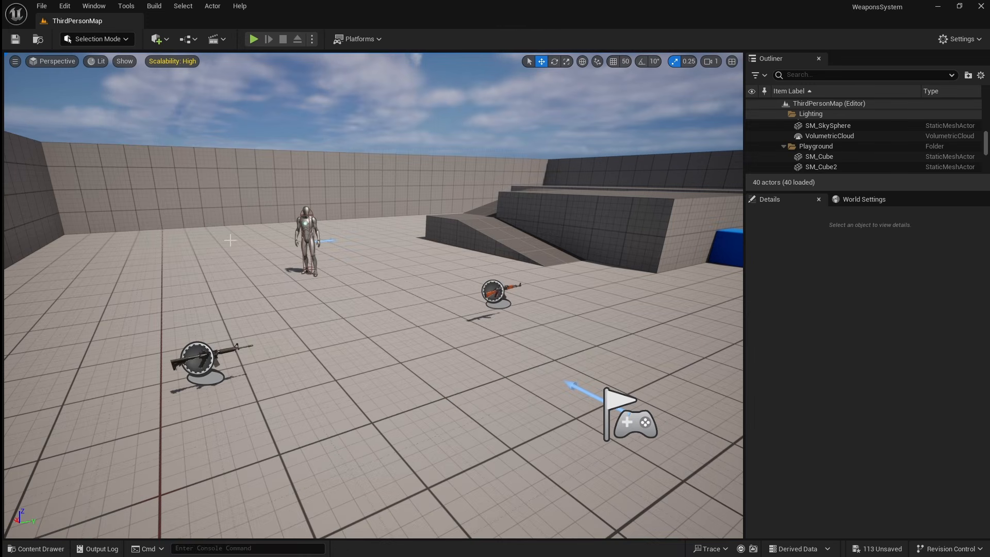
# Step: Look through the imported M4 parts in the M4 folder and save all unsaved assets
pyautogui.click(38, 549)
pyautogui.scroll(-1, 731, 447)
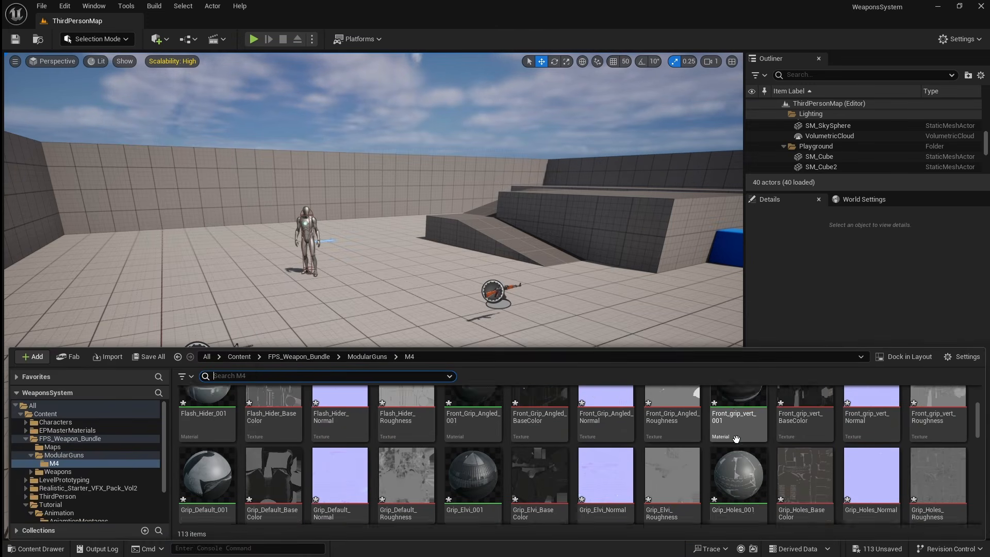
pyautogui.scroll(-1, 730, 447)
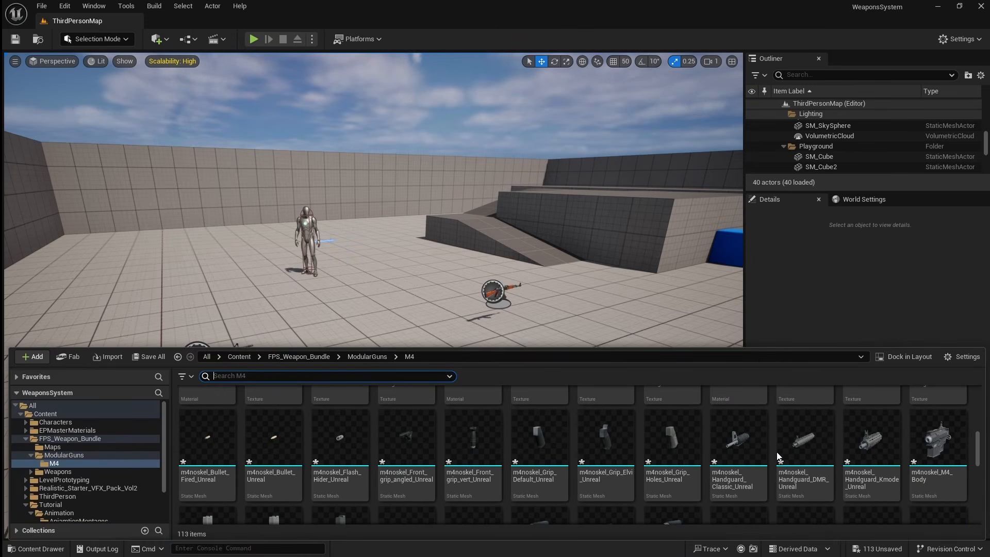
pyautogui.scroll(-1, 778, 456)
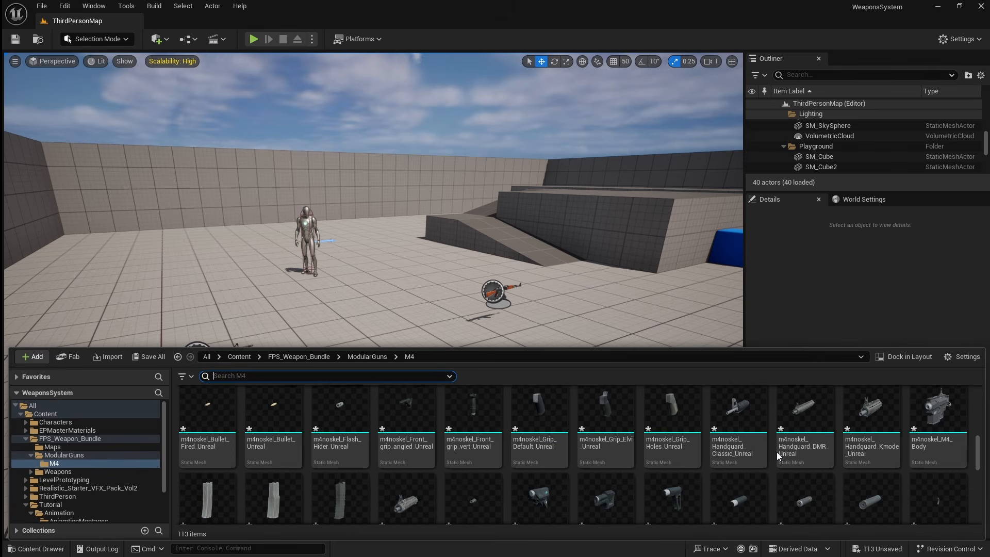
pyautogui.click(41, 7)
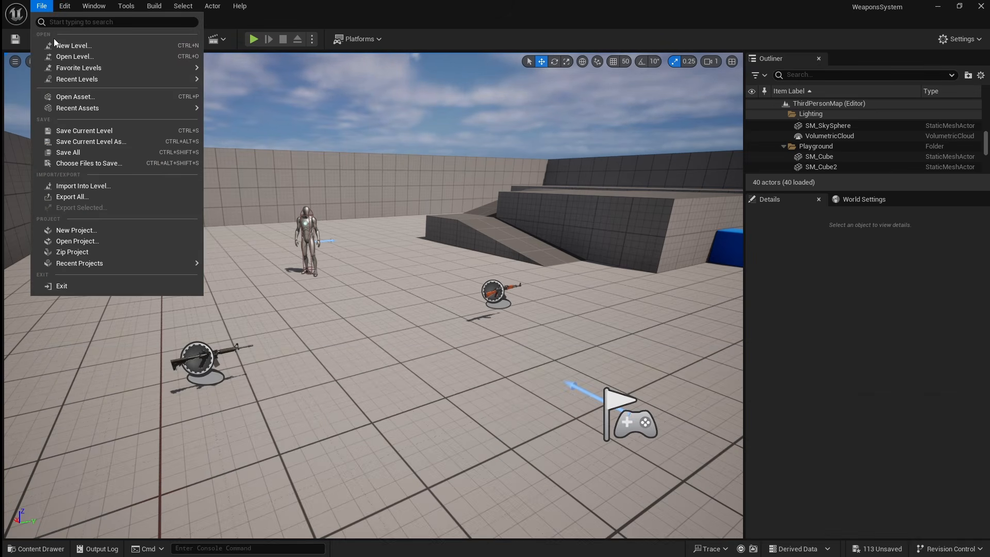
pyautogui.click(102, 154)
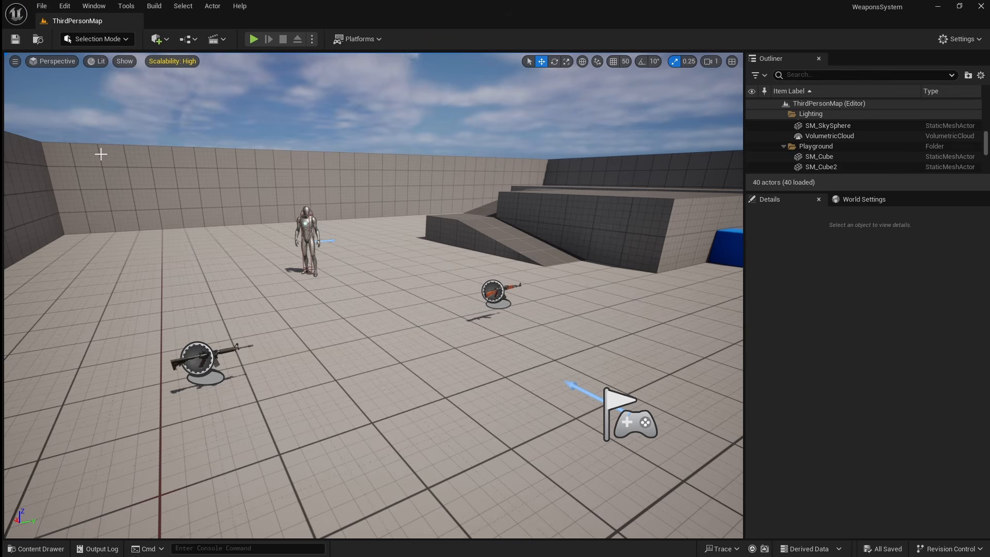
# Step: Import Reloading.fbx into Tutorial/Animation/AnimationSequences using the Rifle_Aiming_Idle__3__Skeleton skeleton
pyautogui.click(29, 548)
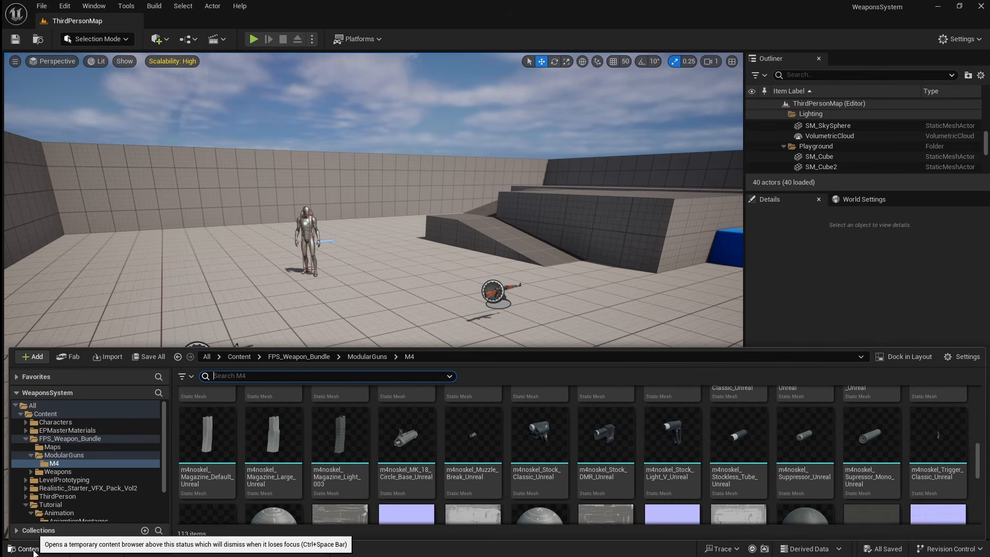
pyautogui.scroll(-3, 69, 482)
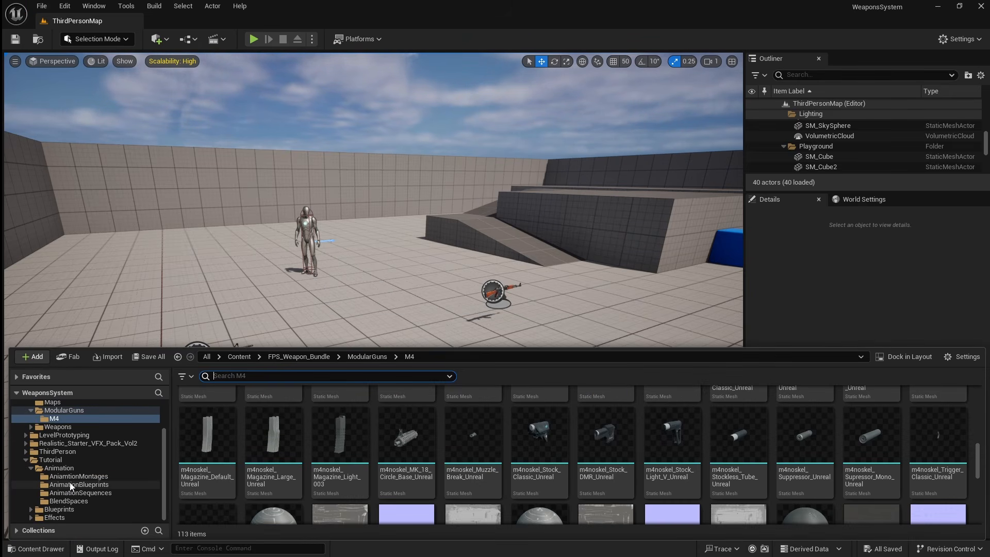
pyautogui.click(123, 494)
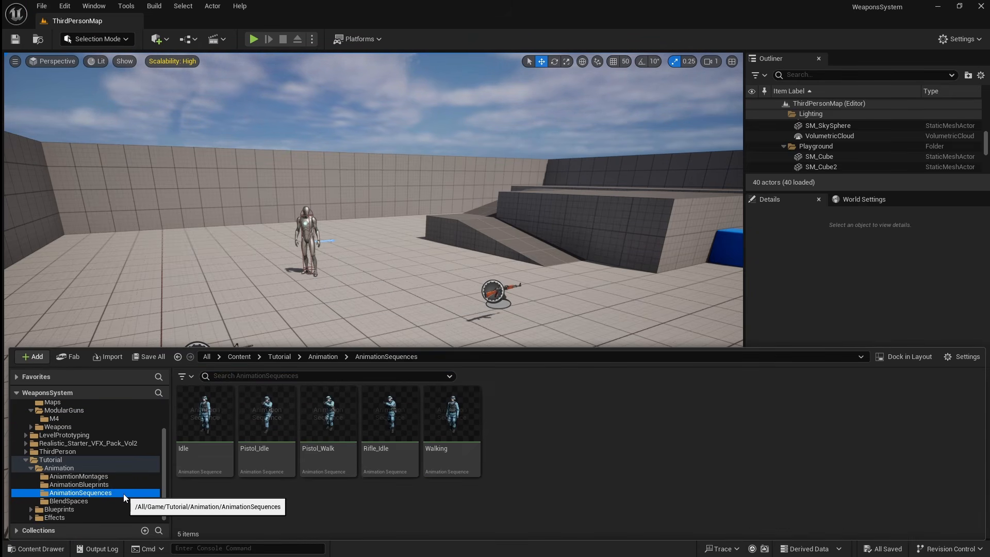
pyautogui.click(110, 359)
pyautogui.click(195, 90)
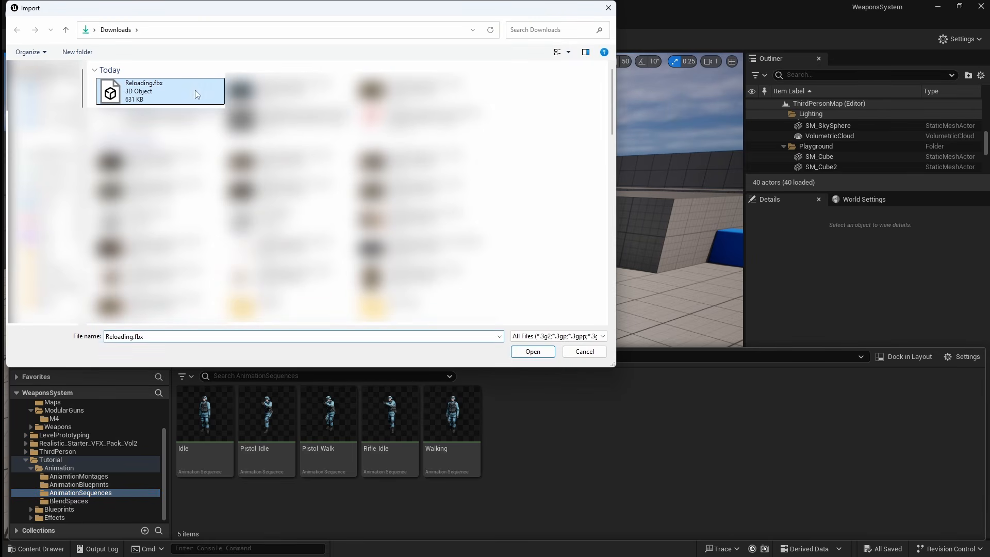
pyautogui.click(533, 352)
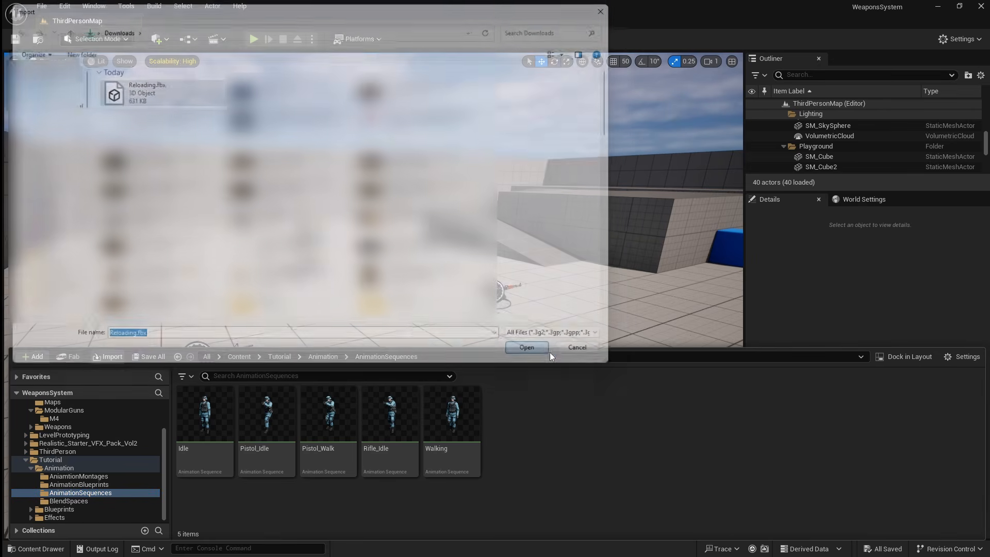
pyautogui.click(559, 157)
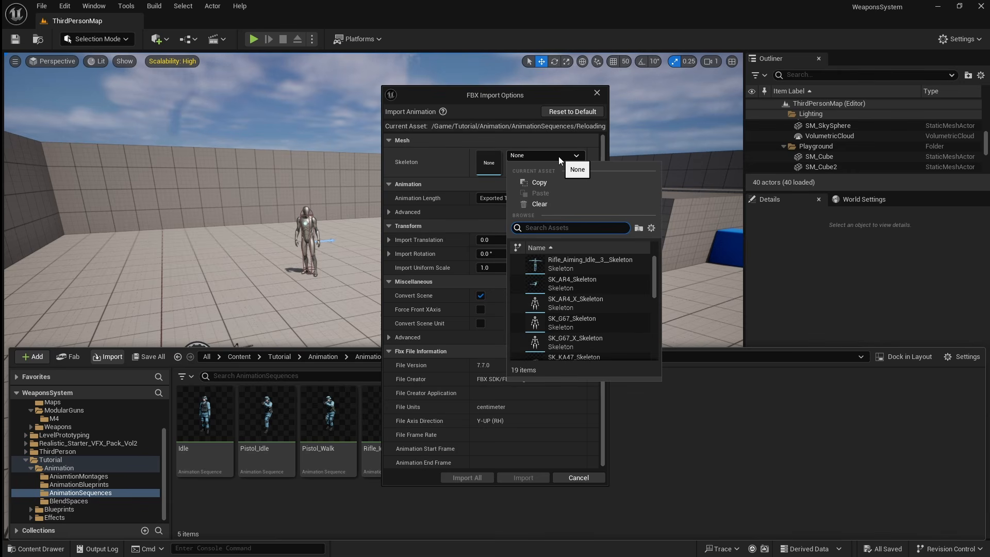
pyautogui.click(615, 271)
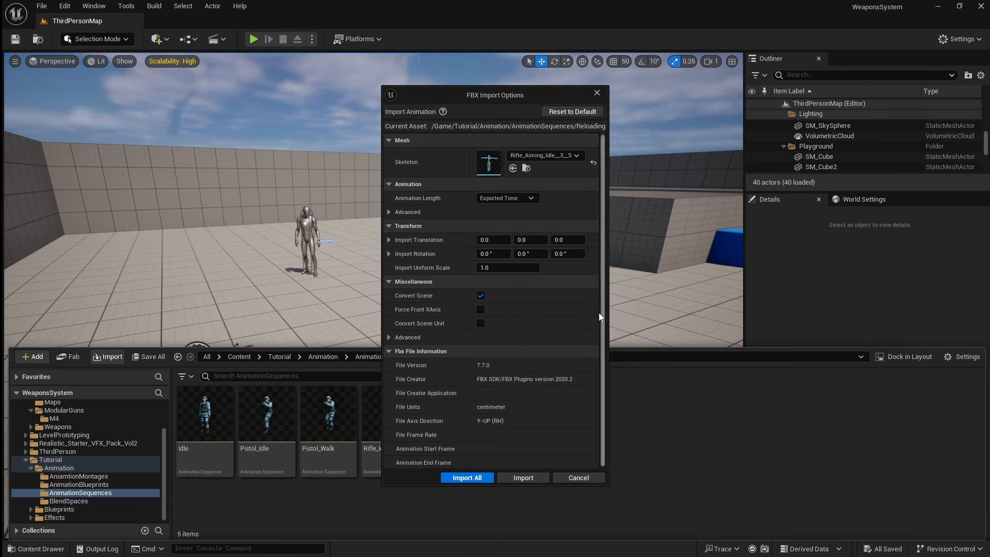
pyautogui.click(489, 479)
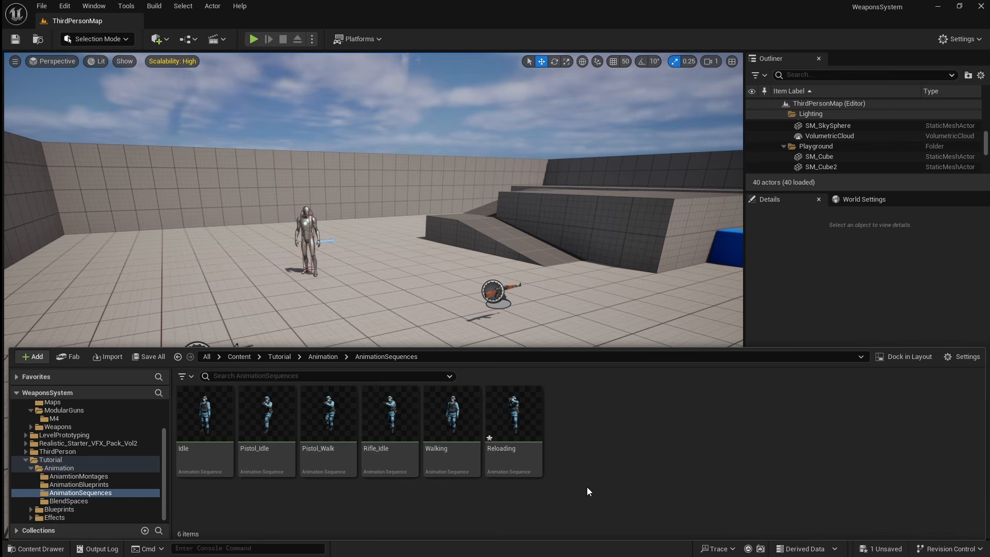
# Step: Preview the imported Reloading animation, save it, close its editor and return to the AnimationSequences folder
pyautogui.doubleClick(536, 423)
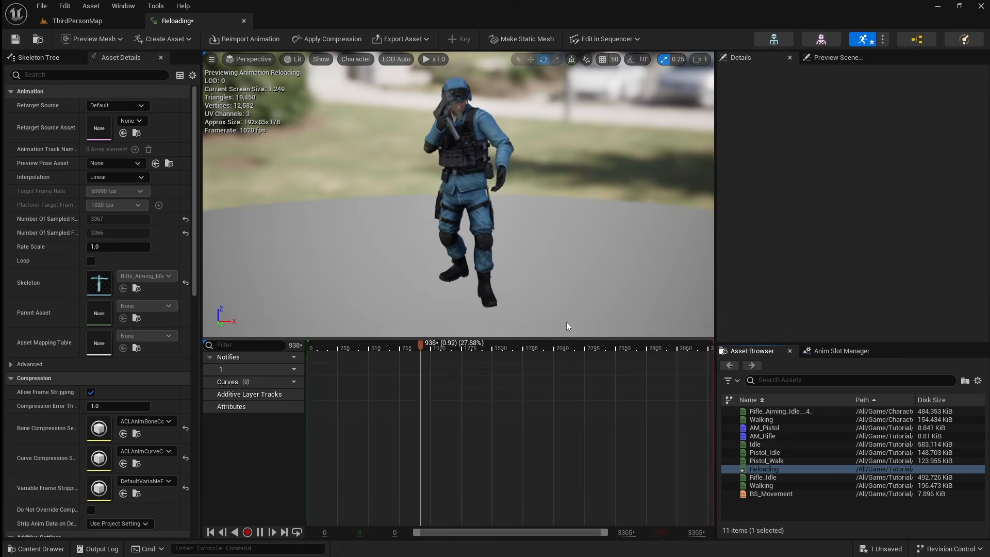
pyautogui.keyDown('alt'); pyautogui.moveTo(583, 262); pyautogui.dragTo(676, 242); pyautogui.keyUp('alt')
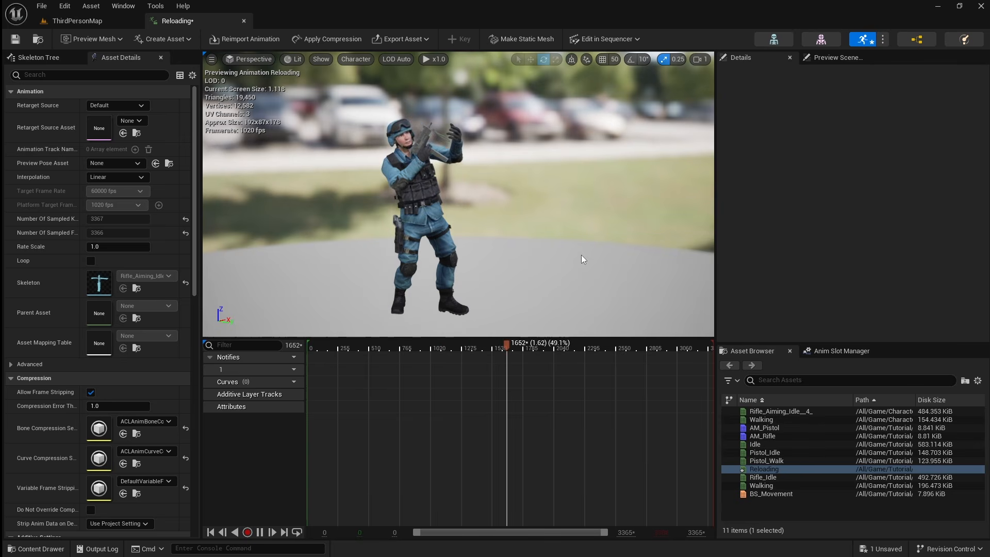
pyautogui.hotkey('ctrl', 's')
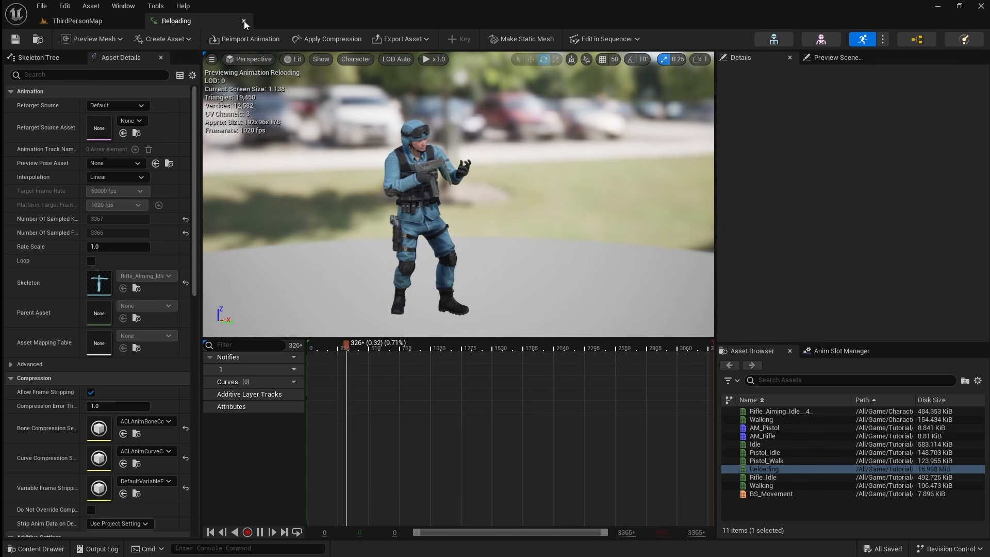
pyautogui.click(244, 21)
pyautogui.click(39, 549)
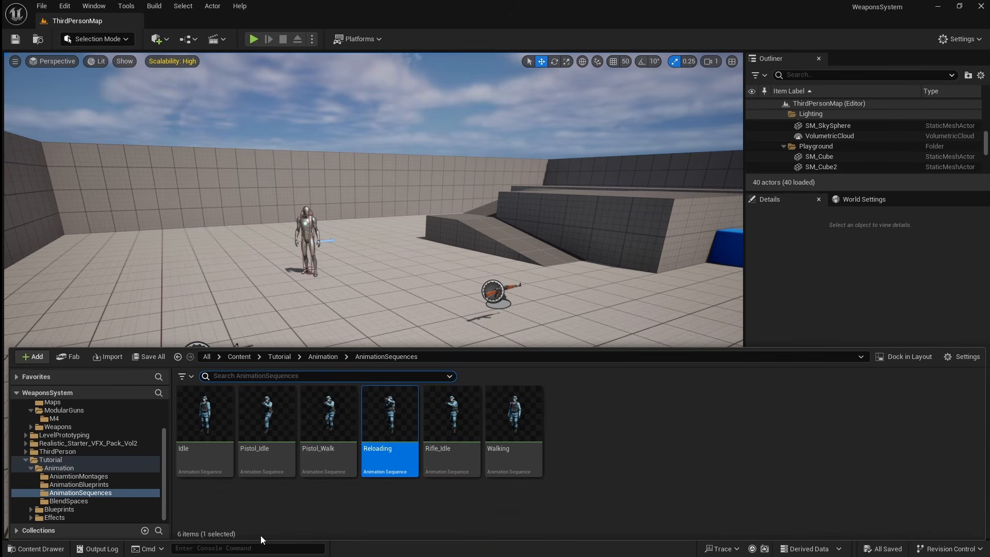
# Step: Create an animation montage from the Reloading sequence and name it AM_Reloading
pyautogui.rightClick(396, 438)
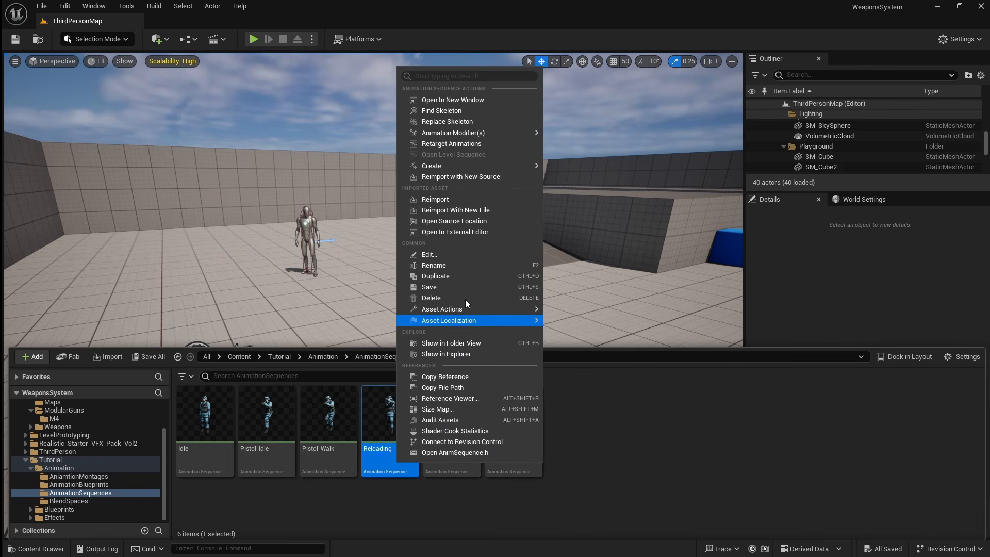
pyautogui.moveTo(502, 166)
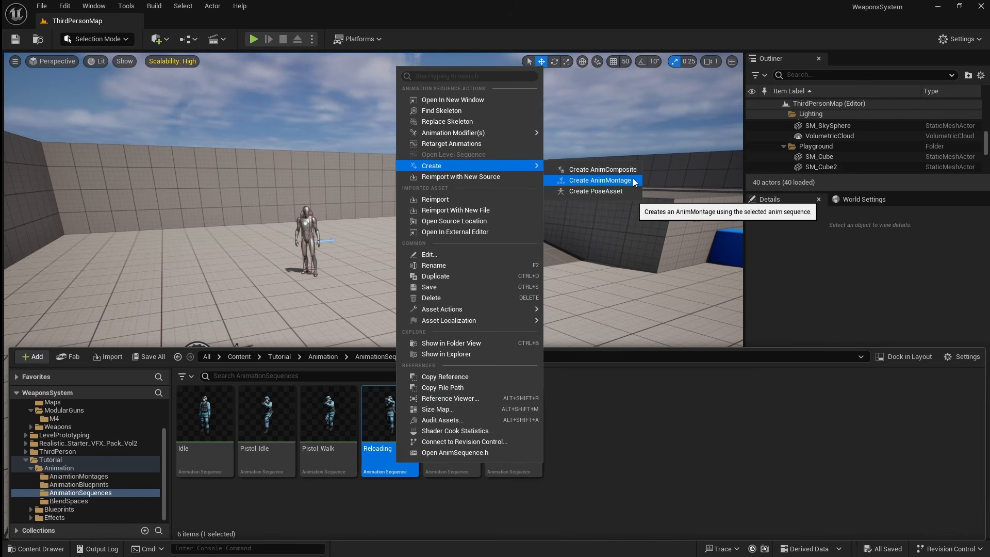
pyautogui.click(600, 180)
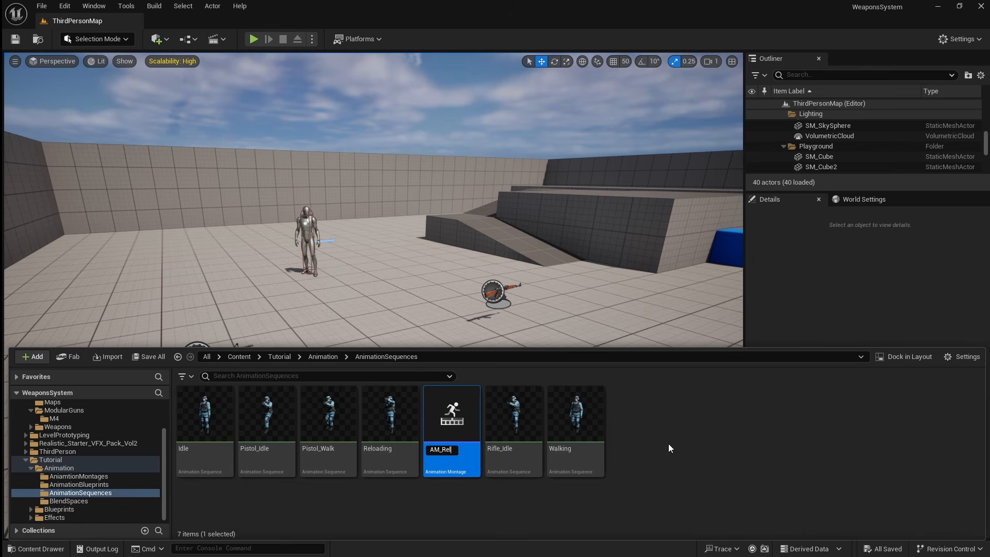
pyautogui.write('AM_Reloading')
pyautogui.press('Return')
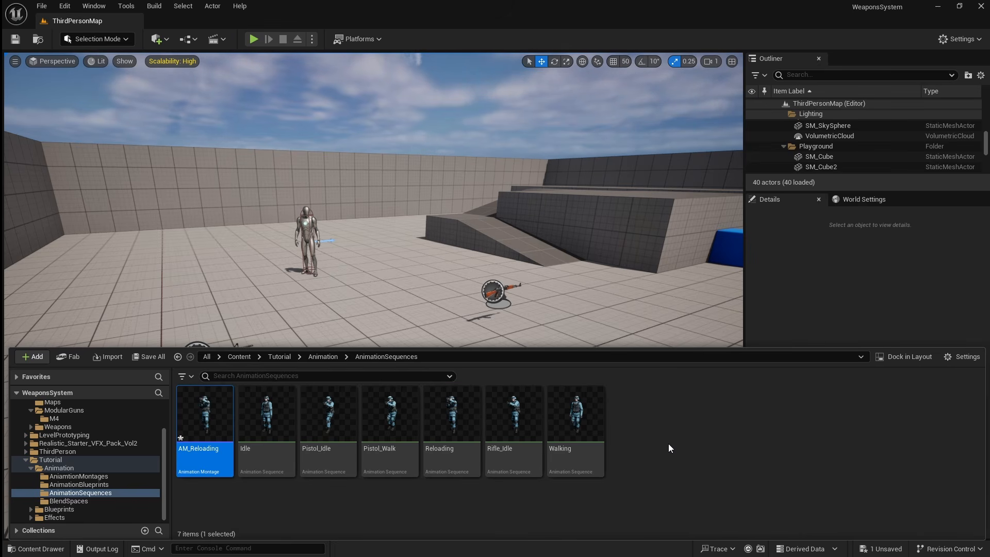
# Step: Move AM_Reloading into the Tutorial/Animation/AniamtionMontages folder and open it there
pyautogui.moveTo(202, 423); pyautogui.dragTo(110, 478)
pyautogui.click(158, 498)
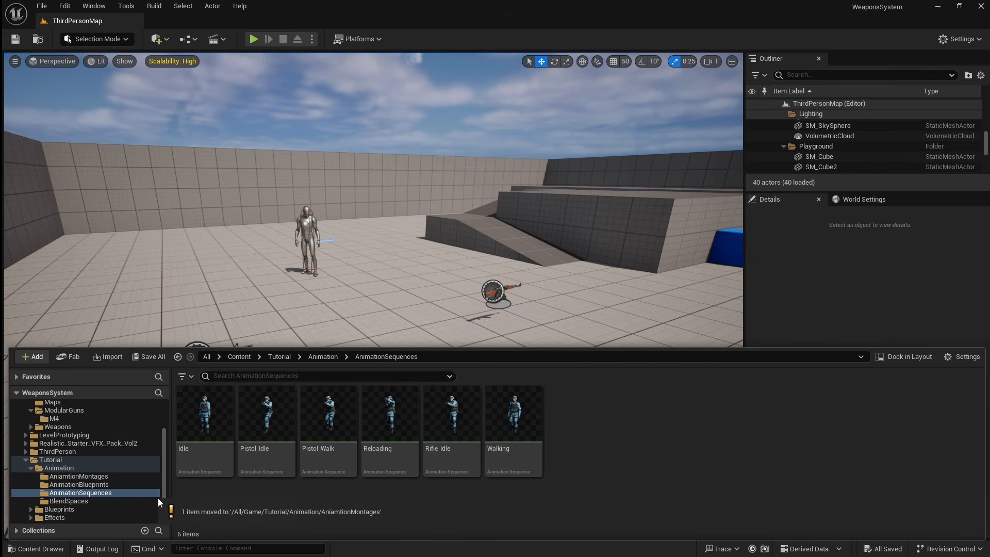
pyautogui.click(122, 477)
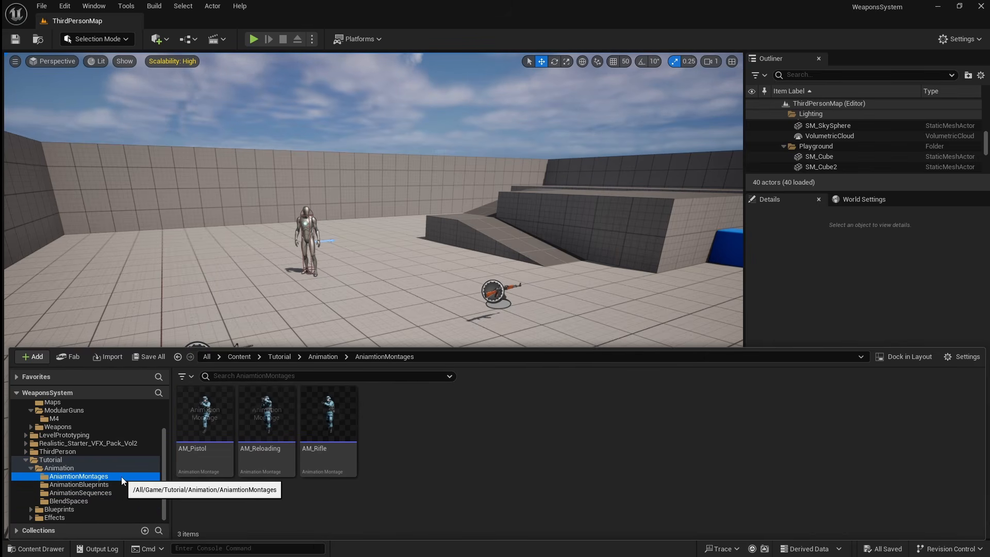
pyautogui.click(282, 466)
pyautogui.doubleClick(282, 467)
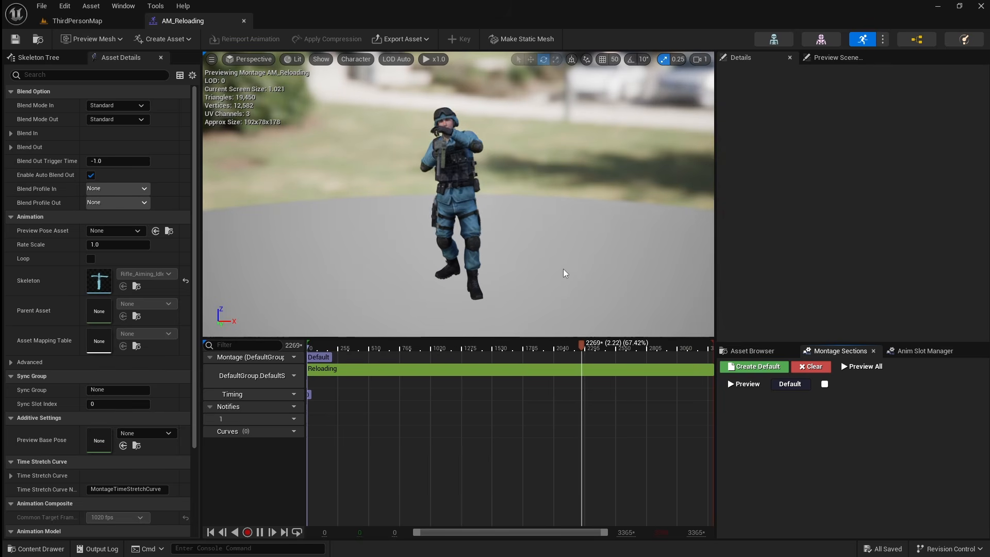
# Step: Browse to the ThirdPerson/Input/Actions folder in the project content
pyautogui.click(40, 549)
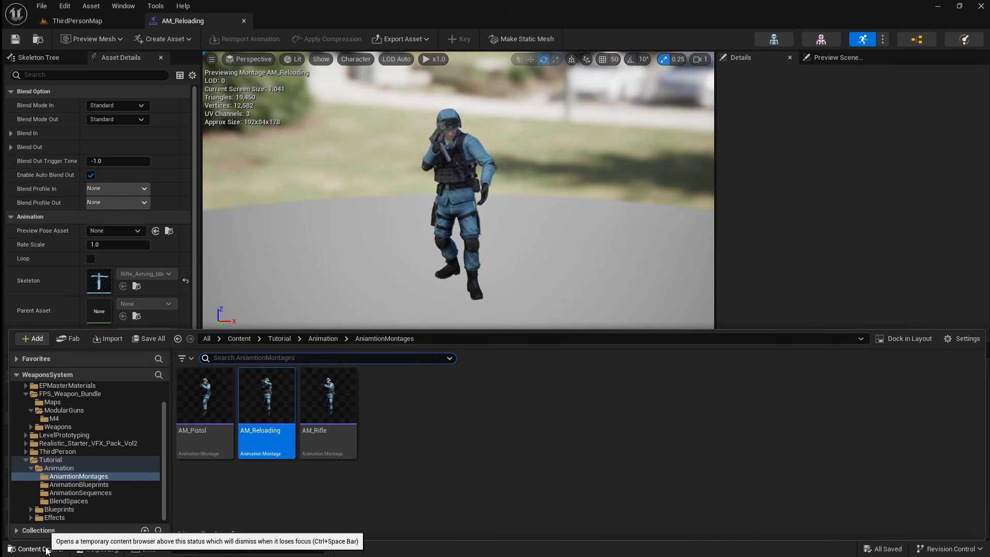
pyautogui.scroll(3, 78, 503)
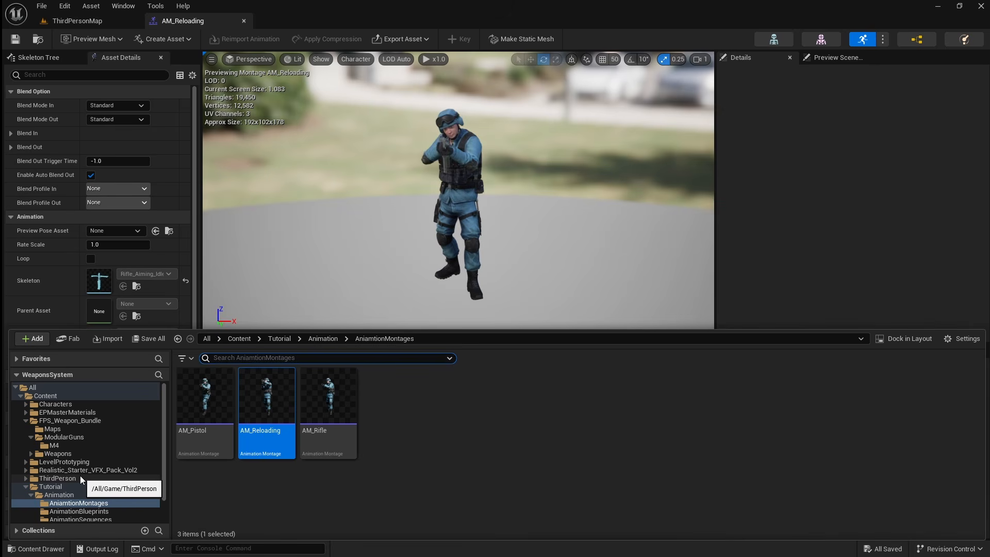
pyautogui.click(80, 476)
pyautogui.doubleClick(268, 408)
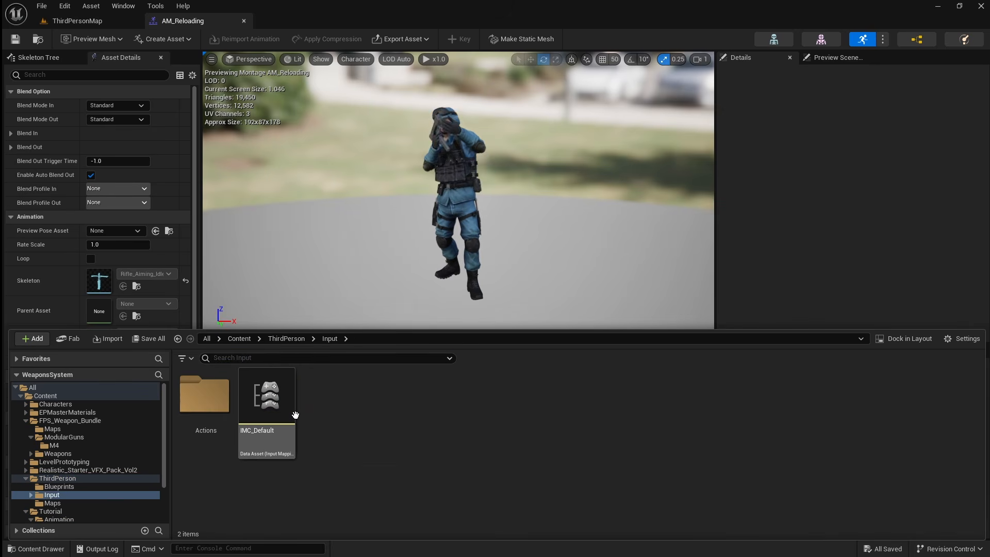
pyautogui.doubleClick(221, 412)
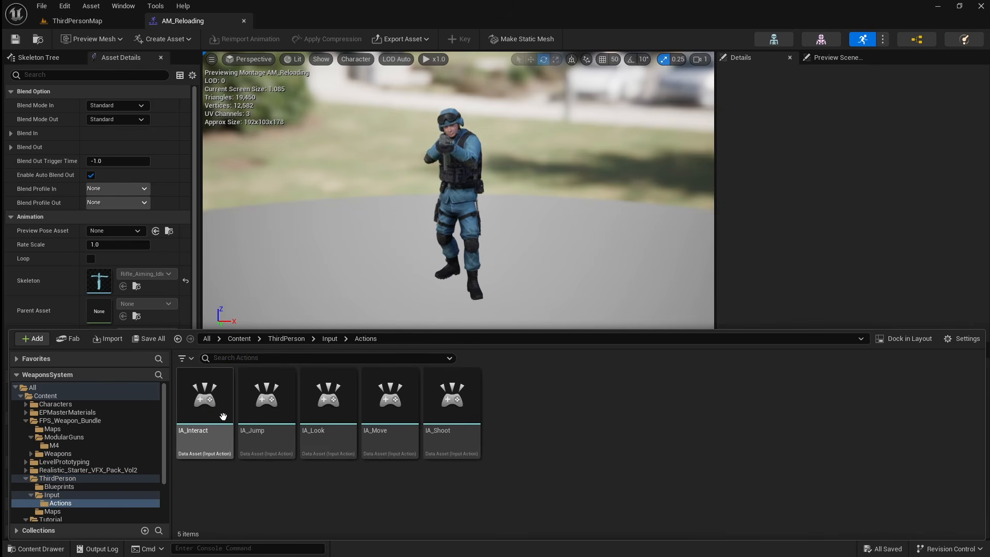
# Step: Create an Input Action named IA_Reload in the Actions folder, check its settings and close its editor
pyautogui.rightClick(519, 440)
pyautogui.moveTo(565, 328)
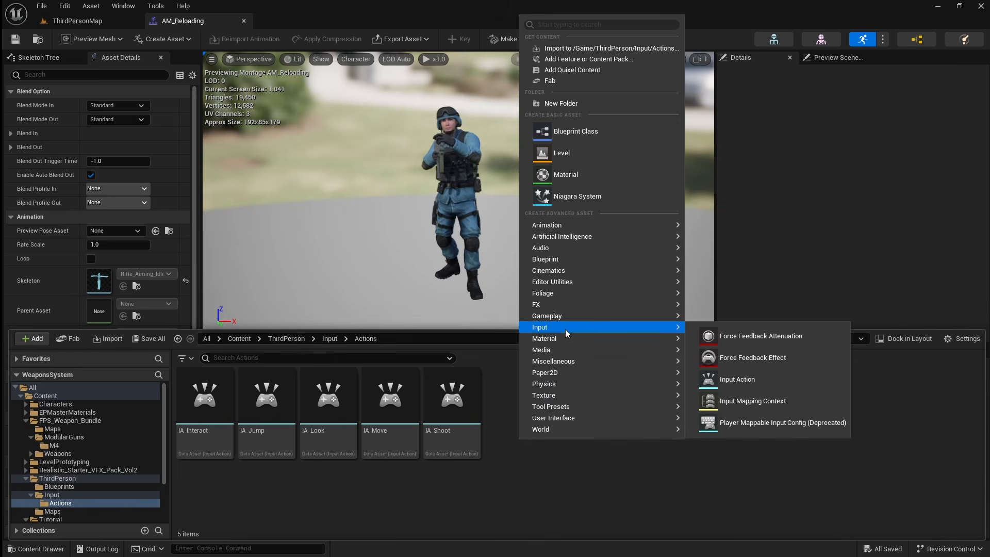
pyautogui.click(737, 379)
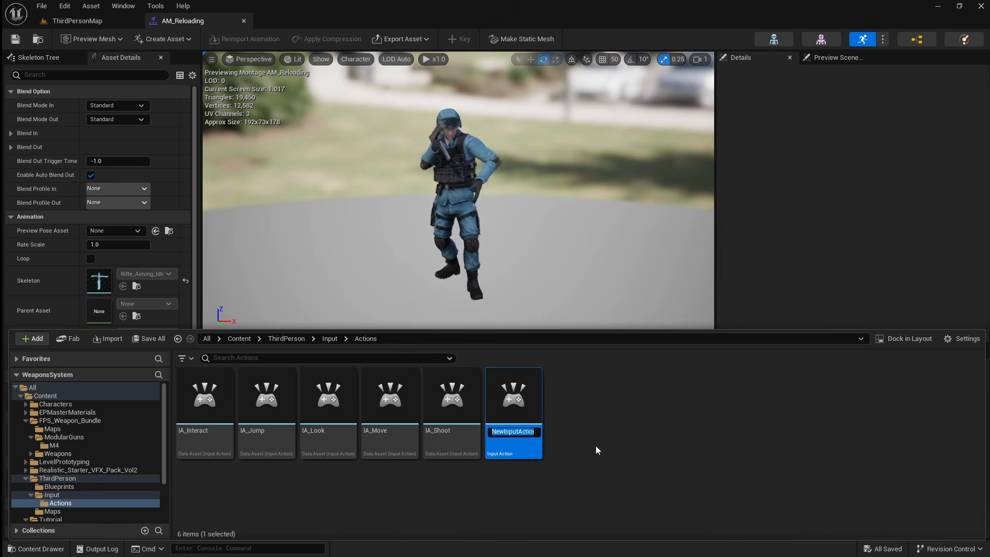
pyautogui.write('IA_')
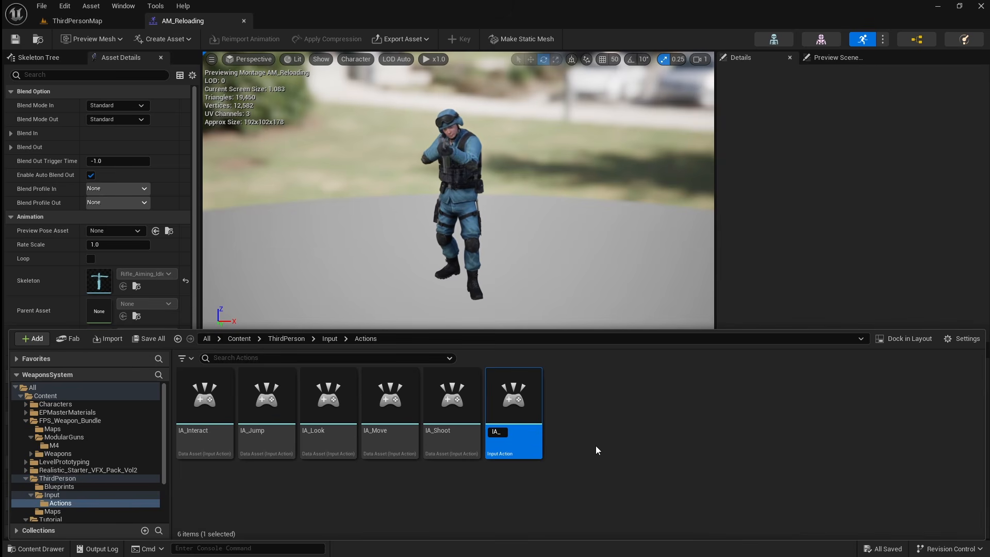
pyautogui.write('Reload')
pyautogui.press('Return')
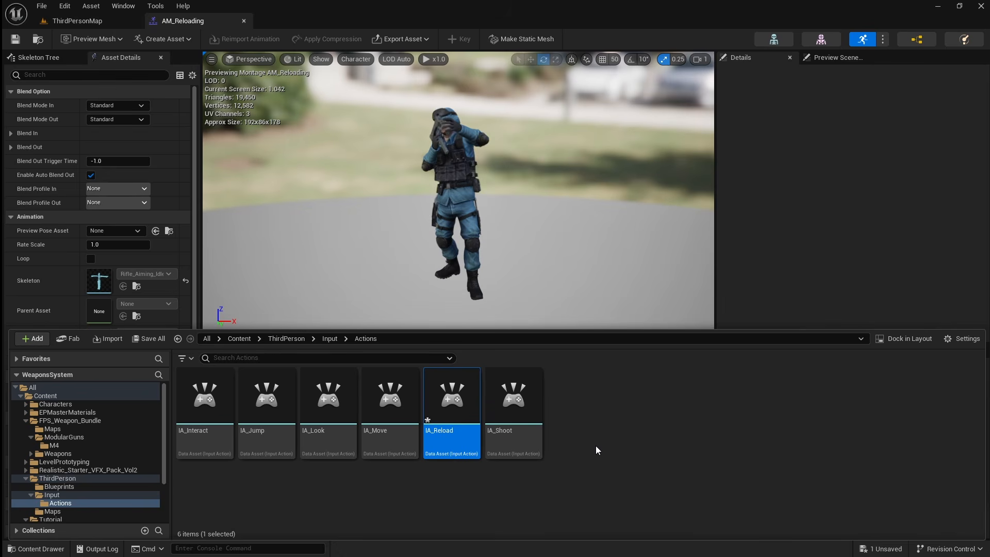
pyautogui.doubleClick(479, 425)
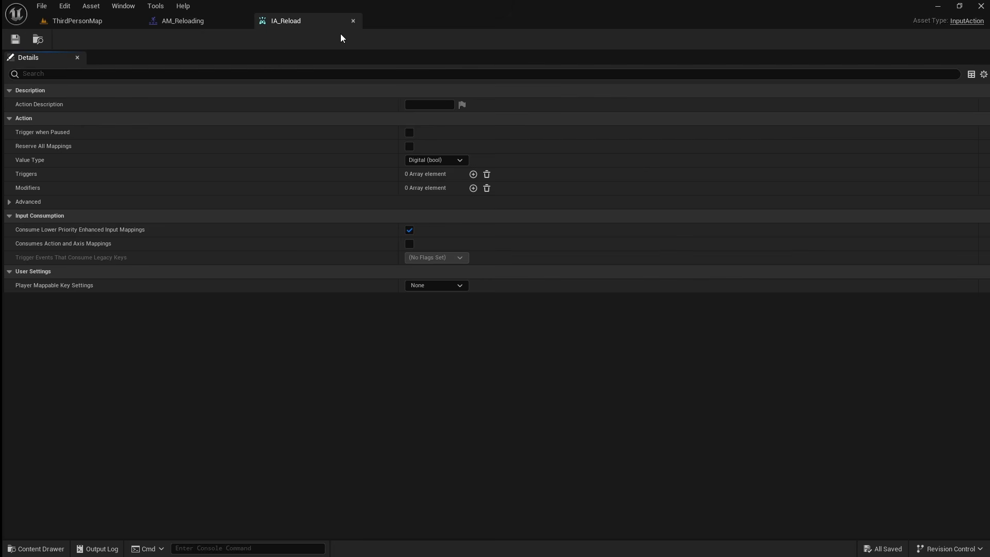
pyautogui.click(354, 20)
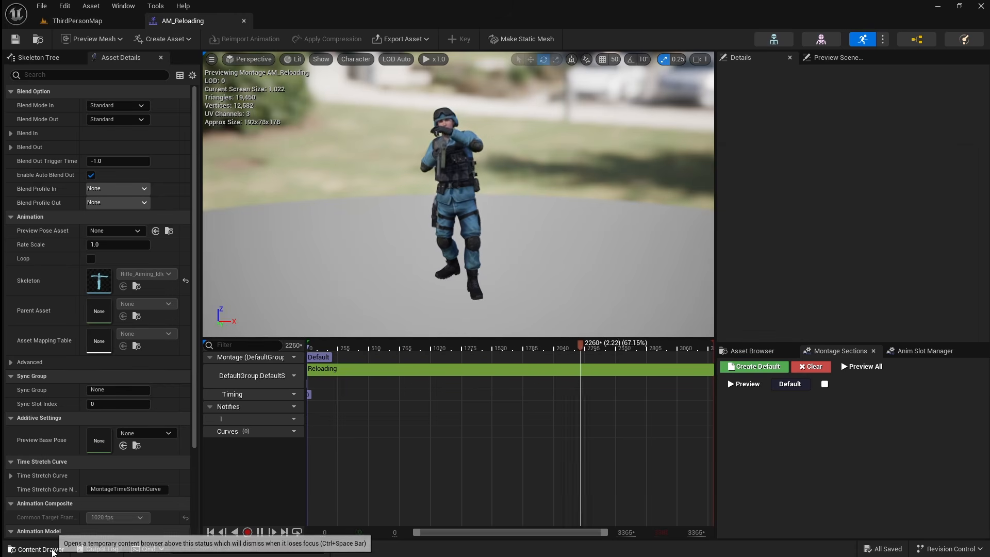
# Step: Open IMC_Default from the ThirdPerson/Input folder and add a new mapping for IA_Reload
pyautogui.click(52, 551)
pyautogui.click(59, 519)
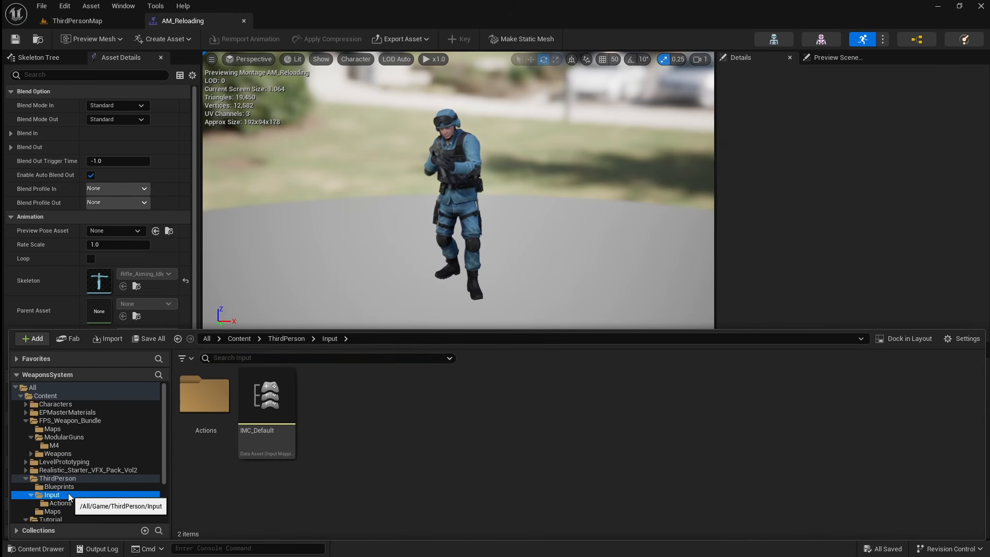
pyautogui.doubleClick(289, 418)
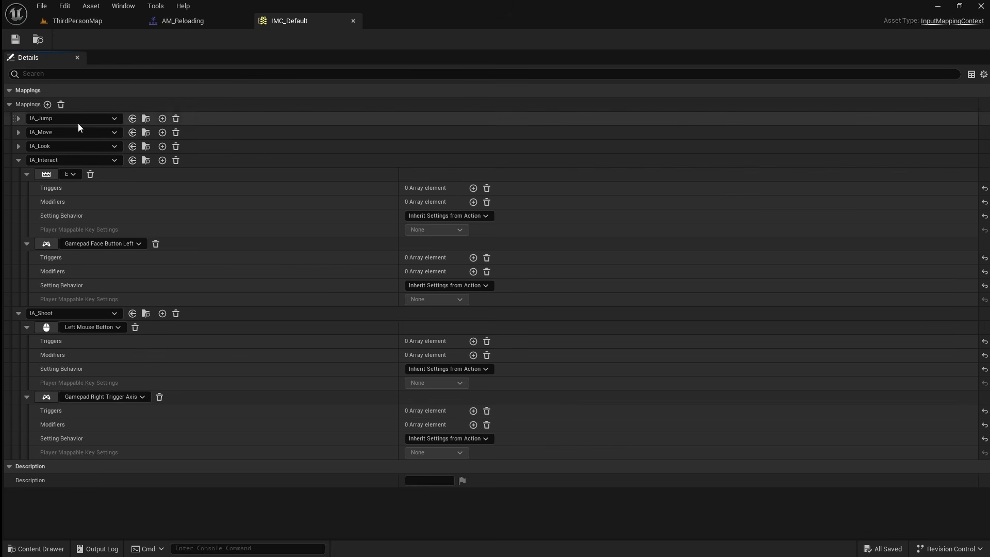
pyautogui.click(48, 104)
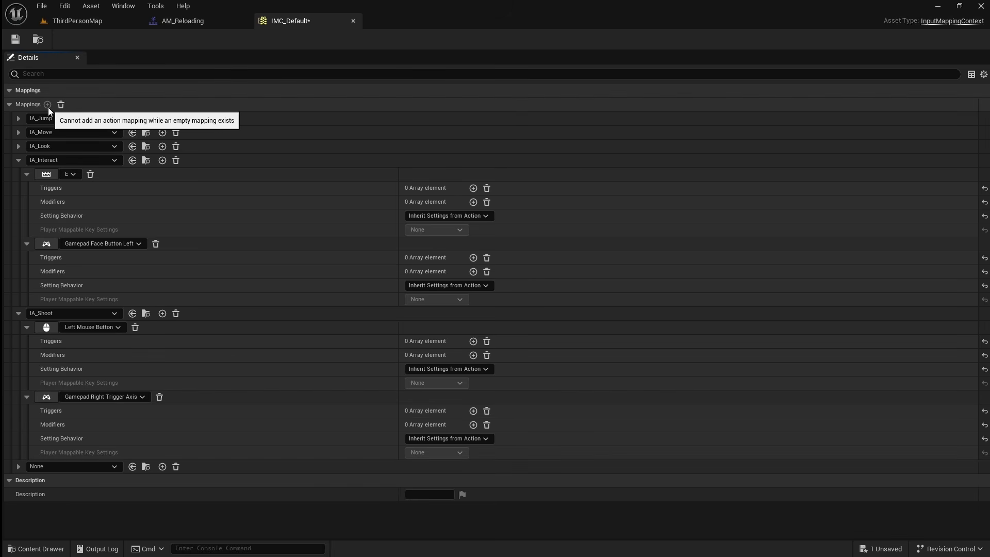
pyautogui.click(109, 466)
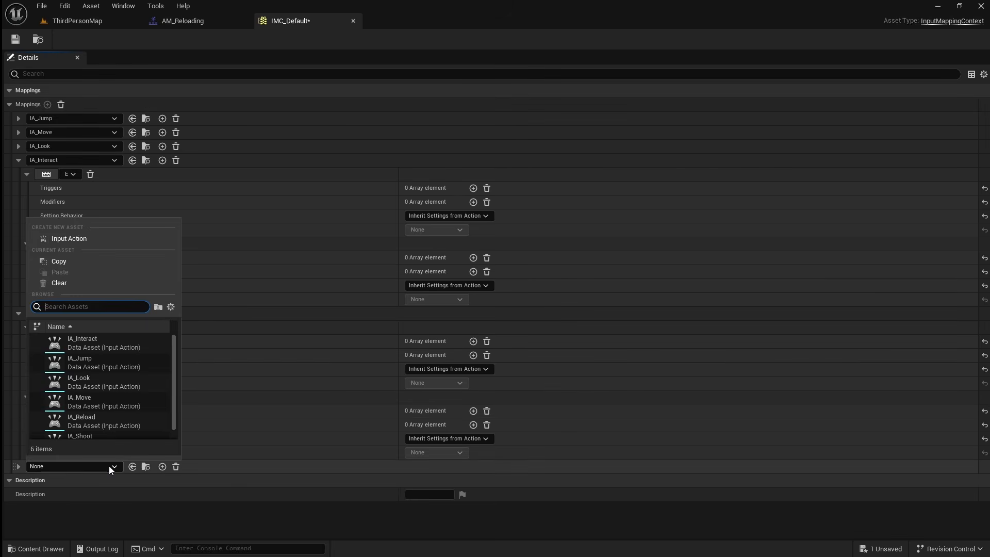
pyautogui.click(113, 422)
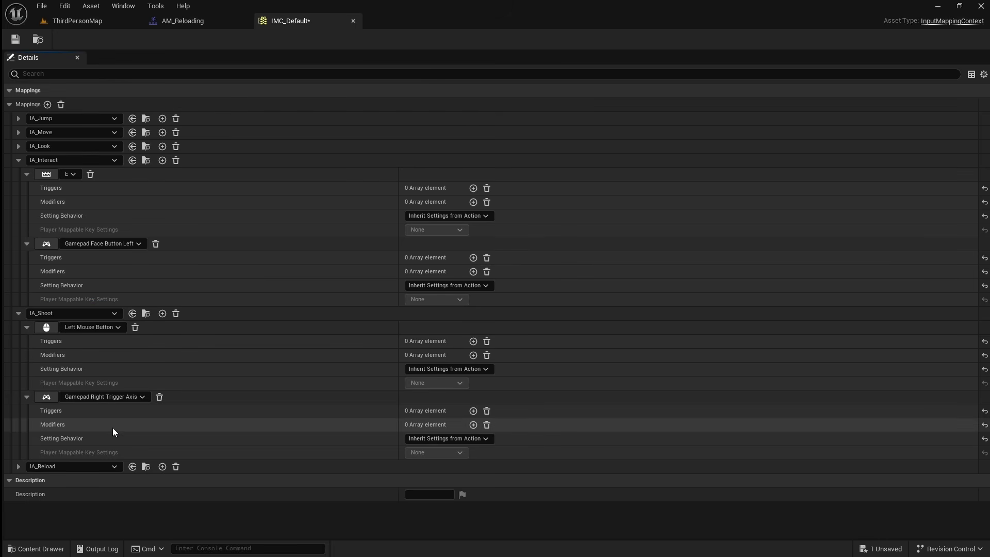
# Step: Bind the R key to the IA_Reload mapping, then save and close IMC_Default
pyautogui.click(20, 467)
pyautogui.click(46, 481)
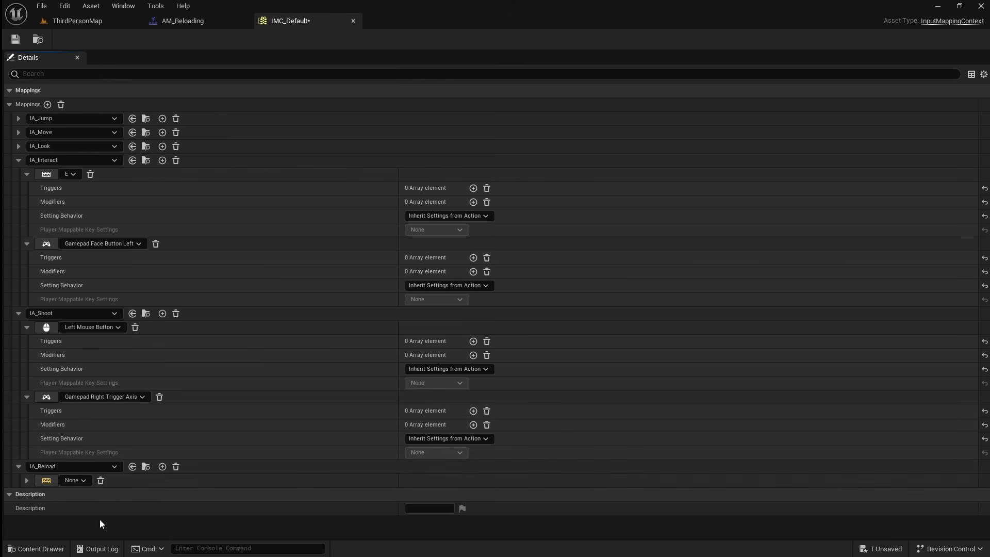
pyautogui.press('r')
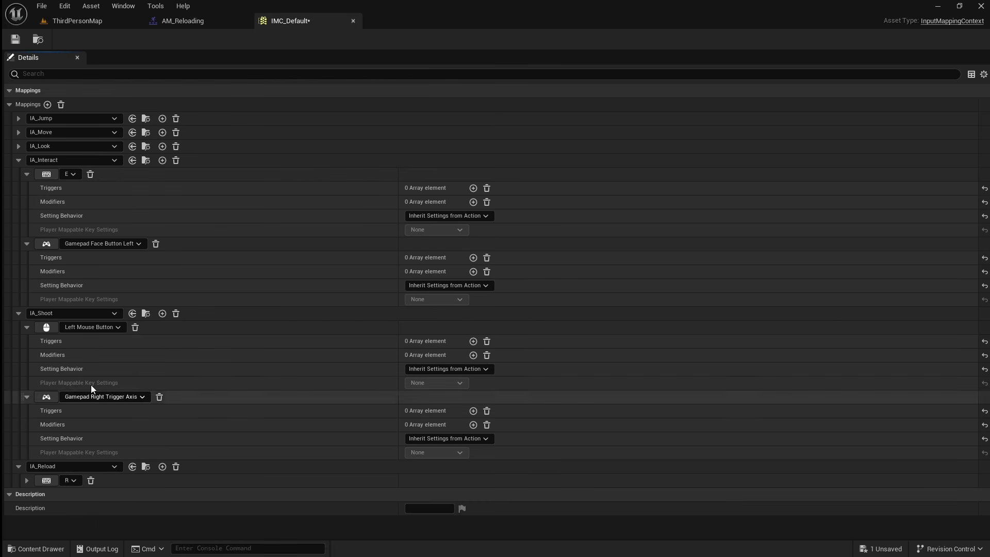
pyautogui.click(16, 40)
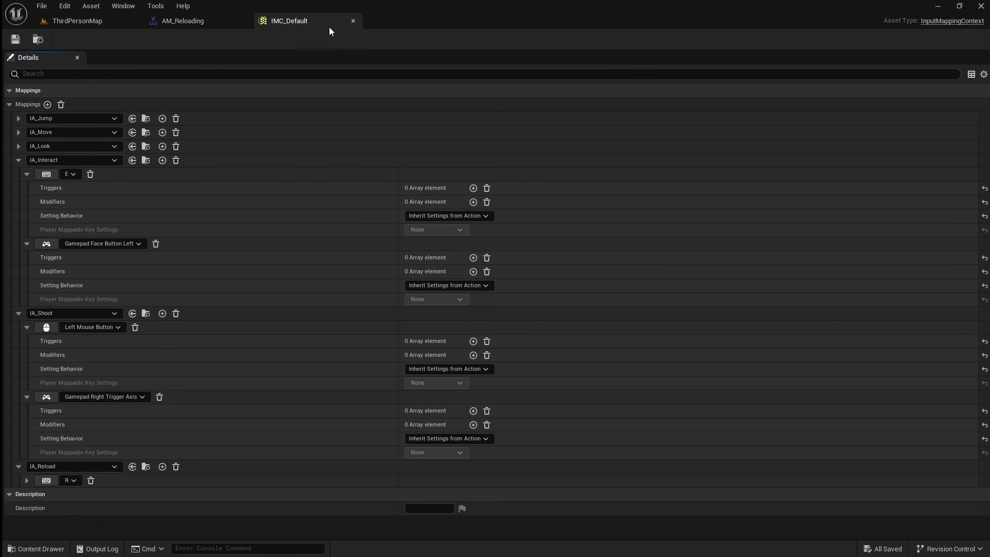
pyautogui.click(353, 20)
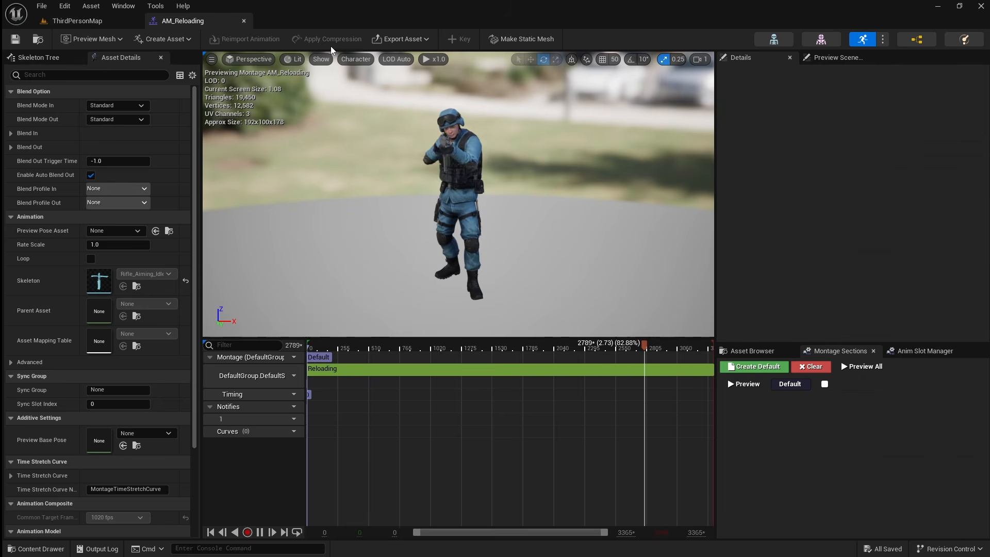
# Step: Open BP_ThirdPersonCharacter from ThirdPerson/Blueprints and add an IA_Reload input event with all its pins shown, below the shooting logic
pyautogui.click(39, 546)
pyautogui.click(77, 488)
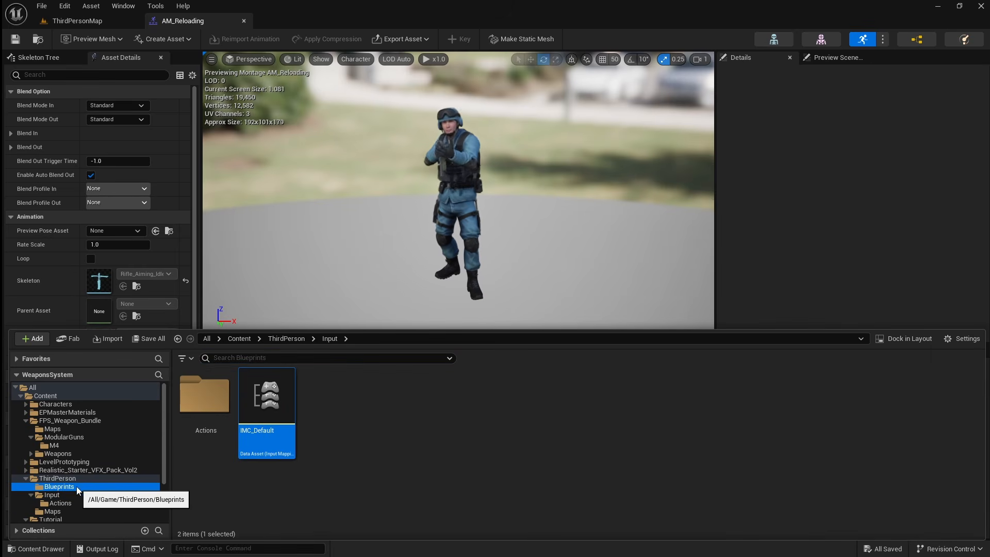
pyautogui.doubleClick(217, 407)
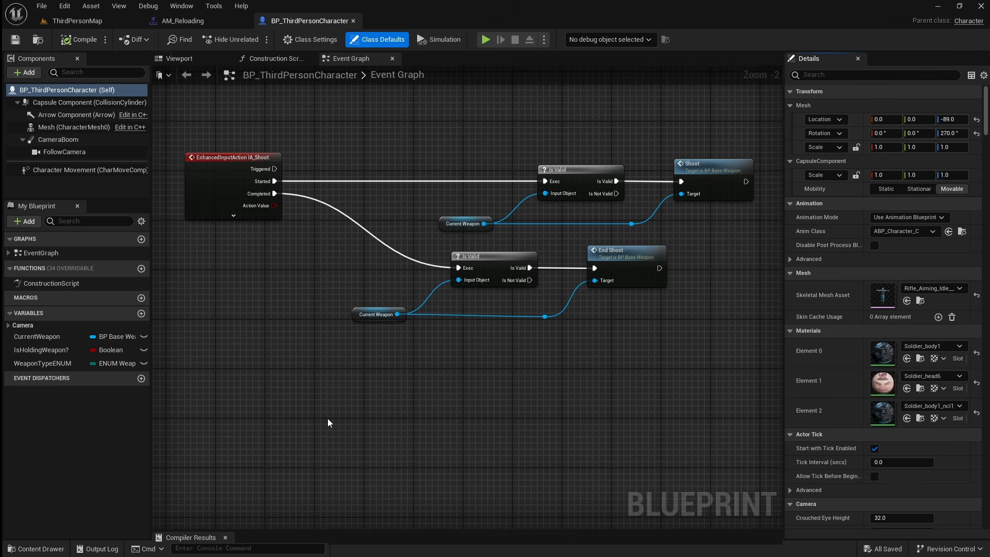
pyautogui.moveTo(328, 422); pyautogui.dragTo(407, 270, button='right')
pyautogui.scroll(1, 276, 264)
pyautogui.rightClick(276, 261)
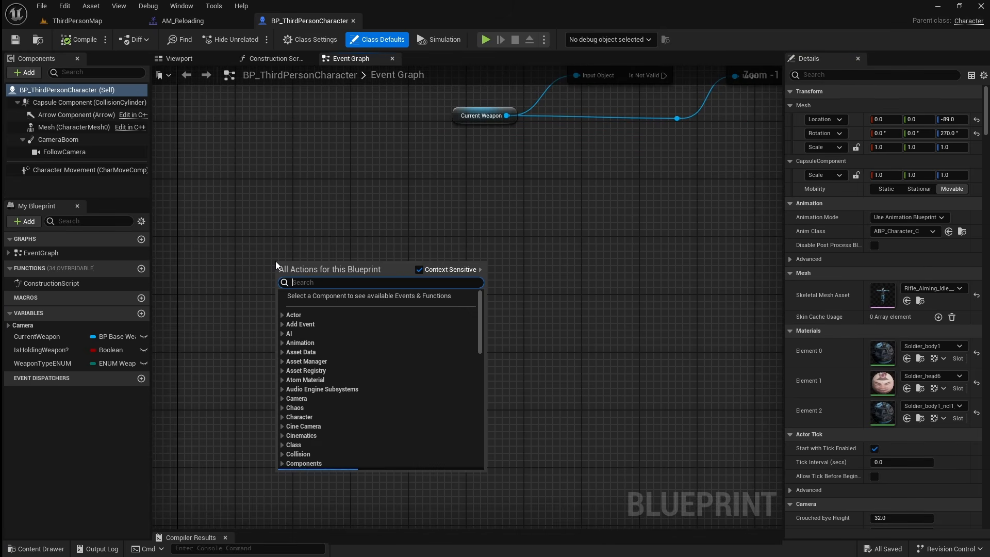
pyautogui.write('ia reload')
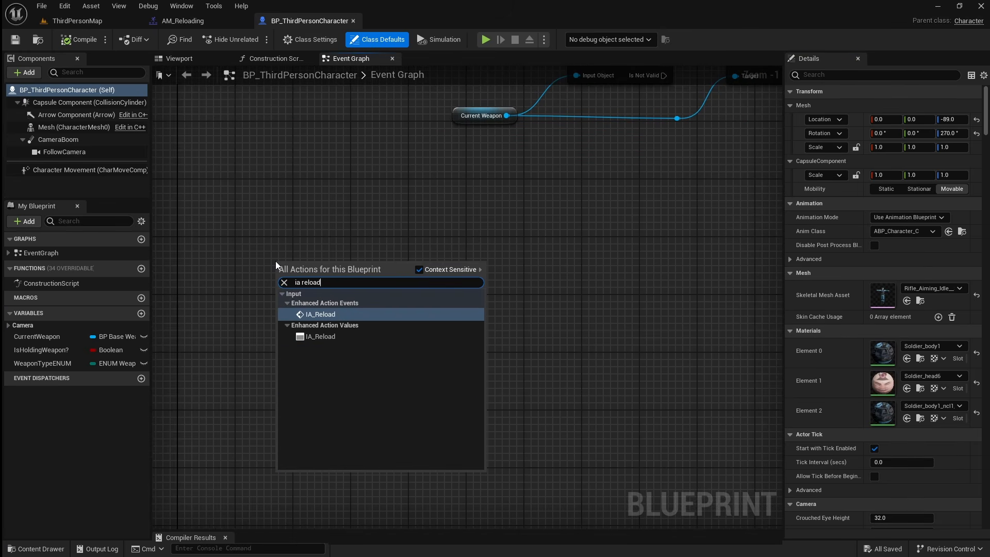
pyautogui.click(350, 315)
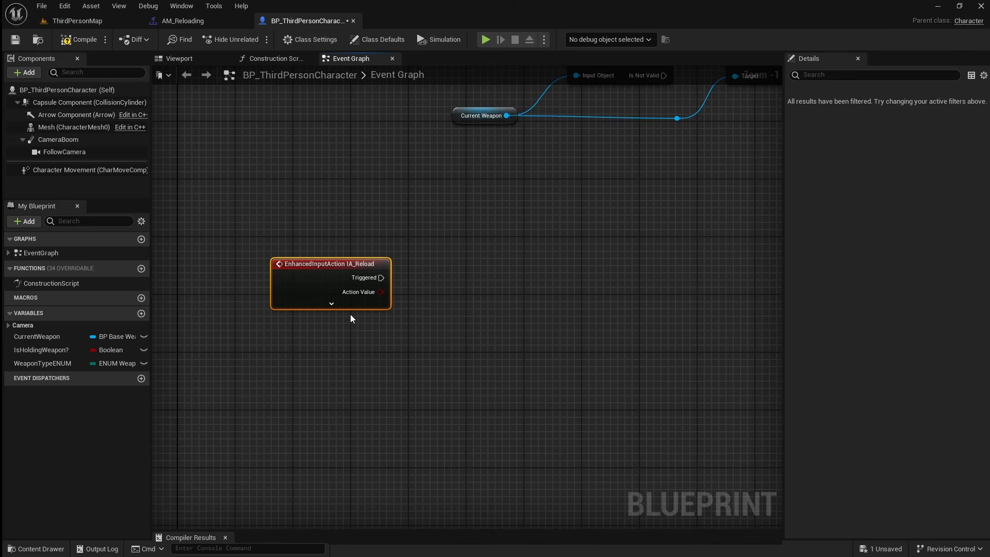
pyautogui.click(333, 304)
pyautogui.click(438, 324)
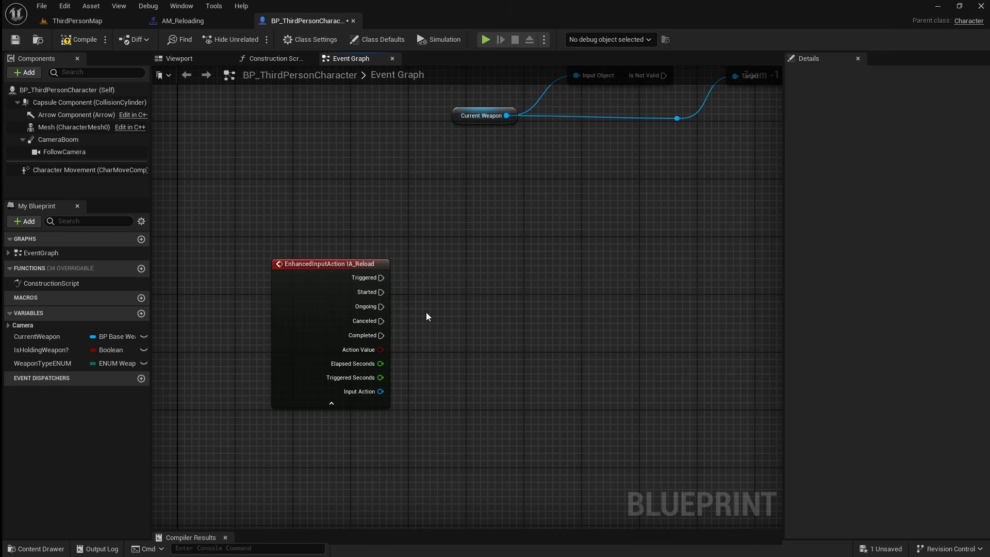
# Step: Add a reference to the character's Mesh component beside the IA_Reload event and create a Play Montage node from it
pyautogui.moveTo(72, 127); pyautogui.dragTo(456, 364)
pyautogui.click(471, 365)
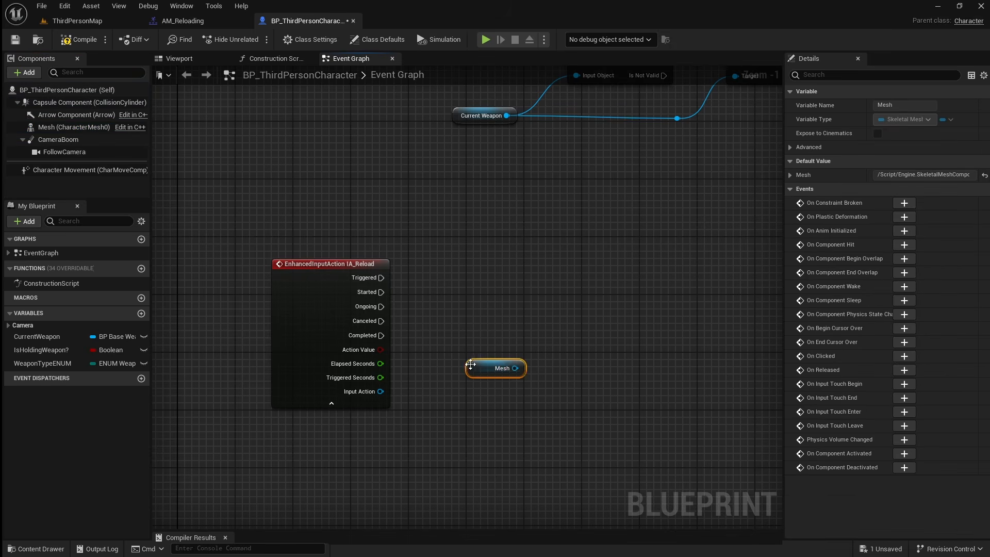
pyautogui.moveTo(516, 368); pyautogui.dragTo(615, 297)
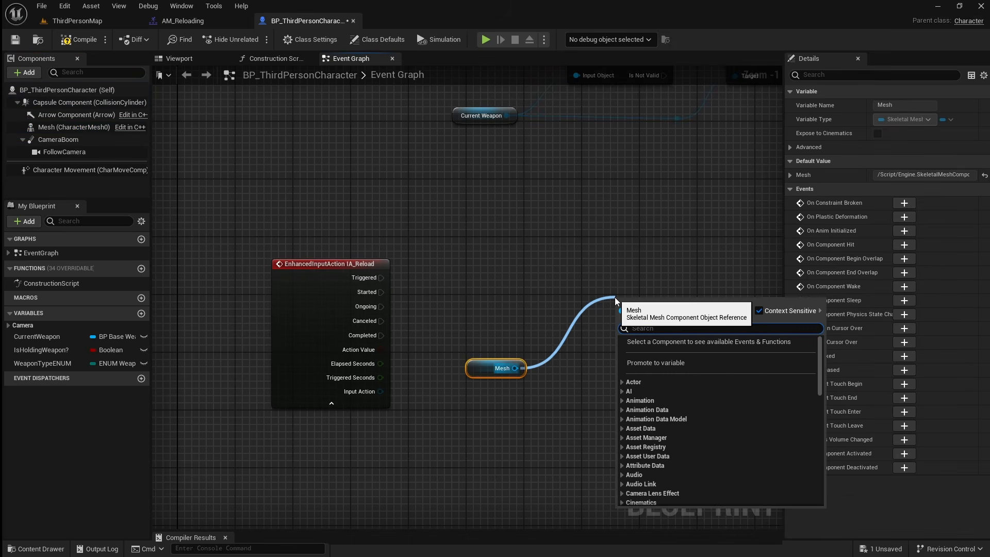
pyautogui.write('play mont')
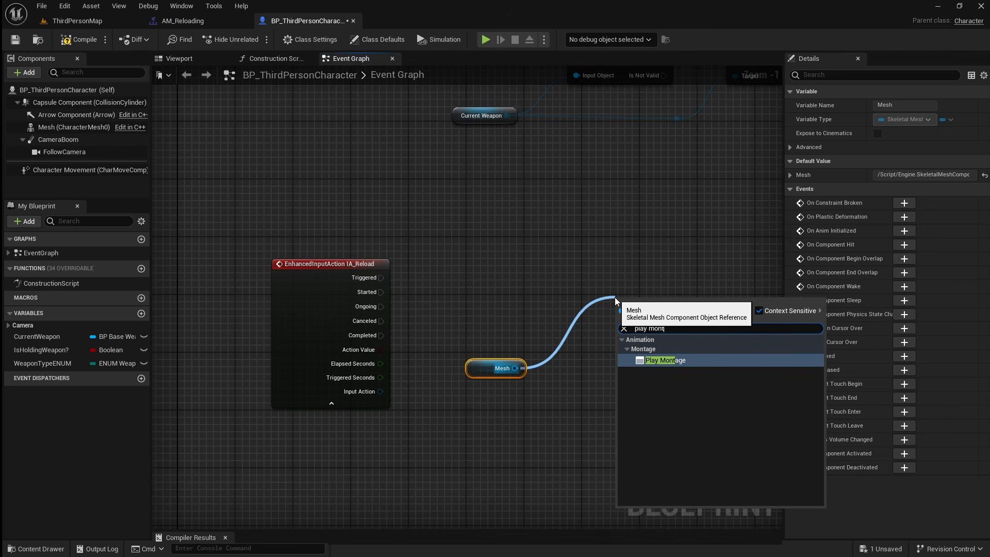
pyautogui.write('age')
pyautogui.click(699, 361)
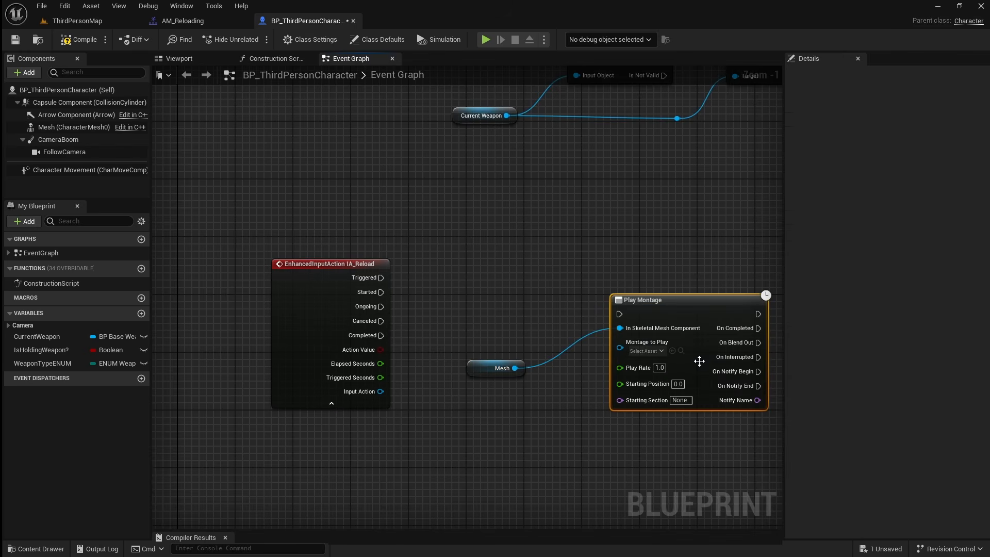
# Step: Run Play Montage from the IA_Reload Started output with AM_Reloading as the Montage to Play, and save the blueprint
pyautogui.moveTo(668, 303); pyautogui.dragTo(645, 274)
pyautogui.moveTo(381, 292); pyautogui.dragTo(597, 287)
pyautogui.moveTo(654, 267); pyautogui.dragTo(655, 275)
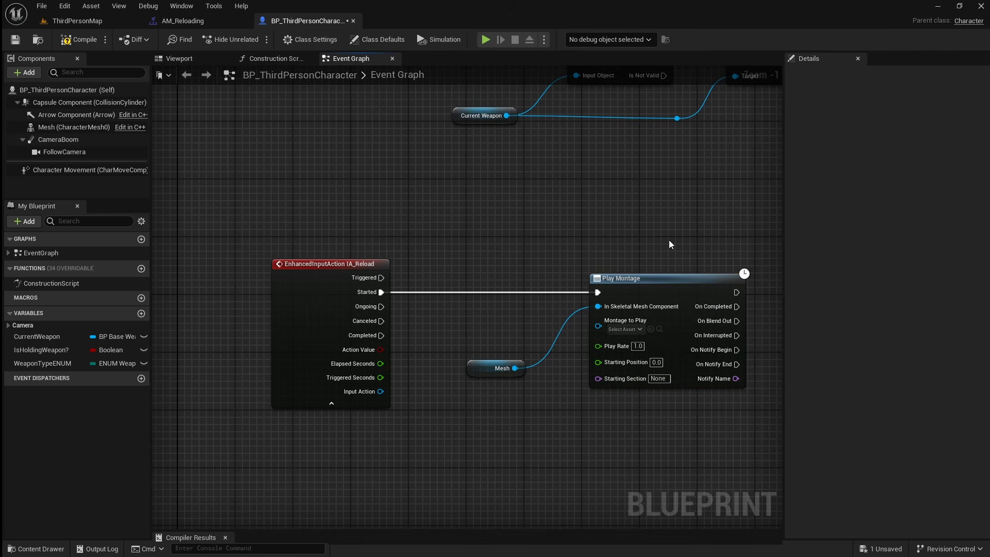
pyautogui.click(638, 330)
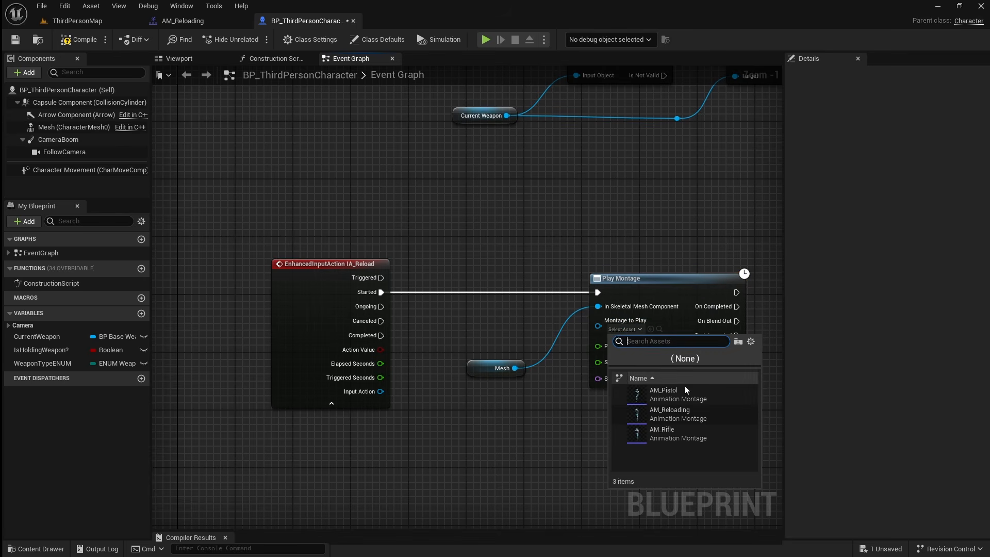
pyautogui.click(670, 412)
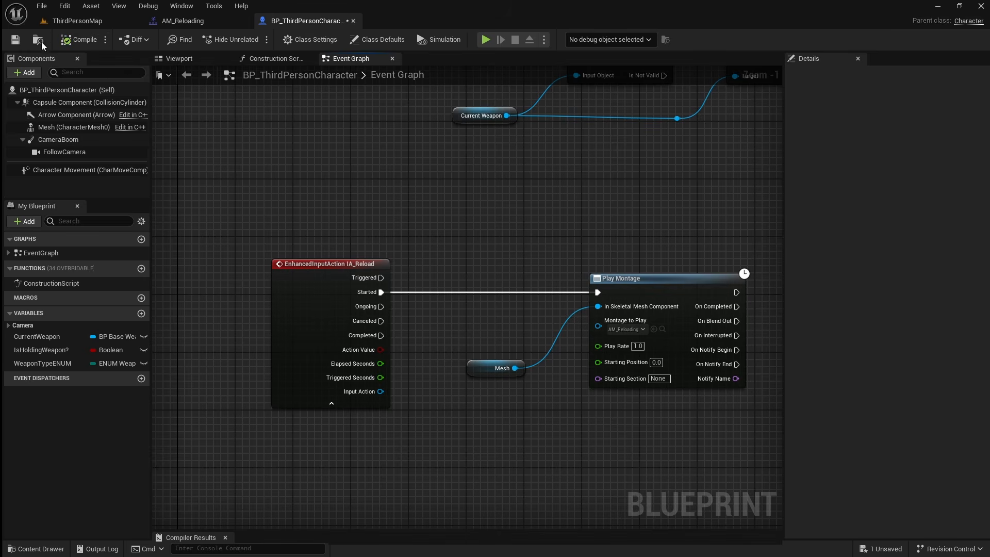
pyautogui.click(15, 39)
# Step: Play-test ThirdPersonMap, triggering the reload both unarmed and while holding the rifle, and stop the session
pyautogui.click(106, 25)
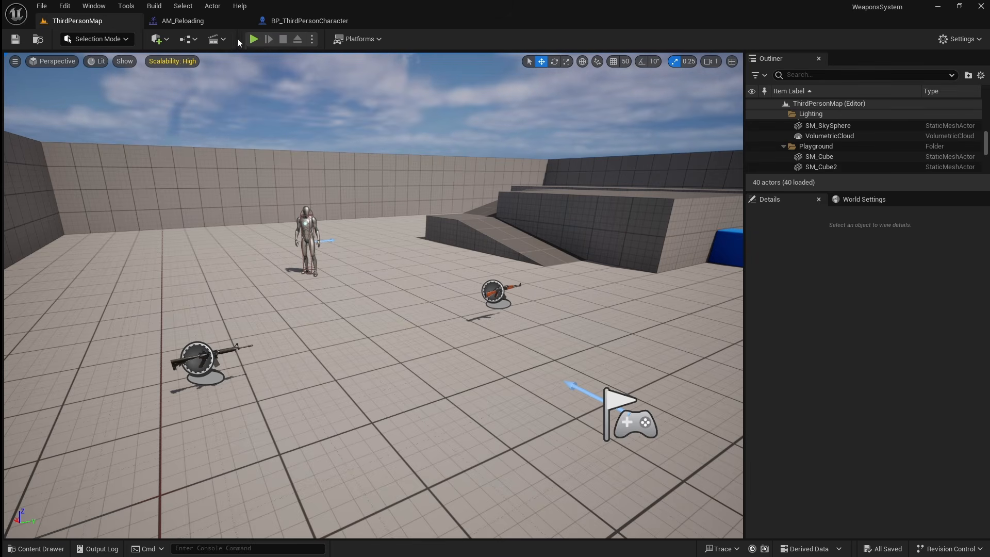
pyautogui.click(254, 39)
pyautogui.press('r')
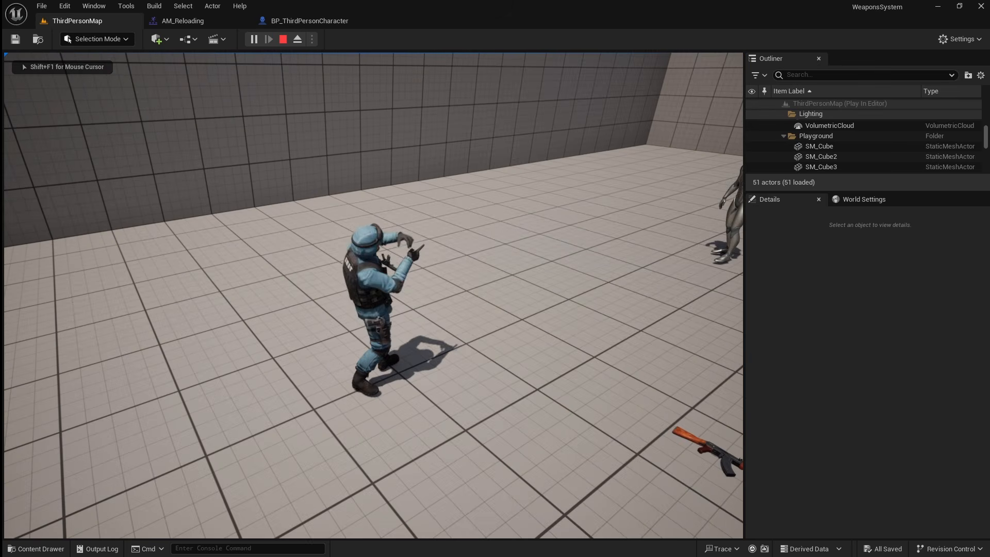
pyautogui.press('r')
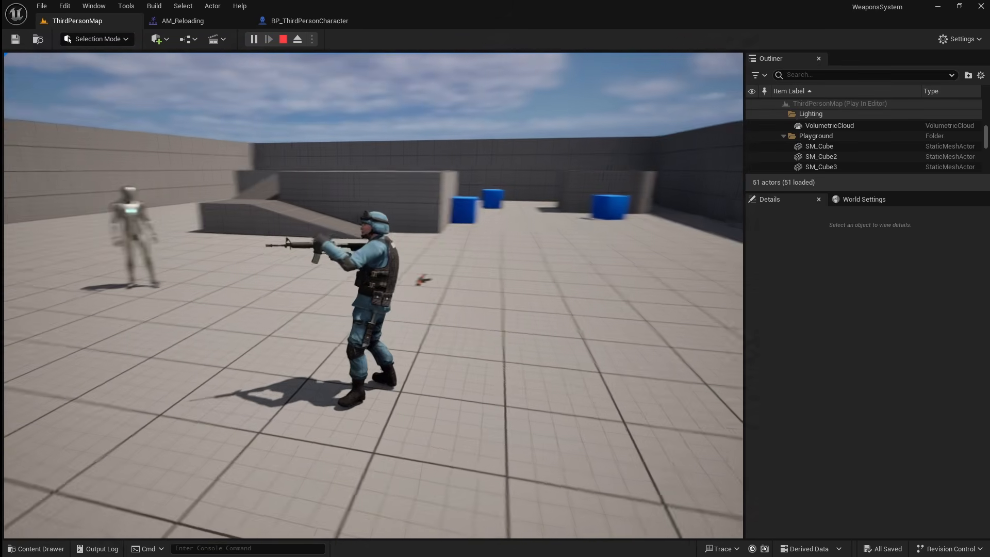
pyautogui.press('w')
pyautogui.press('r')
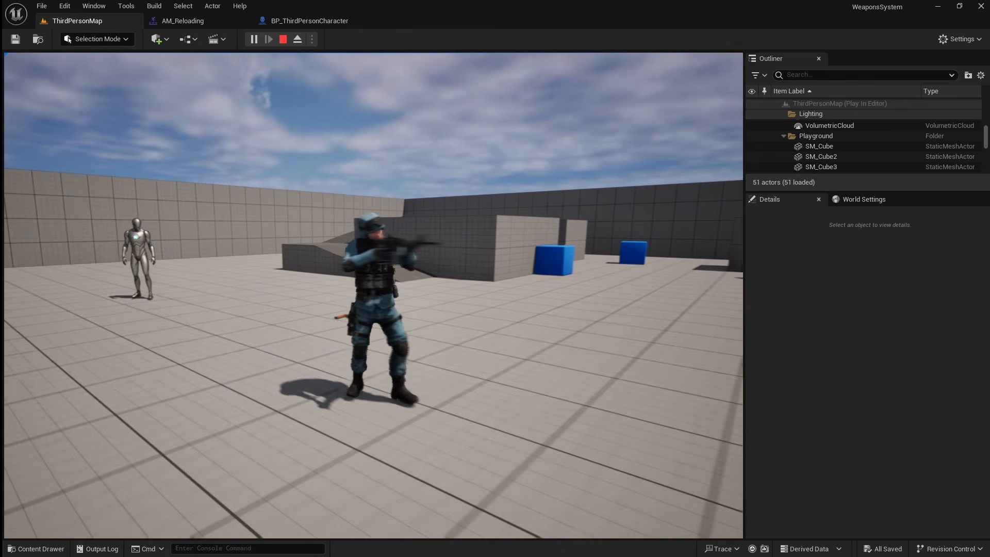
pyautogui.press('w')
pyautogui.press('r')
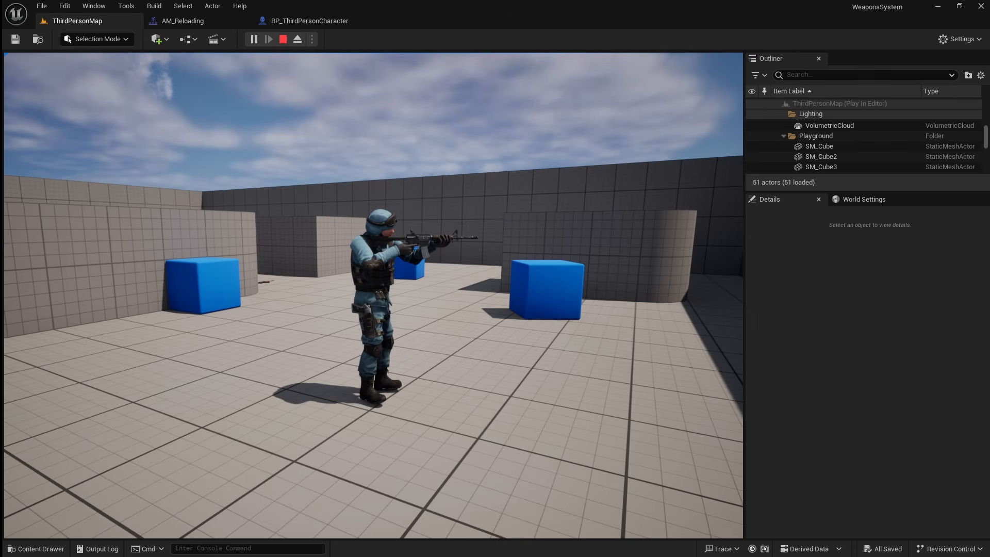
pyautogui.press('Escape')
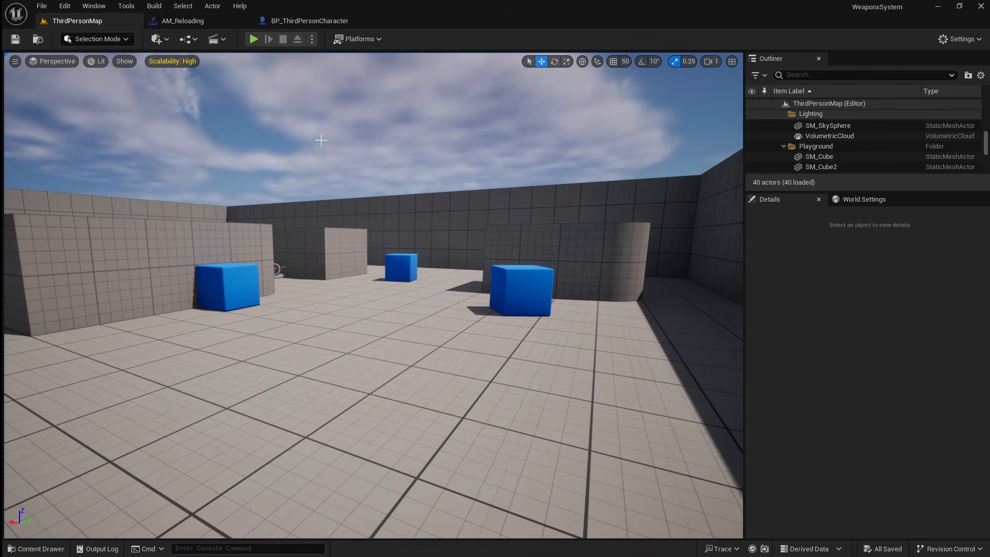
# Step: Set the AM_Reloading montage's slot to DefaultGroup.UpperBody and save the montage
pyautogui.click(183, 21)
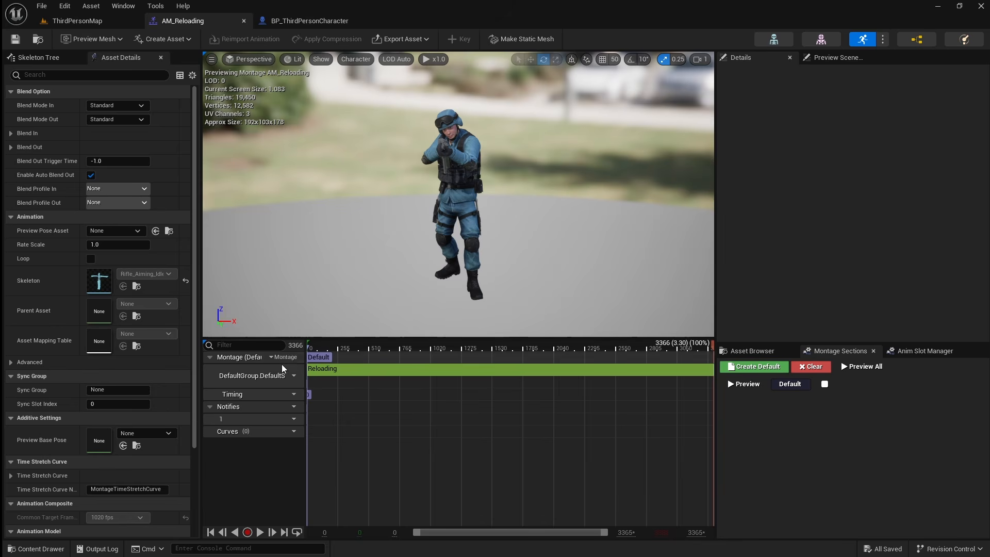
pyautogui.click(293, 378)
pyautogui.moveTo(325, 403)
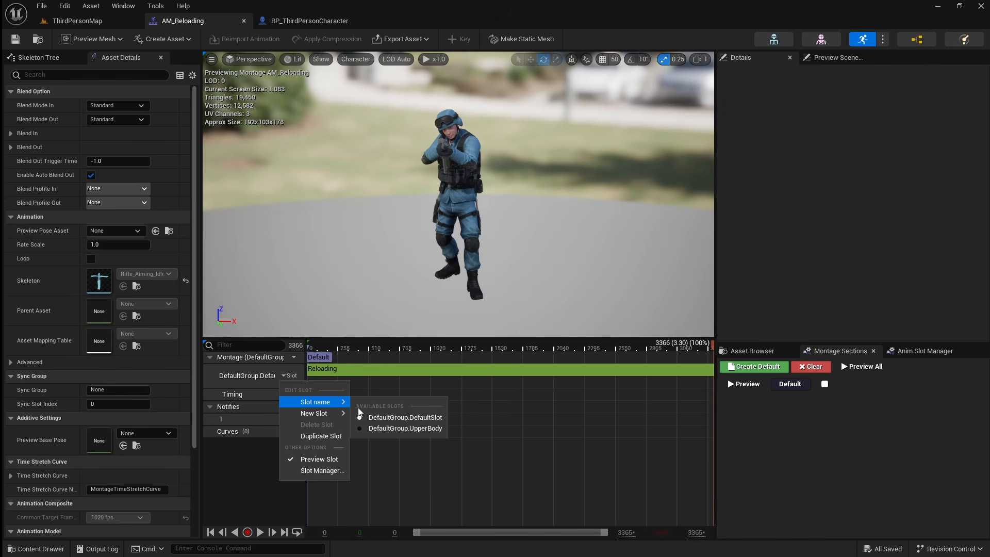
pyautogui.click(406, 428)
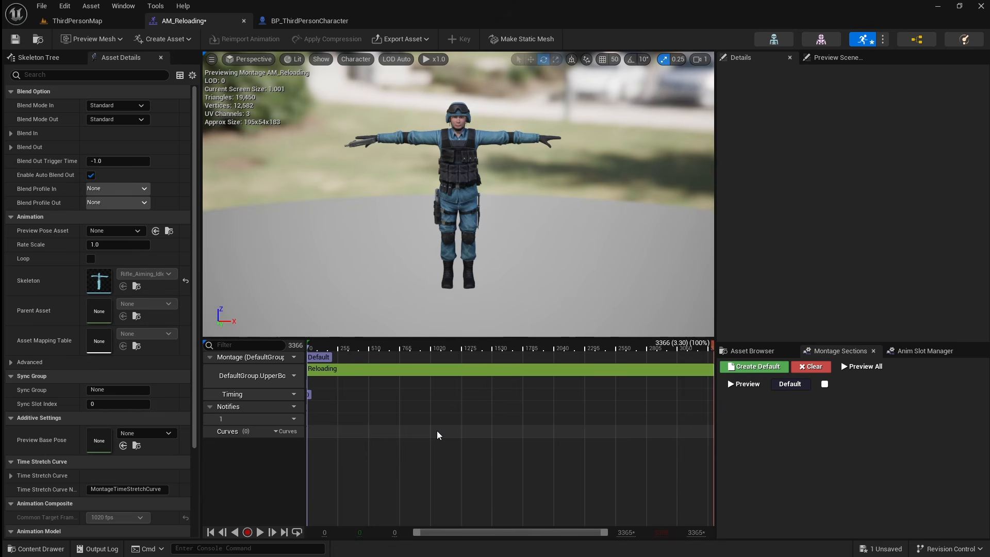
pyautogui.click(15, 38)
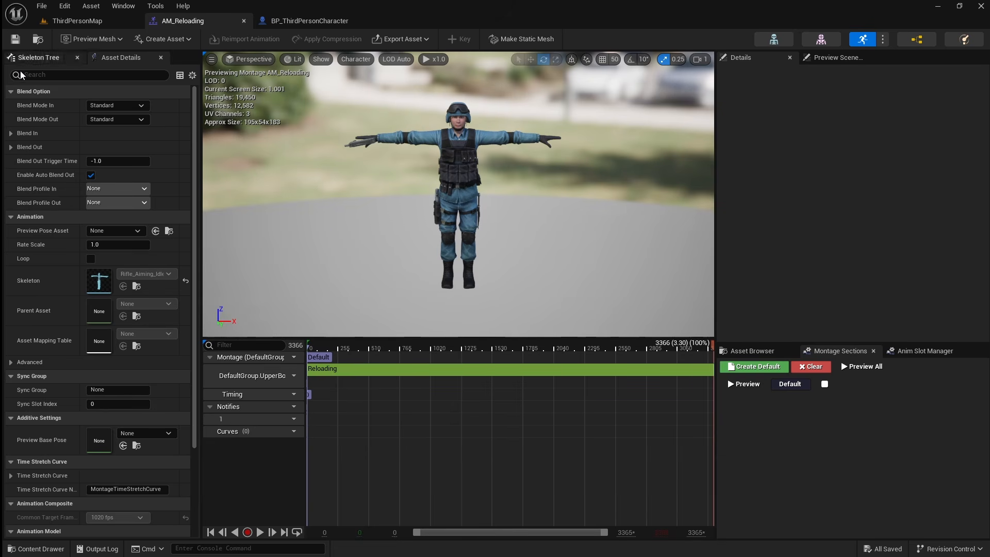
# Step: Open ABP_Character from Tutorial/Animation/AnimationBlueprints and locate the UpperBody slot node in its AnimGraph
pyautogui.click(36, 548)
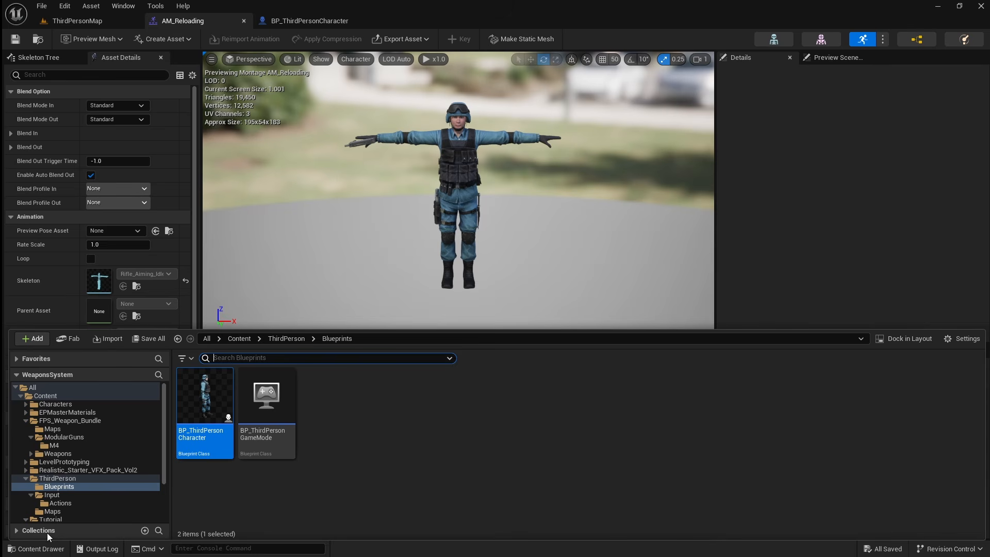
pyautogui.click(80, 485)
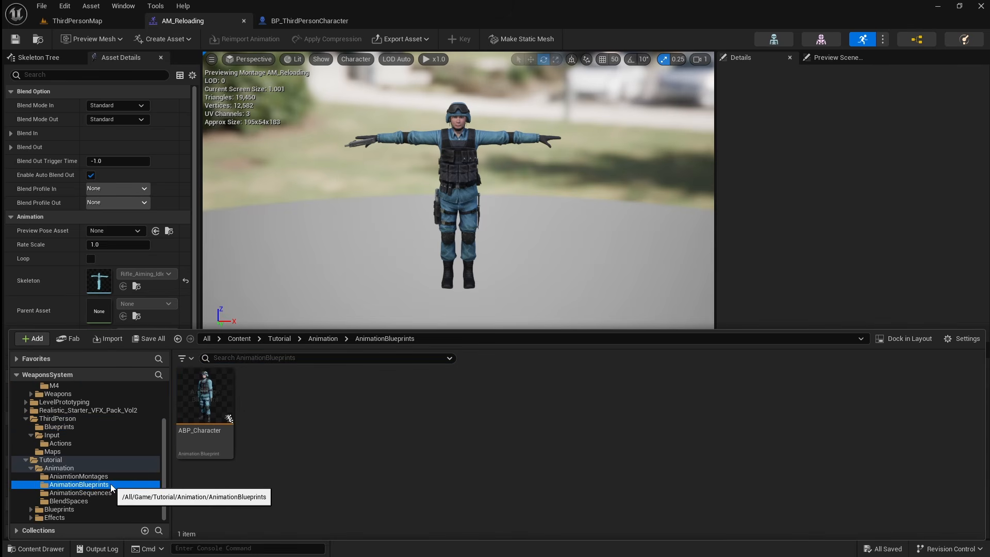
pyautogui.doubleClick(181, 446)
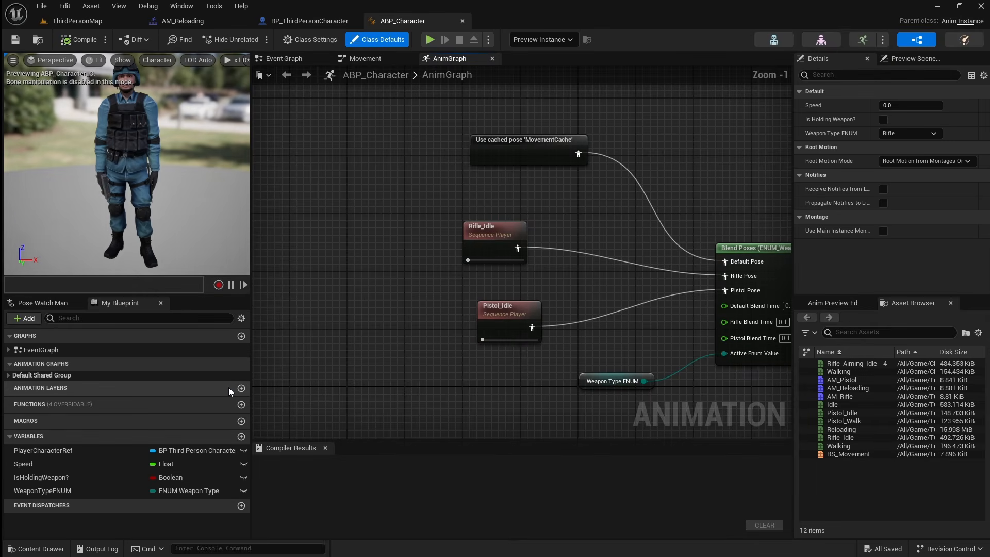
pyautogui.moveTo(614, 264); pyautogui.dragTo(403, 125, button='right')
pyautogui.moveTo(623, 301); pyautogui.dragTo(398, 236, button='right')
pyautogui.scroll(-2, 328, 237)
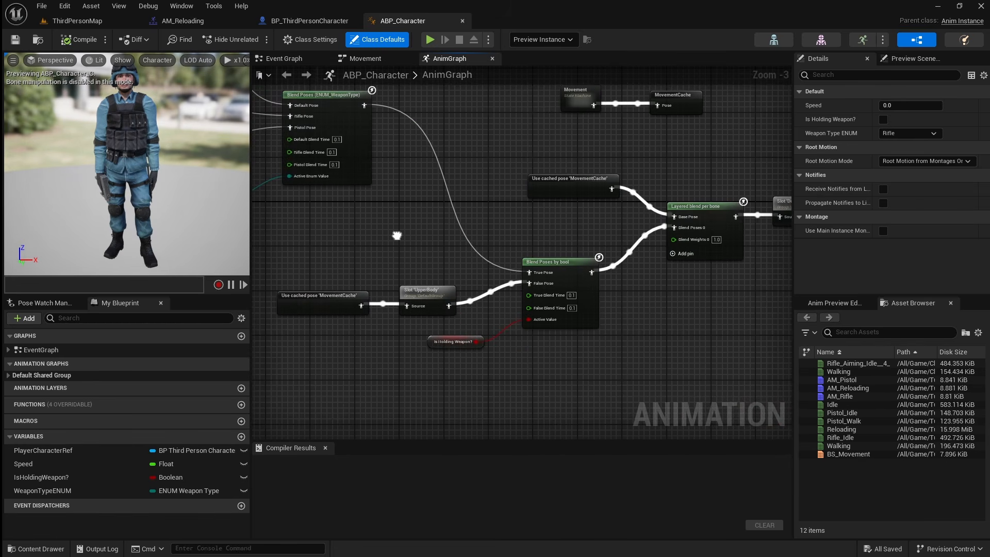
pyautogui.scroll(1, 413, 275)
# Step: Disconnect the UpperBody slot node from its input and output and move it below the Layered blend per bone node
pyautogui.click(418, 306)
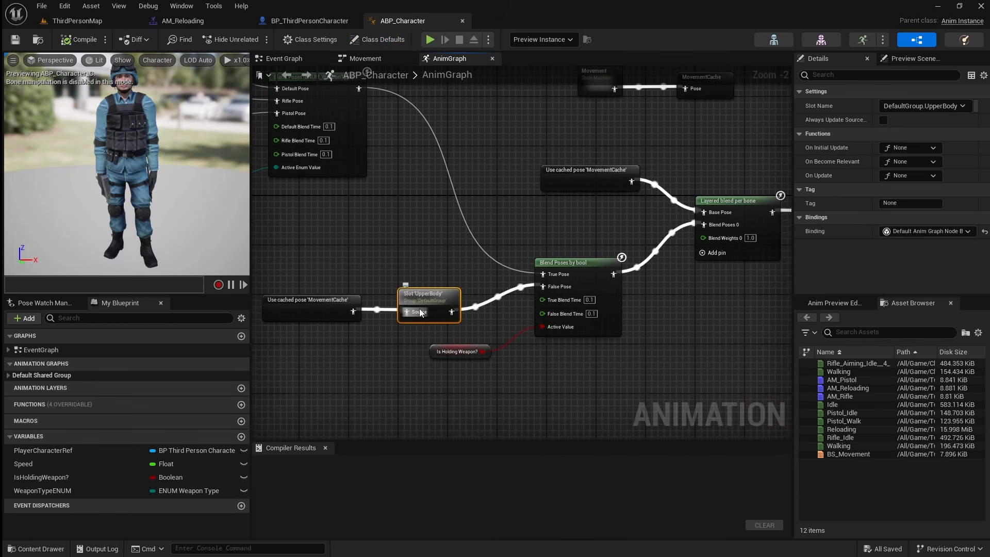
pyautogui.keyDown('alt'); pyautogui.click(408, 312); pyautogui.keyUp('alt')
pyautogui.keyDown('alt'); pyautogui.click(452, 312); pyautogui.keyUp('alt')
pyautogui.moveTo(428, 295); pyautogui.dragTo(707, 319)
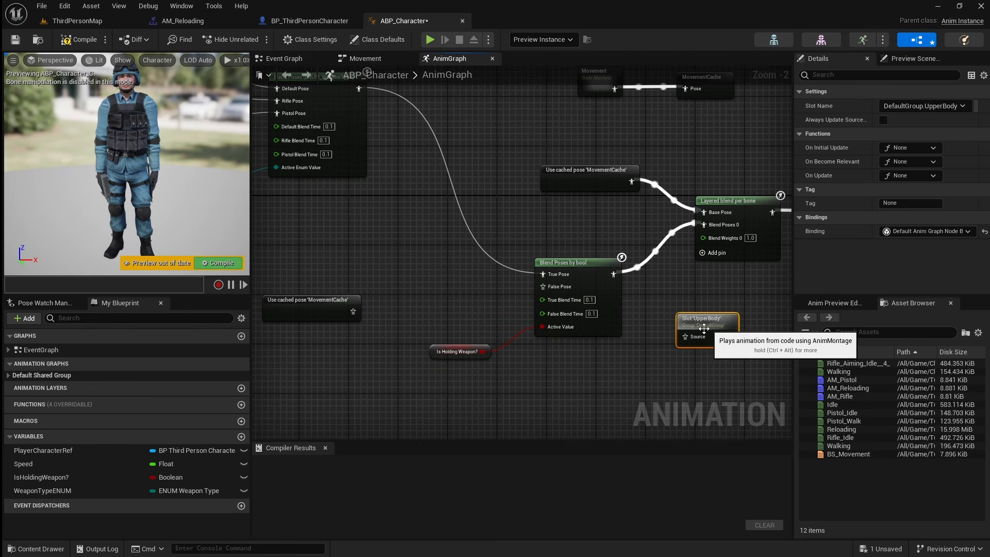
# Step: Shift Blend Poses by bool and its Is Holding Weapon? variable over, and connect the MovementCache pose to False Pose
pyautogui.moveTo(583, 384); pyautogui.dragTo(433, 306)
pyautogui.moveTo(568, 268); pyautogui.dragTo(506, 265)
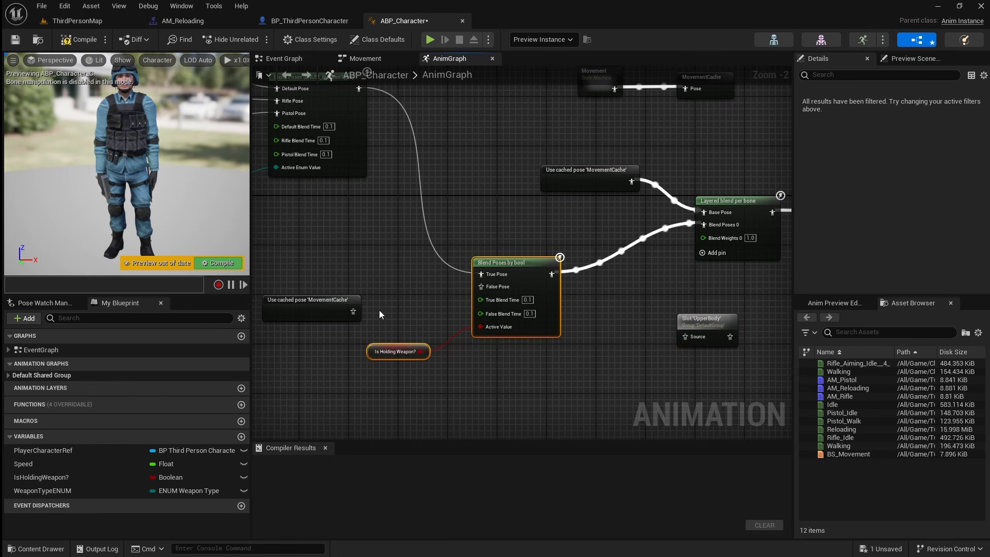
pyautogui.moveTo(354, 311); pyautogui.dragTo(480, 287)
pyautogui.click(645, 293)
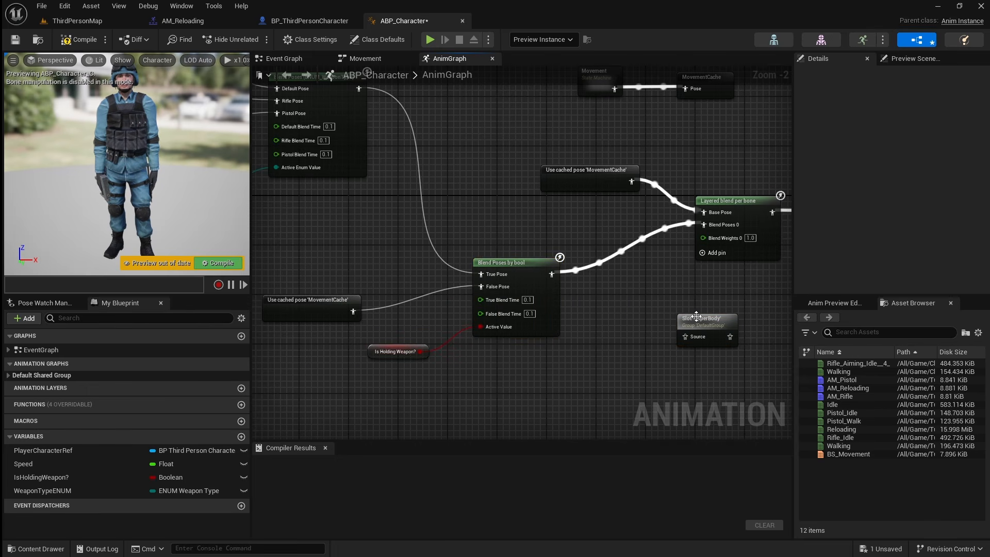
# Step: Insert the UpperBody slot between Blend Poses by bool and Layered blend per bone's Blend Poses 0, then compile and save
pyautogui.moveTo(698, 313); pyautogui.dragTo(611, 240)
pyautogui.moveTo(552, 274); pyautogui.dragTo(704, 225)
pyautogui.click(676, 335)
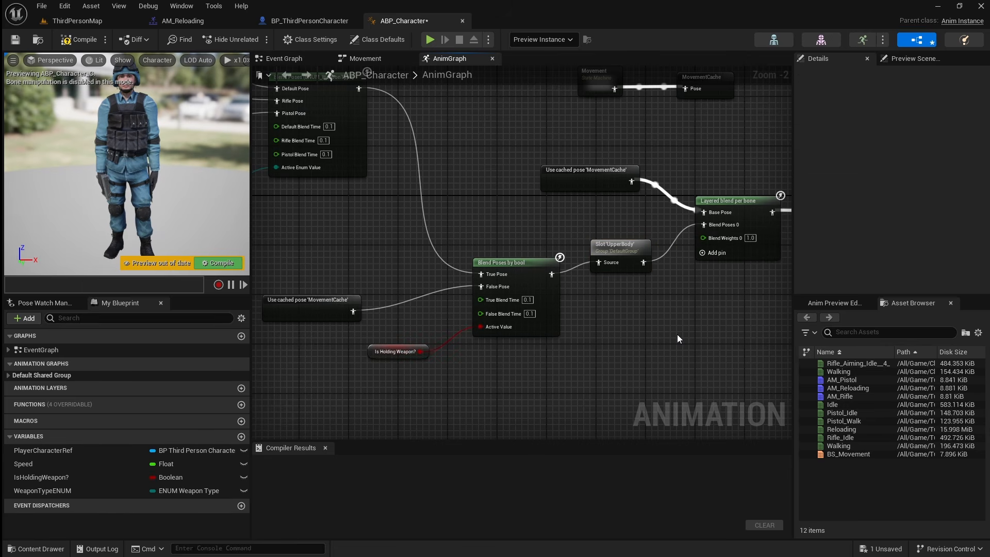
pyautogui.click(78, 39)
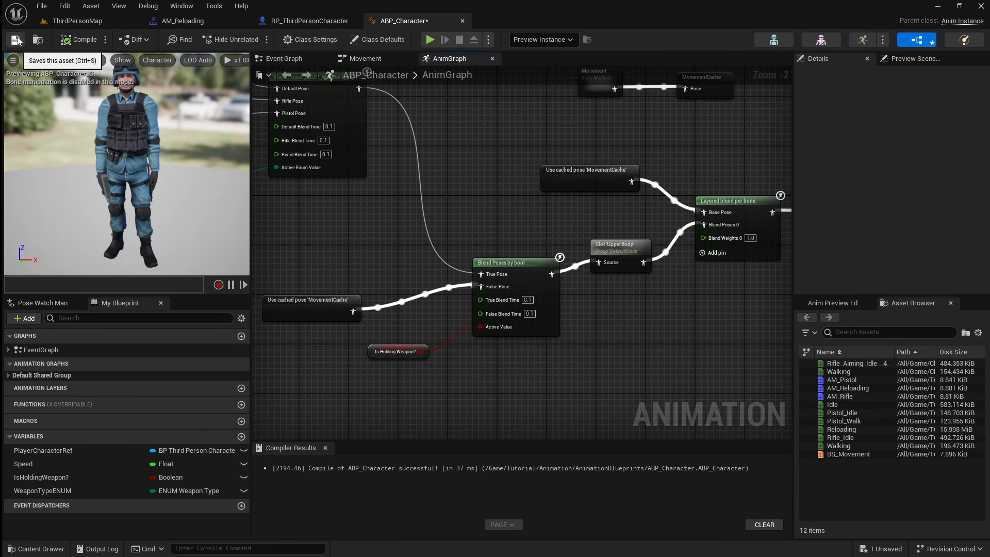
# Step: Play-test ThirdPersonMap again, triggering the reload while moving and standing with the rifle, and stop the session
pyautogui.click(116, 23)
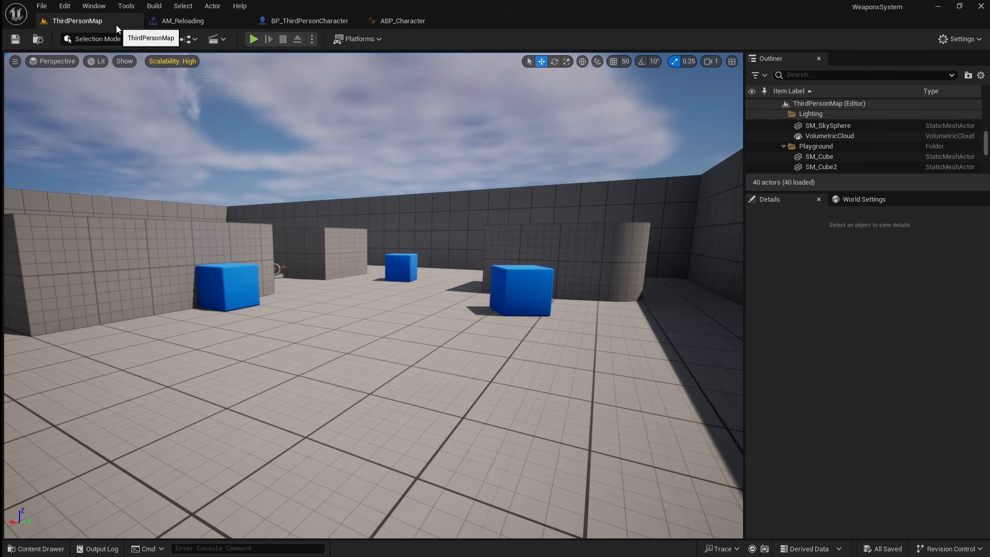
pyautogui.click(254, 39)
pyautogui.press('w')
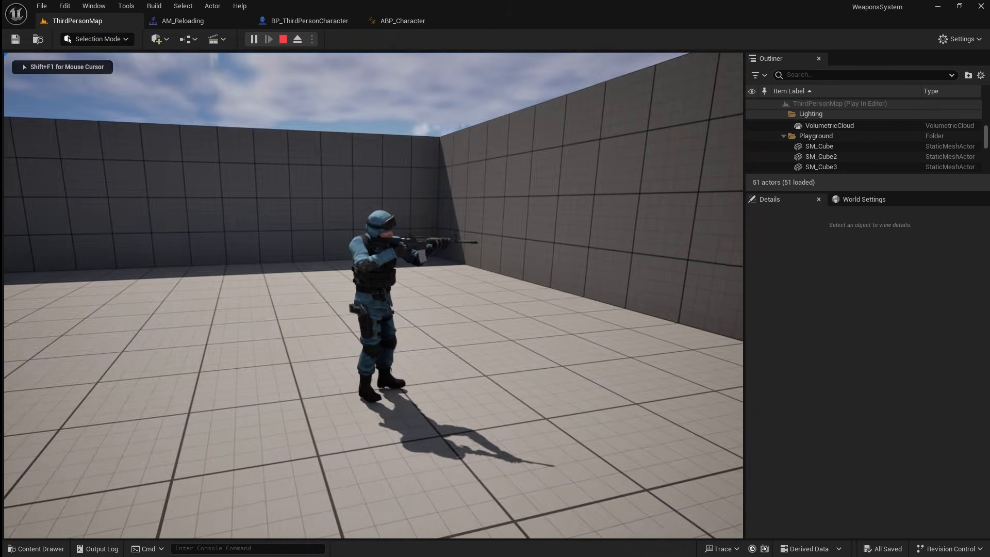
pyautogui.press('r')
pyautogui.press('s')
pyautogui.press('a')
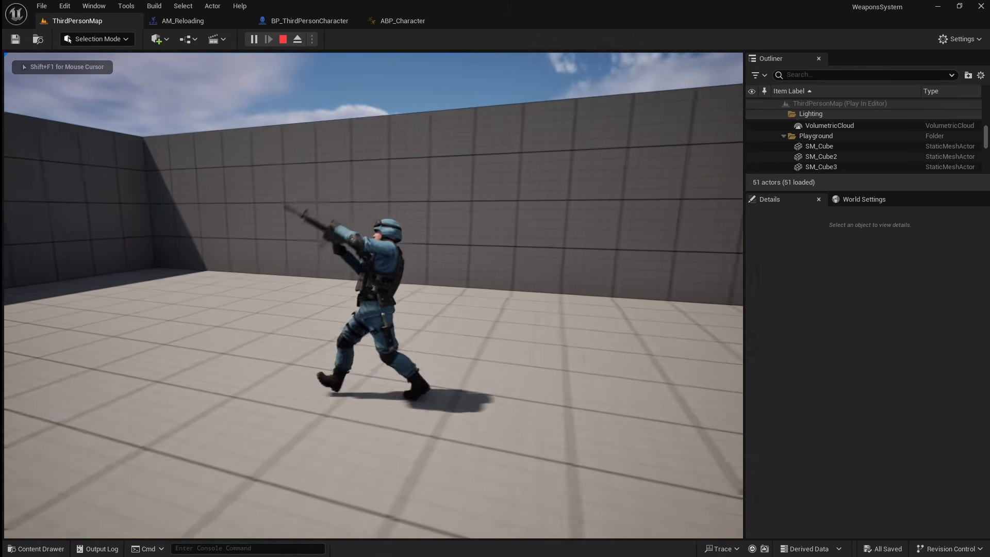
pyautogui.press('d')
pyautogui.press('w')
pyautogui.press('d')
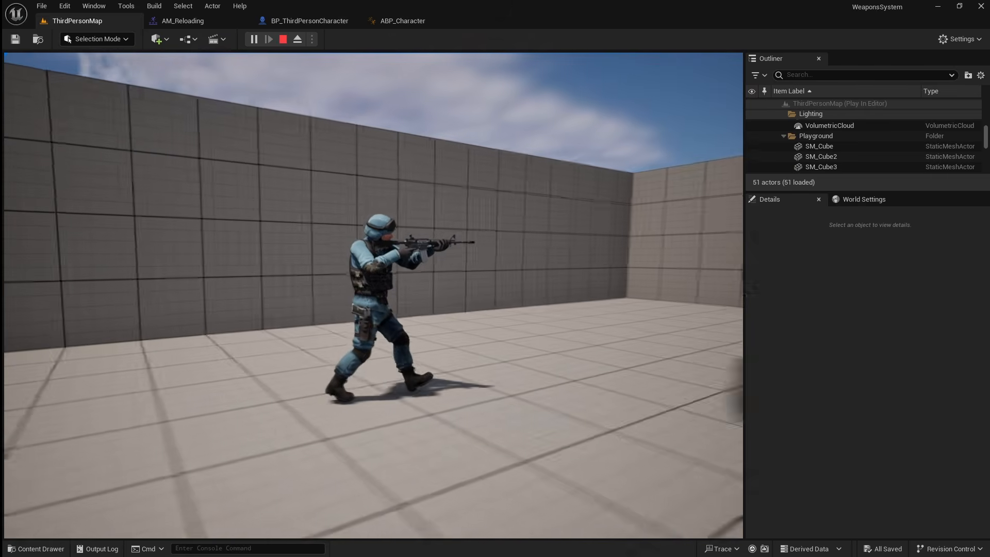
pyautogui.press('r')
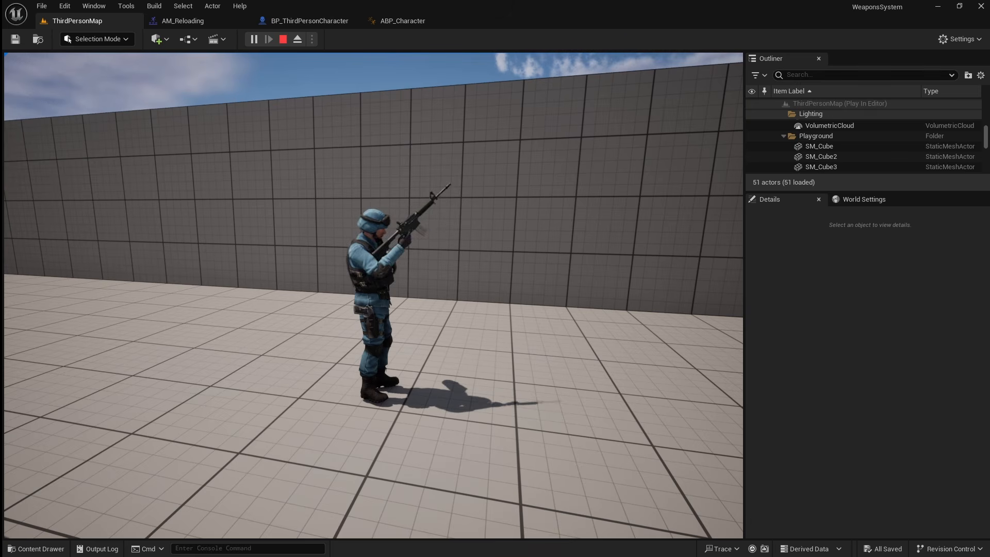
pyautogui.press('Escape')
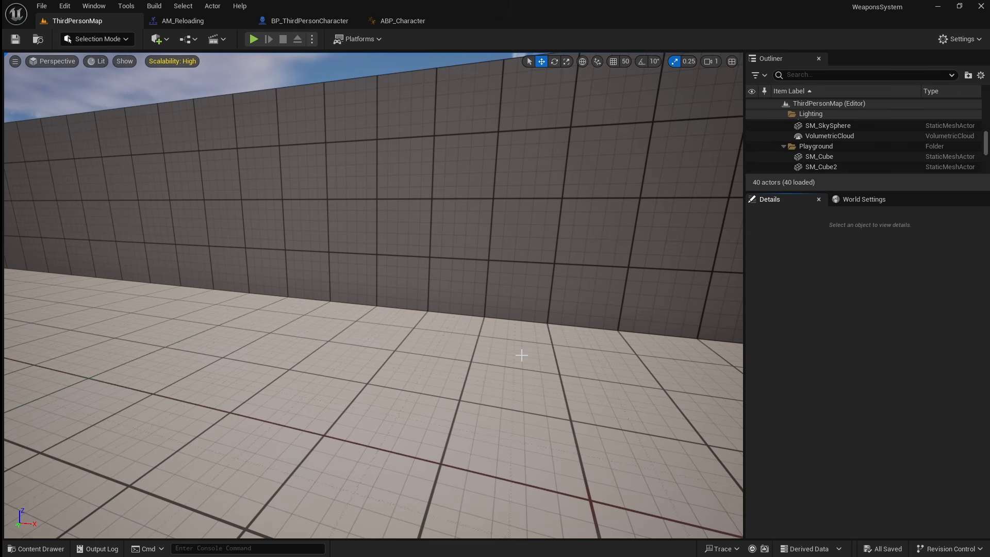
# Step: Switch to BP_ThirdPersonCharacter's event graph and move the Play Montage and Mesh nodes away from the IA_Reload event
pyautogui.click(335, 26)
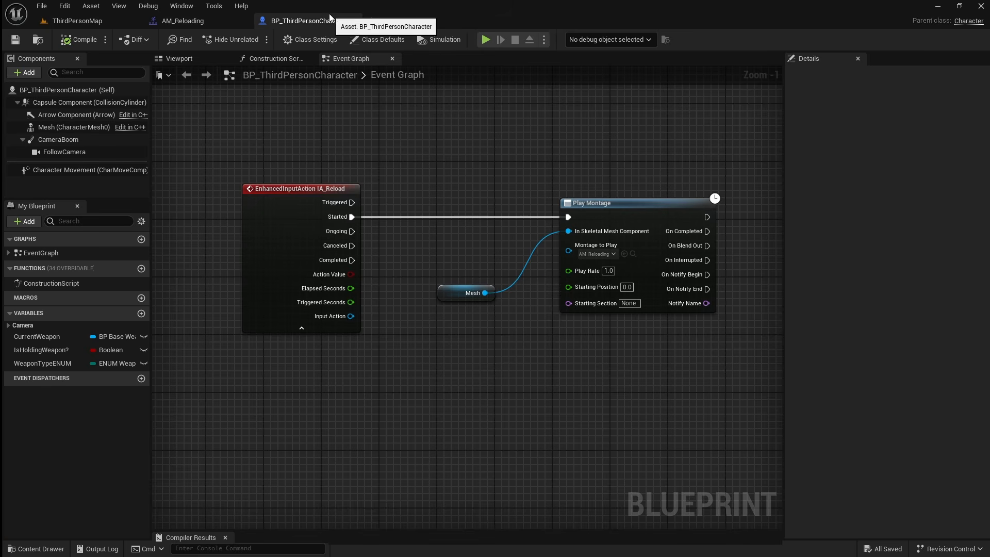
pyautogui.moveTo(463, 135); pyautogui.dragTo(391, 150, button='right')
pyautogui.moveTo(391, 155); pyautogui.dragTo(633, 406)
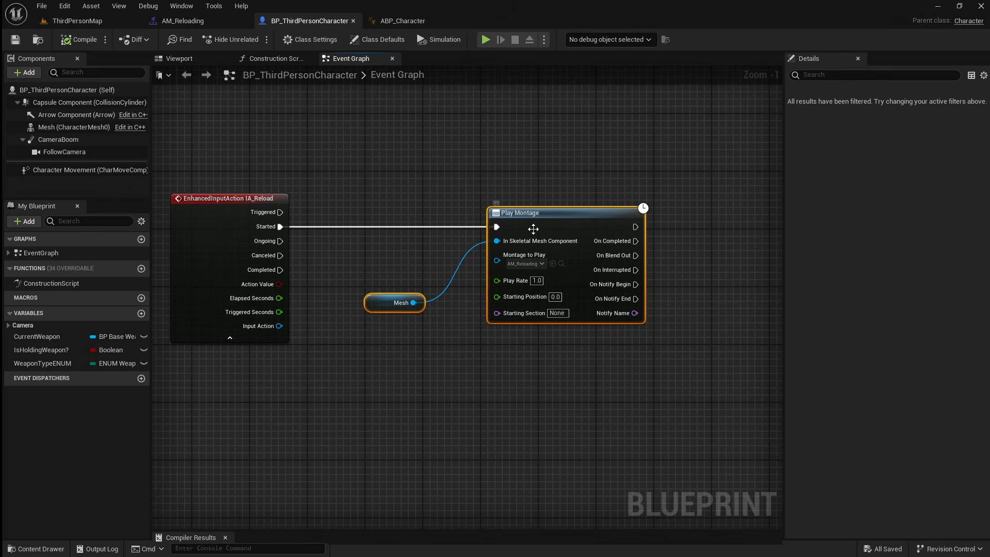
pyautogui.moveTo(533, 225); pyautogui.dragTo(758, 229)
pyautogui.click(578, 190)
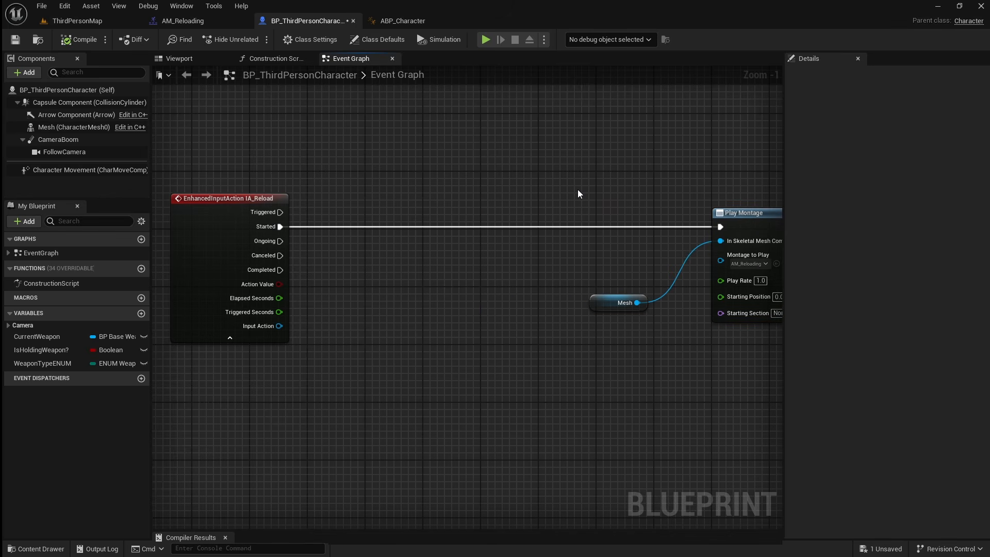
# Step: Add a Branch conditioned on a Get Is Holding Weapon? node and connect the IA_Reload event's Started output to it
pyautogui.moveTo(57, 351); pyautogui.dragTo(329, 304)
pyautogui.click(370, 322)
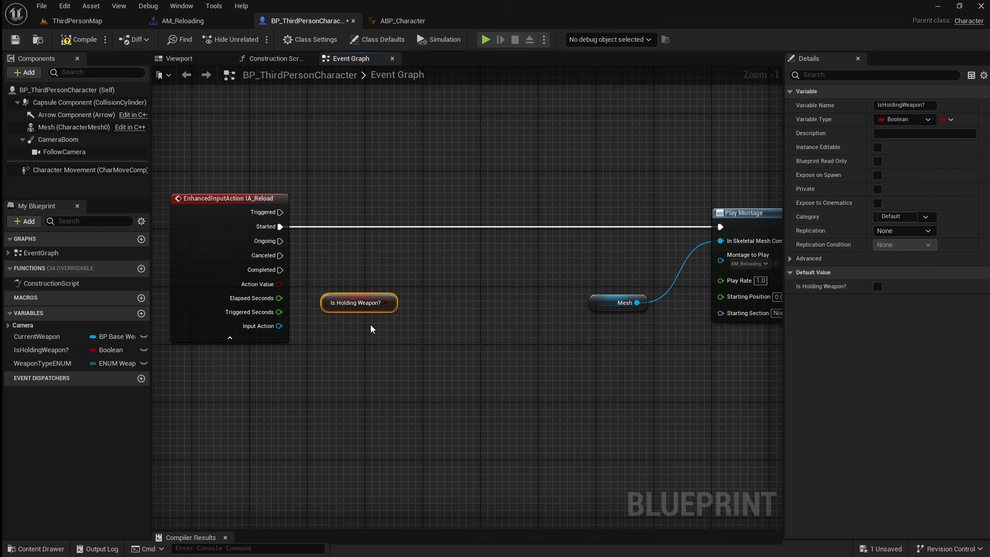
pyautogui.moveTo(391, 303); pyautogui.dragTo(472, 243)
pyautogui.write('branch')
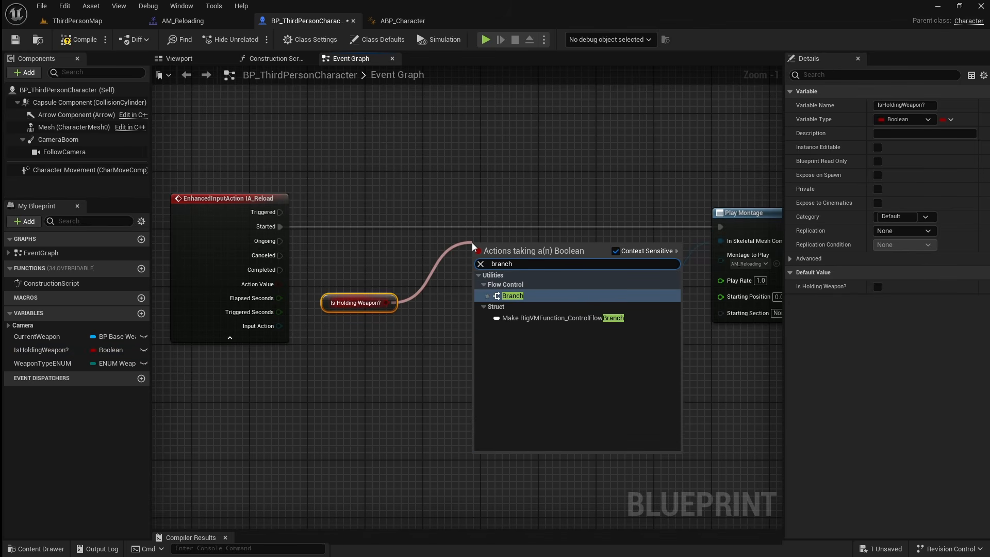
pyautogui.click(513, 296)
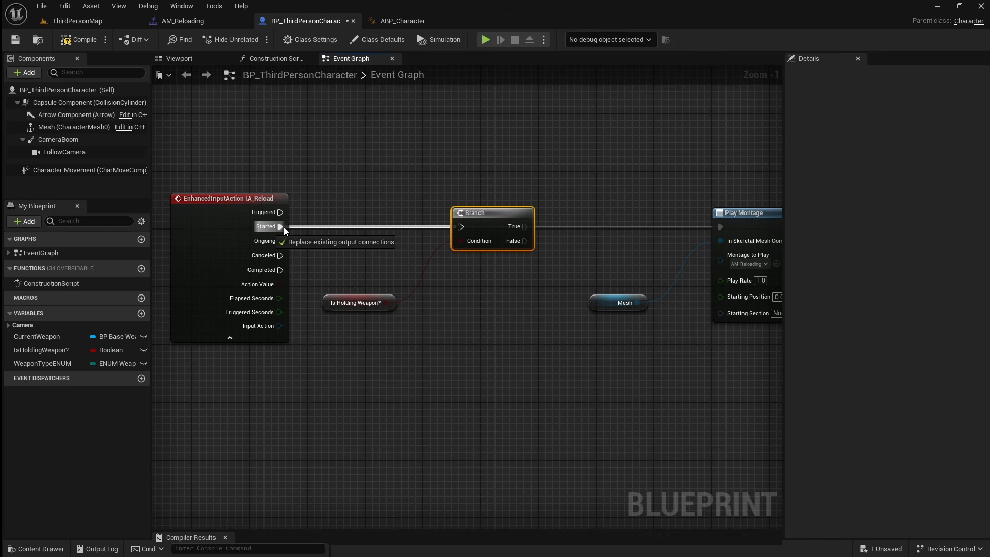
pyautogui.moveTo(282, 226); pyautogui.dragTo(460, 227)
# Step: Create a Boolean variable IsReloading? and add a second Branch conditioned on it, fed by the first Branch's True output
pyautogui.moveTo(543, 302); pyautogui.dragTo(465, 295, button='right')
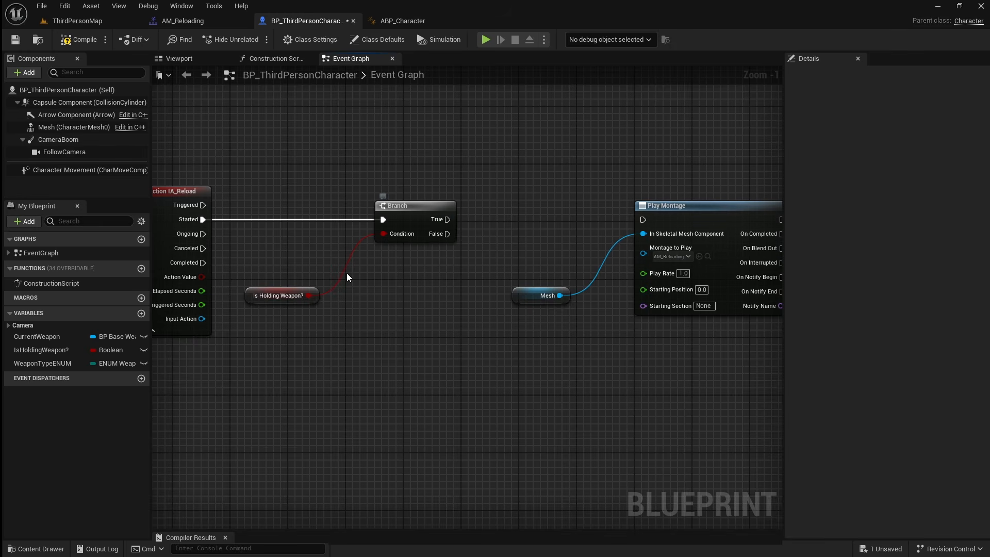
pyautogui.click(141, 313)
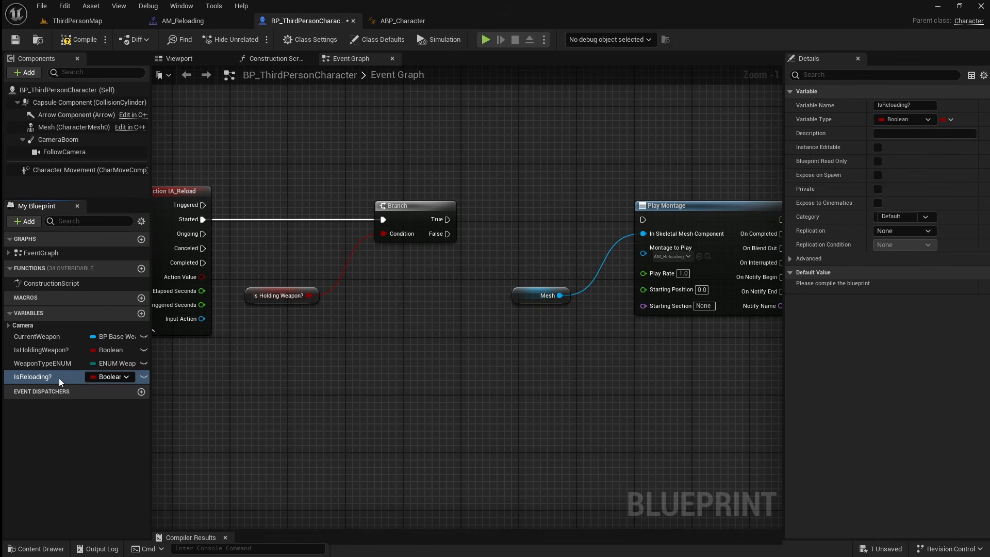
pyautogui.moveTo(58, 378); pyautogui.dragTo(351, 354)
pyautogui.moveTo(404, 297); pyautogui.dragTo(529, 227)
pyautogui.click(449, 311)
pyautogui.write('branch')
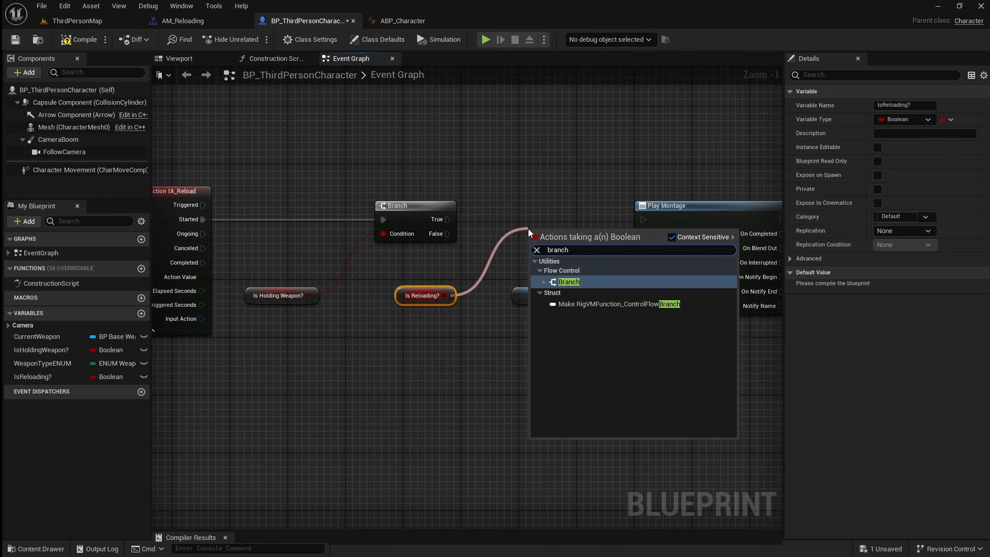
pyautogui.click(600, 275)
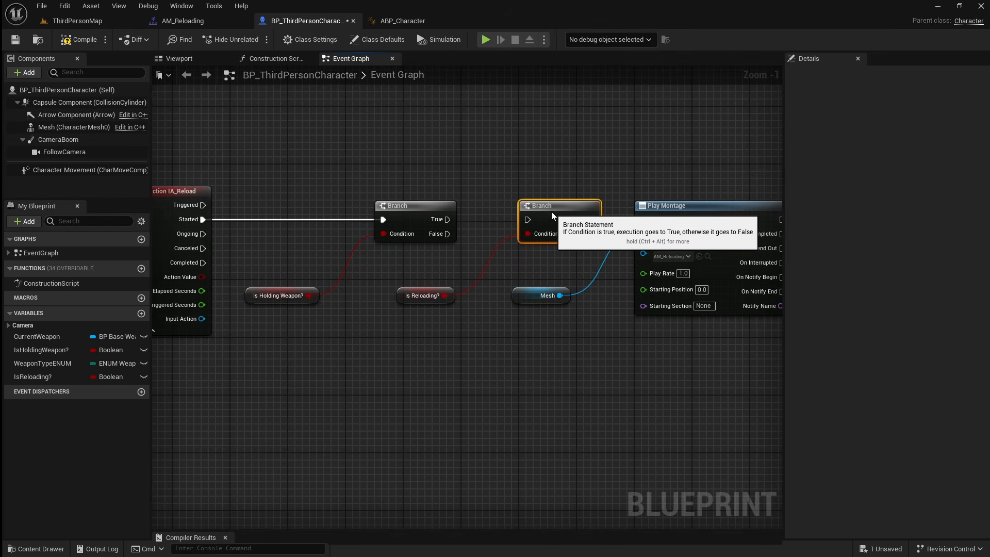
pyautogui.moveTo(552, 227); pyautogui.dragTo(544, 205)
pyautogui.moveTo(448, 219); pyautogui.dragTo(532, 220)
pyautogui.click(540, 265)
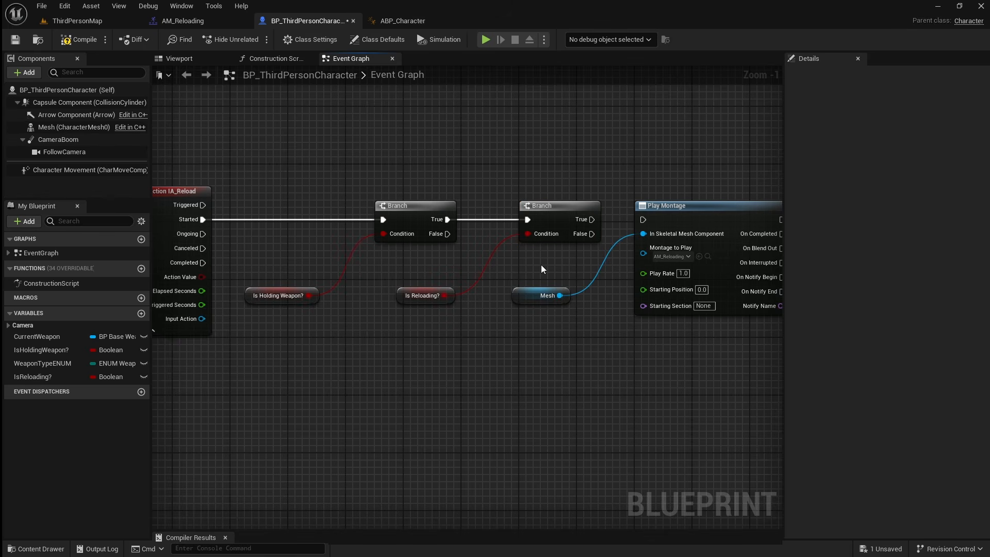
# Step: Move the Play Montage and Mesh nodes further from the second Branch to make room for another node
pyautogui.moveTo(543, 267); pyautogui.dragTo(315, 229, button='right')
pyautogui.moveTo(552, 343); pyautogui.dragTo(328, 239)
pyautogui.moveTo(417, 194); pyautogui.dragTo(540, 211)
pyautogui.click(425, 234)
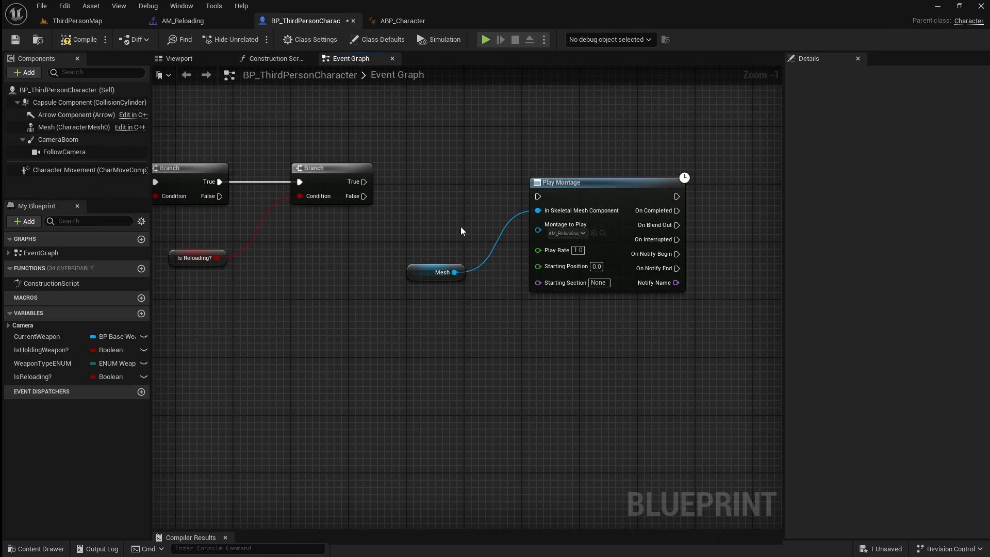
# Step: Insert a Set Is Reloading? node set to true between the second Branch's False output and Play Montage, and adjust the node spacing
pyautogui.moveTo(33, 377); pyautogui.dragTo(415, 211)
pyautogui.click(423, 223)
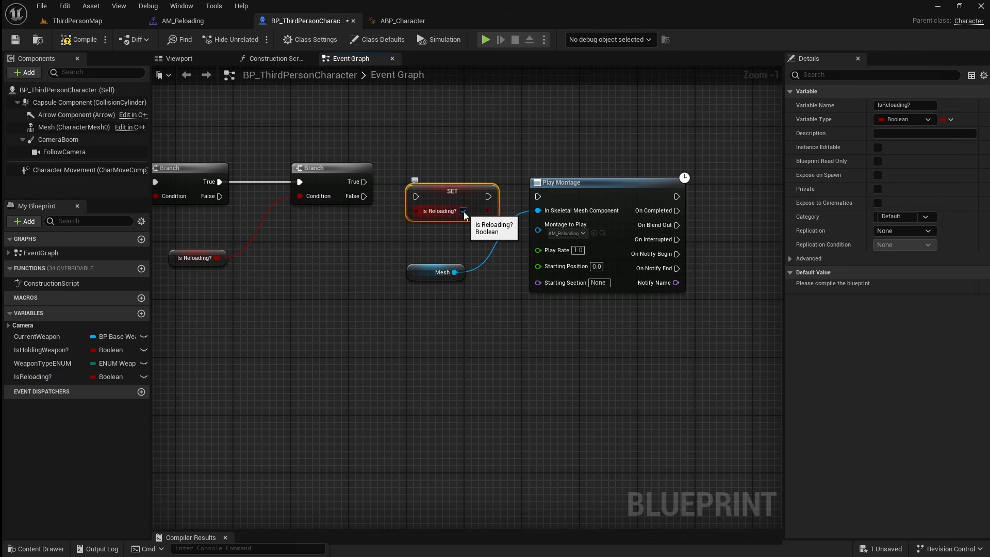
pyautogui.moveTo(364, 197); pyautogui.dragTo(417, 197)
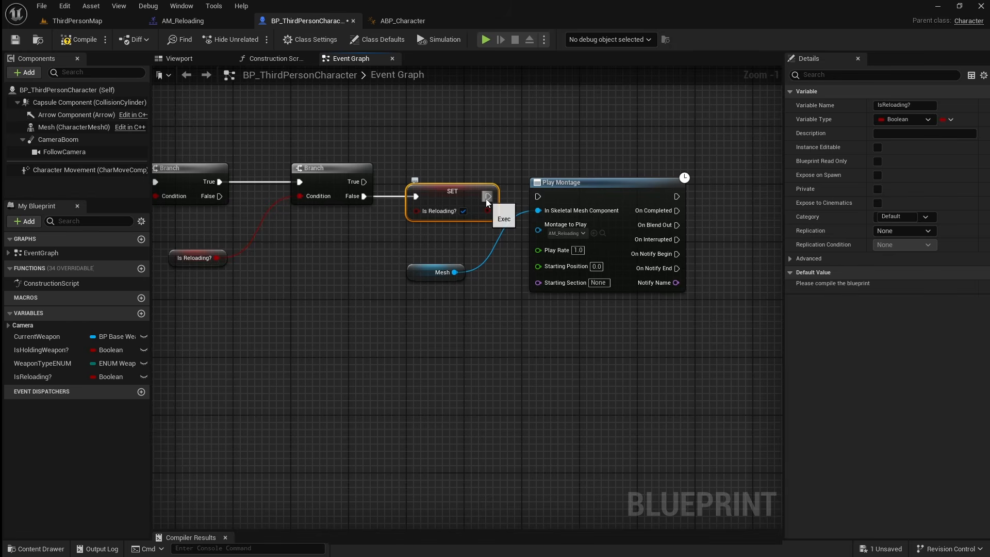
pyautogui.moveTo(487, 200); pyautogui.dragTo(538, 196)
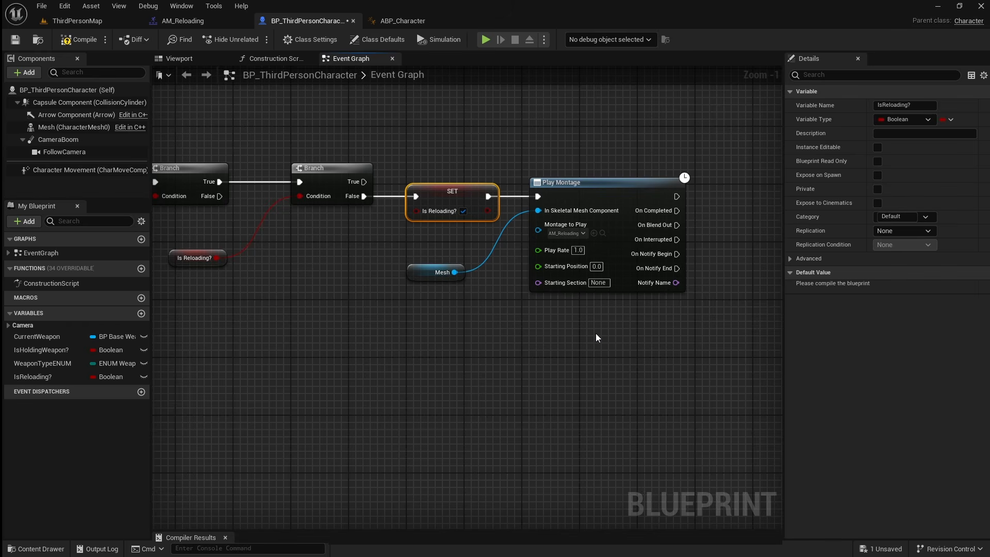
pyautogui.moveTo(595, 333); pyautogui.dragTo(433, 274)
pyautogui.moveTo(616, 197); pyautogui.dragTo(645, 196)
pyautogui.click(602, 134)
# Step: Connect Play Montage's On Completed output to a Set Is Reloading? node left at false, then compile and save
pyautogui.moveTo(673, 145); pyautogui.dragTo(499, 130, button='right')
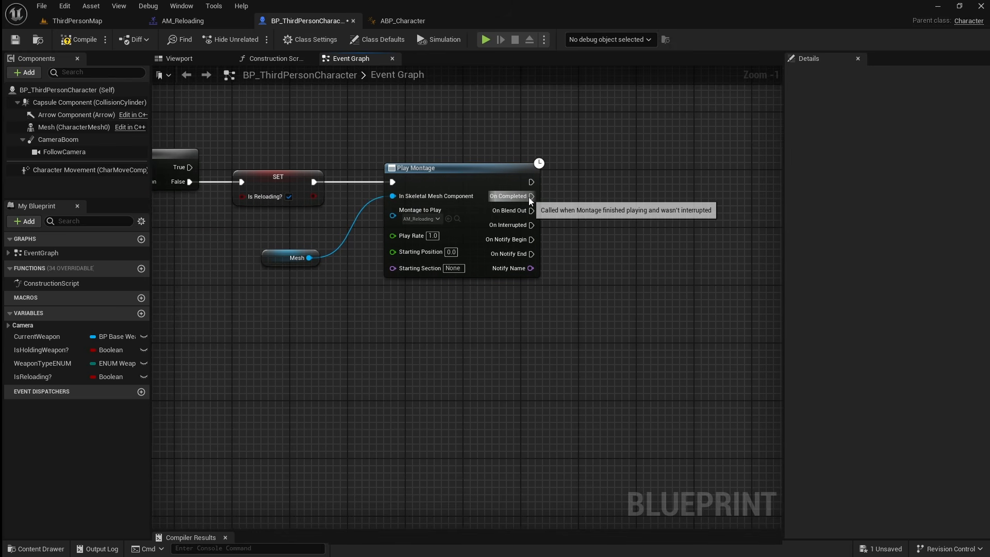
pyautogui.moveTo(22, 381); pyautogui.dragTo(537, 201)
pyautogui.click(627, 215)
pyautogui.moveTo(614, 203); pyautogui.dragTo(611, 203)
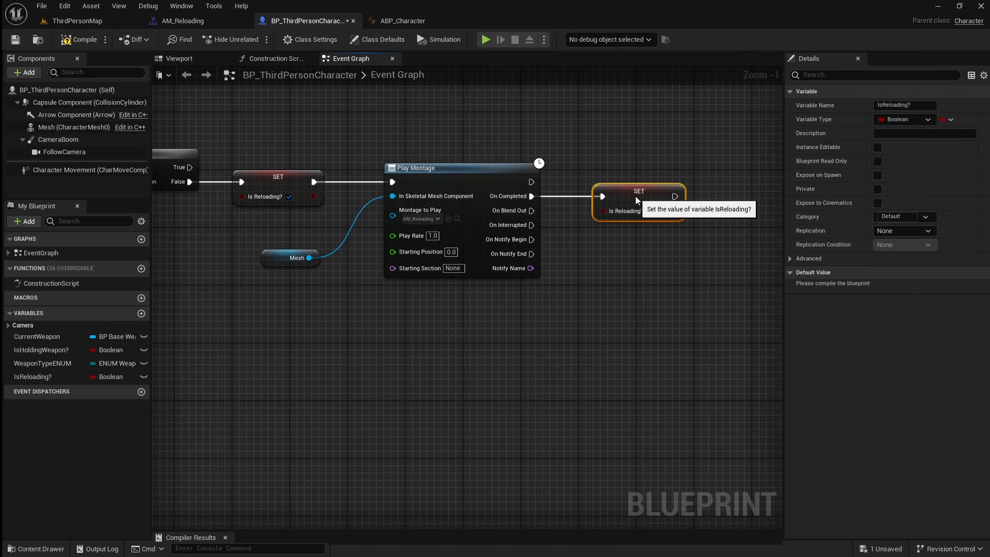
pyautogui.click(621, 153)
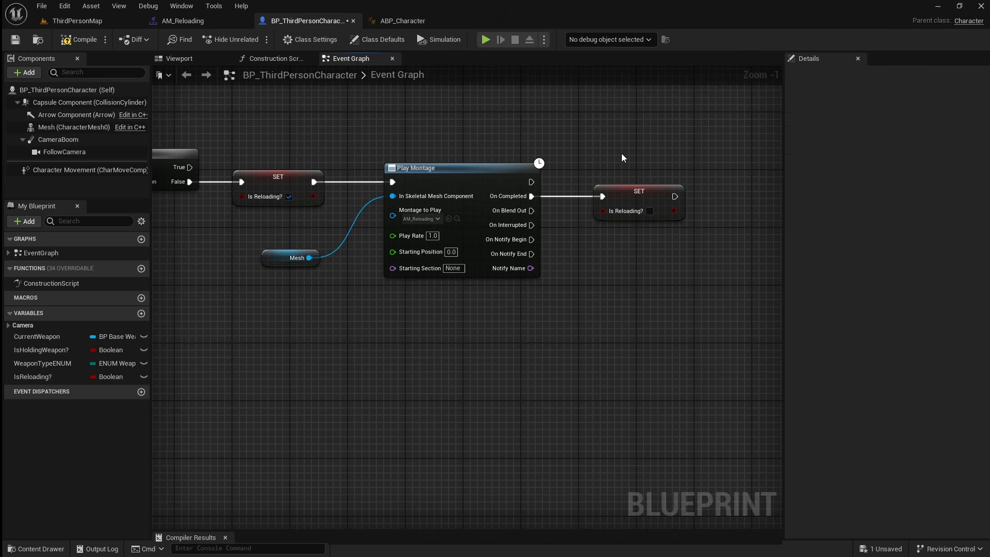
pyautogui.click(80, 39)
# Step: Play-test ThirdPersonMap by picking up the rifle and triggering the reload, then stop the session
pyautogui.click(78, 23)
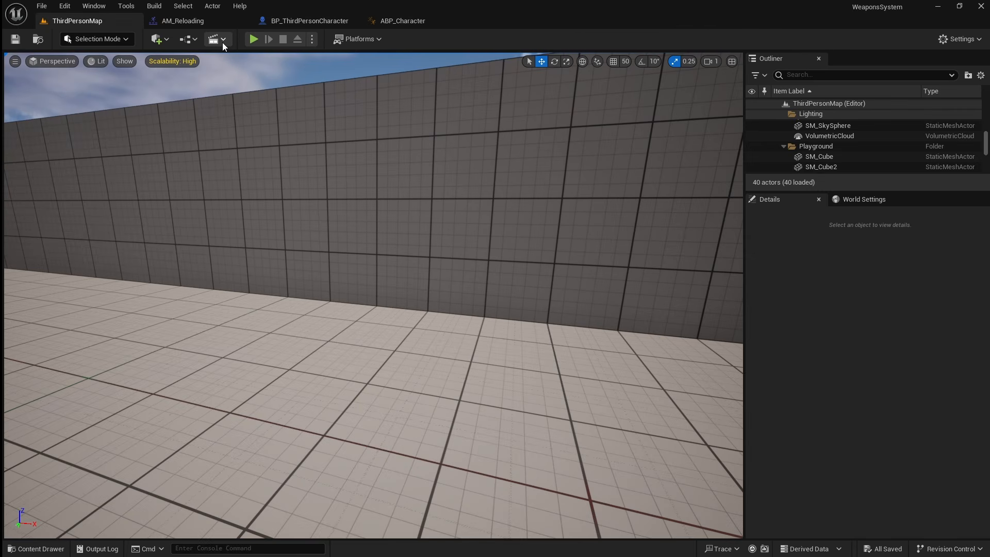
pyautogui.click(254, 39)
pyautogui.press('w')
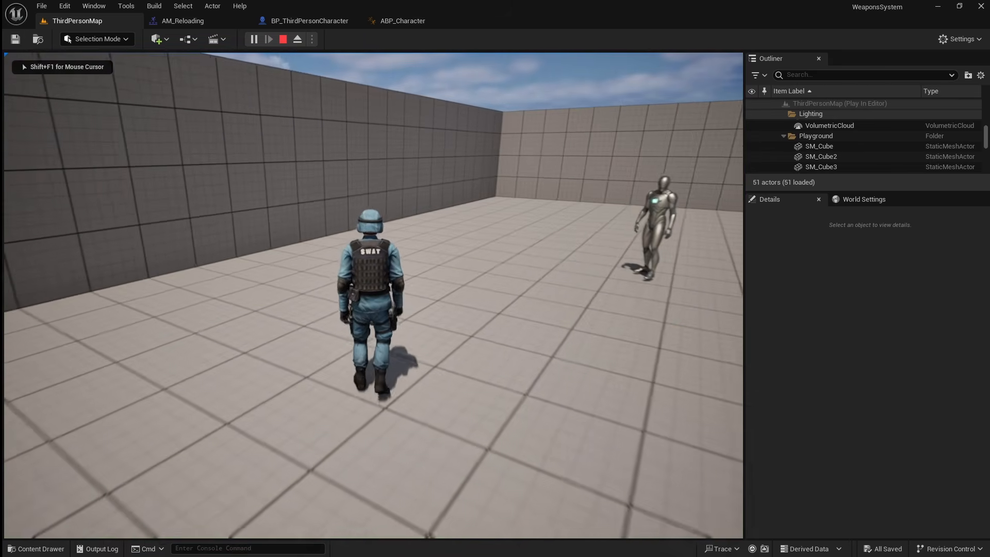
pyautogui.press('e')
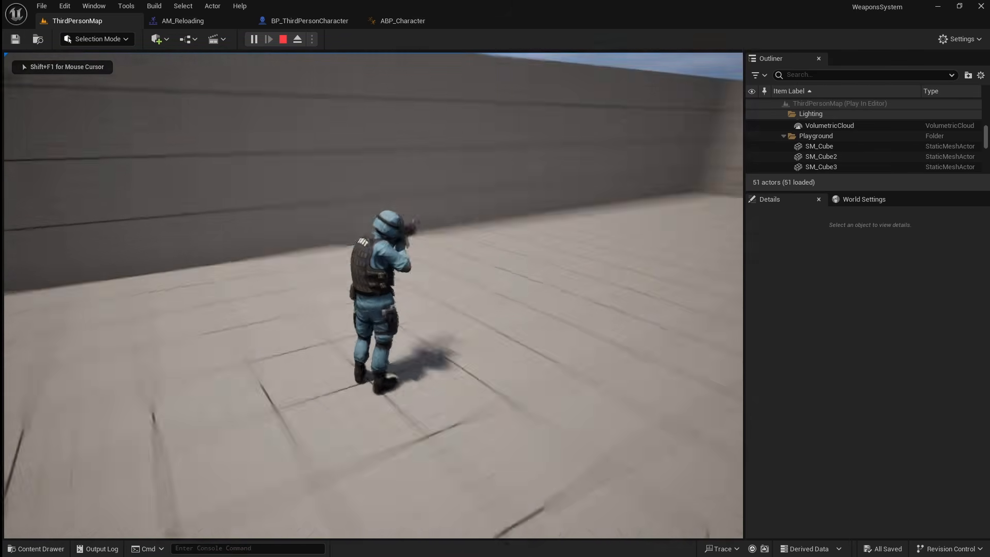
pyautogui.press('r')
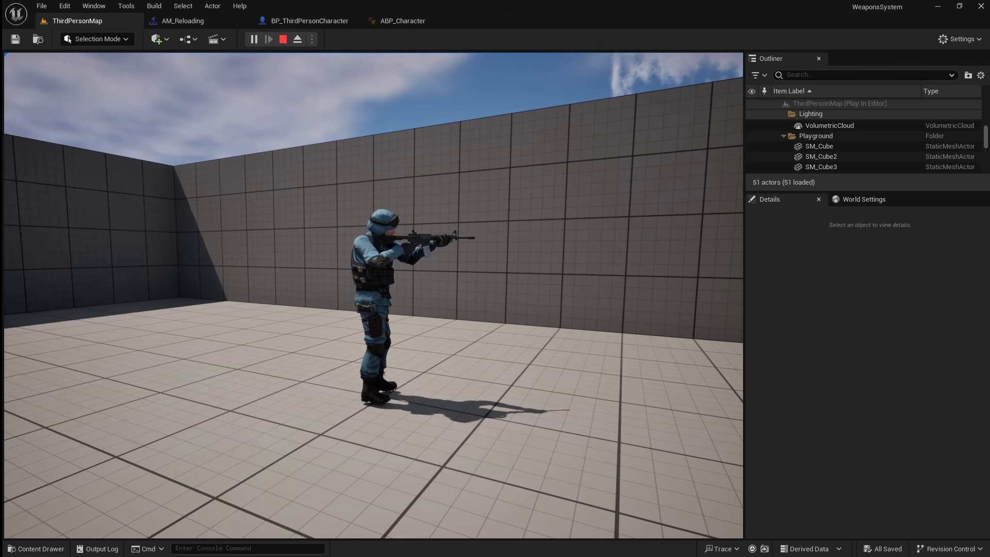
pyautogui.press('Escape')
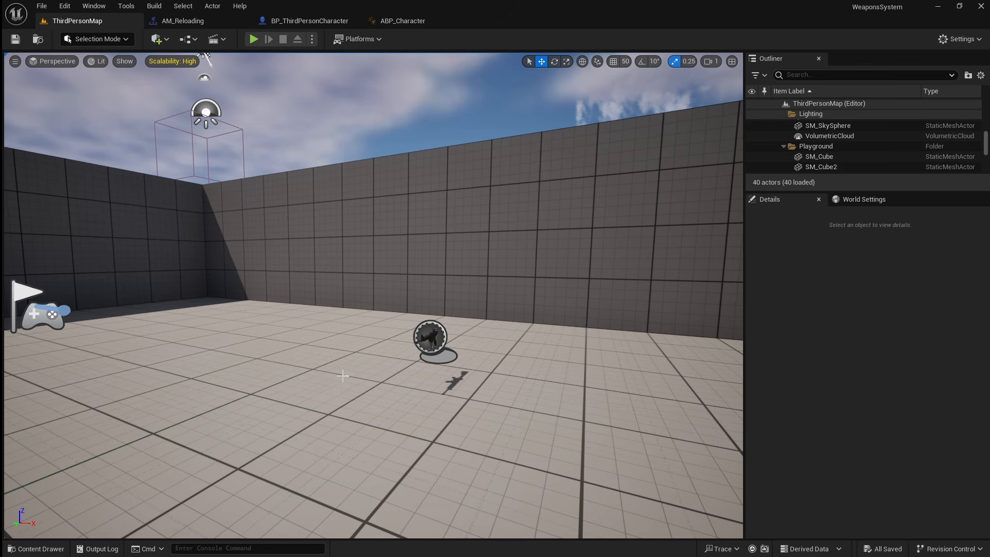
# Step: Open the BP_BaseWeapon blueprint from Tutorial/Blueprints/Weapons and show its 3D viewport
pyautogui.click(36, 549)
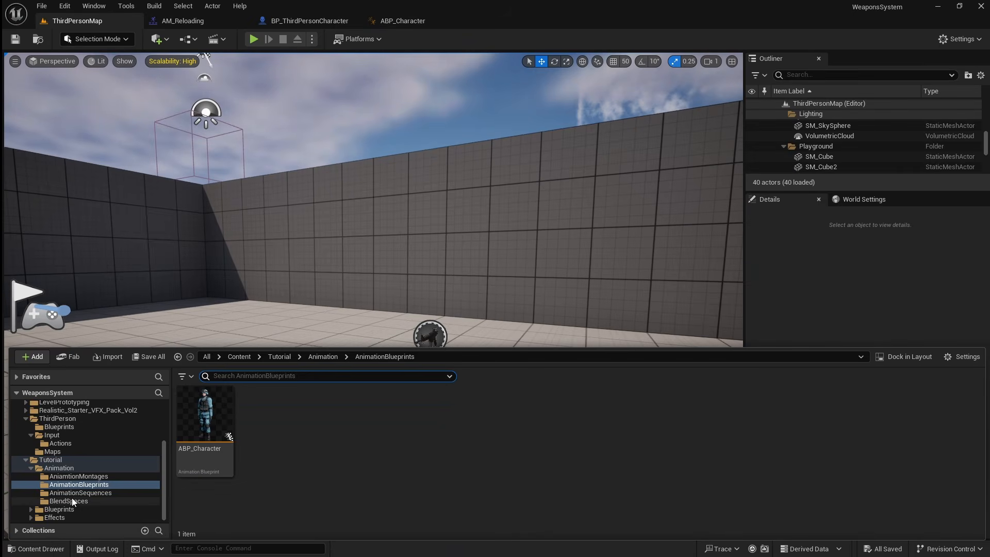
pyautogui.click(88, 510)
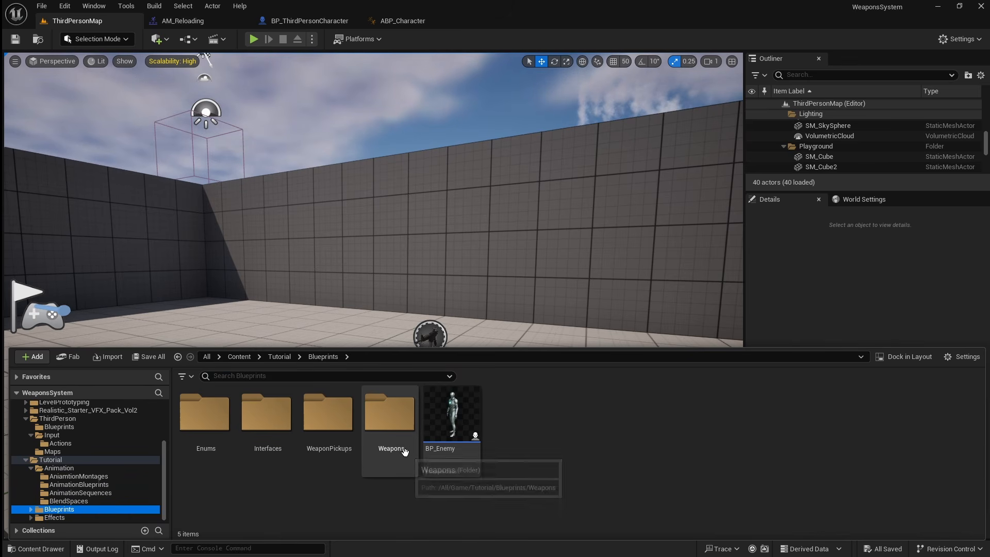
pyautogui.doubleClick(392, 420)
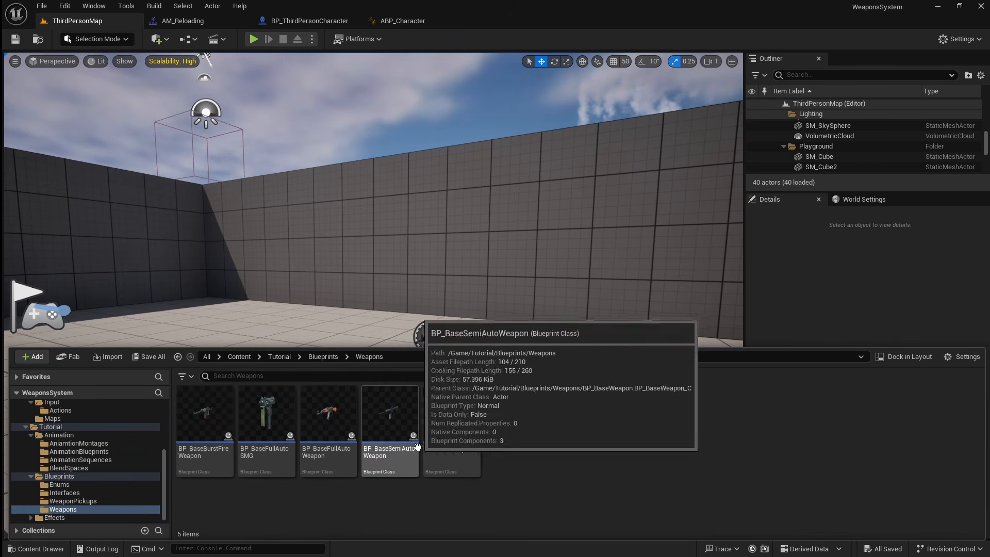
pyautogui.doubleClick(473, 461)
pyautogui.click(179, 58)
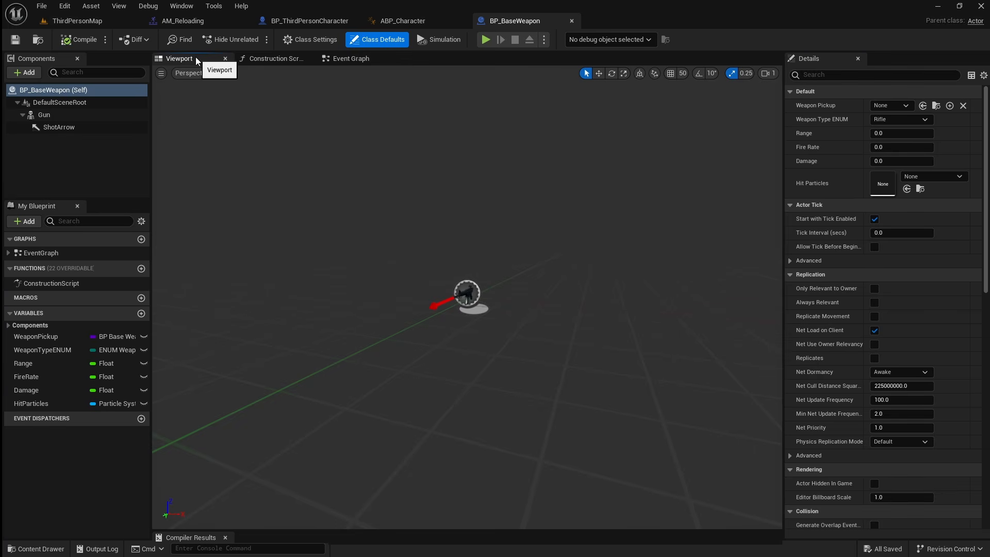
# Step: Add a Static Mesh component named Body under BP_BaseWeapon's DefaultSceneRoot
pyautogui.moveTo(467, 297); pyautogui.dragTo(642, 299, button='right')
pyautogui.press('w')
pyautogui.press('a')
pyautogui.scroll(-1, 467, 296)
pyautogui.moveTo(404, 187); pyautogui.dragTo(418, 186, button='right')
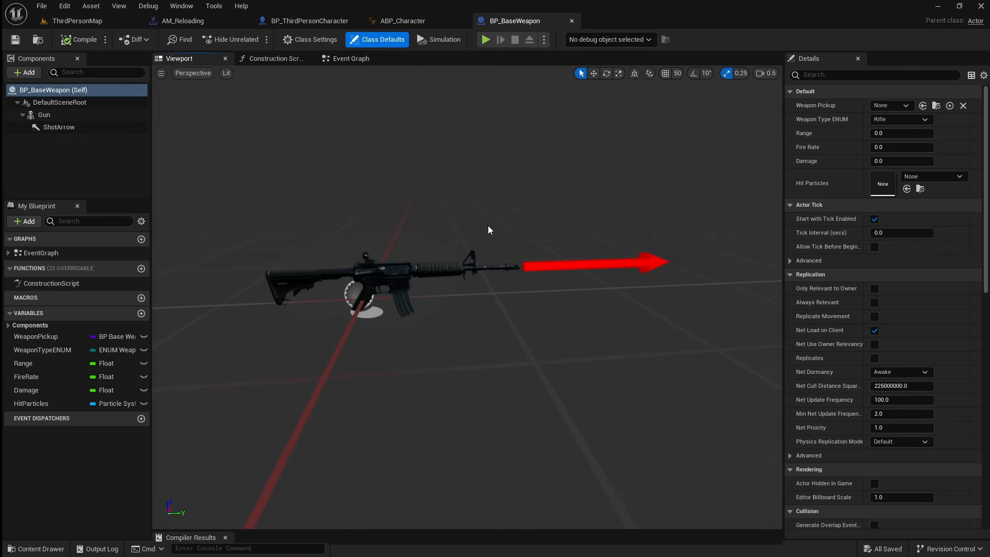
pyautogui.click(25, 72)
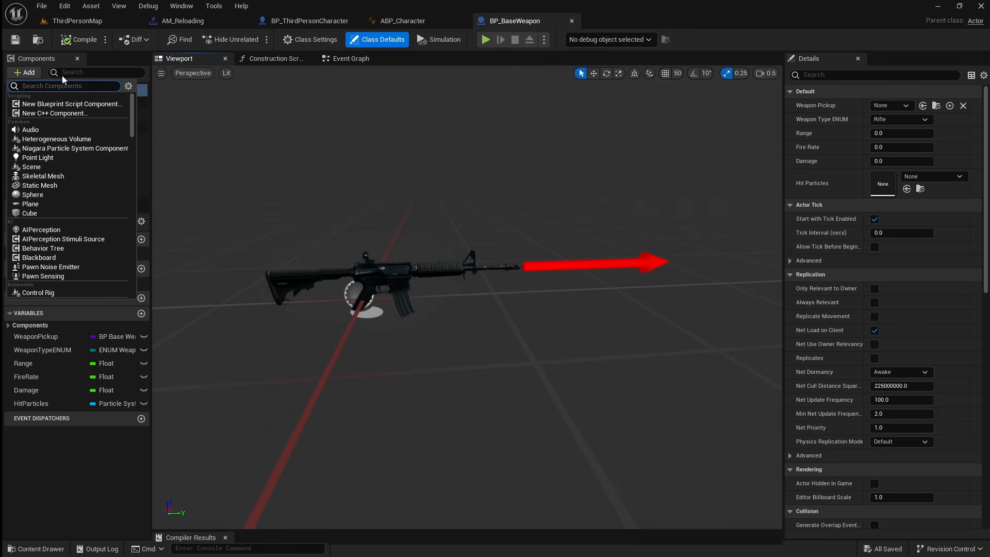
pyautogui.write('stati')
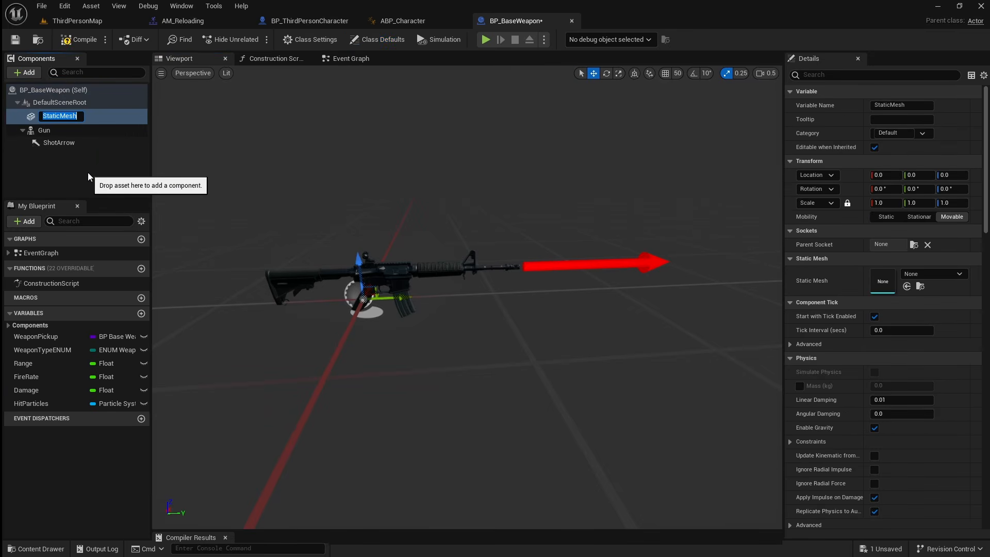
pyautogui.write('Body')
pyautogui.press('Return')
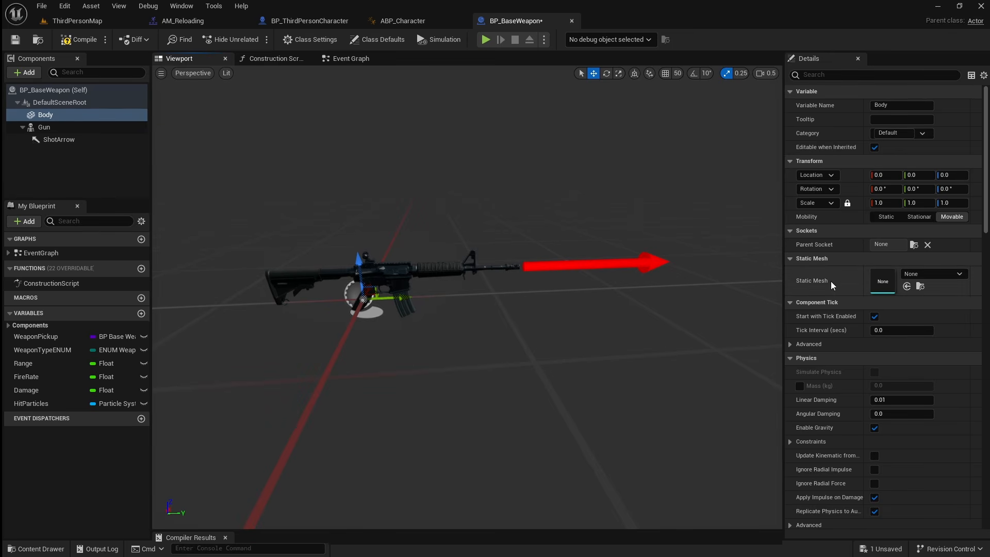
# Step: Assign the m4noskel_M4_Body mesh from FPS_Weapon_Bundle/ModularGuns/M4 to the Body component's Static Mesh
pyautogui.click(46, 551)
pyautogui.click(54, 452)
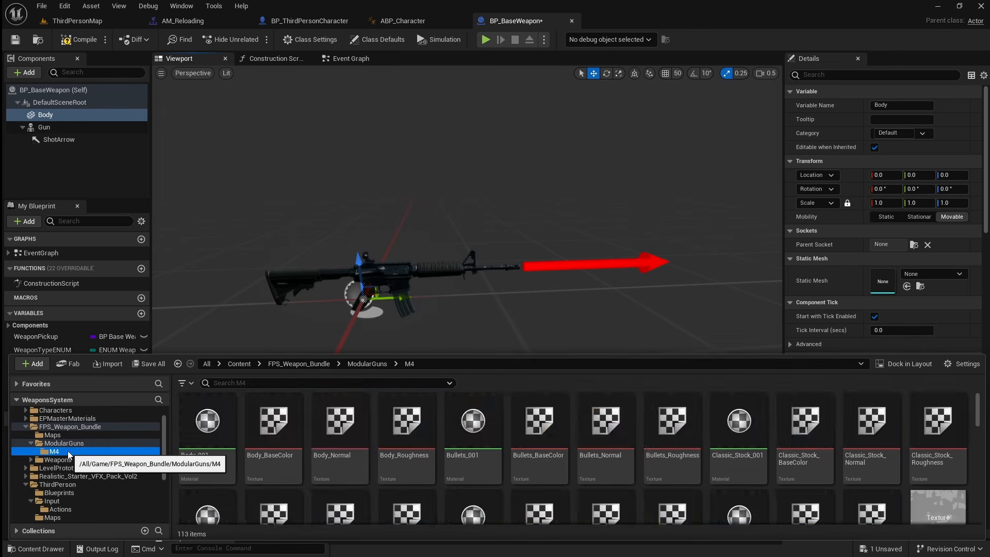
pyautogui.scroll(-2, 645, 437)
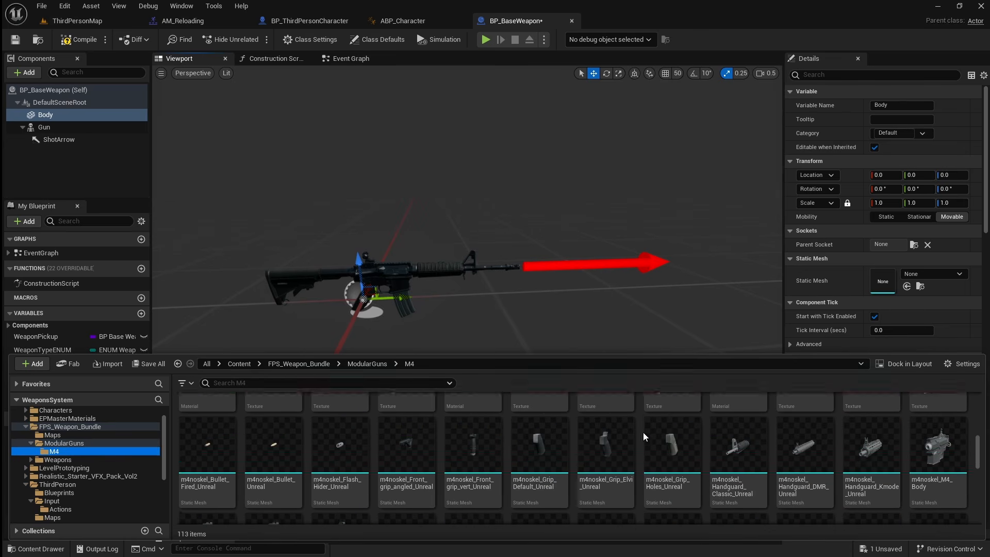
pyautogui.scroll(-1, 645, 437)
pyautogui.moveTo(937, 423); pyautogui.dragTo(906, 281)
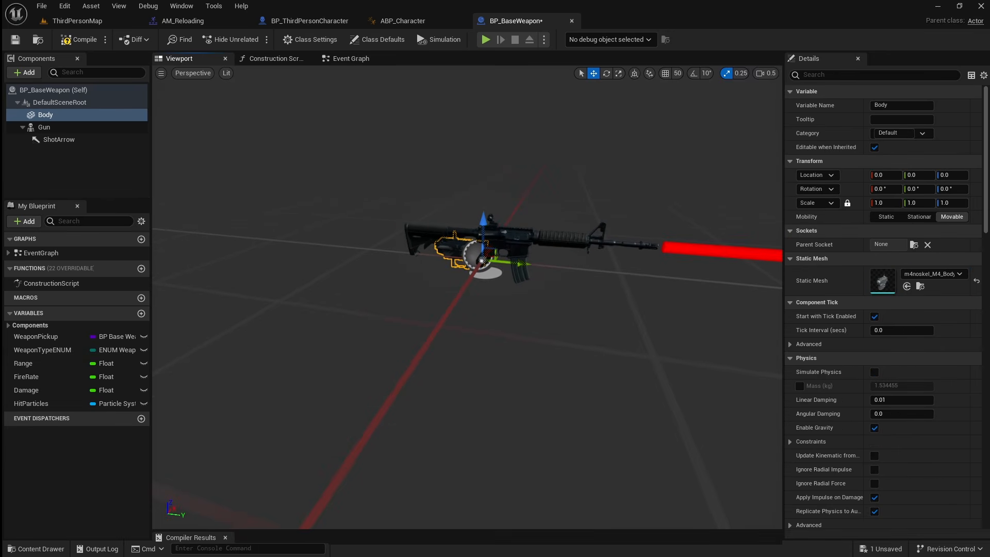
pyautogui.scroll(3, 575, 305)
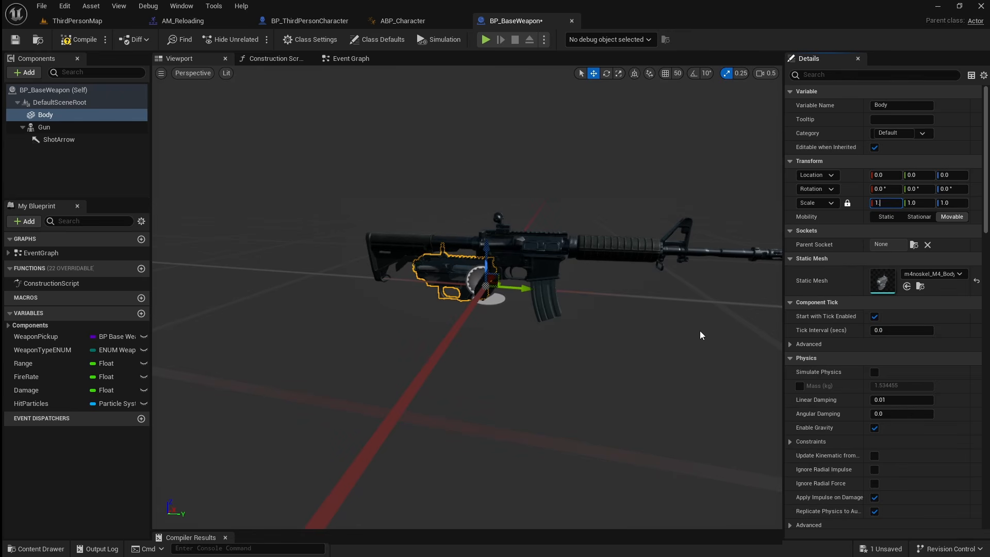
# Step: Set the Body component's scale to 1.3 on all axes
pyautogui.press('Return')
pyautogui.moveTo(701, 330); pyautogui.dragTo(756, 329, button='right')
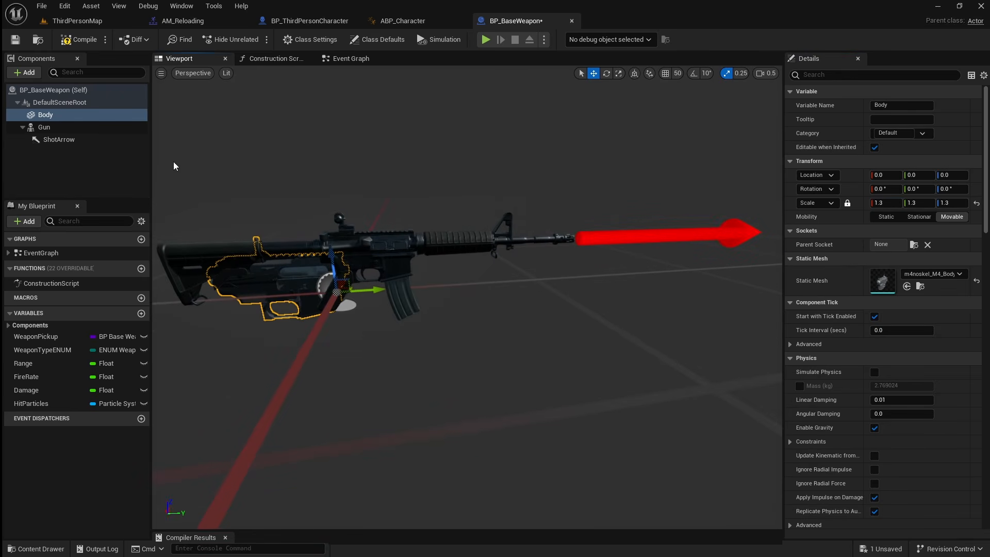
# Step: Reparent ShotArrow from Gun to Body and delete the Gun skeletal mesh component
pyautogui.click(63, 140)
pyautogui.moveTo(72, 139); pyautogui.dragTo(45, 113)
pyautogui.click(86, 140)
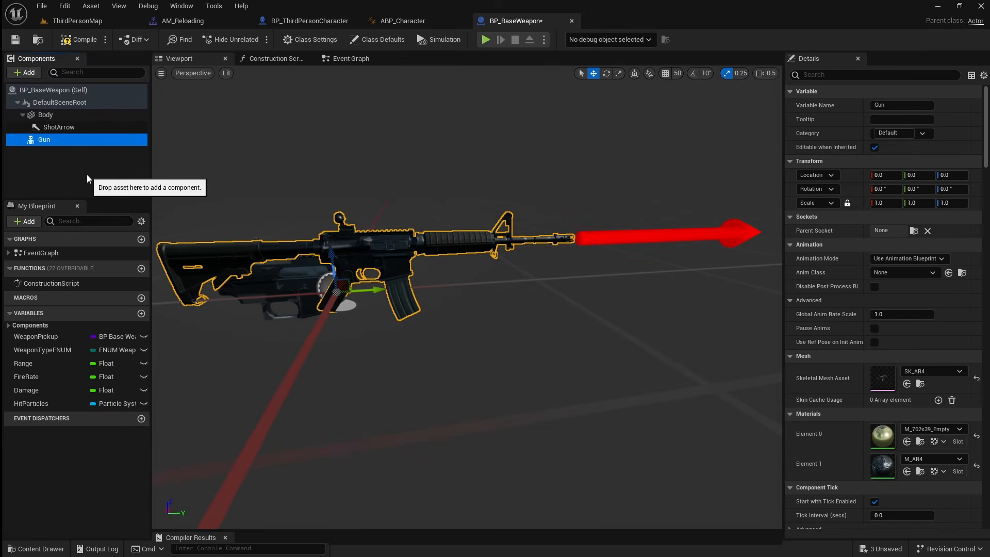
pyautogui.press('Delete')
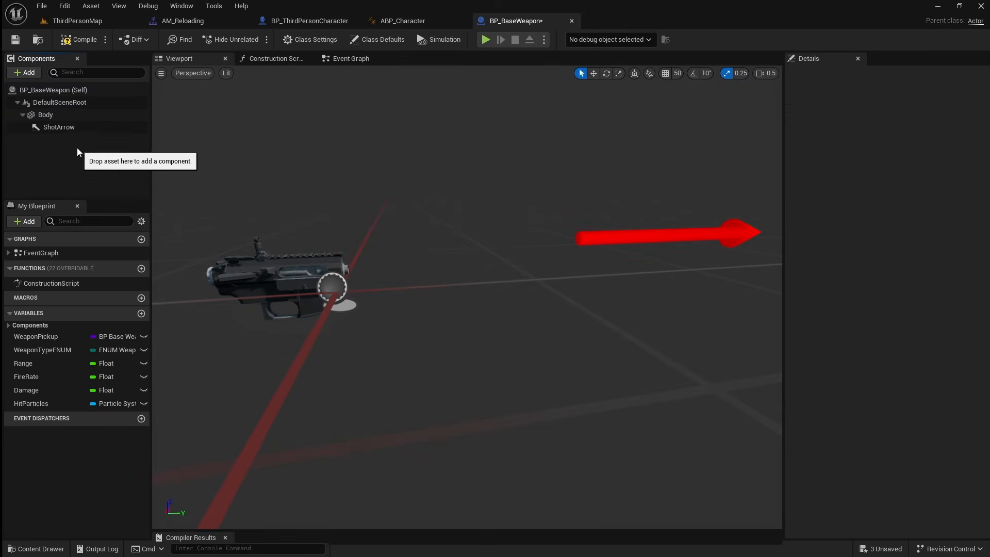
# Step: Add a Static Mesh component named Mag under Body
pyautogui.click(50, 115)
pyautogui.click(27, 73)
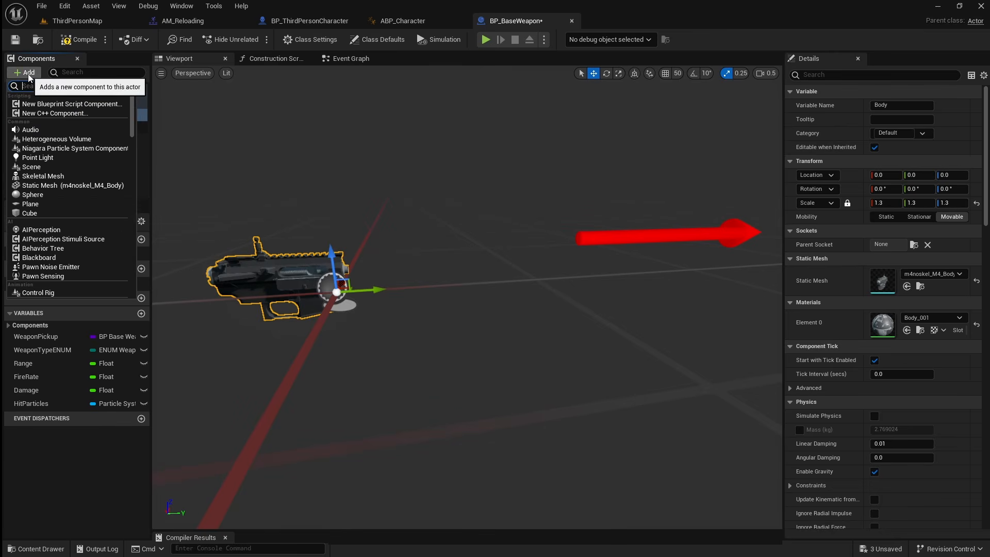
pyautogui.write('stati')
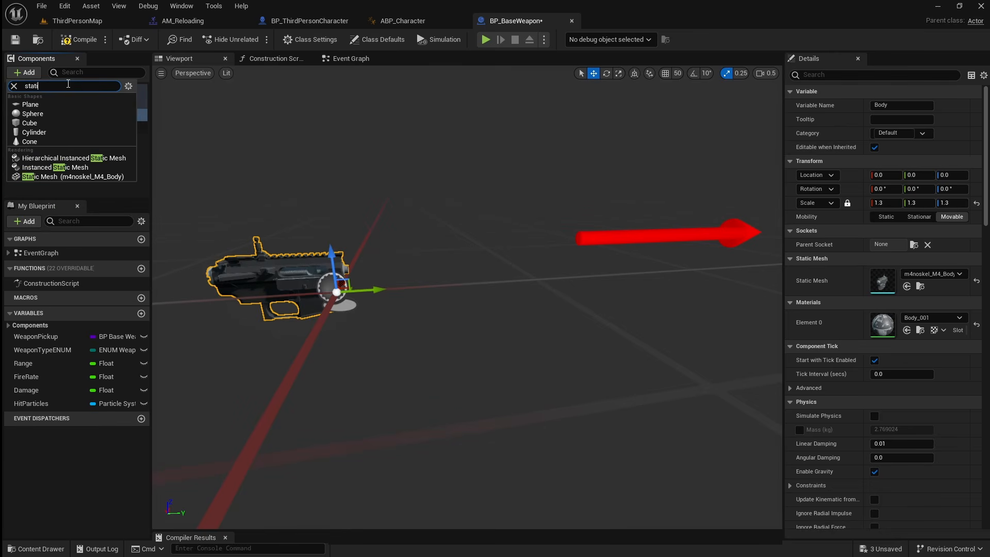
pyautogui.write('c')
pyautogui.click(103, 176)
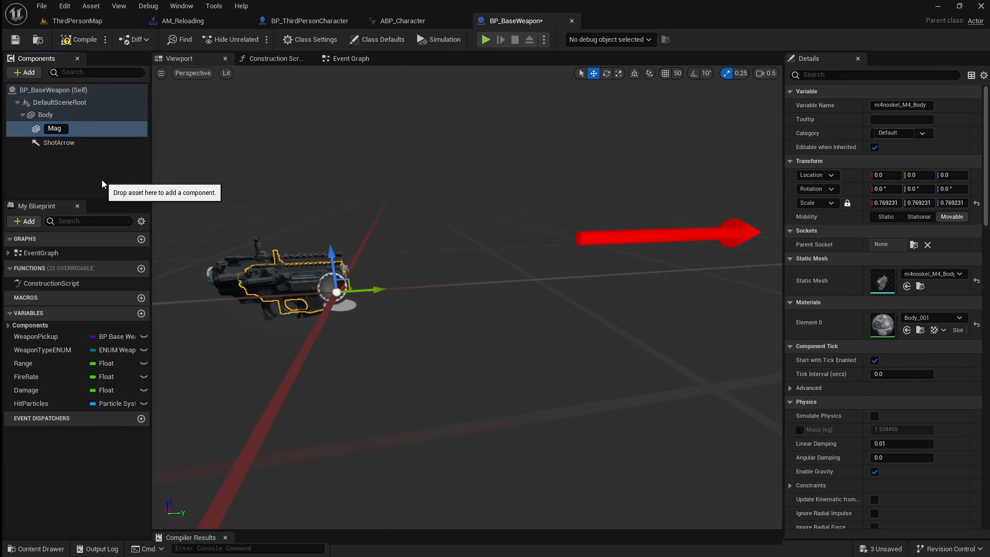
pyautogui.write('Mag')
pyautogui.press('Return')
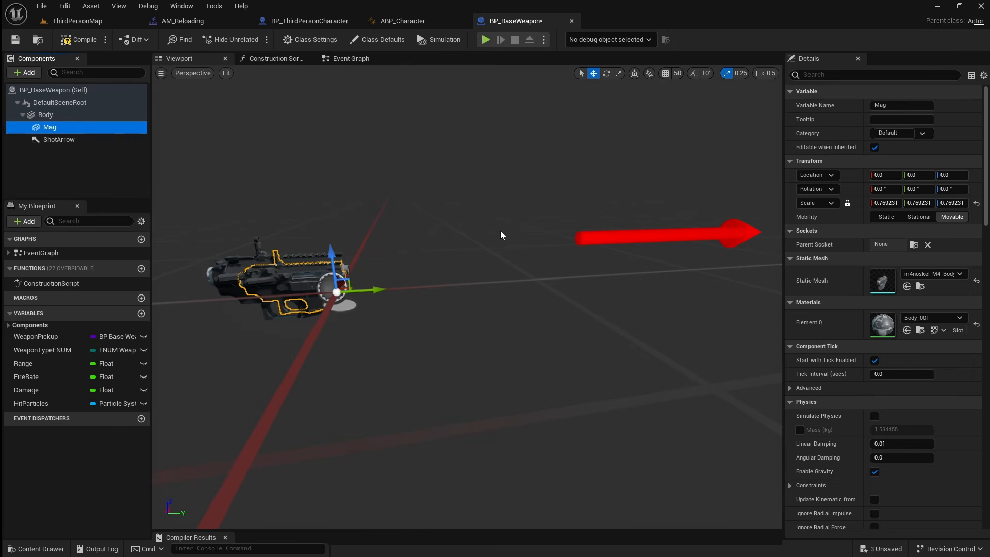
# Step: Assign the m4noskel_Magazine_Light_003 mesh to the Mag component and reset its scale to 1.0
pyautogui.click(36, 549)
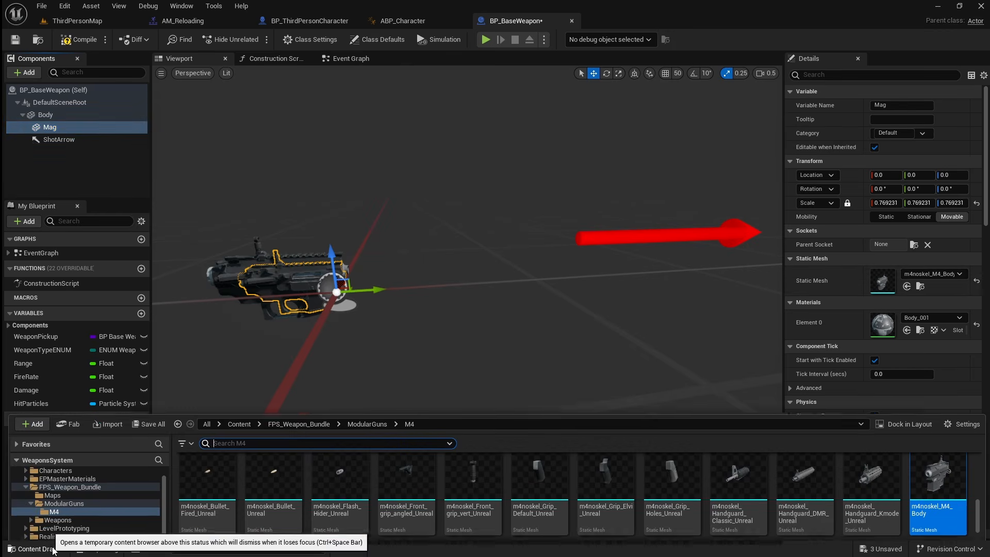
pyautogui.moveTo(357, 456); pyautogui.dragTo(896, 282)
pyautogui.moveTo(577, 232); pyautogui.dragTo(503, 261, button='right')
pyautogui.press('w')
pyautogui.scroll(-2, 503, 260)
pyautogui.press('s')
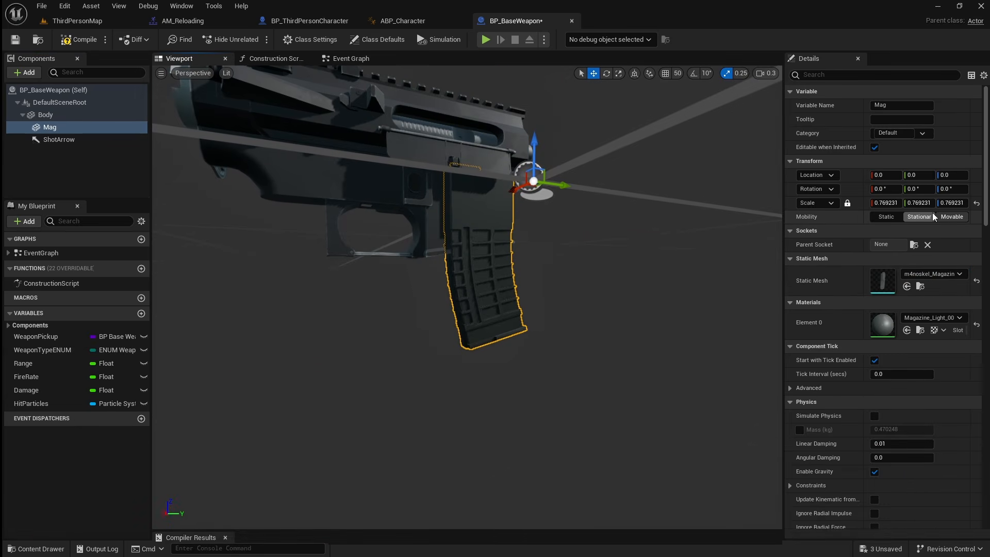
pyautogui.click(977, 204)
pyautogui.scroll(-5, 619, 264)
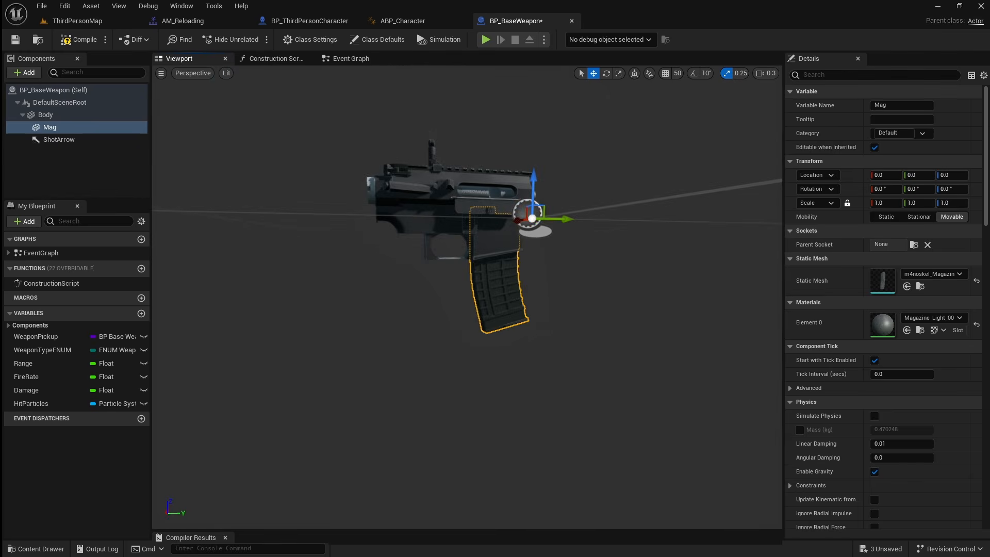
pyautogui.moveTo(620, 264); pyautogui.dragTo(621, 264, button='right')
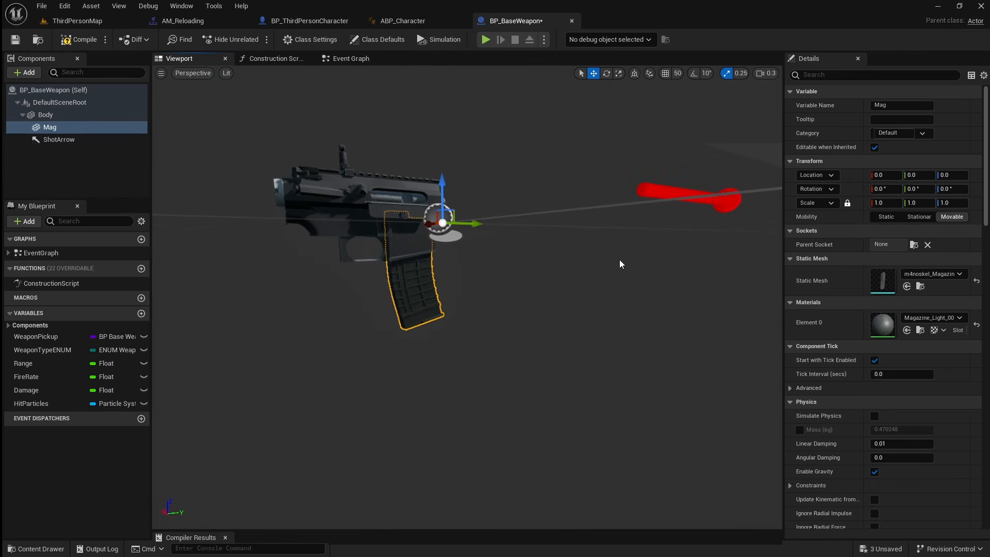
# Step: Set the collision preset of Body and Mag to NoCollision, then compile and save BP_BaseWeapon
pyautogui.keyDown('ctrl'); pyautogui.click(77, 115); pyautogui.keyUp('ctrl')
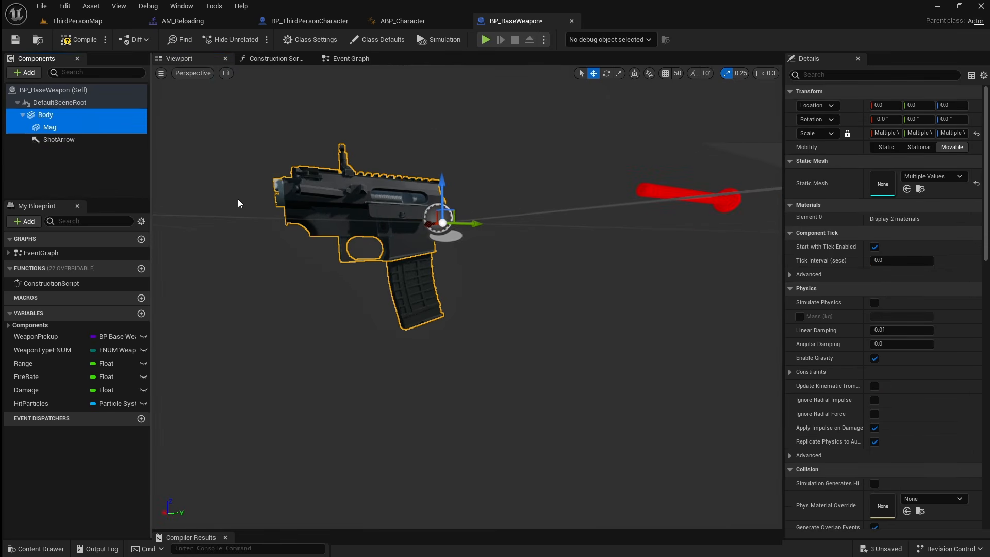
pyautogui.scroll(-5, 846, 392)
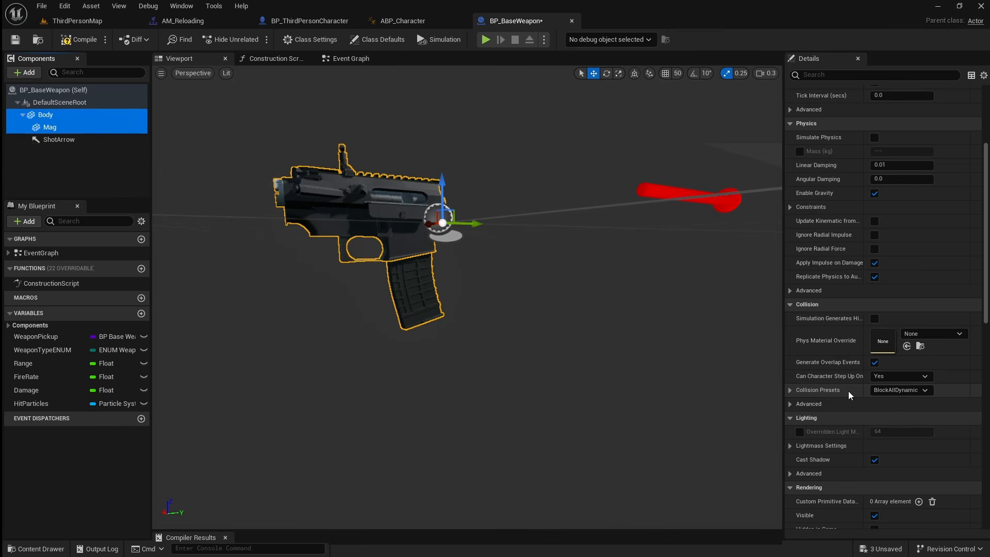
pyautogui.click(900, 391)
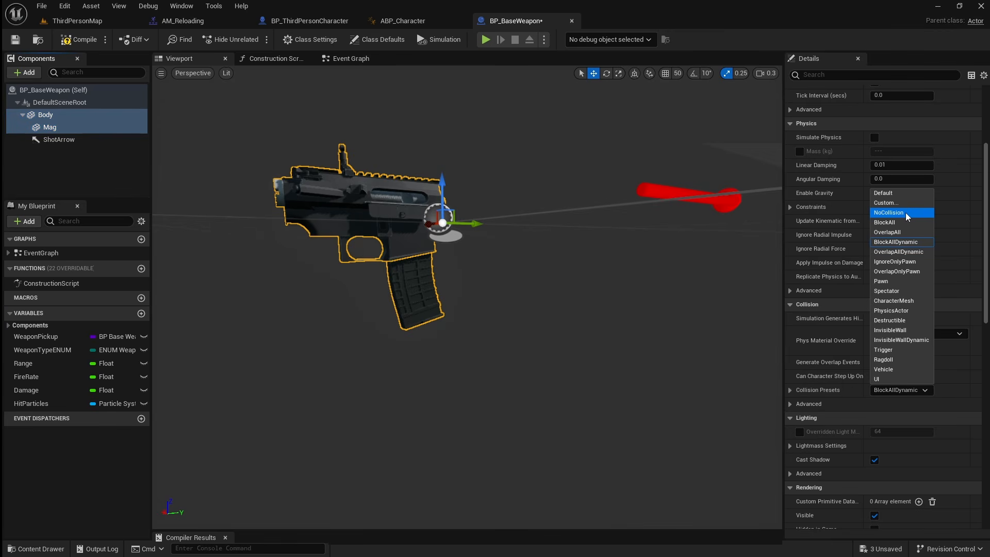
pyautogui.click(889, 212)
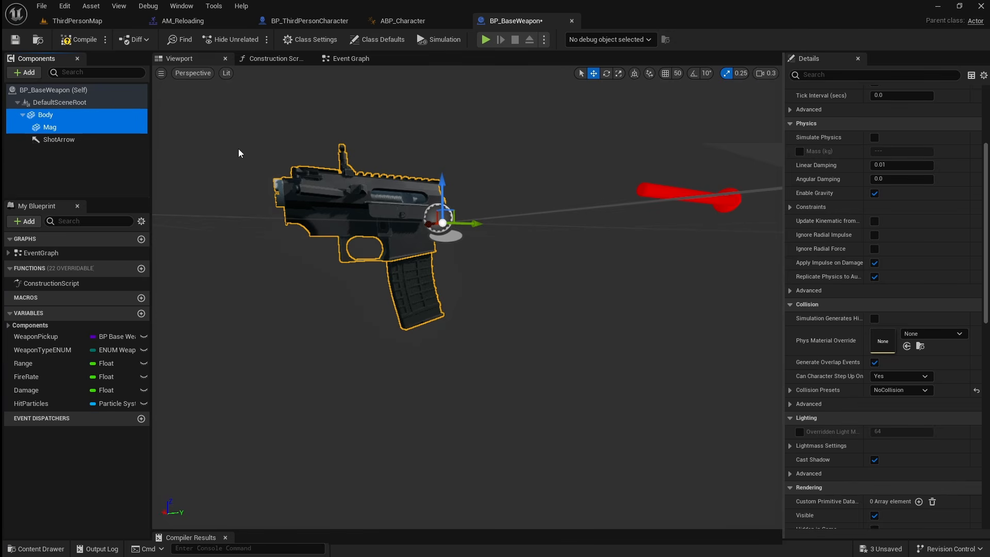
pyautogui.click(78, 39)
pyautogui.click(15, 40)
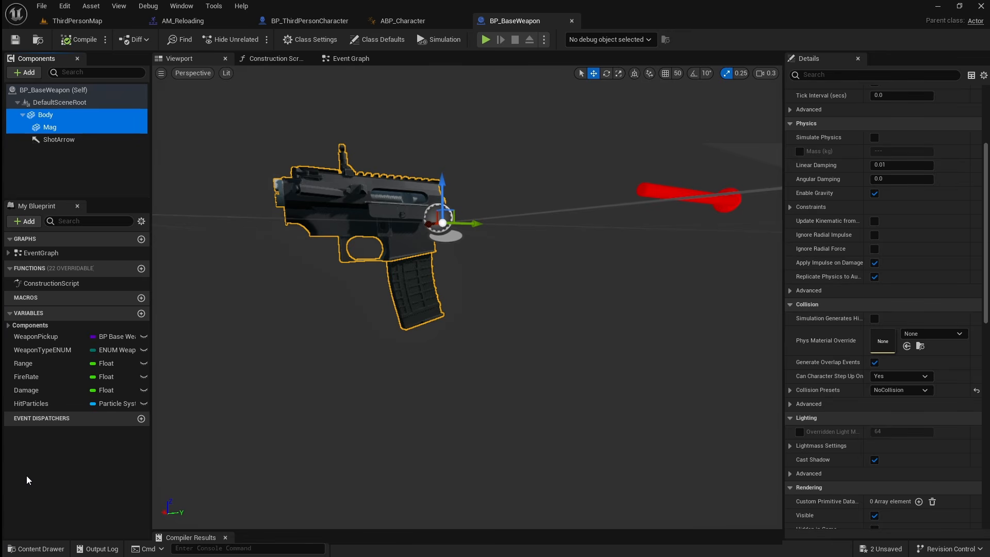
# Step: Open the BP_BaseSemiAutoWeapon blueprint from Tutorial/Blueprints/Weapons and show the weapon in its 3D viewport
pyautogui.click(36, 549)
pyautogui.scroll(-3, 63, 485)
pyautogui.click(86, 509)
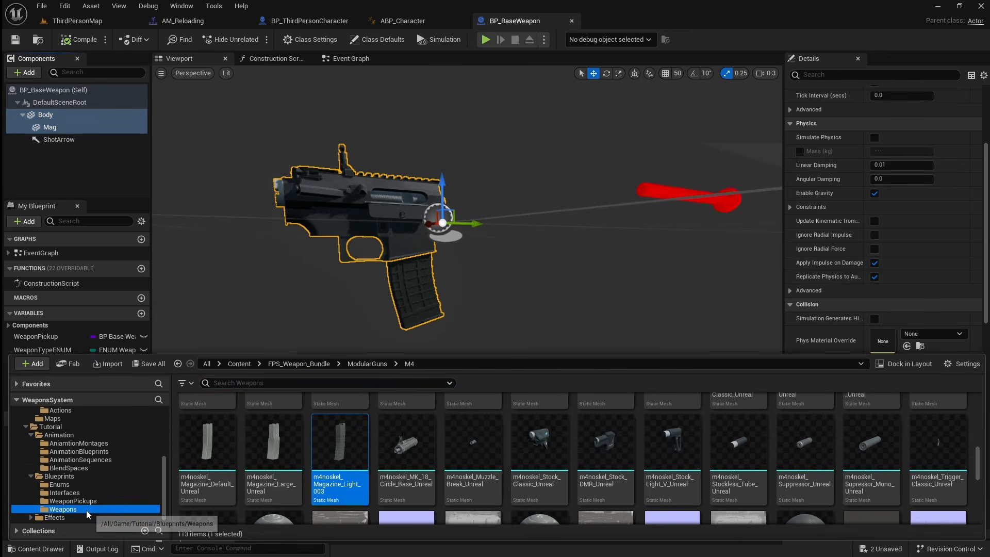
pyautogui.doubleClick(386, 412)
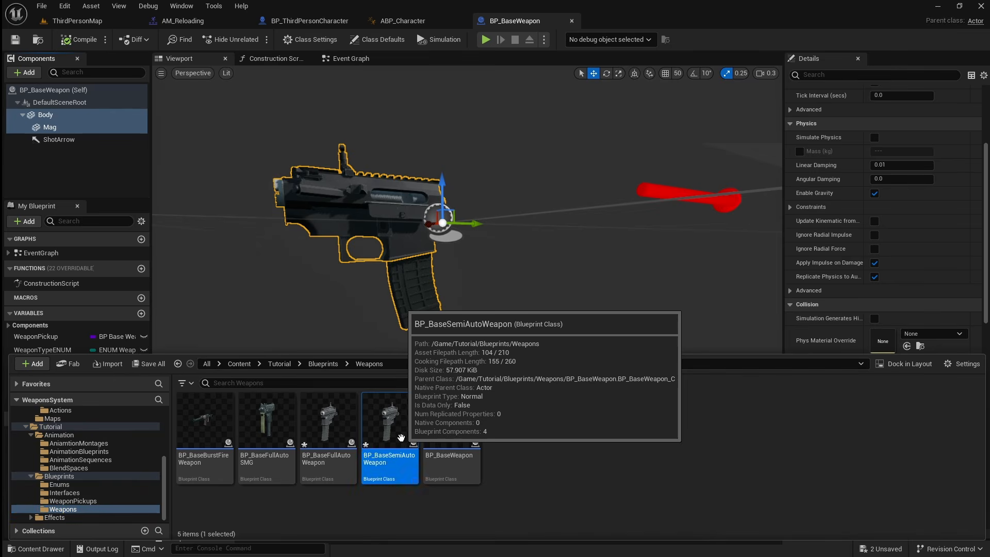
pyautogui.click(196, 60)
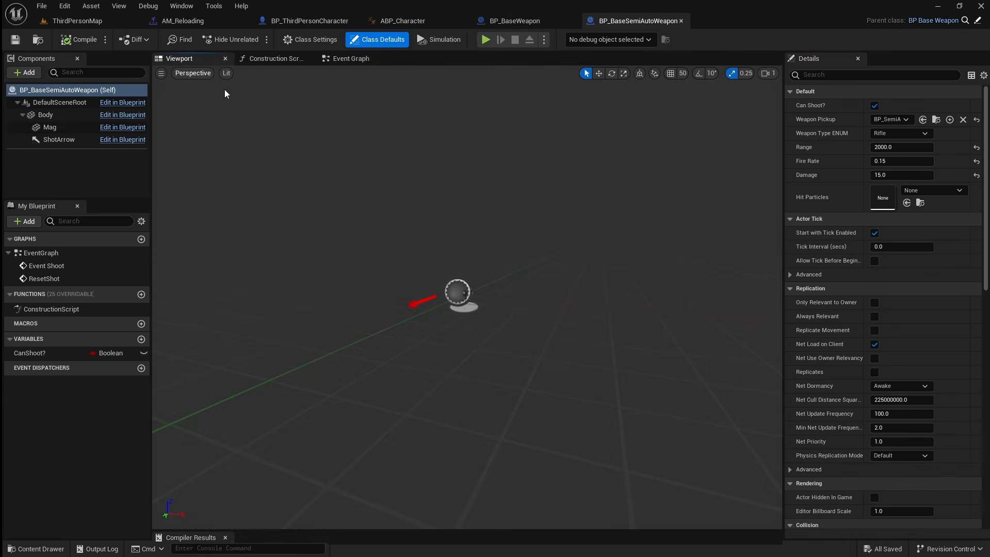
pyautogui.moveTo(438, 258); pyautogui.dragTo(464, 243, button='right')
pyautogui.moveTo(376, 179)
pyautogui.mouseDown(button='right')
pyautogui.moveTo(330, 178)
pyautogui.moveTo(376, 179)
pyautogui.mouseUp(button='right')
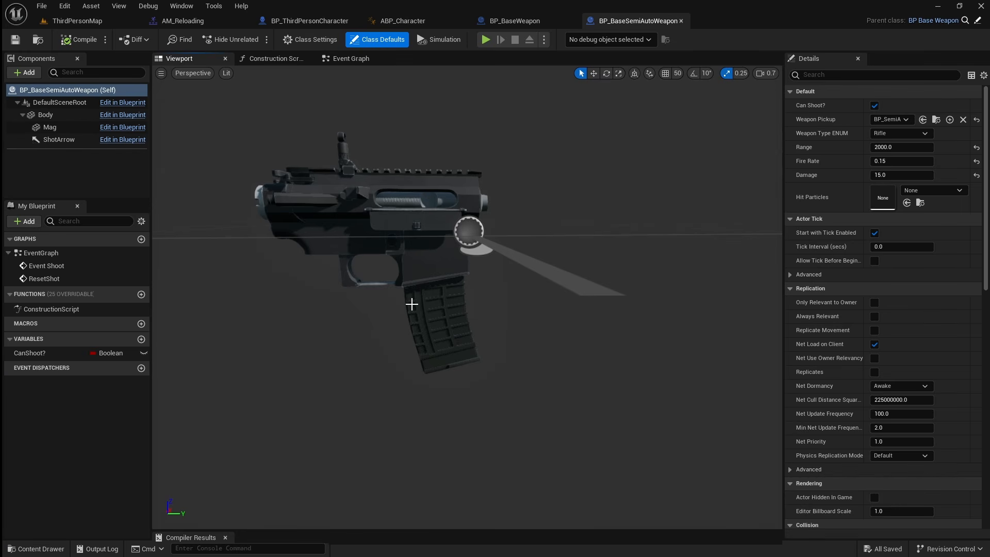
# Step: Add the Grip_Default, Handguard_Kmode, Stock_Classic and Trigger_Straight meshes from the ModularGuns/M4 folder as children of Body
pyautogui.click(70, 115)
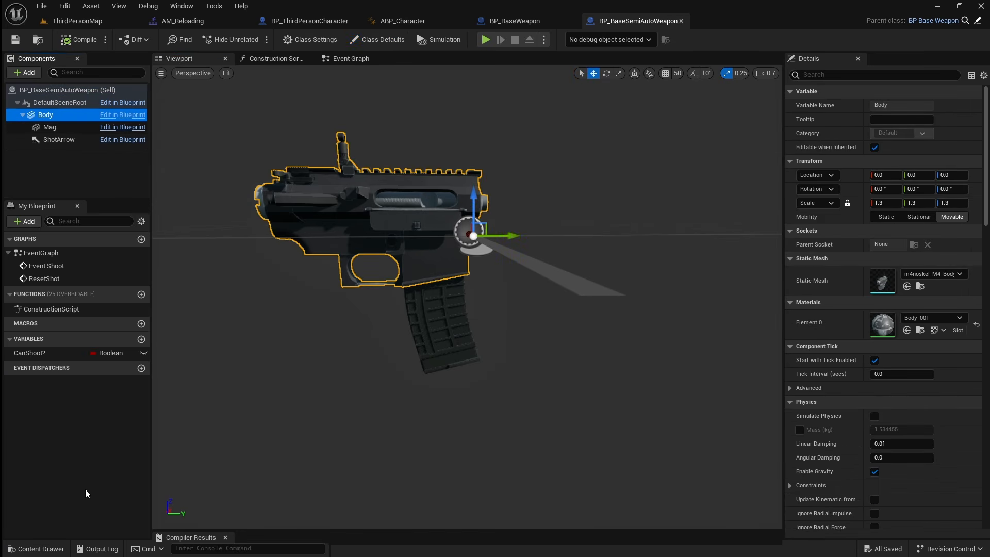
pyautogui.click(48, 550)
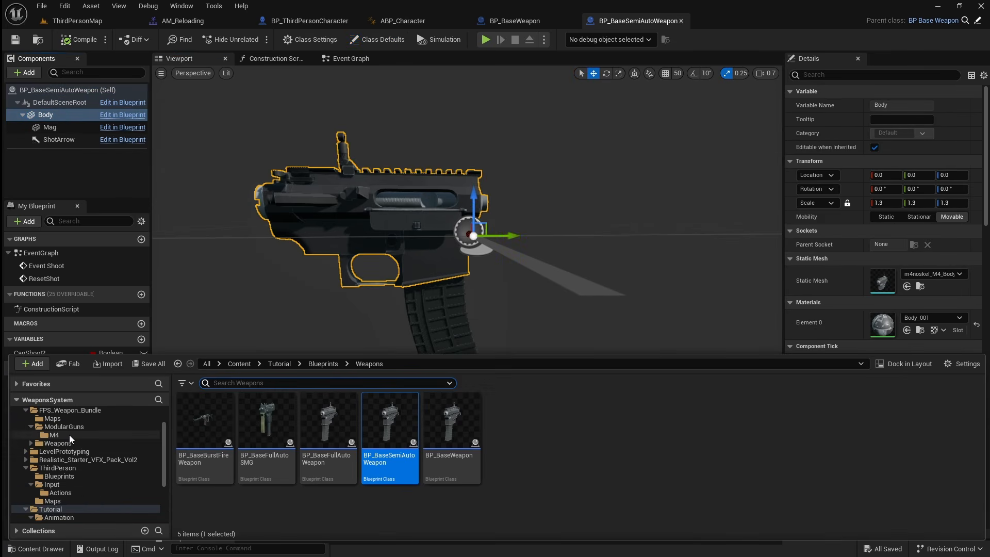
pyautogui.click(69, 435)
pyautogui.scroll(-6, 210, 440)
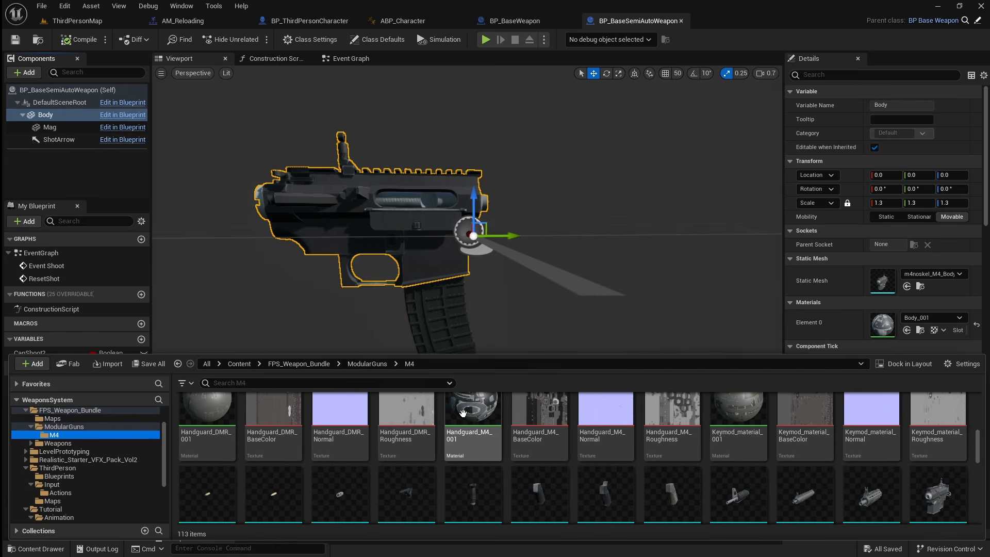
pyautogui.click(540, 444)
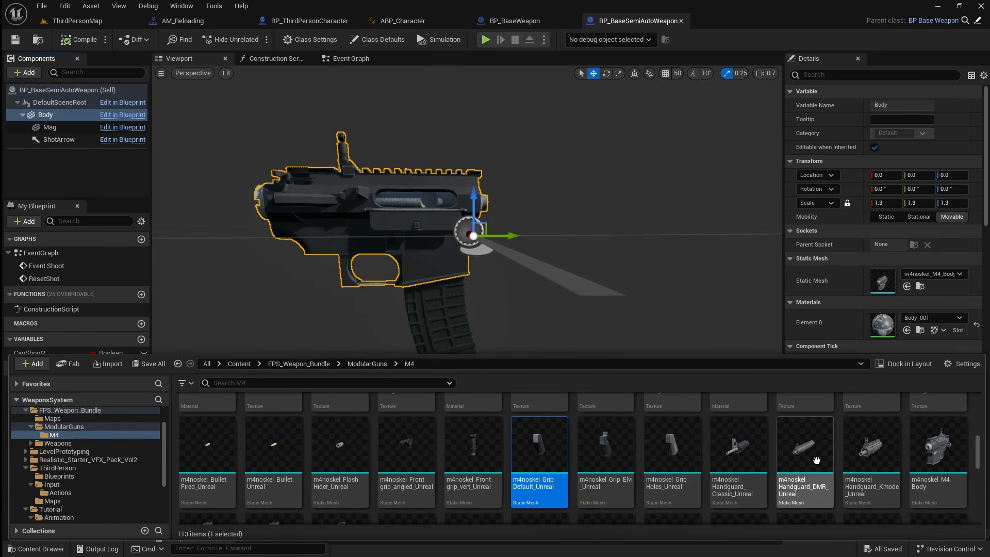
pyautogui.keyDown('ctrl'); pyautogui.click(865, 450); pyautogui.keyUp('ctrl')
pyautogui.scroll(-2, 641, 437)
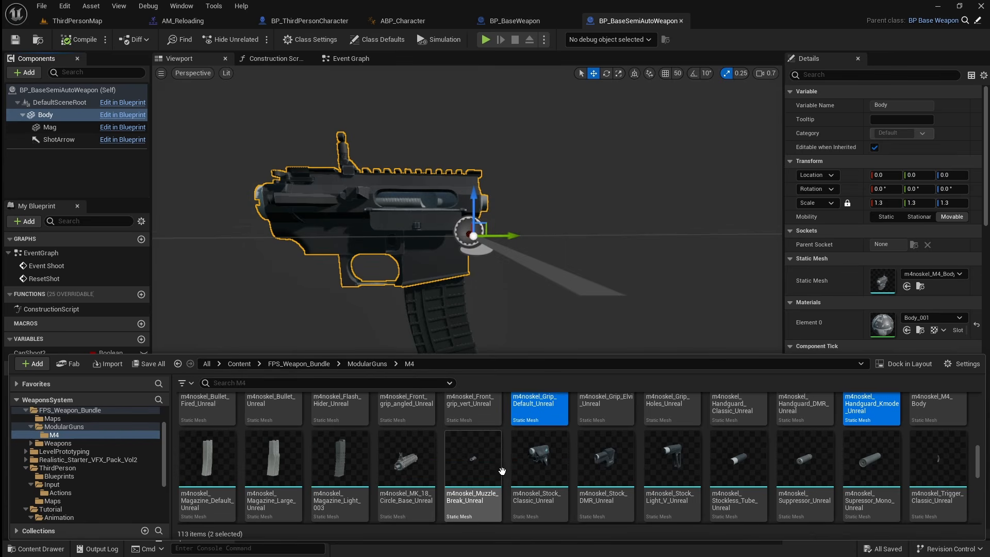
pyautogui.keyDown('ctrl'); pyautogui.click(548, 465); pyautogui.keyUp('ctrl')
pyautogui.scroll(-2, 548, 465)
pyautogui.keyDown('ctrl'); pyautogui.click(222, 501); pyautogui.keyUp('ctrl')
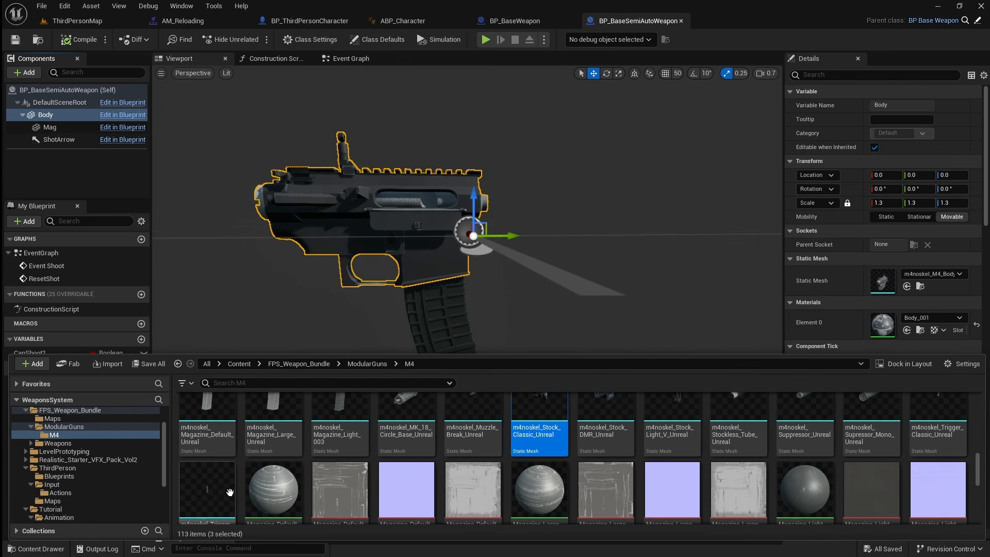
pyautogui.moveTo(222, 500); pyautogui.dragTo(57, 115)
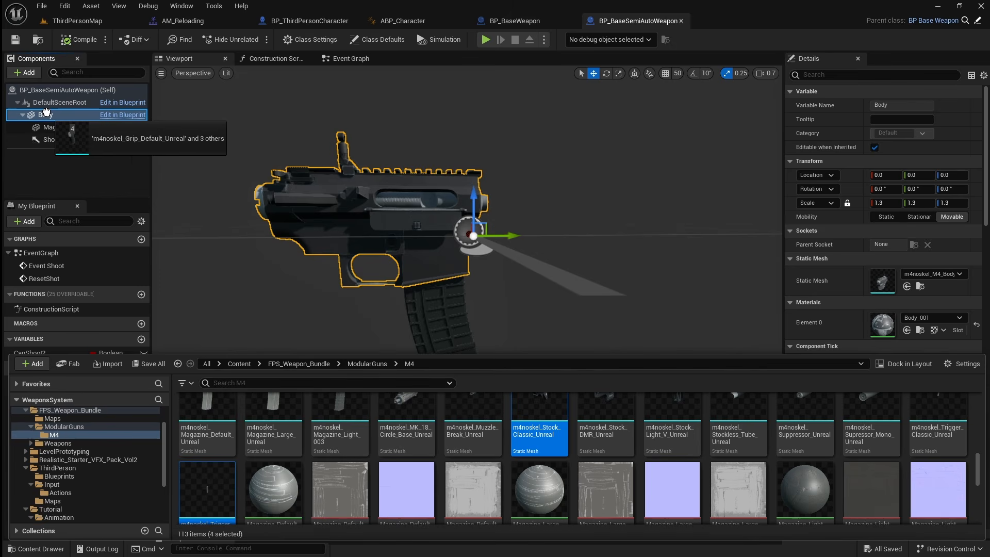
# Step: Reset the scale of the trigger, stock, handguard and grip components to 1.0 and set their collision preset to NoCollision
pyautogui.click(103, 127)
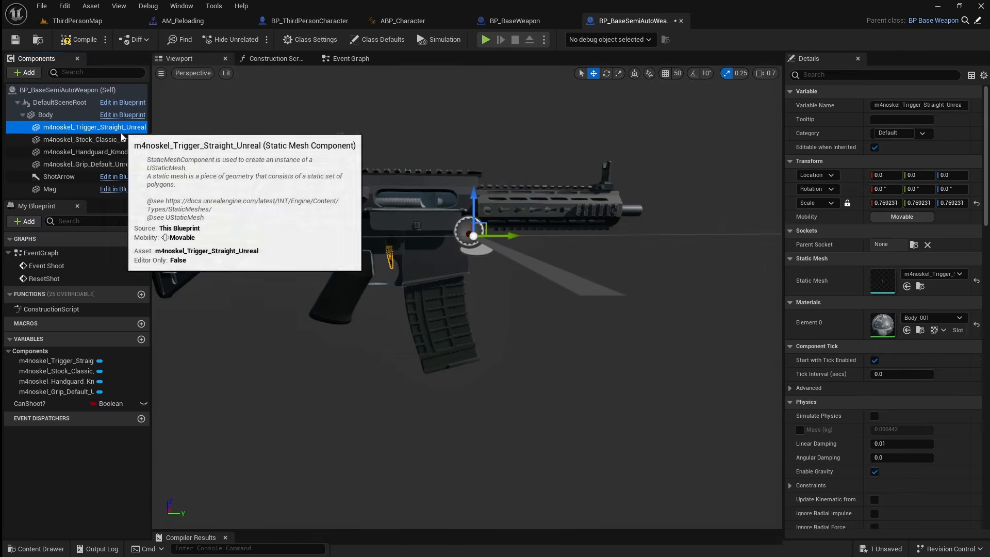
pyautogui.keyDown('shift'); pyautogui.click(120, 165); pyautogui.keyUp('shift')
pyautogui.scroll(-5, 630, 202)
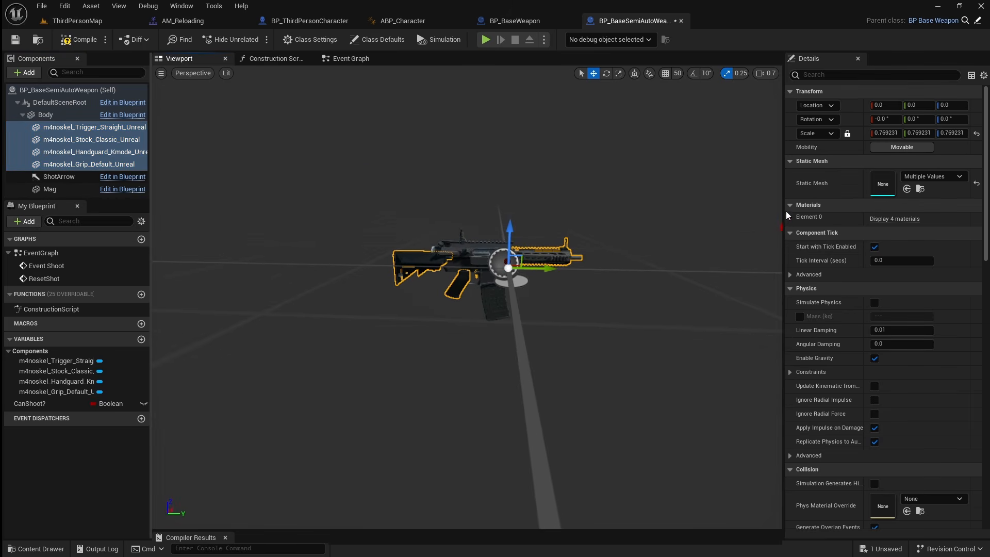
pyautogui.click(977, 134)
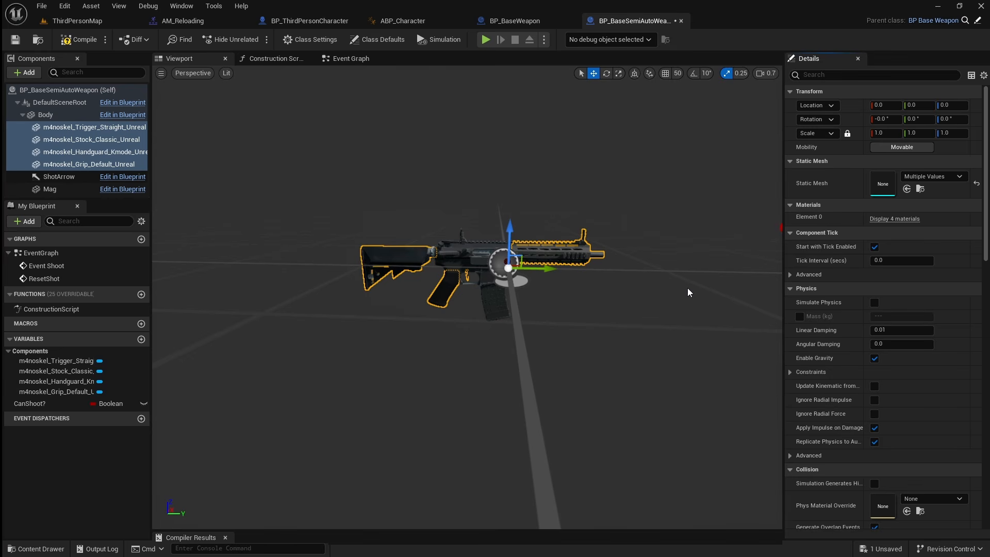
pyautogui.scroll(-7, 902, 276)
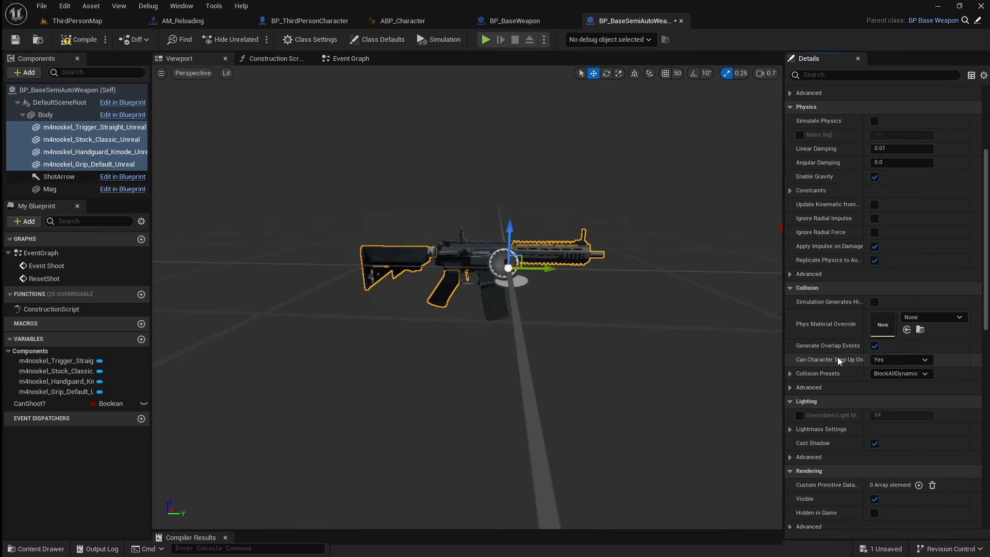
pyautogui.click(910, 374)
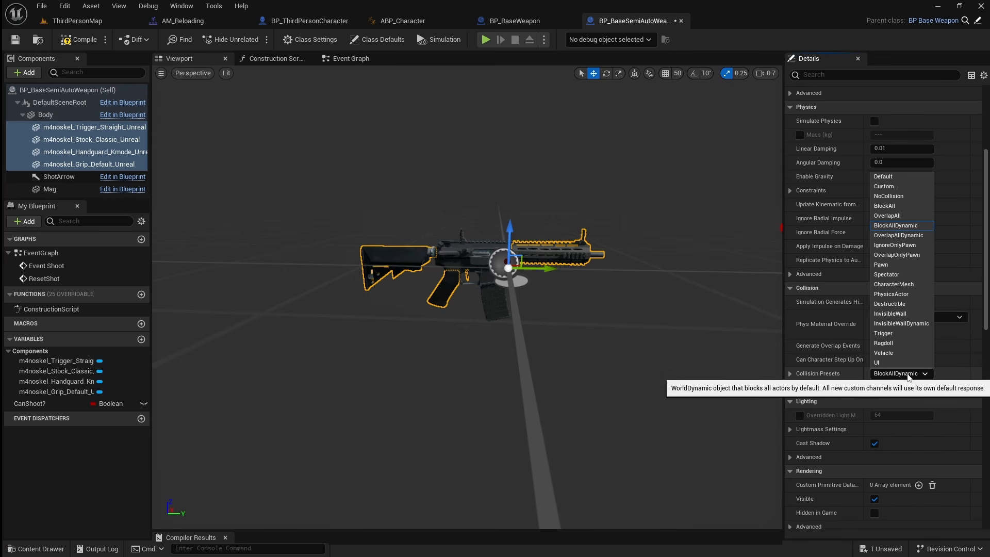
pyautogui.click(911, 199)
# Step: Move ShotArrow to just ahead of the muzzle and centre it on the barrel, using the top wireframe view
pyautogui.moveTo(680, 252); pyautogui.dragTo(745, 244, button='right')
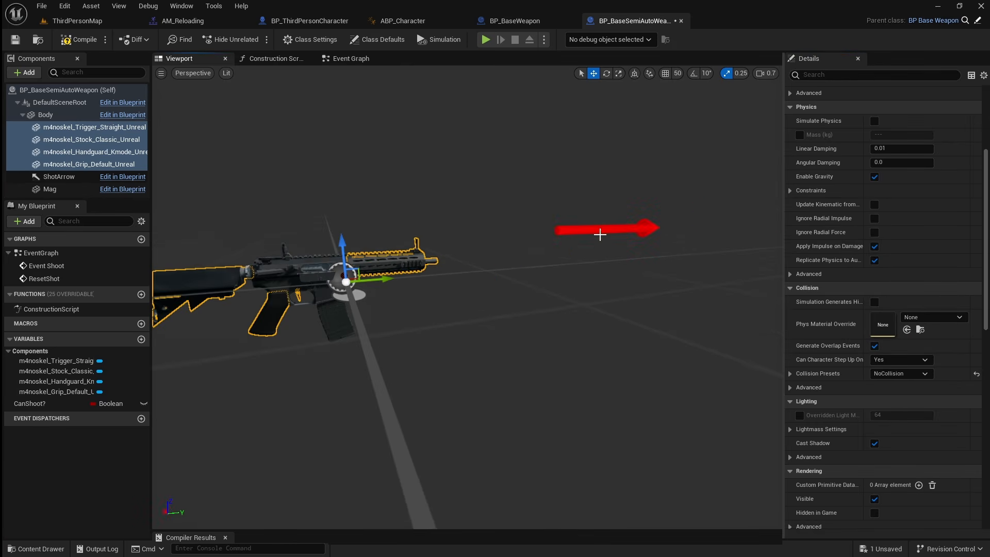
pyautogui.moveTo(600, 235); pyautogui.dragTo(589, 236, button='right')
pyautogui.click(588, 238)
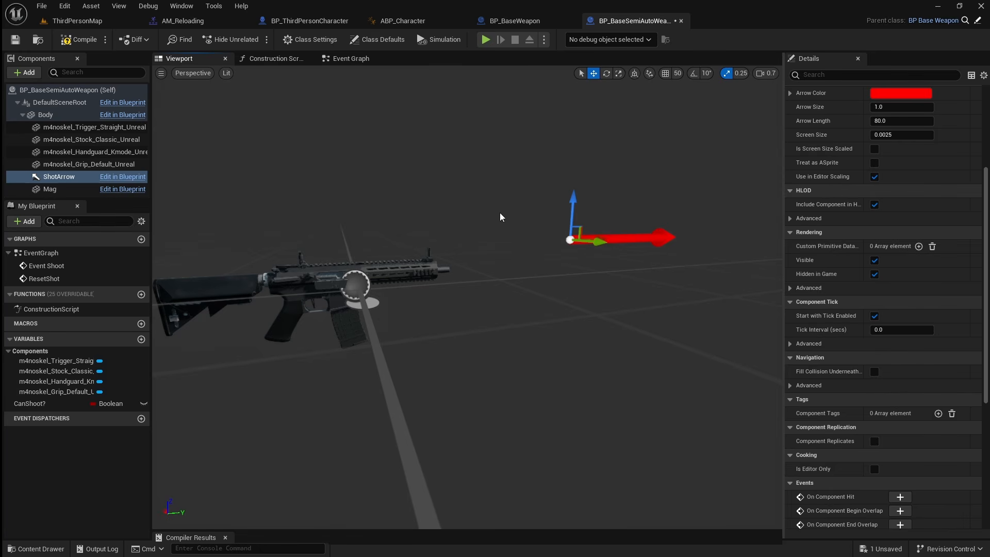
pyautogui.click(206, 73)
pyautogui.click(213, 103)
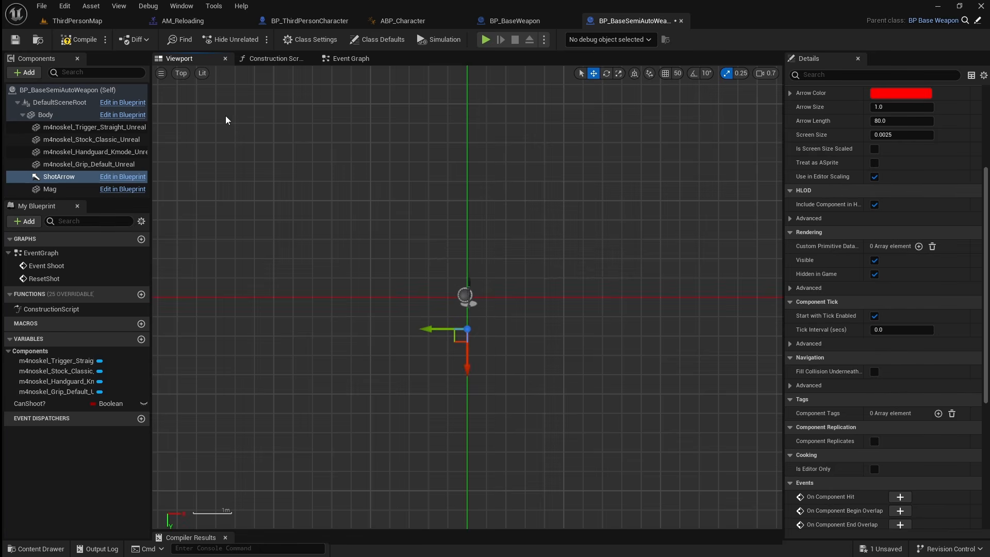
pyautogui.scroll(2, 473, 329)
pyautogui.click(202, 73)
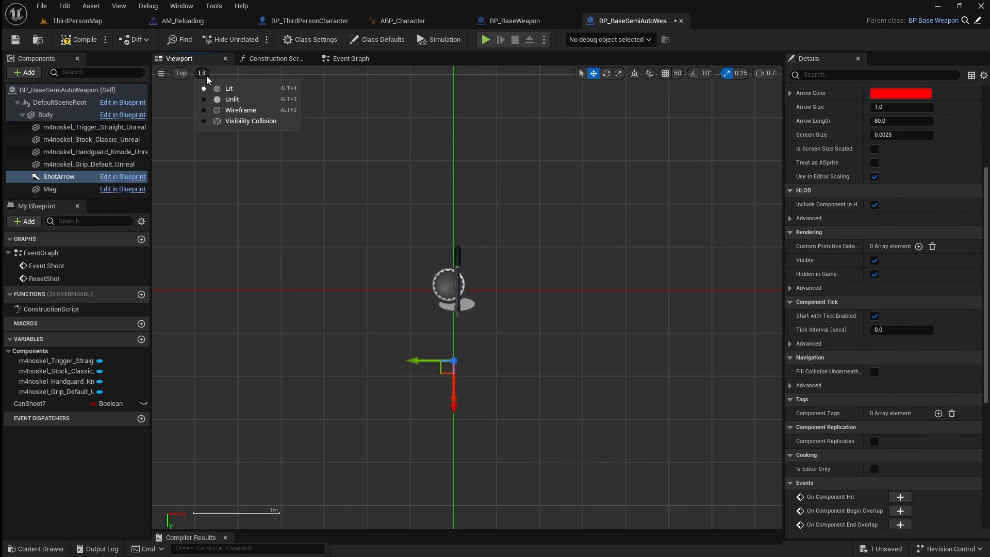
pyautogui.click(219, 98)
pyautogui.scroll(2, 475, 254)
pyautogui.scroll(2, 475, 254)
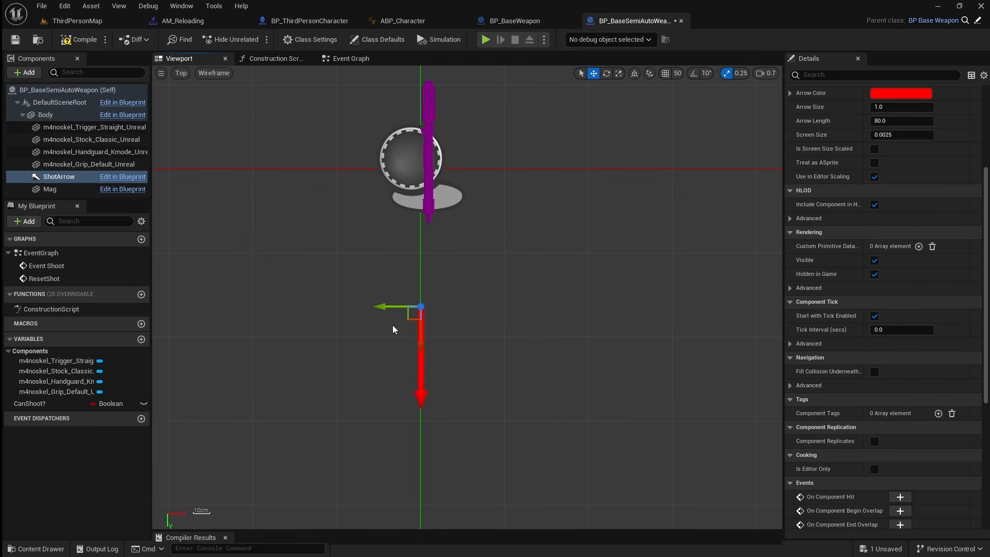
pyautogui.moveTo(409, 318); pyautogui.dragTo(402, 240)
pyautogui.scroll(3, 405, 232)
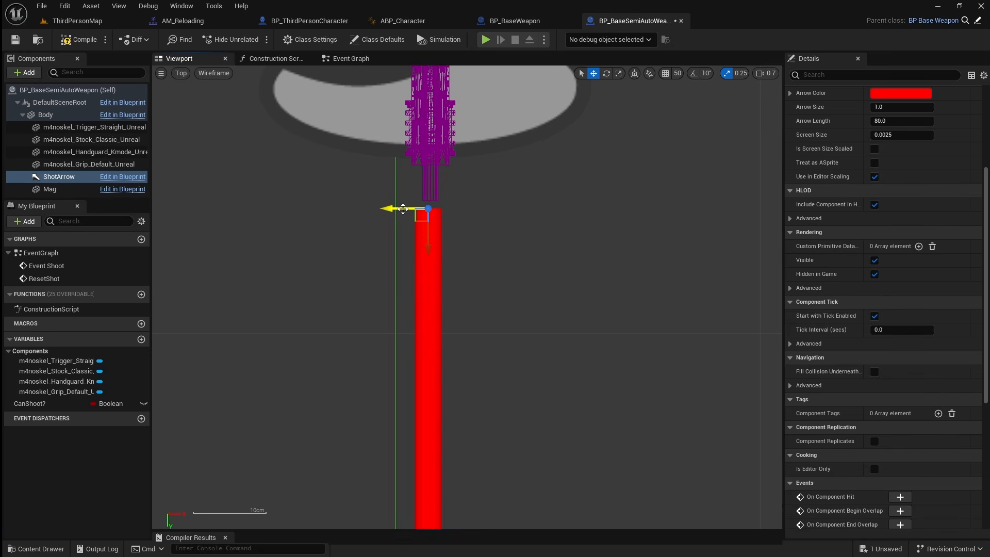
pyautogui.moveTo(403, 208); pyautogui.dragTo(407, 209)
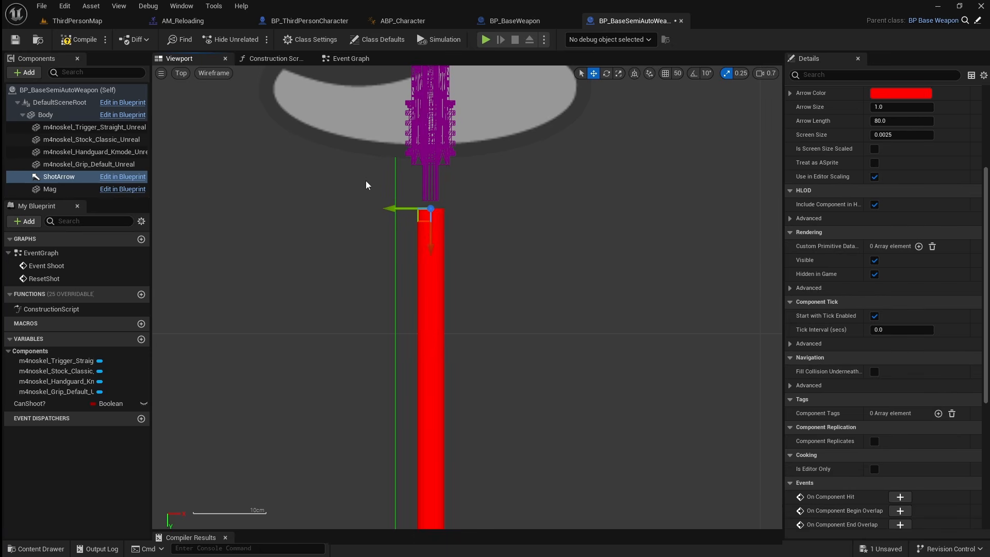
# Step: Lower ShotArrow to the barrel's height in the front view, return to perspective, then compile and save the blueprint
pyautogui.click(182, 73)
pyautogui.click(219, 155)
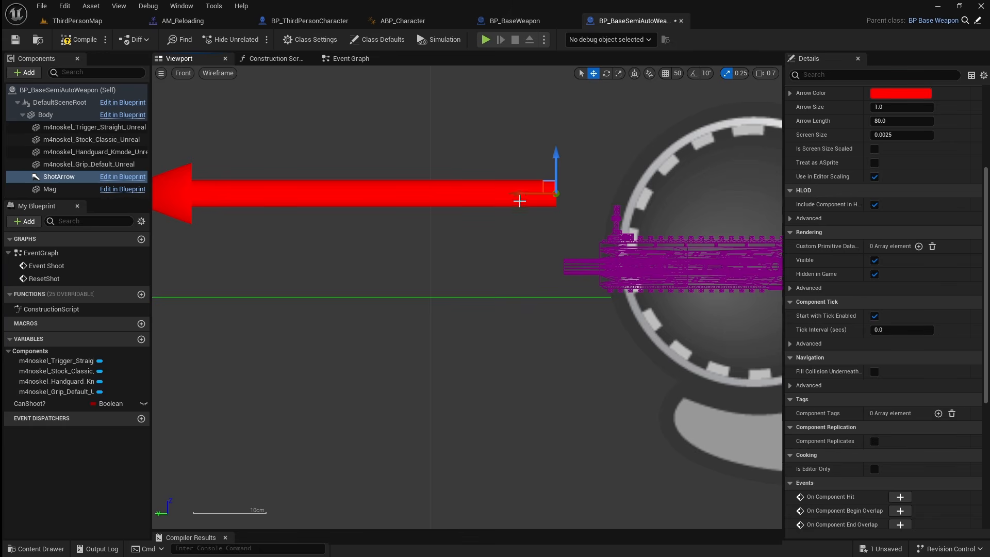
pyautogui.moveTo(553, 140); pyautogui.dragTo(560, 266)
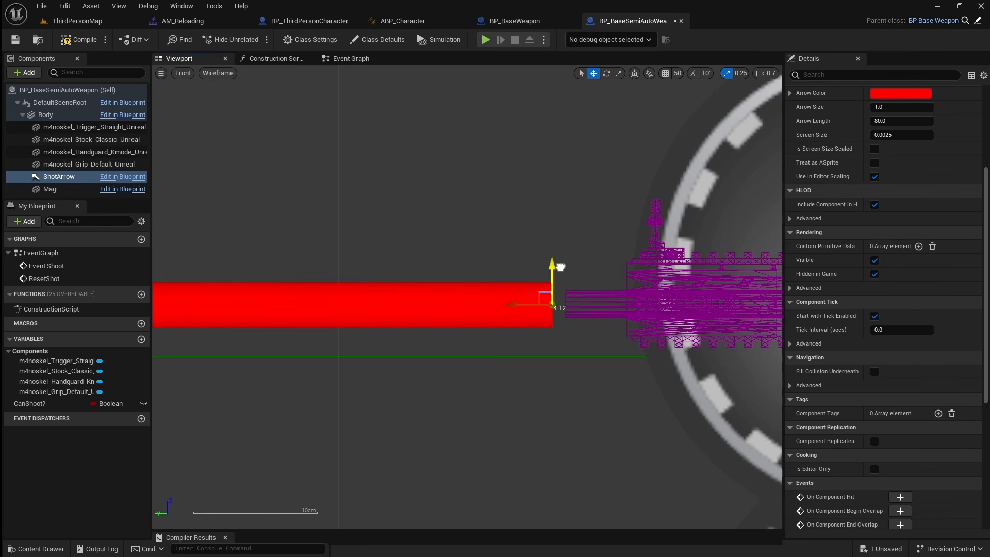
pyautogui.click(183, 73)
pyautogui.click(203, 90)
pyautogui.moveTo(422, 161); pyautogui.dragTo(422, 162, button='right')
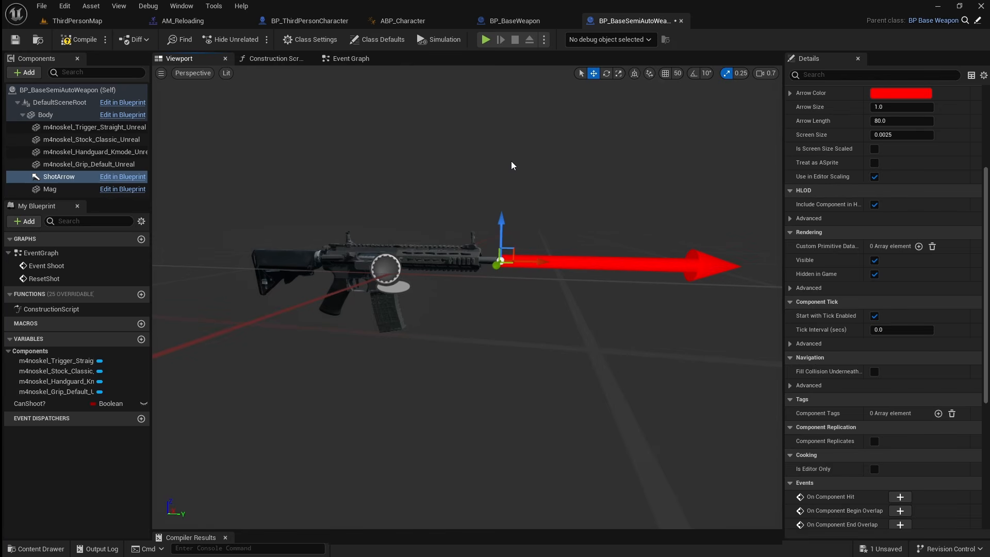
pyautogui.click(80, 39)
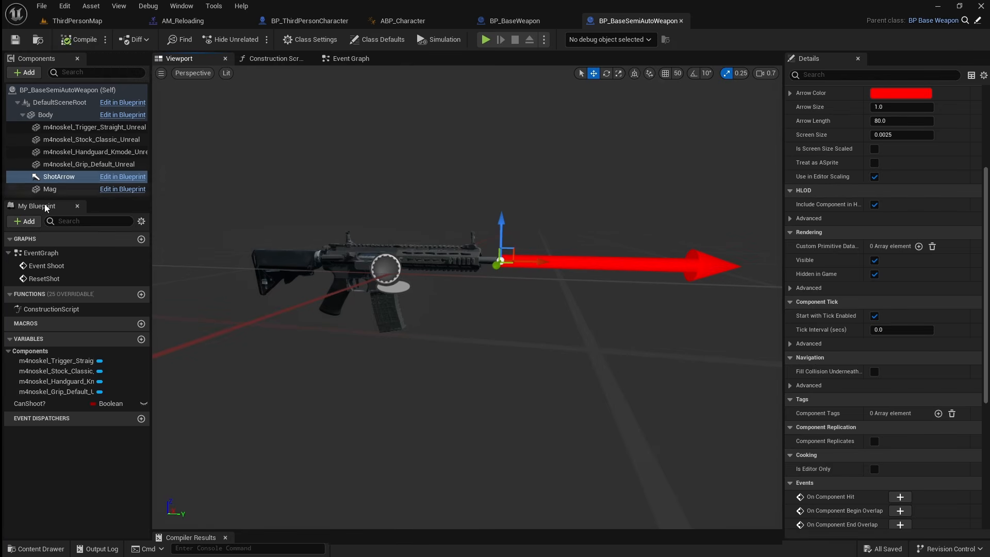
# Step: Open the BP_BaseWeapon_Pickup blueprint from Tutorial/Blueprints/WeaponPickups and show its weapon in the 3D viewport
pyautogui.click(27, 546)
pyautogui.scroll(-3, 74, 481)
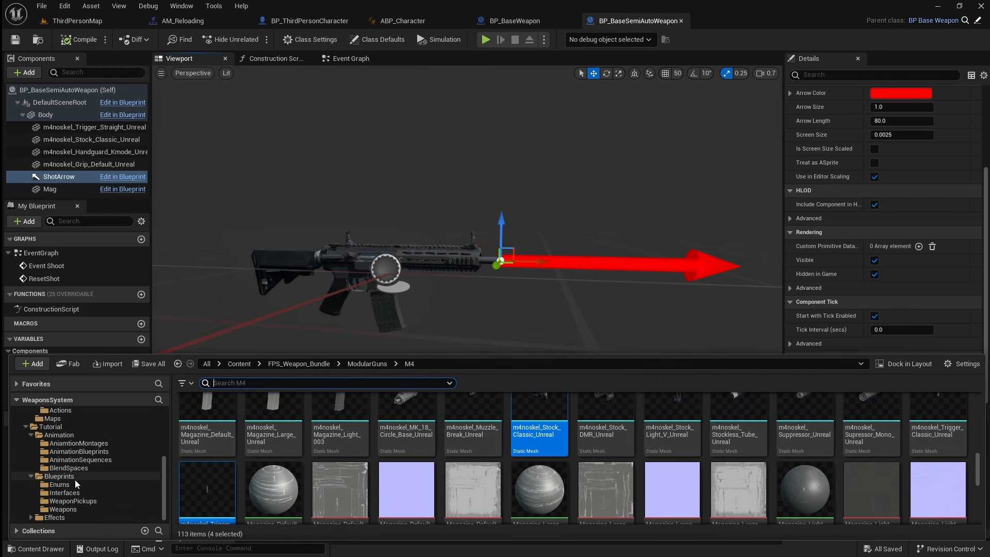
pyautogui.click(99, 498)
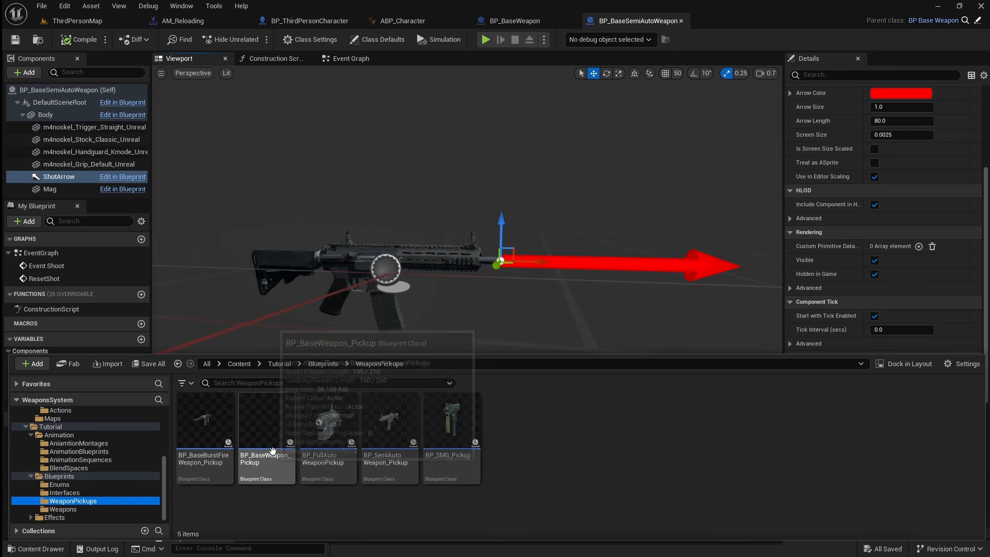
pyautogui.doubleClick(281, 429)
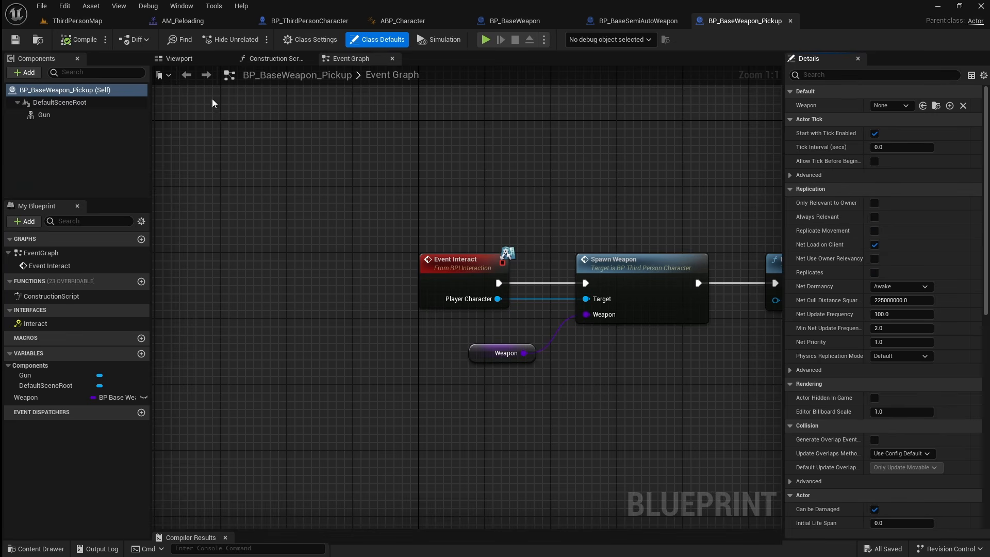
pyautogui.click(179, 59)
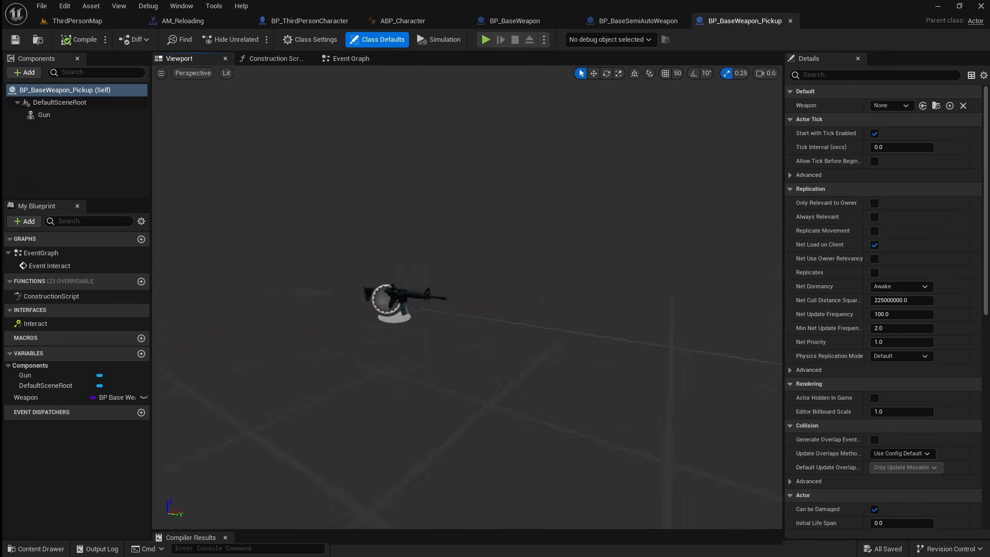
pyautogui.moveTo(402, 230); pyautogui.dragTo(402, 230, button='right')
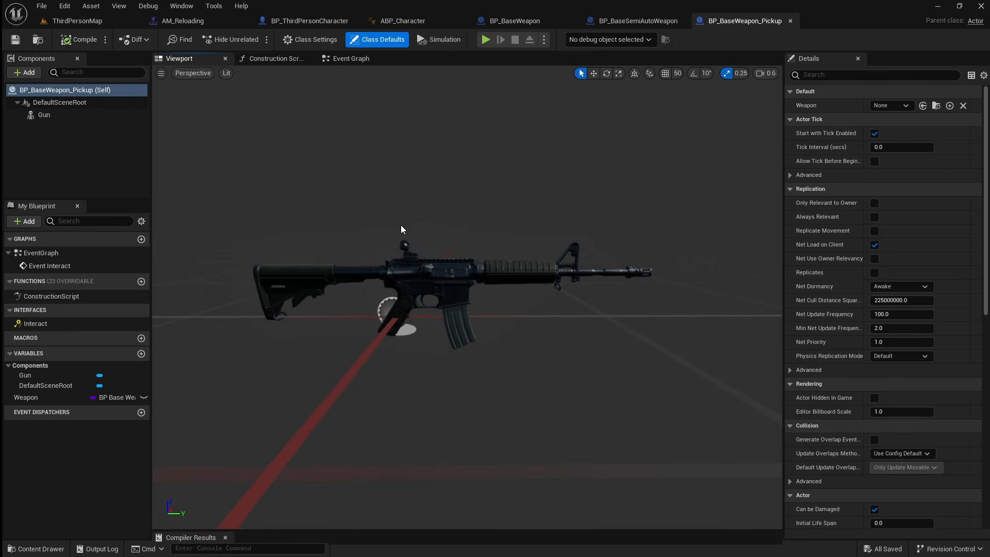
# Step: Replace the Gun component with a new Static Mesh component named Body
pyautogui.click(475, 306)
pyautogui.press('Delete')
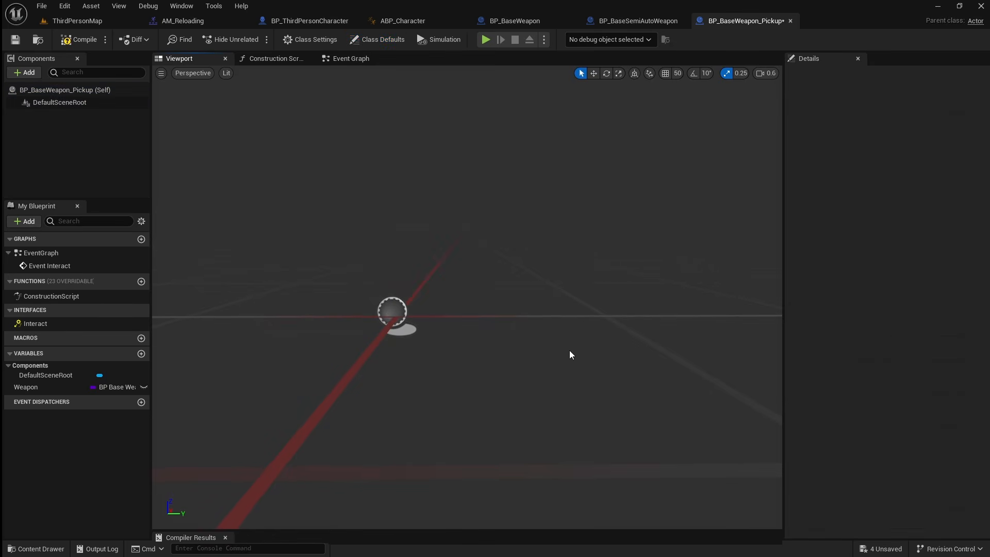
pyautogui.click(31, 73)
pyautogui.write('static')
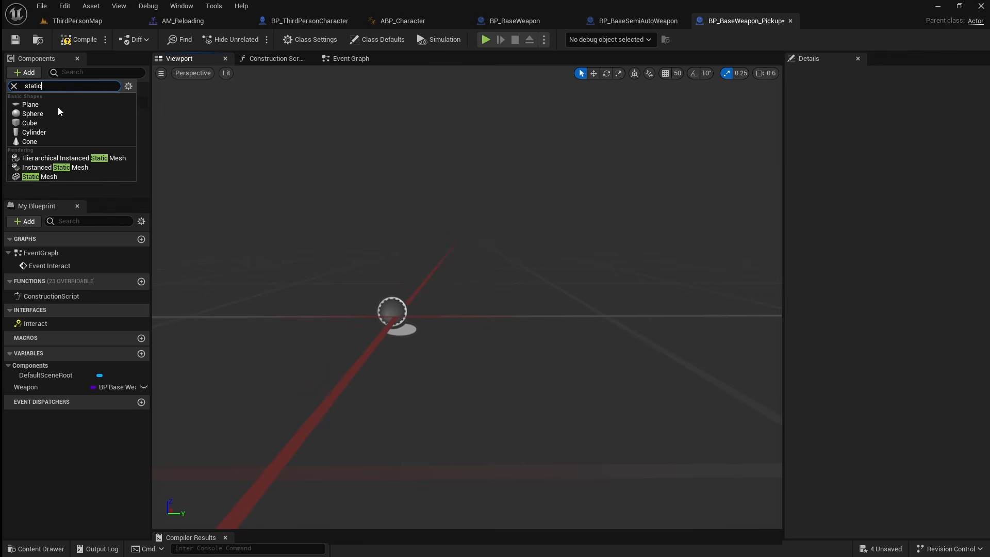
pyautogui.click(88, 177)
pyautogui.write('Body')
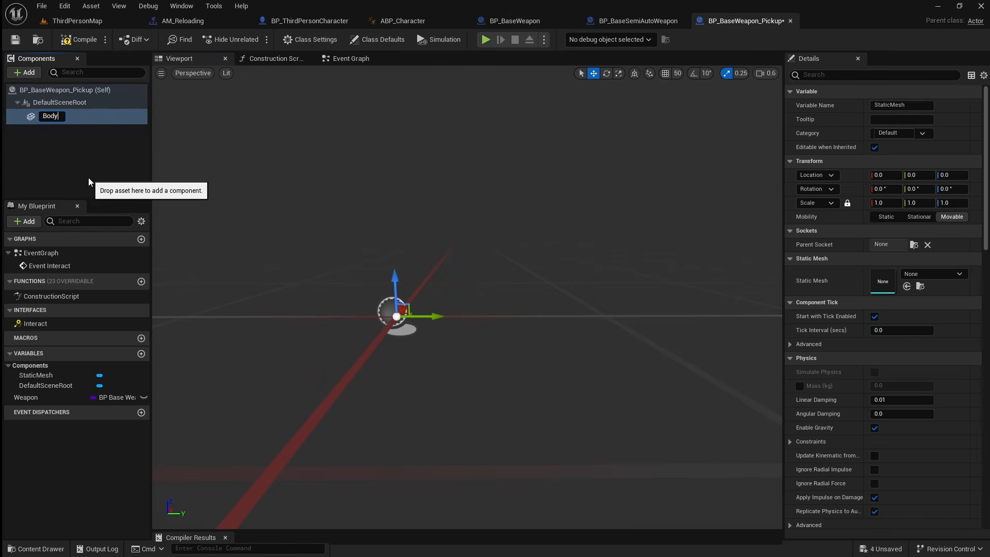
pyautogui.press('Return')
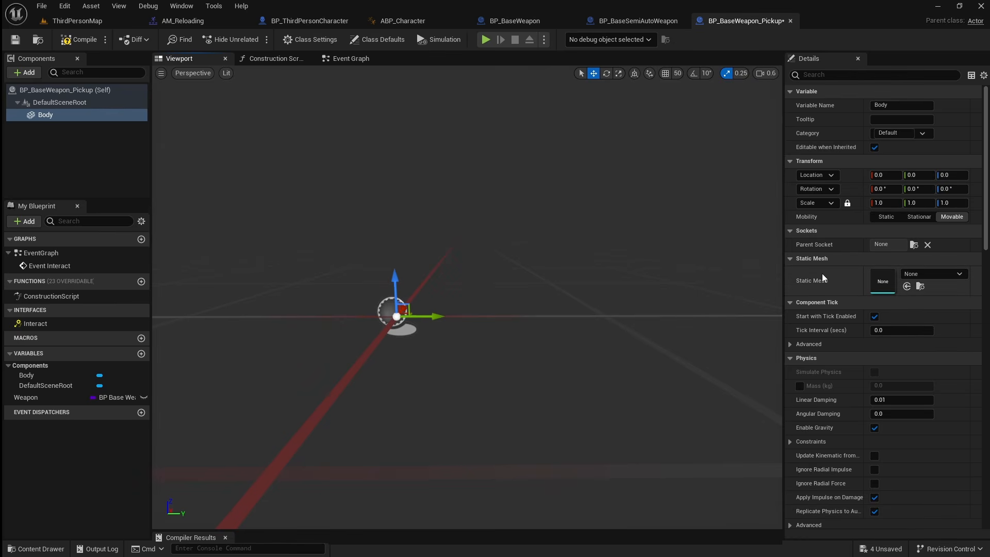
# Step: Assign the m4noskel_M4_Body mesh from the ModularGuns/M4 folder to the Body component
pyautogui.click(46, 551)
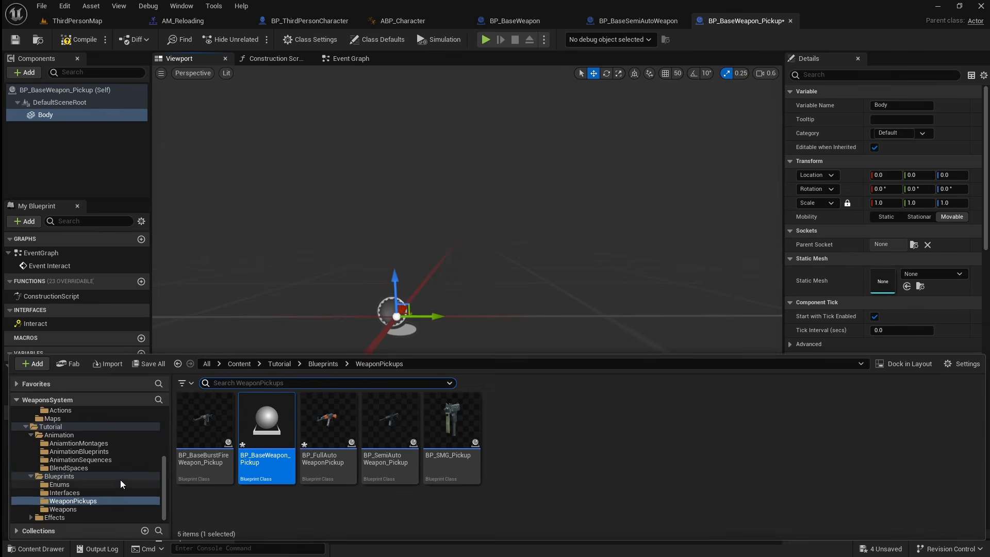
pyautogui.scroll(3, 119, 480)
pyautogui.click(66, 471)
pyautogui.scroll(-5, 191, 459)
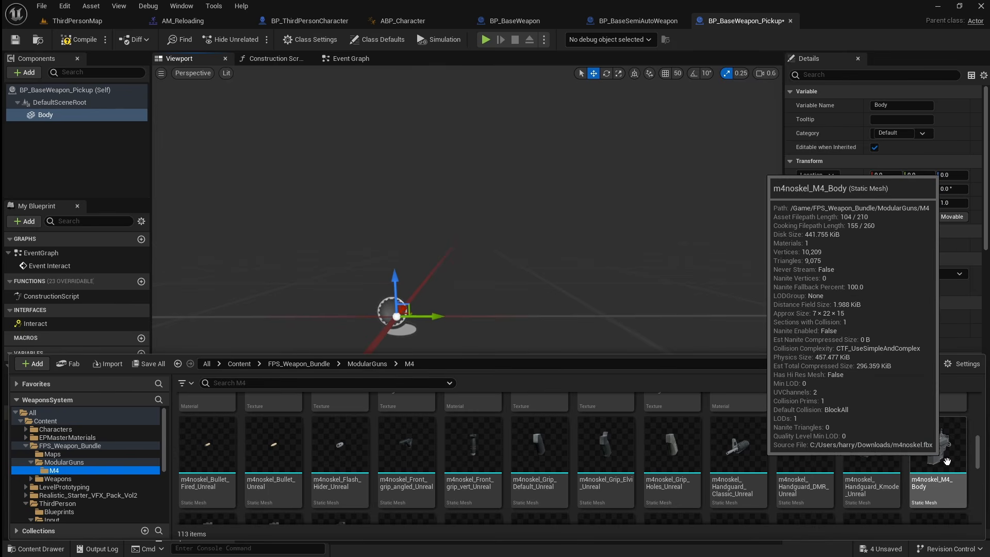
pyautogui.moveTo(935, 459); pyautogui.dragTo(887, 278)
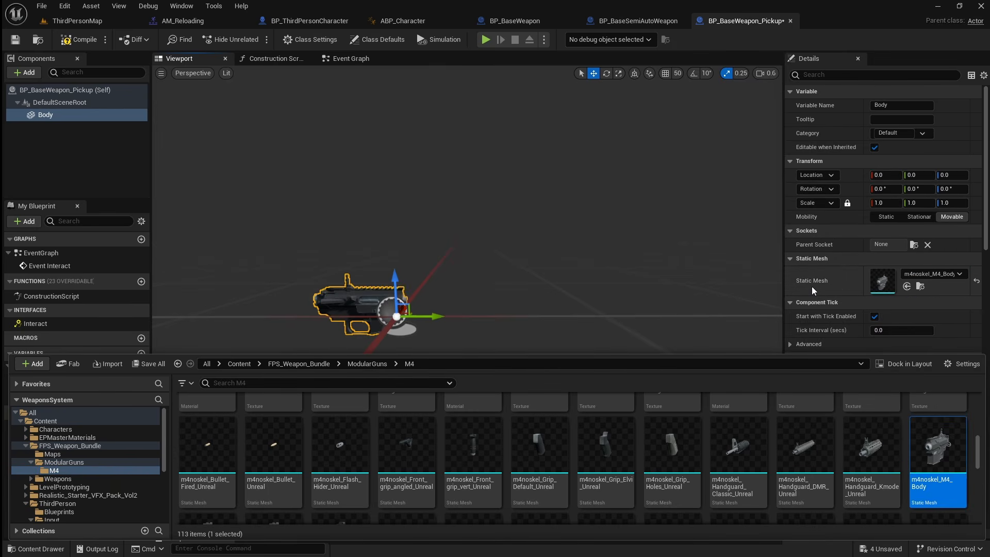
# Step: Set Body's collision preset to Custom with object type PhysicsBody and its Pawn response to Ignore
pyautogui.scroll(-8, 825, 320)
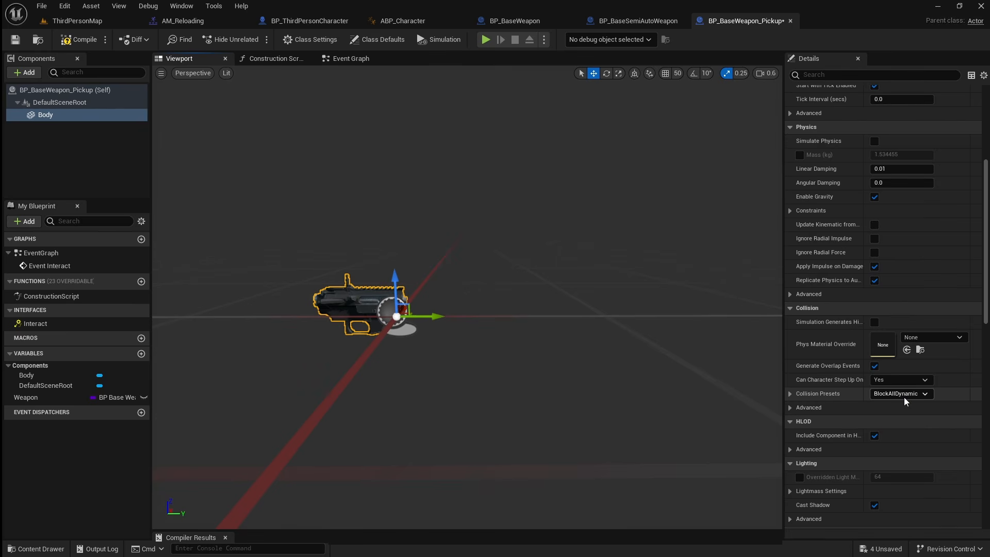
pyautogui.click(925, 395)
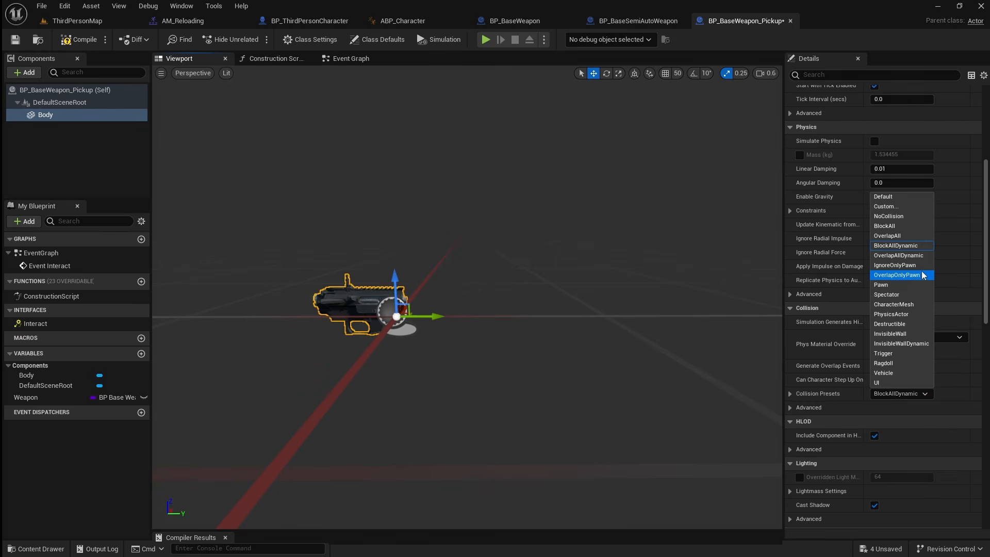
pyautogui.click(908, 206)
pyautogui.scroll(-2, 896, 349)
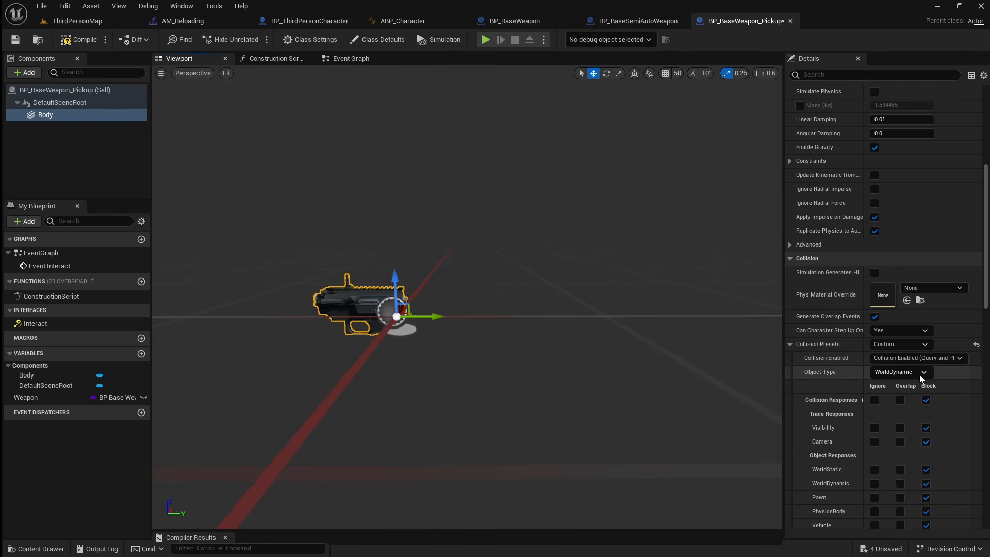
pyautogui.click(920, 373)
pyautogui.click(921, 413)
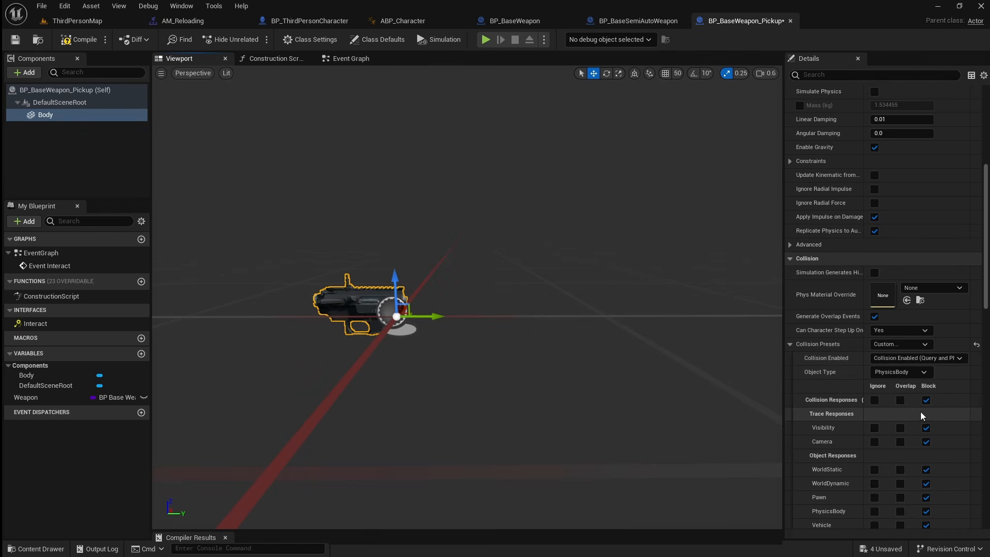
pyautogui.scroll(-3, 921, 412)
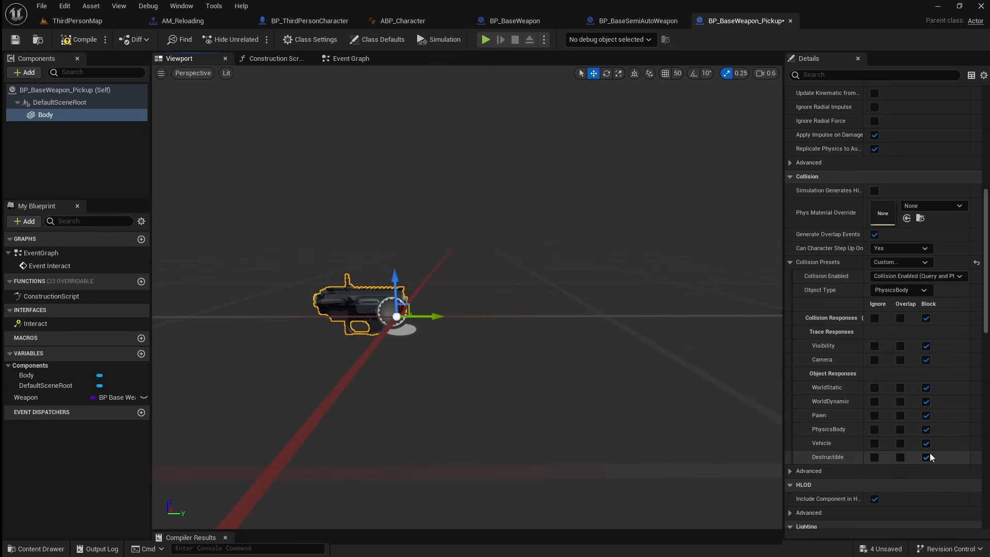
pyautogui.click(875, 415)
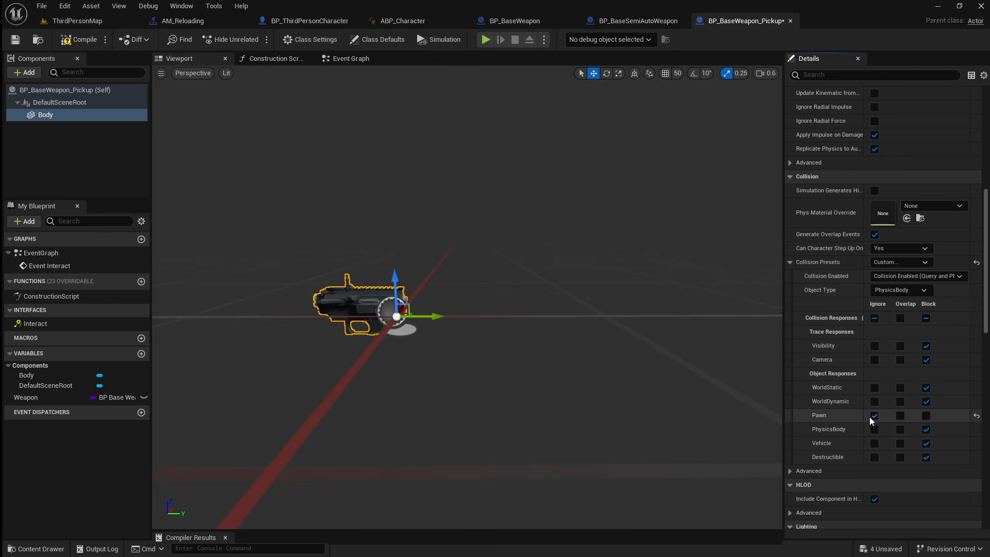
# Step: Enable Simulate Physics on Body and save BP_BaseWeapon_Pickup
pyautogui.scroll(5, 843, 420)
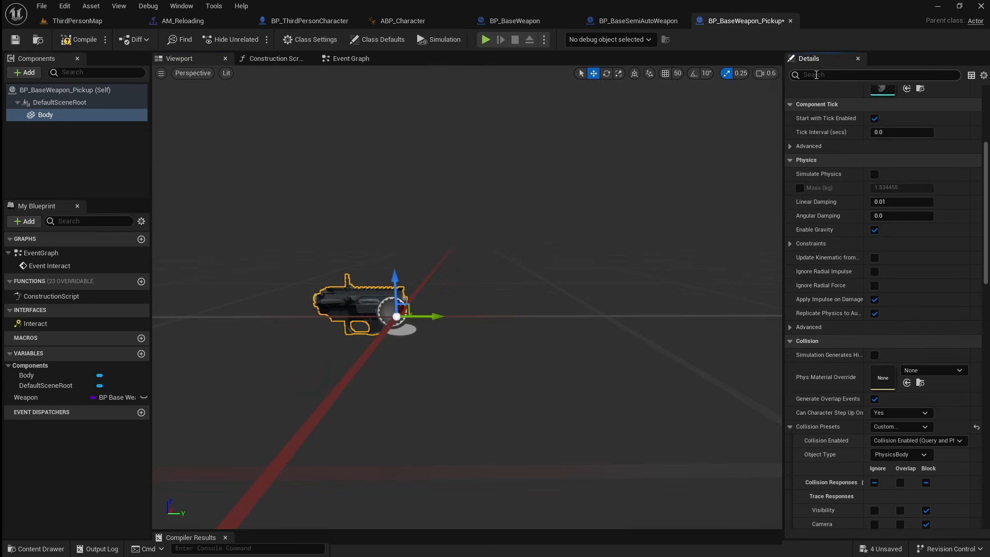
pyautogui.write('ysics')
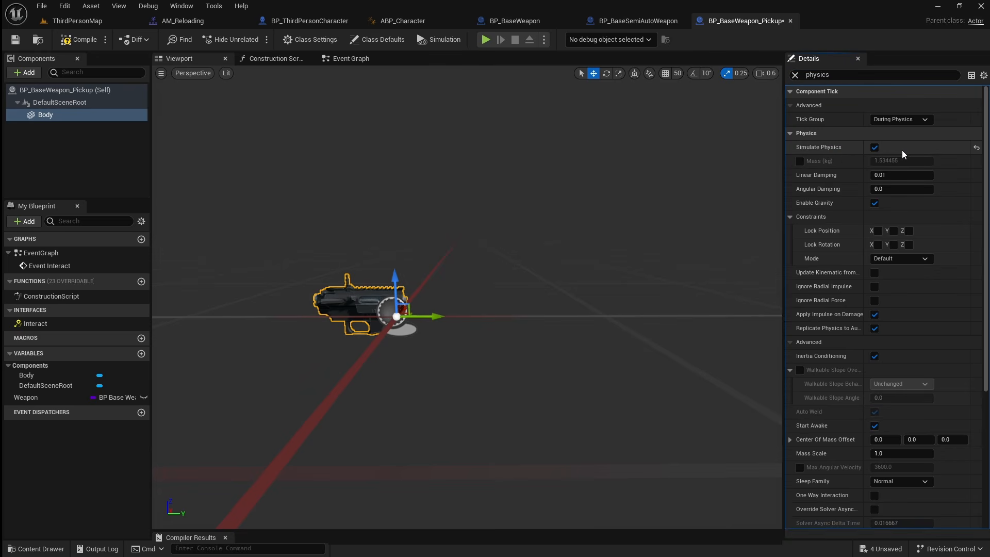
pyautogui.click(15, 41)
# Step: Open the BP_SemiAutoWeapon_Pickup blueprint from the WeaponPickups folder and show its body mesh in the 3D viewport
pyautogui.click(40, 548)
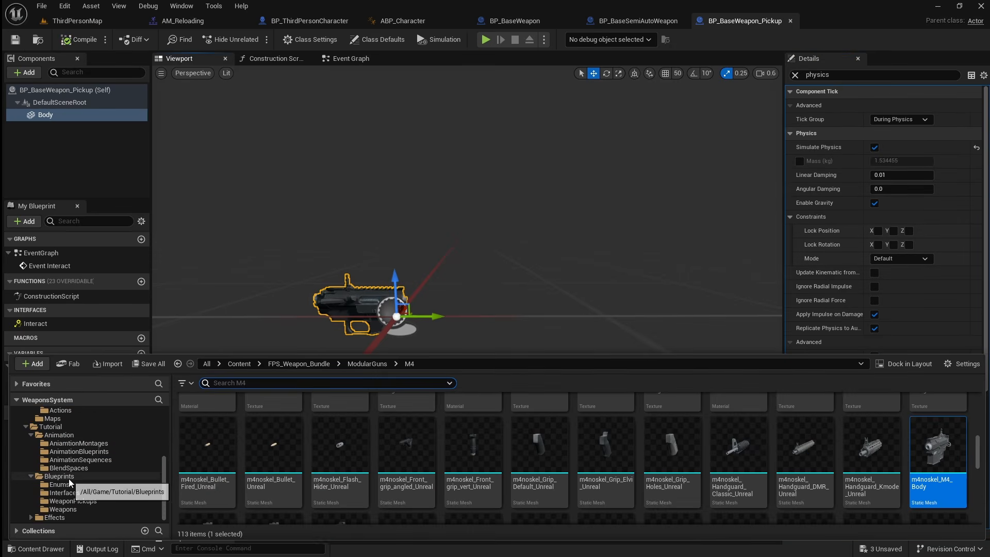
pyautogui.click(97, 501)
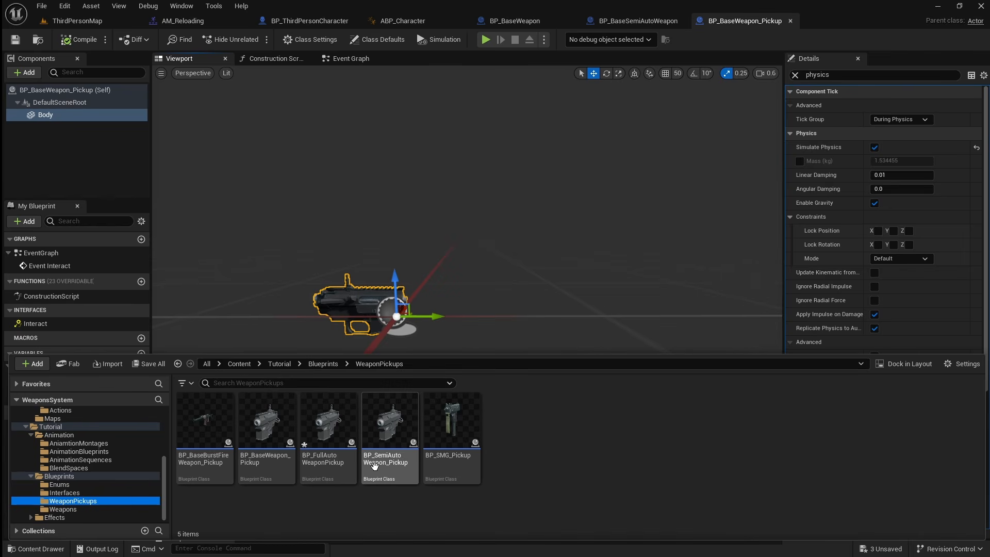
pyautogui.doubleClick(391, 416)
pyautogui.click(201, 59)
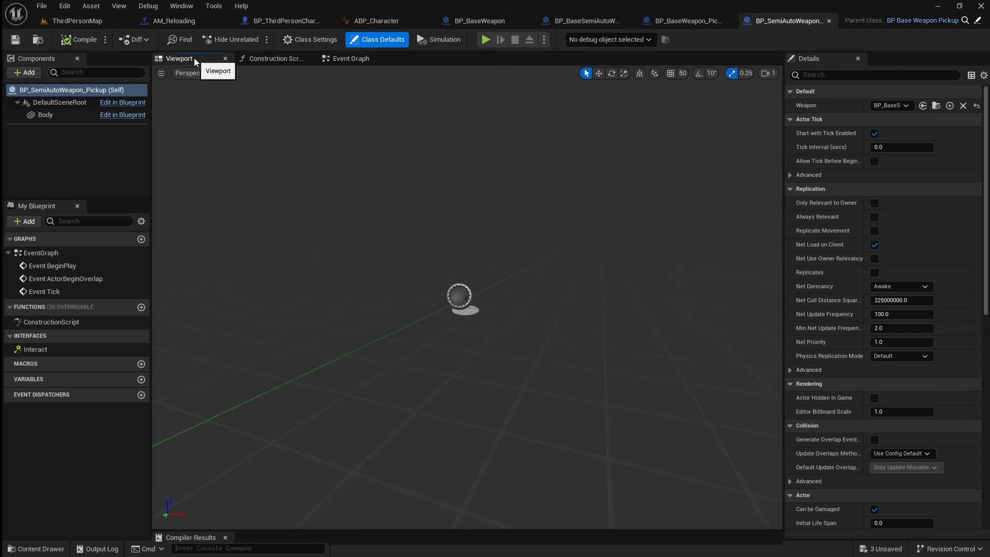
pyautogui.moveTo(464, 289); pyautogui.dragTo(360, 183, button='right')
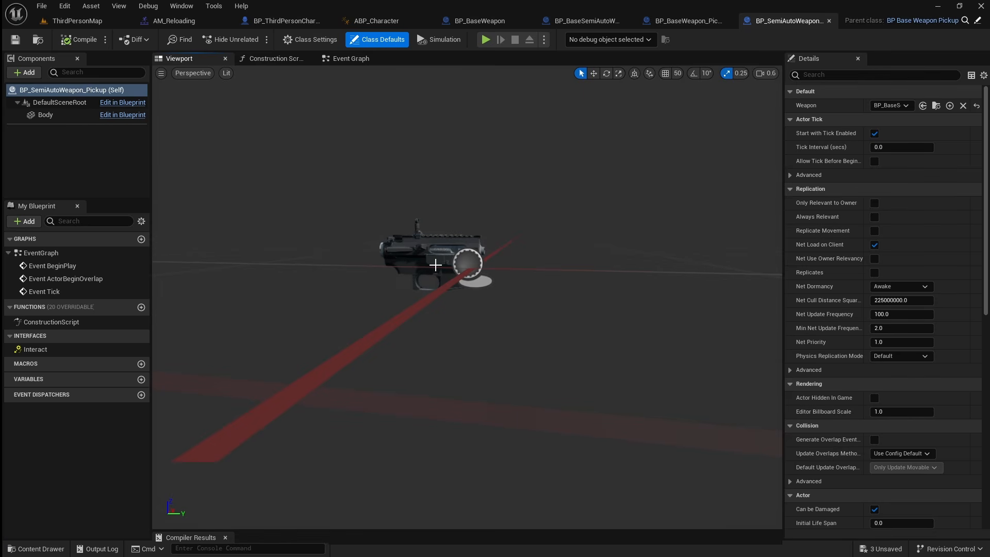
# Step: Add the Trigger_Straight, Stock_Classic, Magazine_Light_003, Grip_Default and Handguard_Kmode meshes from ModularGuns/M4 as children of Body in BP_SemiAutoWeapon_Pickup
pyautogui.click(436, 265)
pyautogui.click(36, 548)
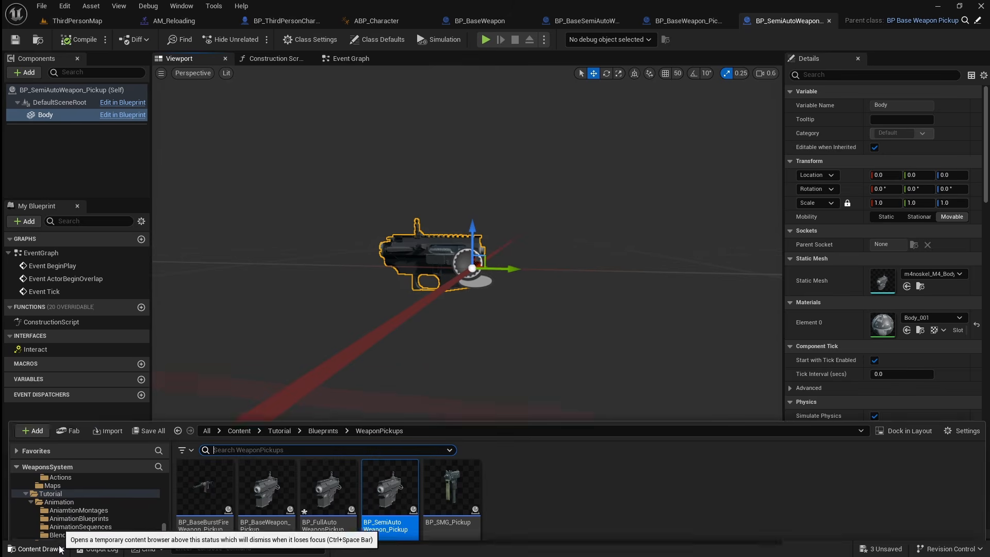
pyautogui.click(54, 435)
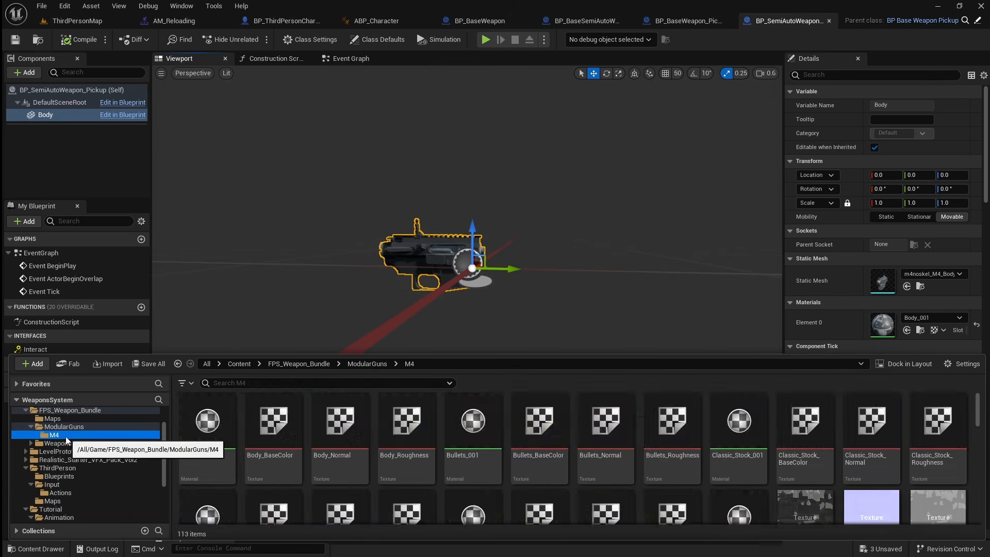
pyautogui.scroll(-2, 408, 416)
pyautogui.scroll(-5, 408, 416)
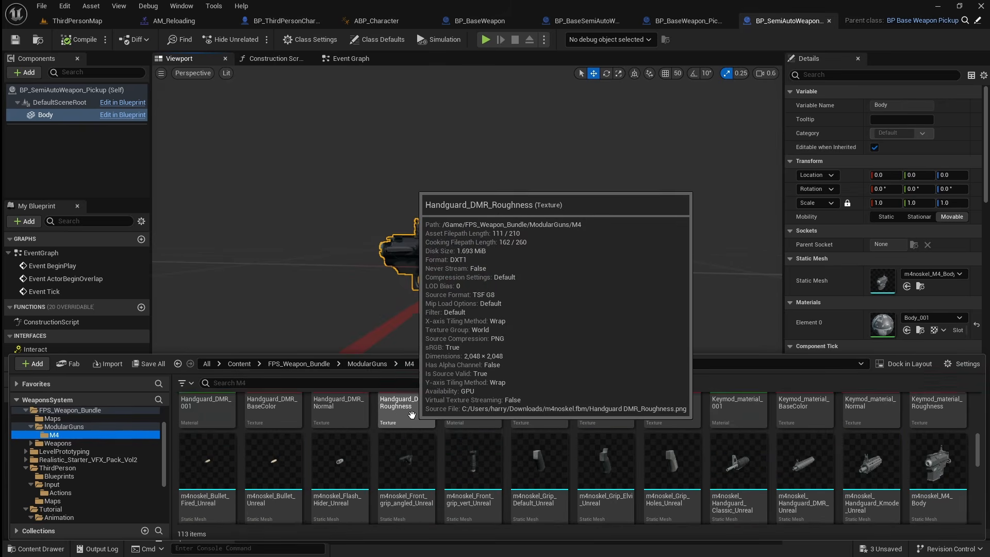
pyautogui.click(528, 449)
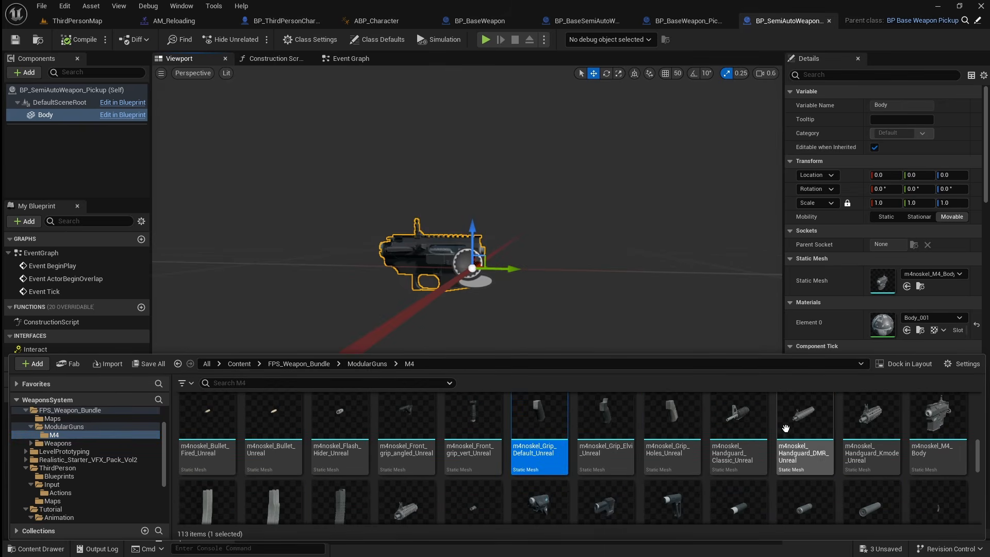
pyautogui.keyDown('ctrl'); pyautogui.click(872, 446); pyautogui.keyUp('ctrl')
pyautogui.scroll(-2, 488, 437)
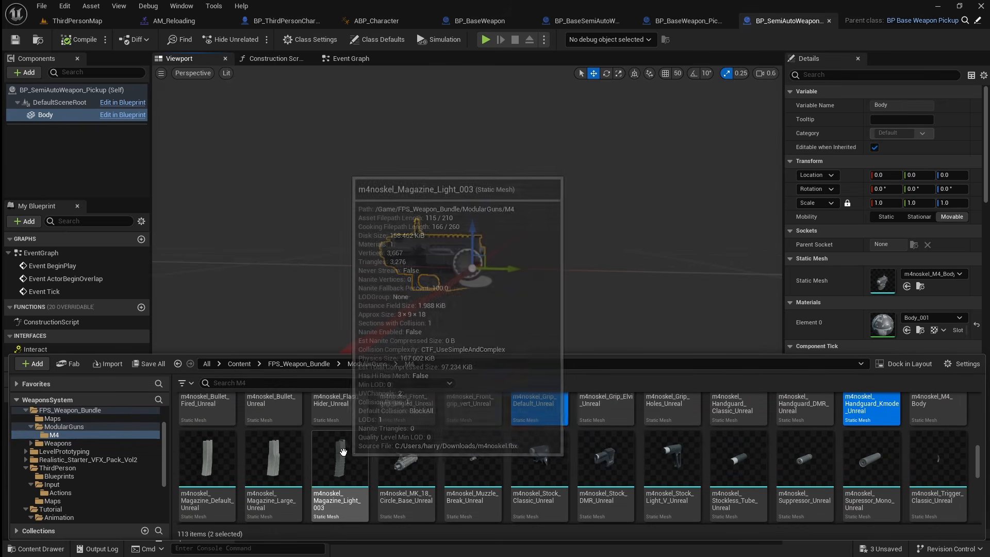
pyautogui.keyDown('ctrl'); pyautogui.click(340, 467); pyautogui.keyUp('ctrl')
pyautogui.keyDown('ctrl'); pyautogui.click(545, 454); pyautogui.keyUp('ctrl')
pyautogui.scroll(-2, 547, 453)
pyautogui.keyDown('ctrl'); pyautogui.click(207, 493); pyautogui.keyUp('ctrl')
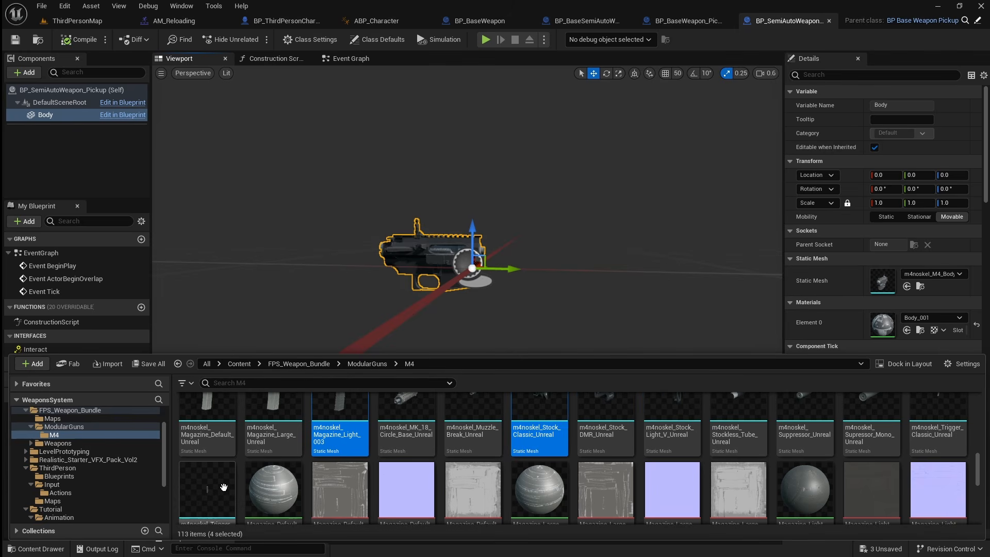
pyautogui.moveTo(209, 497); pyautogui.dragTo(104, 117)
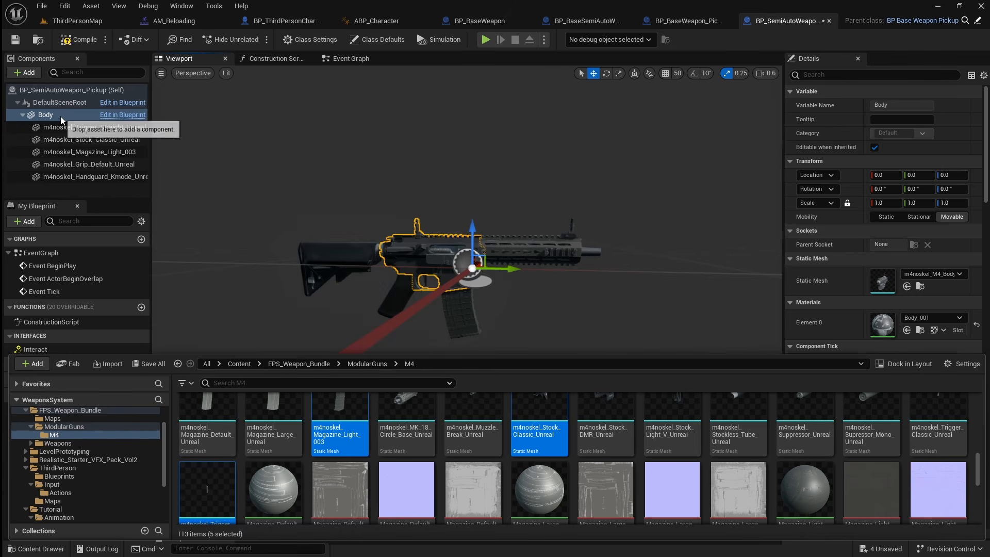
pyautogui.click(633, 305)
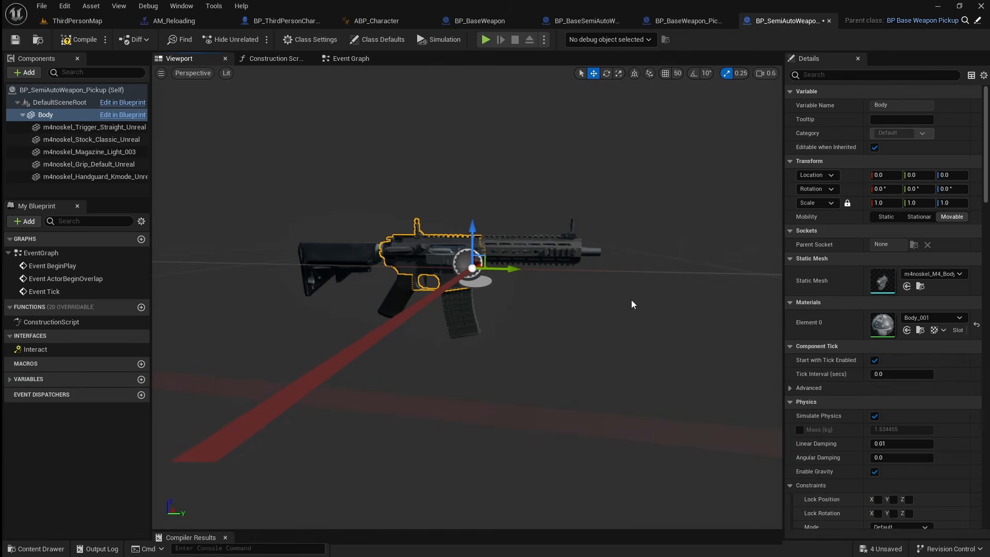
# Step: Set the collision preset of all five added M4 parts to Custom with object type PhysicsBody and Pawn response Ignore
pyautogui.click(93, 127)
pyautogui.keyDown('shift'); pyautogui.click(100, 176); pyautogui.keyUp('shift')
pyautogui.scroll(-5, 859, 292)
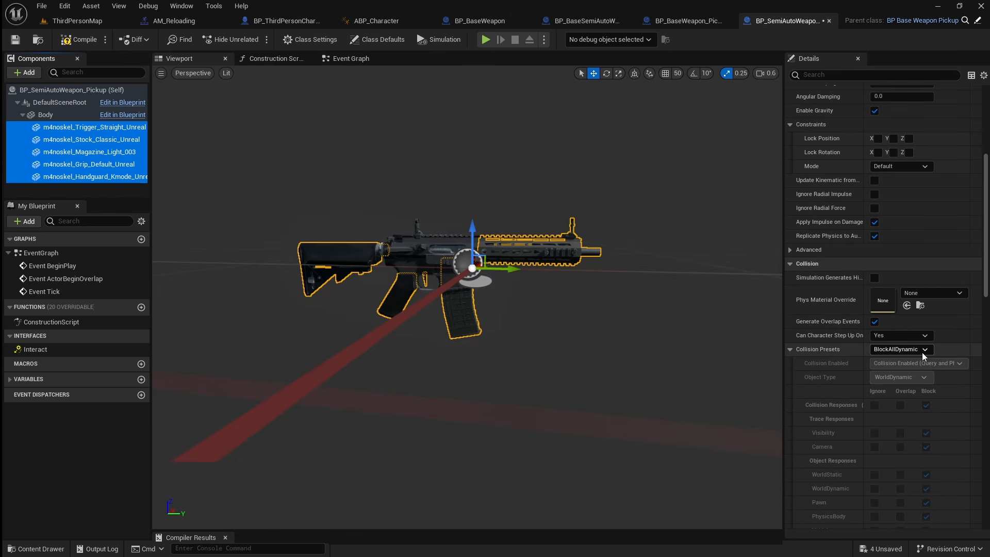
pyautogui.click(924, 352)
pyautogui.click(914, 370)
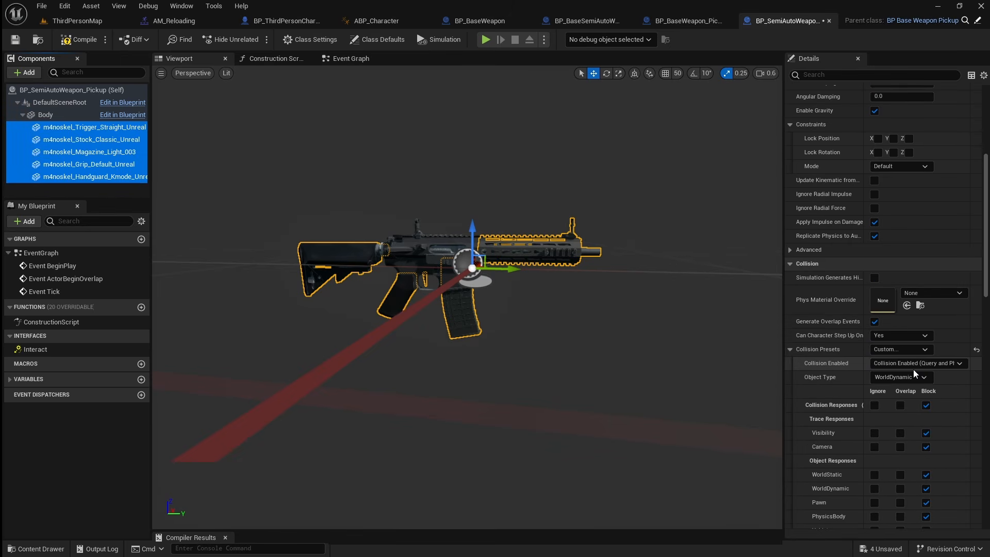
pyautogui.click(903, 362)
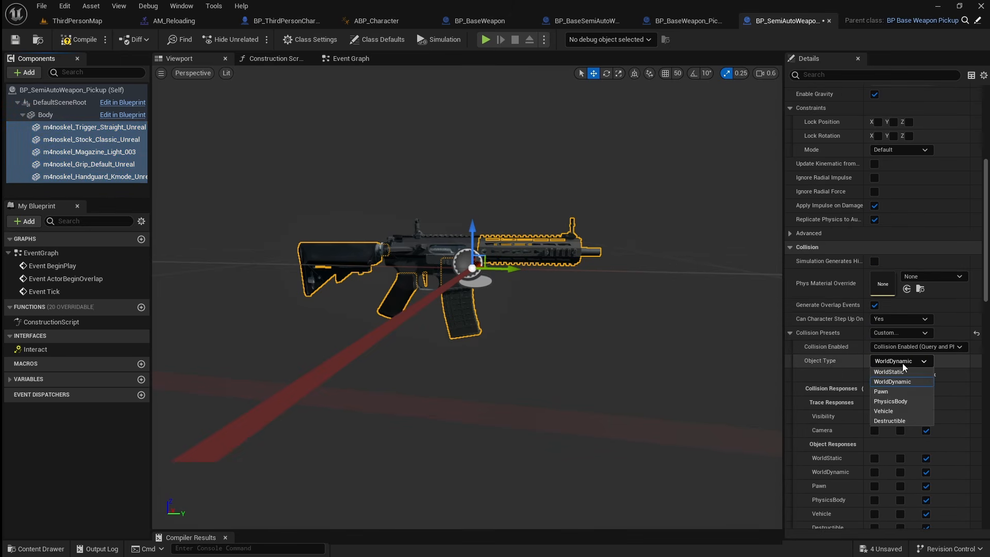
pyautogui.click(911, 401)
pyautogui.scroll(-4, 898, 386)
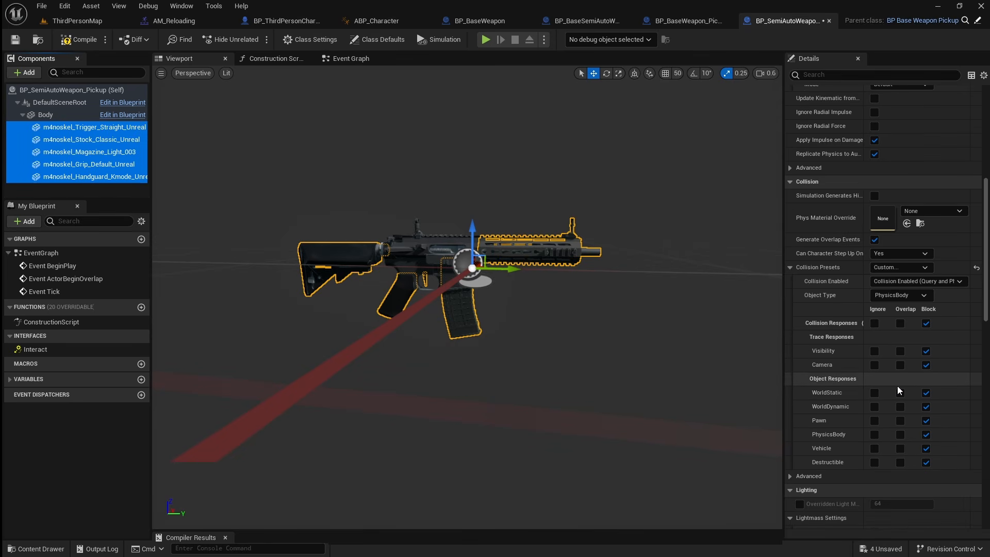
pyautogui.click(875, 421)
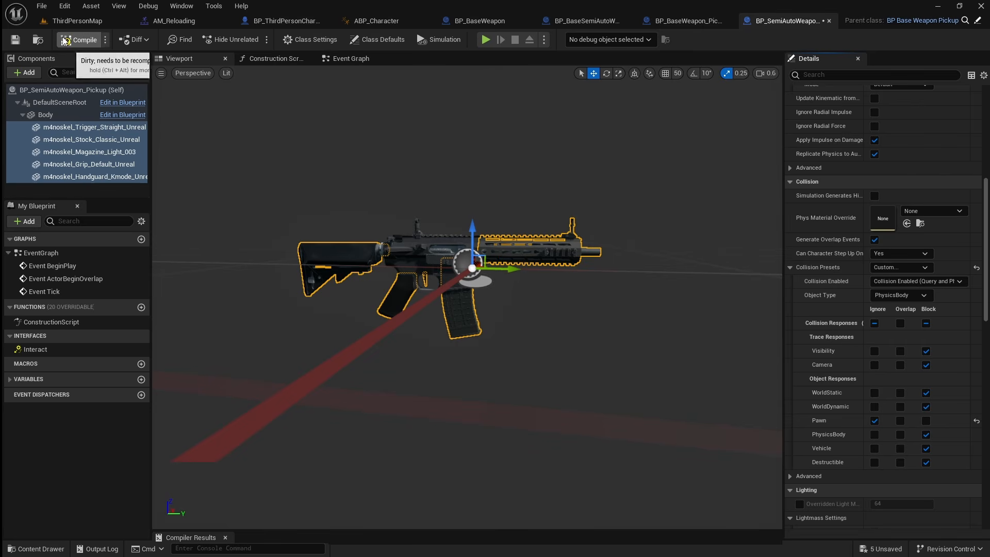
# Step: Play-test ThirdPersonMap by moving the character with the weapon and triggering a reload, and stop the session
pyautogui.click(110, 26)
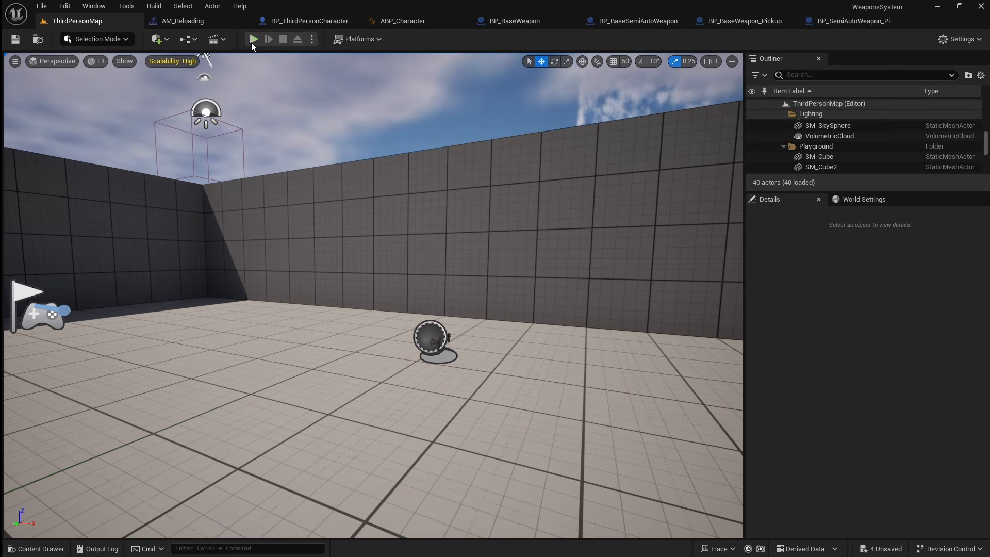
pyautogui.click(253, 41)
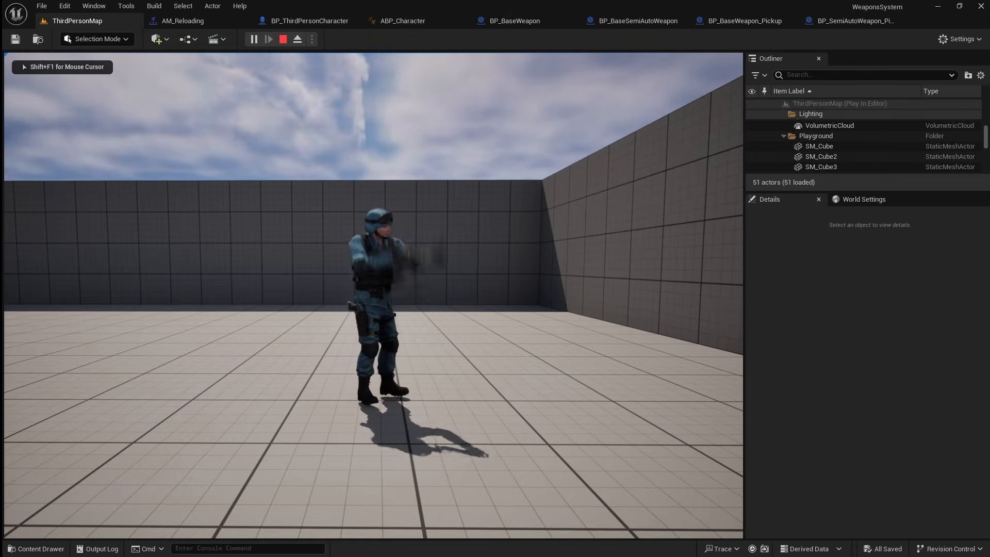
pyautogui.press('a')
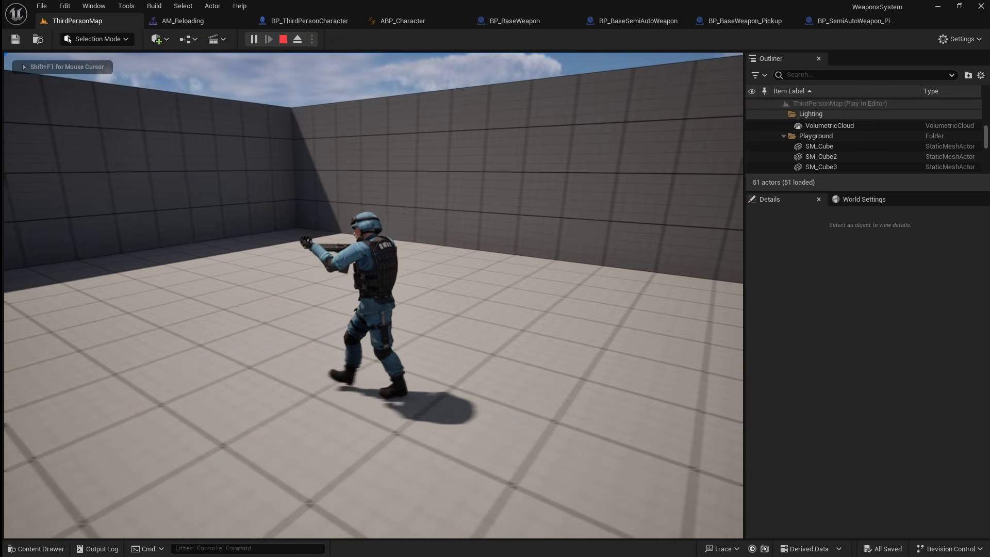
pyautogui.press('d')
pyautogui.press('r')
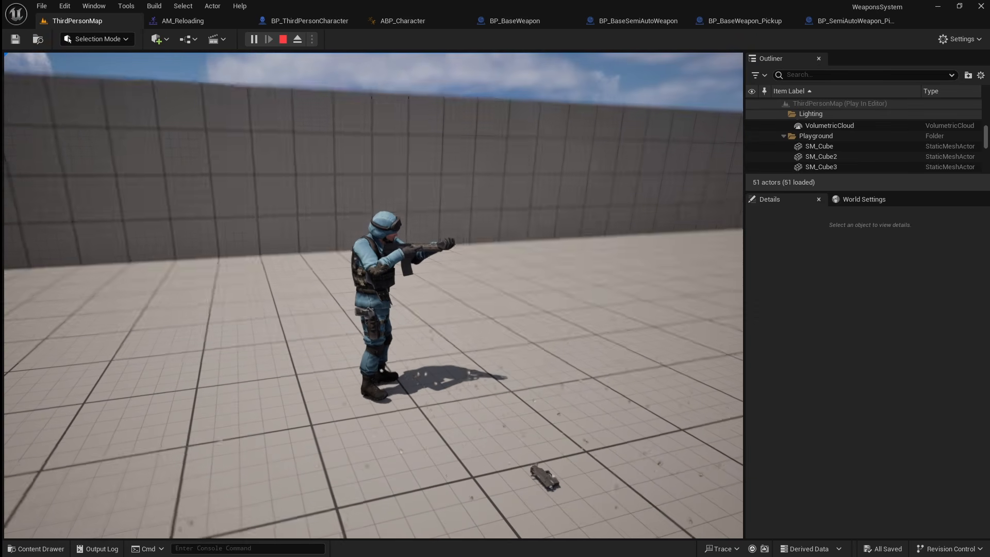
pyautogui.press('Escape')
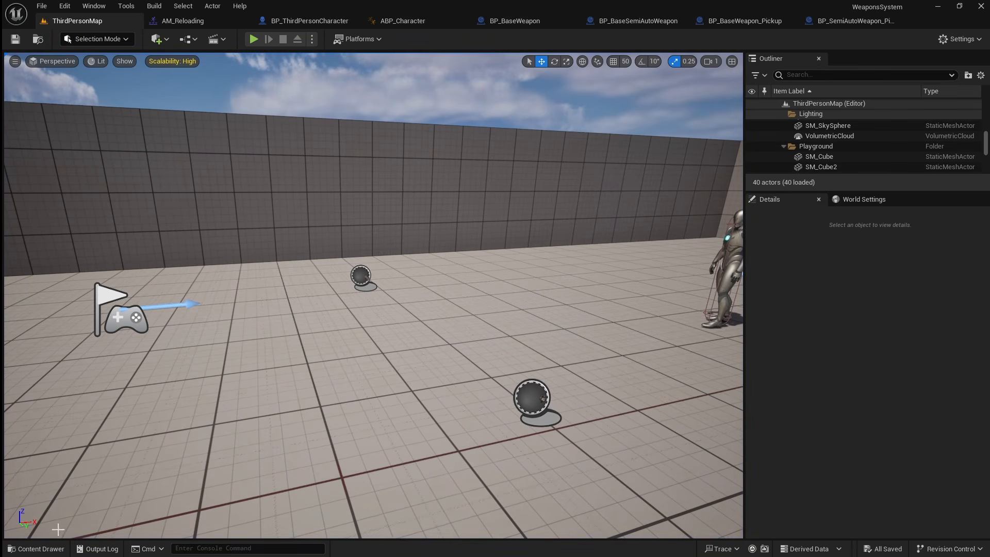
# Step: Open the Rifle_Aiming_Idle skeleton from the Characters/Soldier folder and preview the AM_Rifle montage on it
pyautogui.click(40, 548)
pyautogui.scroll(5, 77, 457)
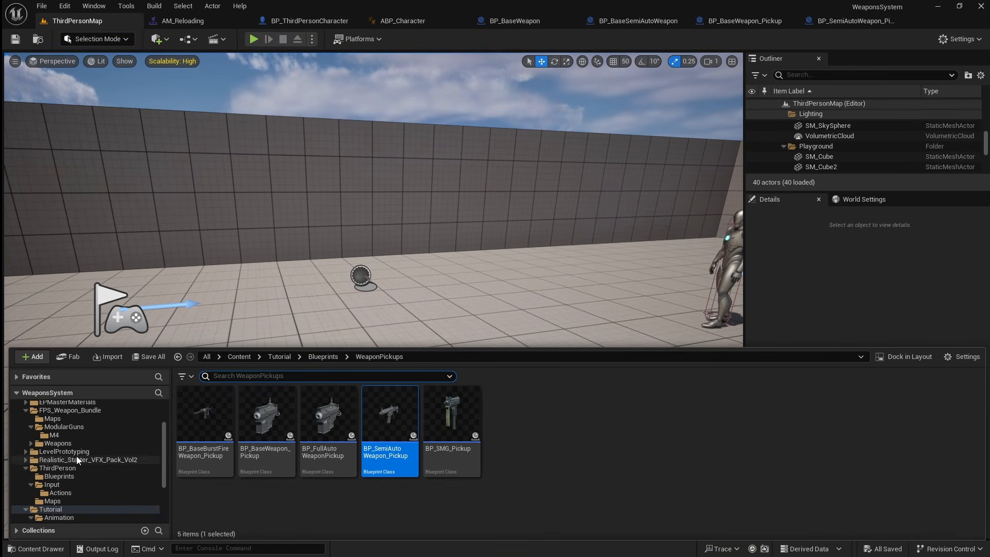
pyautogui.scroll(3, 76, 456)
pyautogui.click(55, 443)
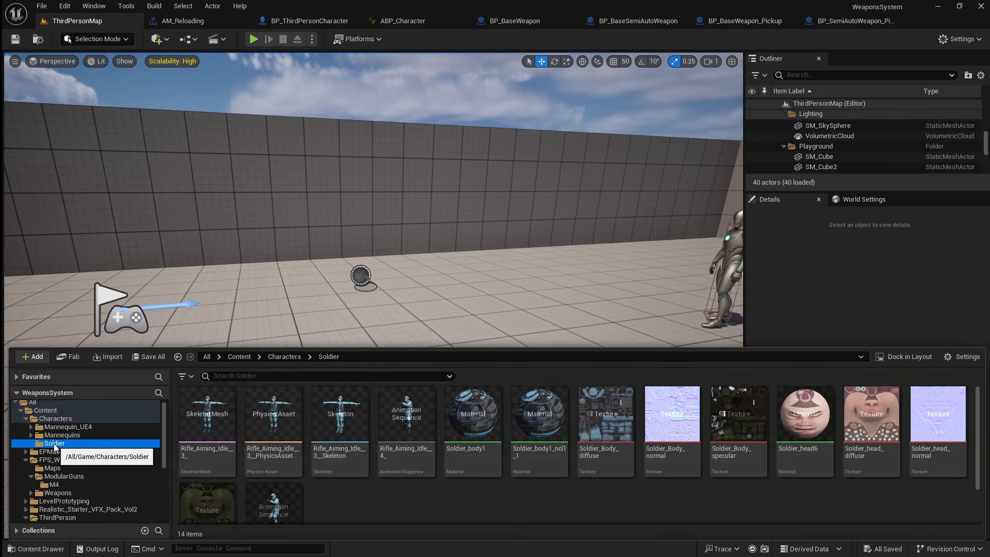
pyautogui.doubleClick(359, 434)
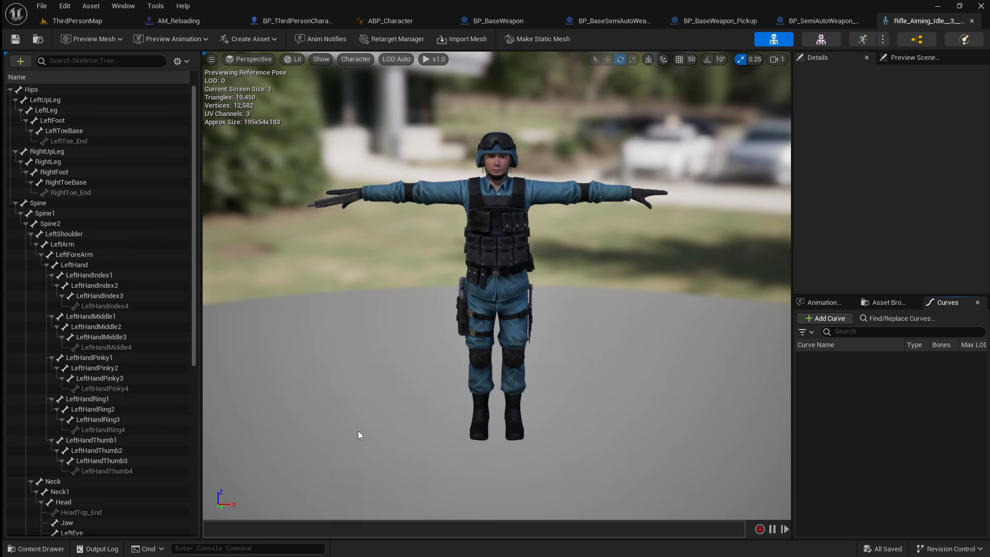
pyautogui.click(183, 41)
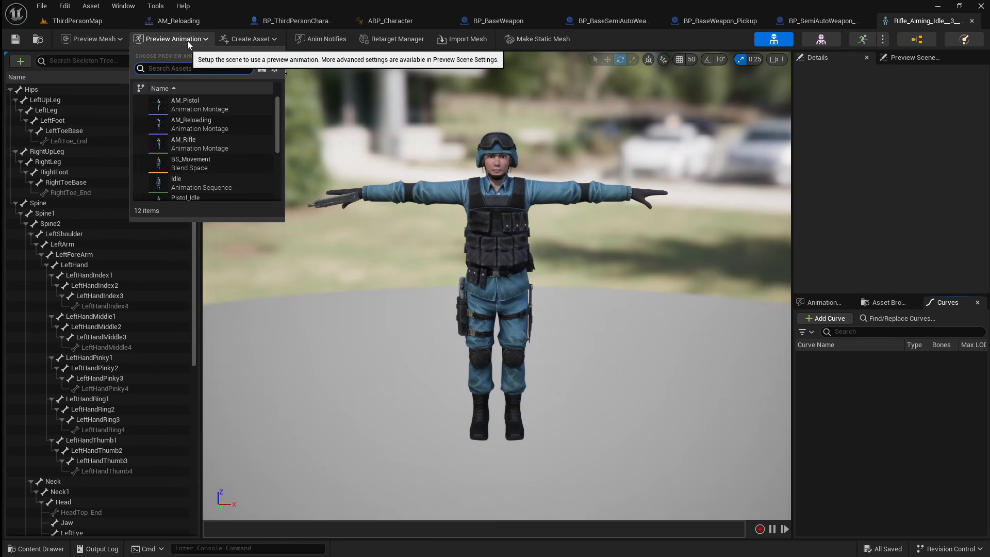
pyautogui.scroll(-1, 234, 103)
pyautogui.click(248, 129)
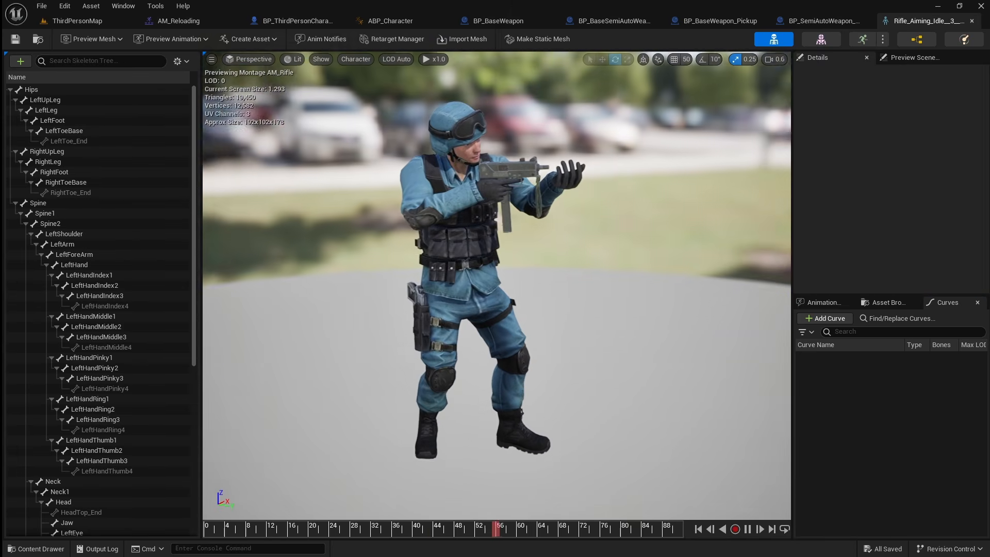
# Step: Remove all attached preview assets from the Pistol_Socket under the RightHand bone
pyautogui.scroll(-3, 95, 298)
pyautogui.scroll(-5, 95, 298)
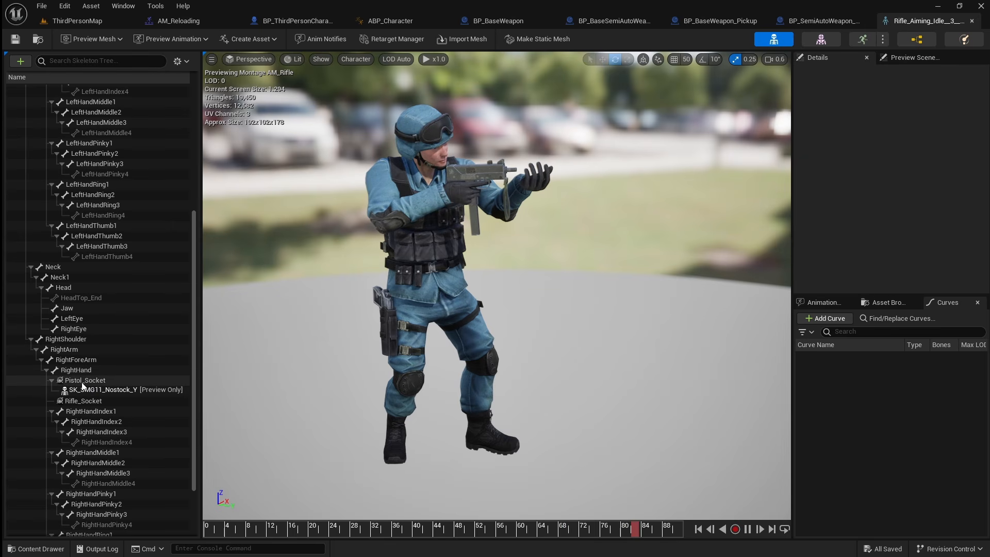
pyautogui.rightClick(81, 382)
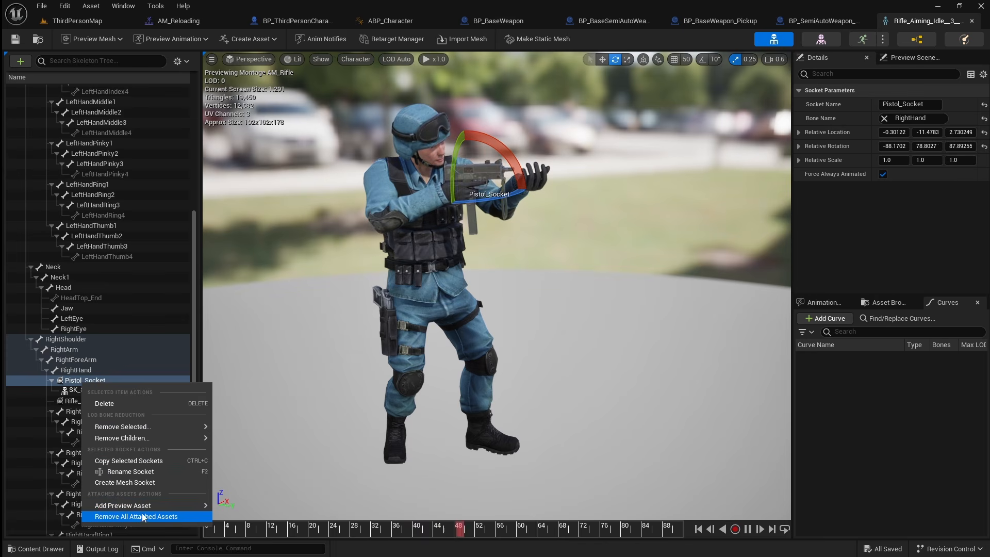
pyautogui.click(182, 517)
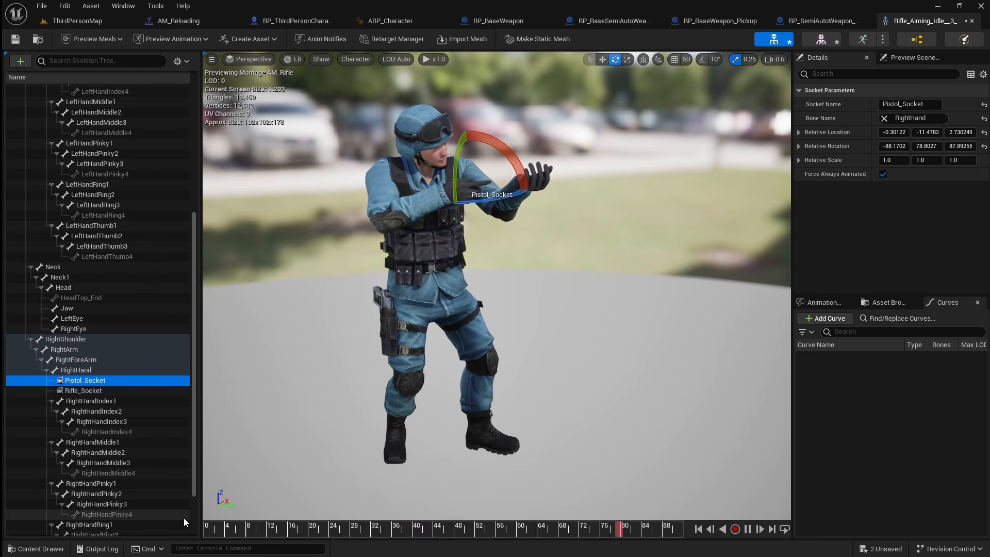
# Step: Add m4noskel_M4_Body as the preview asset of Rifle_Socket
pyautogui.click(103, 391)
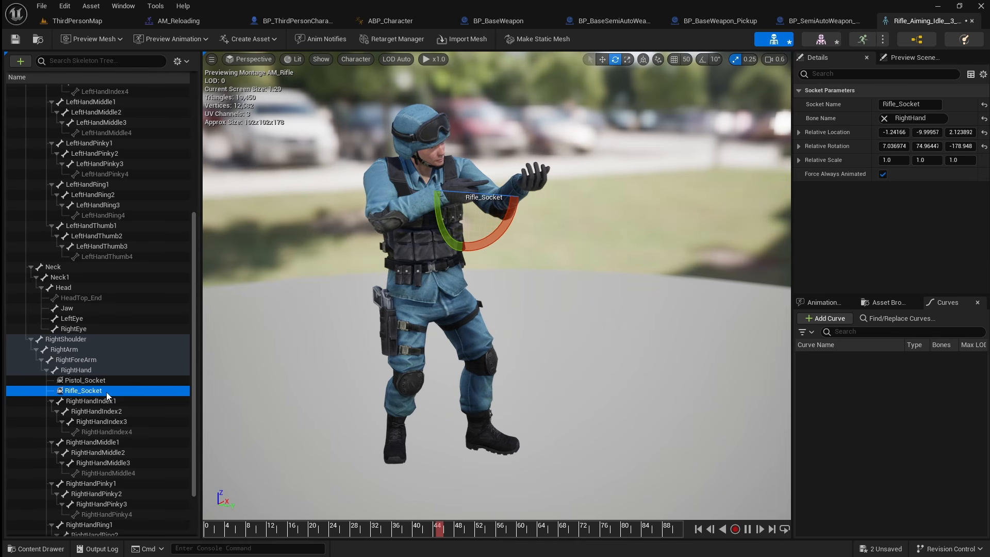
pyautogui.rightClick(107, 392)
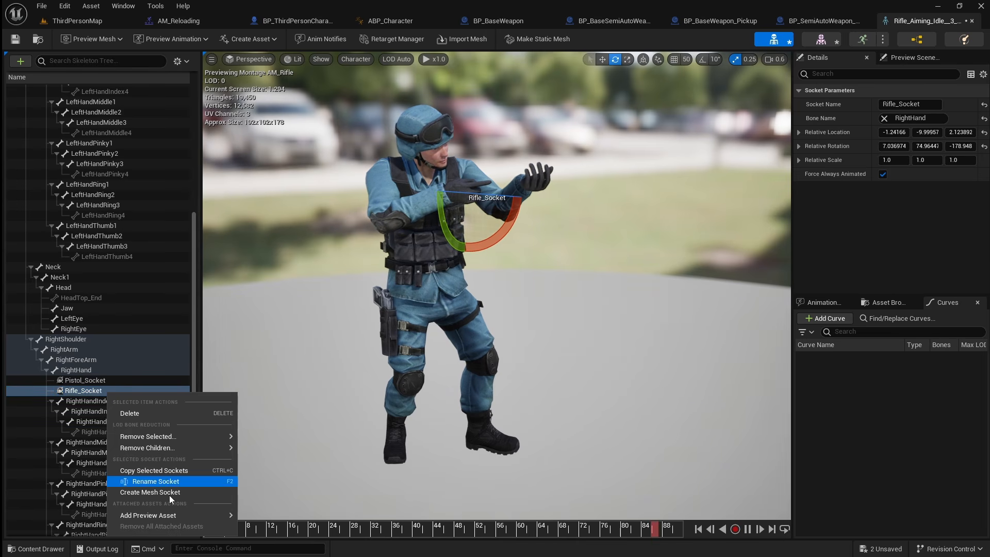
pyautogui.moveTo(180, 515)
pyautogui.scroll(-3, 343, 434)
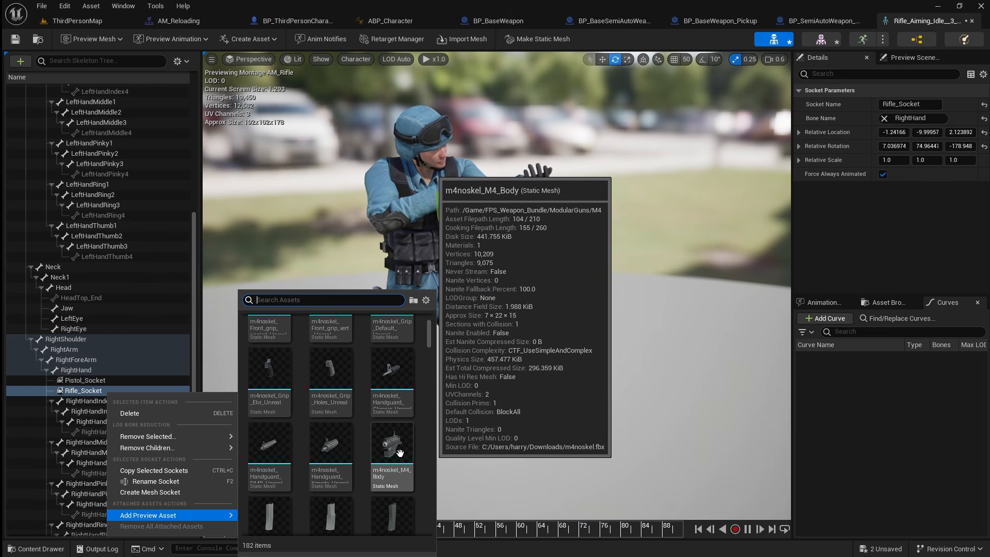
pyautogui.click(400, 453)
# Step: Move Rifle_Socket to a relative location of about 4.71, -29.77, 3.62 to fit the M4 body in the hands, and save the skeleton
pyautogui.moveTo(402, 458); pyautogui.dragTo(477, 432, button='right')
pyautogui.scroll(-3, 477, 432)
pyautogui.click(602, 60)
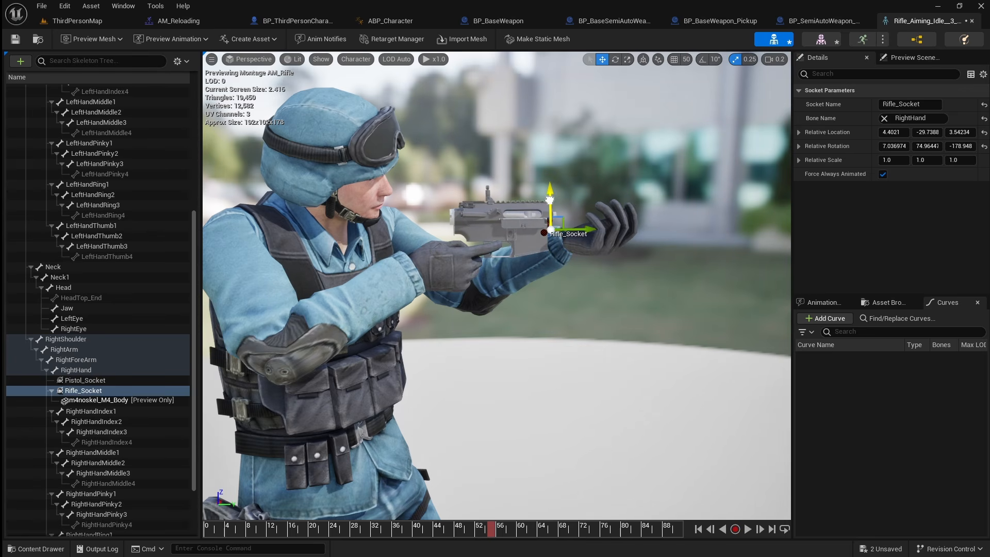
pyautogui.moveTo(550, 201); pyautogui.dragTo(550, 217)
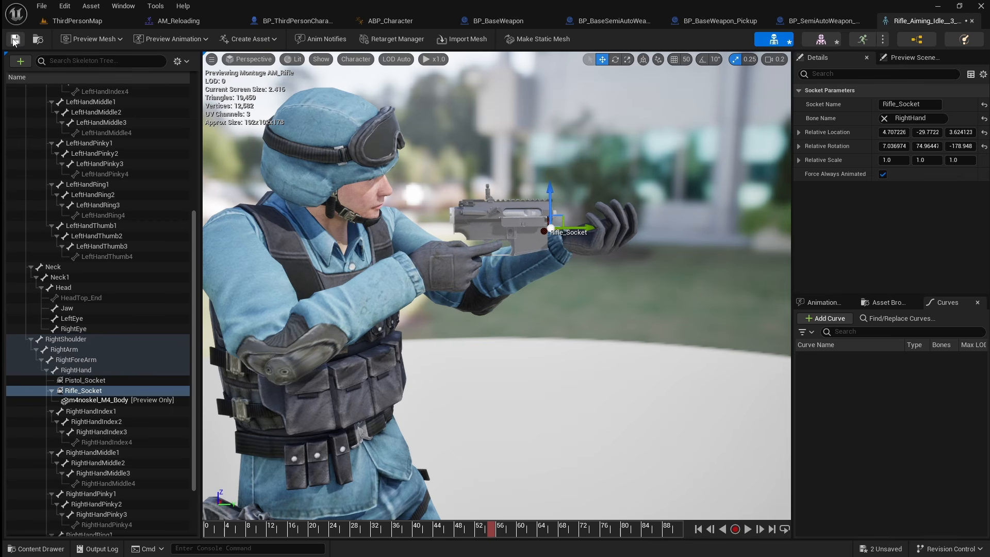
# Step: Play-test ThirdPersonMap to check how the rifle sits in the character's hands, and return to the soldier skeleton
pyautogui.click(104, 22)
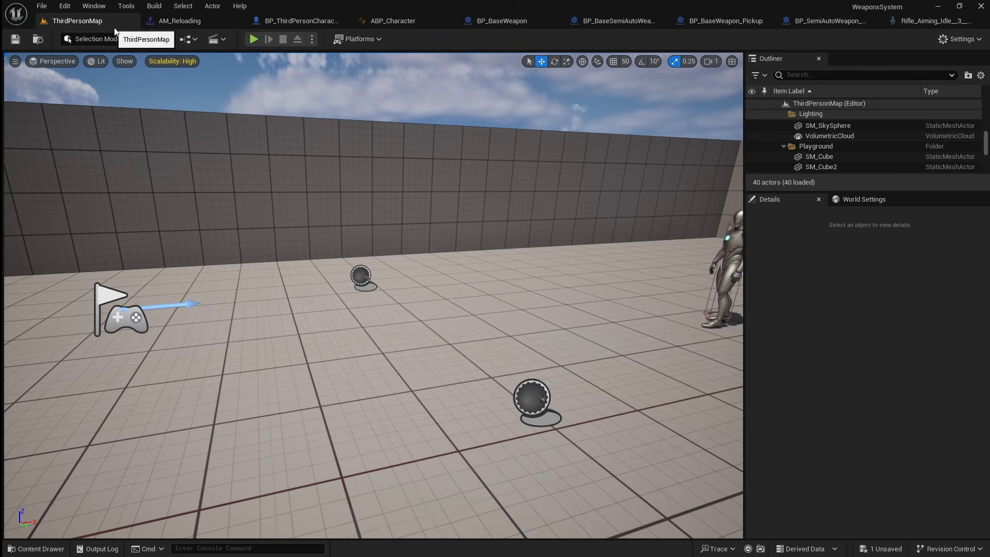
pyautogui.click(257, 40)
pyautogui.press('w')
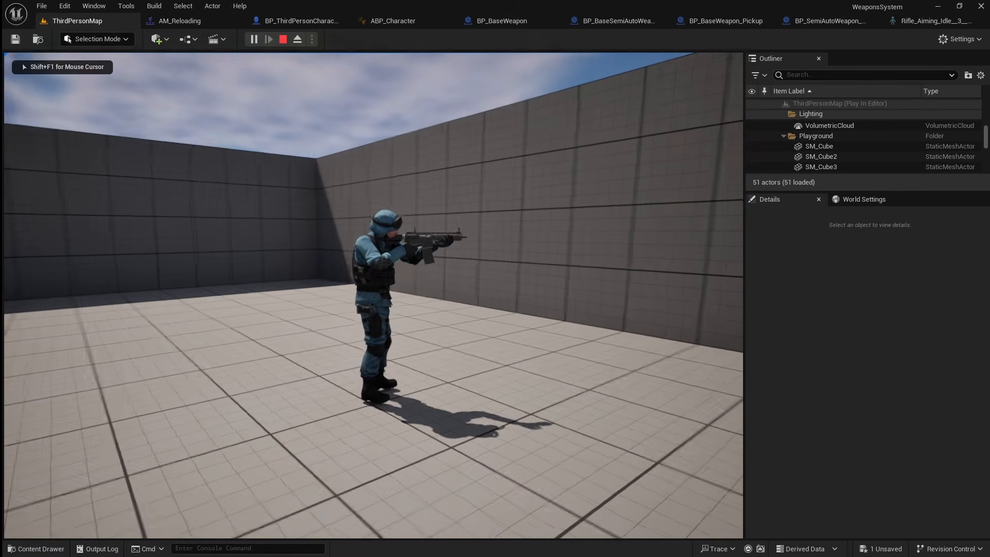
pyautogui.press('d')
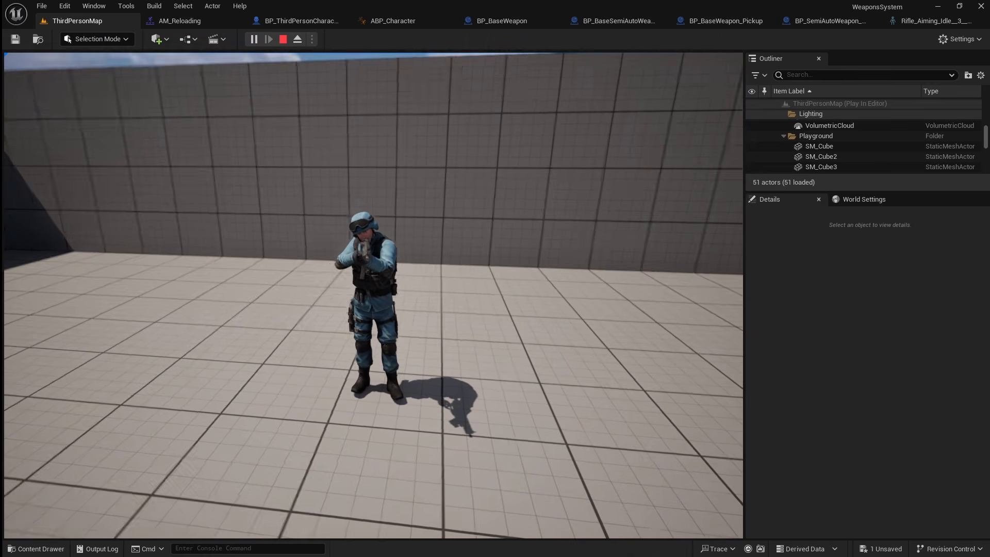
pyautogui.press('Escape')
pyautogui.click(928, 20)
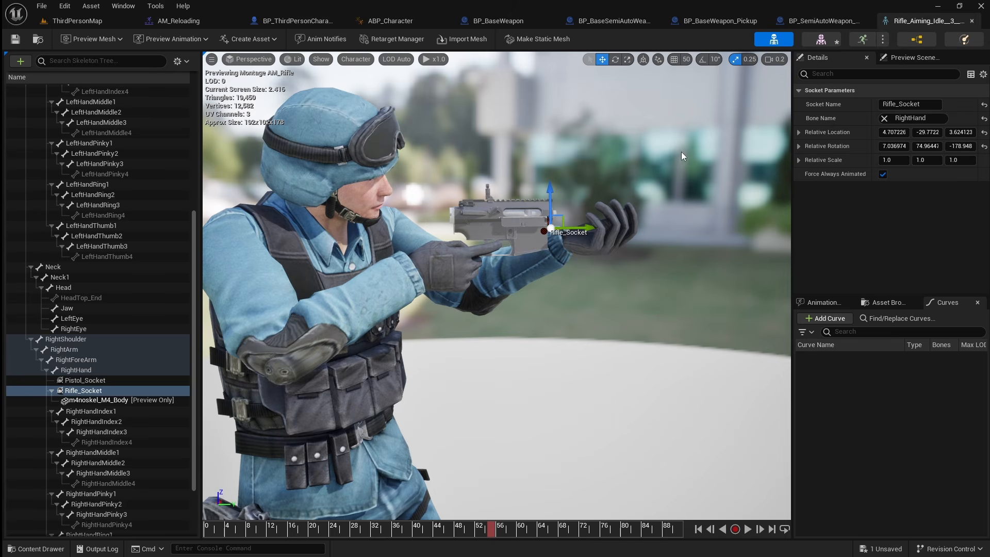
# Step: Rotate Rifle_Socket to a relative rotation of about 30.57, 85.34, -155.28, aligning the M4 body in a top wireframe view
pyautogui.click(254, 59)
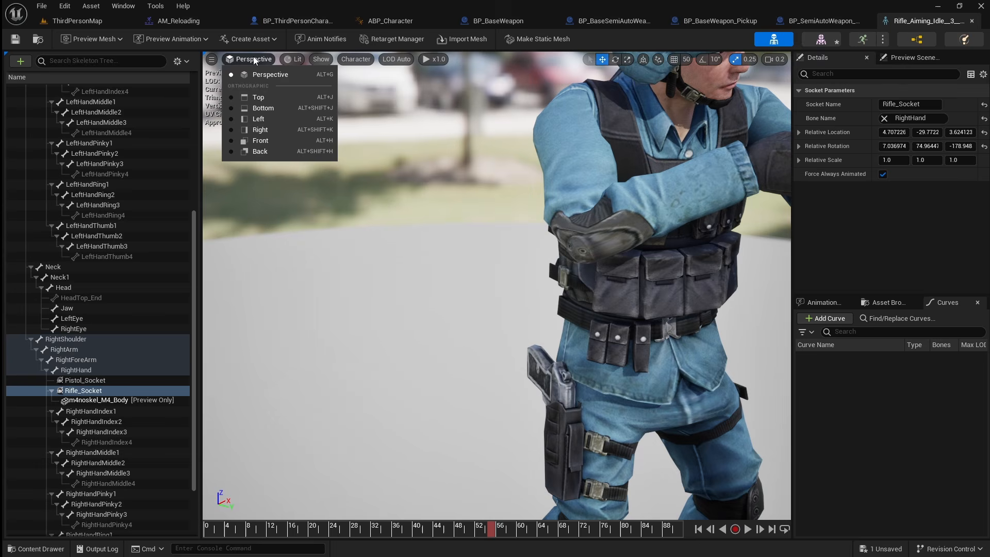
pyautogui.click(272, 98)
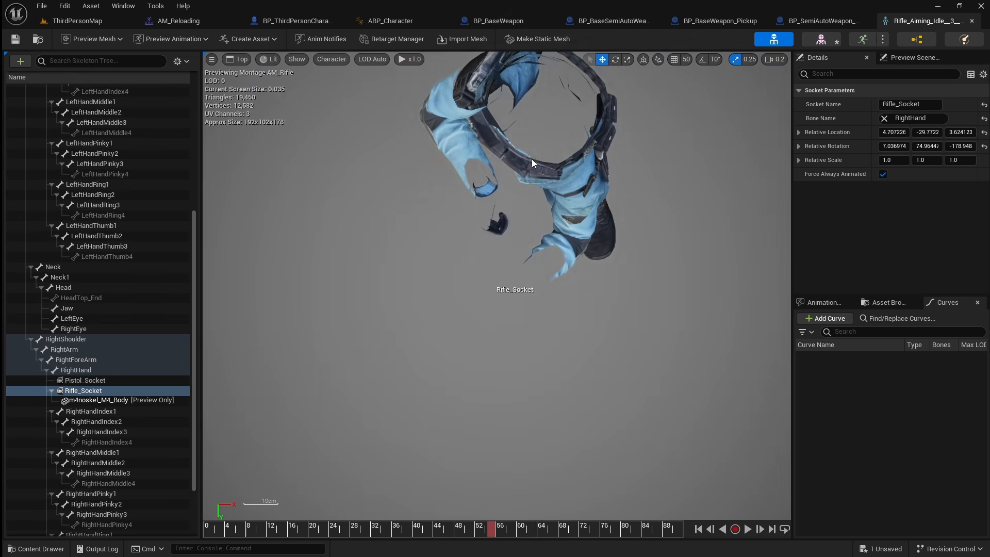
pyautogui.click(270, 59)
pyautogui.click(319, 126)
pyautogui.scroll(3, 536, 289)
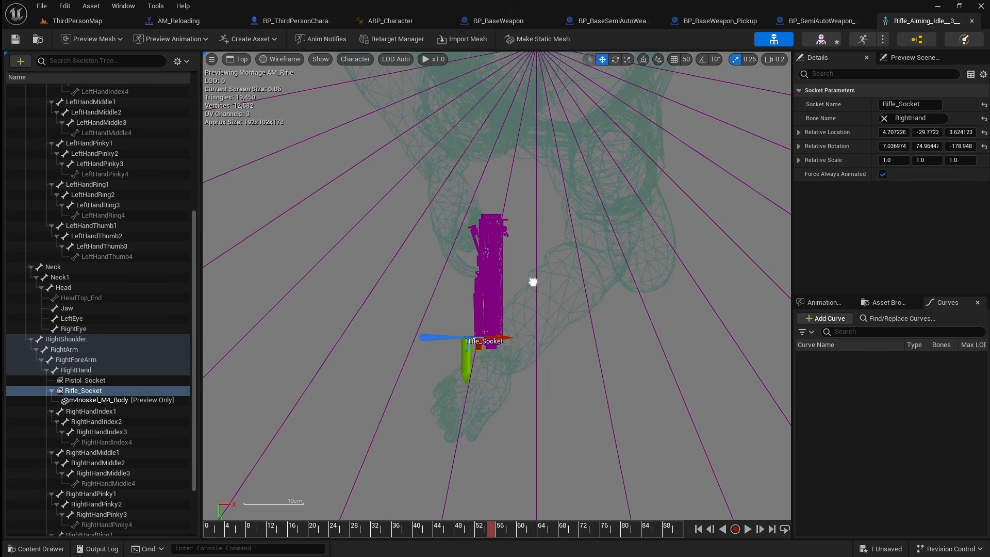
pyautogui.click(616, 60)
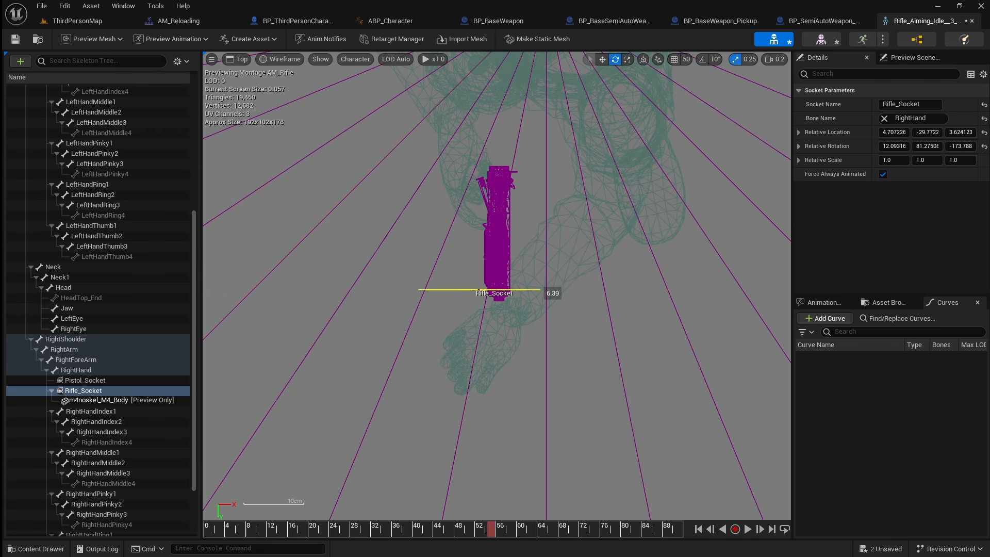
pyautogui.moveTo(537, 275); pyautogui.dragTo(523, 262)
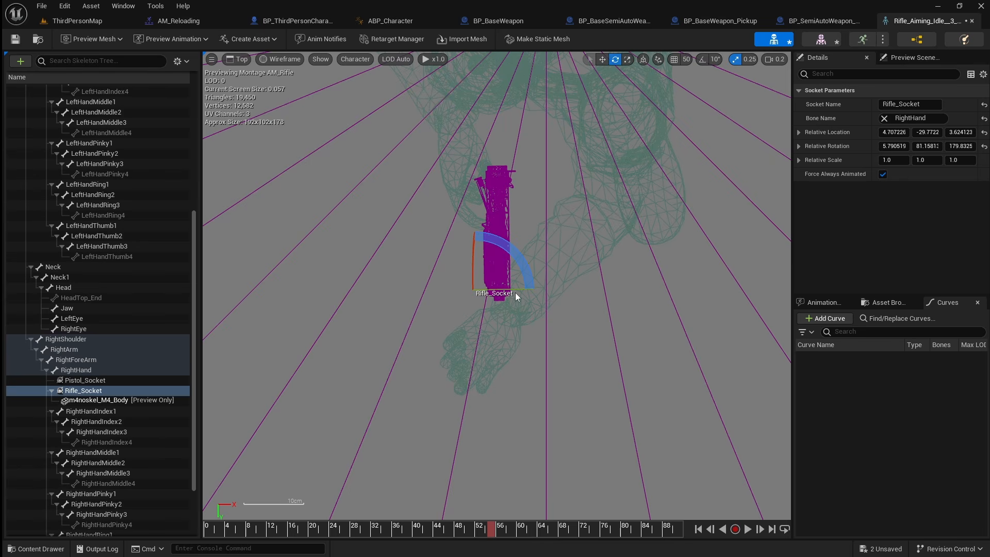
pyautogui.moveTo(541, 289); pyautogui.dragTo(537, 290)
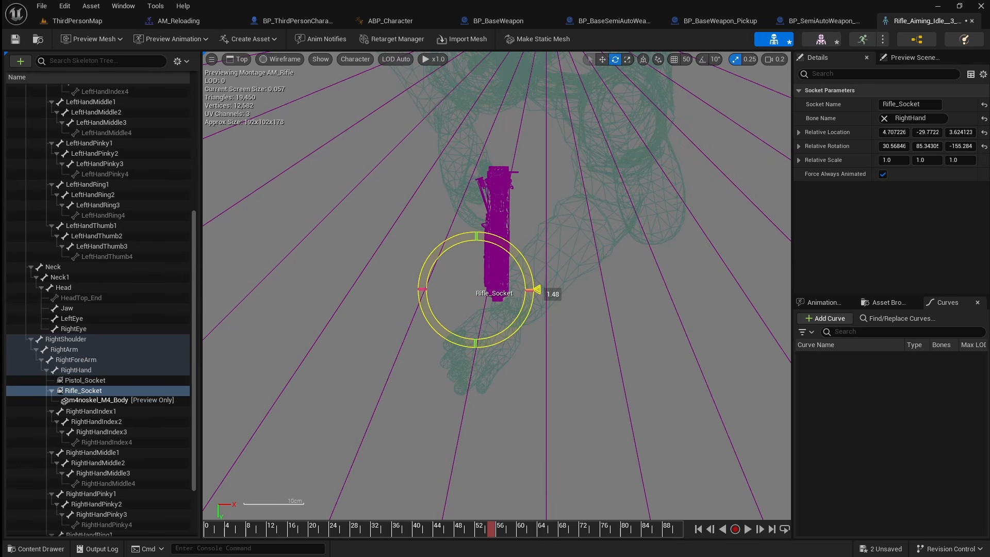
# Step: Refine Rifle_Socket in orthographic views to location about 4.52, -28.91, -0.15 and rotation about 31.13, 85.34, -155.28, and save the skeleton
pyautogui.click(246, 62)
pyautogui.click(269, 125)
pyautogui.scroll(-1, 296, 144)
pyautogui.click(243, 61)
pyautogui.click(268, 145)
pyautogui.scroll(3, 556, 289)
pyautogui.moveTo(421, 237); pyautogui.dragTo(423, 235)
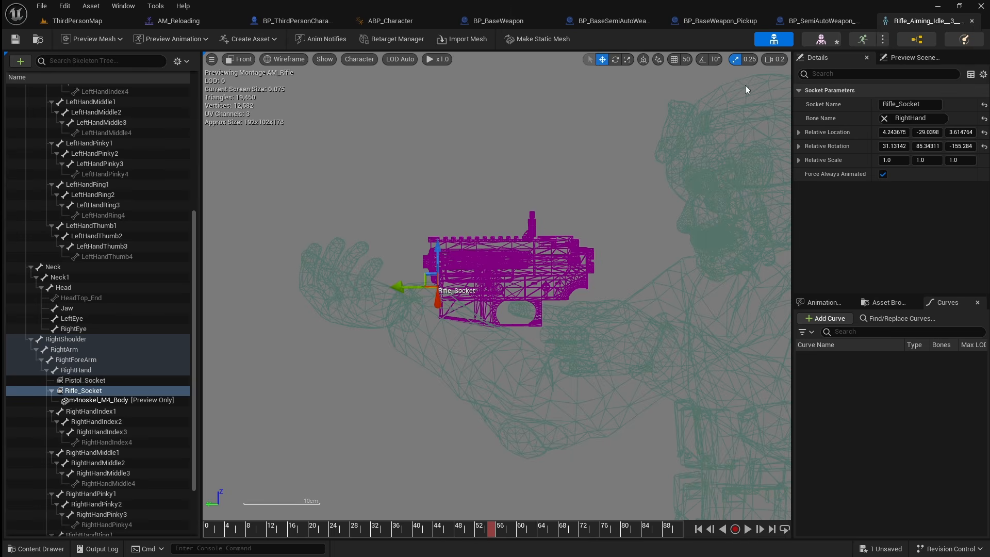
pyautogui.click(241, 60)
pyautogui.click(264, 104)
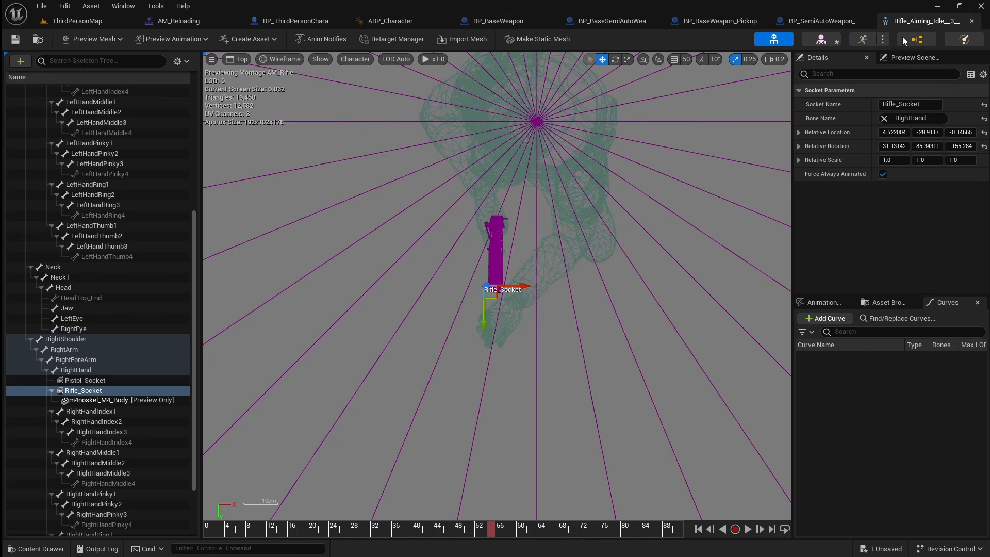
pyautogui.hotkey('ctrl', 's')
# Step: Play-test ThirdPersonMap to check how the refitted rifle sits in the soldier's hands
pyautogui.click(118, 21)
pyautogui.click(253, 39)
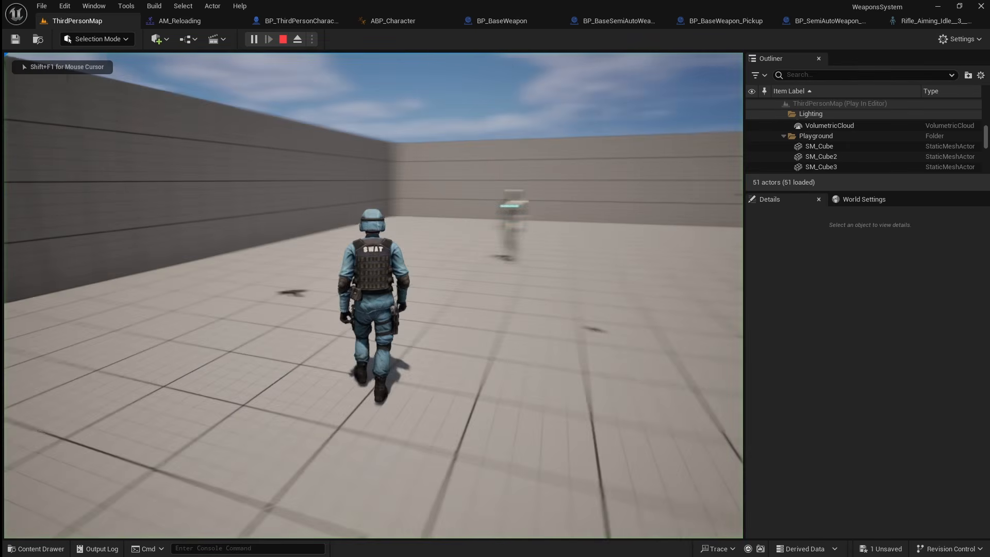
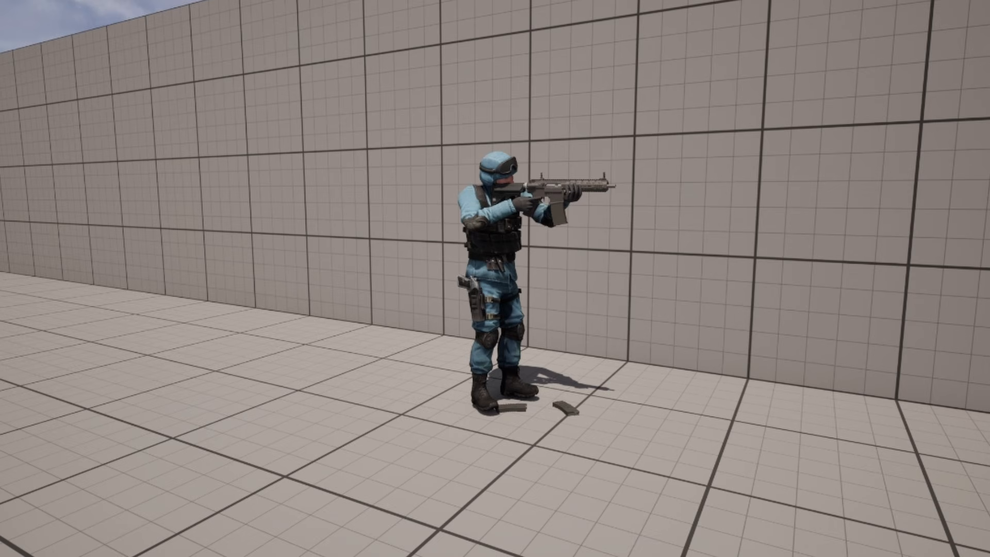
pyautogui.press('Escape')
# Step: Open the AM_Reloading montage, pause it, and scrub to about 0.57 s with the soldier viewed from the side
pyautogui.click(209, 24)
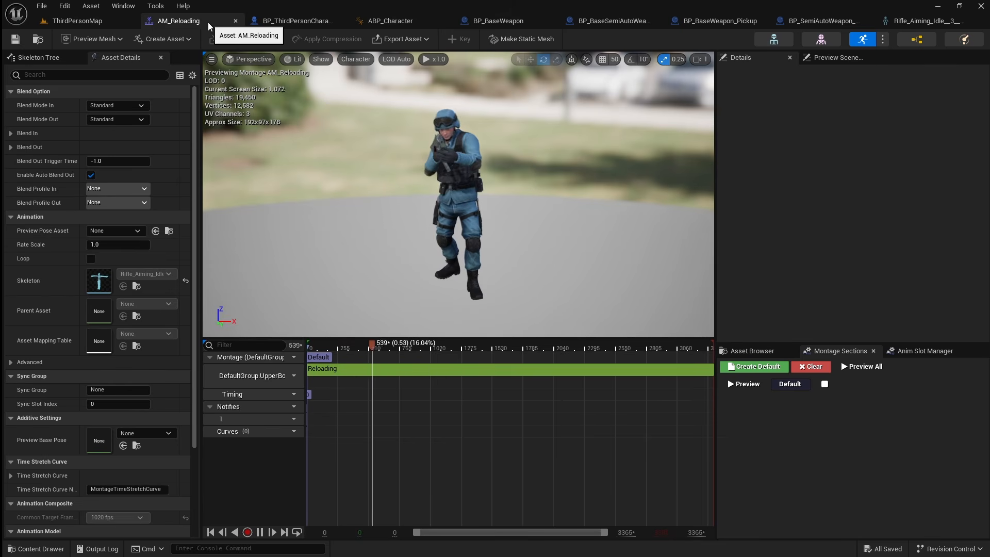
pyautogui.click(259, 532)
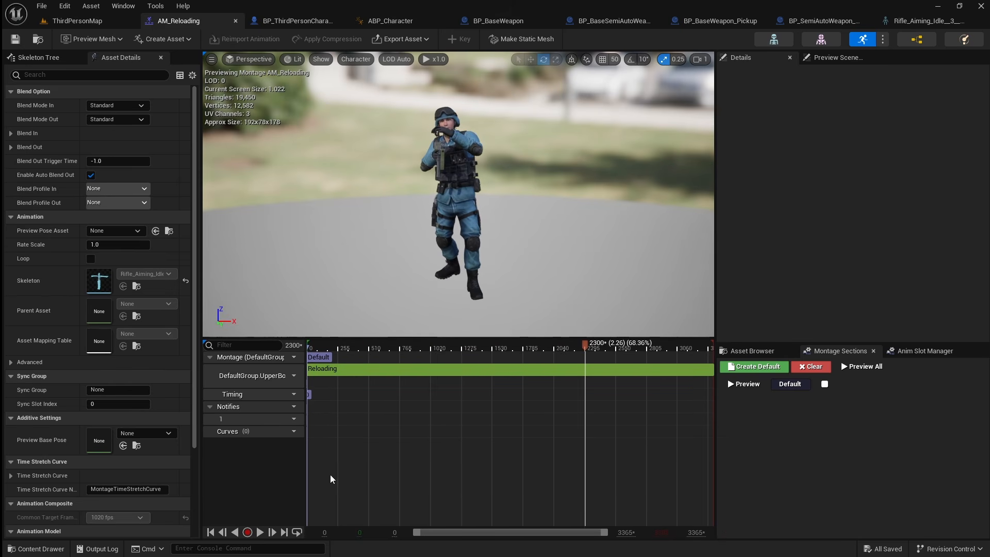
pyautogui.moveTo(581, 351); pyautogui.dragTo(315, 352)
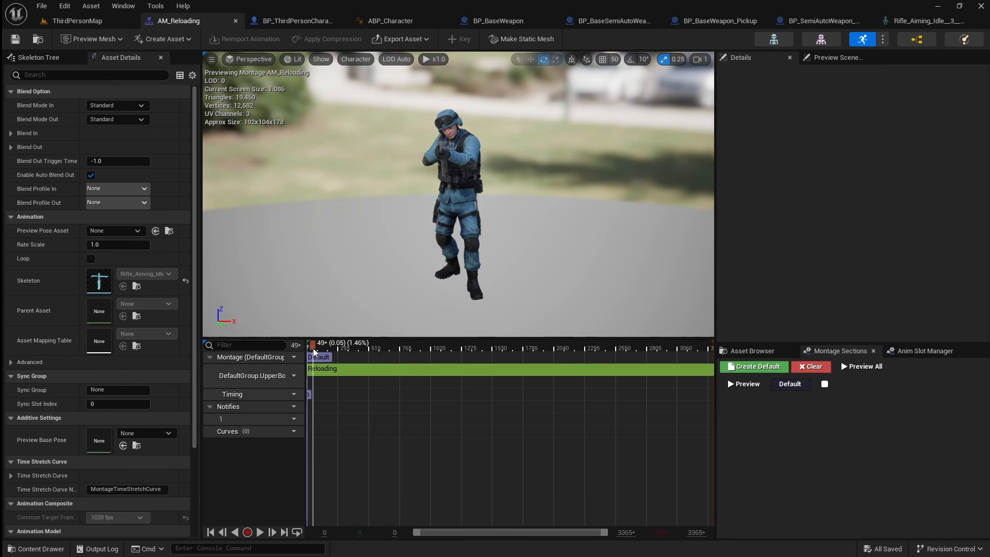
pyautogui.press('a')
pyautogui.moveTo(413, 196); pyautogui.dragTo(557, 199, button='right')
pyautogui.scroll(-3, 459, 195)
pyautogui.moveTo(335, 358); pyautogui.dragTo(379, 366)
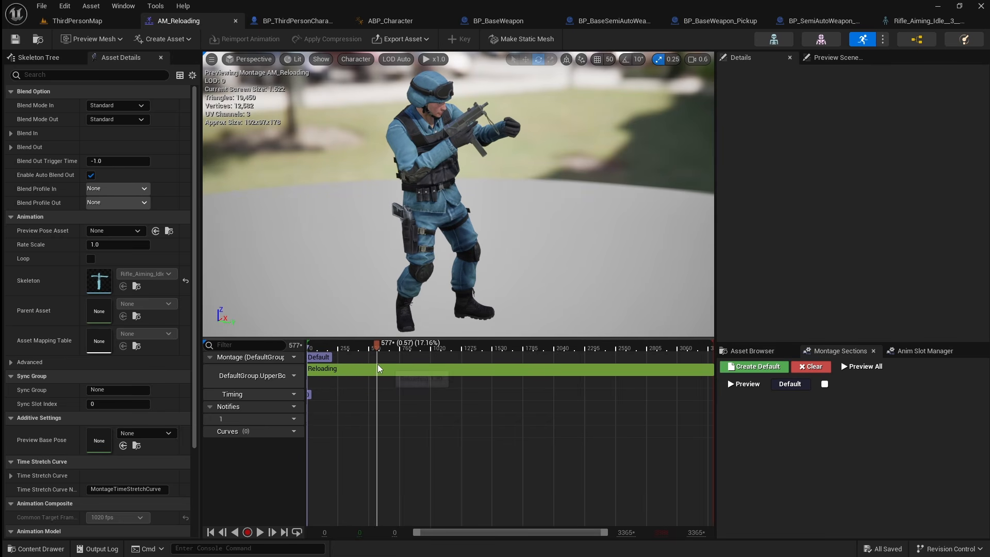
# Step: Add a Montage Notify at about 0.57 s on notify track 1 and name it Unload
pyautogui.rightClick(384, 419)
pyautogui.moveTo(413, 436)
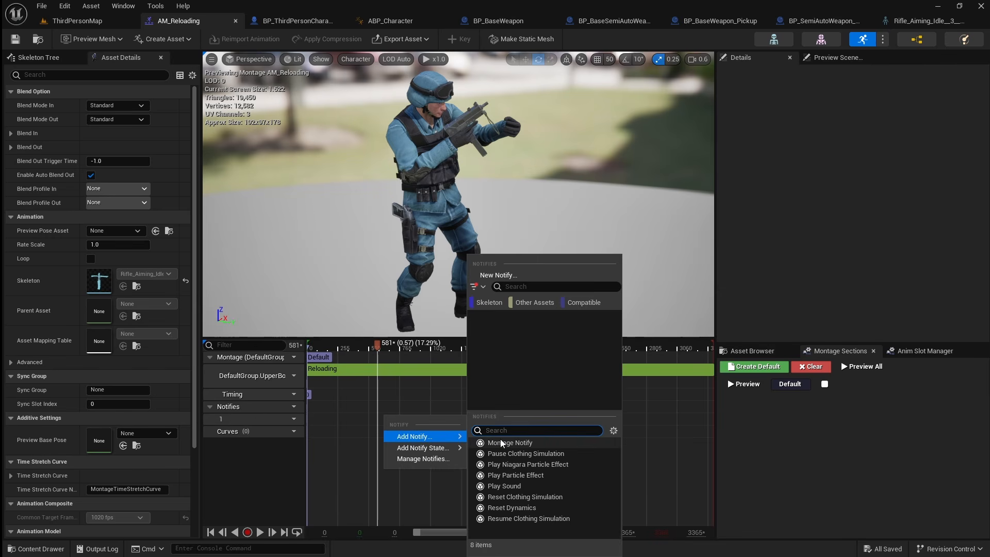
pyautogui.click(519, 447)
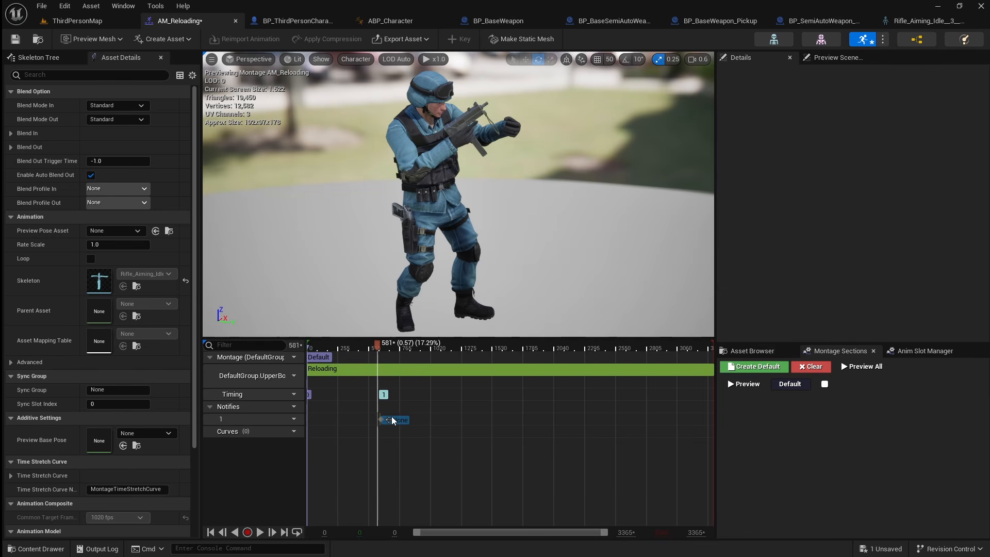
pyautogui.click(390, 421)
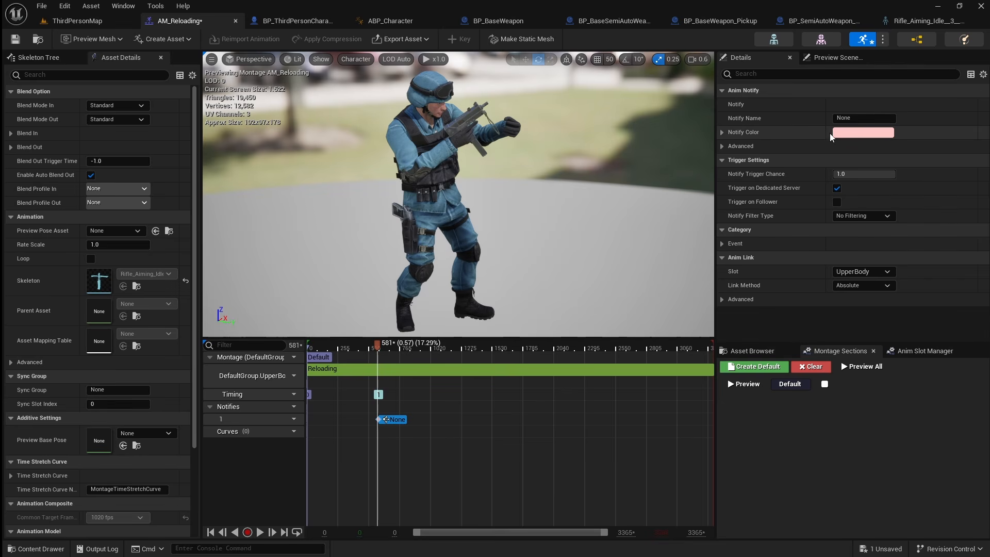
pyautogui.click(849, 118)
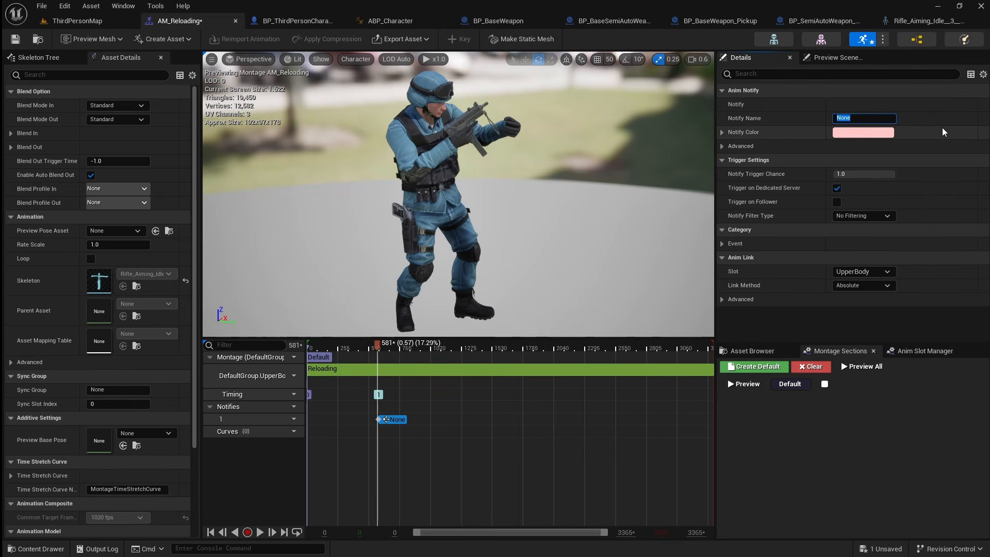
pyautogui.write('Unload')
pyautogui.press('Return')
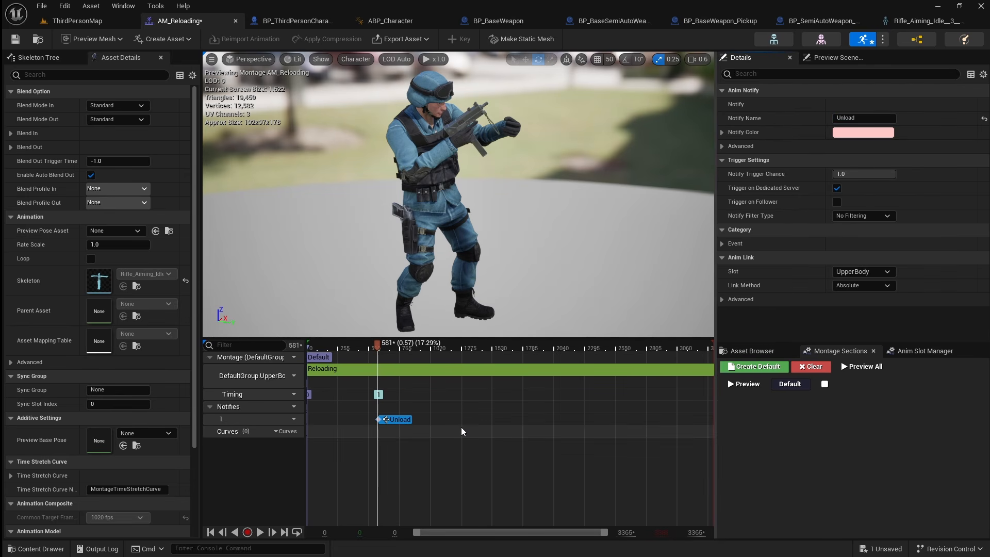
# Step: Add a second Montage Notify at about 0.96 s in the reload montage and name it Drop
pyautogui.moveTo(377, 345); pyautogui.dragTo(425, 364)
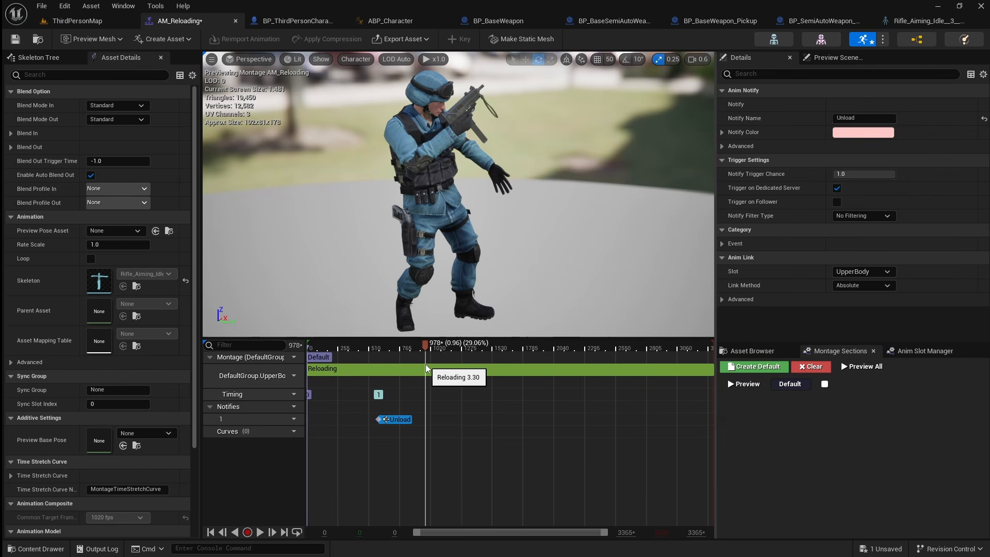
pyautogui.rightClick(441, 419)
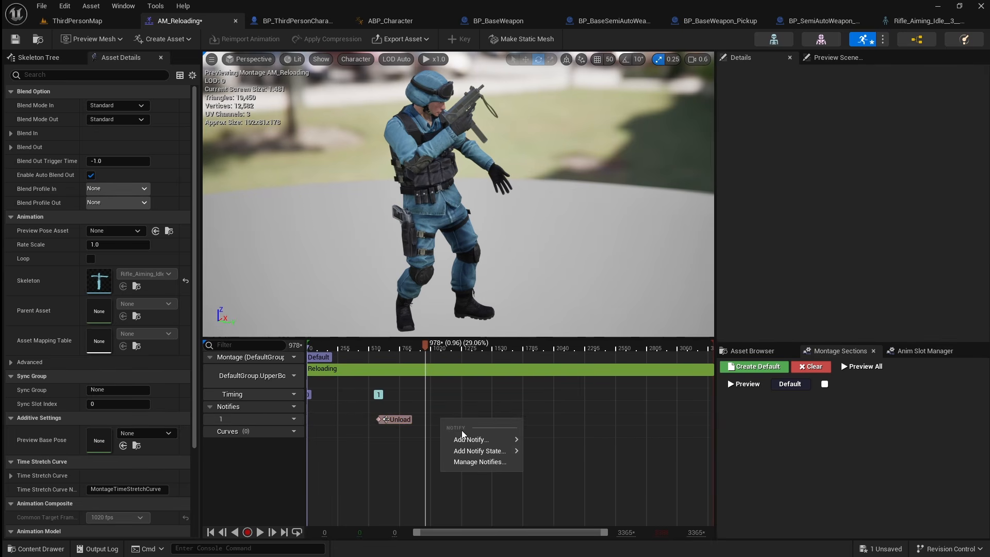
pyautogui.moveTo(464, 439)
pyautogui.click(589, 446)
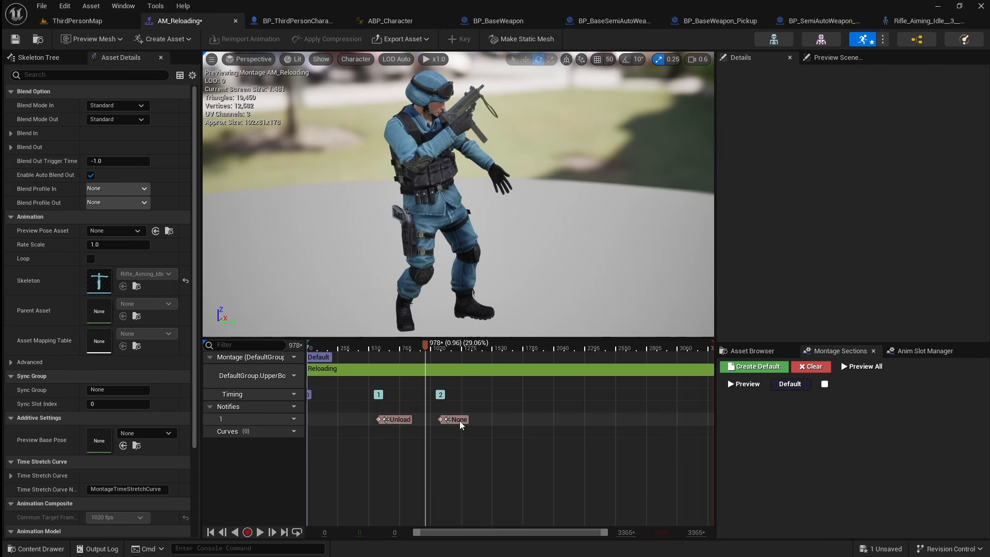
pyautogui.click(444, 420)
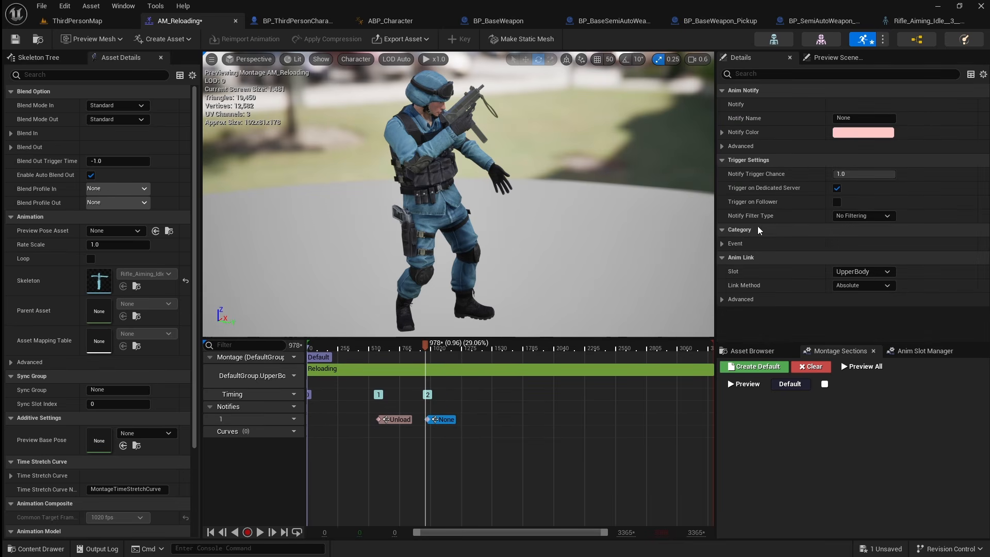
pyautogui.click(836, 118)
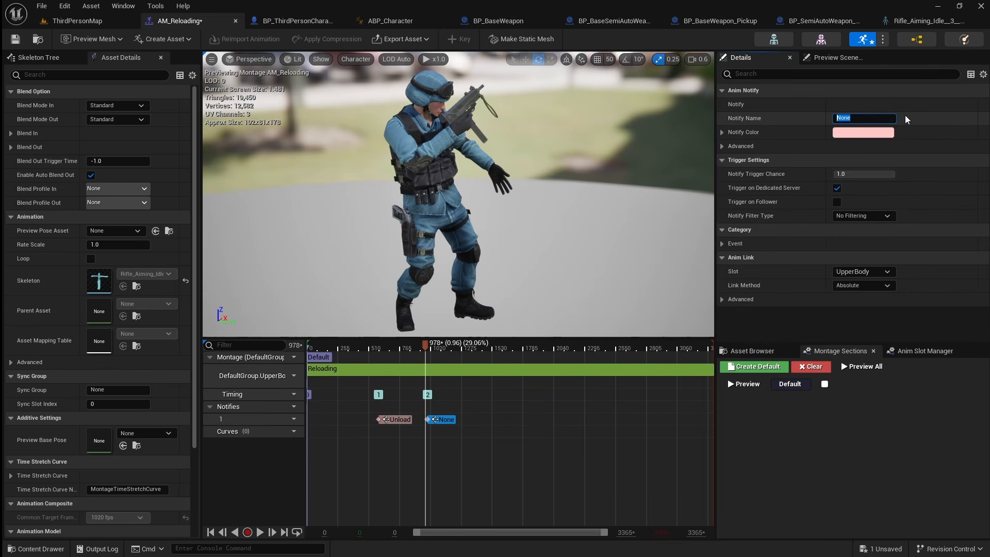
pyautogui.write('Drop')
pyautogui.press('Return')
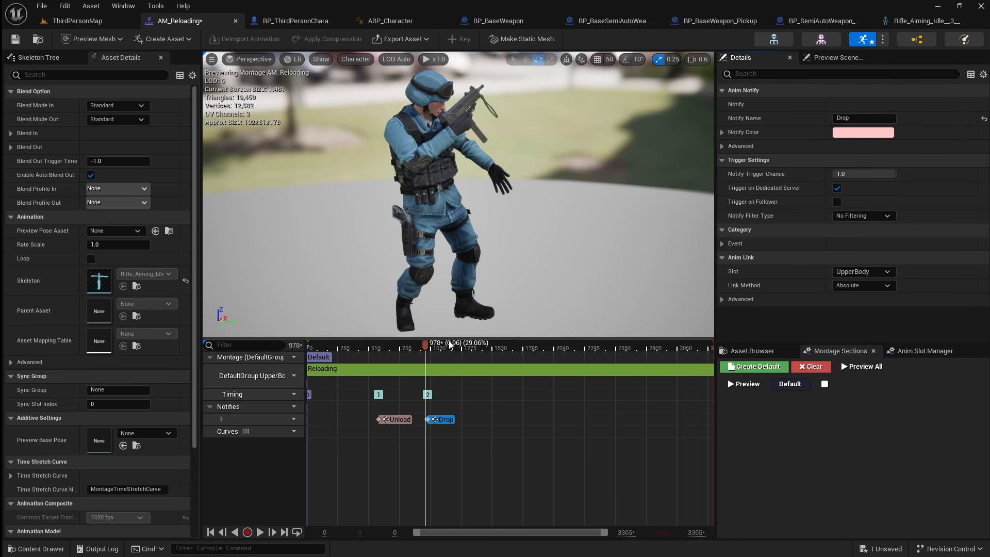
# Step: Add a third Montage Notify at about 1.31 s, where the hand reaches the vest, and name it Grab
pyautogui.moveTo(427, 349); pyautogui.dragTo(467, 368)
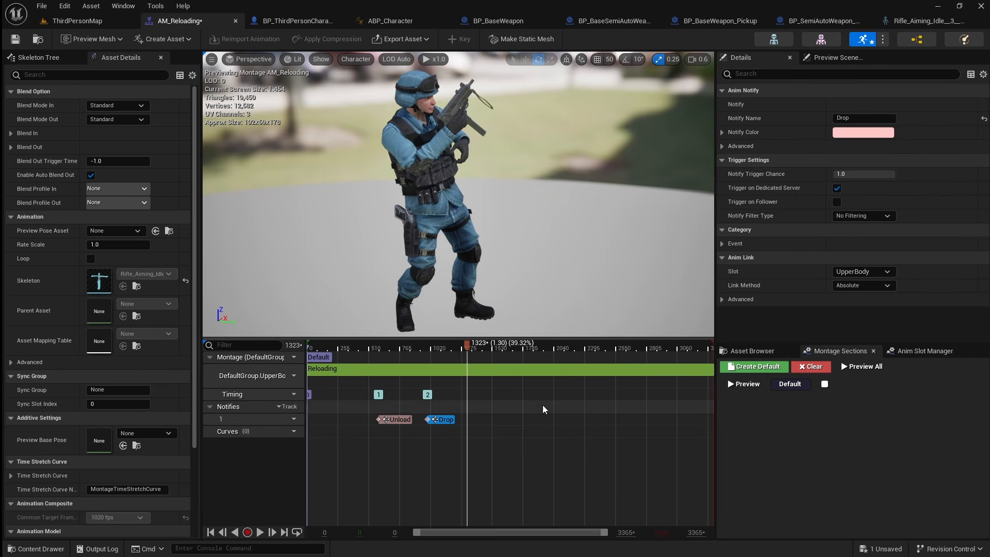
pyautogui.rightClick(505, 423)
pyautogui.moveTo(552, 441)
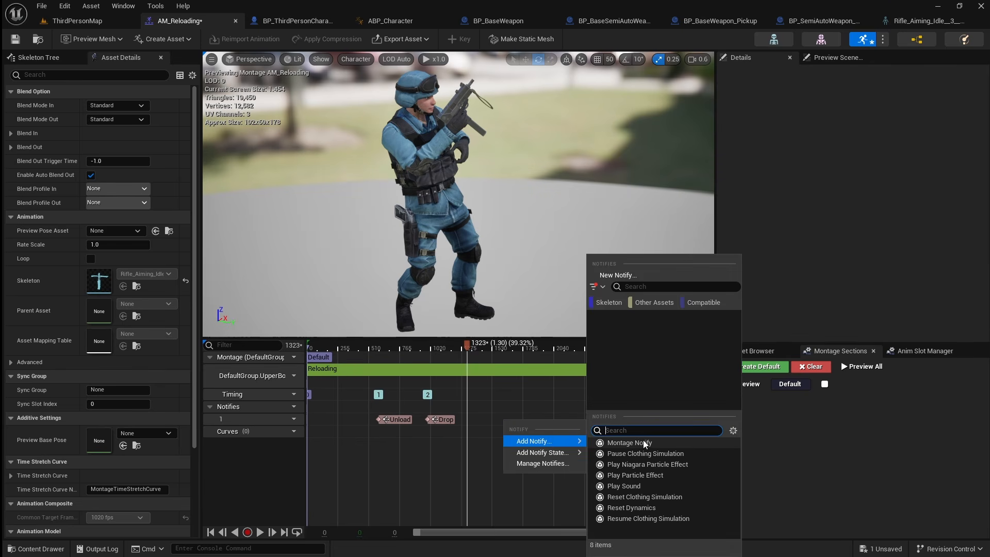
pyautogui.click(664, 443)
pyautogui.moveTo(520, 420); pyautogui.dragTo(482, 419)
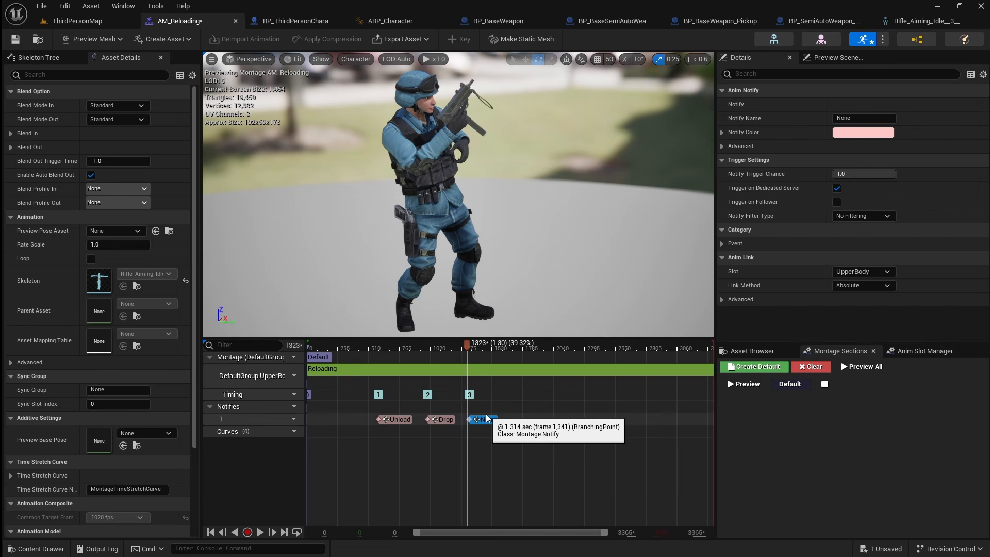
pyautogui.click(893, 122)
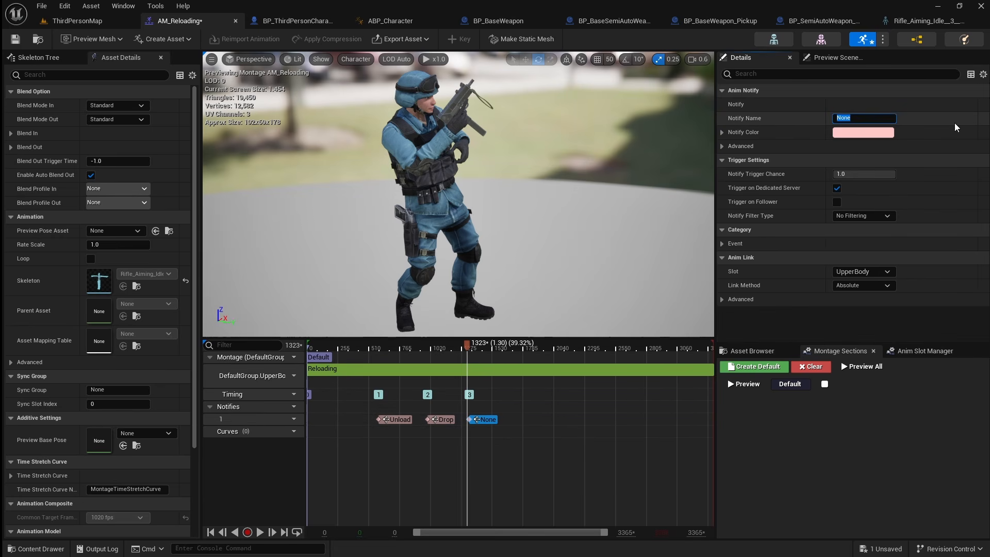
pyautogui.write('Grab')
pyautogui.press('Return')
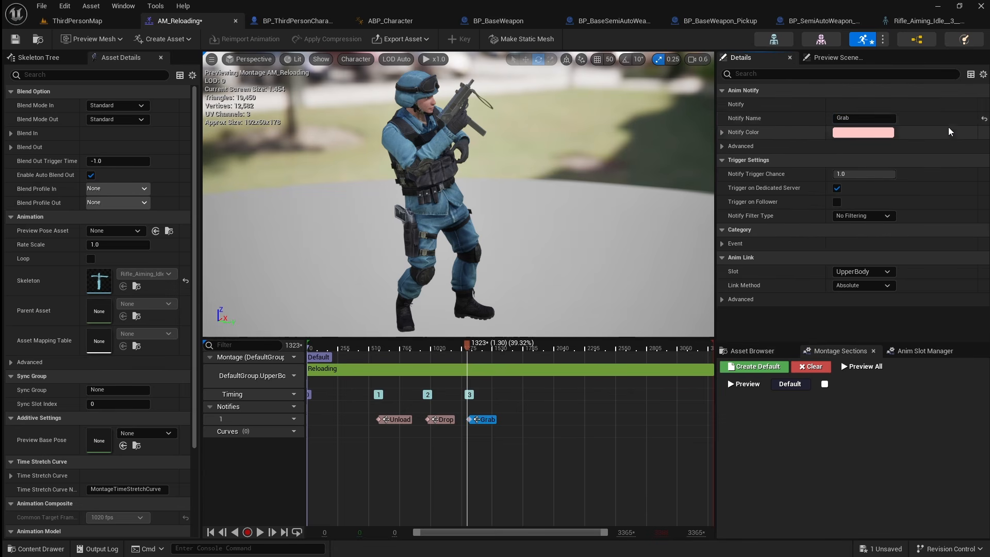
# Step: Add a fourth Montage Notify at about 1.61 s in the reload montage, name it Load, and save the montage
pyautogui.moveTo(467, 345); pyautogui.dragTo(506, 363)
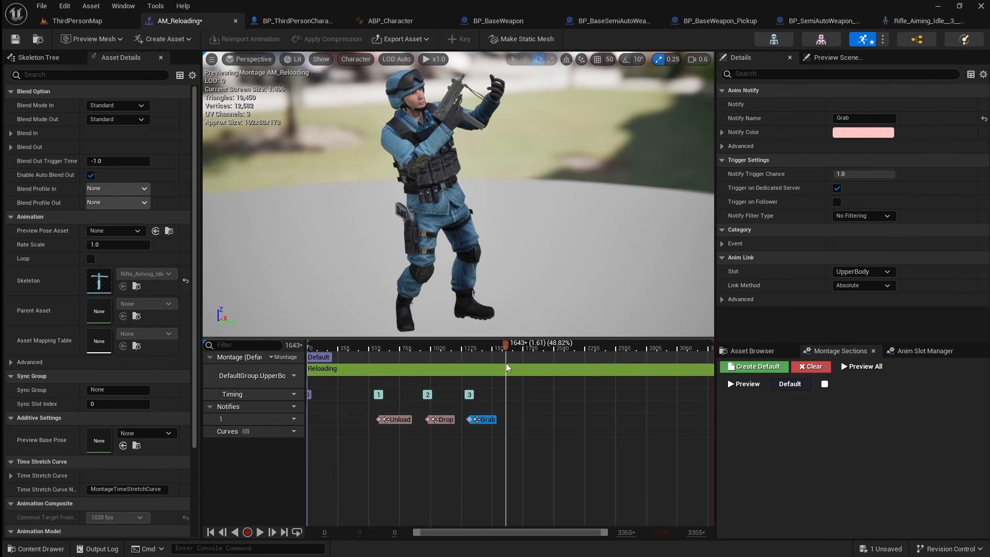
pyautogui.rightClick(520, 417)
pyautogui.moveTo(556, 438)
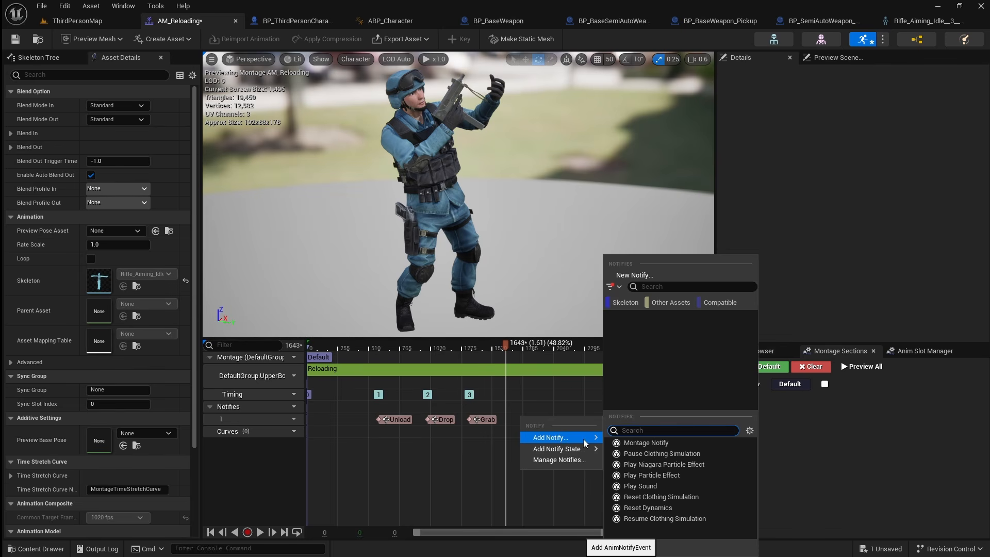
pyautogui.click(647, 442)
pyautogui.click(524, 421)
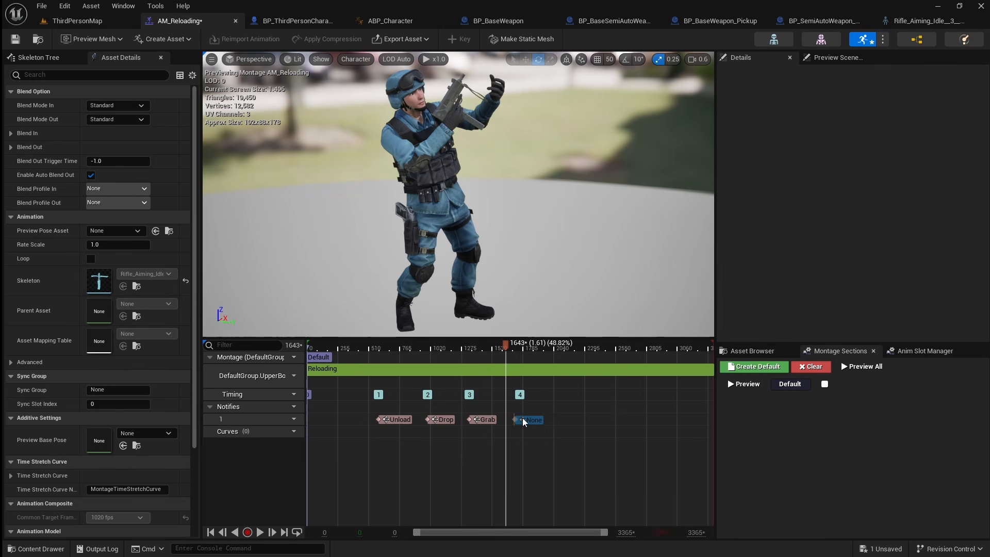
pyautogui.moveTo(518, 420); pyautogui.dragTo(506, 421)
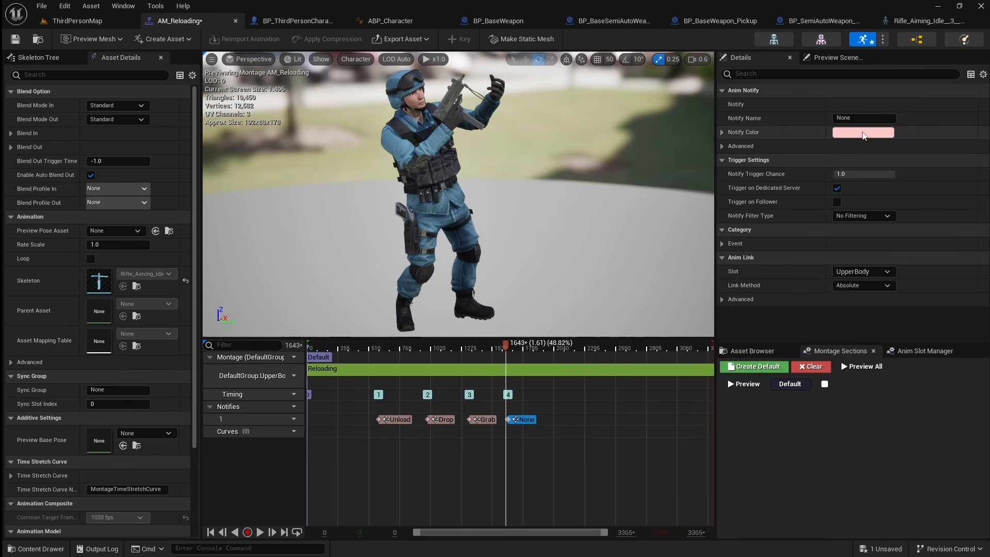
pyautogui.click(864, 118)
pyautogui.write('Load')
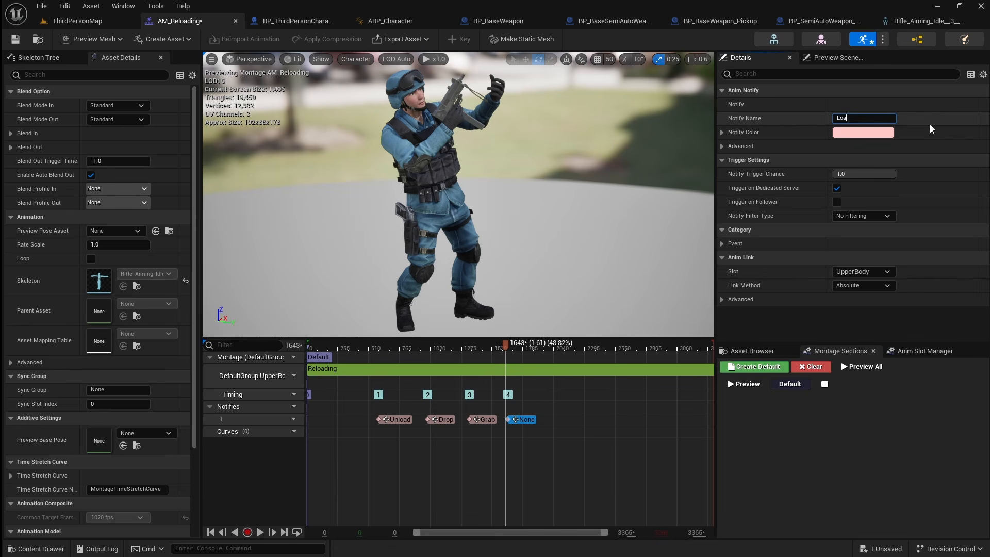
pyautogui.press('Return')
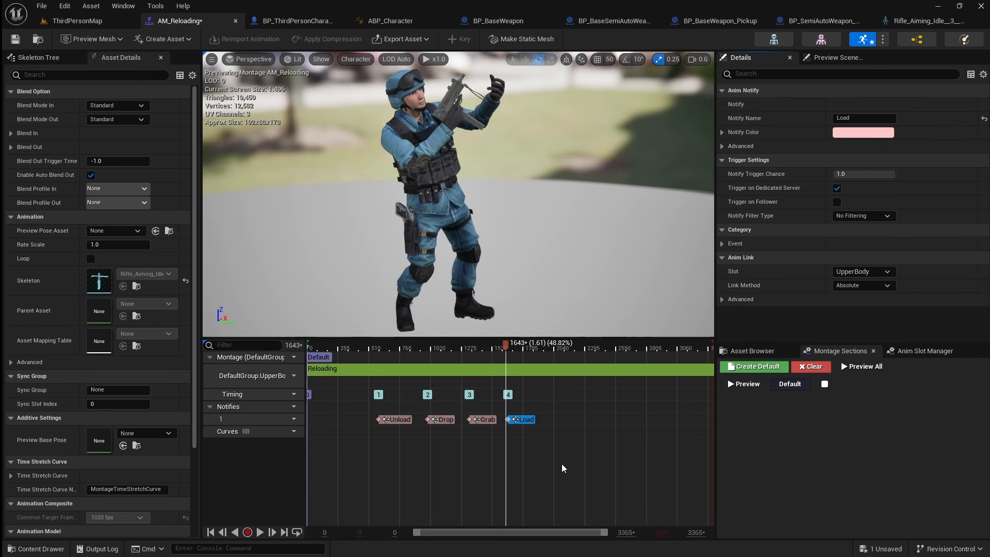
pyautogui.click(15, 38)
# Step: In BP_ThirdPersonCharacter, add a Switch on Name node driven by Play Montage's Notify Name and On Notify Begin outputs
pyautogui.click(298, 20)
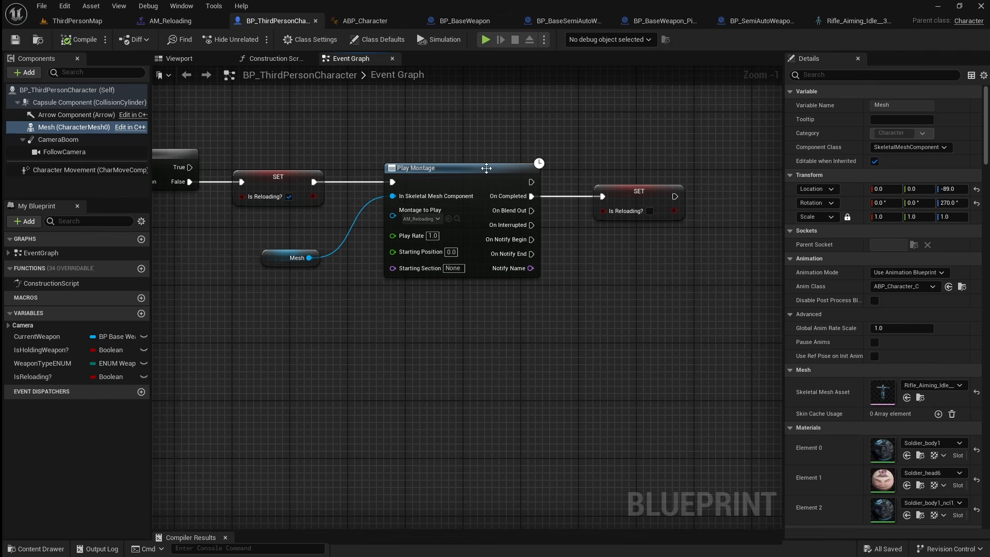
pyautogui.moveTo(609, 259); pyautogui.dragTo(447, 256, button='right')
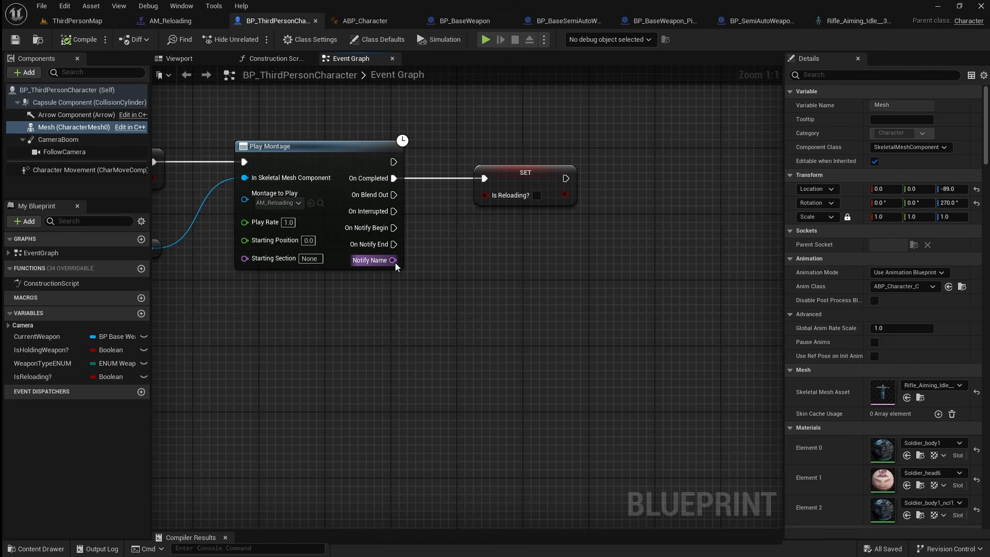
pyautogui.moveTo(393, 260); pyautogui.dragTo(526, 325)
pyautogui.write('switch')
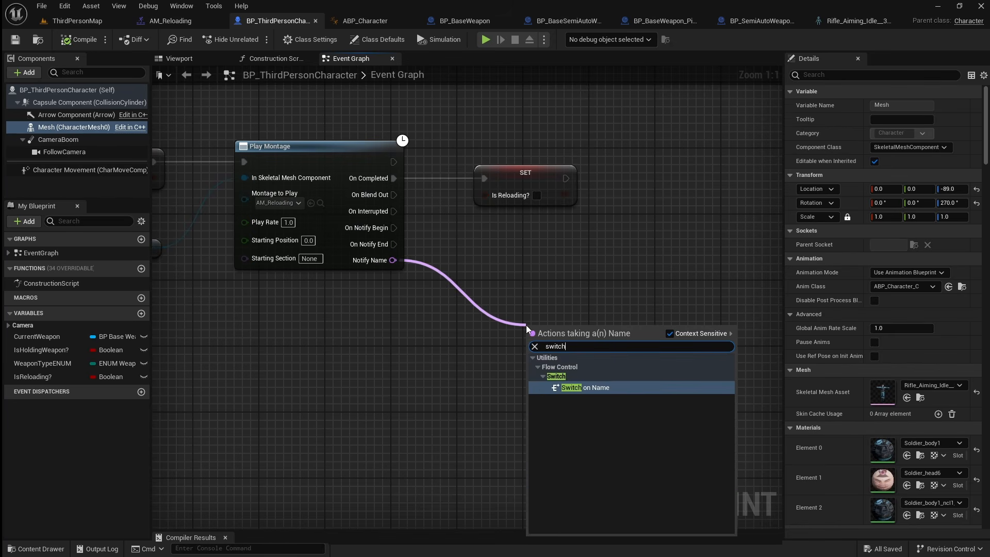
pyautogui.click(627, 388)
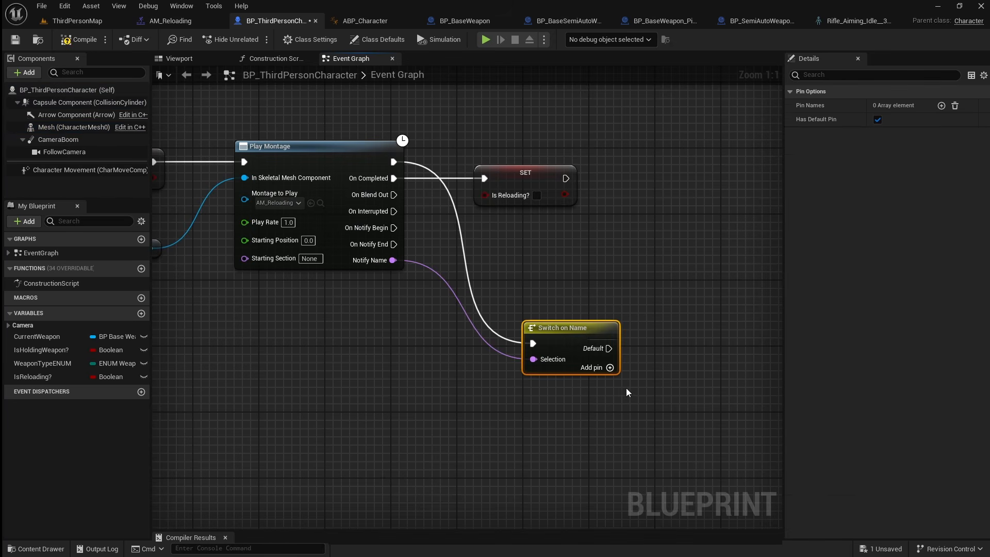
pyautogui.moveTo(552, 329); pyautogui.dragTo(519, 255)
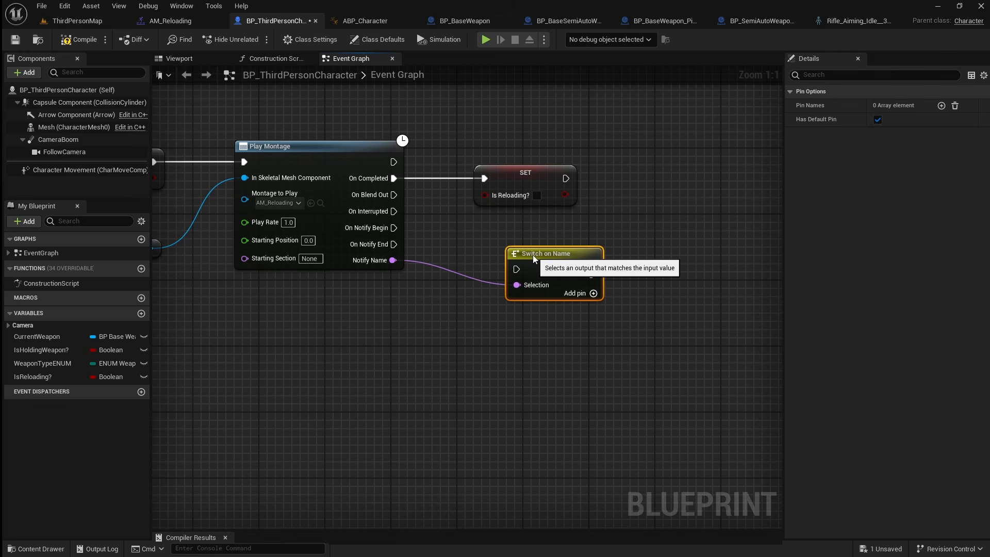
pyautogui.moveTo(394, 228); pyautogui.dragTo(644, 222)
pyautogui.click(684, 309)
# Step: Add four case output pins to the Switch on Name node
pyautogui.moveTo(686, 311); pyautogui.dragTo(369, 313, button='right')
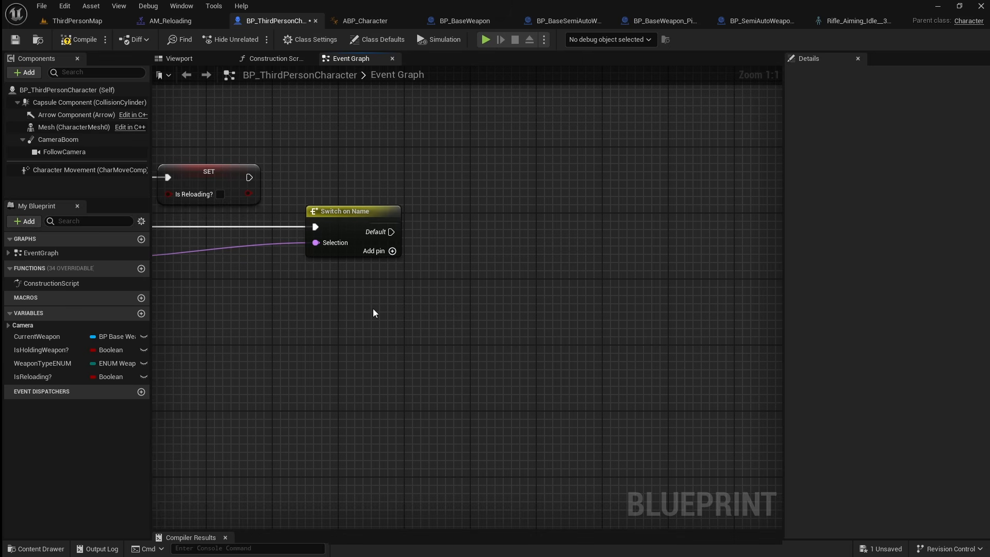
pyautogui.click(391, 251)
pyautogui.click(392, 268)
pyautogui.click(392, 284)
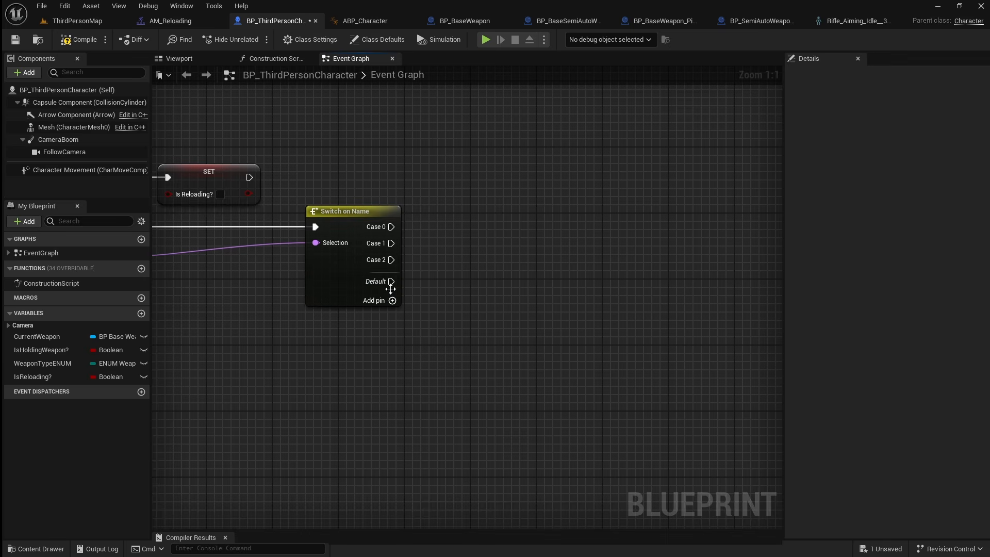
pyautogui.click(392, 301)
# Step: Rename the Switch on Name node's four case pins, in order, to Unload, Drop, Grab and Load
pyautogui.click(330, 211)
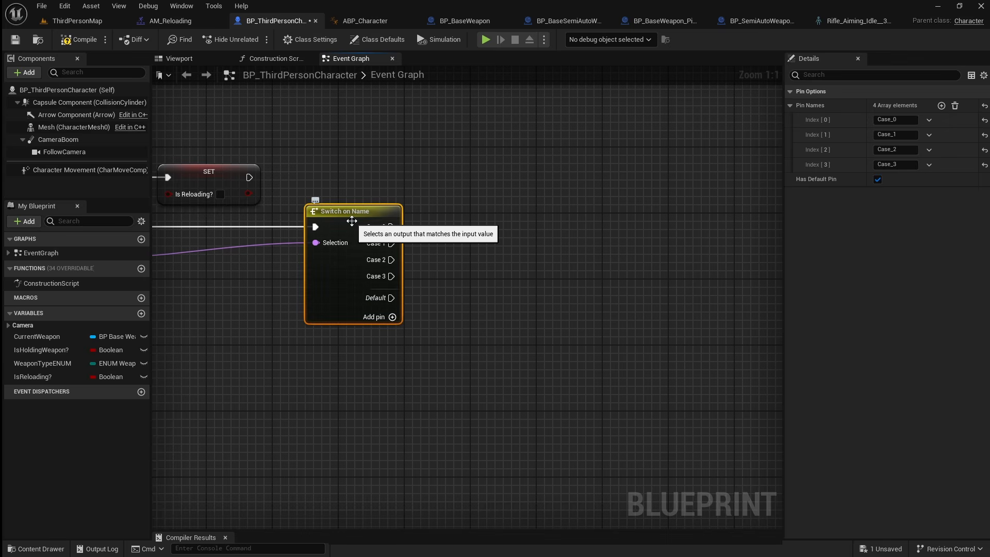
pyautogui.click(876, 120)
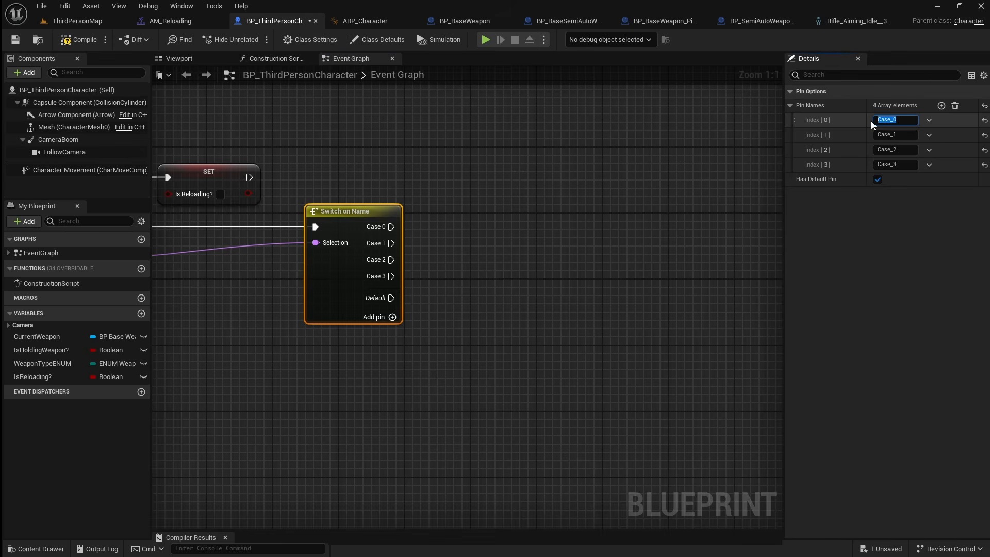
pyautogui.write('Unload')
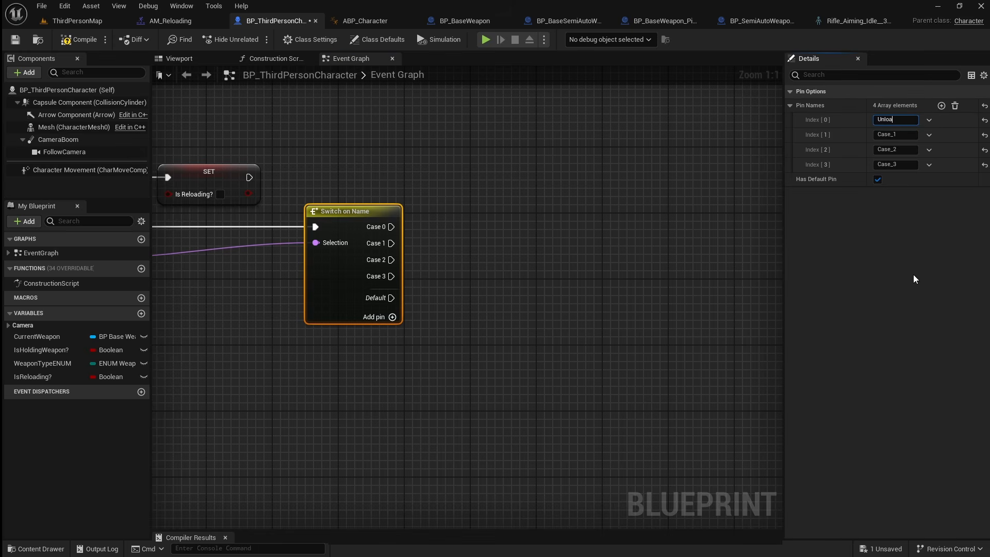
pyautogui.press('Return')
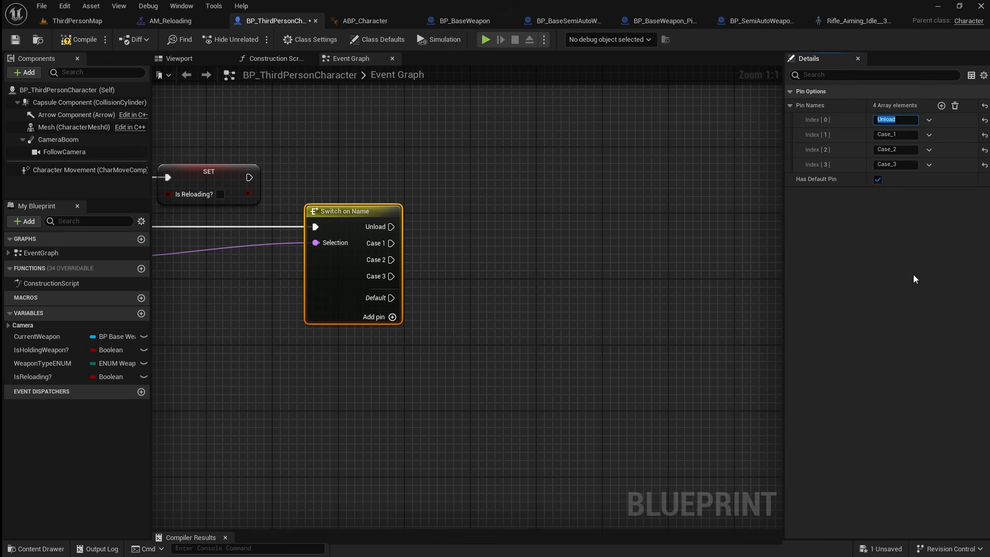
pyautogui.click(896, 135)
pyautogui.write('Drop')
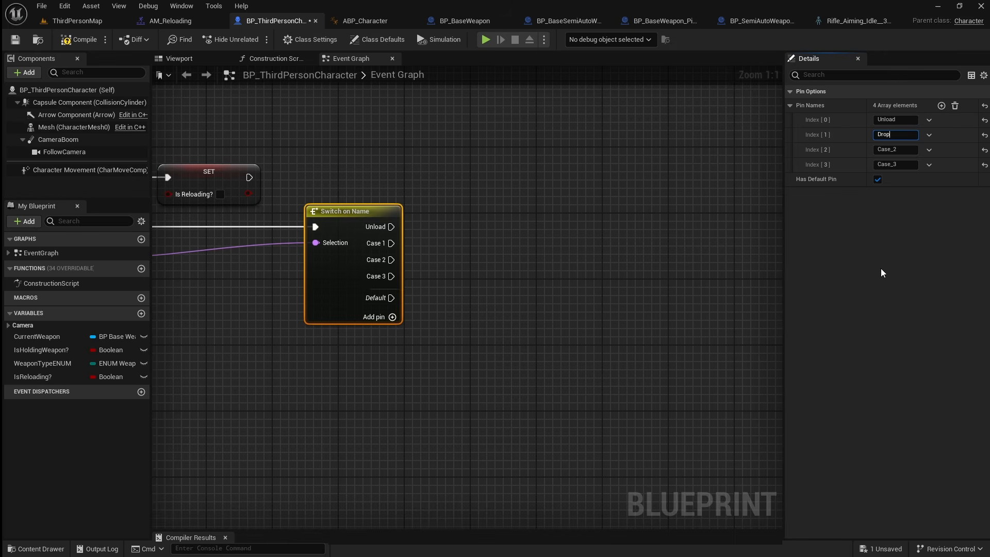
pyautogui.press('Return')
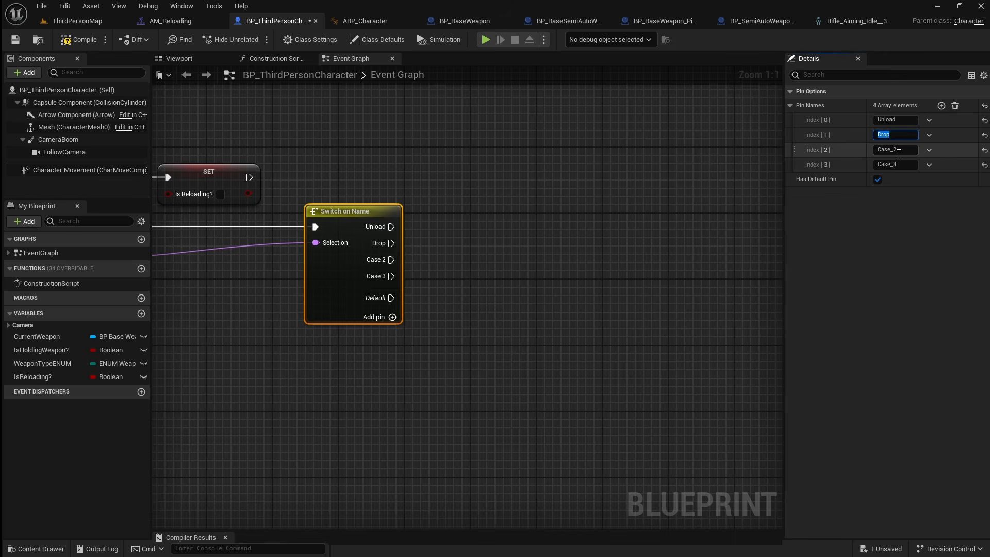
pyautogui.click(894, 150)
pyautogui.write('Grab')
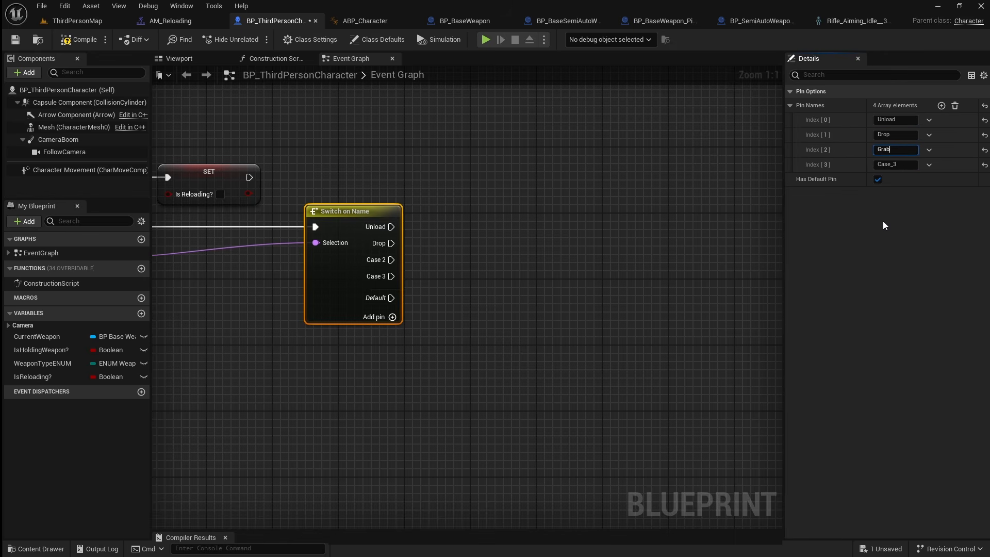
pyautogui.press('Return')
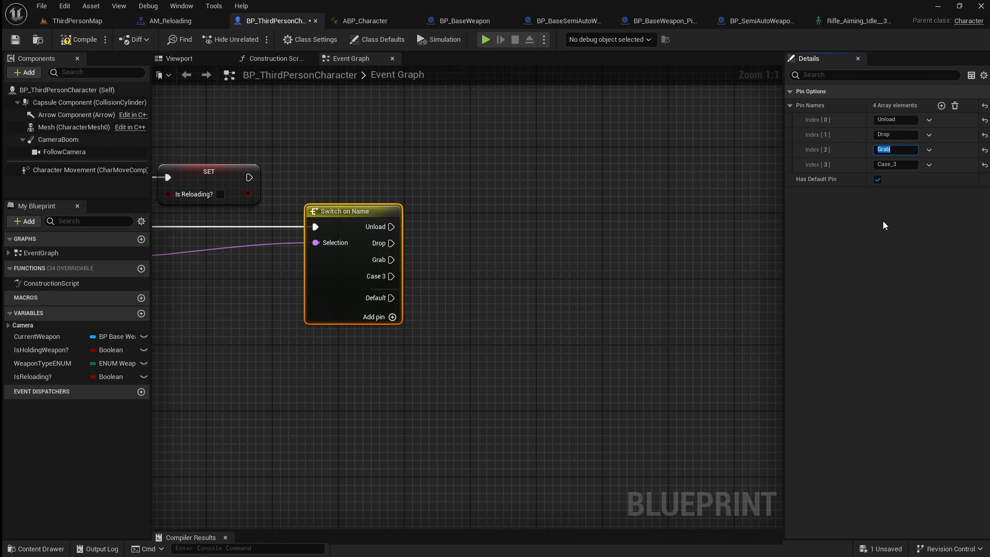
pyautogui.click(896, 164)
pyautogui.write('Load')
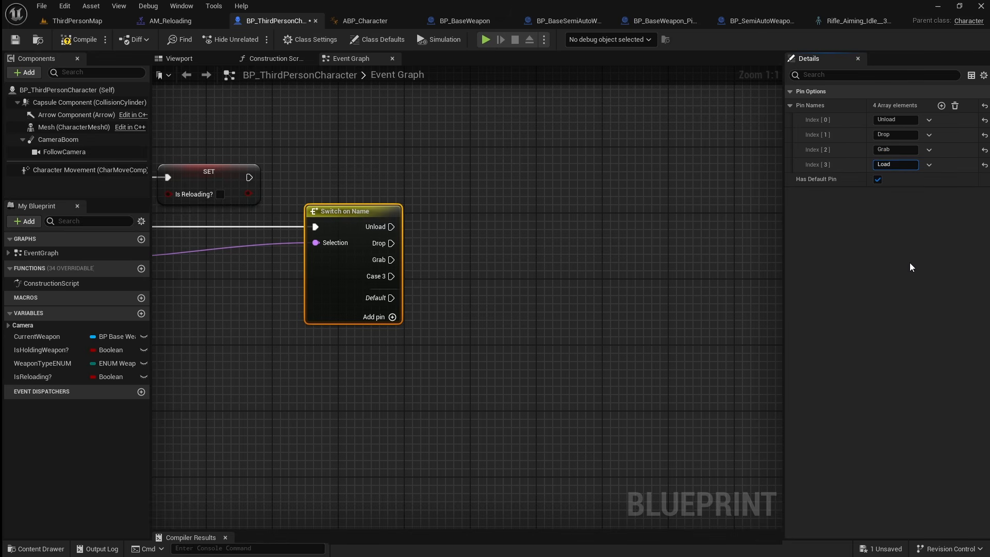
pyautogui.press('Return')
# Step: Add a Print String node to the switch's Unload output and place three duplicates beneath it
pyautogui.moveTo(567, 311); pyautogui.dragTo(570, 254, button='right')
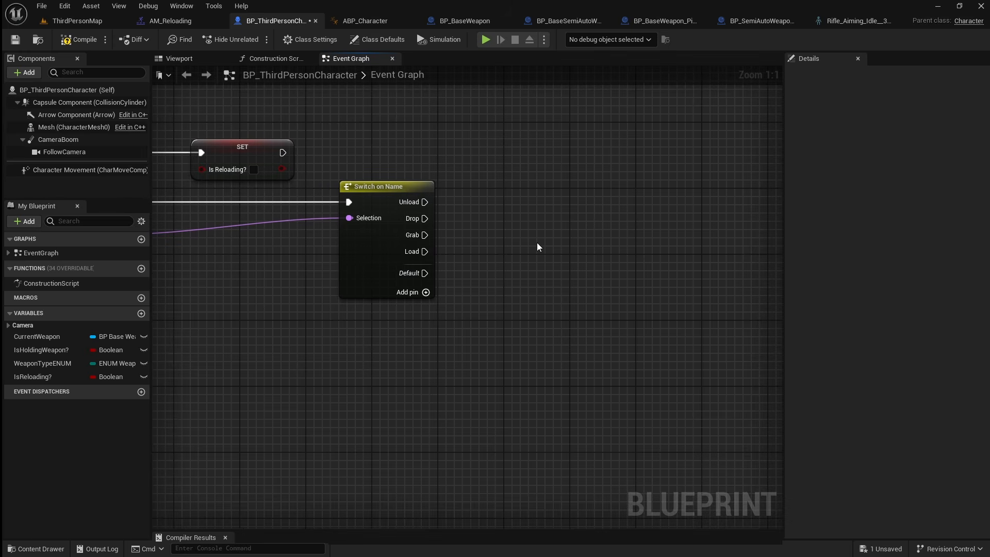
pyautogui.moveTo(425, 201); pyautogui.dragTo(532, 187)
pyautogui.write('print string')
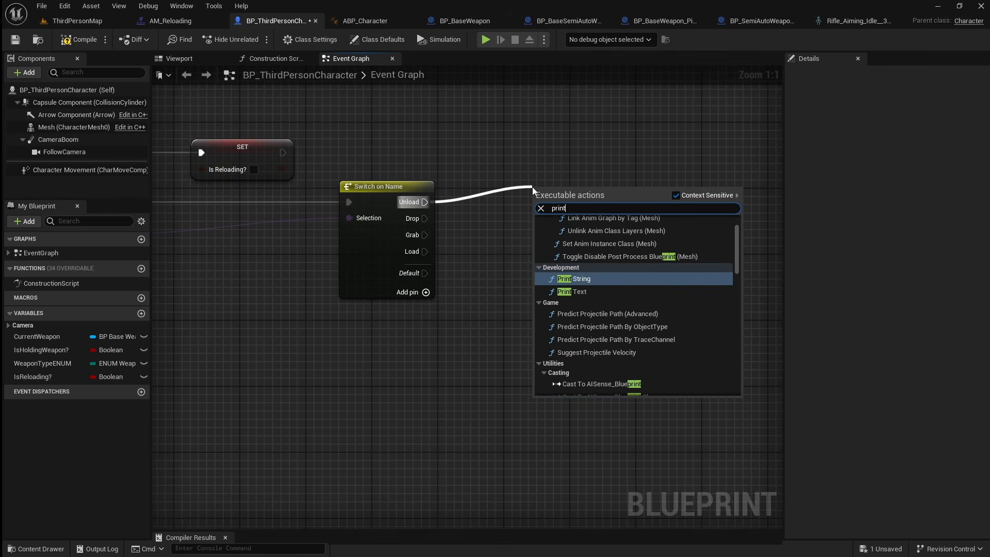
pyautogui.press('Return')
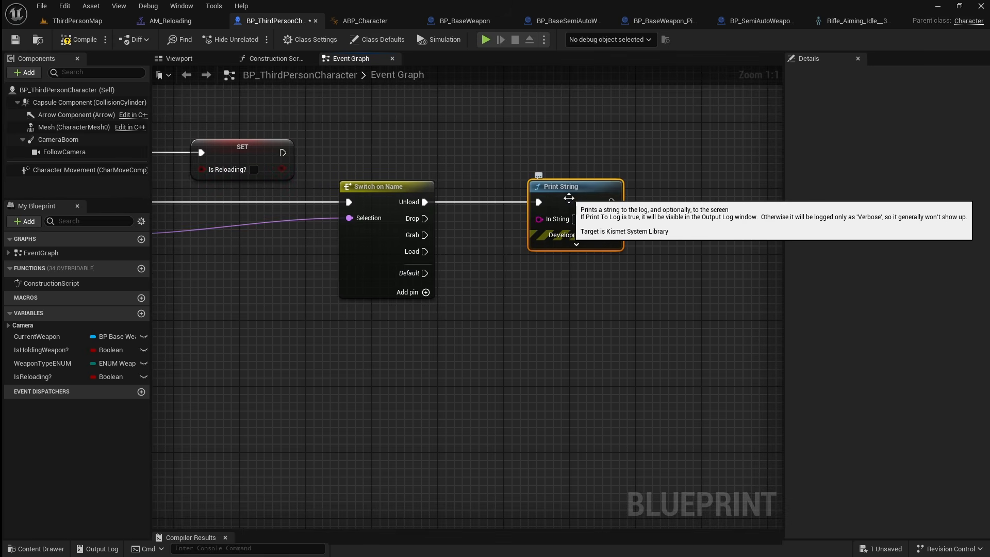
pyautogui.hotkey('ctrl', 'd')
pyautogui.hotkey('ctrl', 'd')
pyautogui.hotkey('ctrl', 'd')
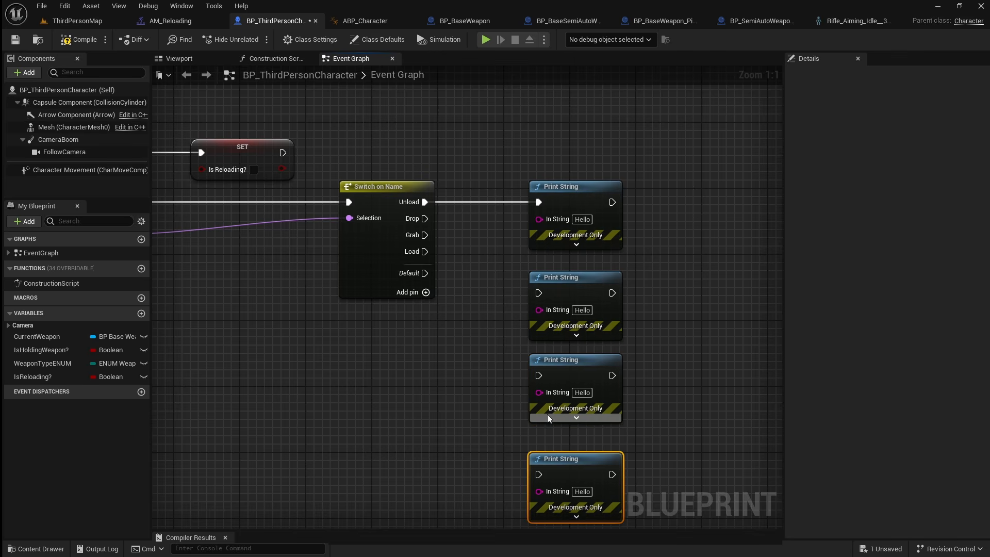
# Step: Set the In String values of the four Print String nodes to 1, 2, 3 and 4 from top to bottom
pyautogui.click(582, 219)
pyautogui.write('1')
pyautogui.click(583, 310)
pyautogui.write('2')
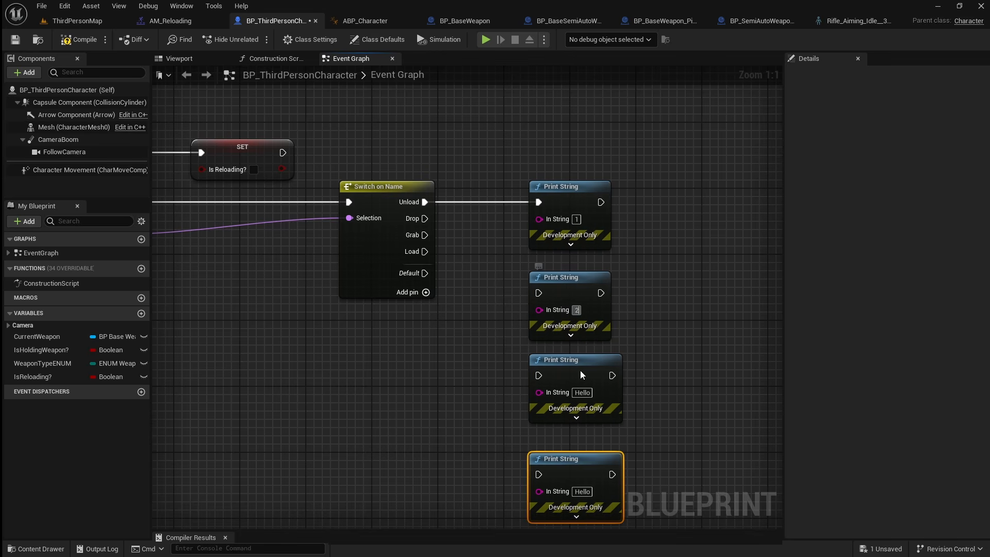
pyautogui.click(582, 392)
pyautogui.write('3')
pyautogui.click(584, 492)
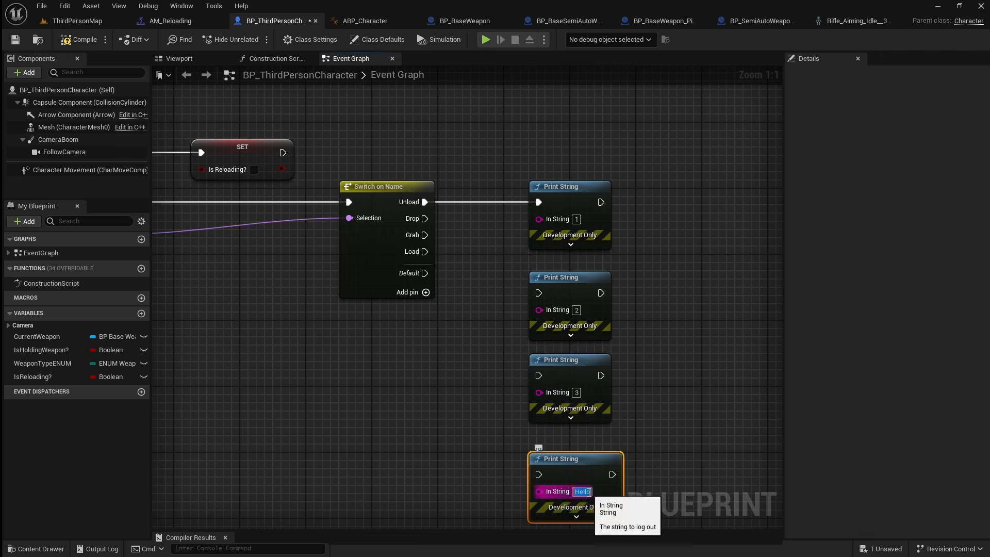
pyautogui.write('4')
# Step: Connect the switch's Drop, Grab and Load outputs to the Print String nodes 2, 3 and 4 respectively
pyautogui.moveTo(541, 474); pyautogui.dragTo(539, 376)
pyautogui.moveTo(540, 294); pyautogui.dragTo(424, 219)
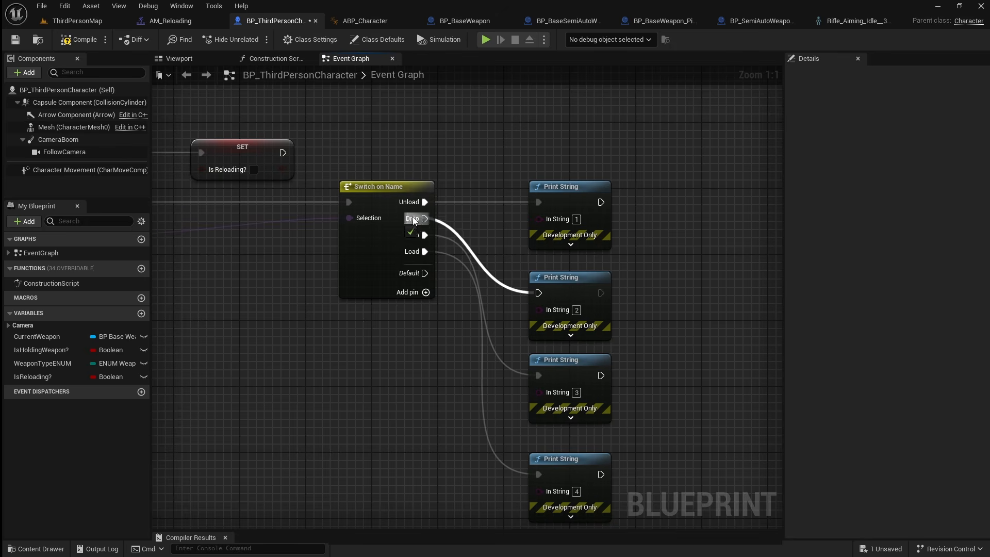
pyautogui.moveTo(519, 143); pyautogui.dragTo(489, 94, button='right')
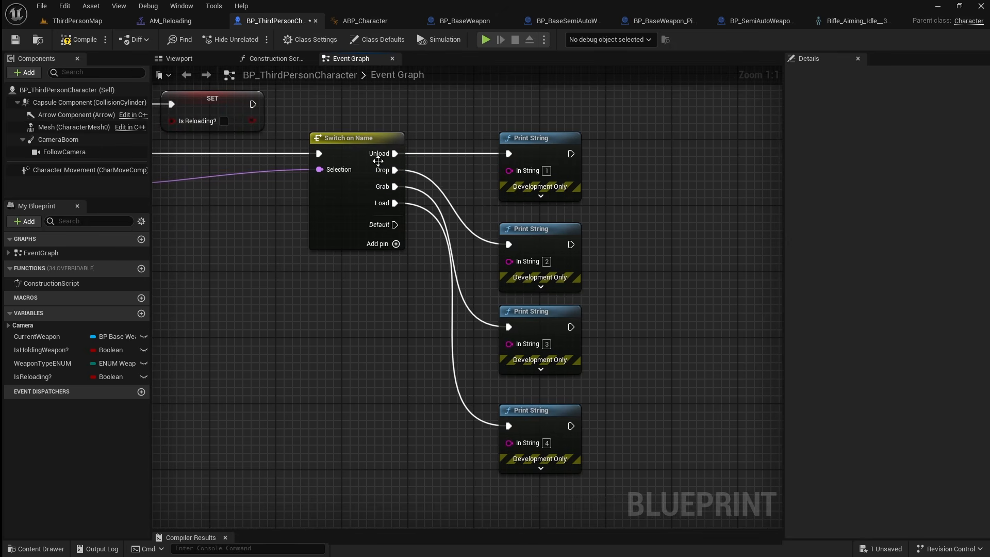
# Step: Play-test ThirdPersonMap, trigger the reload twice to check the order of the printed notify numbers, and stop the session
pyautogui.click(106, 25)
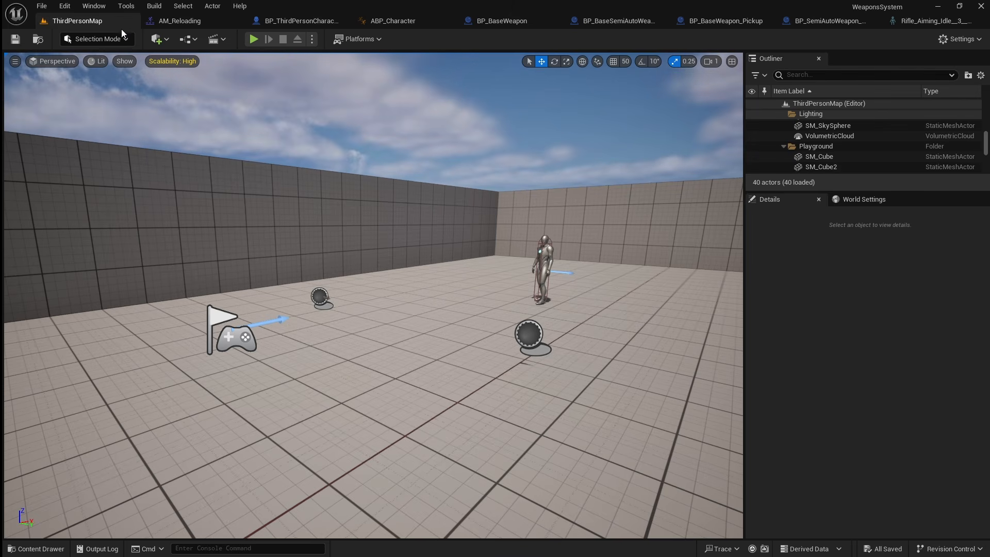
pyautogui.click(253, 39)
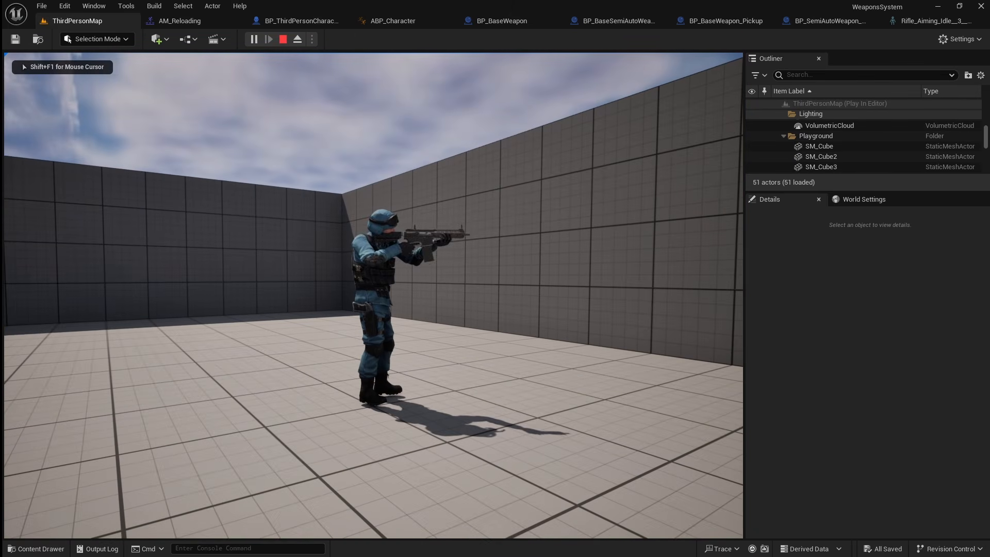
pyautogui.press('r')
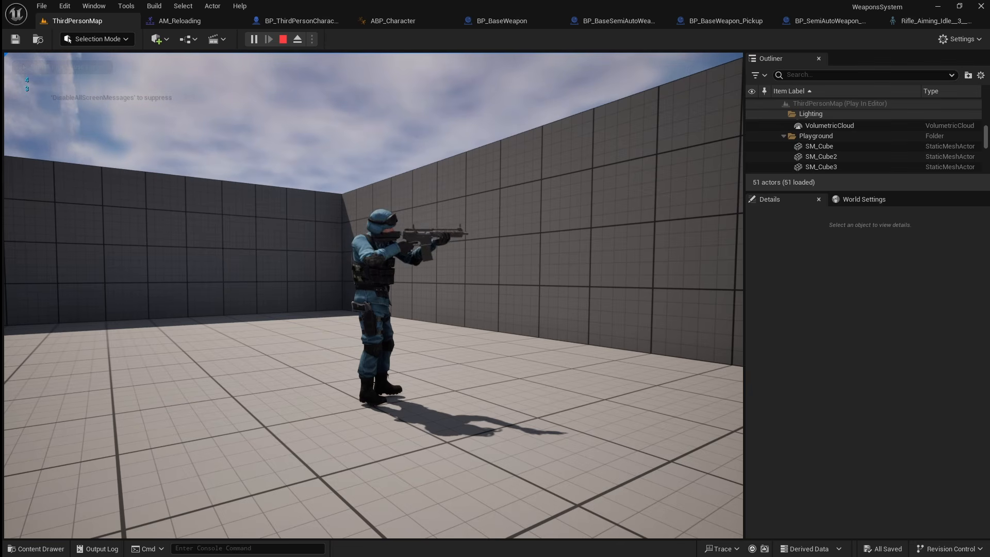
pyautogui.press('r')
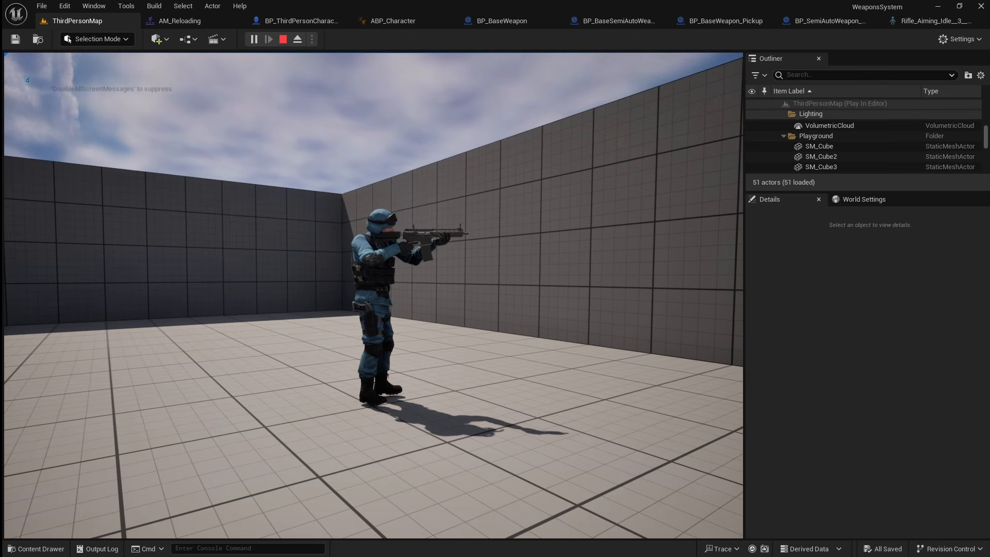
pyautogui.press('Escape')
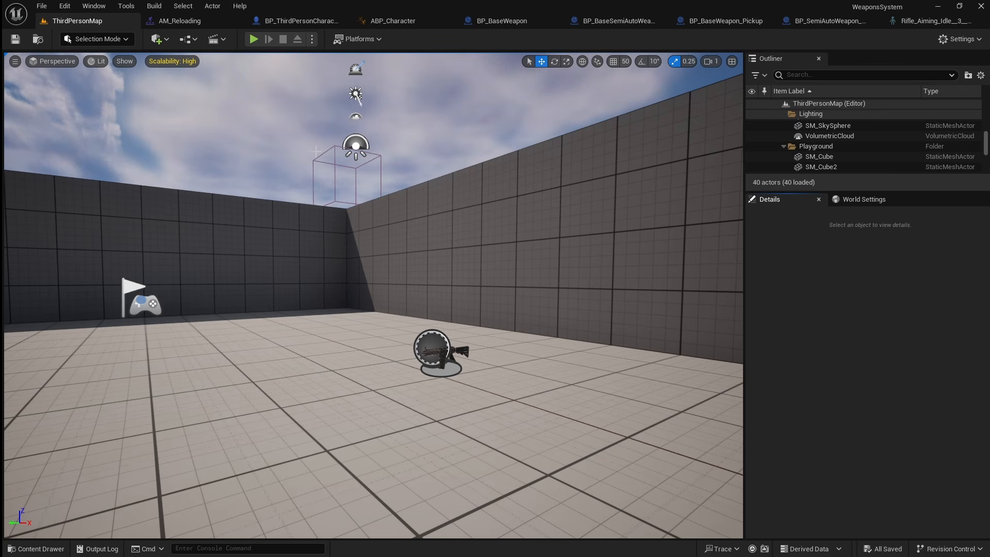
# Step: Delete the four Print String nodes connected to the Switch on Name node in BP_ThirdPersonCharacter's event graph
pyautogui.click(317, 26)
pyautogui.moveTo(478, 122); pyautogui.dragTo(606, 484)
pyautogui.press('Delete')
pyautogui.moveTo(639, 333); pyautogui.dragTo(608, 411, button='right')
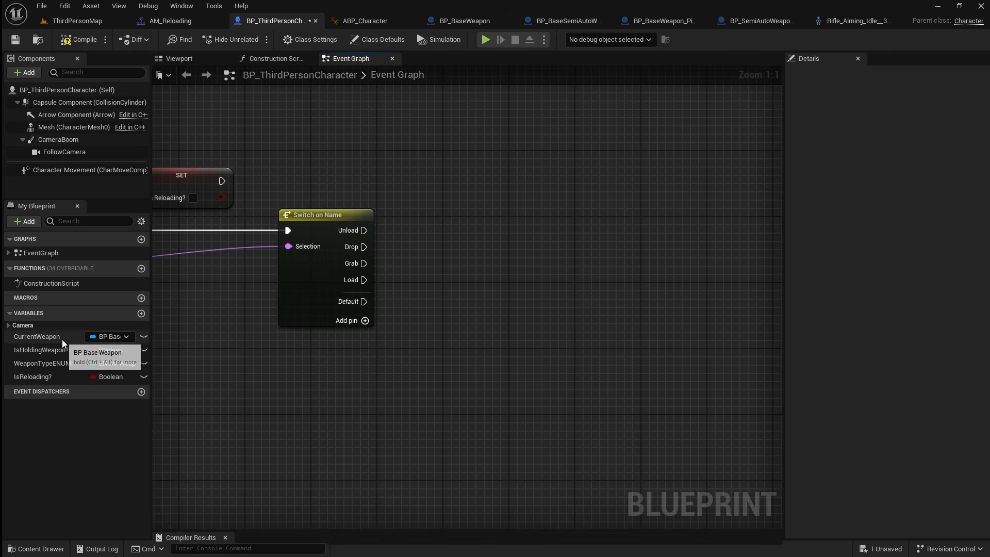
# Step: Add a Get CurrentWeapon node beside the switch, get its Mag component from it, and align the two nodes
pyautogui.moveTo(62, 338); pyautogui.dragTo(486, 275)
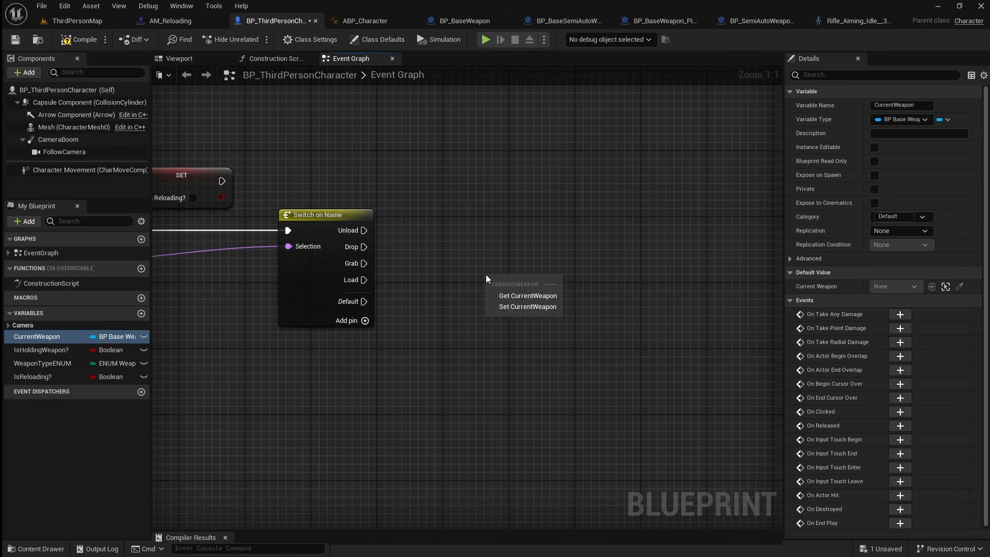
pyautogui.click(529, 295)
pyautogui.moveTo(609, 292); pyautogui.dragTo(519, 299, button='right')
pyautogui.moveTo(454, 292); pyautogui.dragTo(522, 269)
pyautogui.write('get mag')
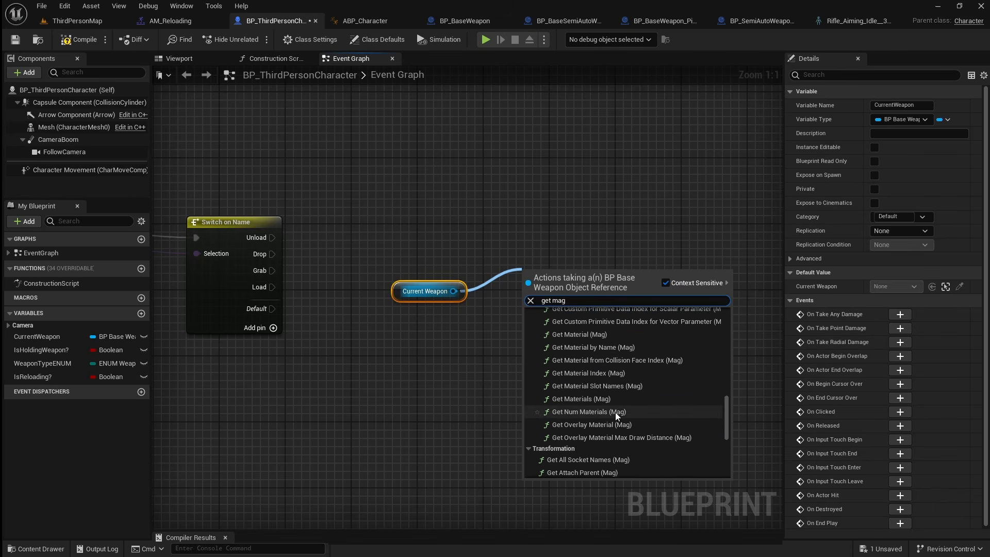
pyautogui.scroll(-5, 615, 413)
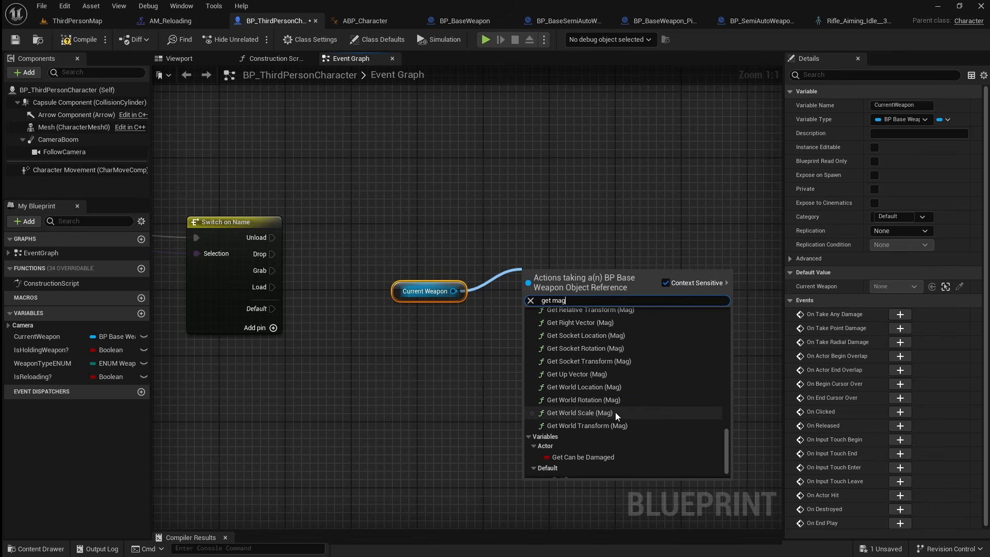
pyautogui.click(608, 469)
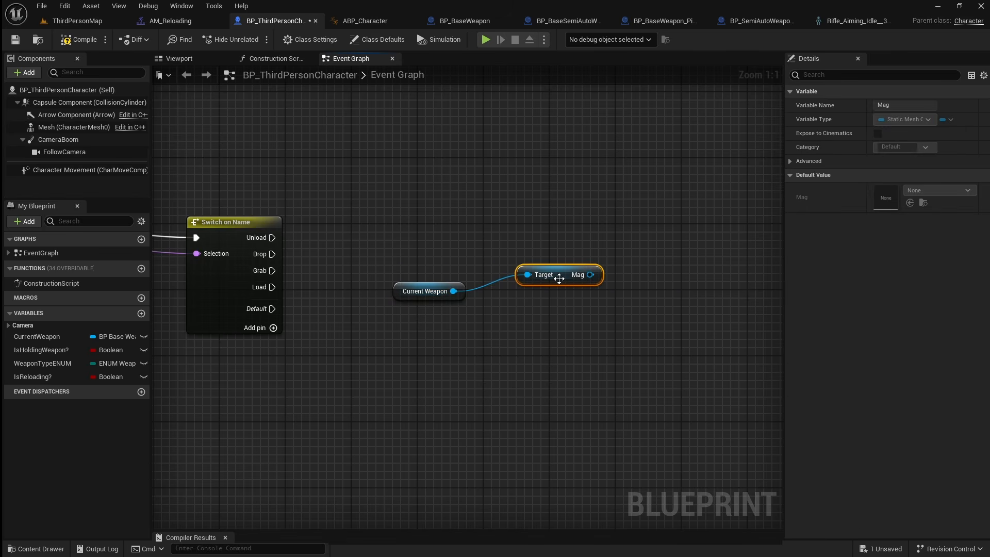
pyautogui.click(611, 335)
pyautogui.moveTo(611, 335); pyautogui.dragTo(500, 305, button='right')
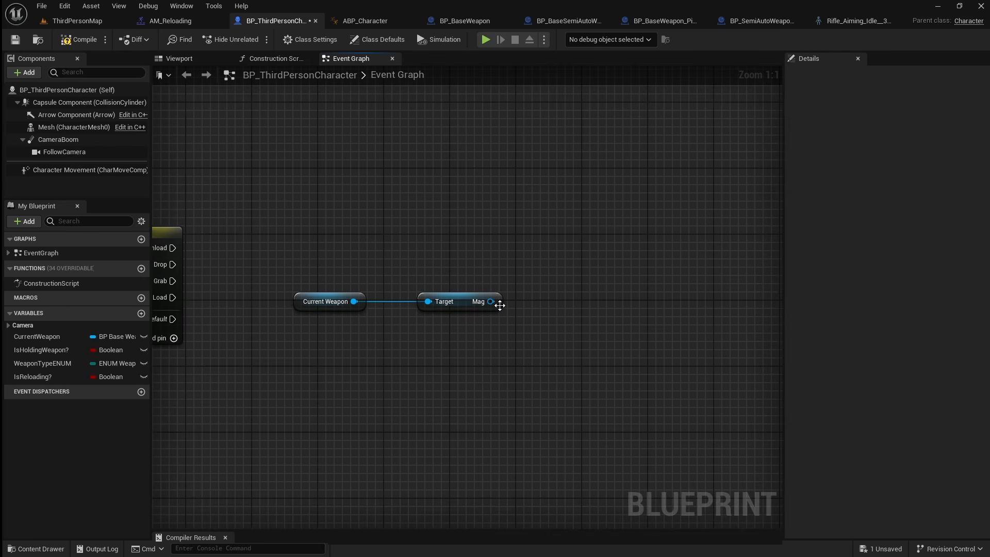
# Step: Add a Set Visibility node targeting Mag and connect the switch's Unload output to its execution input
pyautogui.moveTo(500, 305); pyautogui.dragTo(580, 250)
pyautogui.write('set visi')
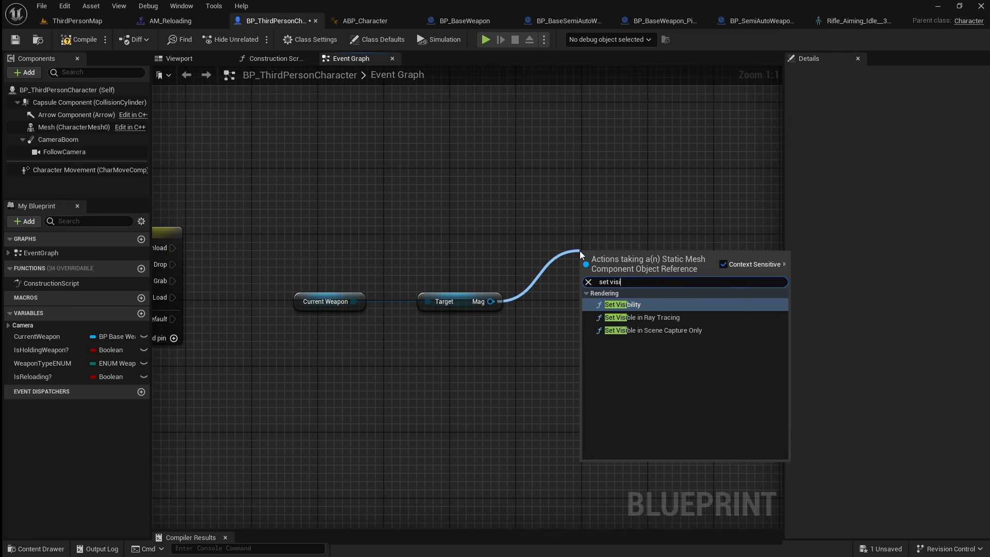
pyautogui.moveTo(642, 303); pyautogui.dragTo(624, 269)
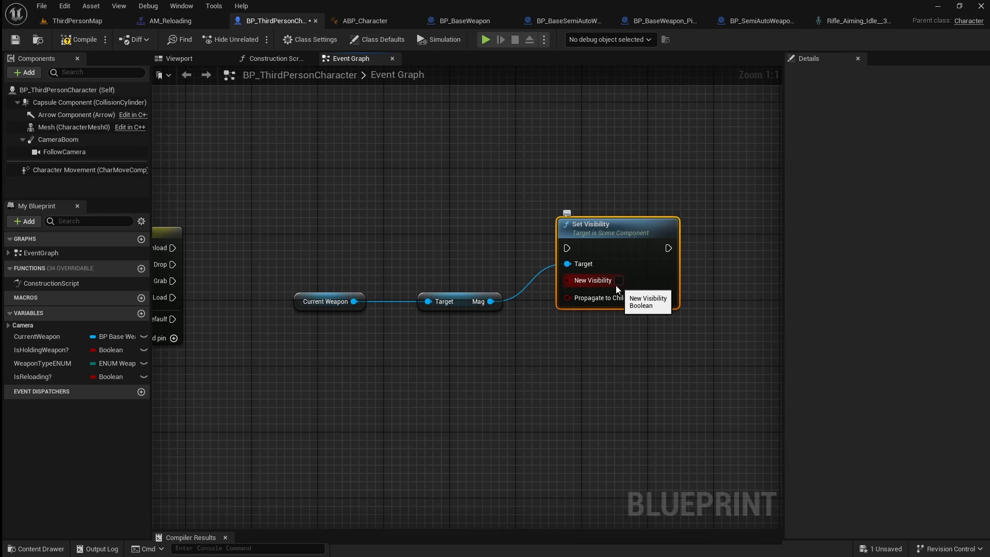
pyautogui.moveTo(172, 248); pyautogui.dragTo(567, 248)
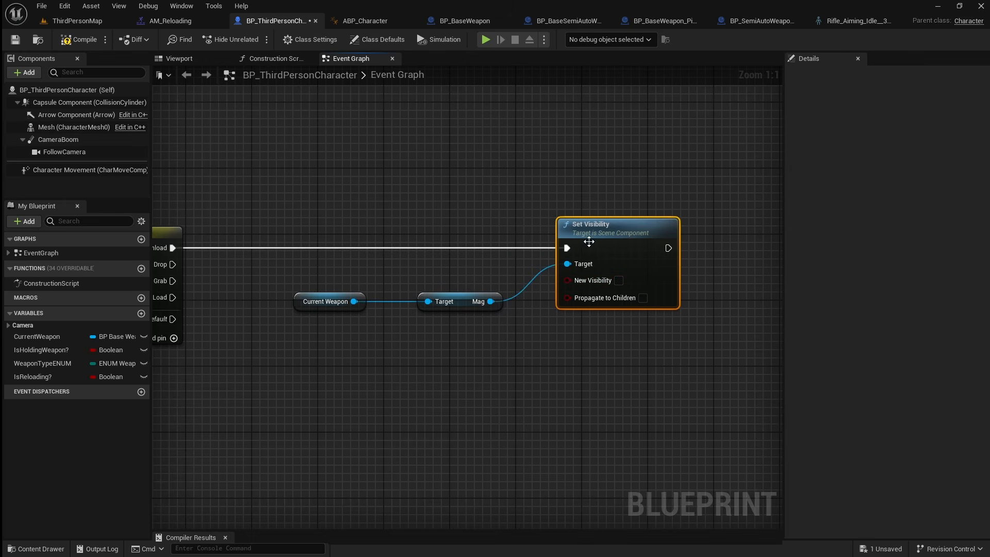
pyautogui.moveTo(570, 243); pyautogui.dragTo(594, 187, button='right')
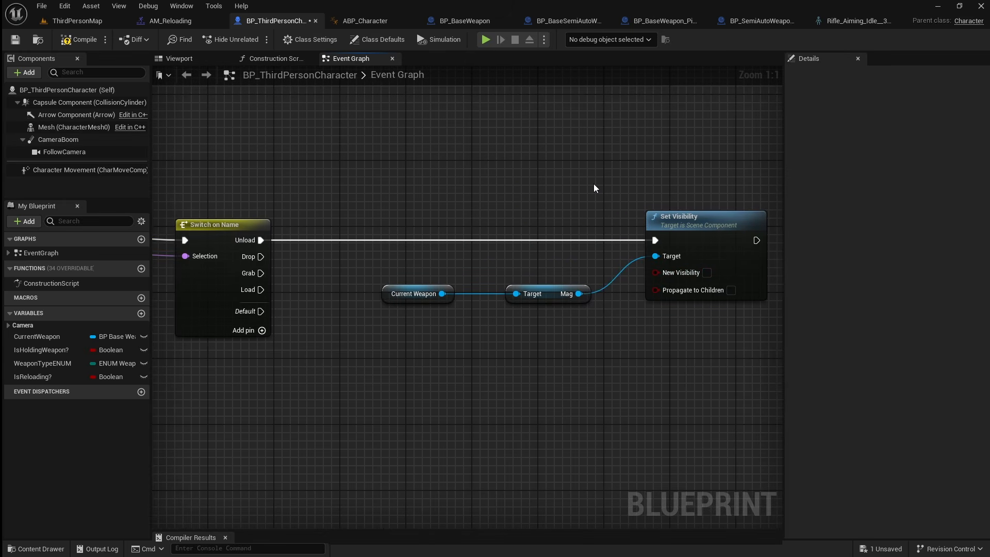
# Step: Compile the character blueprint, play-test the reload in ThirdPersonMap to check the magazine's visibility, and stop the session
pyautogui.click(78, 40)
pyautogui.click(82, 22)
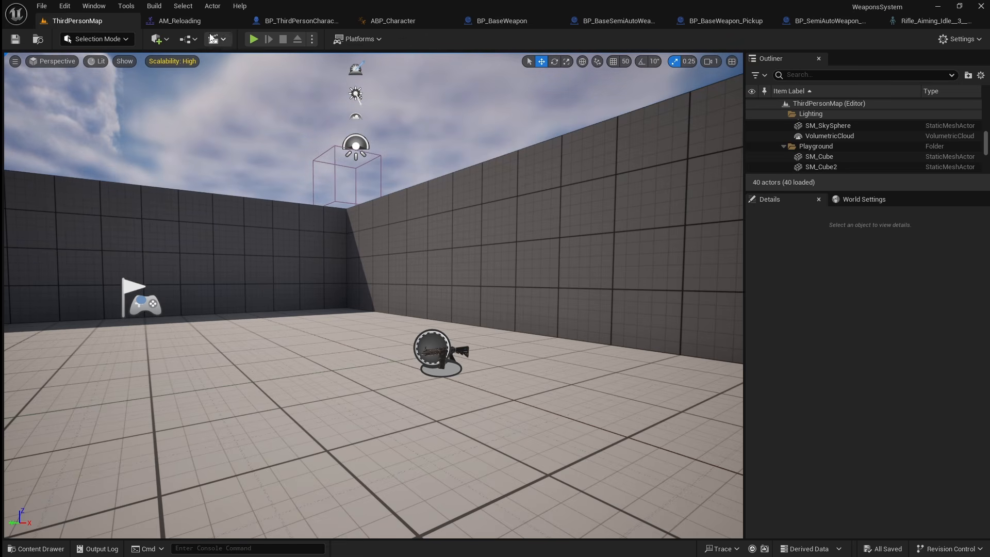
pyautogui.click(249, 39)
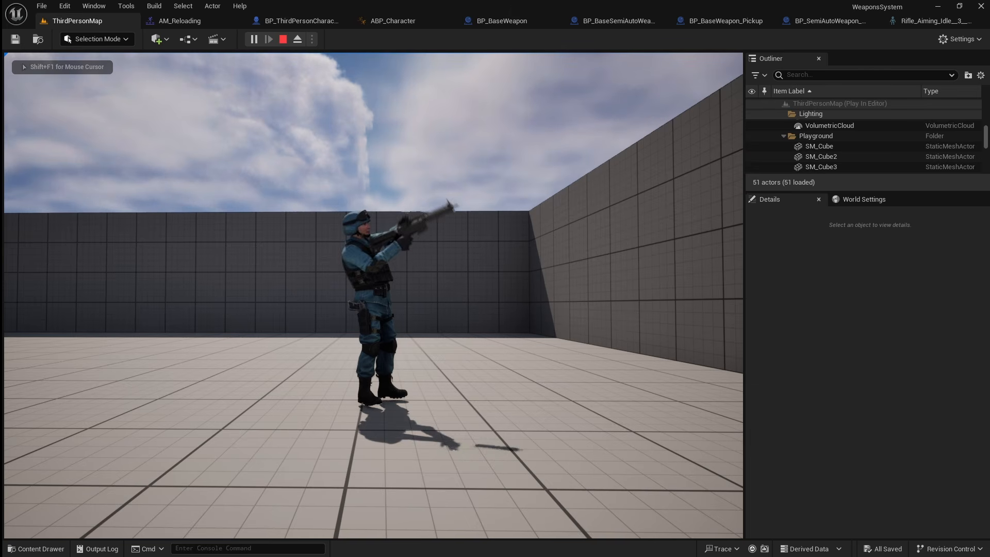
pyautogui.press('Escape')
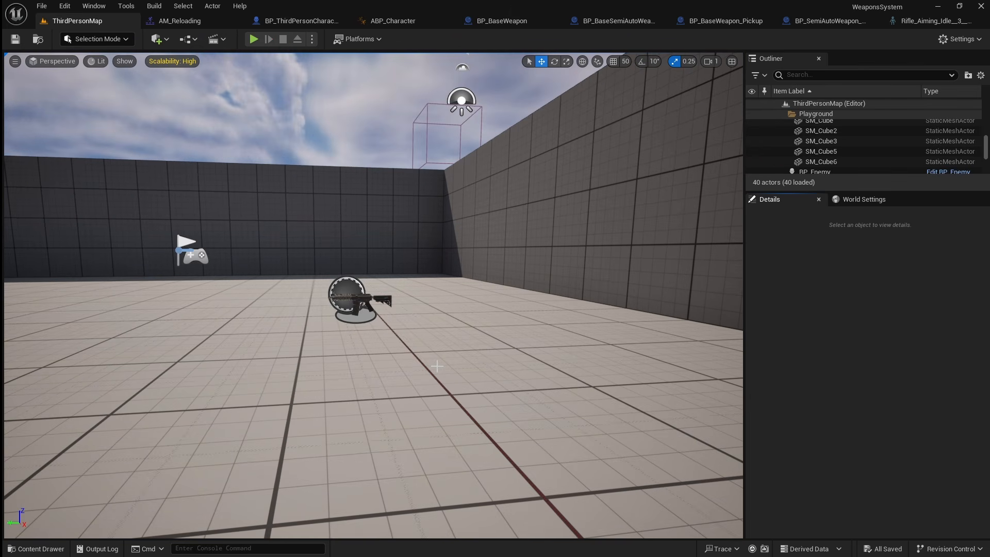
# Step: Create a folder named Magazines inside Content/Tutorial/Blueprints
pyautogui.click(47, 549)
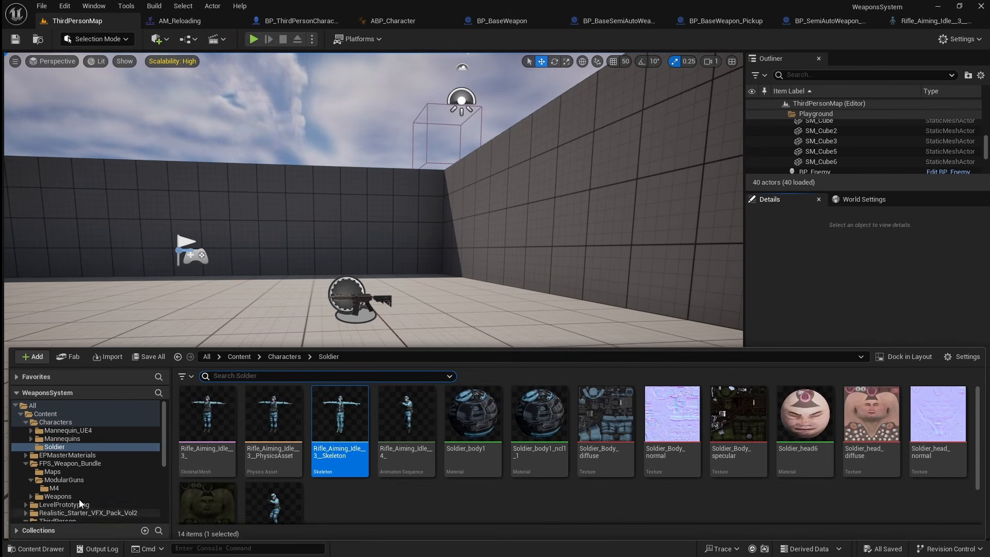
pyautogui.click(89, 481)
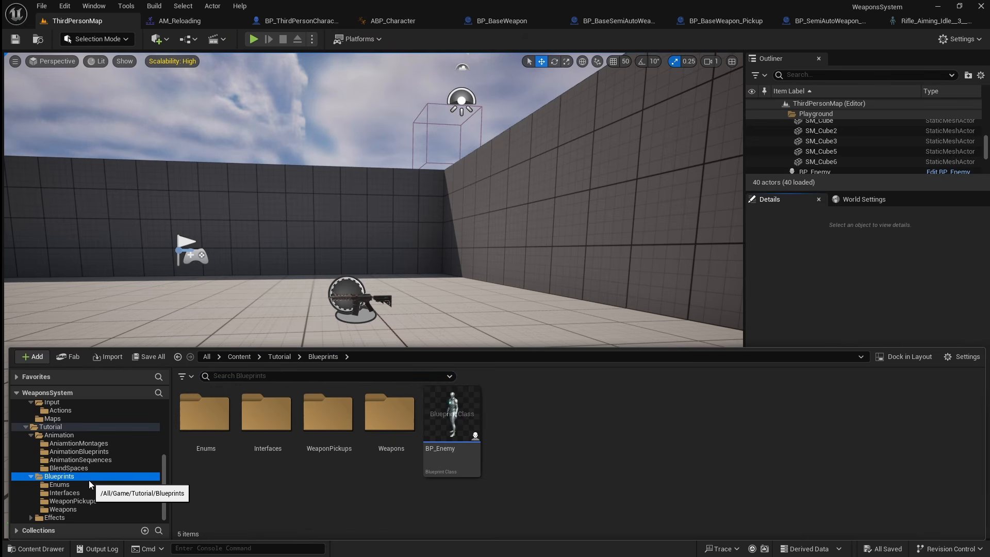
pyautogui.rightClick(543, 481)
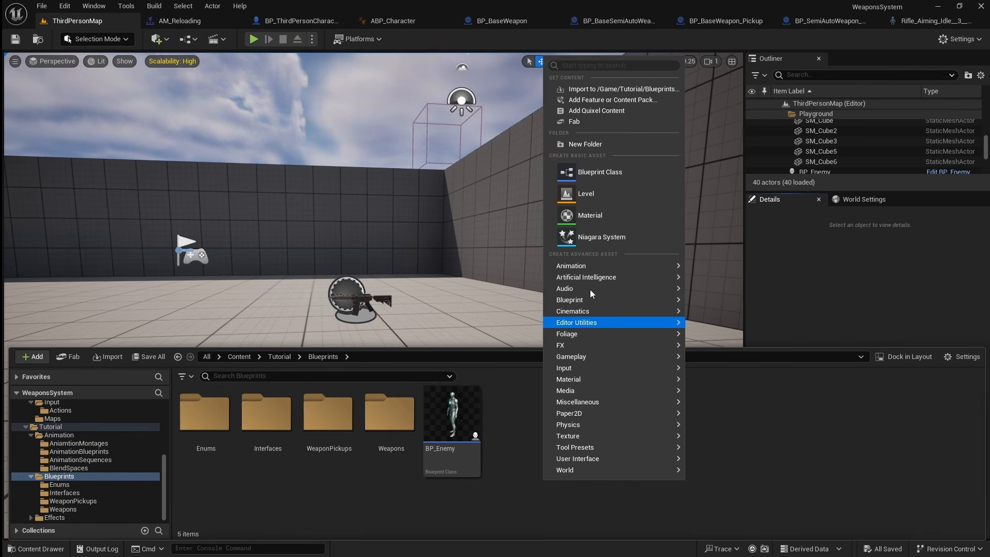
pyautogui.click(621, 143)
pyautogui.write('M')
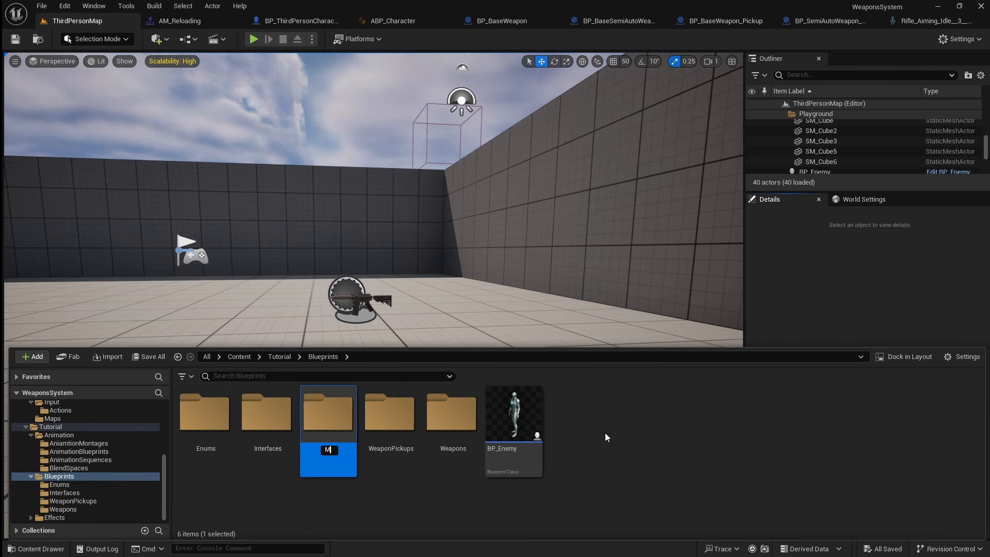
pyautogui.write('aga')
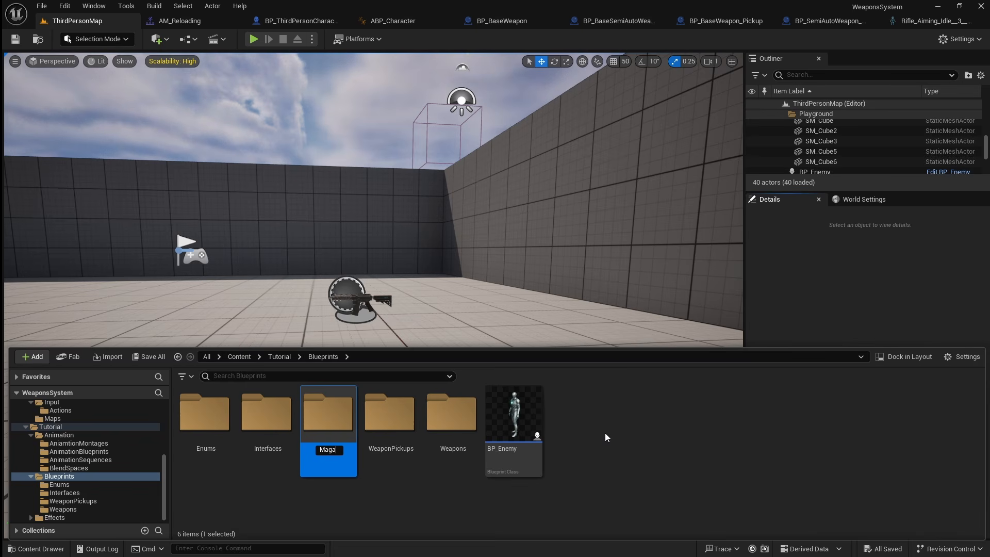
pyautogui.write('zines')
pyautogui.press('Return')
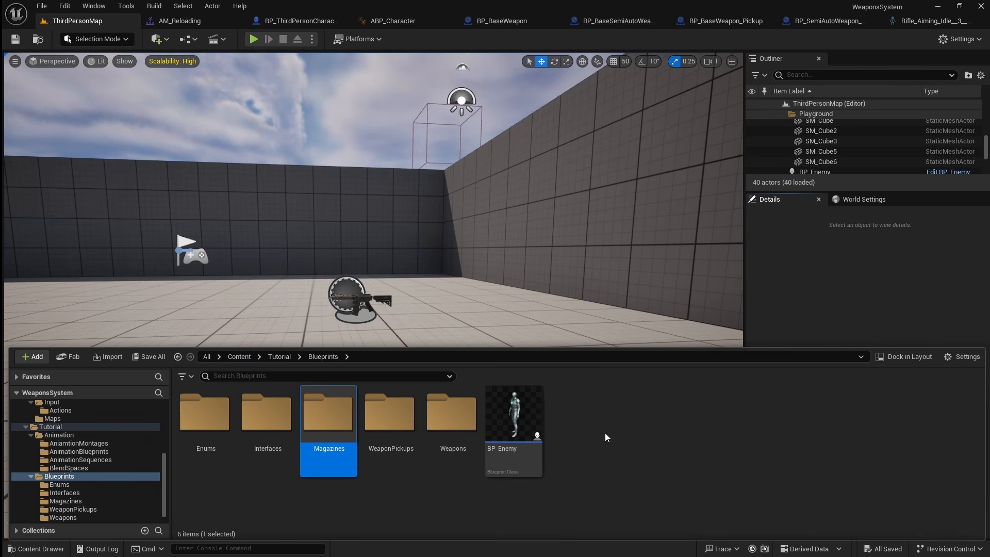
# Step: Create a subfolder named HeldMags inside the Magazines folder
pyautogui.doubleClick(333, 438)
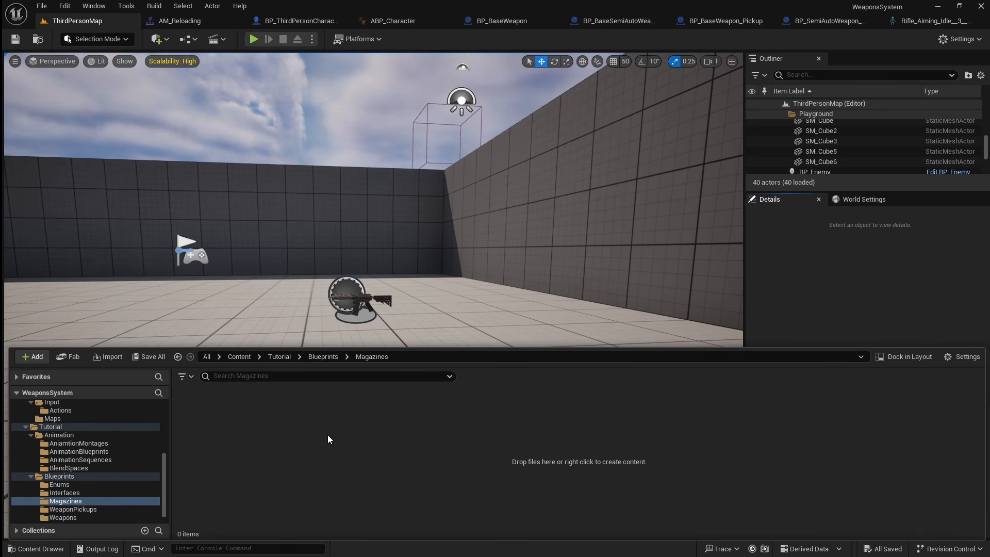
pyautogui.rightClick(212, 445)
pyautogui.click(315, 109)
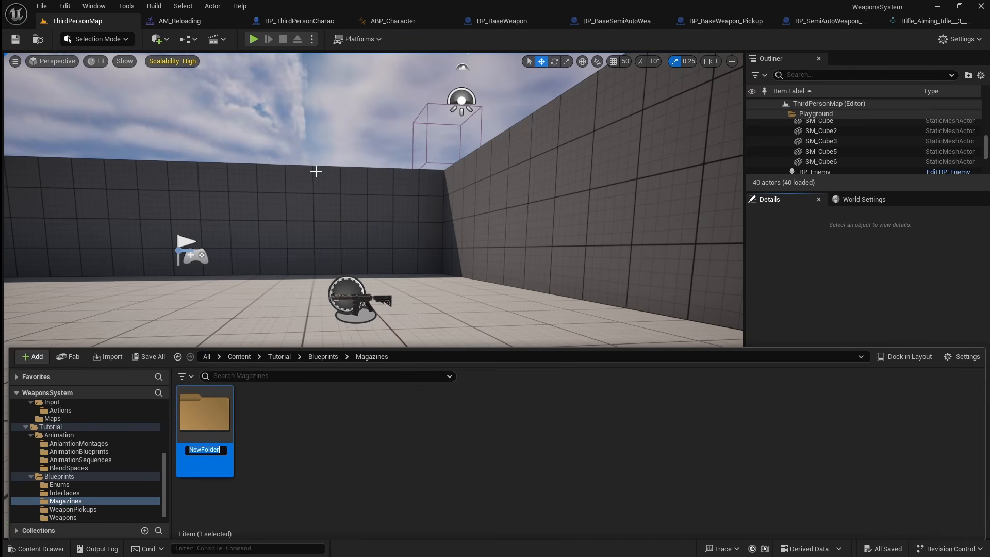
pyautogui.write('Held')
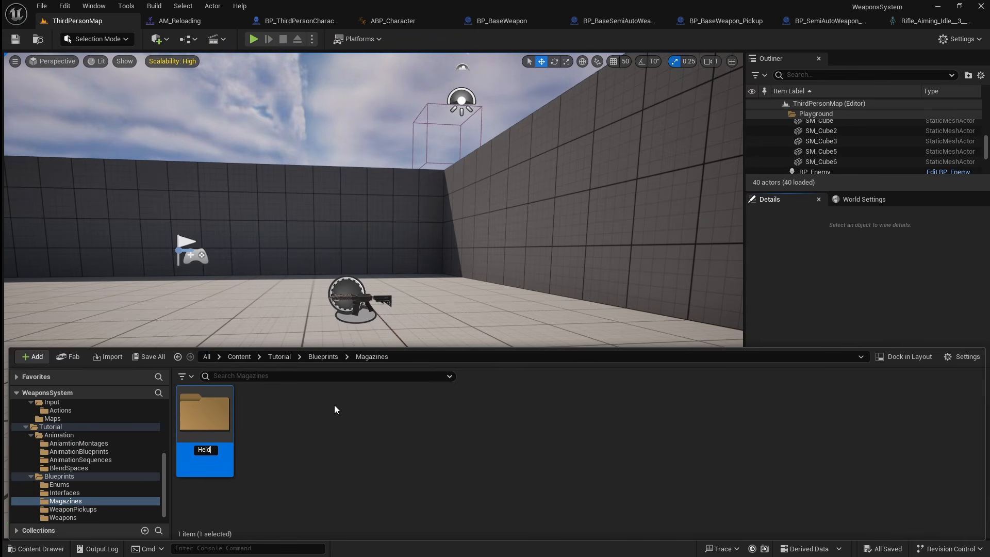
pyautogui.write('Mags')
pyautogui.press('Return')
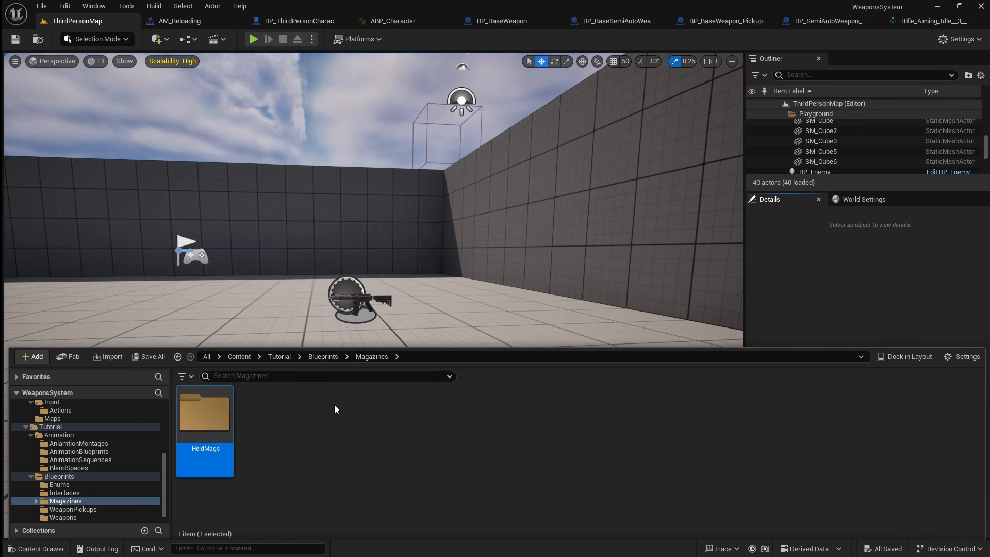
# Step: Create an Actor blueprint class named BP_BaseHeldMag inside the HeldMags folder
pyautogui.doubleClick(229, 424)
pyautogui.rightClick(226, 430)
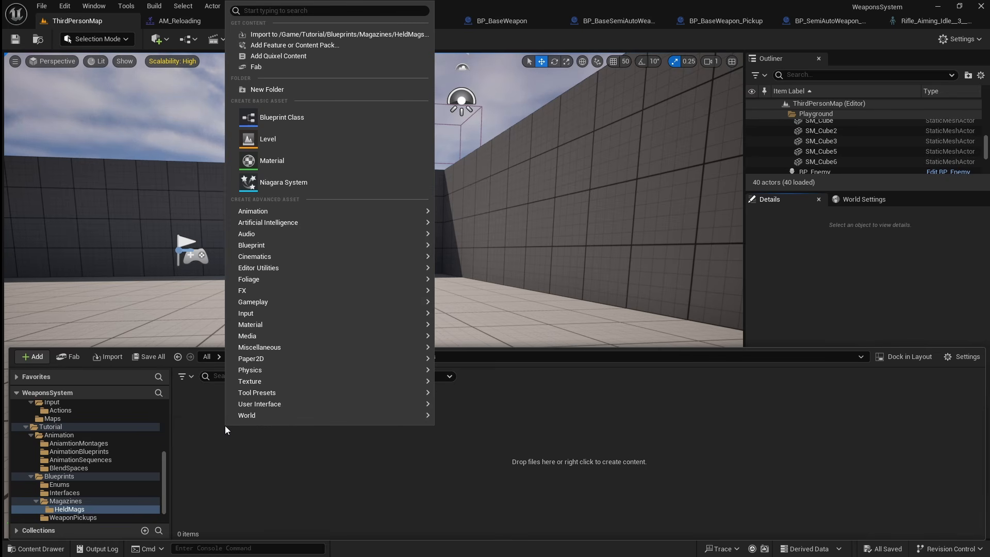
pyautogui.click(345, 124)
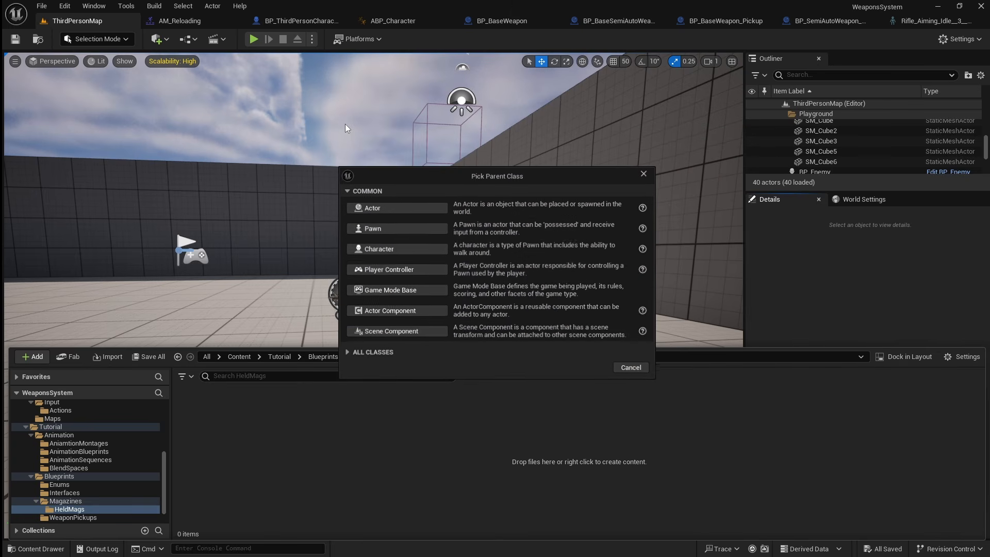
pyautogui.click(412, 208)
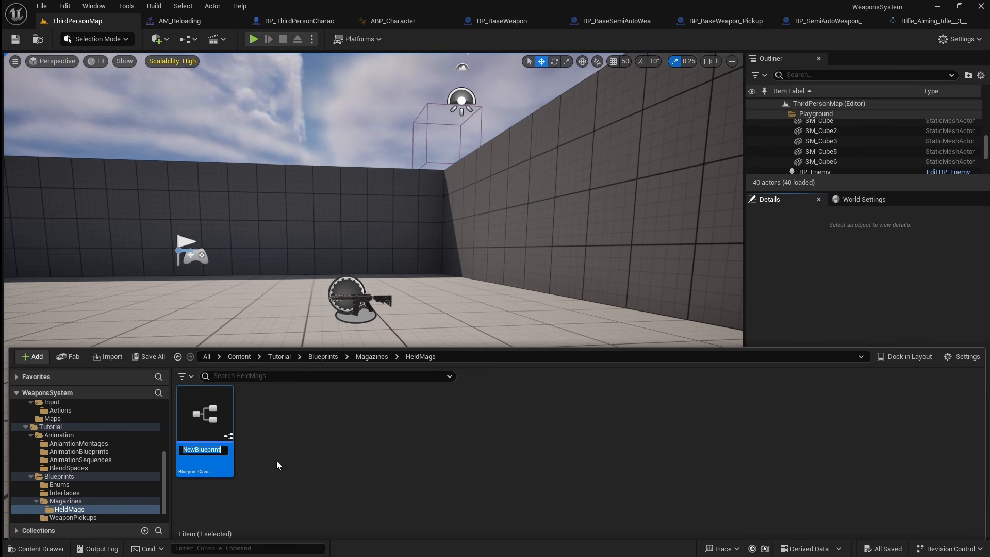
pyautogui.write('BP_Bas')
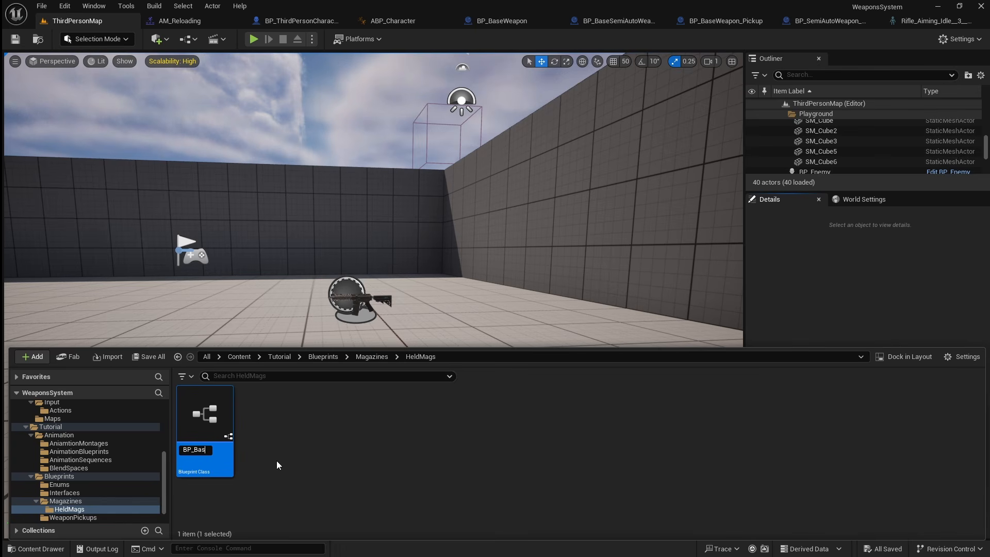
pyautogui.write('eHeldM')
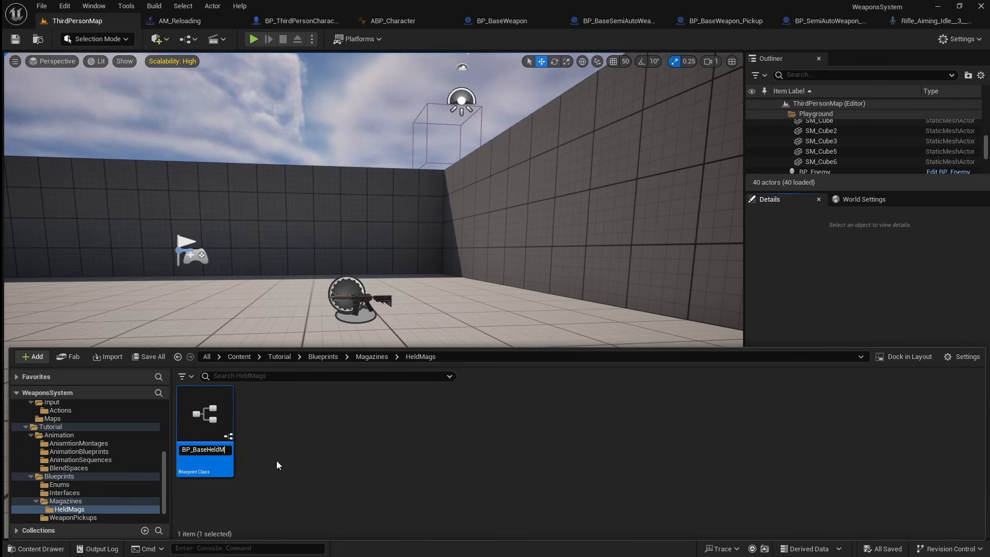
pyautogui.write('ag')
pyautogui.press('Return')
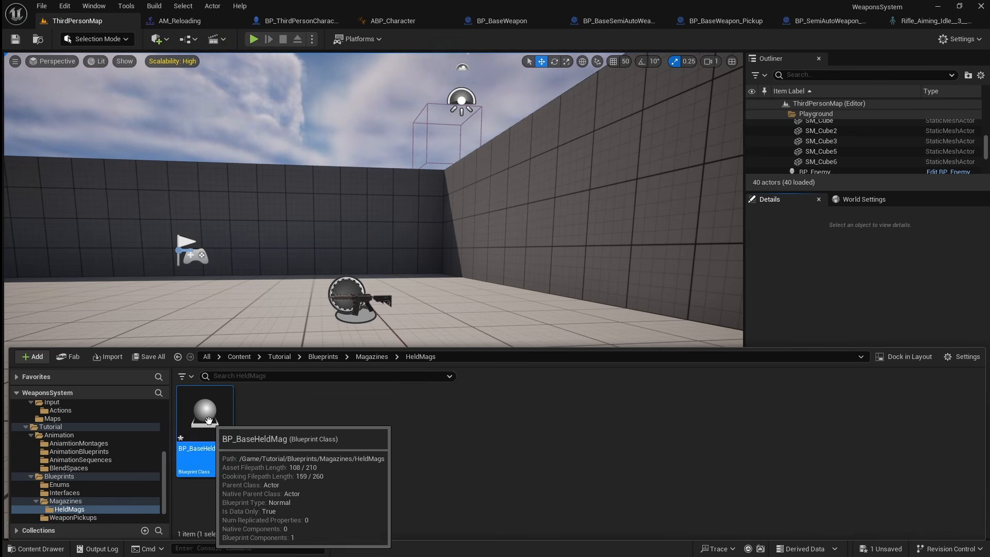
# Step: Open BP_BaseHeldMag and add a Static Mesh component named Mag under its scene root
pyautogui.doubleClick(208, 421)
pyautogui.click(198, 57)
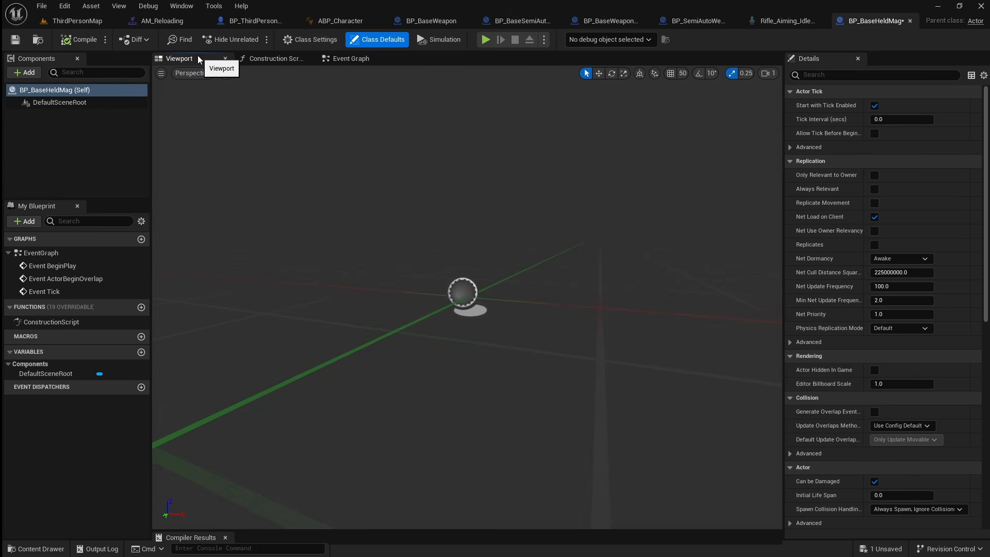
pyautogui.click(24, 72)
pyautogui.write('st')
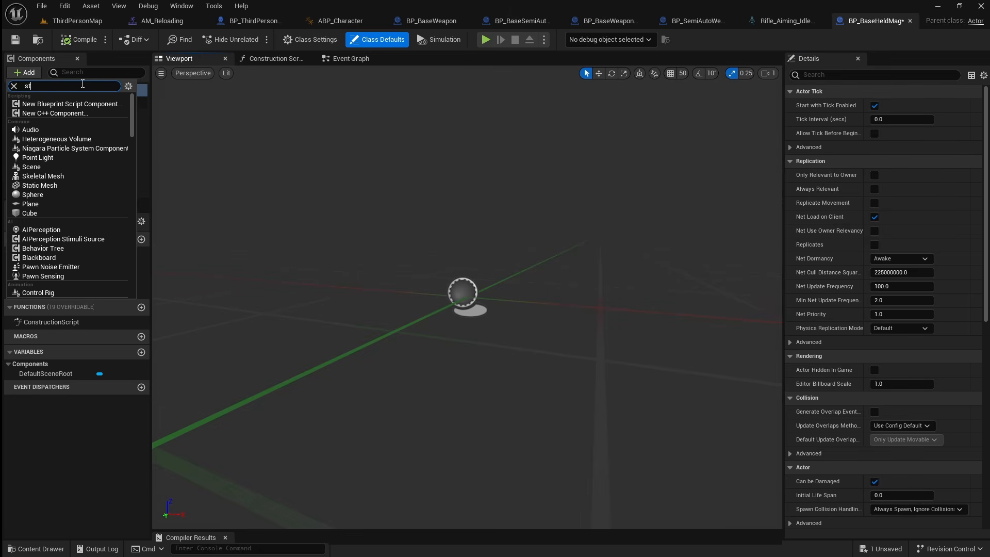
pyautogui.write('atic')
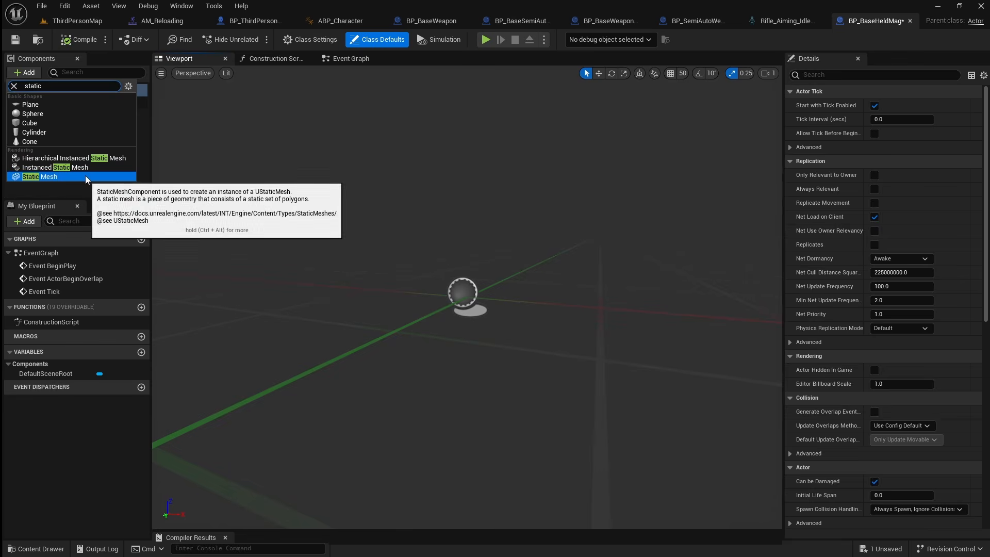
pyautogui.click(85, 176)
pyautogui.write('Mag')
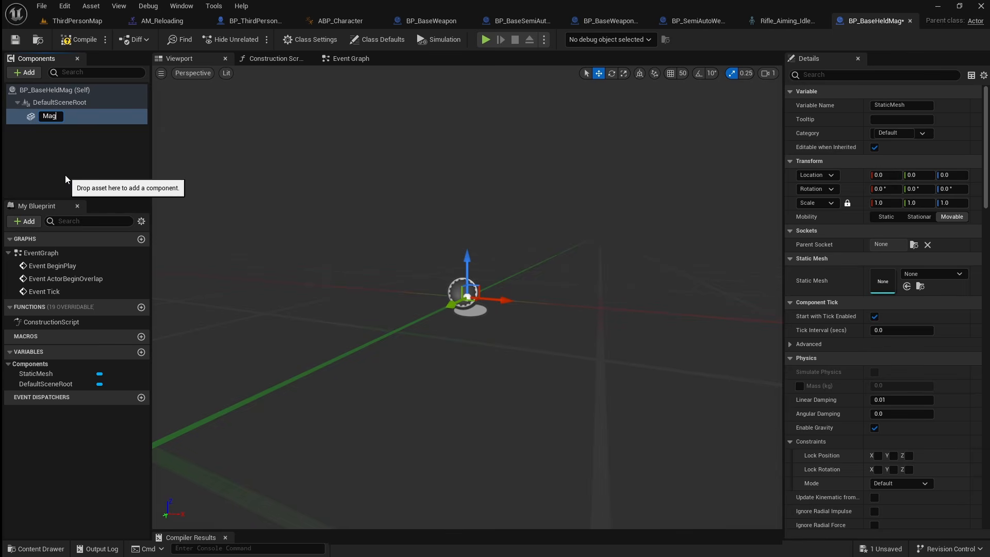
pyautogui.press('Return')
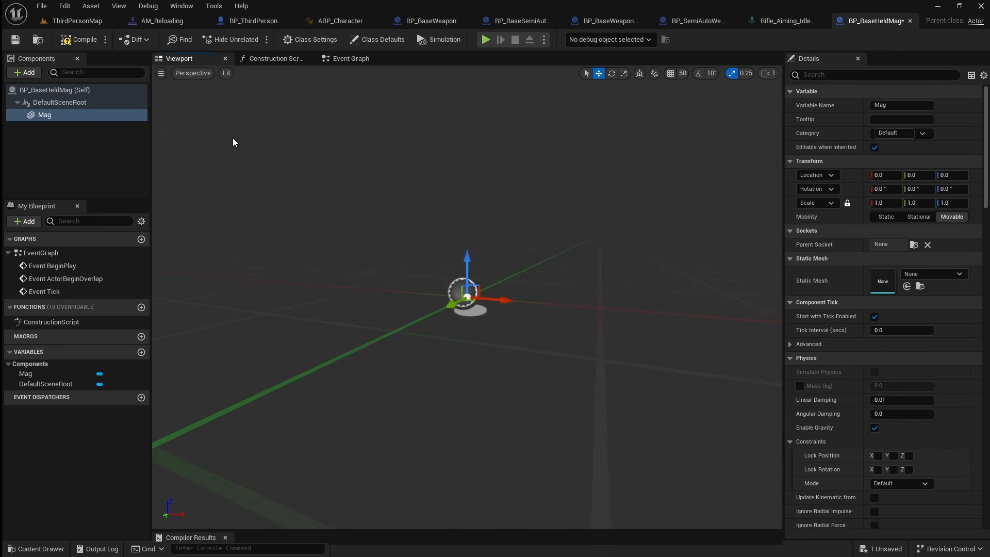
# Step: Assign the m4noskel_Magazine_Light_003 static mesh to the Mag component of BP_BaseHeldMag
pyautogui.click(933, 276)
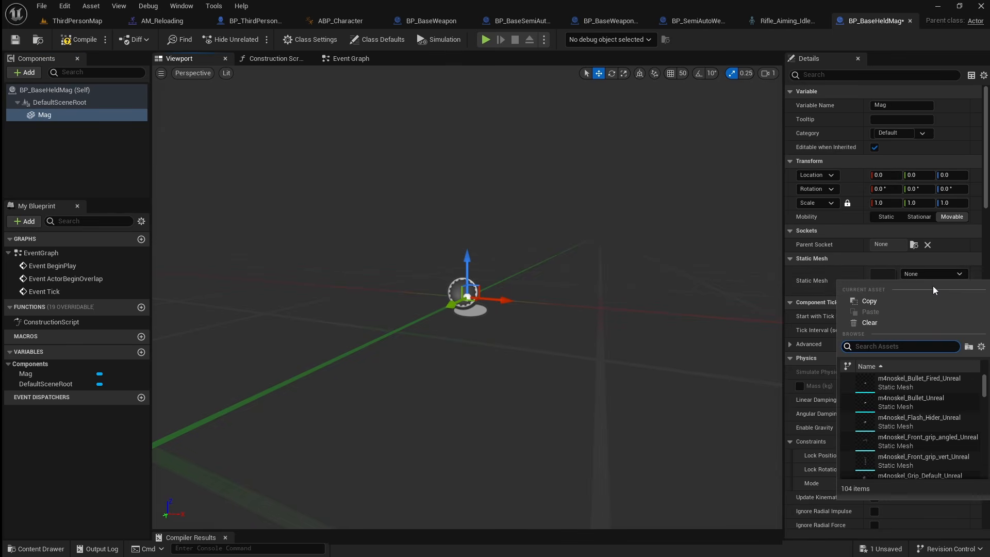
pyautogui.write('magazine')
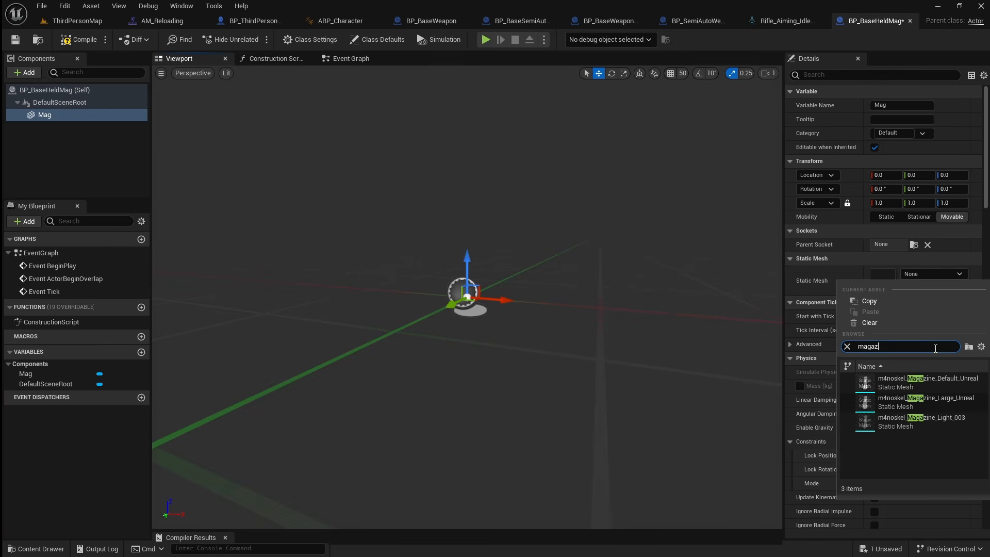
pyautogui.click(945, 425)
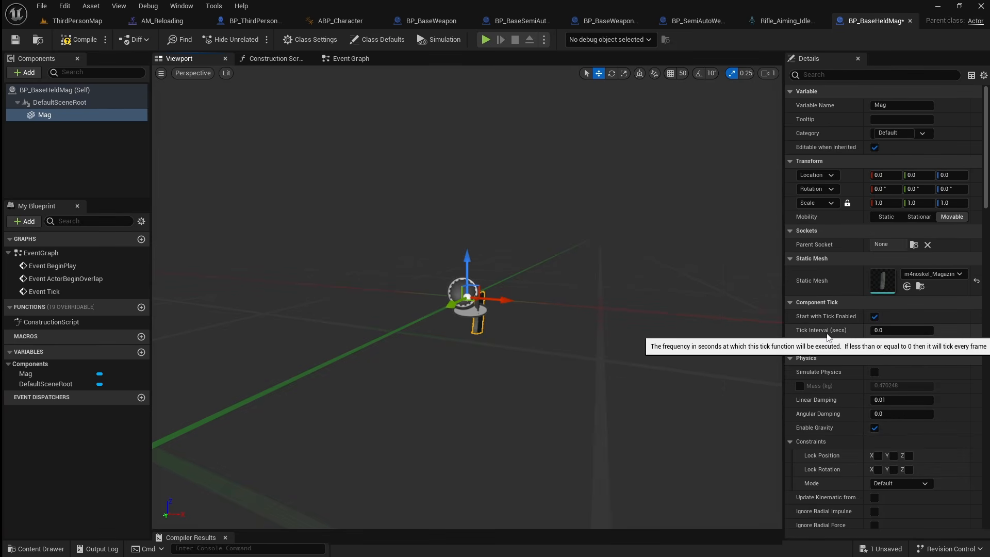
# Step: Set the Mag component's collision preset to NoCollision, and compile and save BP_BaseHeldMag
pyautogui.scroll(-5, 834, 356)
pyautogui.click(920, 419)
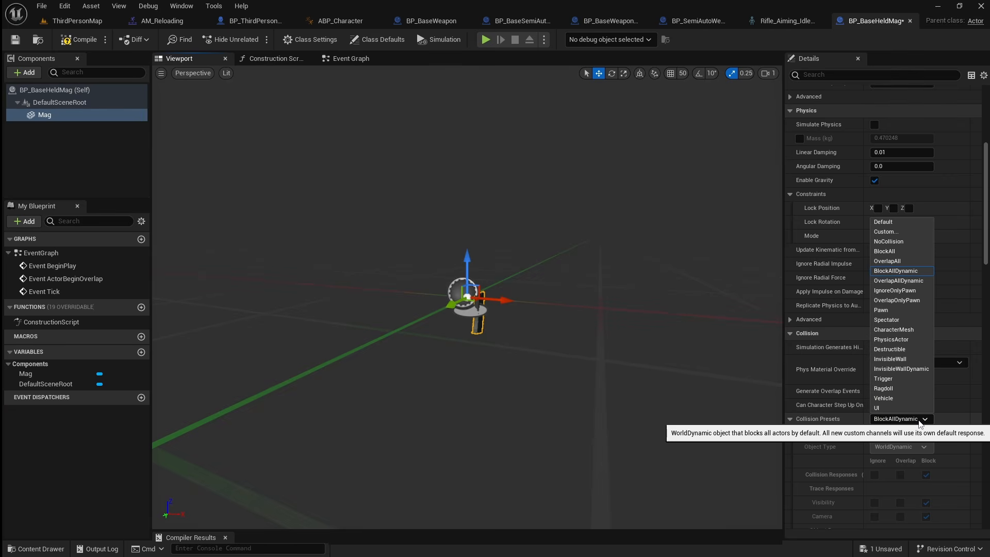
pyautogui.click(888, 241)
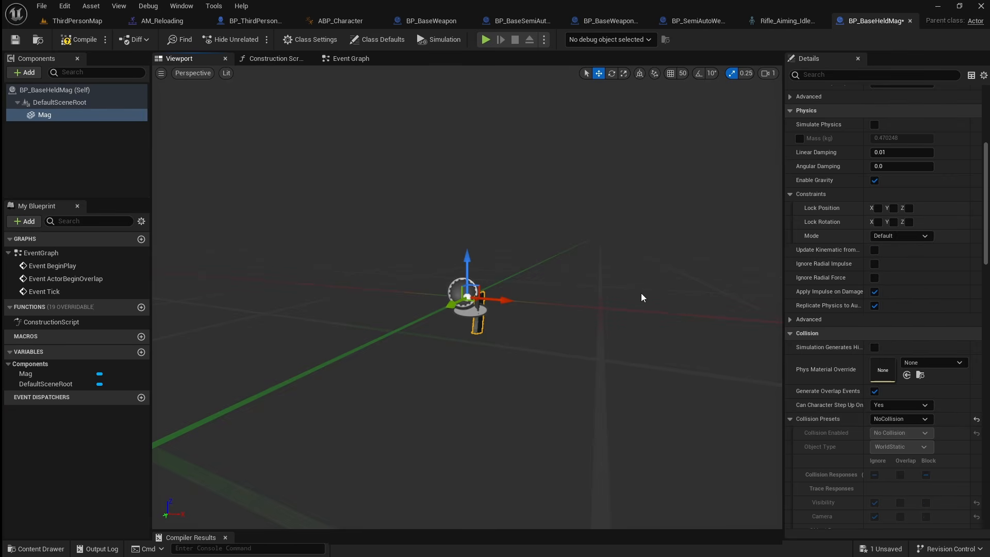
pyautogui.click(78, 40)
pyautogui.click(18, 41)
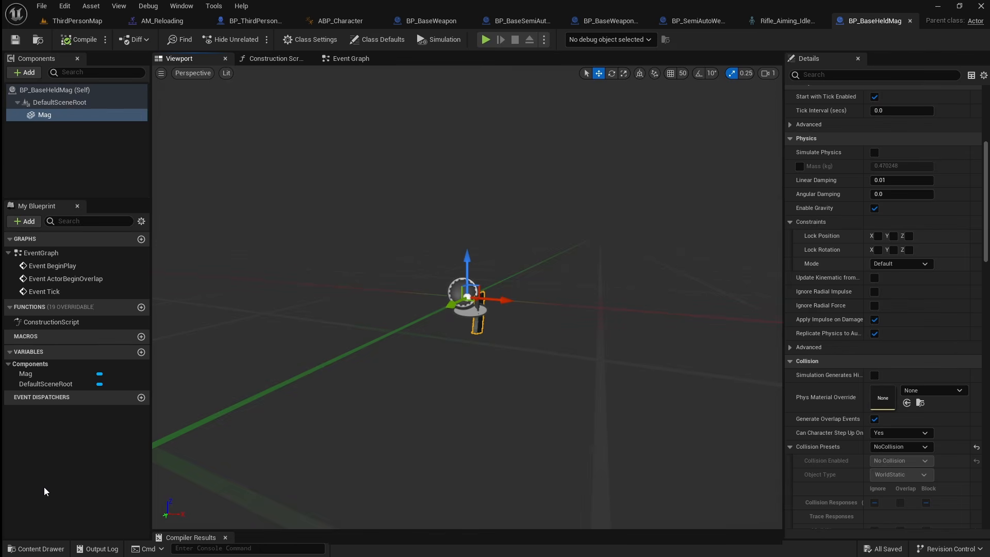
# Step: Create a child blueprint class of BP_BaseHeldMag named BP_SemiAutoRifleHeldMag in the HeldMags folder, and open and save it
pyautogui.click(38, 549)
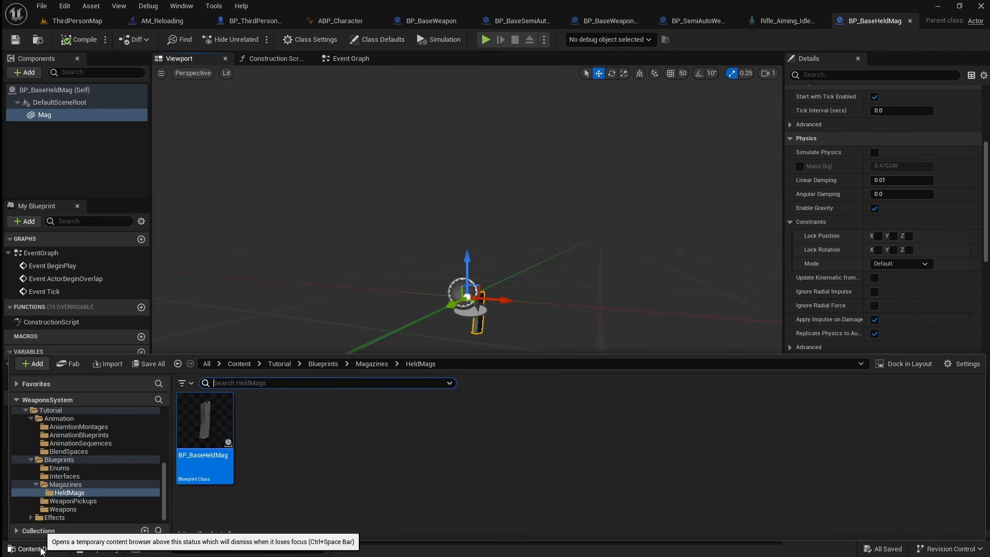
pyautogui.rightClick(202, 435)
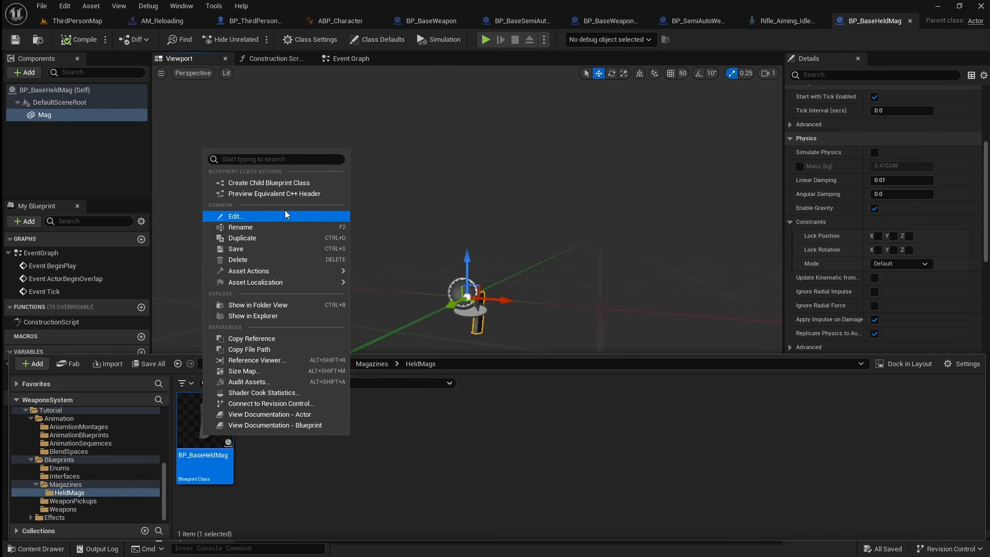
pyautogui.click(314, 181)
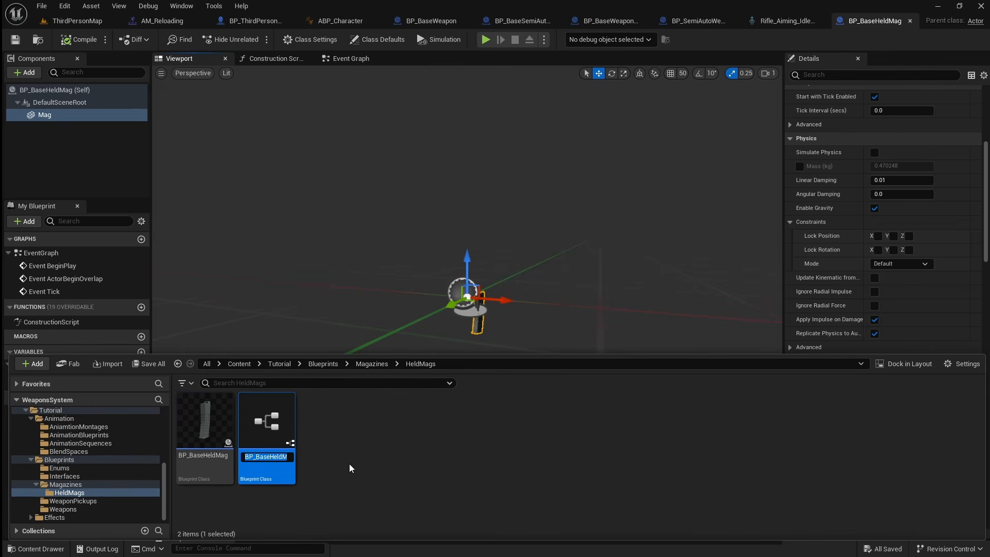
pyautogui.write('BP_Sem')
pyautogui.write('iAutoR')
pyautogui.write('ifleHeld')
pyautogui.write('Mag')
pyautogui.press('Return')
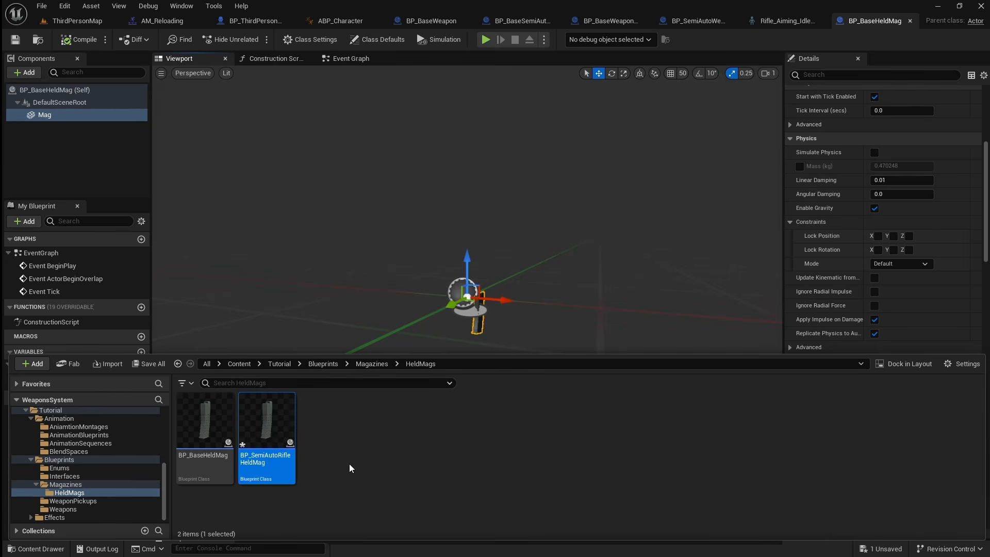
pyautogui.doubleClick(272, 436)
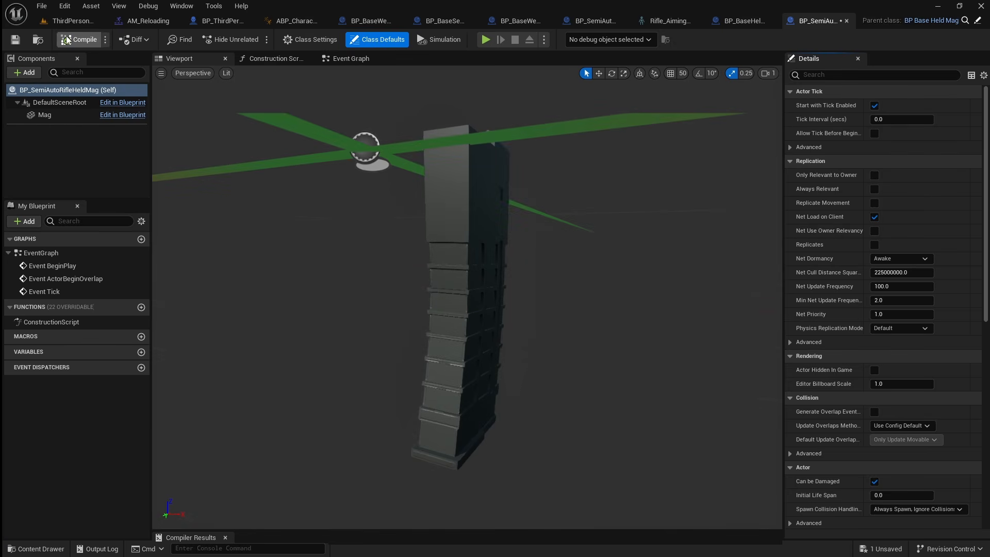
pyautogui.click(15, 39)
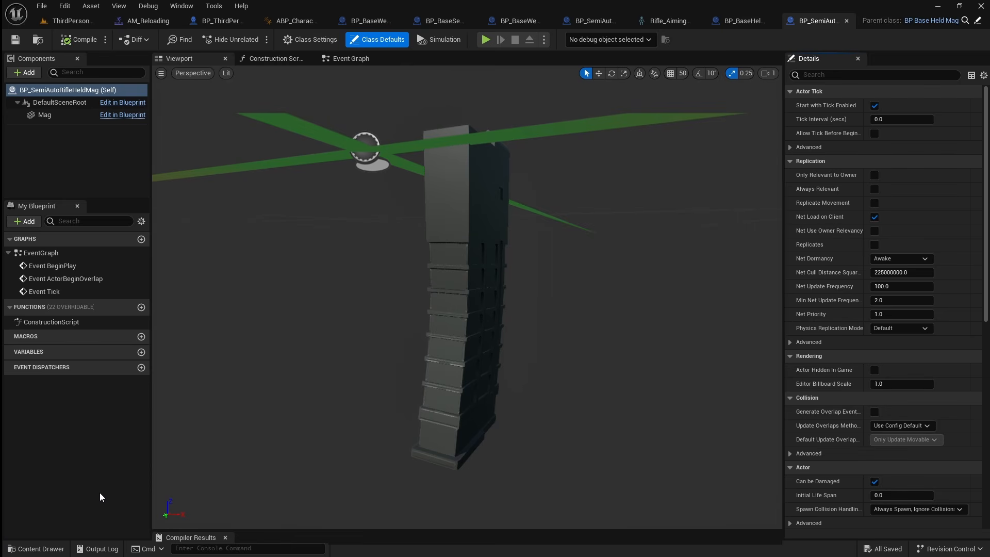
# Step: Open BP_BaseWeapon from the Blueprints/Weapons folder and add a variable named HeldMag
pyautogui.click(37, 548)
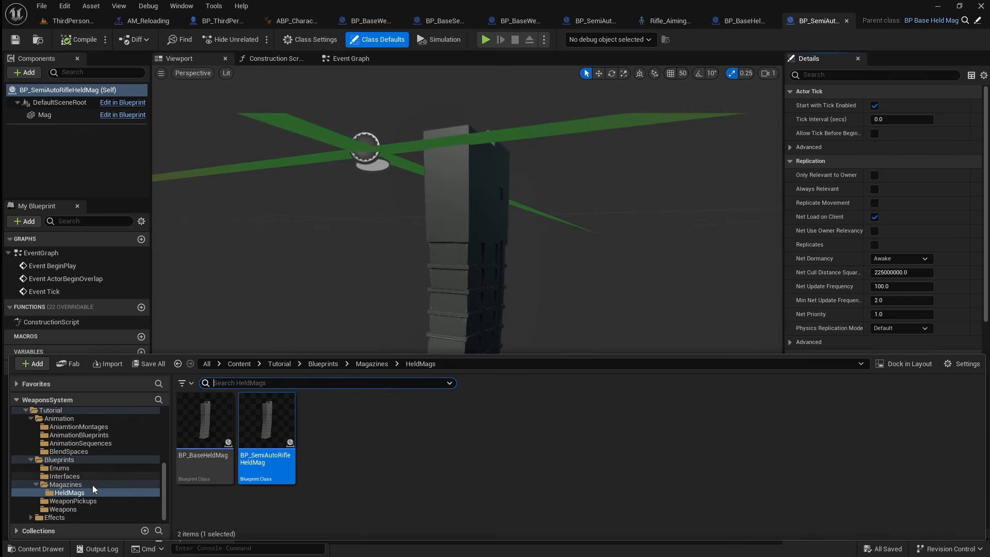
pyautogui.click(90, 509)
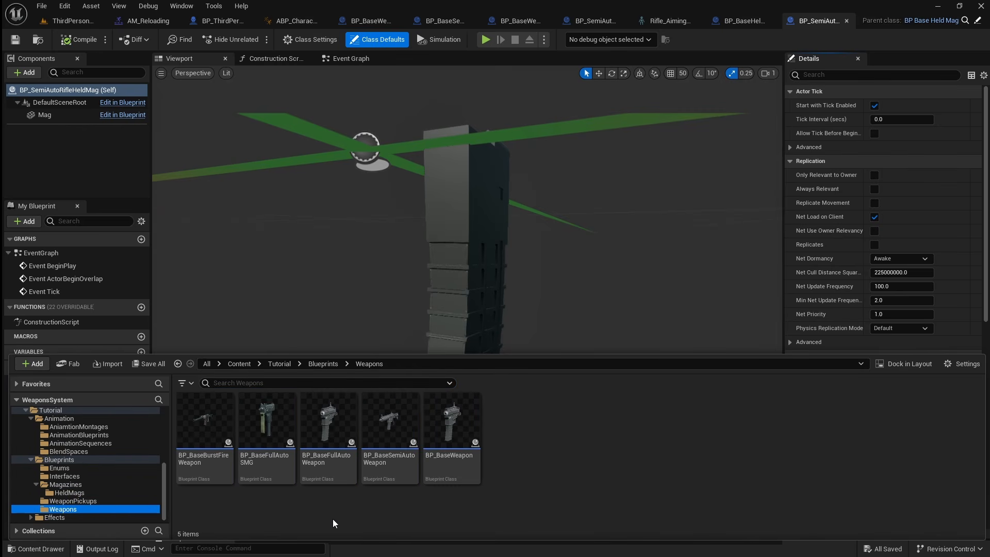
pyautogui.doubleClick(453, 433)
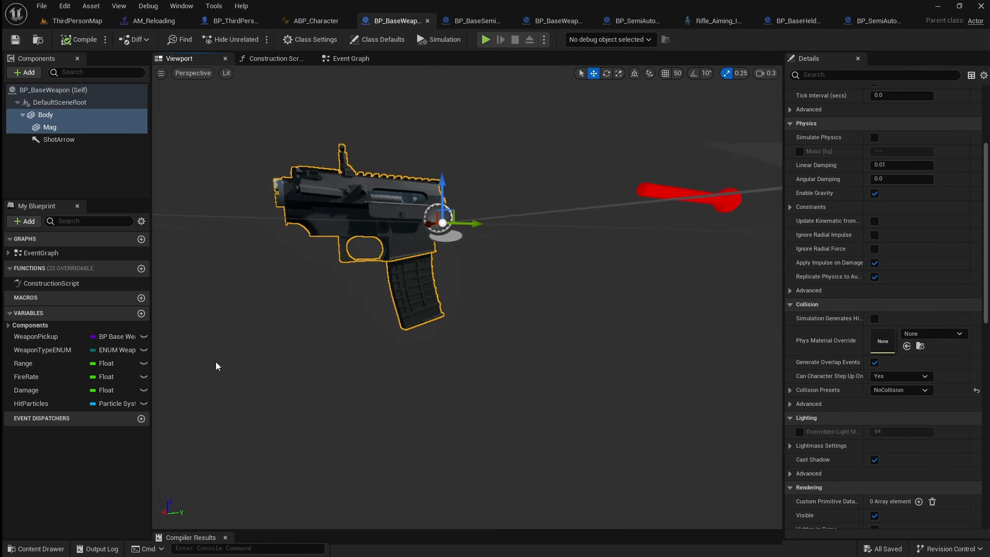
pyautogui.click(141, 314)
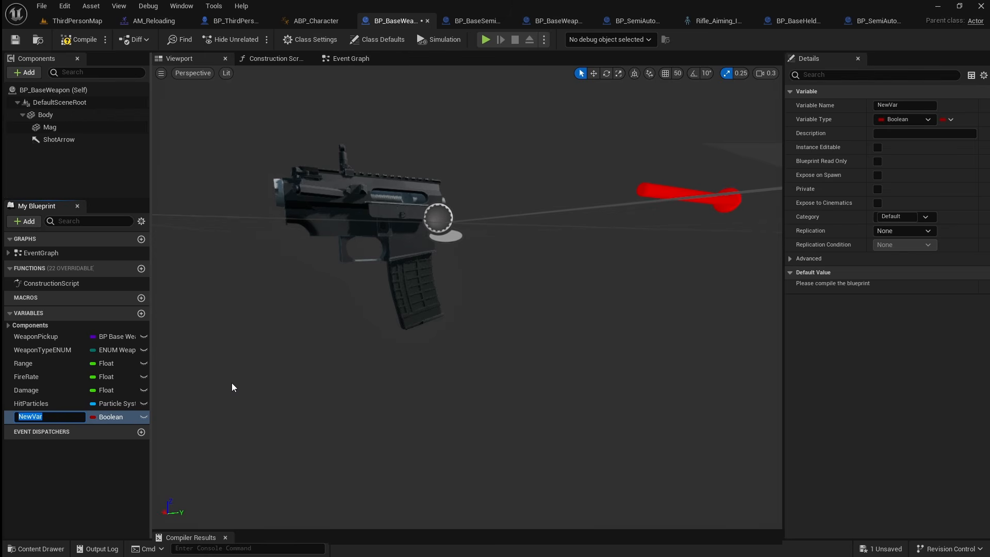
pyautogui.write('HeldMag')
pyautogui.press('Return')
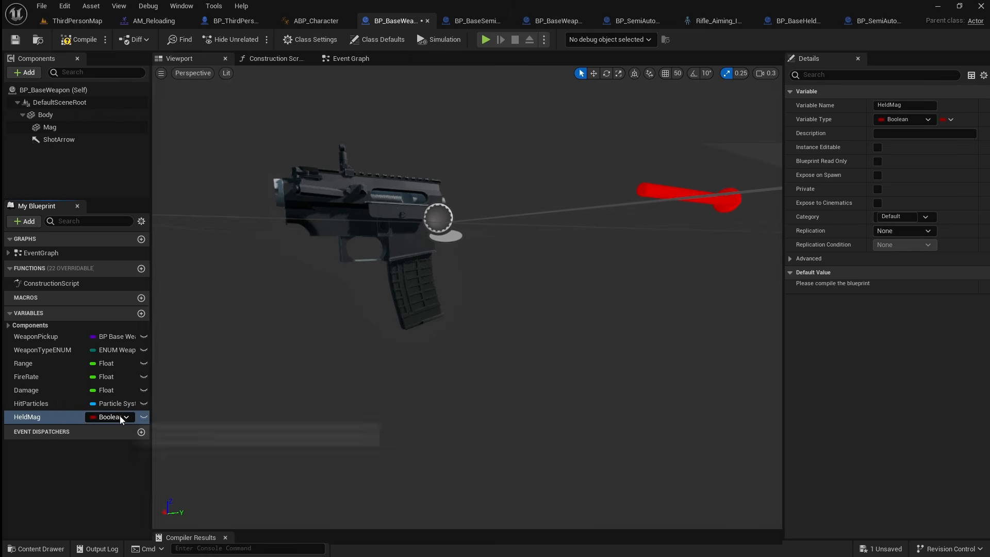
# Step: Change the HeldMag variable's type to a BP Base Held Mag class reference and compile BP_BaseWeapon
pyautogui.click(121, 418)
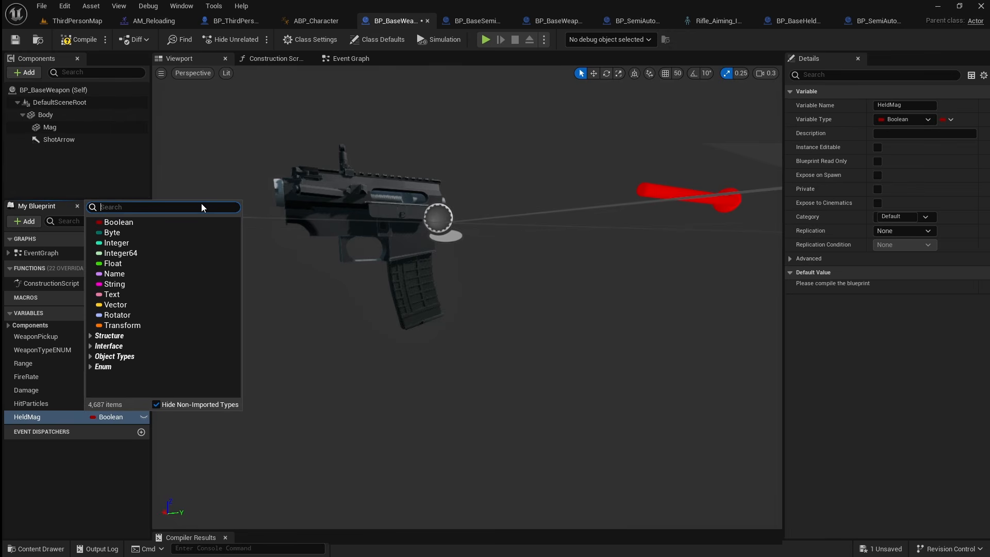
pyautogui.write('bp b')
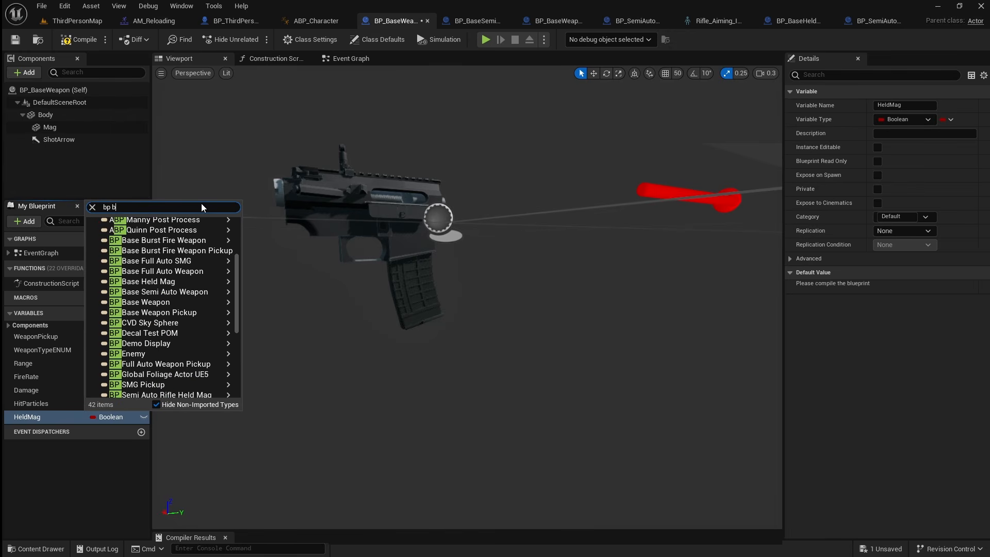
pyautogui.write('ase held ma')
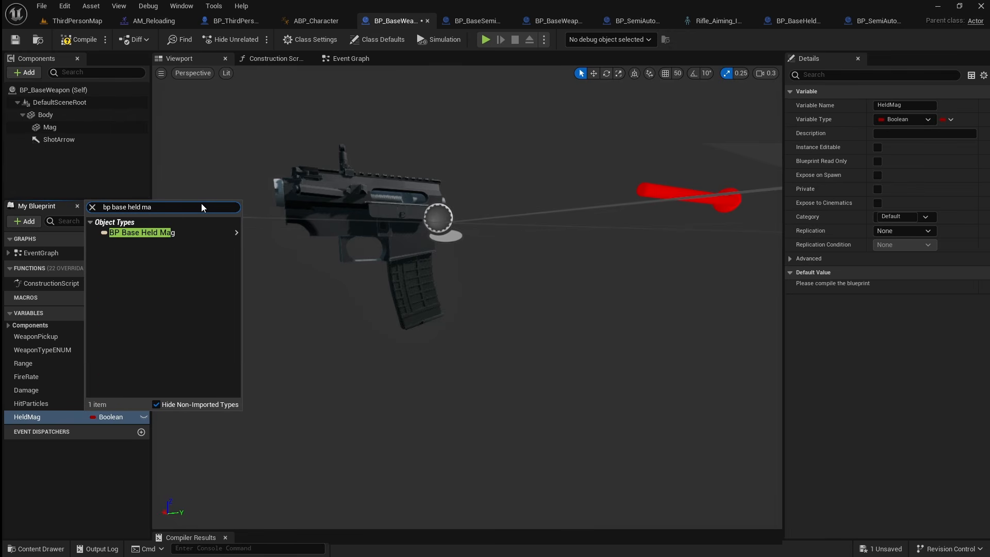
pyautogui.moveTo(219, 233)
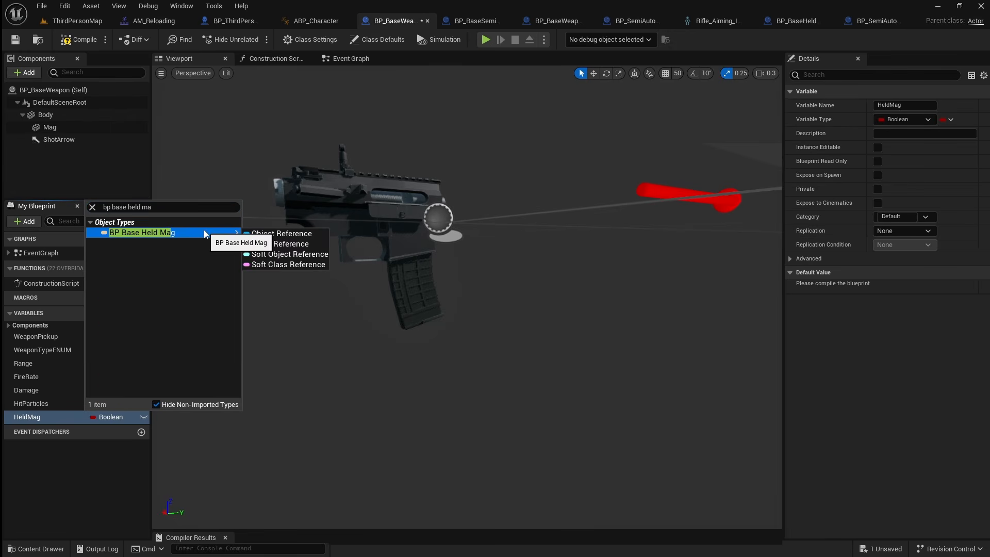
pyautogui.click(315, 243)
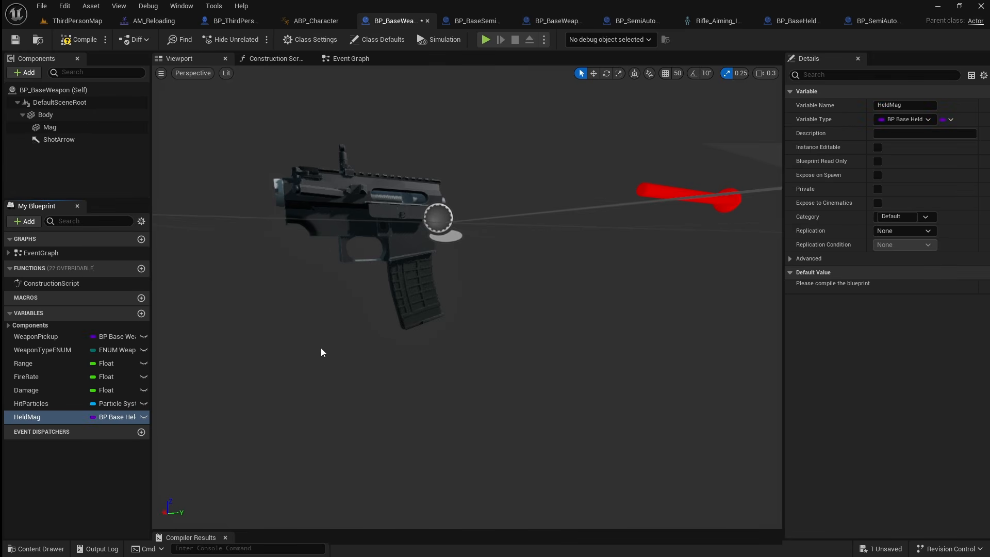
pyautogui.click(87, 45)
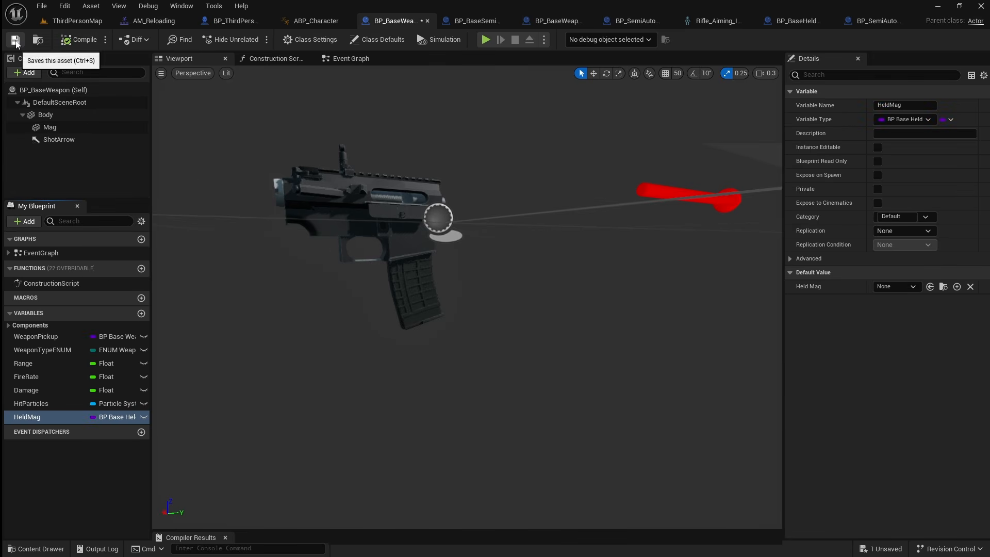
# Step: Set Held Mag to BP_SemiAutoRifleHeldMag in the class defaults of BP_BaseSemiAutoWeapon and save the blueprint
pyautogui.click(478, 21)
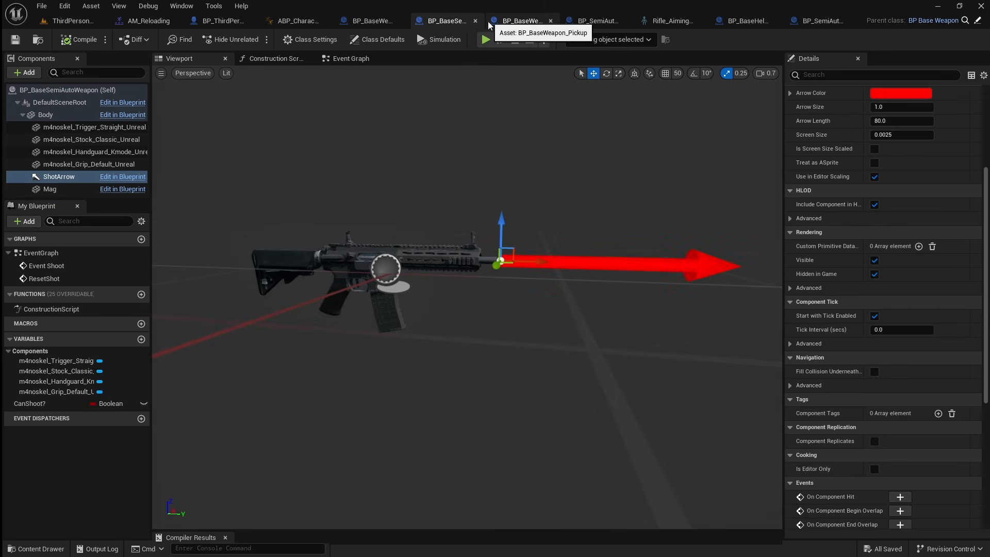
pyautogui.click(377, 39)
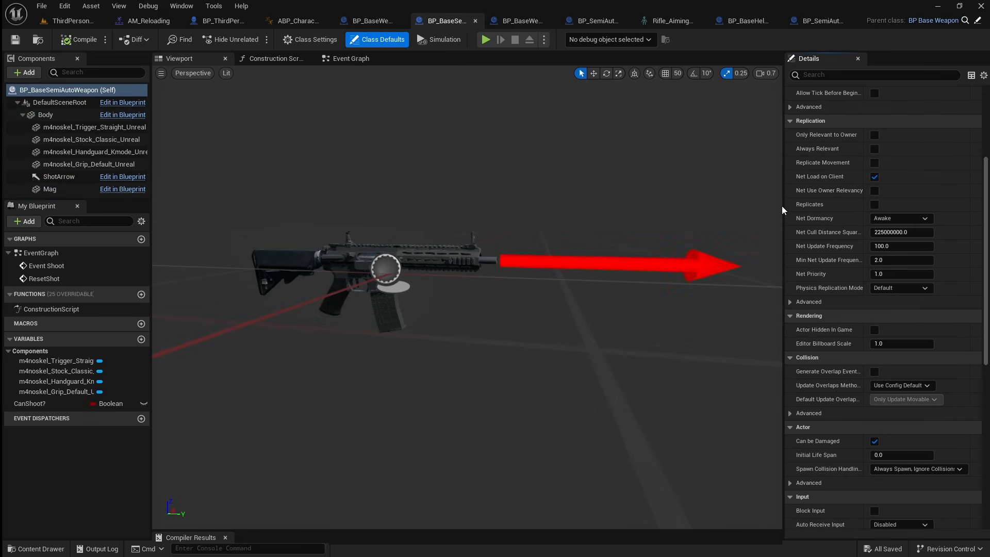
pyautogui.scroll(6, 840, 230)
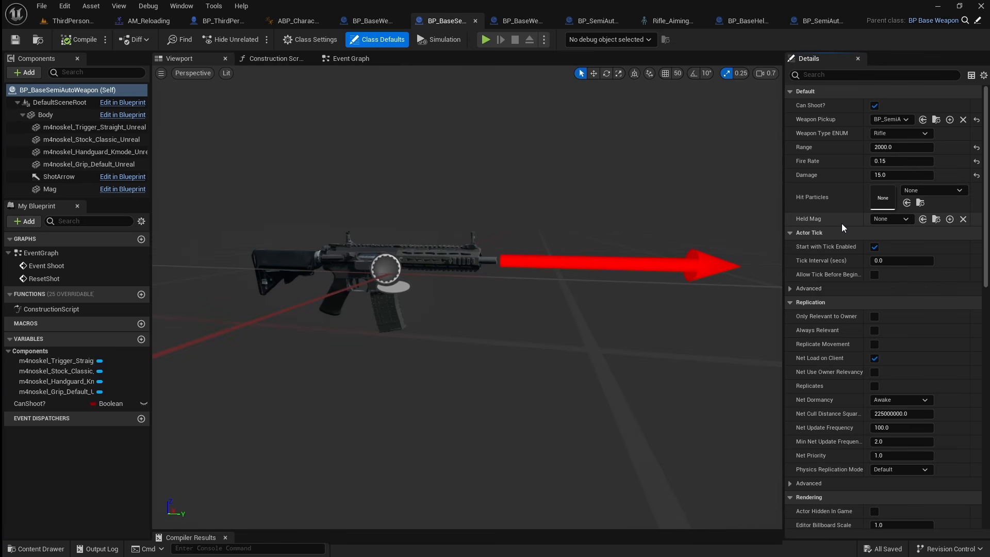
pyautogui.click(900, 219)
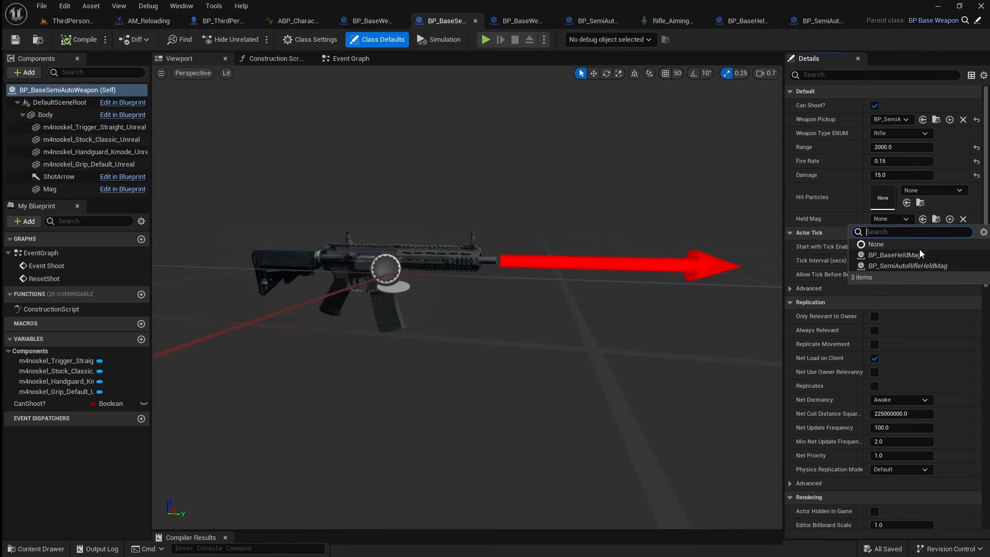
pyautogui.click(935, 266)
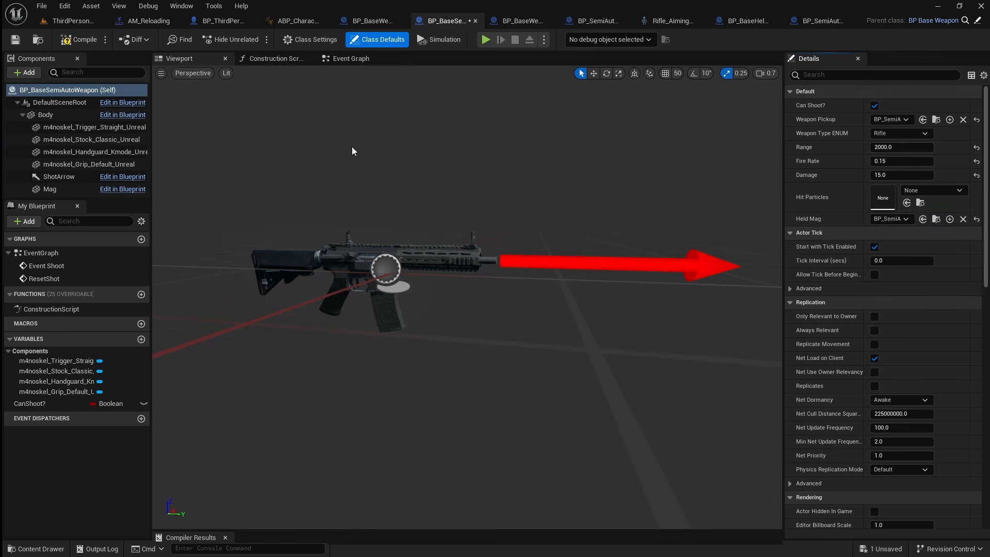
pyautogui.click(15, 40)
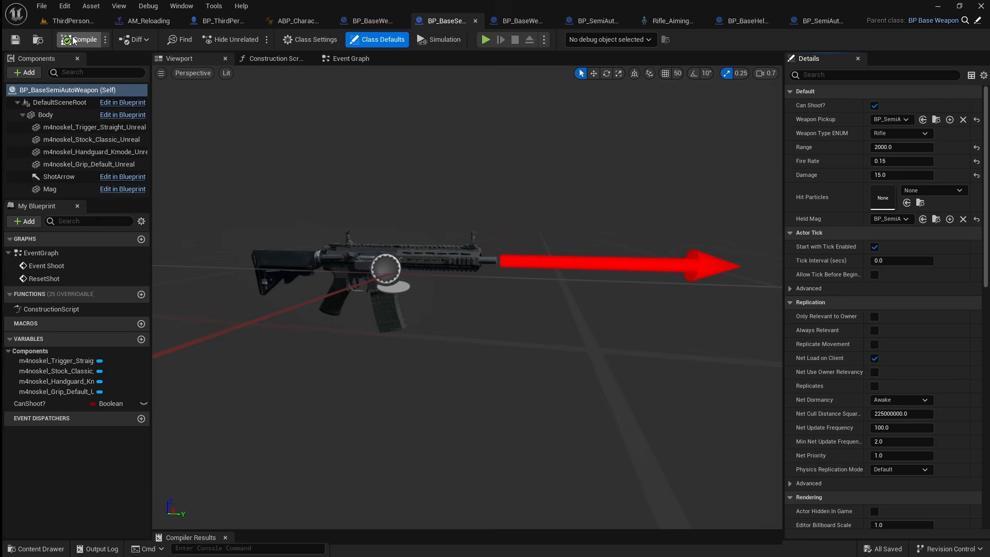
# Step: In BP_ThirdPersonCharacter's event graph, move the Current Weapon node slightly lower and add a Get Held Mag node from it
pyautogui.click(227, 21)
pyautogui.moveTo(382, 287); pyautogui.dragTo(366, 329)
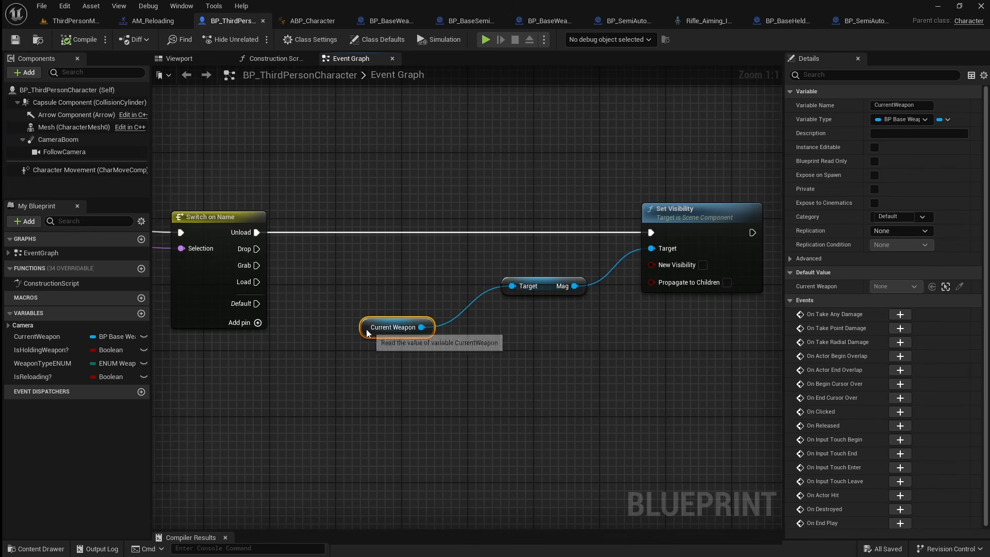
pyautogui.moveTo(596, 340); pyautogui.dragTo(455, 279, button='right')
pyautogui.moveTo(285, 263); pyautogui.dragTo(553, 273)
pyautogui.write('get he')
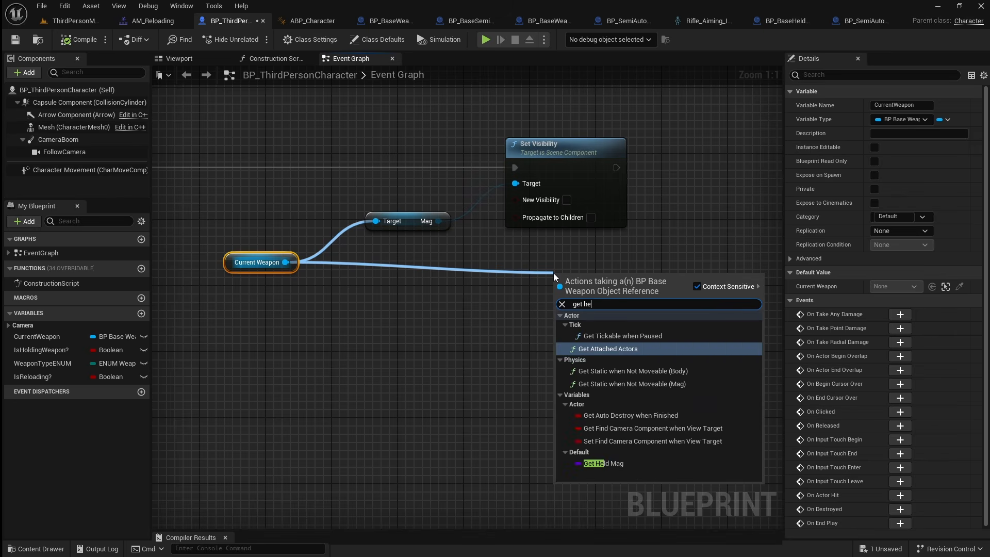
pyautogui.write('ld ma')
pyautogui.click(633, 339)
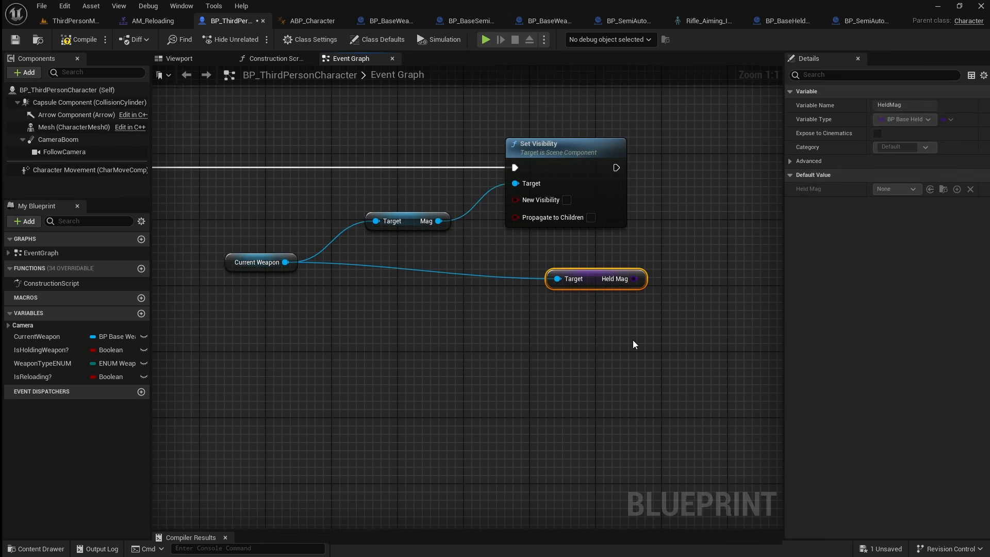
pyautogui.click(623, 304)
# Step: Add a Spawn Actor from Class node with Held Mag as its class, and run it after Set Visibility
pyautogui.moveTo(622, 304); pyautogui.dragTo(390, 331, button='right')
pyautogui.moveTo(418, 289); pyautogui.dragTo(503, 225)
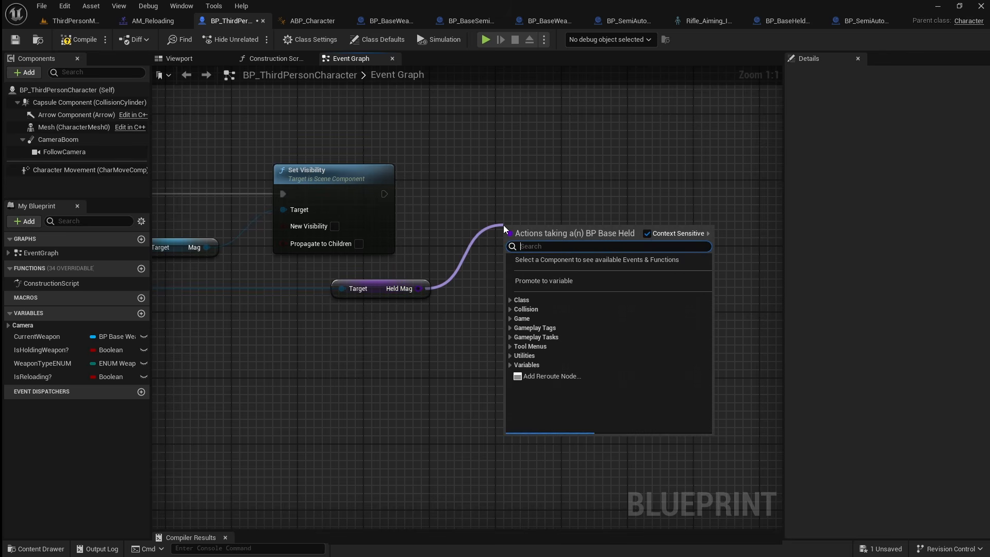
pyautogui.write('spawn acto')
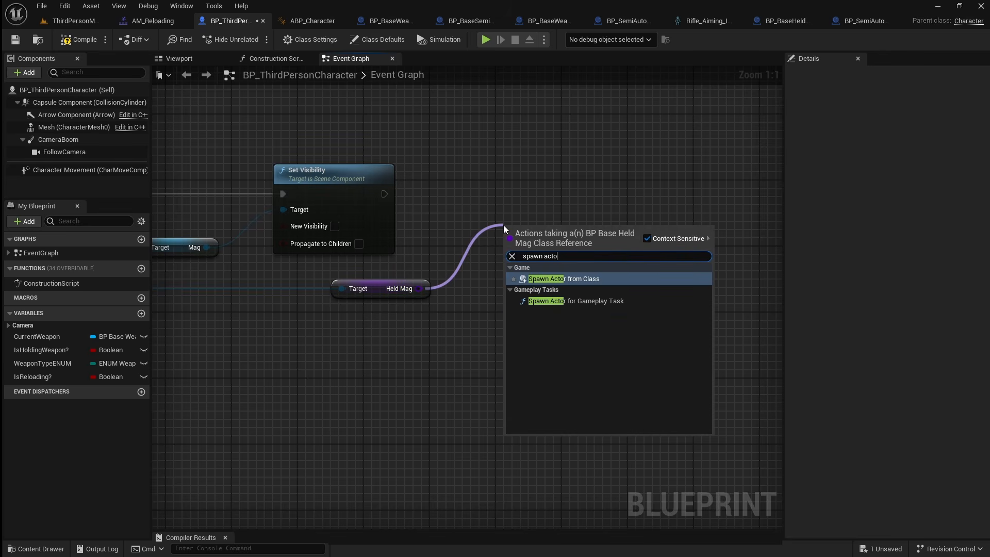
pyautogui.write('r')
pyautogui.click(602, 279)
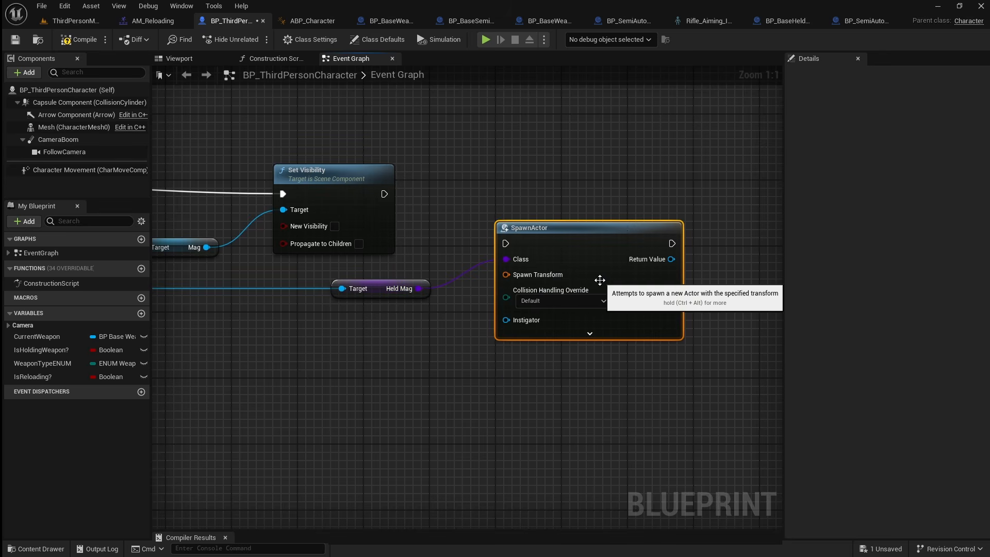
pyautogui.moveTo(577, 240); pyautogui.dragTo(601, 198)
pyautogui.moveTo(384, 194); pyautogui.dragTo(590, 184)
pyautogui.click(605, 136)
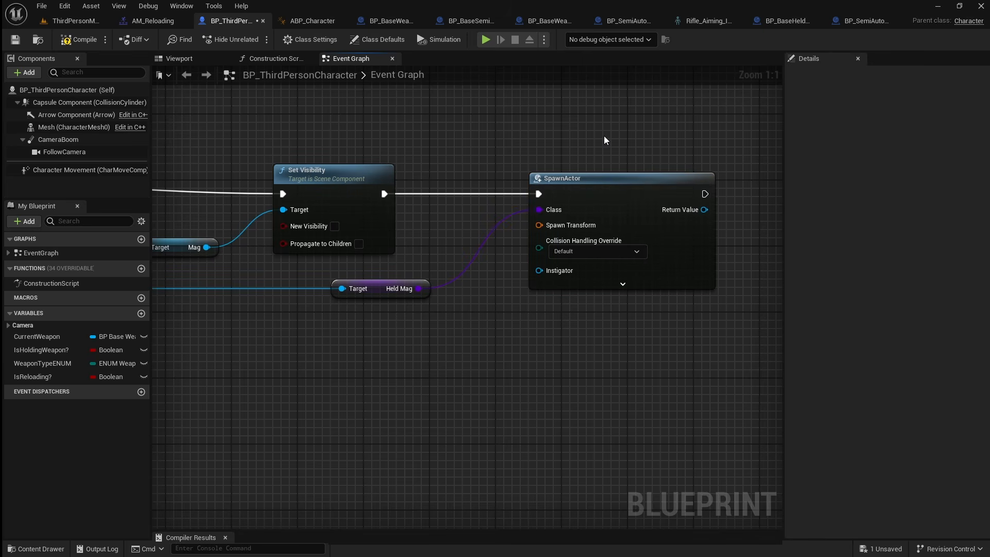
# Step: Add a Get node that takes the current weapon's Mag component as its source
pyautogui.moveTo(451, 327); pyautogui.dragTo(636, 318, button='right')
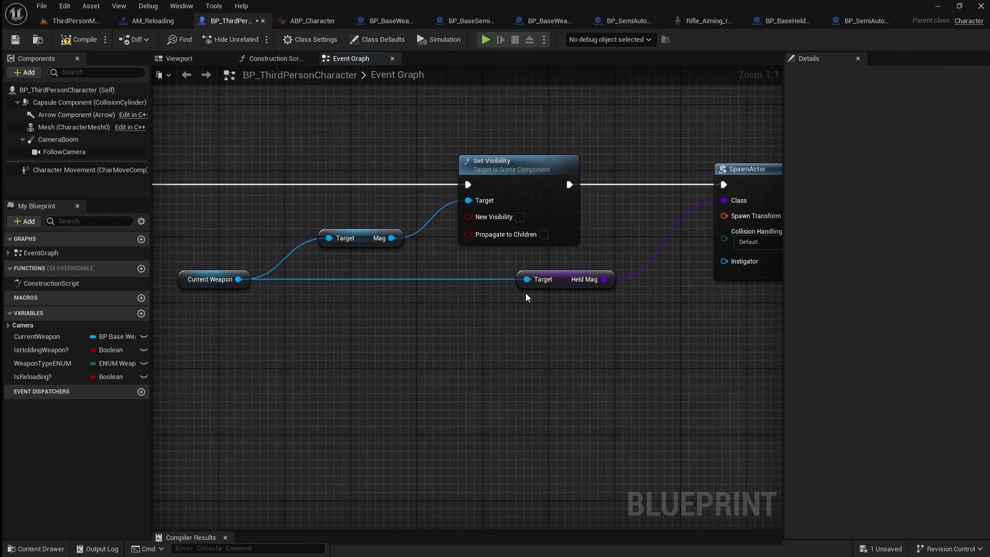
pyautogui.moveTo(392, 238); pyautogui.dragTo(521, 366)
pyautogui.write('ge')
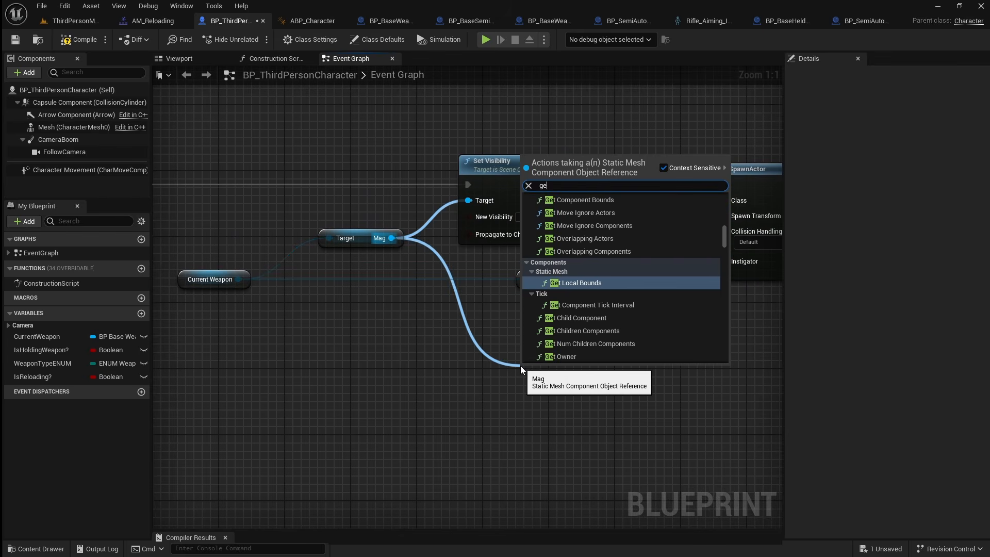
# Step: Add a Get World Transform node for the Mag component and connect its return value to SpawnActor's Spawn Transform
pyautogui.write('t world trans')
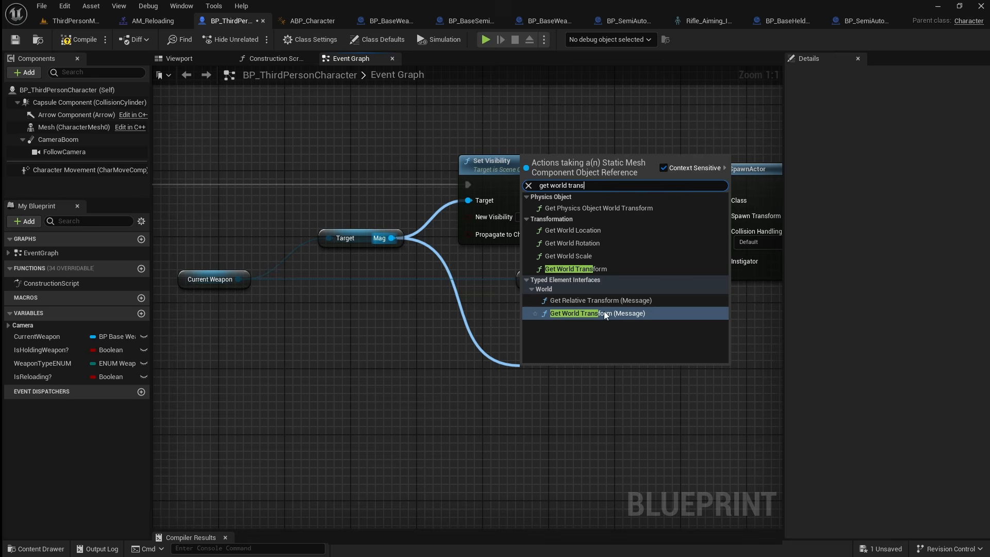
pyautogui.click(622, 270)
pyautogui.moveTo(585, 371); pyautogui.dragTo(579, 323)
pyautogui.moveTo(686, 326); pyautogui.dragTo(547, 329, button='right')
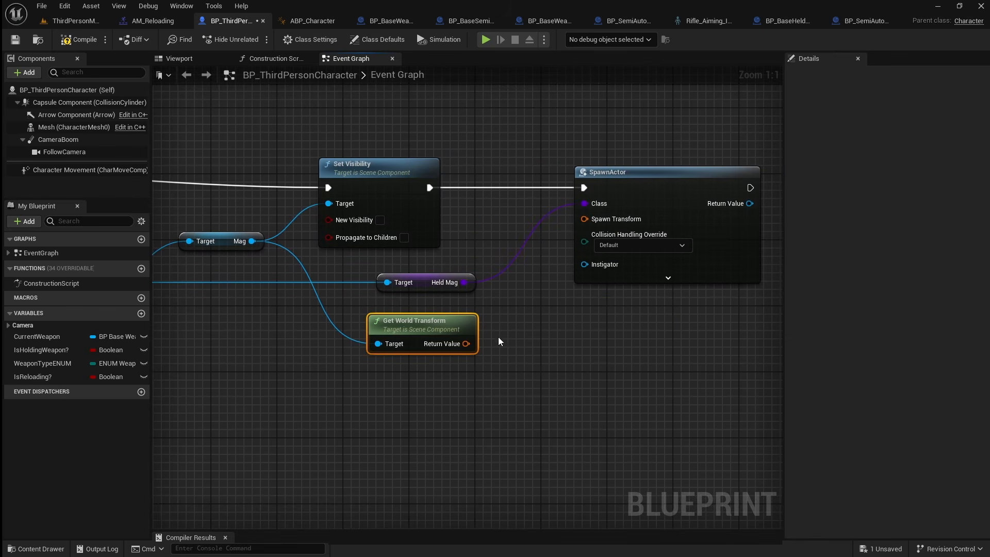
pyautogui.moveTo(465, 344); pyautogui.dragTo(584, 219)
pyautogui.moveTo(639, 335); pyautogui.dragTo(417, 361, button='right')
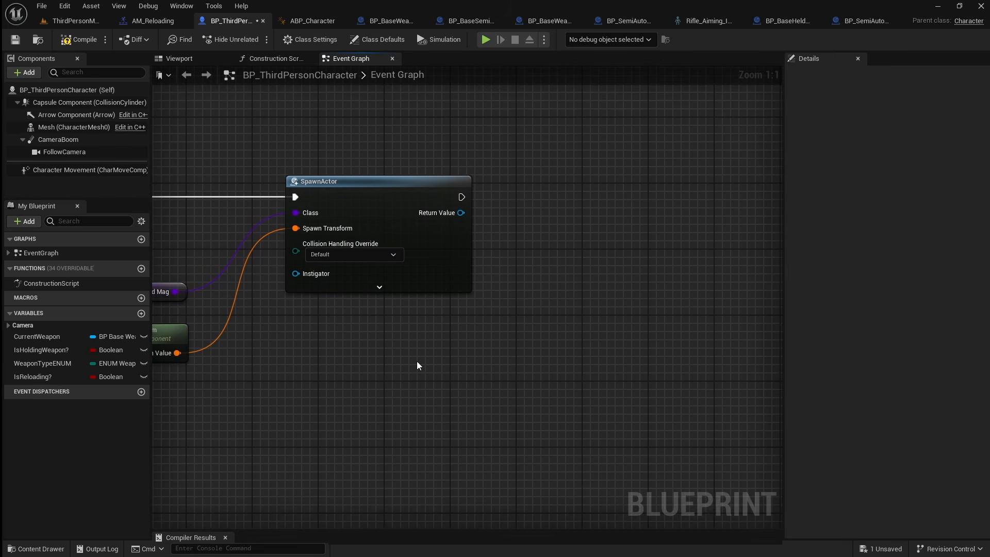
# Step: Promote SpawnActor's return value to a variable named HeldMag and align its SET node with the spawn node
pyautogui.rightClick(462, 213)
pyautogui.click(511, 246)
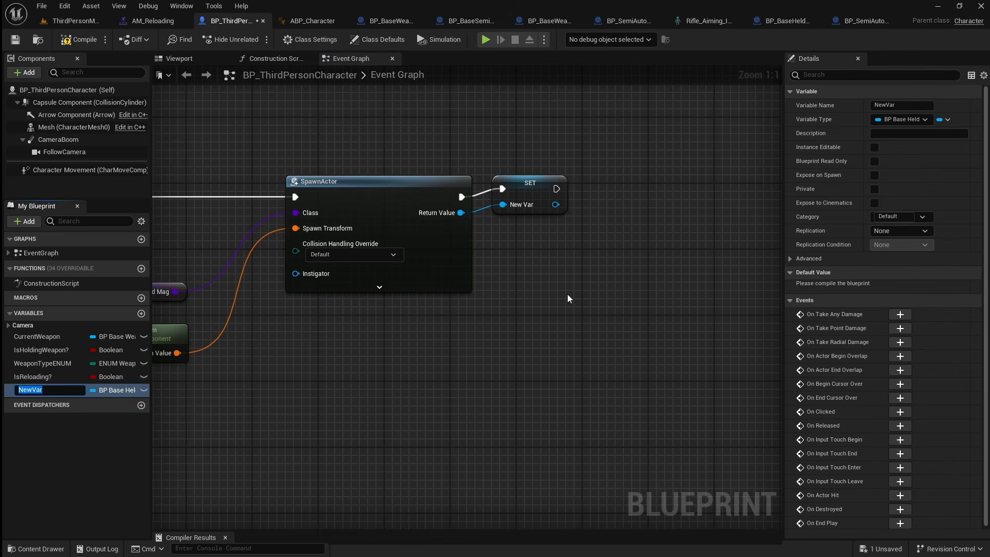
pyautogui.write('HeldMag')
pyautogui.press('Return')
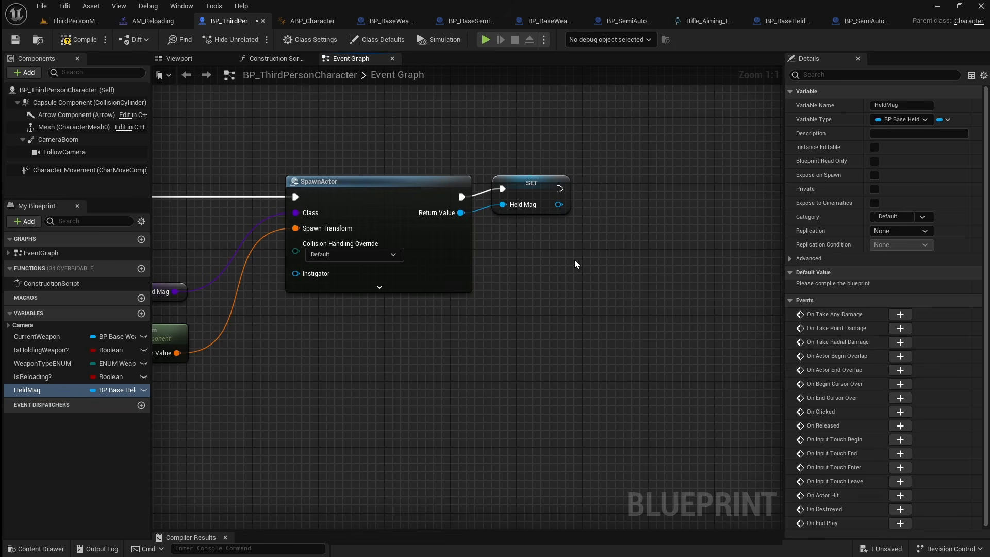
pyautogui.moveTo(530, 186); pyautogui.dragTo(556, 193)
pyautogui.click(629, 258)
pyautogui.moveTo(629, 258); pyautogui.dragTo(515, 256, button='right')
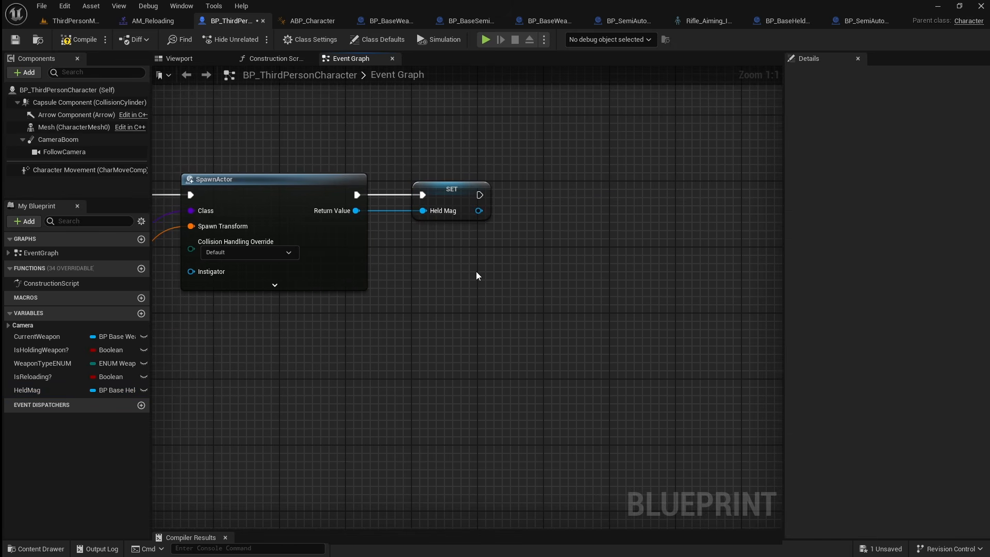
# Step: Add an Attach Actor To Component node targeting Held Mag, with the character's Mesh connected as its Parent
pyautogui.moveTo(479, 210); pyautogui.dragTo(546, 239)
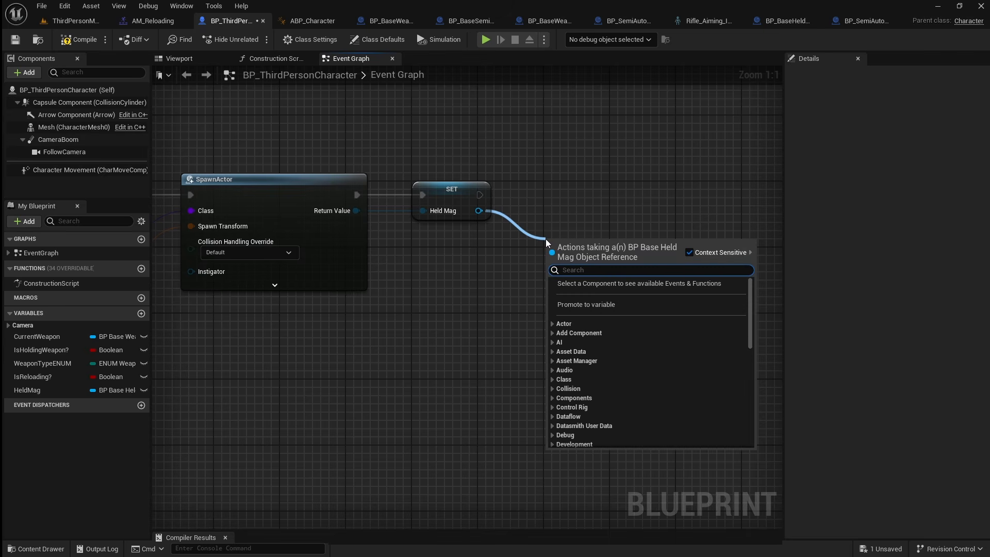
pyautogui.write('attach acto')
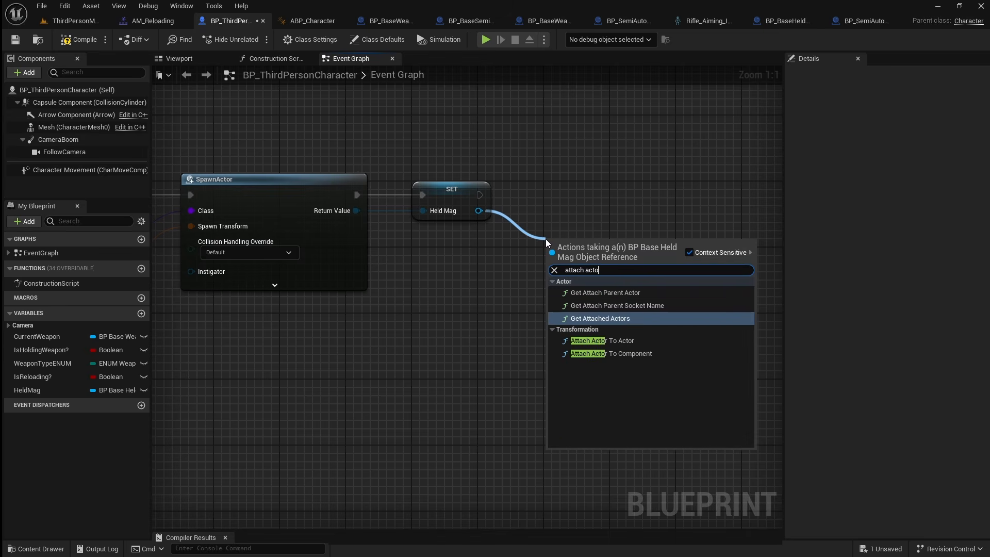
pyautogui.write('r to')
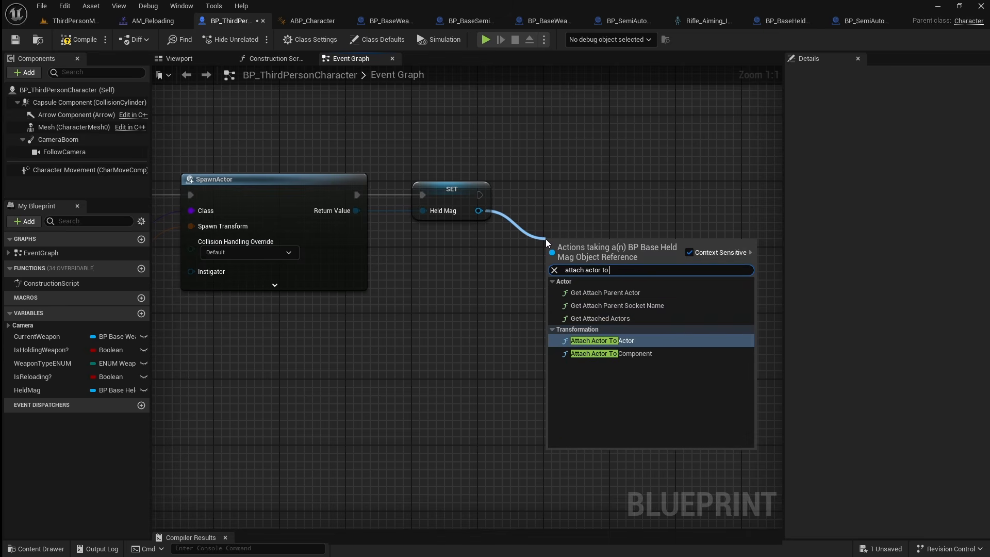
pyautogui.click(662, 354)
pyautogui.moveTo(615, 187); pyautogui.dragTo(632, 187)
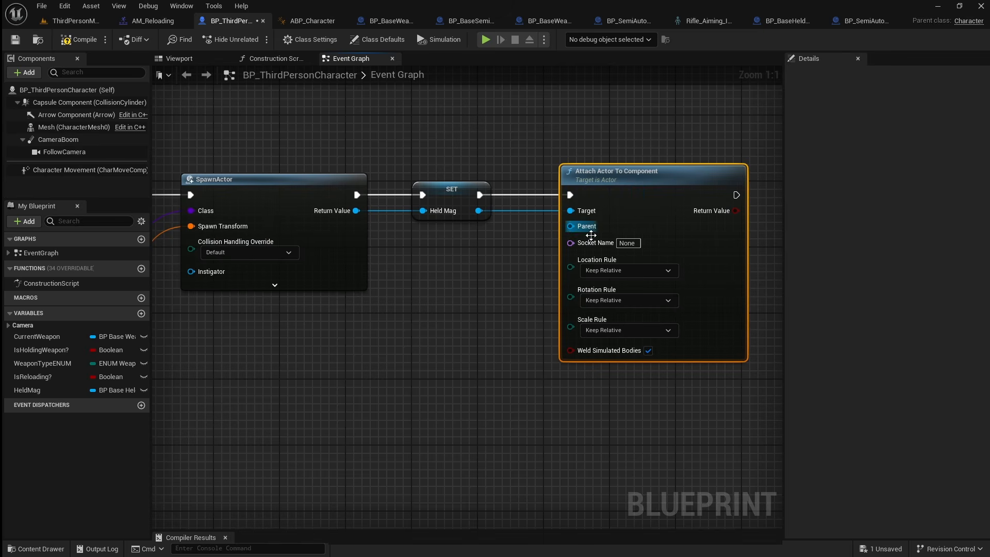
pyautogui.click(475, 293)
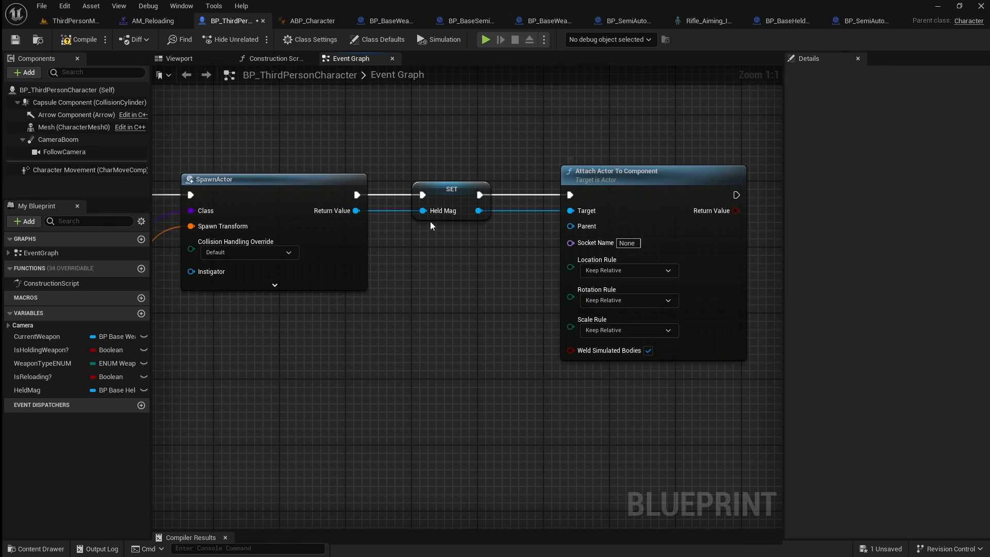
pyautogui.moveTo(54, 127); pyautogui.dragTo(572, 225)
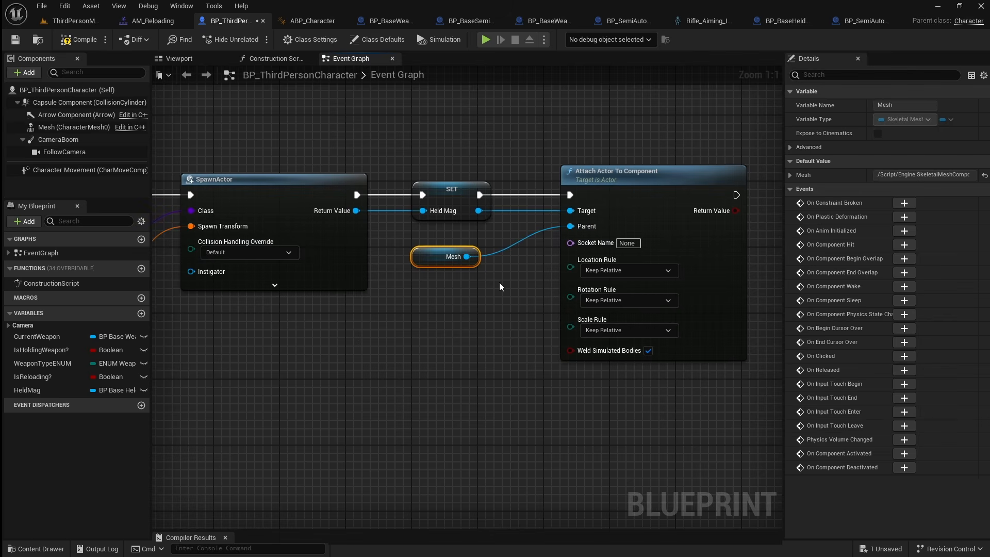
pyautogui.click(499, 282)
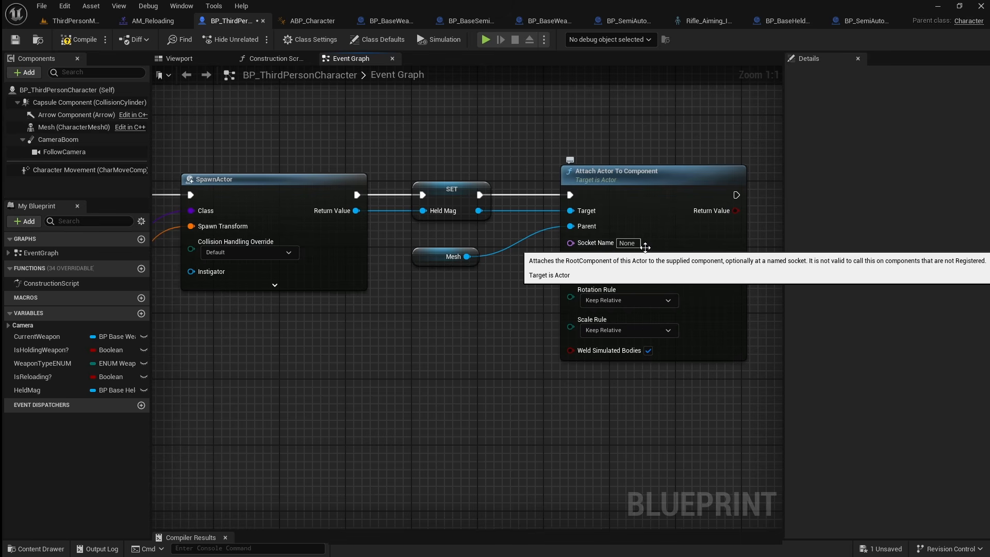
# Step: In the Rifle_Aiming_Idle skeleton, remove all attached preview assets from Rifle_Socket
pyautogui.click(716, 20)
pyautogui.scroll(-5, 117, 219)
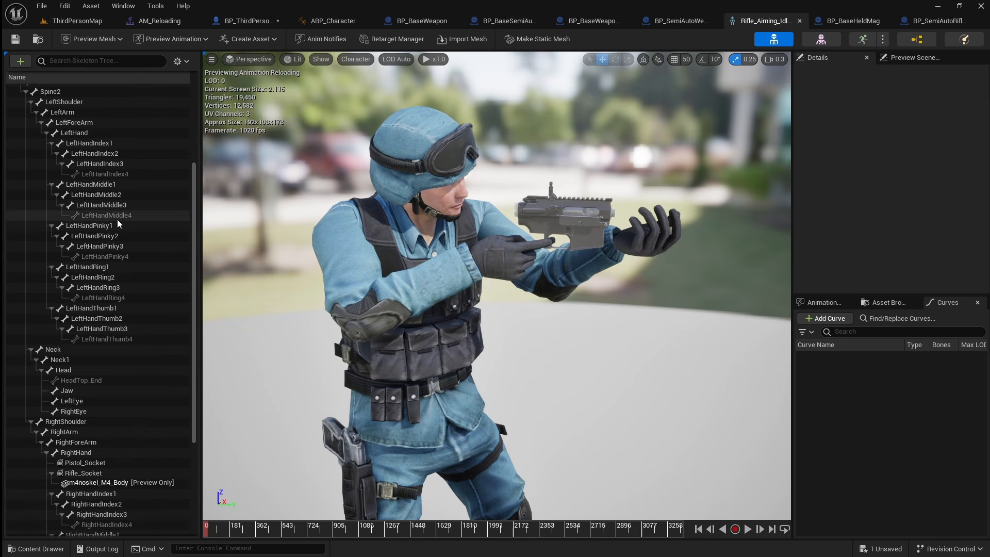
pyautogui.rightClick(105, 378)
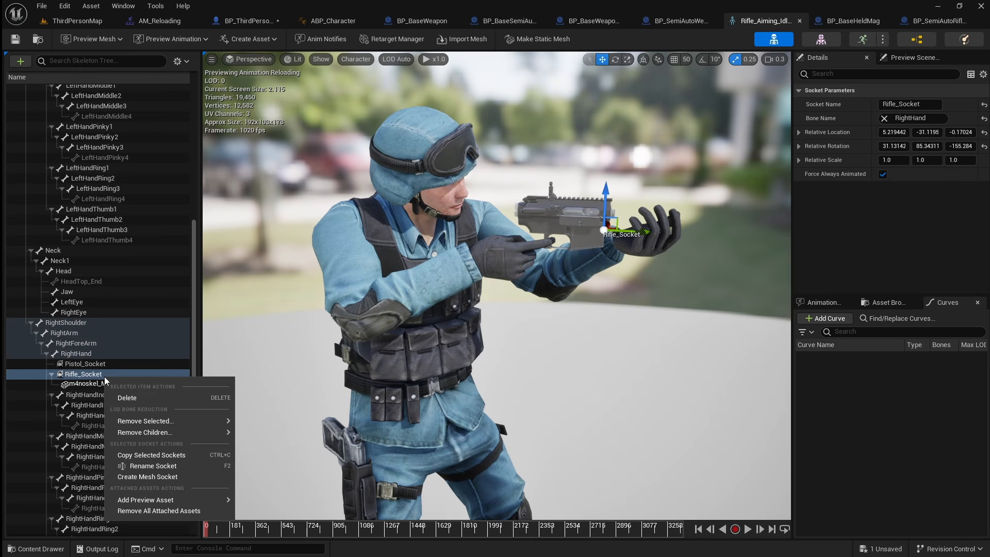
pyautogui.click(187, 512)
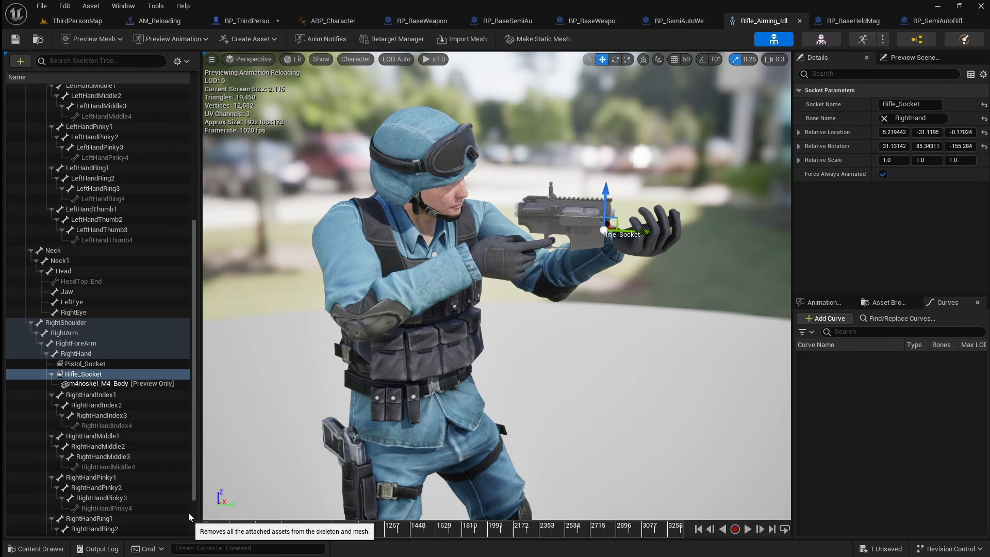
# Step: Preview the AM_Reloading montage on the character and pause it at about 543 on the timeline
pyautogui.click(180, 39)
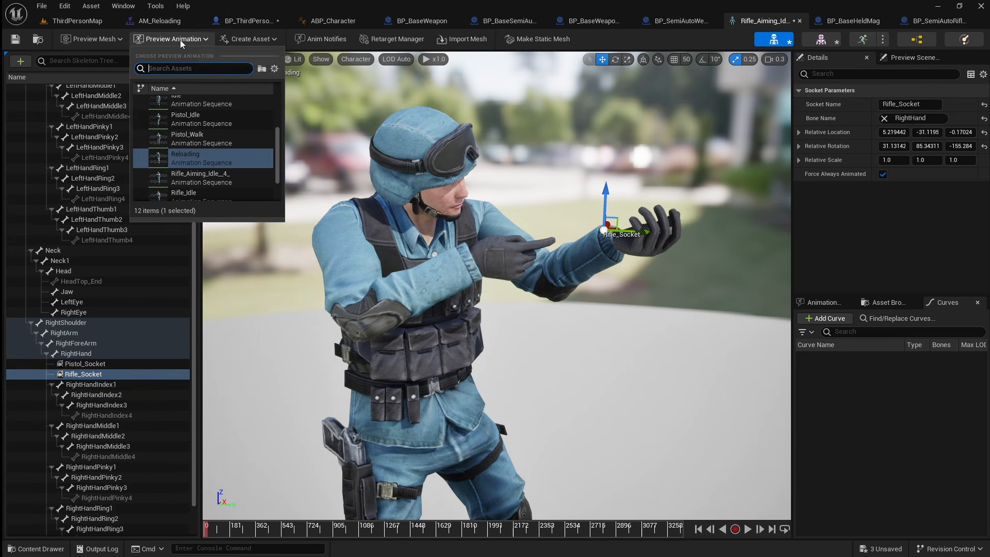
pyautogui.write('reloa')
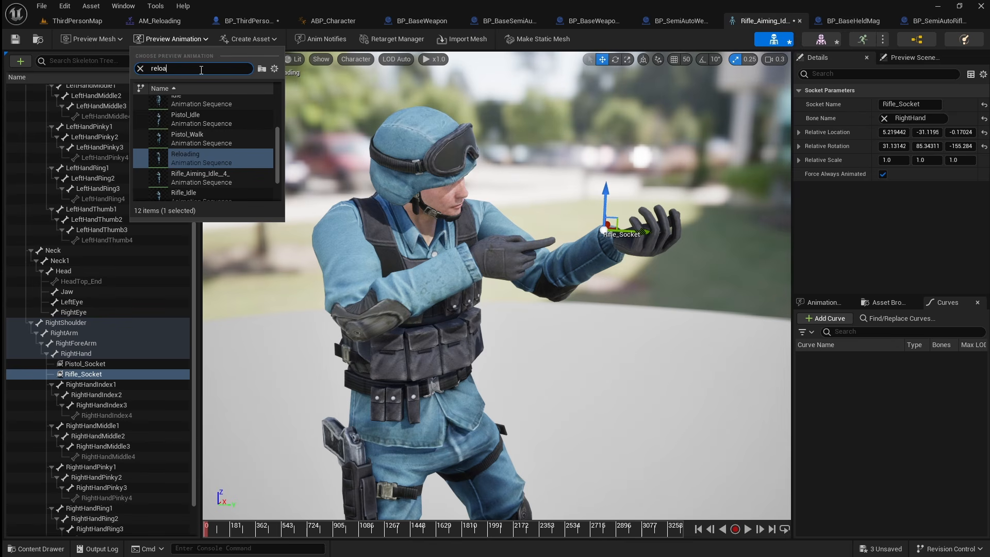
pyautogui.write('d')
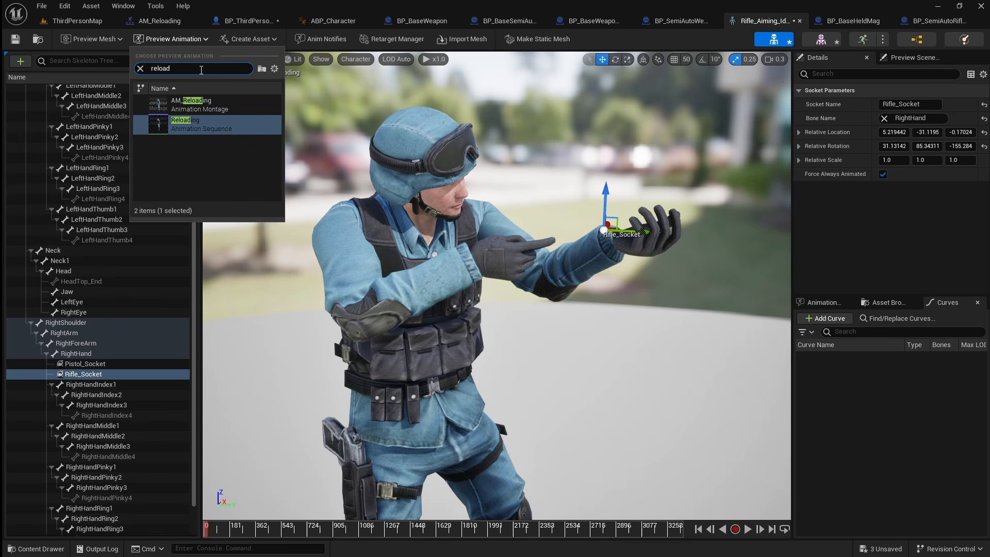
pyautogui.click(220, 107)
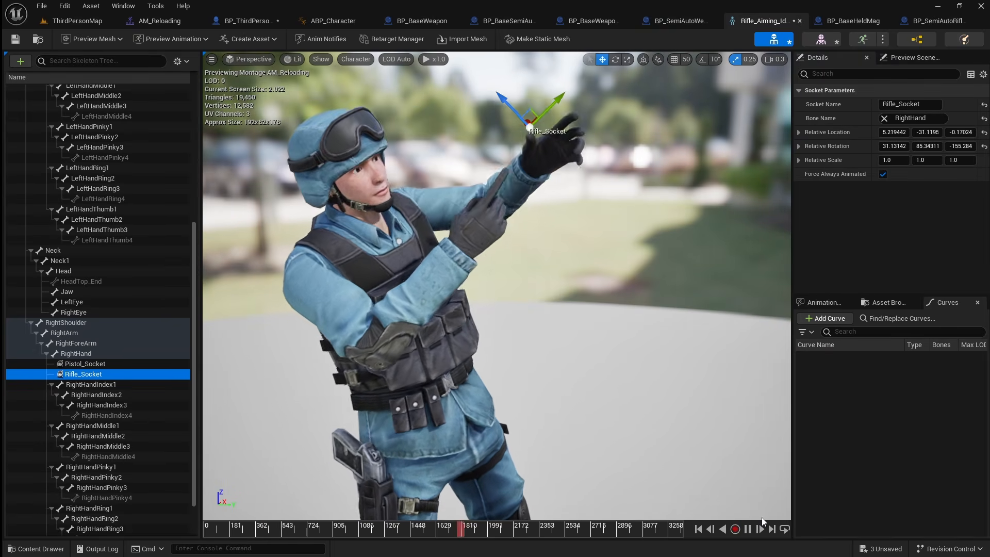
pyautogui.click(749, 529)
pyautogui.moveTo(554, 531); pyautogui.dragTo(290, 535)
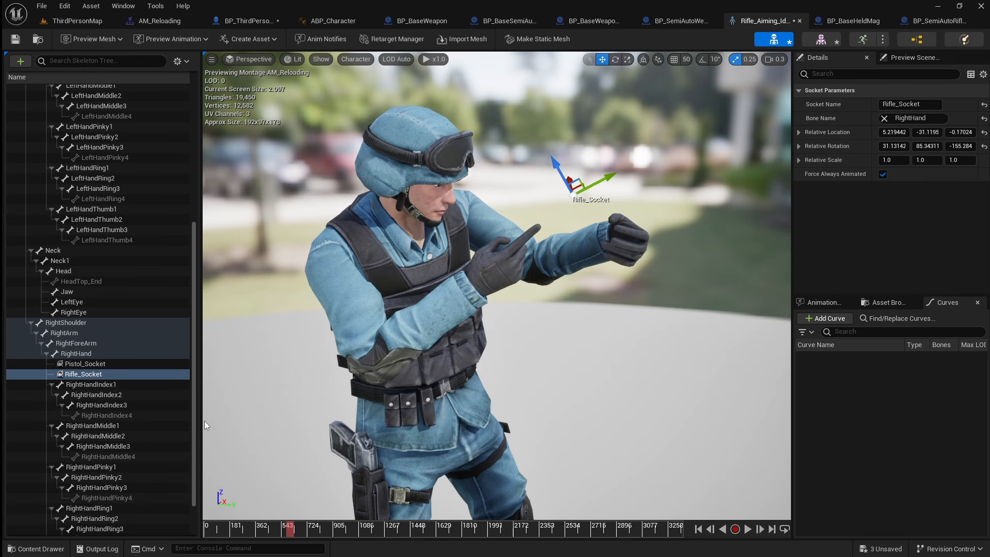
# Step: Add a socket to the LeftHand bone and name it Mag_Socket
pyautogui.scroll(6, 137, 368)
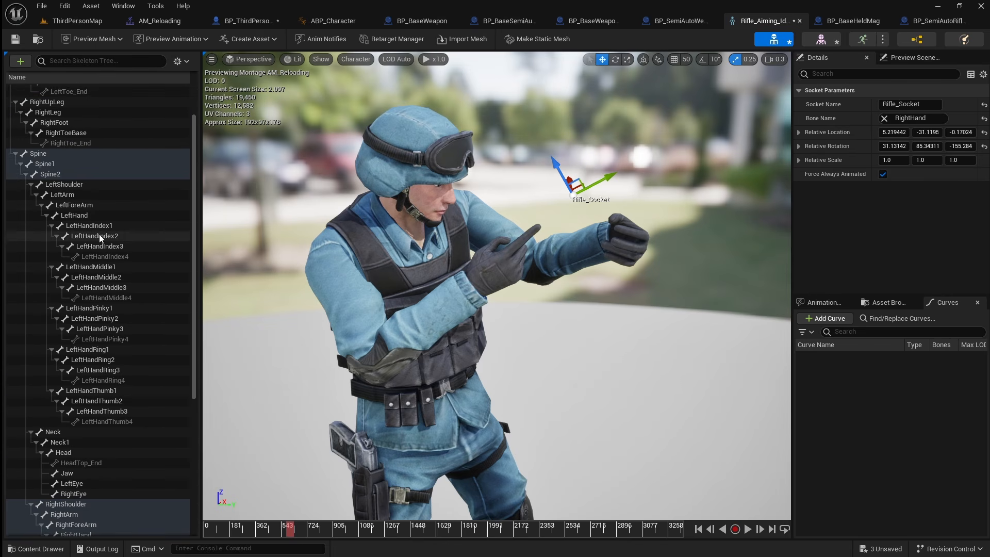
pyautogui.click(90, 216)
pyautogui.rightClick(89, 216)
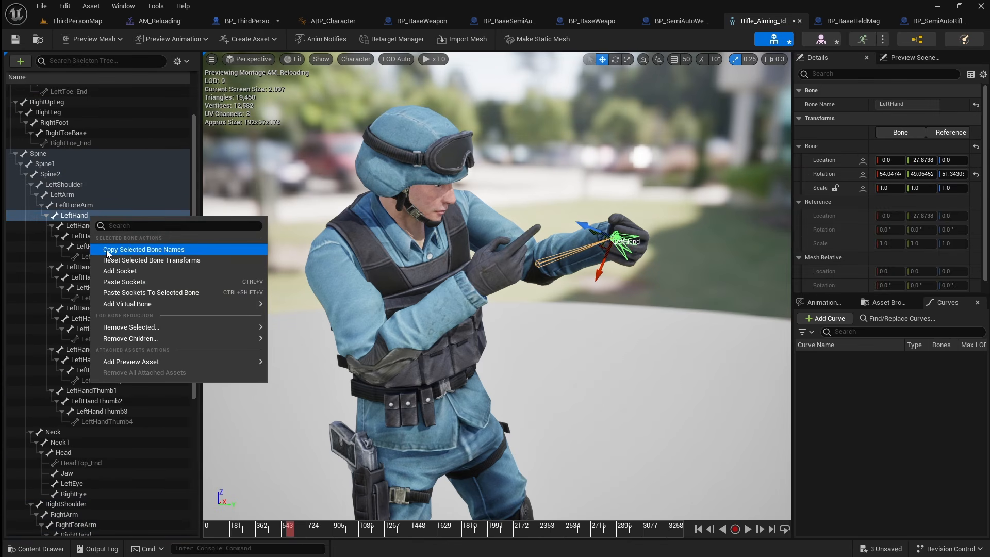
pyautogui.click(122, 270)
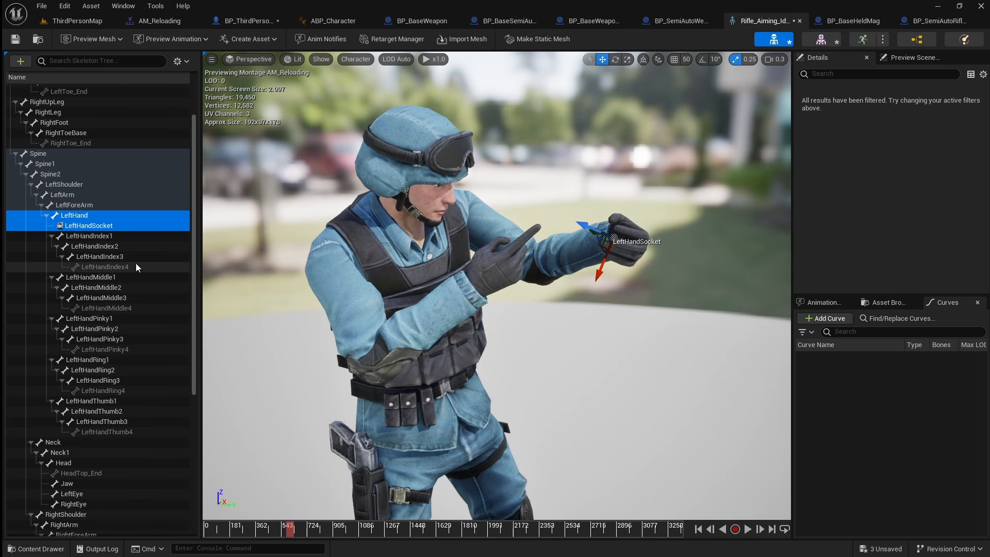
pyautogui.doubleClick(106, 227)
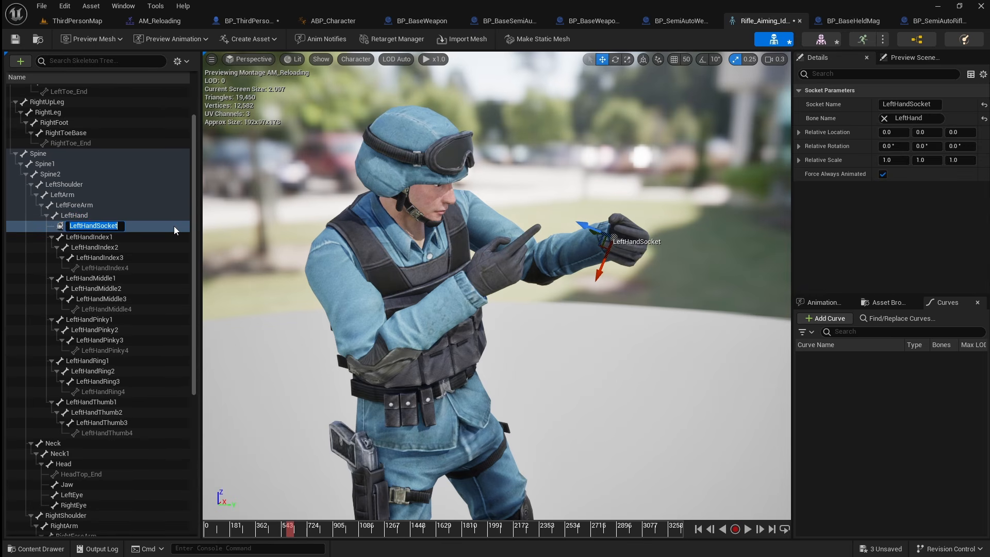
pyautogui.write('Mag_Socket')
pyautogui.press('Return')
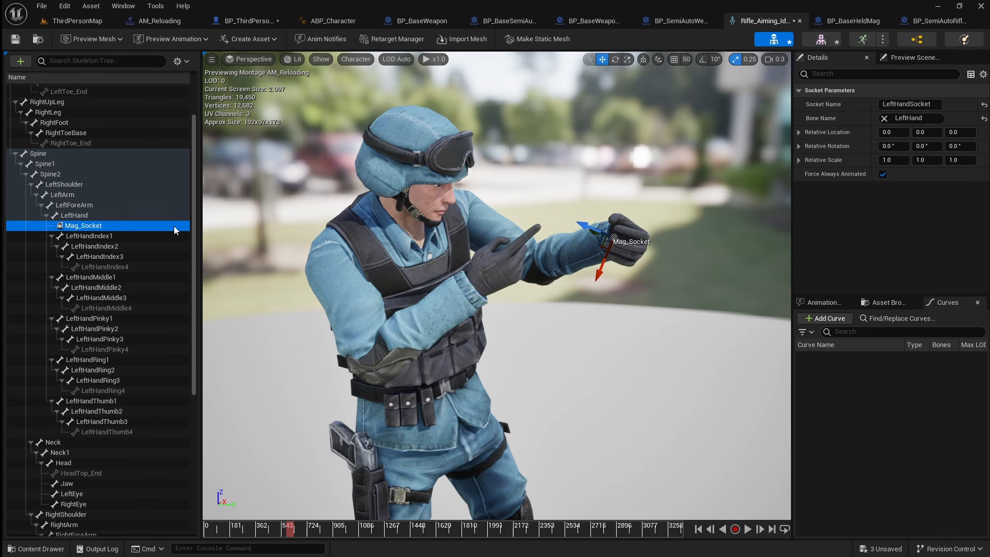
# Step: Add the m4noskel_Magazine_Light_003 mesh as a preview asset on Mag_Socket
pyautogui.rightClick(98, 226)
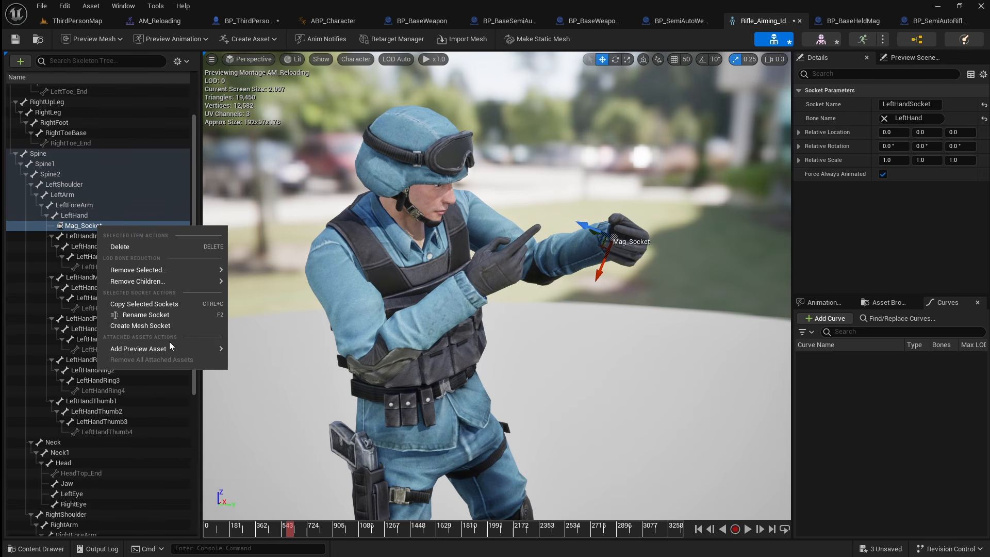
pyautogui.moveTo(175, 348)
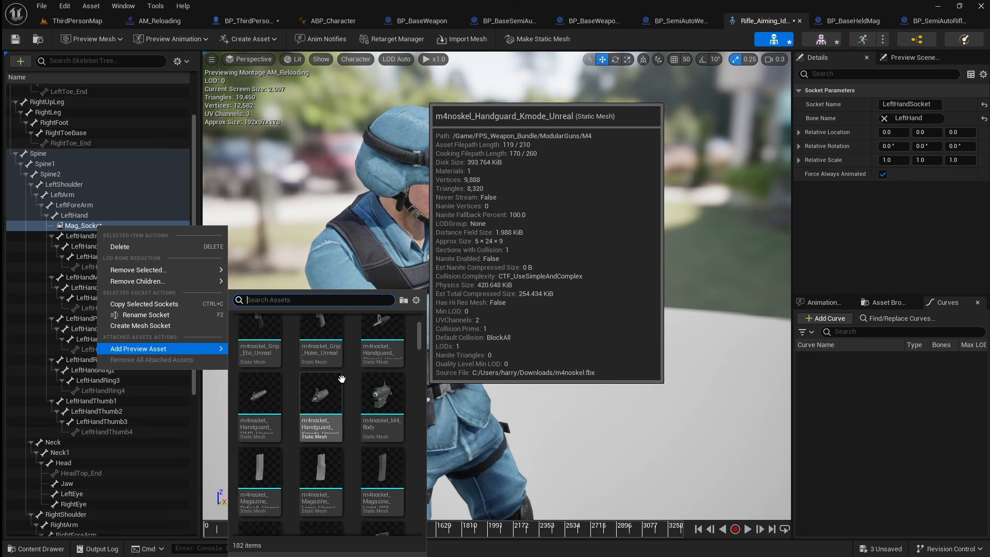
pyautogui.scroll(-3, 382, 413)
pyautogui.click(390, 408)
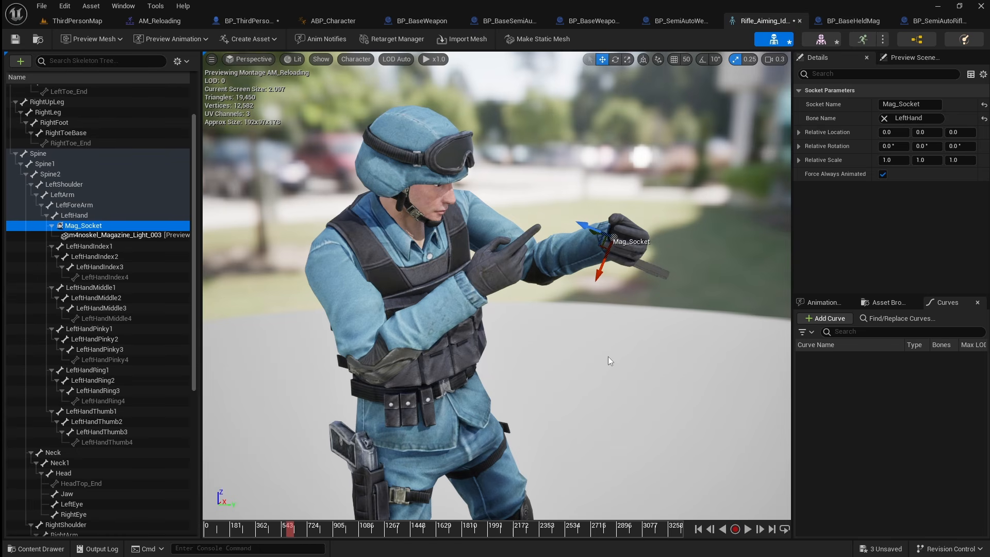
# Step: Move Mag_Socket to about 8.17 on Z and rotate it to about 78.95, -49.96, 78.07 so the magazine stands upright
pyautogui.moveTo(608, 357); pyautogui.dragTo(725, 338, button='right')
pyautogui.scroll(-2, 608, 357)
pyautogui.scroll(2, 608, 357)
pyautogui.press('w')
pyautogui.press('e')
pyautogui.press('r')
pyautogui.press('w')
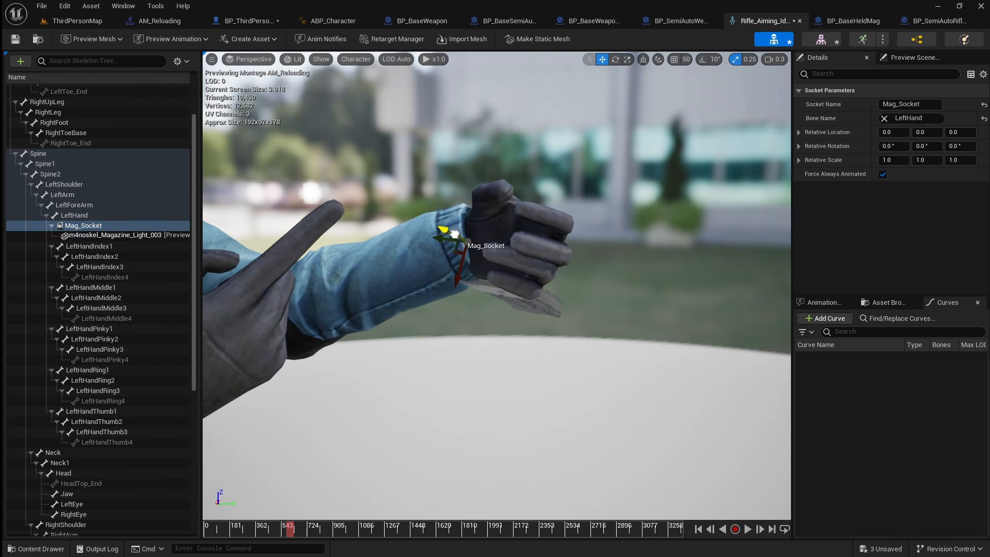
pyautogui.moveTo(454, 234); pyautogui.dragTo(408, 210)
pyautogui.press('e')
pyautogui.moveTo(455, 238); pyautogui.dragTo(377, 206)
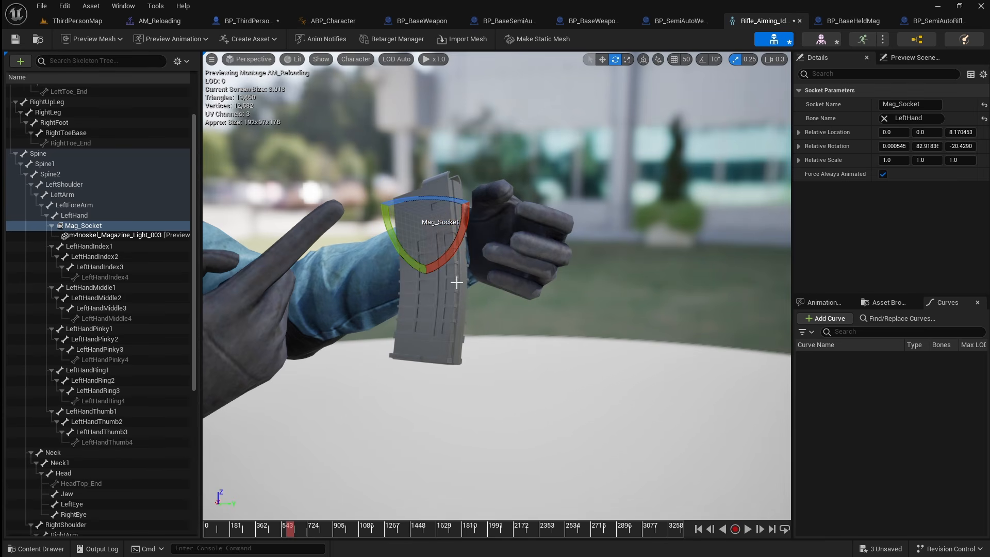
pyautogui.moveTo(448, 199); pyautogui.dragTo(368, 213)
pyautogui.press('r')
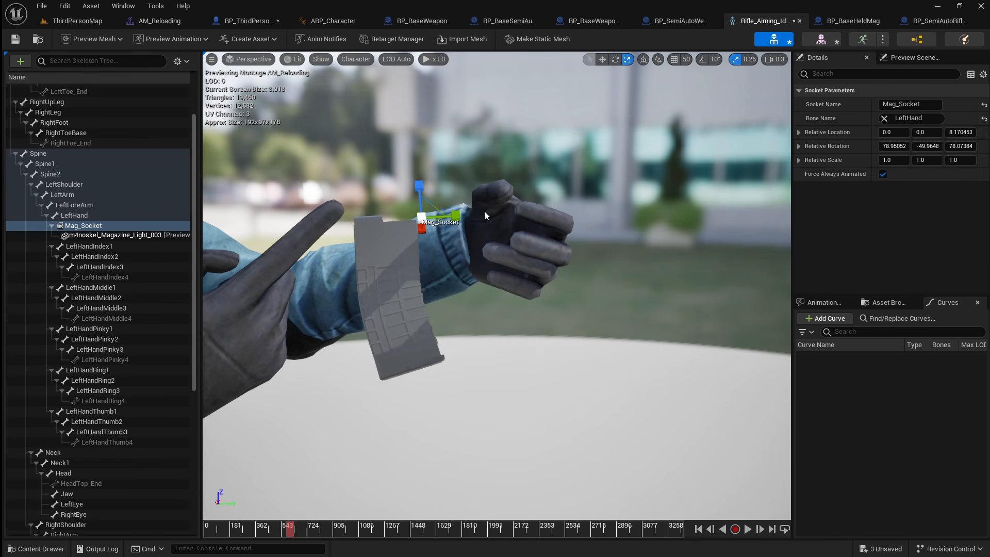
# Step: Move Mag_Socket into the left hand's grip, at a relative location of about -6.43, -13.23, 8.45
pyautogui.press('w')
pyautogui.moveTo(457, 214); pyautogui.dragTo(522, 186)
pyautogui.moveTo(522, 187); pyautogui.dragTo(490, 174, button='right')
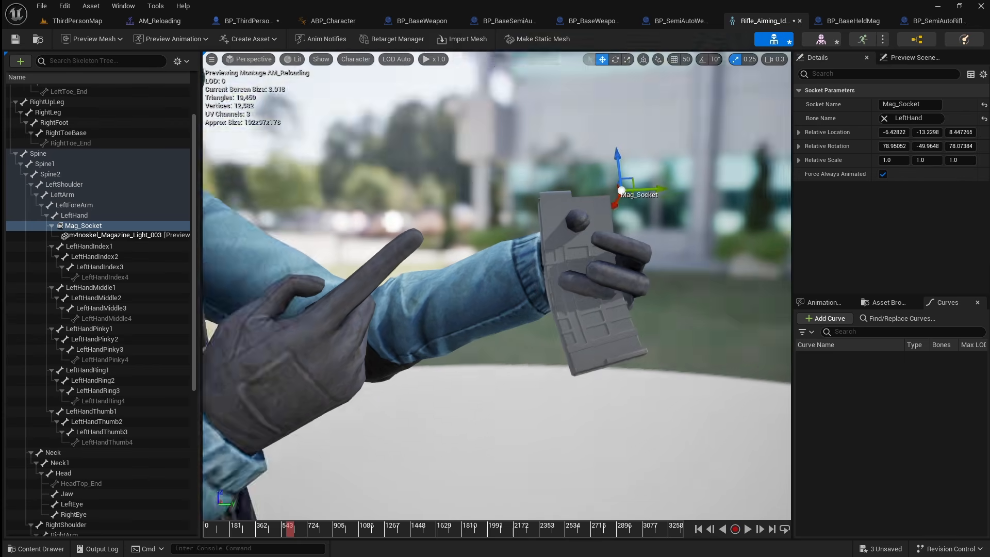
pyautogui.moveTo(490, 174); pyautogui.dragTo(482, 181, button='right')
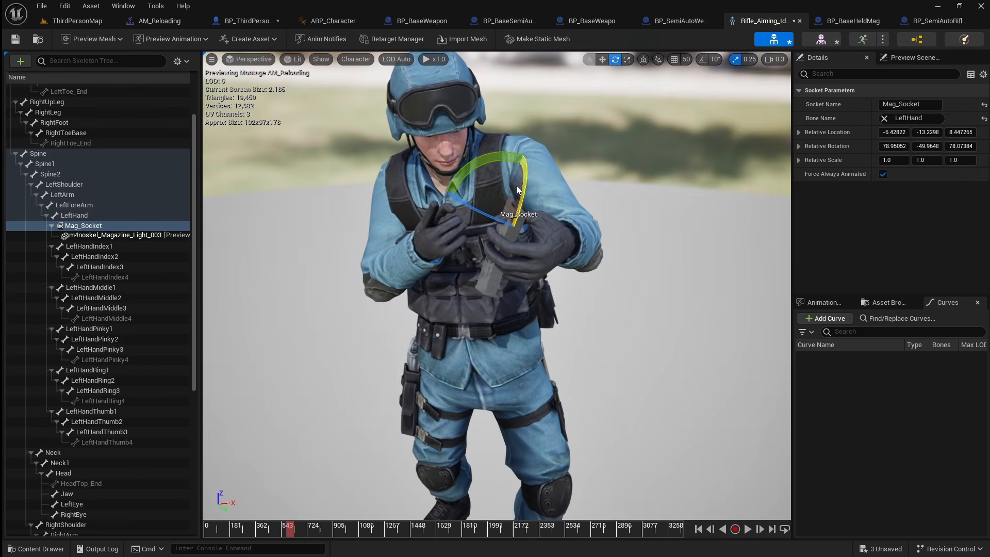
# Step: Refine Mag_Socket's fit in the hand to a location of about -4.36, -16.65, 10.58 and a rotation of about 52.44, -18.55, 112.72
pyautogui.press('space')
pyautogui.moveTo(520, 193); pyautogui.dragTo(507, 213)
pyautogui.press('space')
pyautogui.press('space')
pyautogui.press('space')
pyautogui.moveTo(467, 238); pyautogui.dragTo(490, 226)
pyautogui.press('space')
pyautogui.moveTo(537, 258); pyautogui.dragTo(588, 294, button='right')
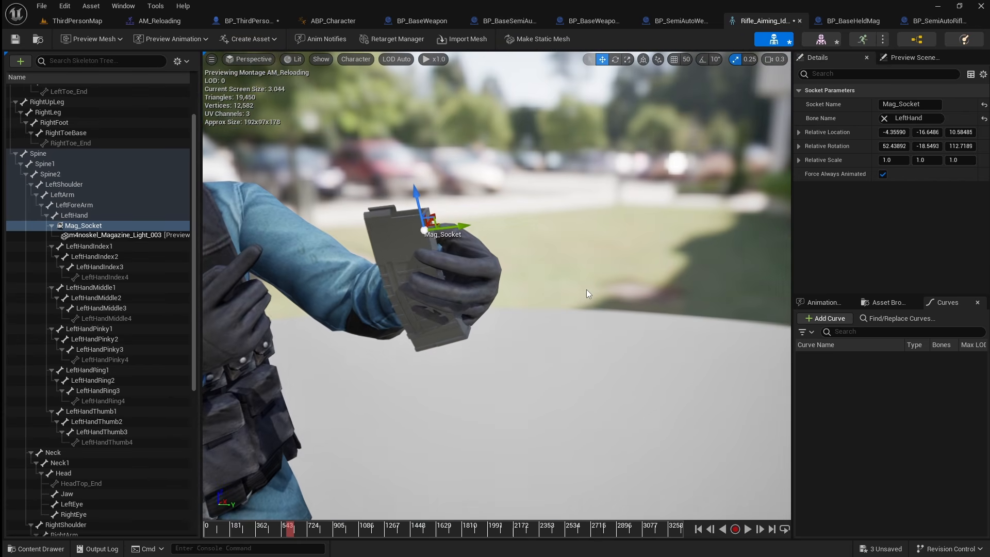
# Step: Save the skeleton asset, and in BP_ThirdPersonCharacter set the Attach Actor To Component node's Socket Name to Mag_Socket
pyautogui.click(15, 38)
pyautogui.click(258, 21)
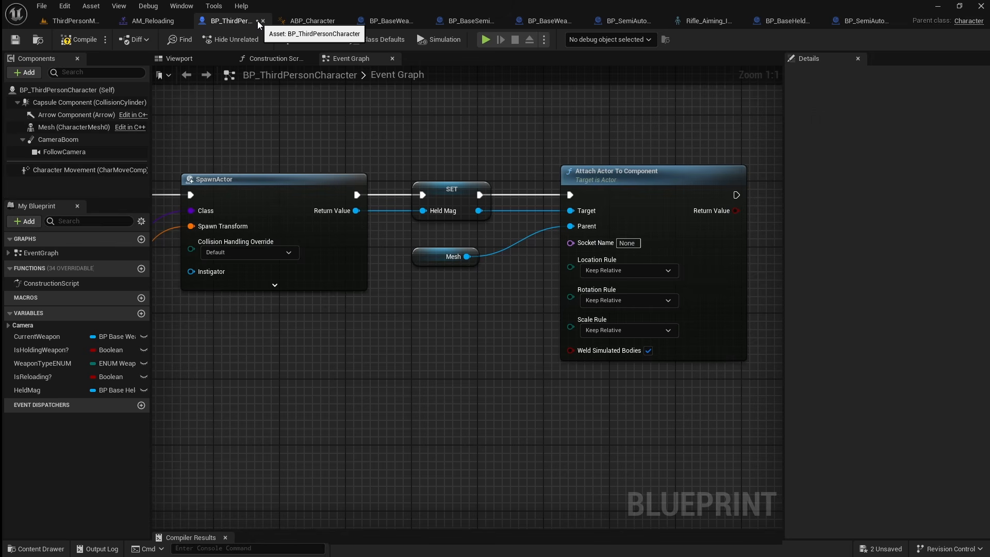
pyautogui.click(619, 243)
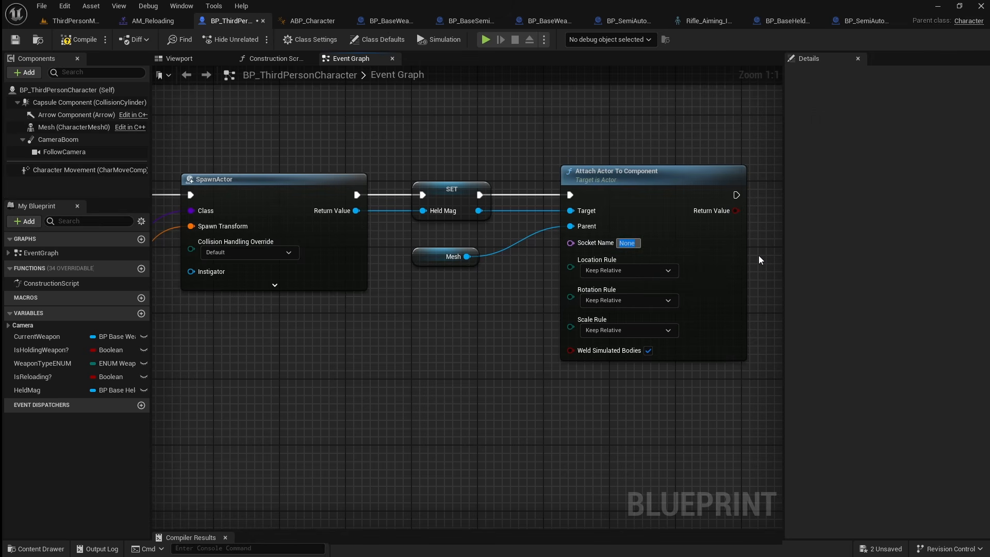
pyautogui.write('Mag_Socket')
pyautogui.press('Return')
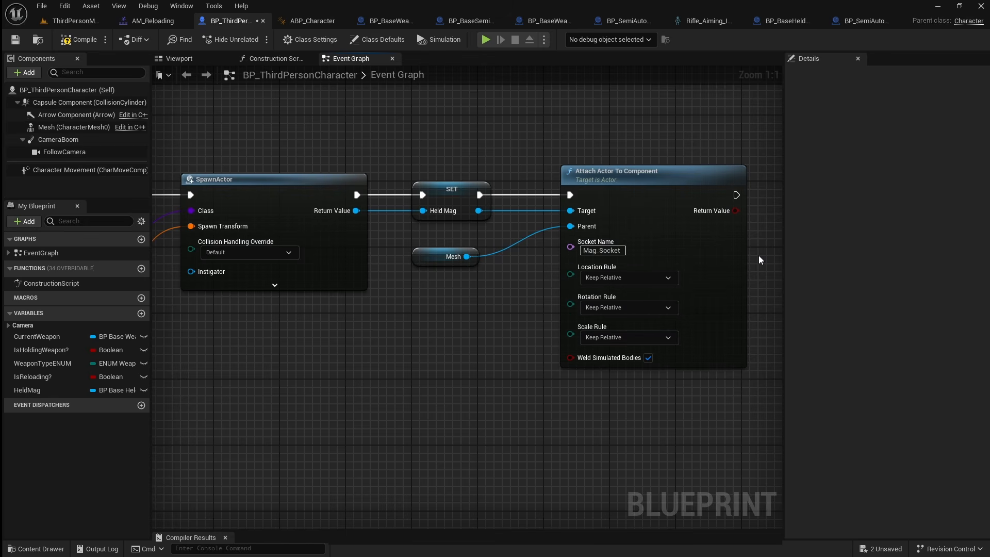
# Step: Set the attach node's Location, Rotation and Scale Rules to Keep World and save the blueprint
pyautogui.click(635, 282)
pyautogui.click(625, 294)
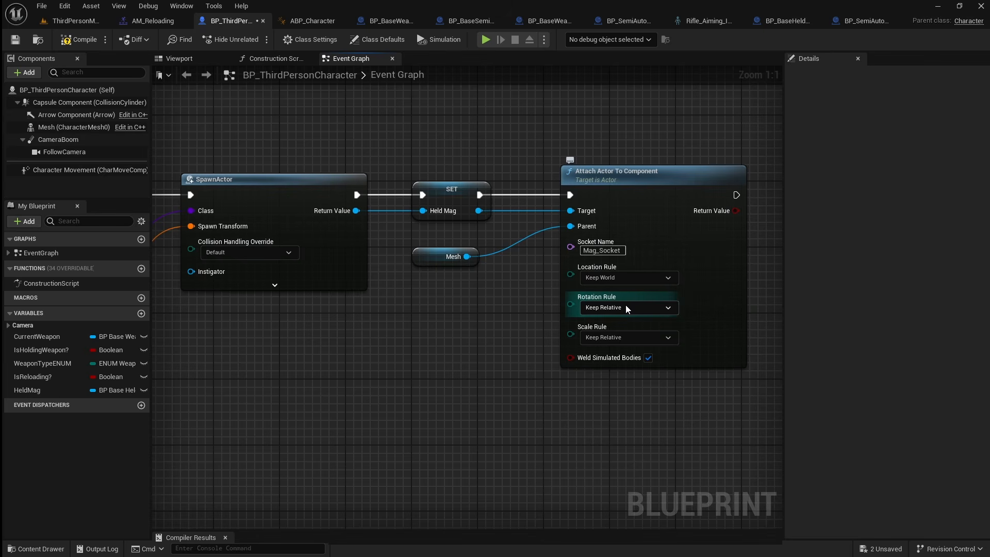
pyautogui.click(626, 307)
pyautogui.click(614, 323)
pyautogui.click(616, 336)
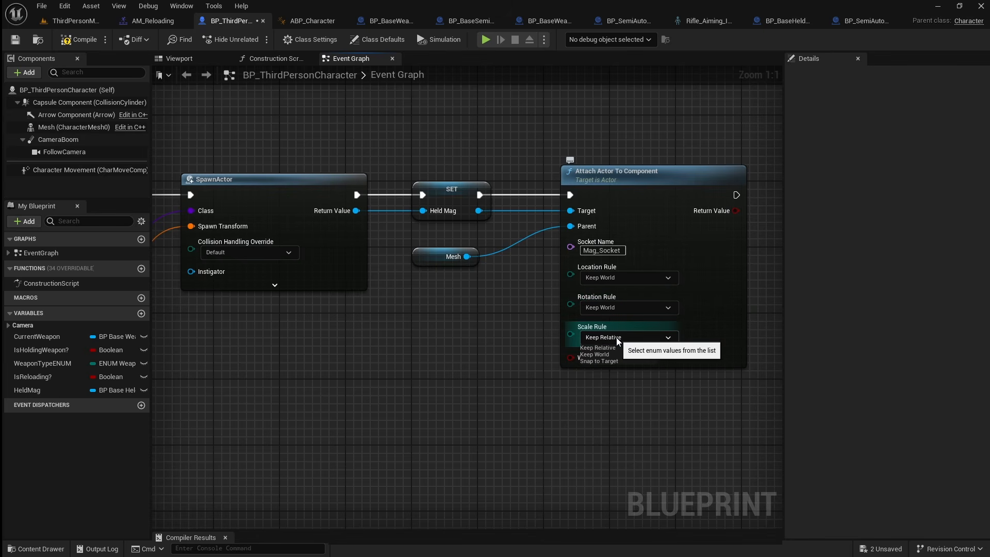
pyautogui.click(617, 354)
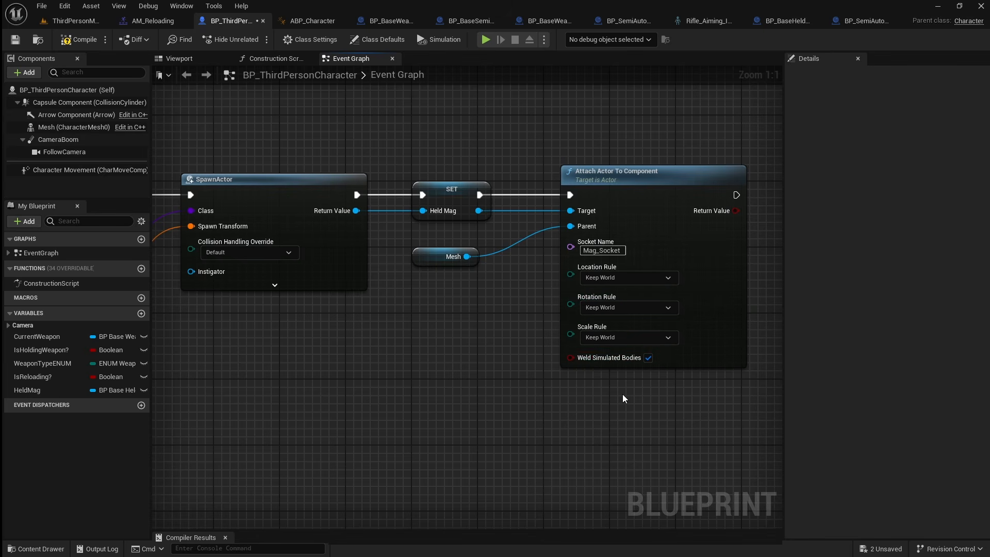
pyautogui.click(15, 40)
# Step: Play-test ThirdPersonMap by equipping the rifle and reloading it, and end the play session
pyautogui.click(72, 21)
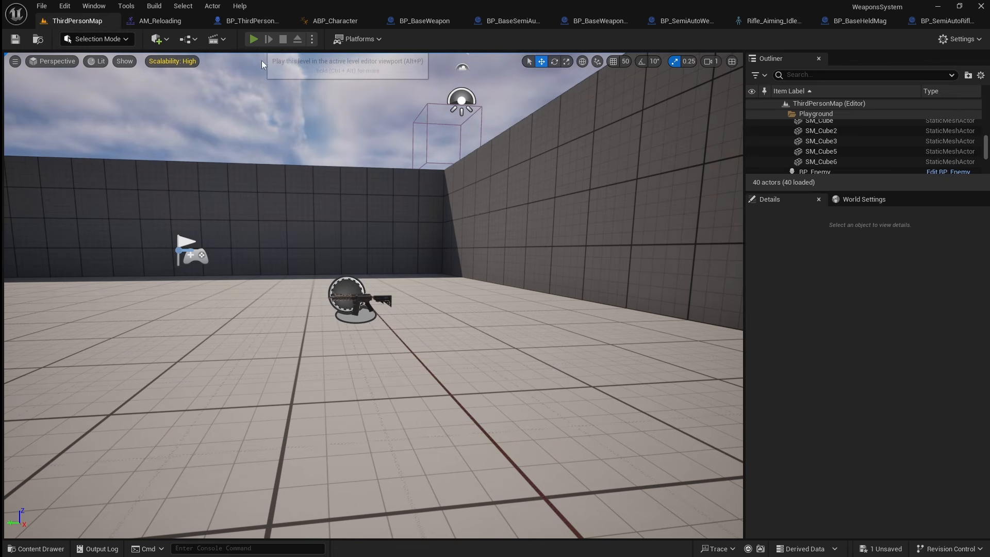
pyautogui.click(259, 39)
pyautogui.press('1')
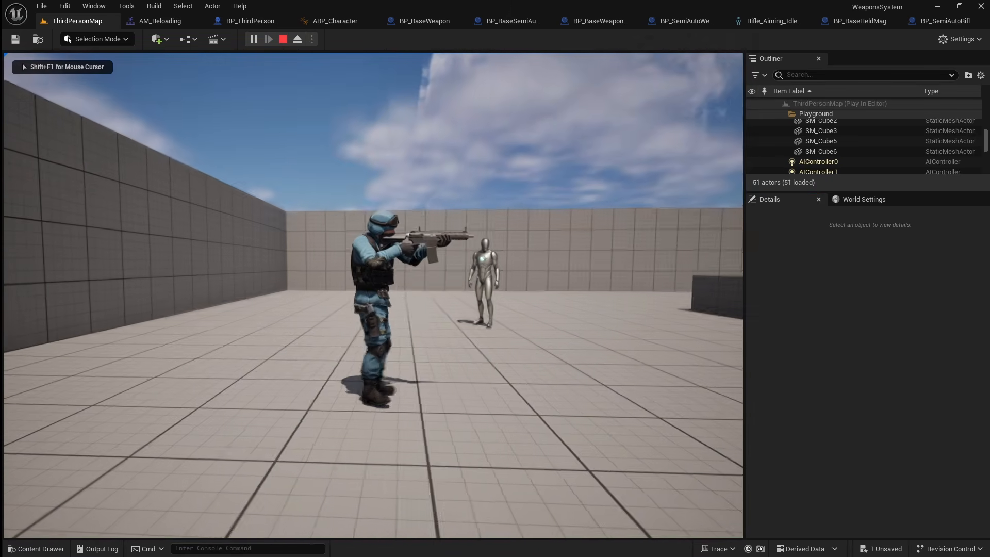
pyautogui.press('r')
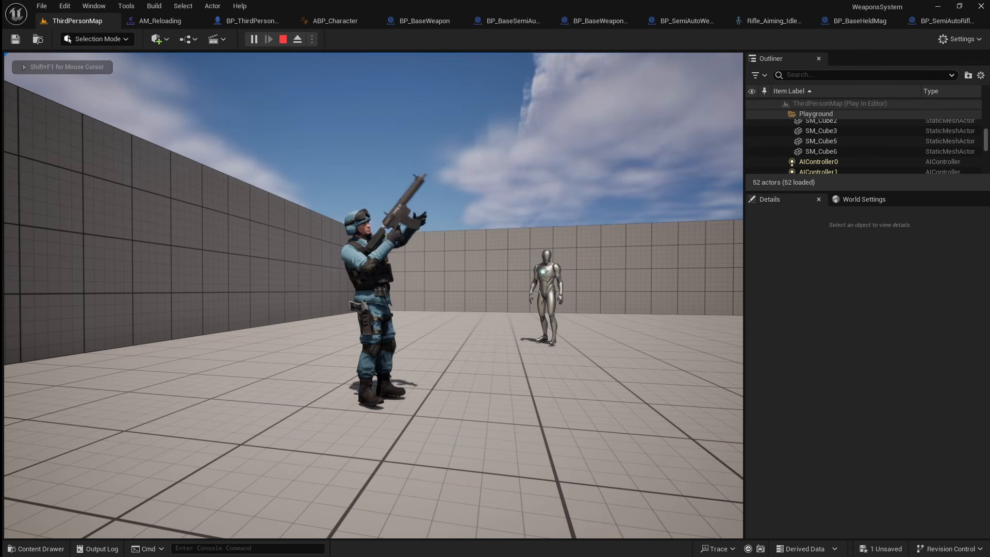
pyautogui.press('Escape')
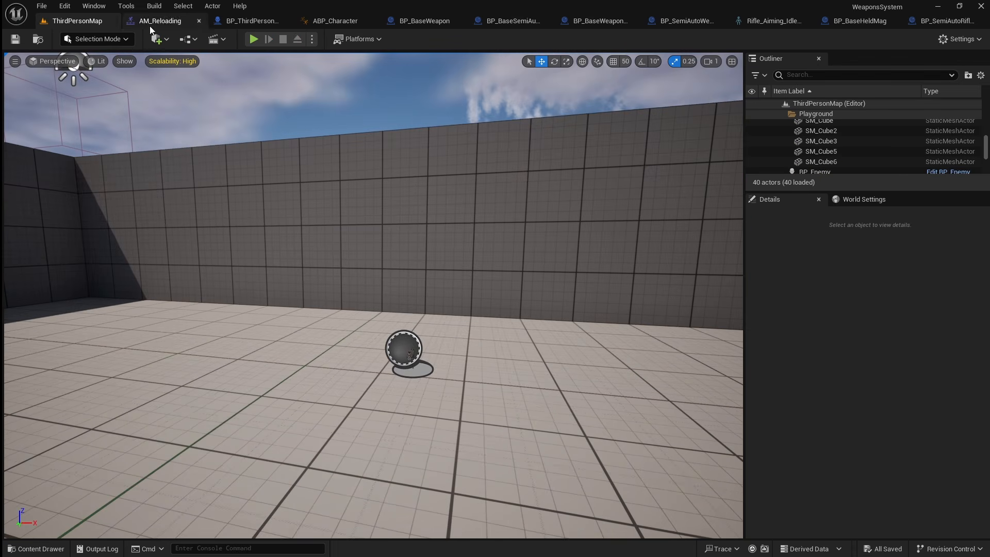
# Step: Create a folder named DroppedMags inside the Blueprints > Magazines content folder
pyautogui.click(273, 23)
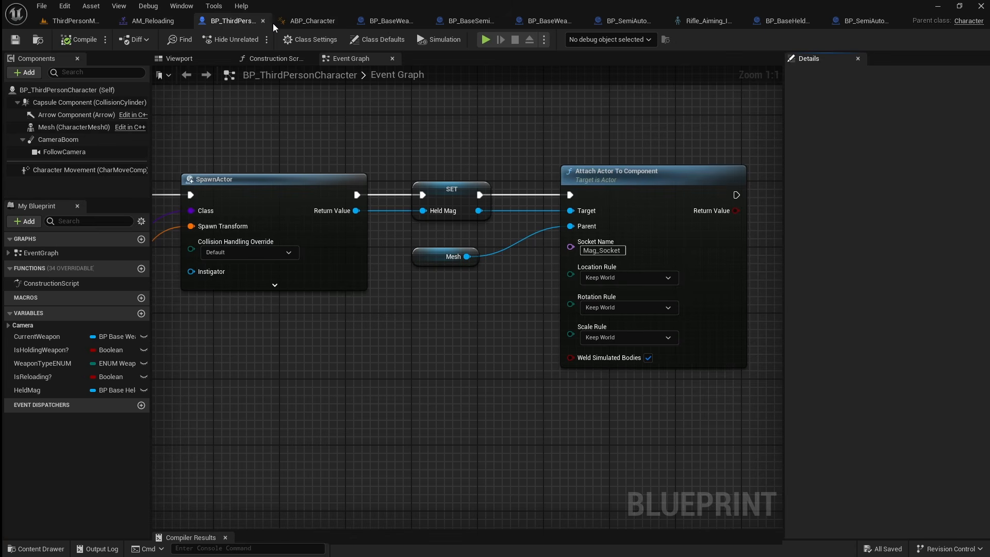
pyautogui.moveTo(358, 163); pyautogui.dragTo(389, 167, button='right')
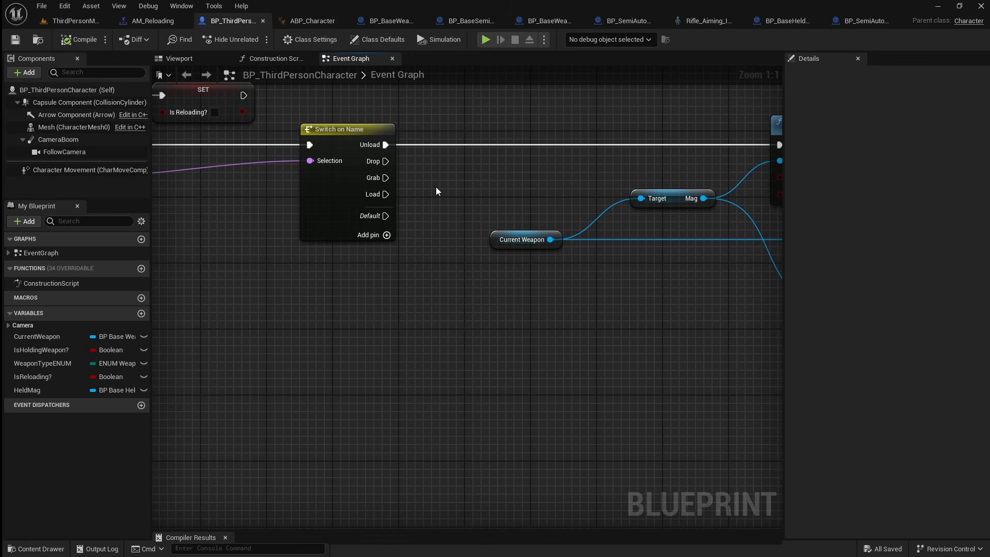
pyautogui.click(46, 548)
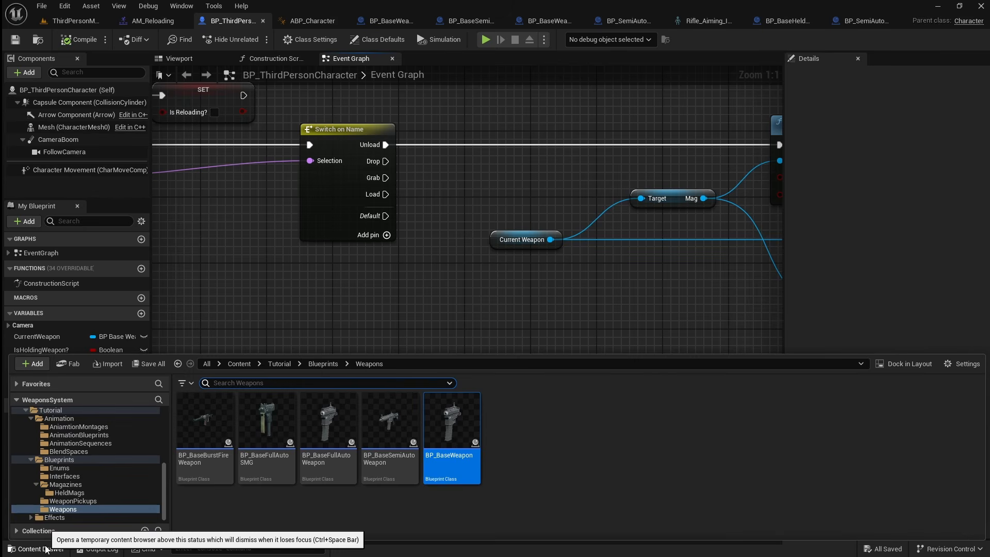
pyautogui.click(113, 485)
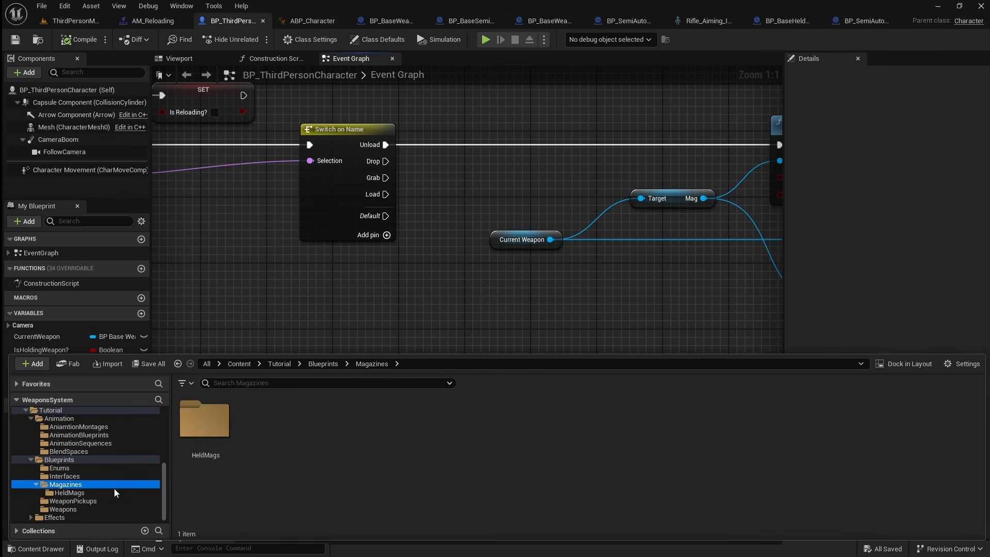
pyautogui.rightClick(274, 467)
pyautogui.click(362, 133)
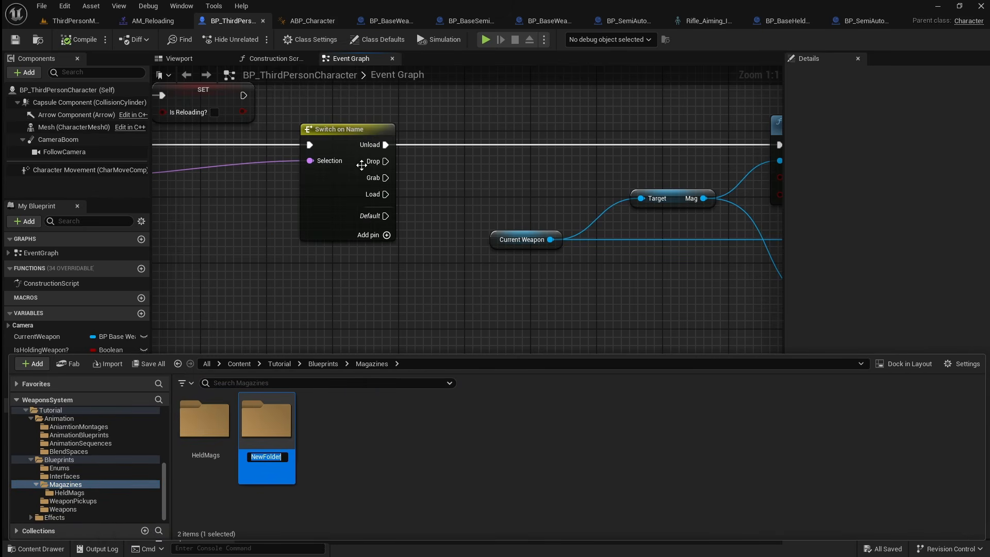
pyautogui.write('DroppedMags')
pyautogui.press('Return')
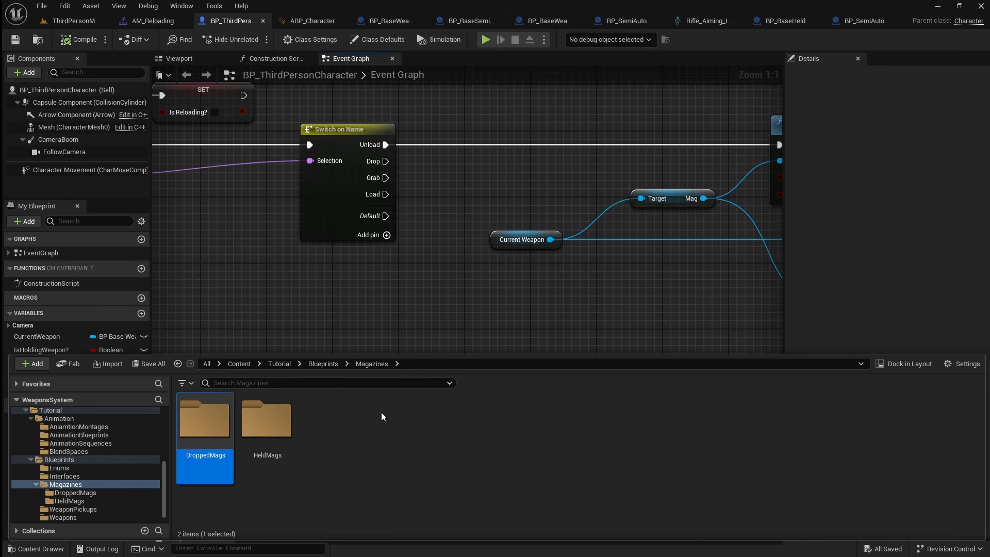
# Step: Create an Actor blueprint named BP_BaseDroppedMag inside the DroppedMags folder
pyautogui.doubleClick(217, 431)
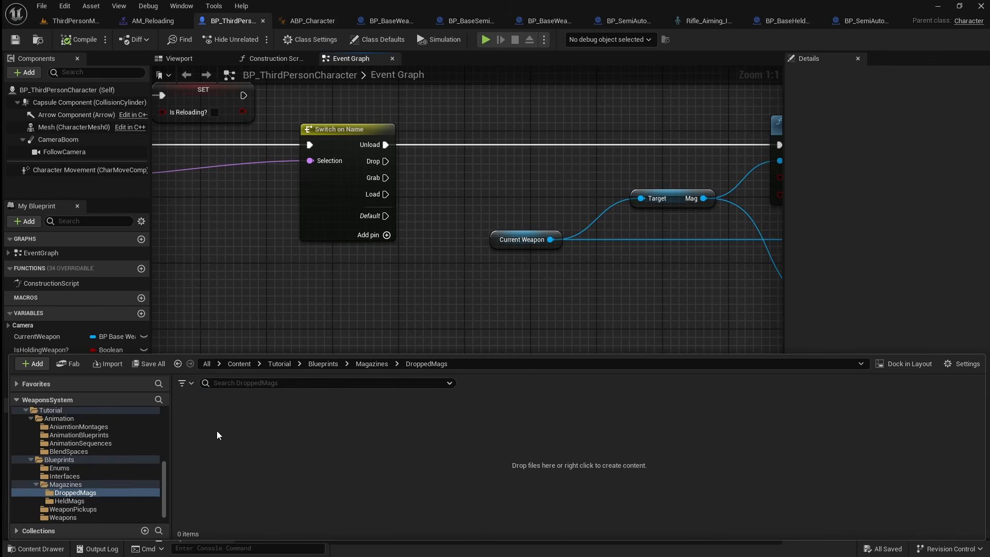
pyautogui.rightClick(217, 431)
pyautogui.press('Escape')
pyautogui.click(361, 208)
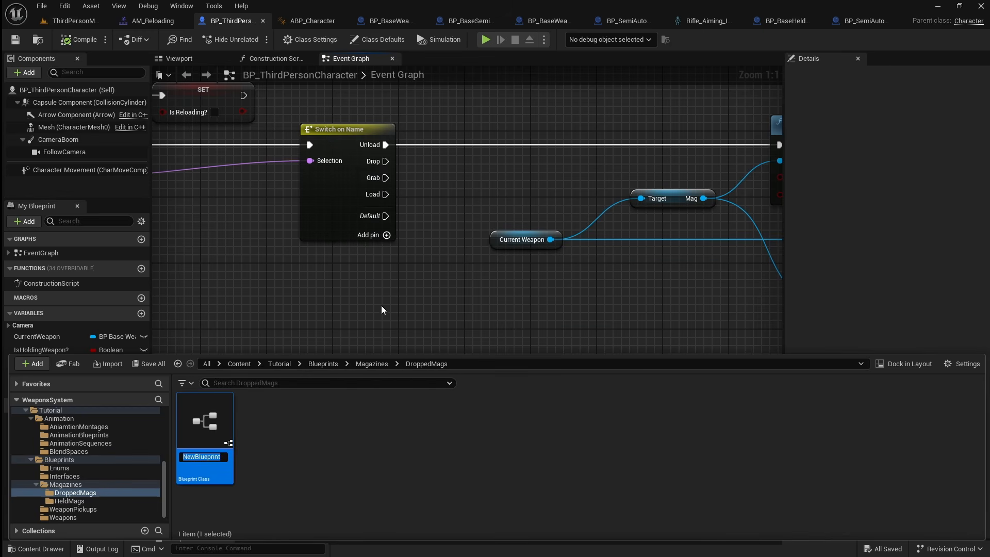
pyautogui.write('BP_Bas')
pyautogui.write('eDropped')
pyautogui.write('Mag')
pyautogui.press('Return')
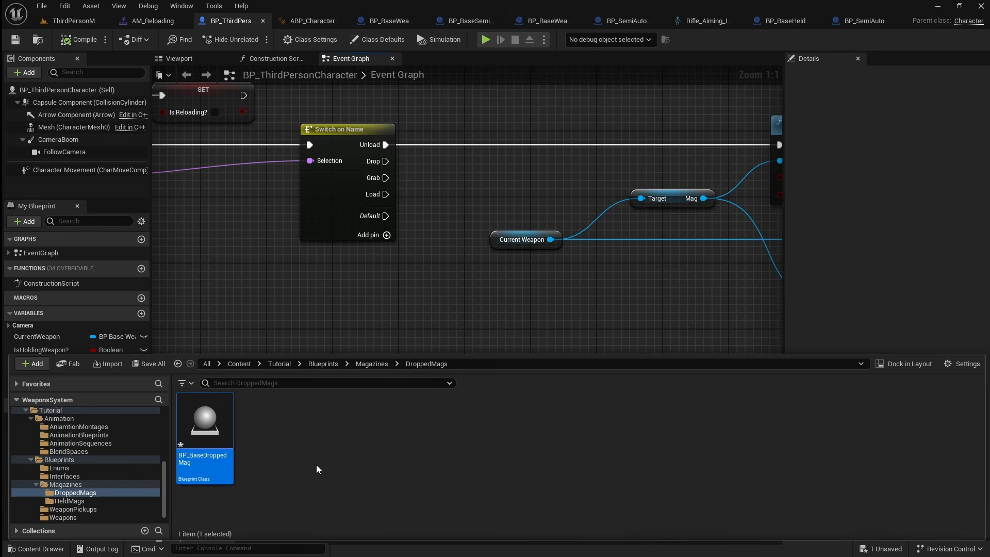
# Step: Open BP_BaseDroppedMag and add a Static Mesh component named Mag under its scene root
pyautogui.doubleClick(225, 435)
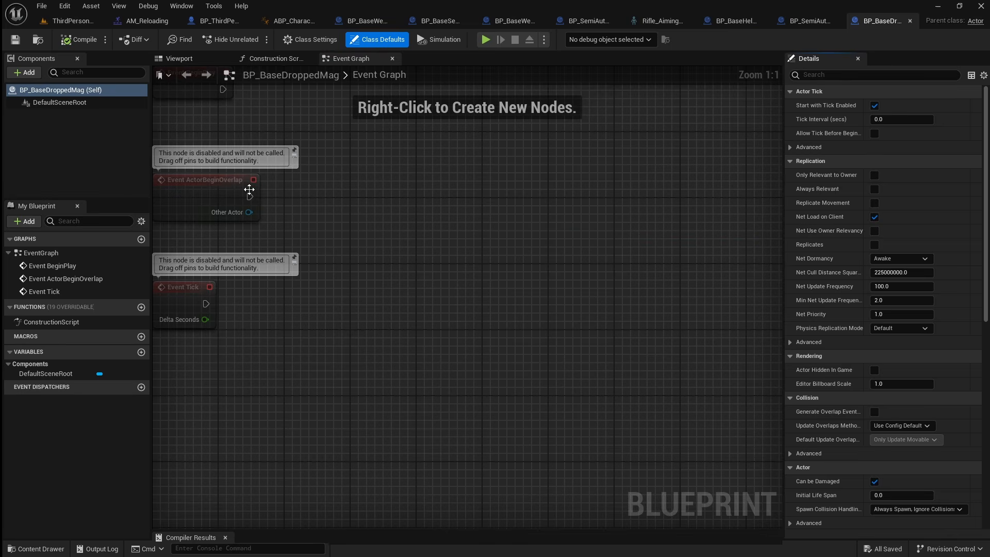
pyautogui.click(177, 59)
pyautogui.click(24, 72)
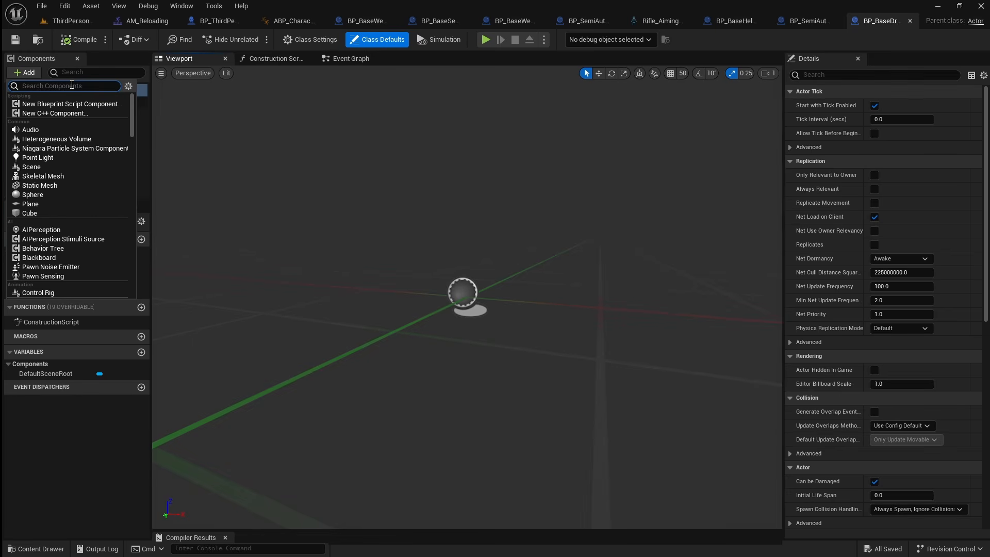
pyautogui.write('static')
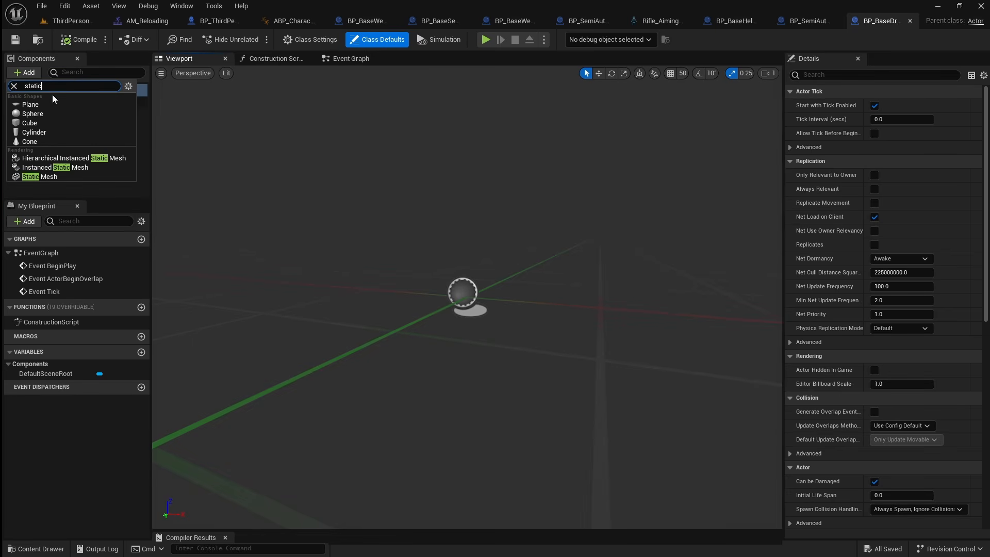
pyautogui.click(88, 178)
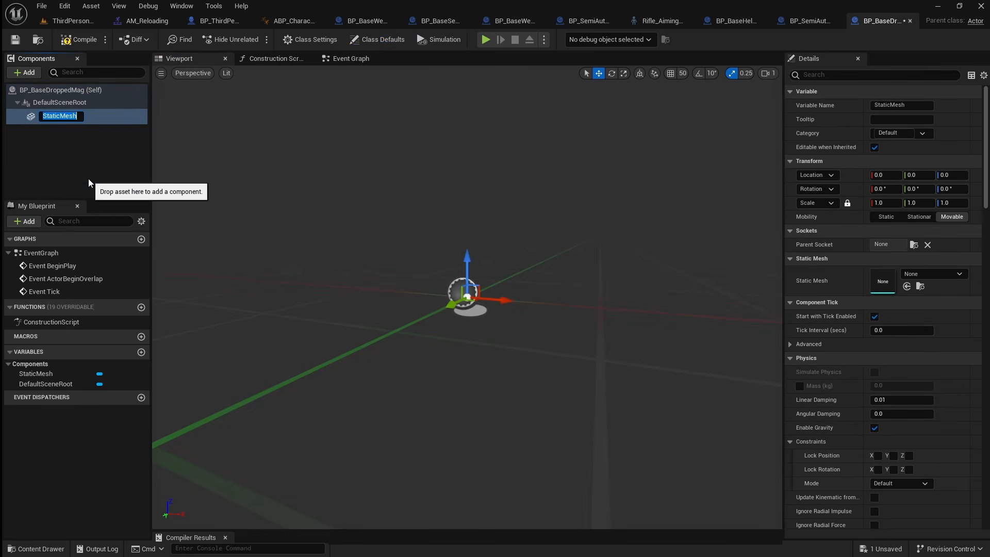
pyautogui.write('Mag')
pyautogui.press('Return')
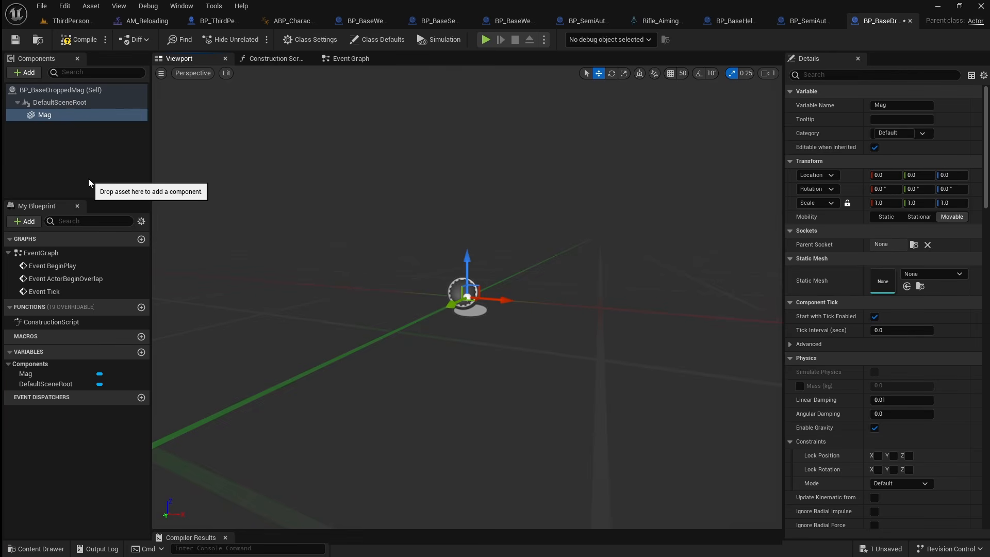
# Step: Assign the m4noskel_Magazine_Light_003 static mesh to the Mag component
pyautogui.click(933, 274)
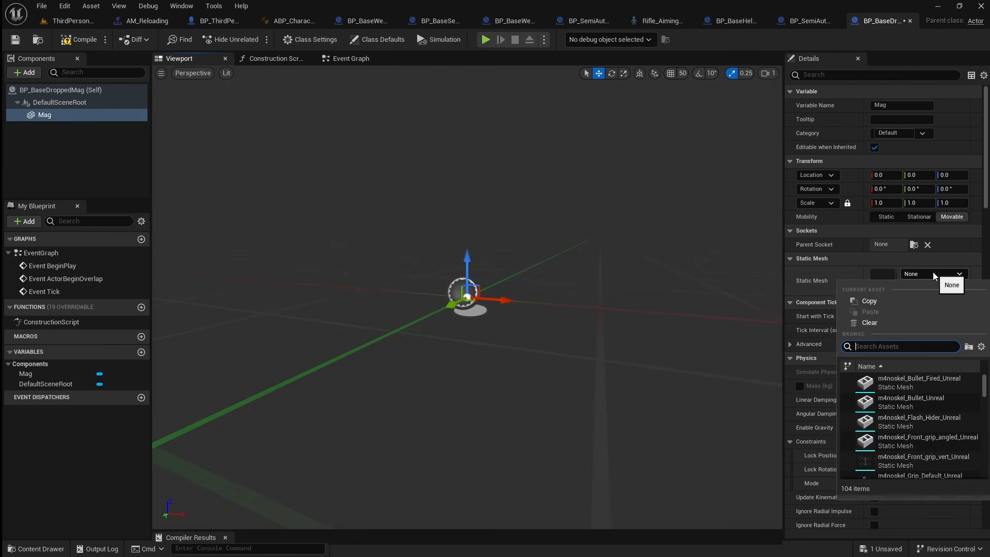
pyautogui.write('magazine')
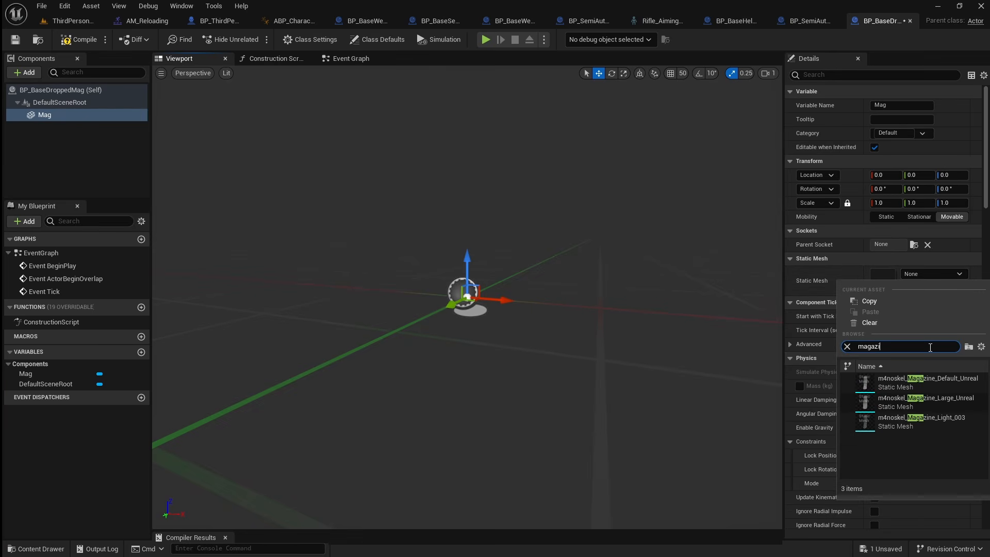
pyautogui.click(945, 421)
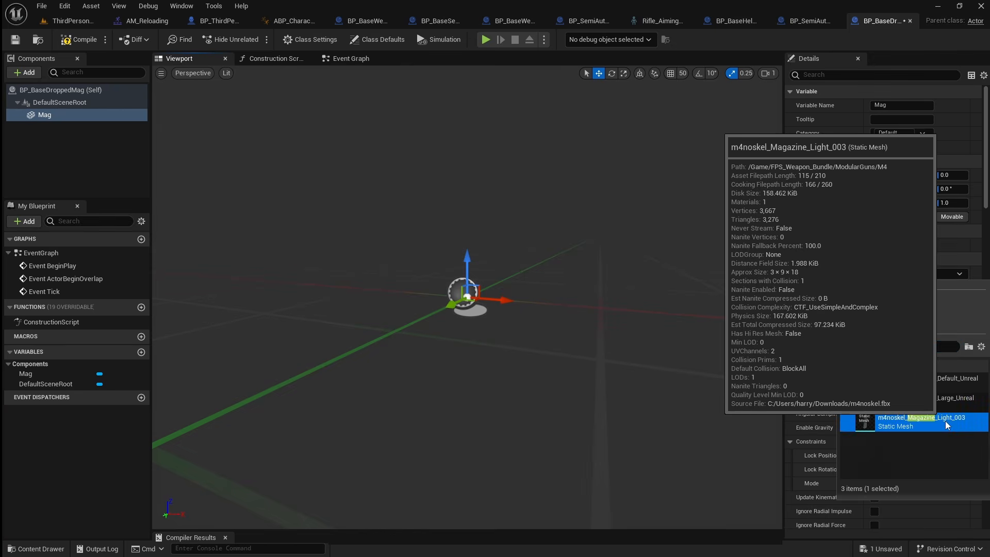
pyautogui.scroll(-1, 467, 297)
pyautogui.press('w')
pyautogui.moveTo(468, 297); pyautogui.dragTo(568, 296, button='right')
pyautogui.press('w')
pyautogui.moveTo(620, 367); pyautogui.dragTo(621, 395, button='right')
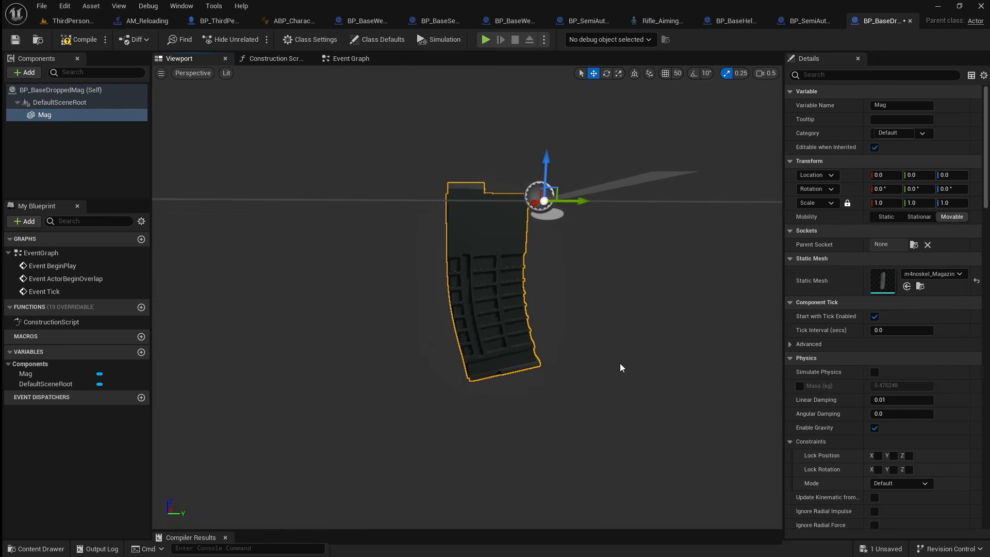
# Step: Give Mag a Custom collision preset with object type PhysicsBody and its Pawn response set to Ignore
pyautogui.scroll(-10, 819, 333)
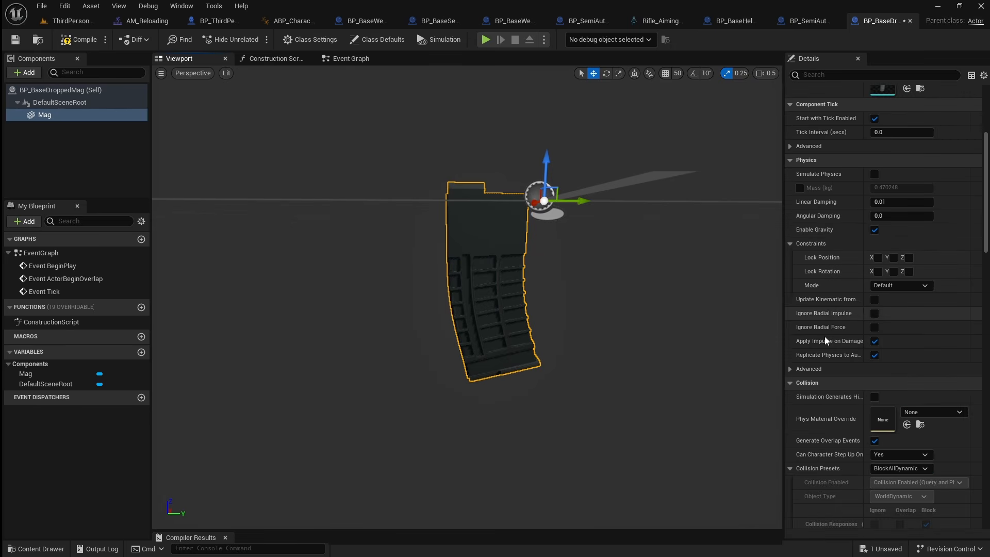
pyautogui.click(906, 390)
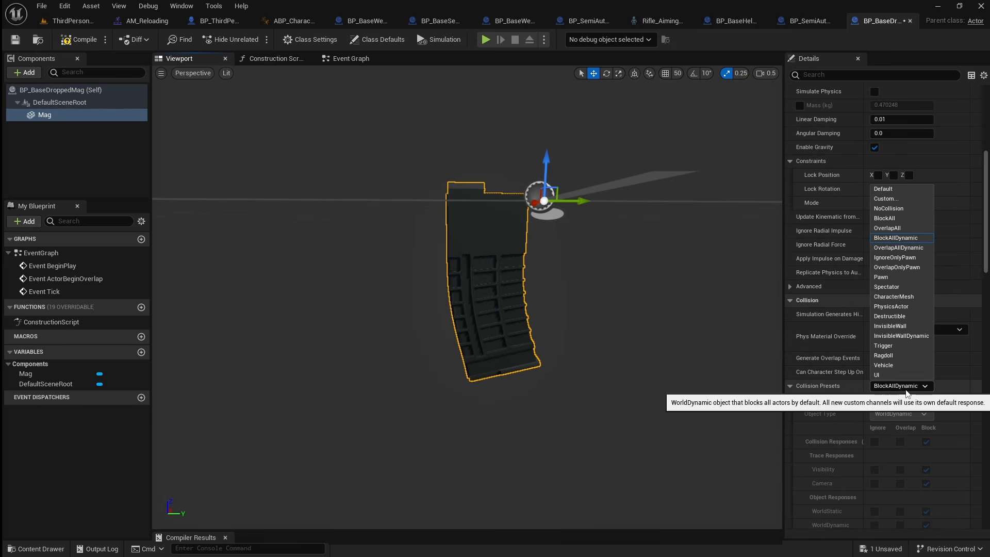
pyautogui.click(915, 199)
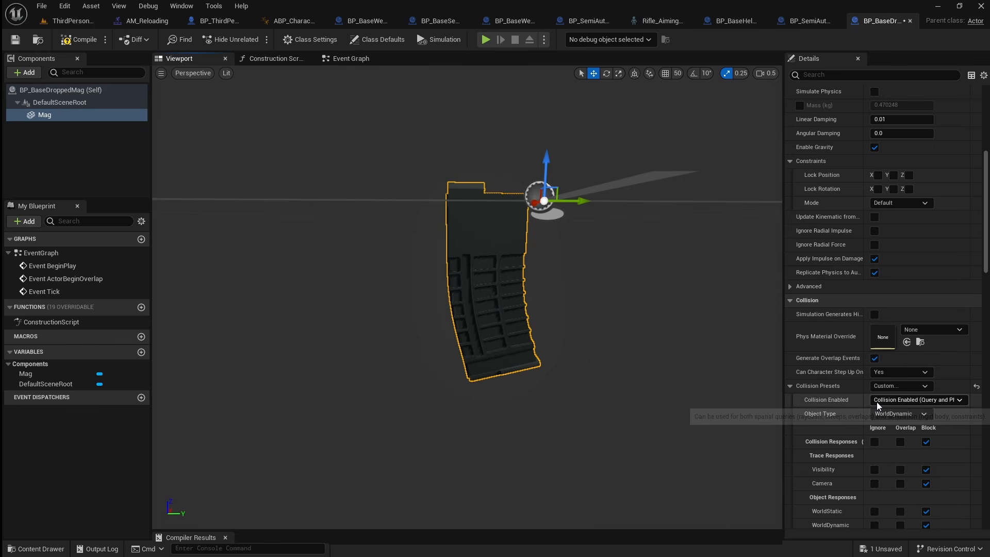
pyautogui.click(908, 415)
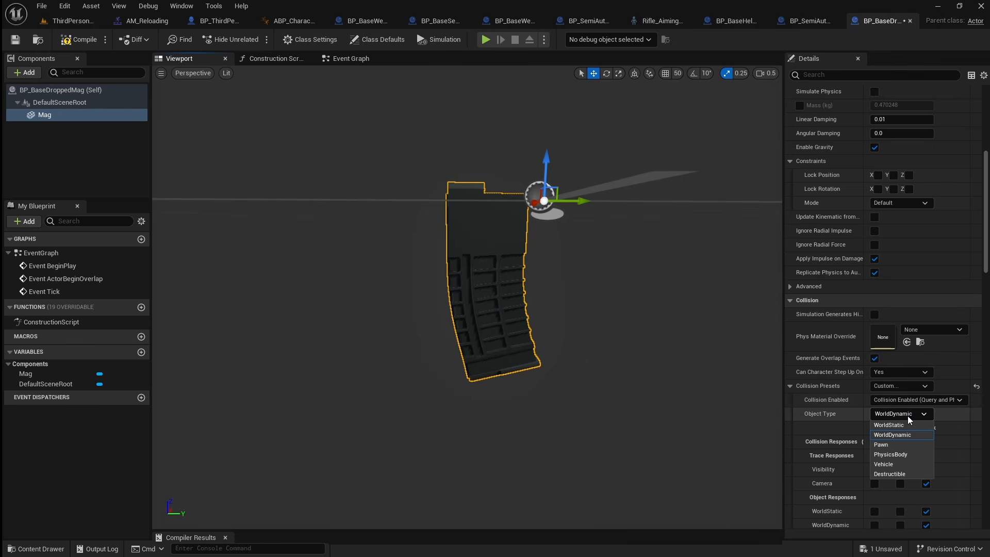
pyautogui.click(909, 452)
pyautogui.scroll(-4, 909, 453)
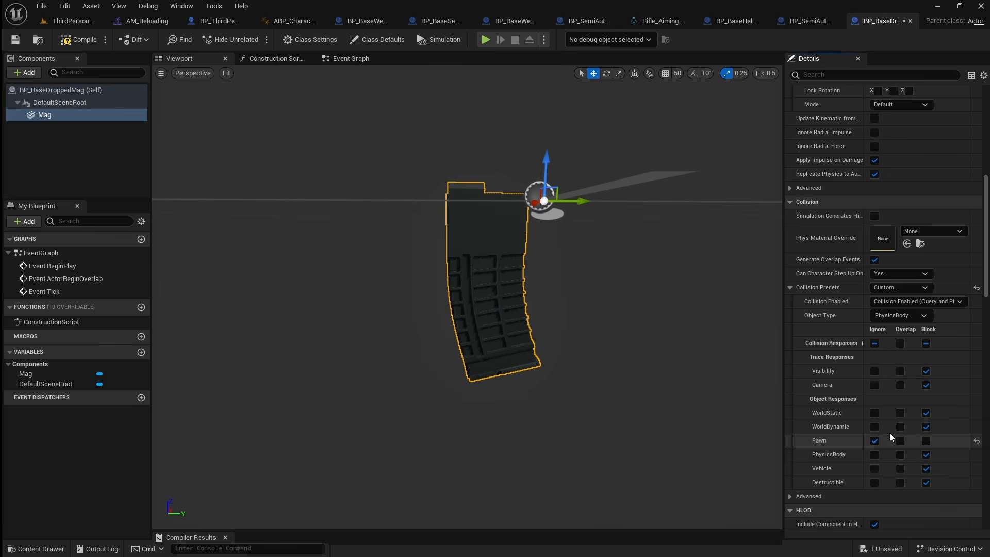
# Step: Enable Simulate Physics on the Mag component, then compile and save BP_BaseDroppedMag
pyautogui.scroll(15, 877, 340)
pyautogui.click(866, 76)
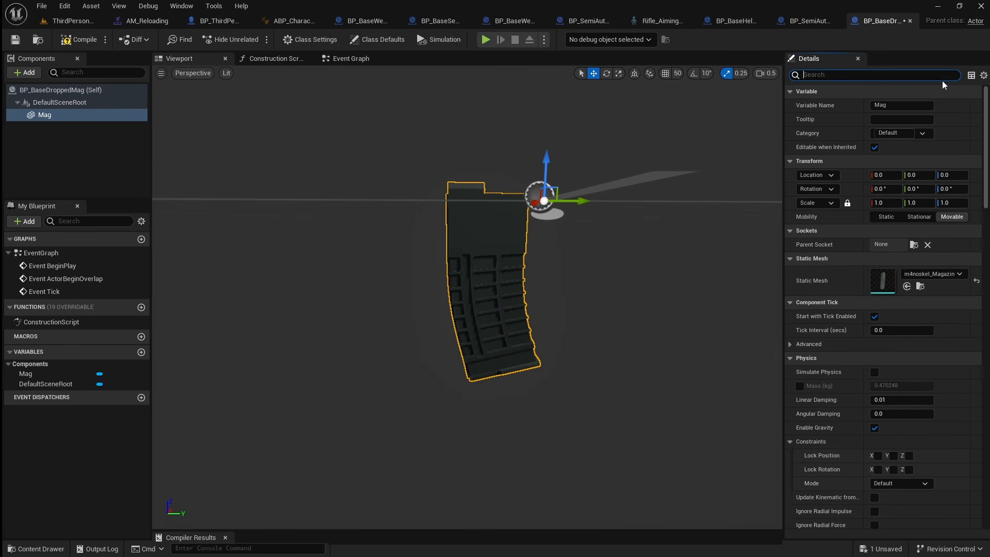
pyautogui.write('physi')
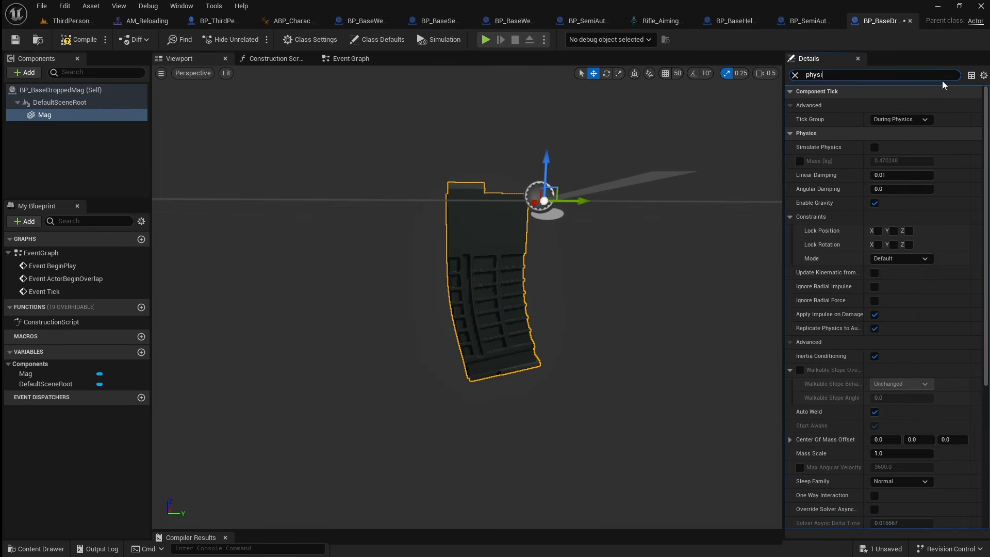
pyautogui.write('cs')
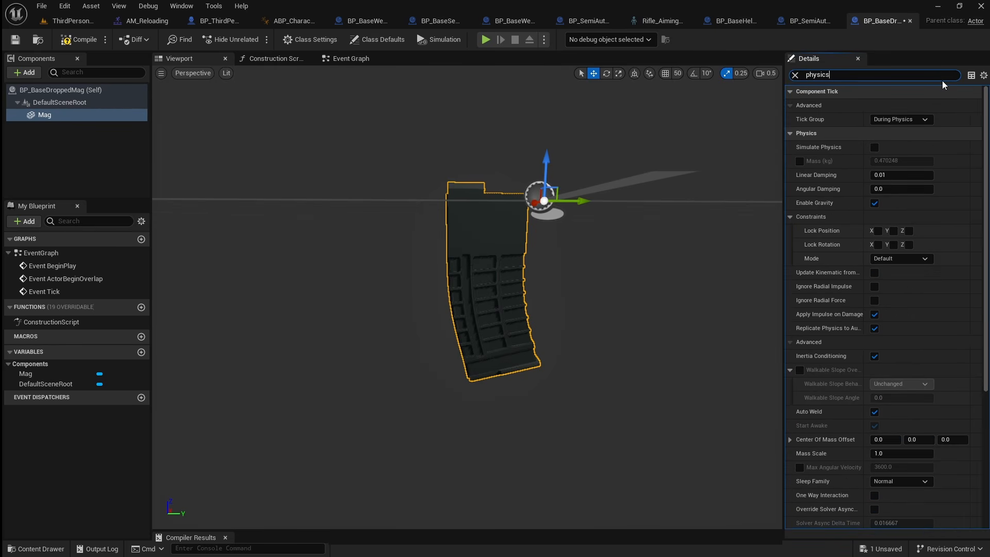
pyautogui.click(877, 149)
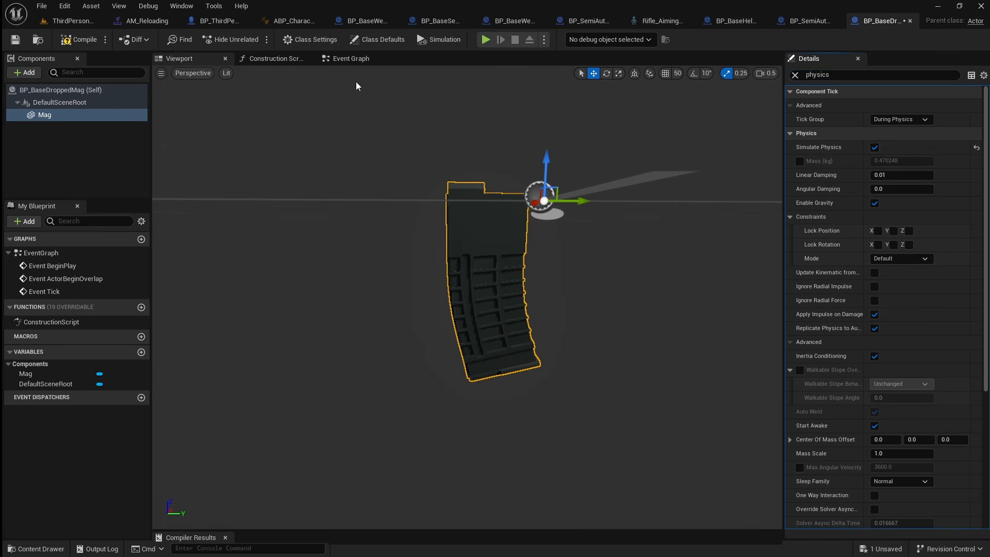
pyautogui.click(78, 39)
pyautogui.click(15, 39)
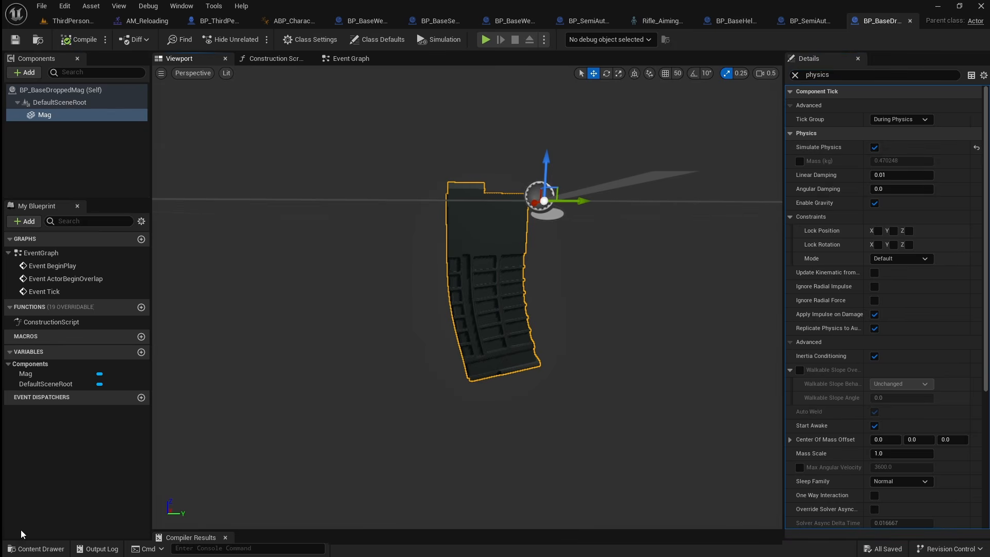
# Step: Create a child blueprint of BP_BaseDroppedMag named BP_SemiAutoRifleDroppedMag, open it and save it
pyautogui.click(26, 549)
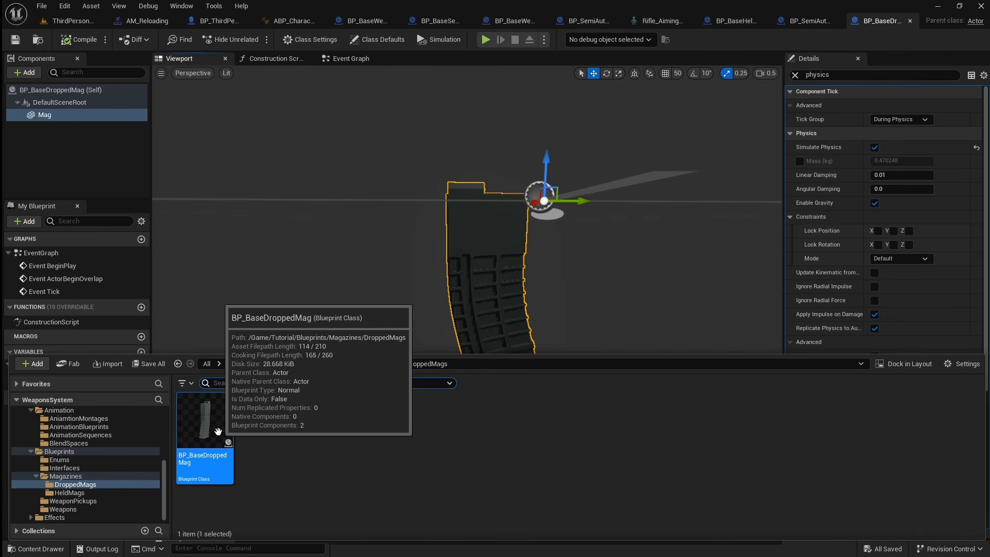
pyautogui.rightClick(217, 431)
pyautogui.click(326, 180)
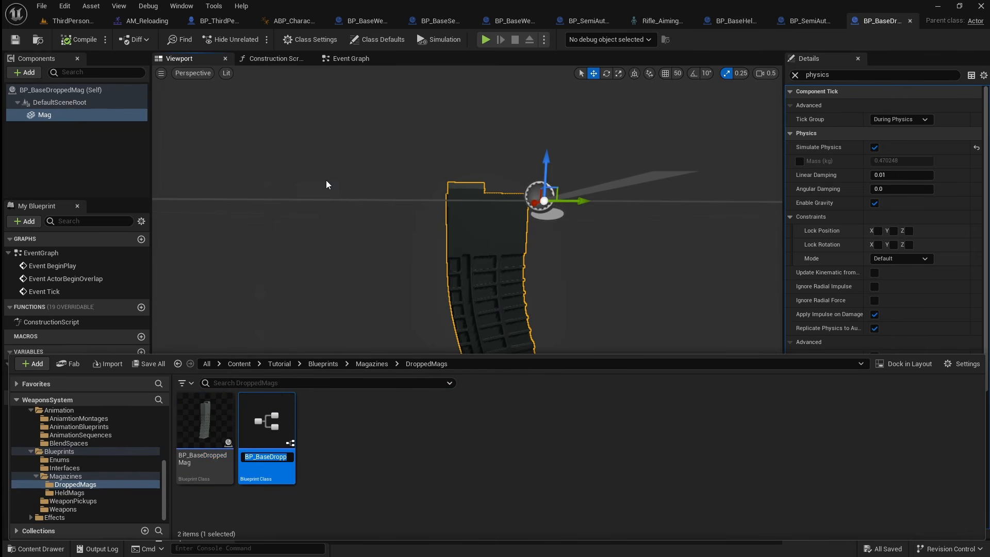
pyautogui.write('BP_Se')
pyautogui.write('miAutoRi')
pyautogui.write('fleDropped')
pyautogui.write('Mag')
pyautogui.press('Return')
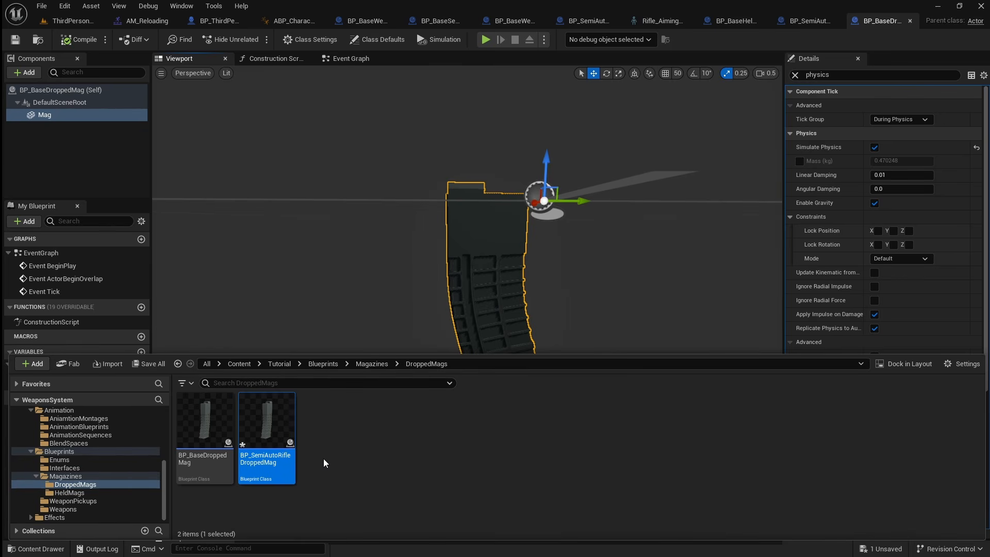
pyautogui.doubleClick(281, 441)
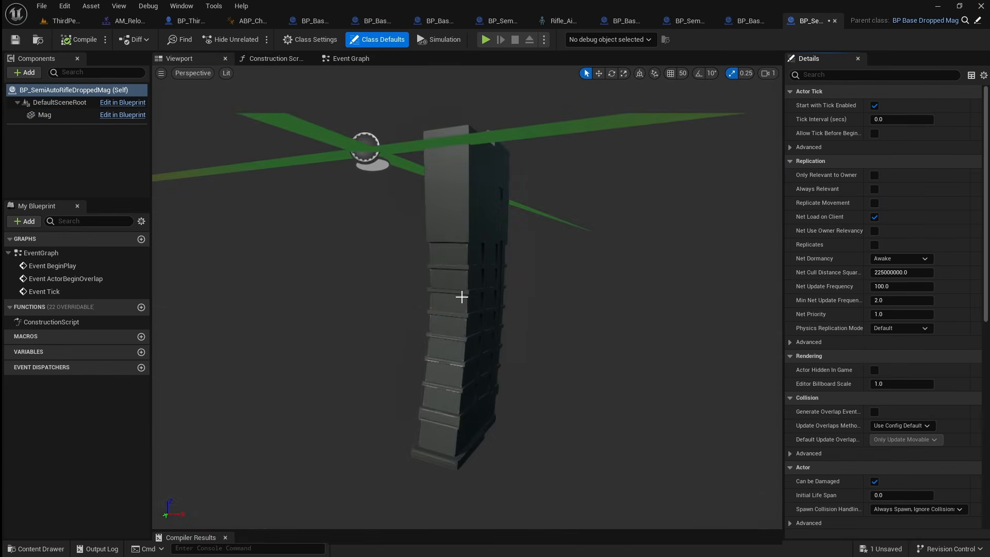
pyautogui.click(15, 39)
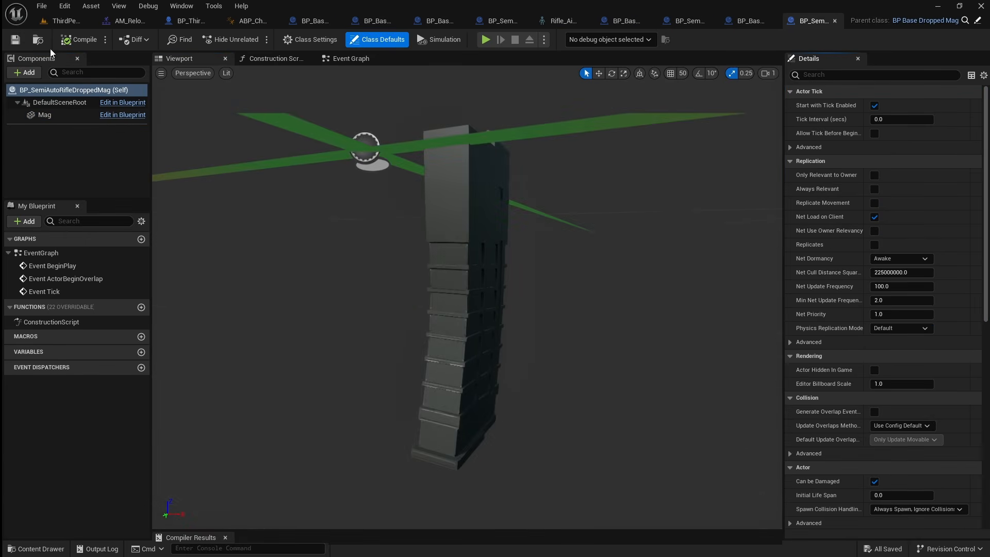
# Step: Add a DroppedMag variable of type BP Base Dropped Mag class reference to BP_BaseWeapon, then compile and save
pyautogui.click(322, 22)
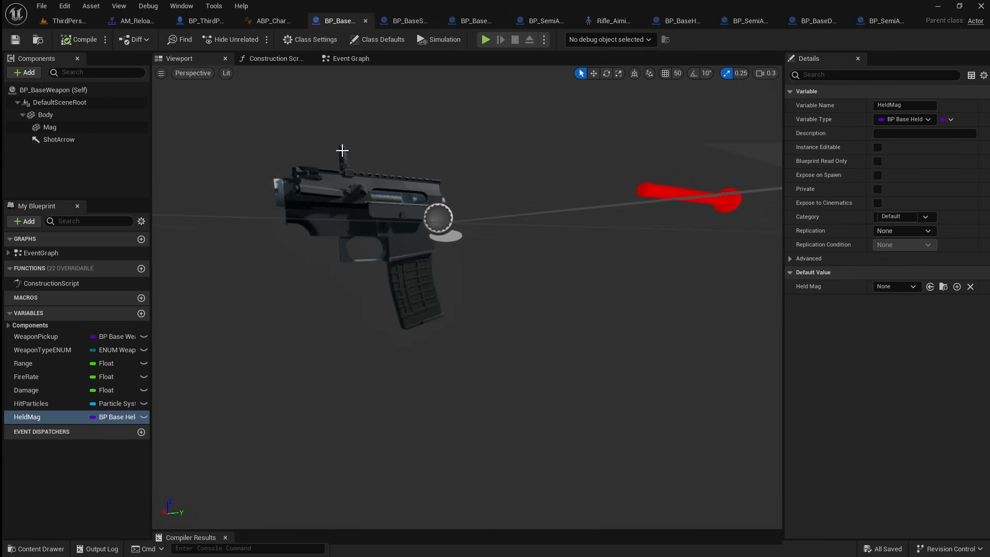
pyautogui.click(141, 313)
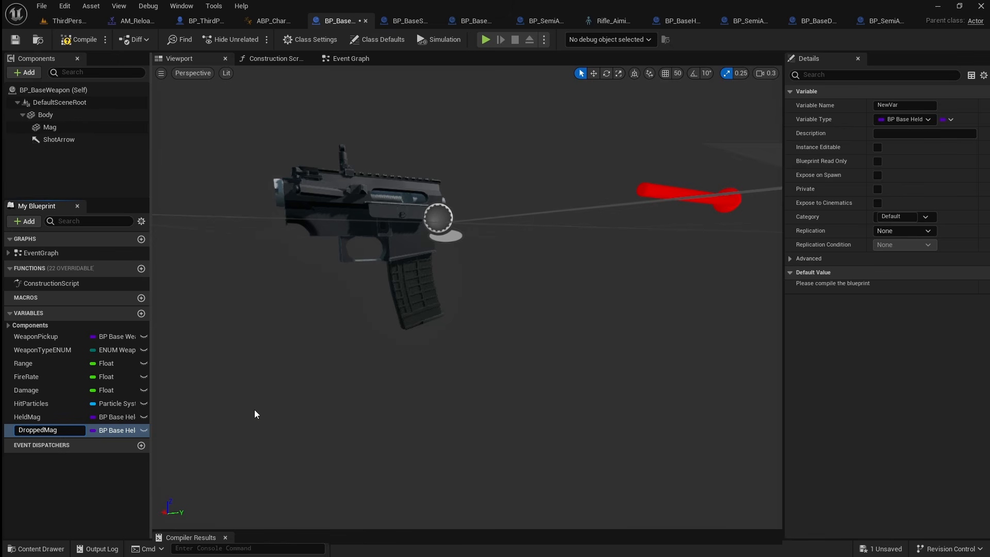
pyautogui.click(112, 431)
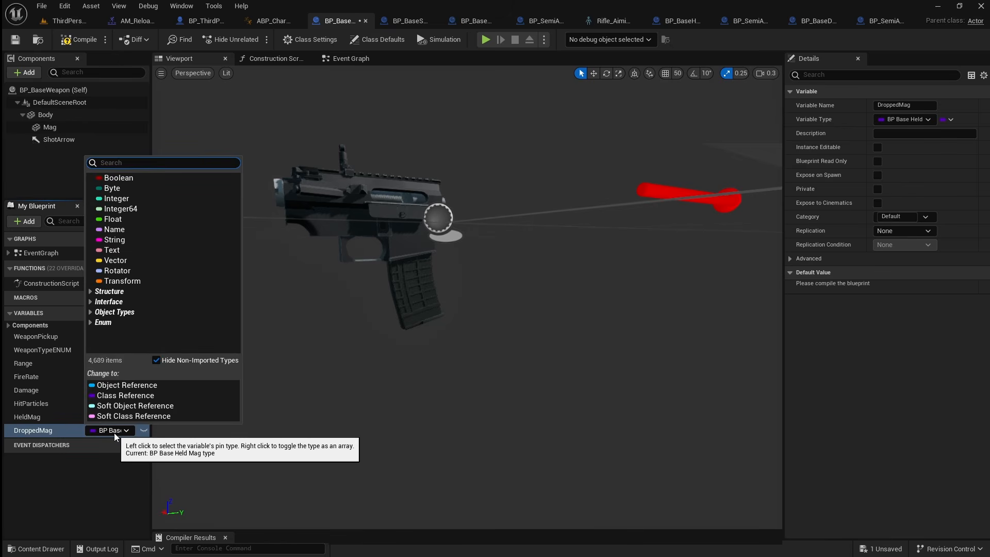
pyautogui.write('bp base dro')
pyautogui.moveTo(200, 246)
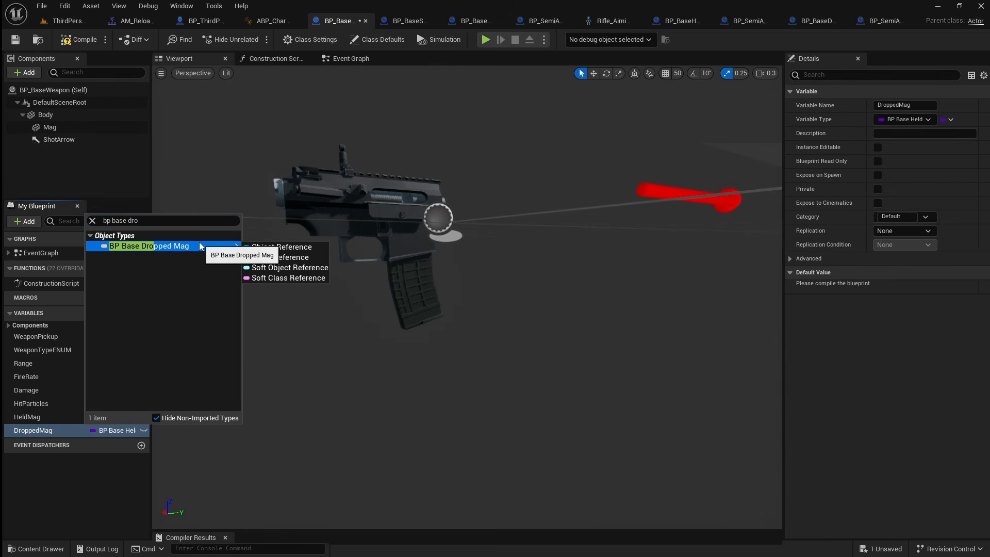
pyautogui.click(317, 261)
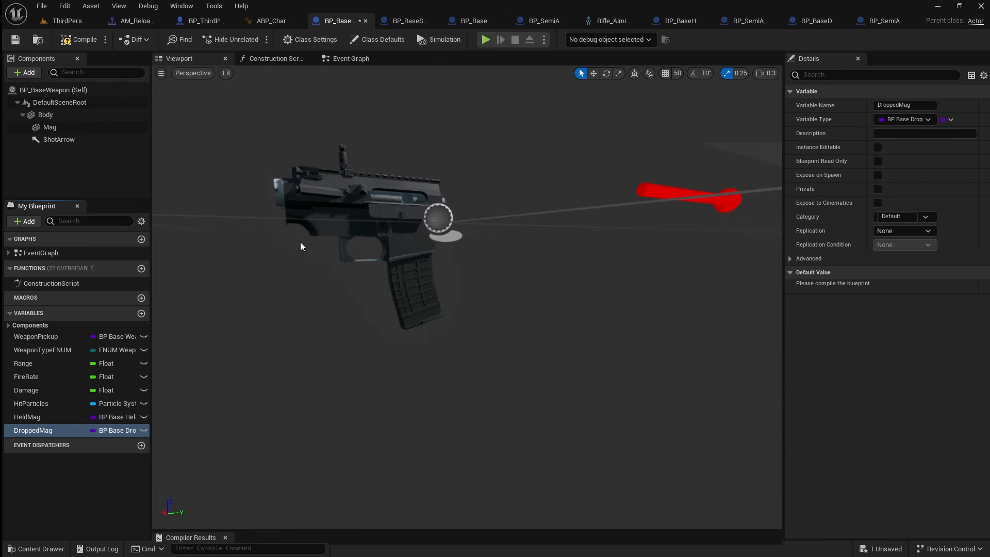
pyautogui.click(79, 40)
pyautogui.click(14, 40)
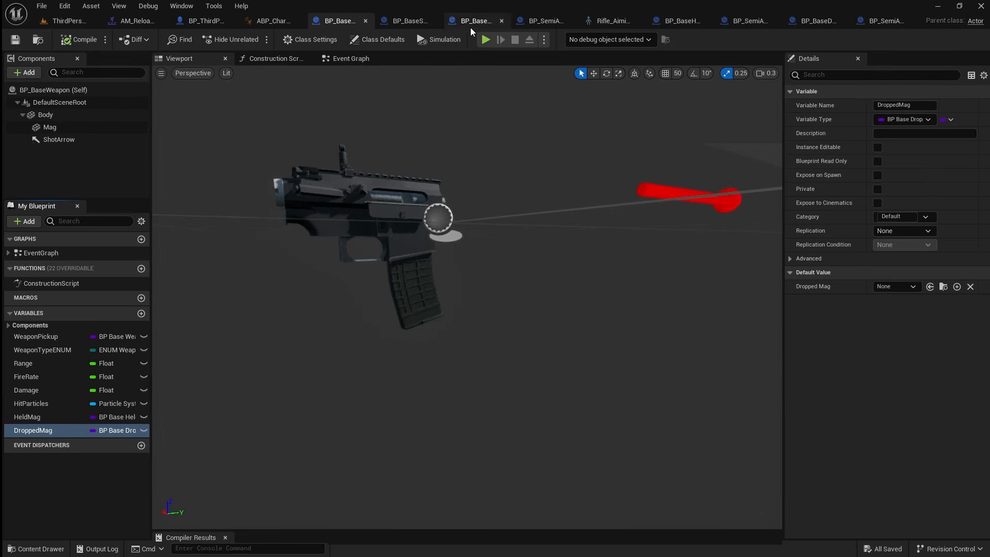
# Step: Set the Dropped Mag default in BP_BaseSemiAutoWeapon to BP_SemiAutoRifleDroppedMag, then compile and save
pyautogui.click(407, 21)
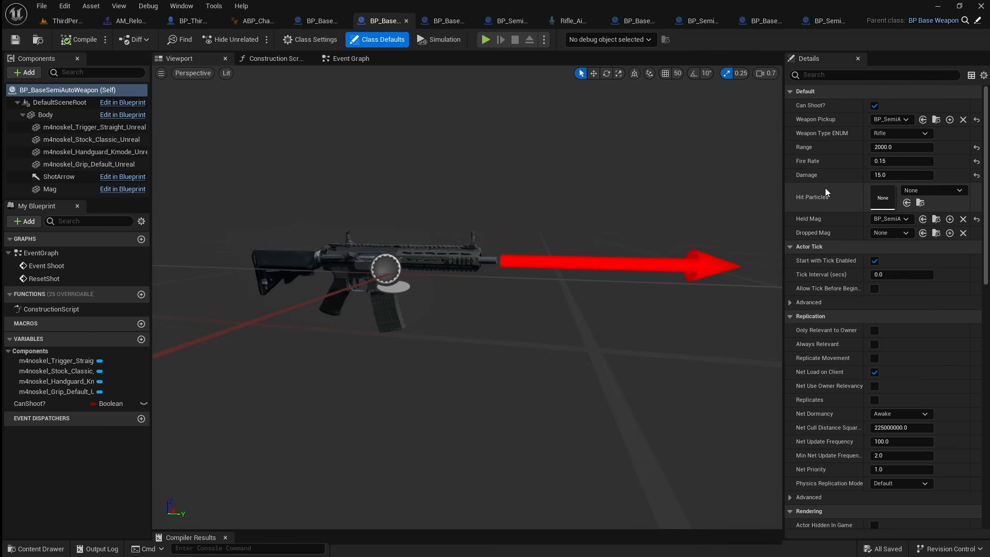
pyautogui.click(896, 235)
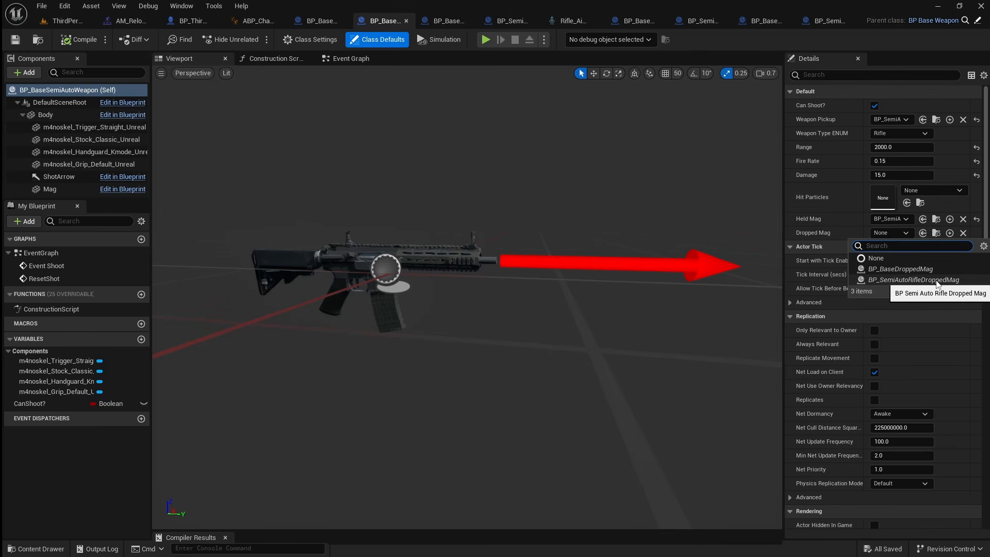
pyautogui.click(937, 280)
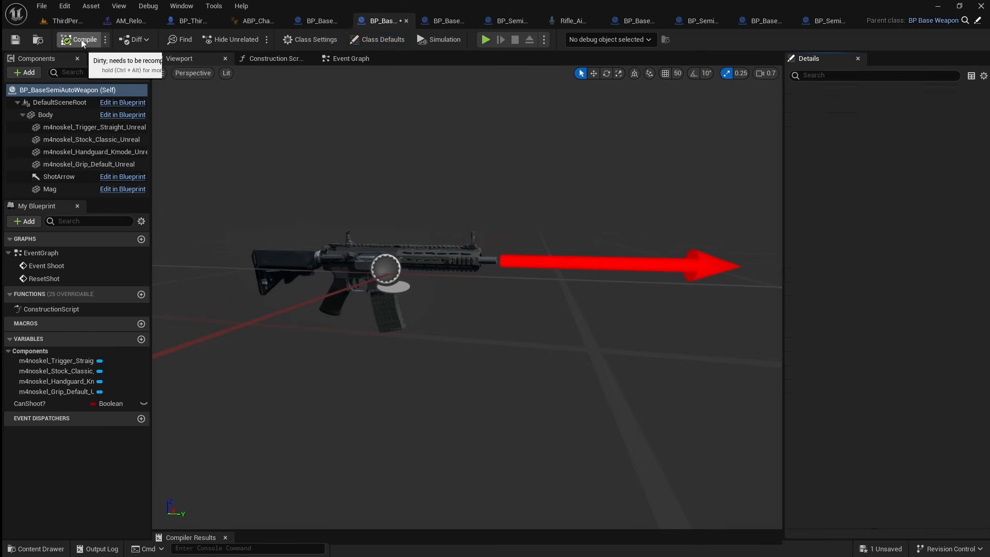
pyautogui.click(15, 40)
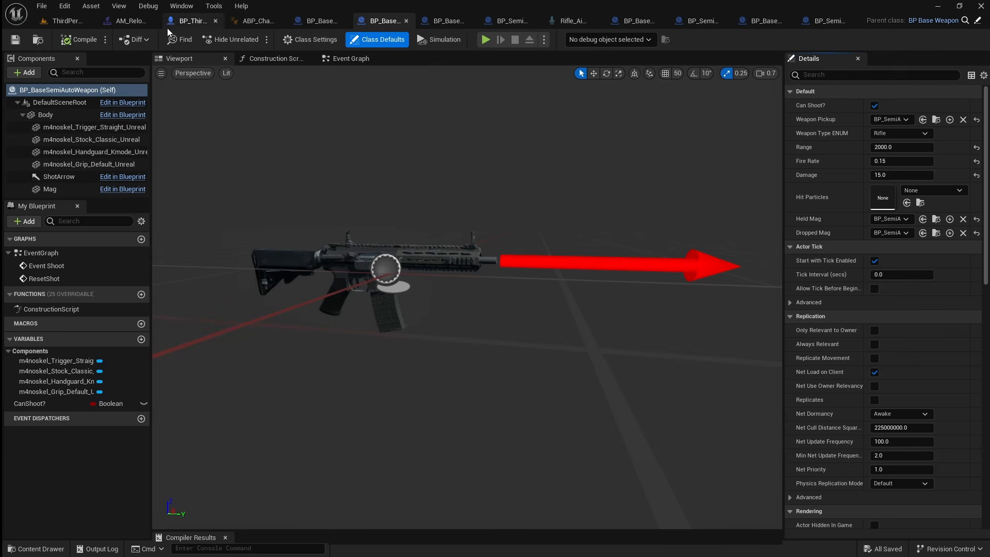
# Step: In the BP_ThirdPersonCharacter event graph, move the Unload node group farther from Switch on Name to free up space
pyautogui.click(194, 21)
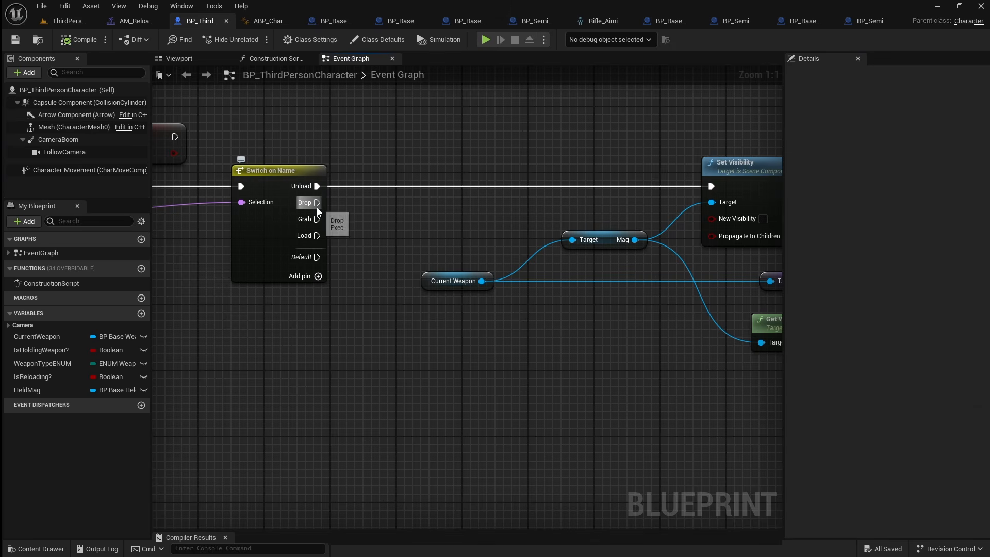
pyautogui.moveTo(519, 228); pyautogui.dragTo(356, 210, button='right')
pyautogui.moveTo(265, 120); pyautogui.dragTo(820, 378)
pyautogui.moveTo(484, 172); pyautogui.dragTo(728, 176)
pyautogui.moveTo(409, 139); pyautogui.dragTo(736, 138, button='right')
pyautogui.moveTo(271, 137); pyautogui.dragTo(604, 139, button='right')
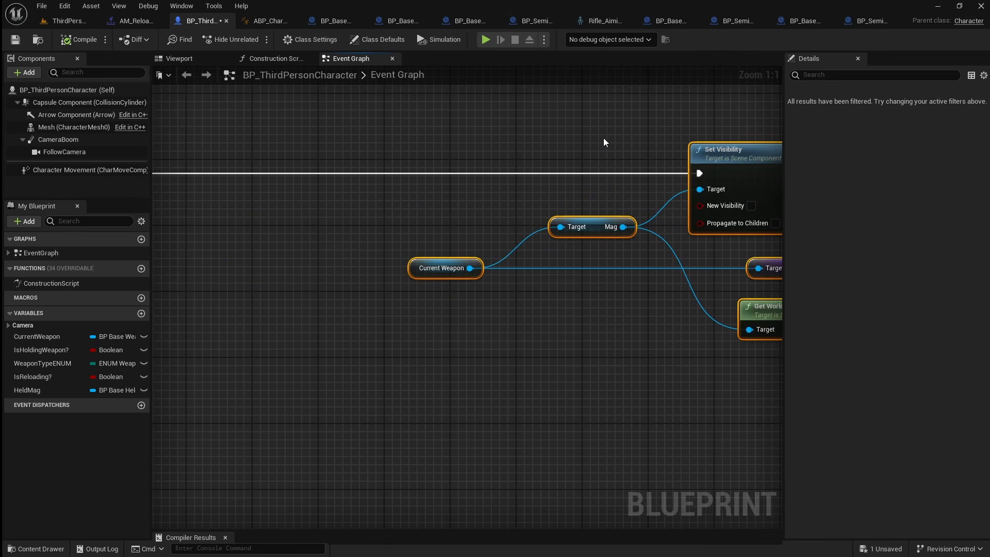
pyautogui.moveTo(216, 150); pyautogui.dragTo(605, 155, button='right')
pyautogui.moveTo(378, 170); pyautogui.dragTo(555, 156, button='right')
pyautogui.moveTo(515, 224); pyautogui.dragTo(410, 207, button='right')
# Step: Add a Held Mag getter near Switch on Name and get its Mag component from it
pyautogui.moveTo(26, 392); pyautogui.dragTo(540, 262)
pyautogui.click(438, 308)
pyautogui.write('get')
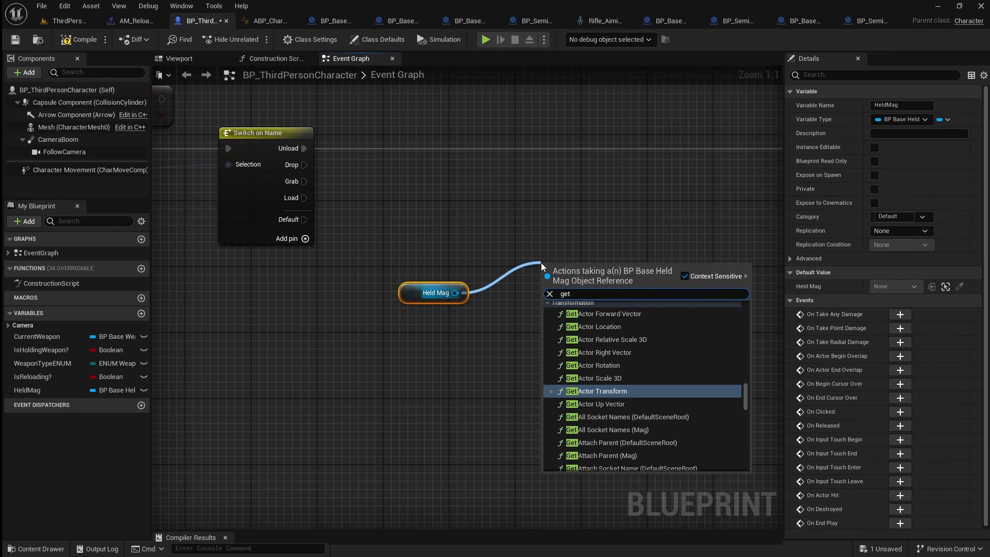
pyautogui.write(' mag')
pyautogui.scroll(-5, 624, 359)
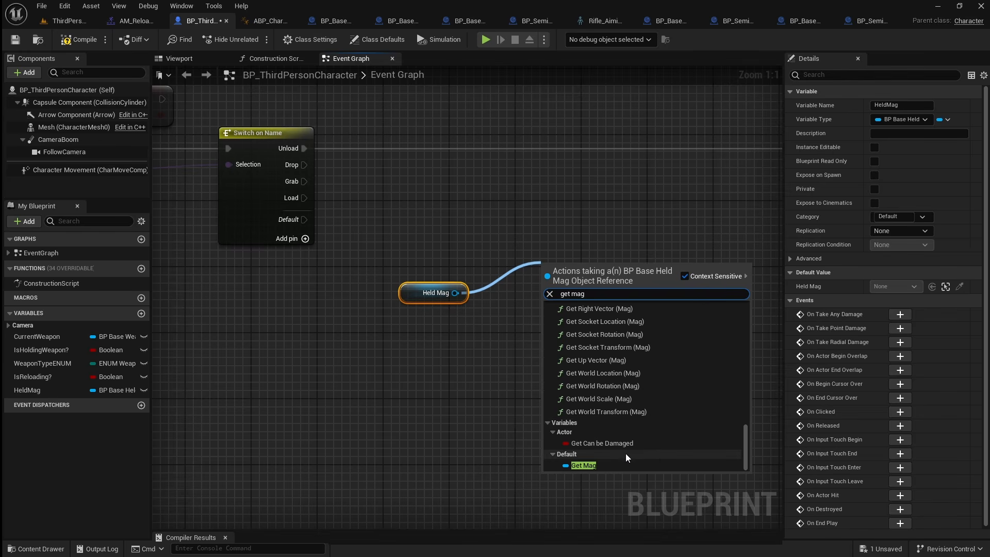
pyautogui.click(611, 464)
# Step: Add a Set Visibility node targeting the held magazine's Mag and run it from the Drop output of Switch on Name
pyautogui.moveTo(614, 268); pyautogui.dragTo(686, 231)
pyautogui.write('set visi')
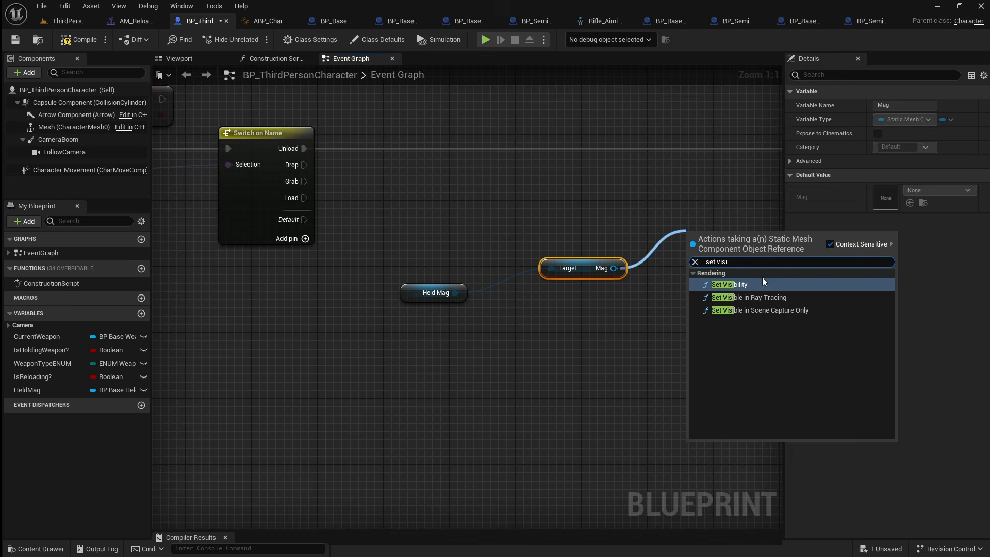
pyautogui.click(764, 282)
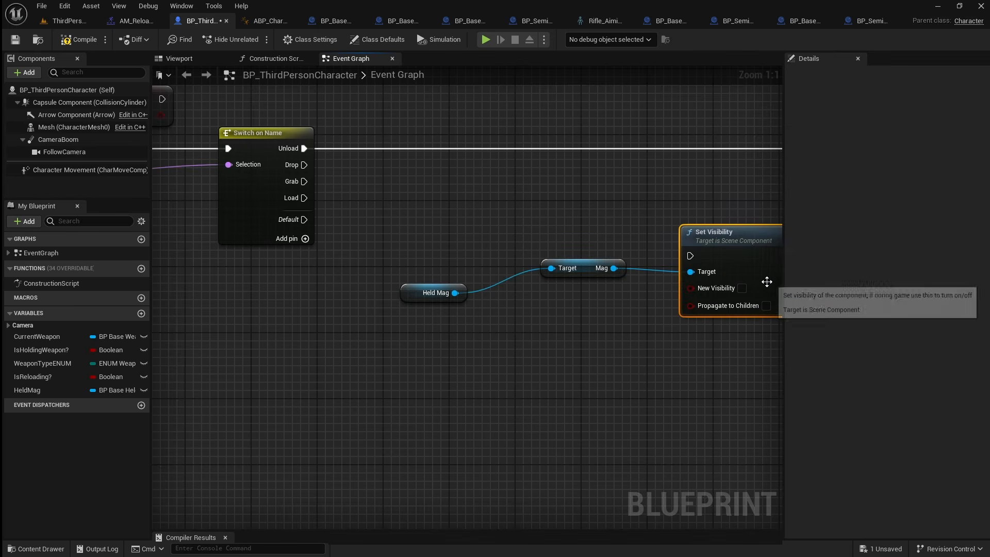
pyautogui.moveTo(723, 242); pyautogui.dragTo(729, 209)
pyautogui.moveTo(635, 214); pyautogui.dragTo(565, 233, button='right')
pyautogui.moveTo(290, 171); pyautogui.dragTo(677, 225)
# Step: Move the Held Mag, Mag and Set Visibility nodes lower in the graph, clear of the Unload branch
pyautogui.moveTo(725, 363); pyautogui.dragTo(422, 216)
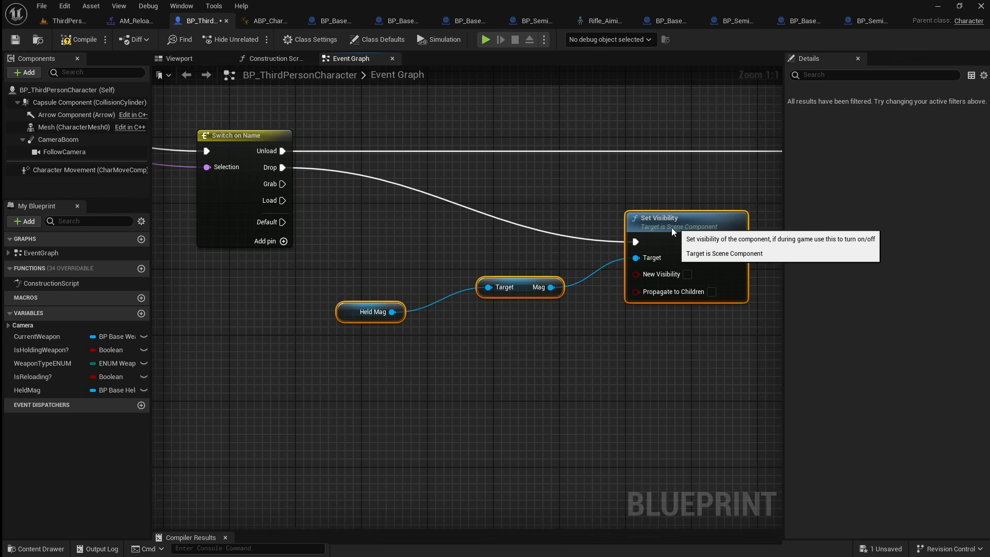
pyautogui.moveTo(672, 227); pyautogui.dragTo(577, 275)
pyautogui.click(652, 230)
pyautogui.moveTo(652, 230); pyautogui.dragTo(461, 129, button='right')
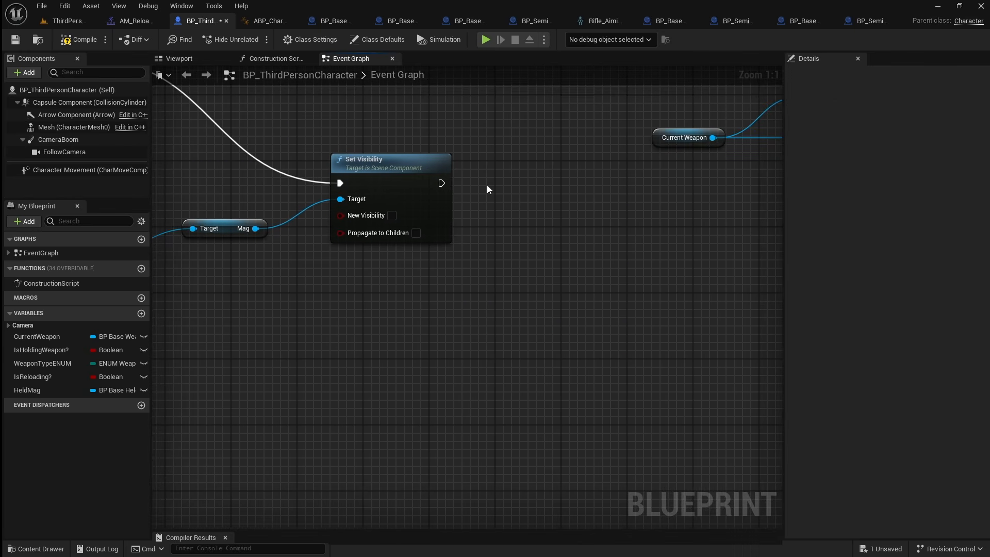
pyautogui.moveTo(502, 281); pyautogui.dragTo(693, 278, button='right')
pyautogui.moveTo(654, 316); pyautogui.dragTo(216, 186)
pyautogui.moveTo(569, 184); pyautogui.dragTo(627, 275)
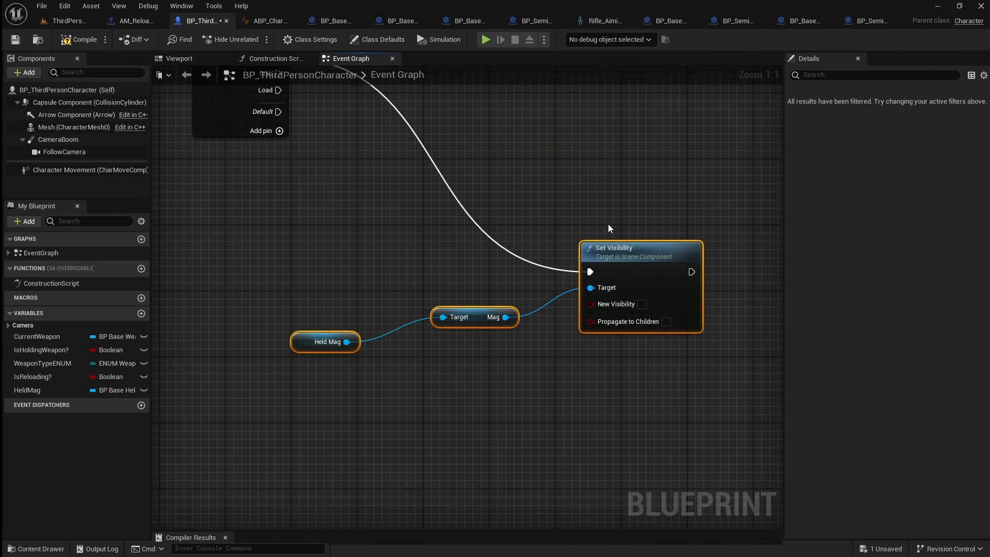
pyautogui.click(597, 192)
pyautogui.moveTo(596, 190); pyautogui.dragTo(306, 148, button='right')
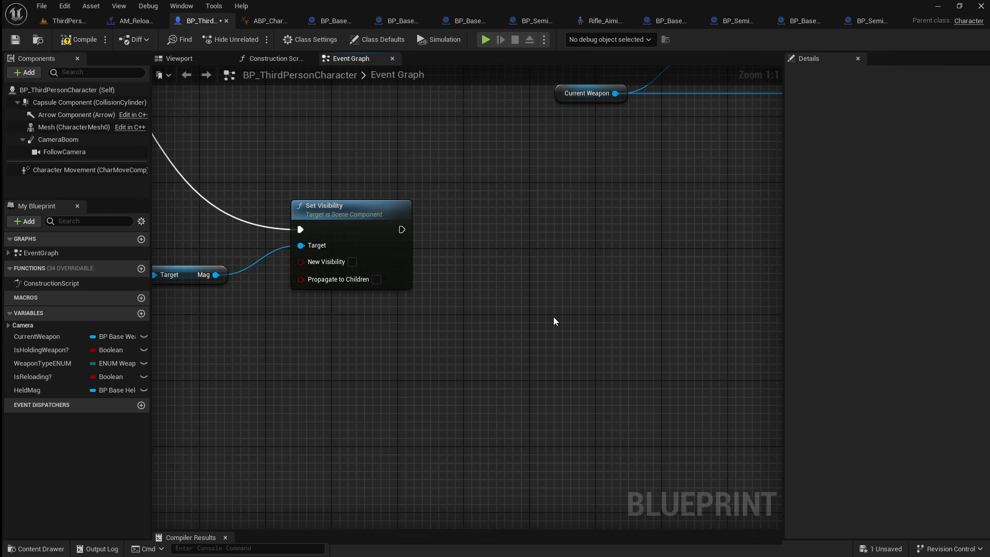
# Step: Add a Current Weapon getter beside the Drop branch's Set Visibility node and get its Dropped Mag variable
pyautogui.moveTo(54, 336); pyautogui.dragTo(370, 362)
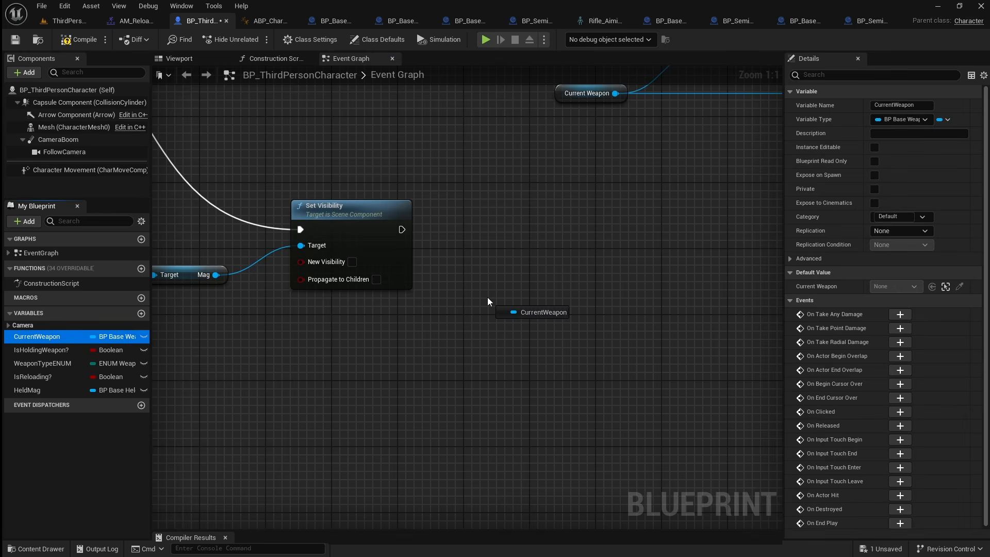
pyautogui.moveTo(487, 297); pyautogui.dragTo(490, 305)
pyautogui.click(530, 312)
pyautogui.moveTo(533, 318); pyautogui.dragTo(462, 311, button='right')
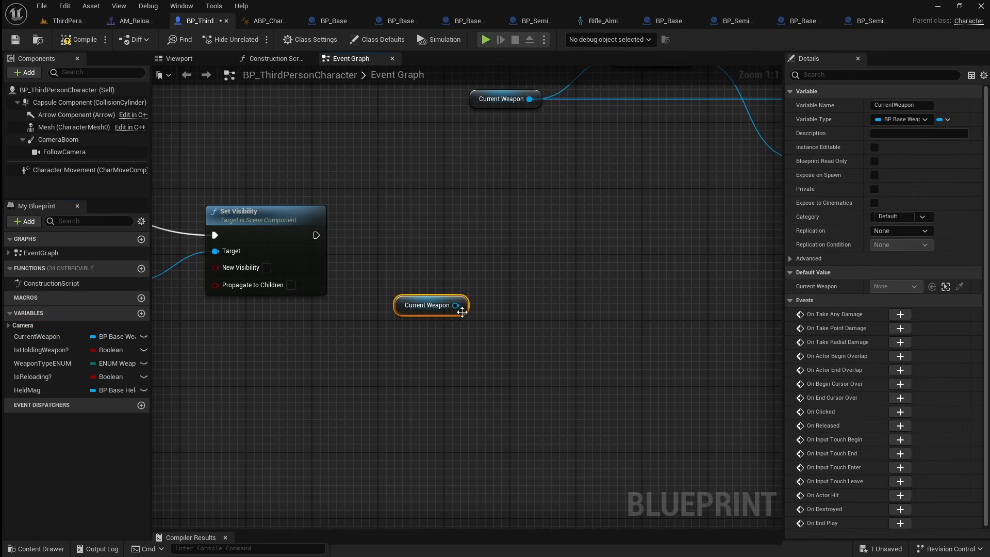
pyautogui.moveTo(461, 312); pyautogui.dragTo(546, 312)
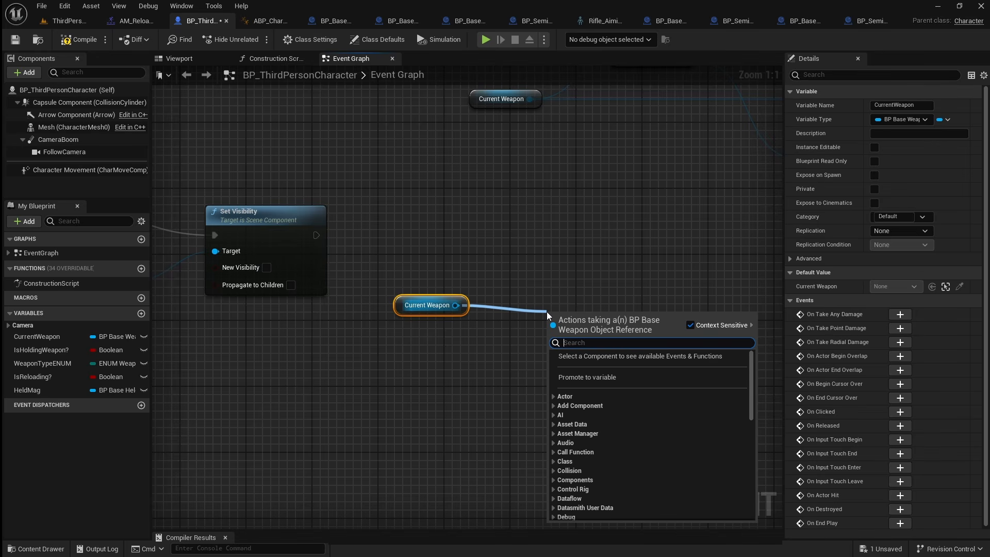
pyautogui.write('get dropp')
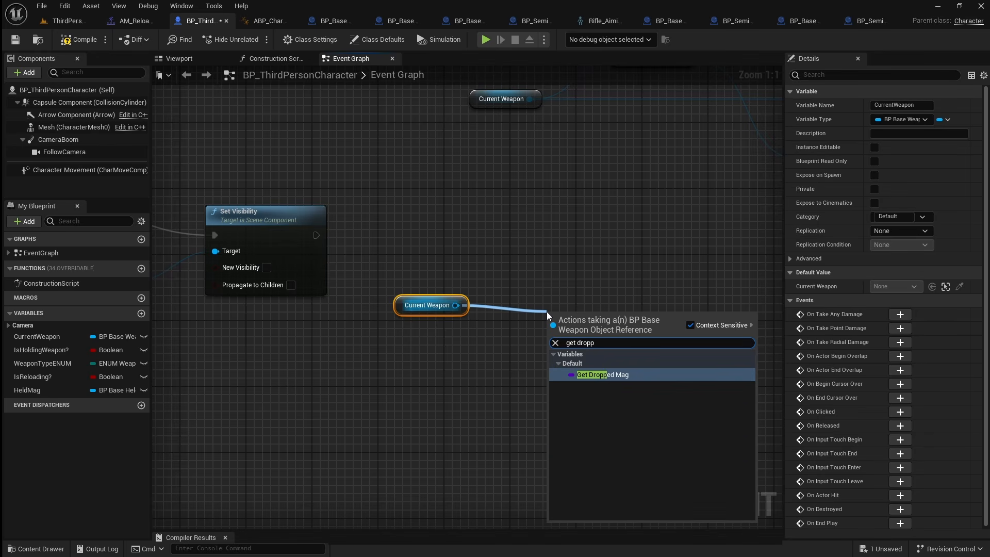
pyautogui.click(639, 373)
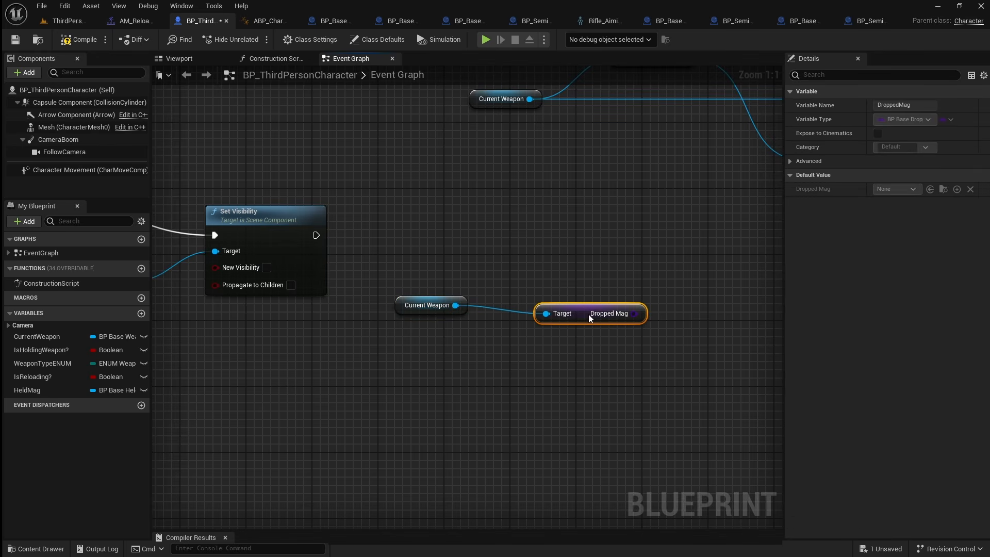
# Step: Add a Spawn Actor from Class node using Dropped Mag as its class and run it after the Drop branch's Set Visibility node
pyautogui.click(577, 363)
pyautogui.moveTo(582, 332); pyautogui.dragTo(499, 326, button='right')
pyautogui.moveTo(517, 300); pyautogui.dragTo(579, 259)
pyautogui.write('spawn actor')
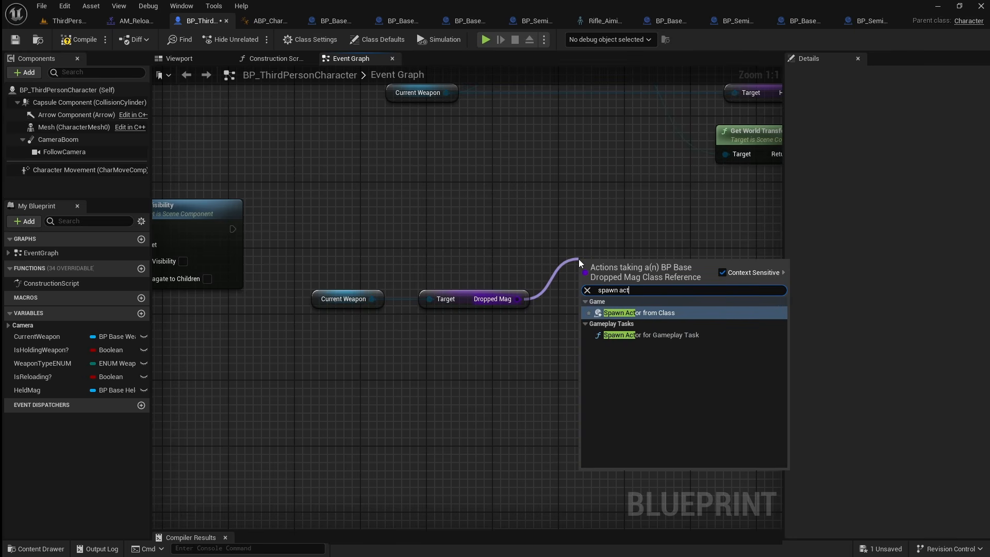
pyautogui.click(709, 312)
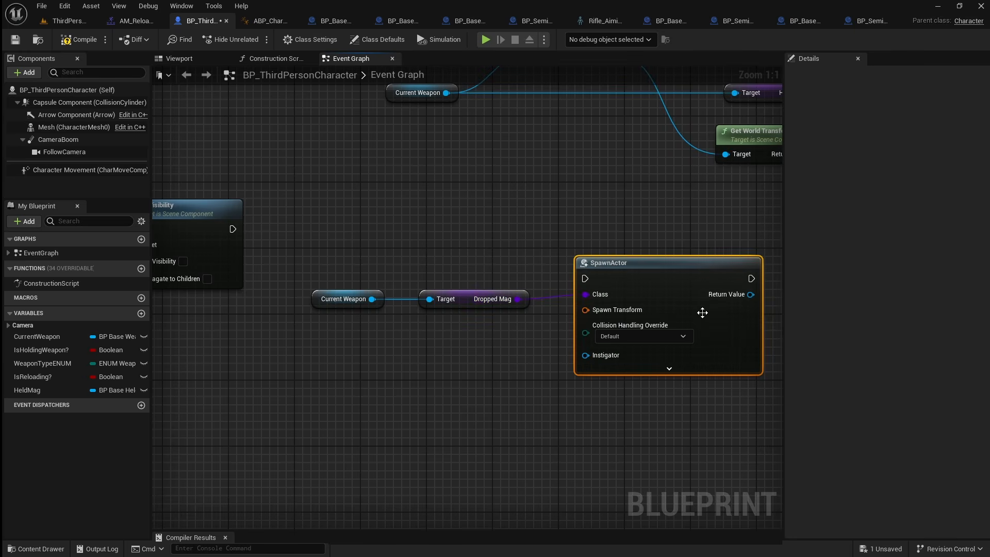
pyautogui.moveTo(233, 229); pyautogui.dragTo(593, 237)
pyautogui.click(574, 367)
pyautogui.moveTo(575, 367); pyautogui.dragTo(523, 346, button='right')
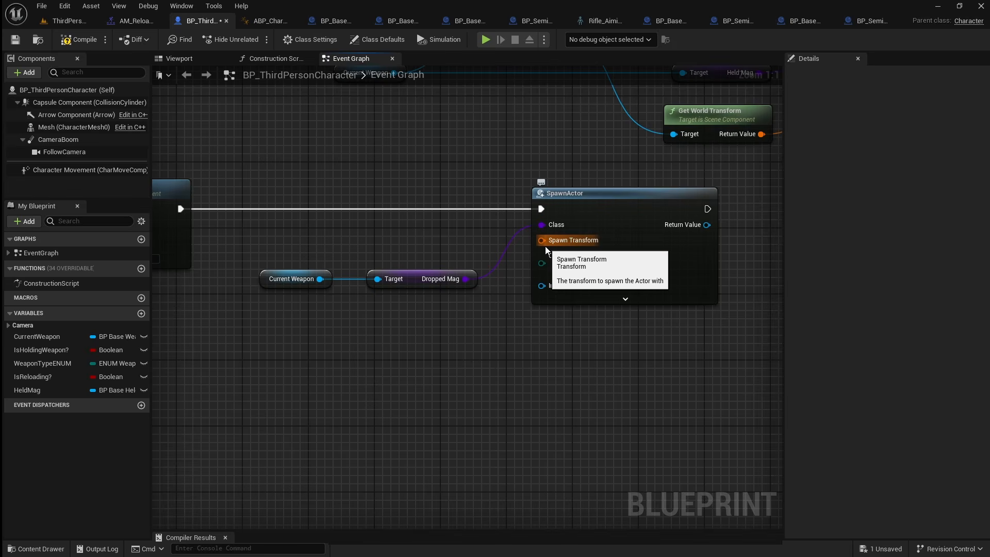
# Step: Add a Get Actor Transform node that targets the Drop branch's Held Mag getter
pyautogui.moveTo(282, 370); pyautogui.dragTo(583, 340, button='right')
pyautogui.moveTo(281, 349); pyautogui.dragTo(482, 345, button='right')
pyautogui.moveTo(292, 251)
pyautogui.mouseDown()
pyautogui.moveTo(283, 282)
pyautogui.moveTo(470, 348)
pyautogui.mouseUp()
pyautogui.write('get')
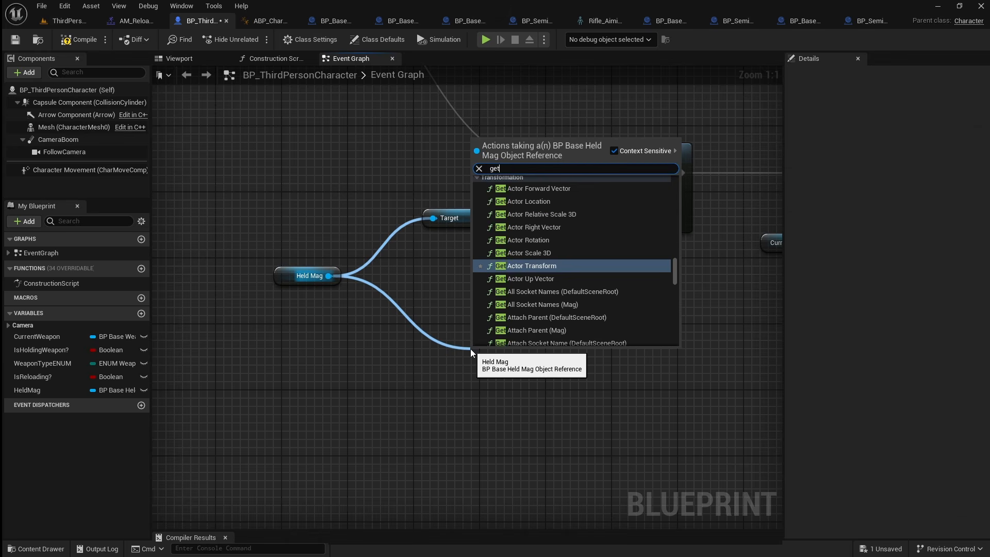
pyautogui.write(' actor transf')
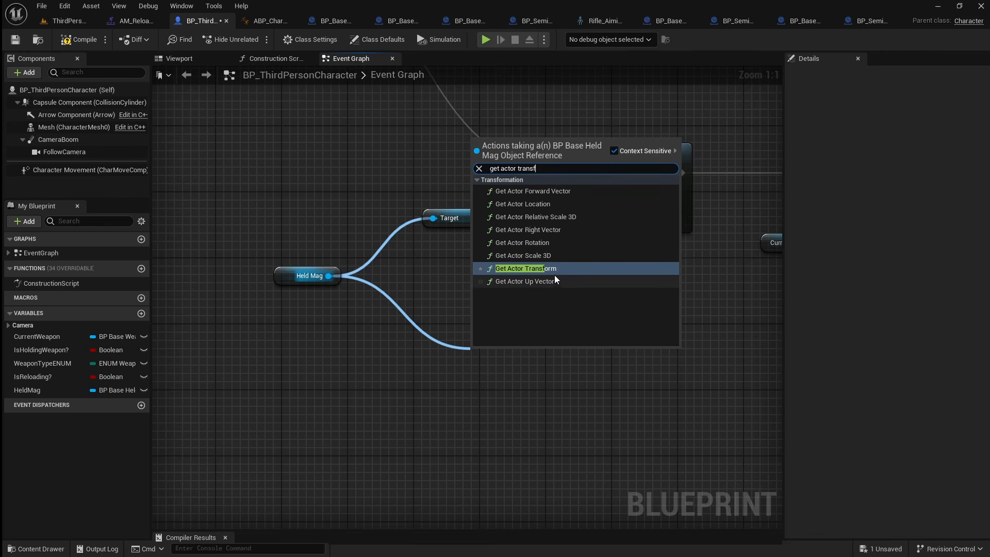
pyautogui.click(554, 272)
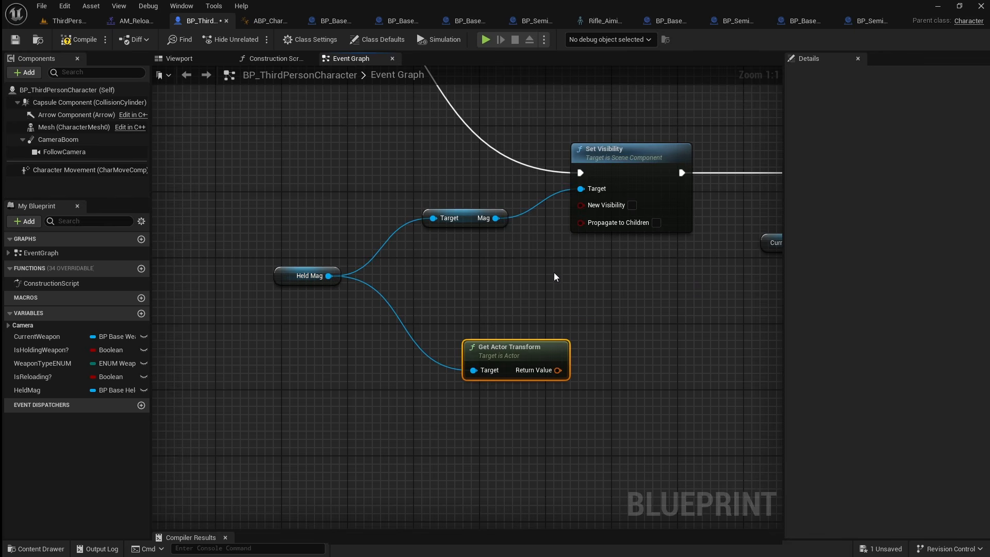
# Step: Feed the Get Actor Transform result into SpawnActor's Spawn Transform through a reroute node, tidy the wires, and compile and save the blueprint
pyautogui.moveTo(634, 322); pyautogui.dragTo(475, 289, button='right')
pyautogui.moveTo(400, 338); pyautogui.dragTo(273, 347)
pyautogui.moveTo(273, 347); pyautogui.dragTo(659, 343, button='right')
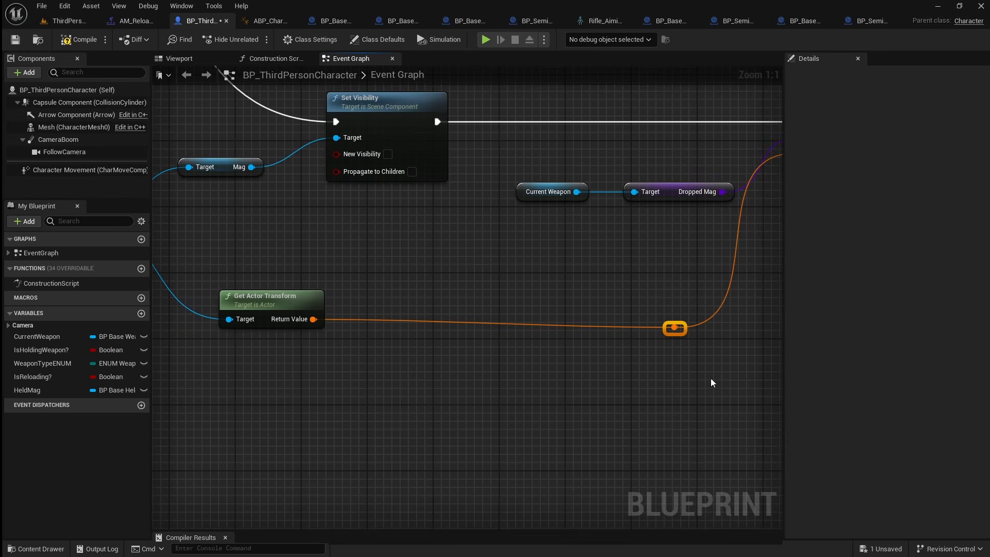
pyautogui.moveTo(280, 297); pyautogui.dragTo(355, 225)
pyautogui.click(584, 297)
pyautogui.moveTo(584, 298); pyautogui.dragTo(205, 347, button='right')
pyautogui.click(78, 41)
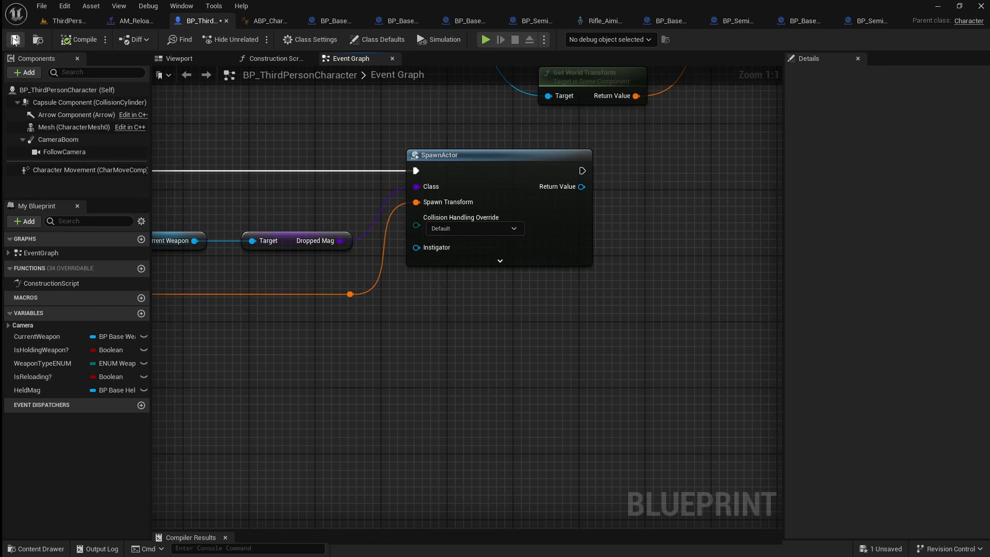
# Step: Play the ThirdPersonMap level and reload the rifle to check that the magazine drops to the floor
pyautogui.click(76, 24)
pyautogui.click(253, 39)
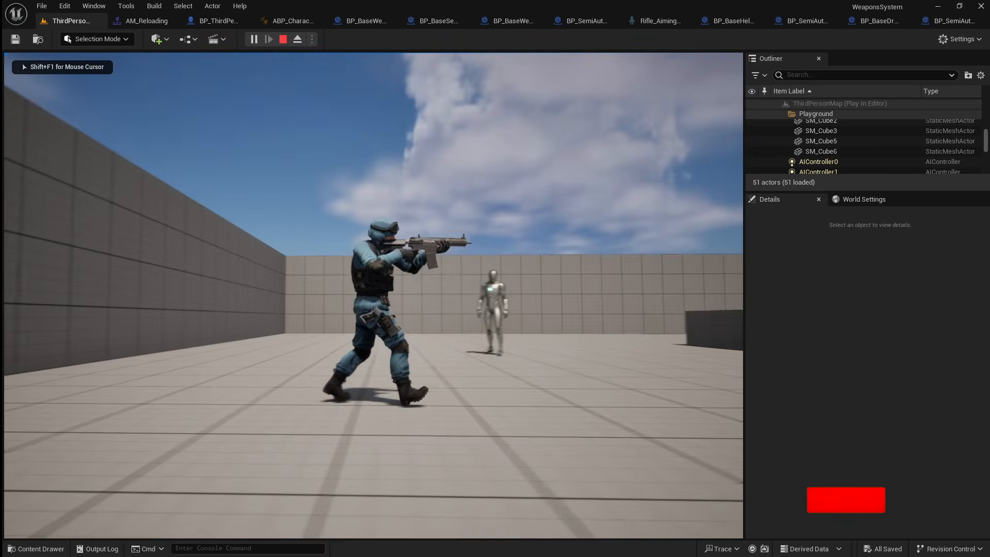
pyautogui.press('r')
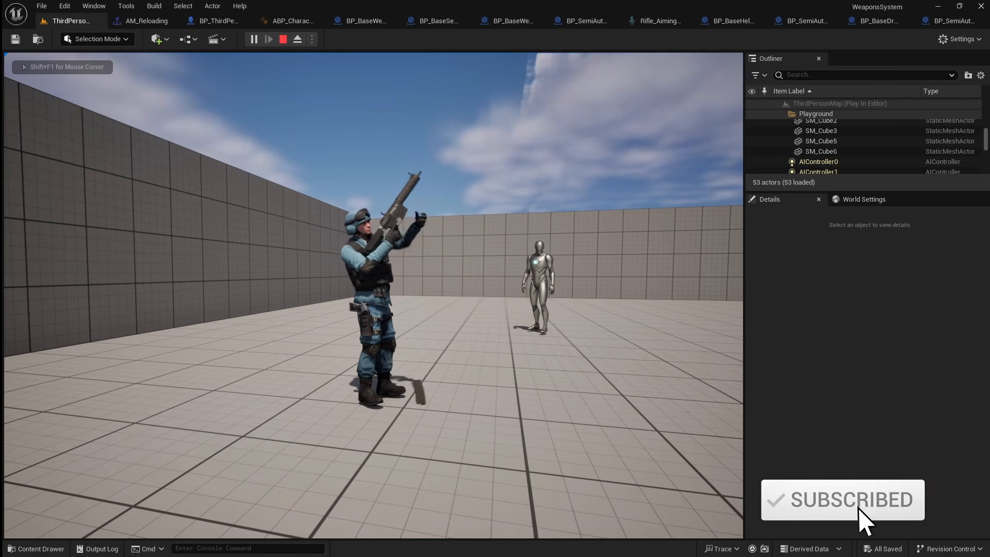
pyautogui.press('a')
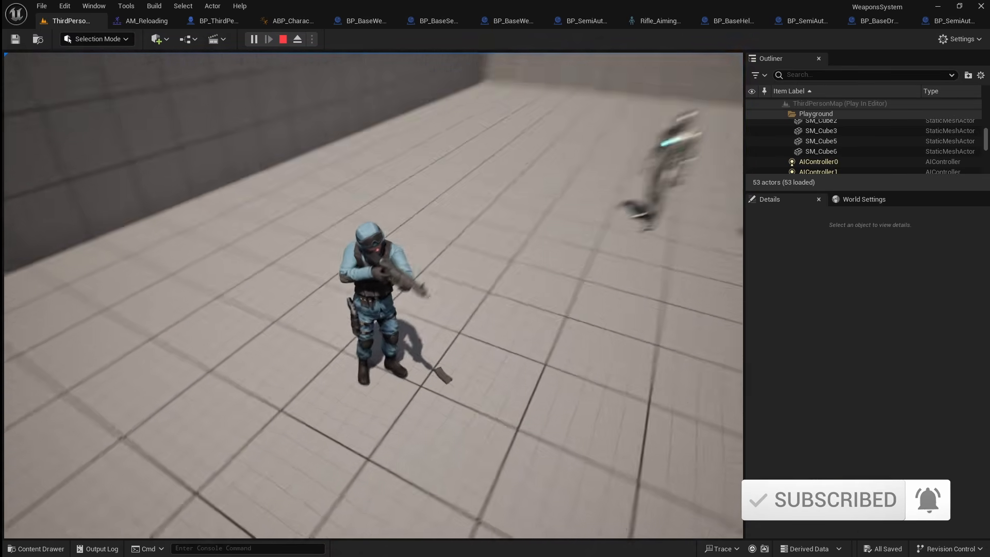
pyautogui.press('a')
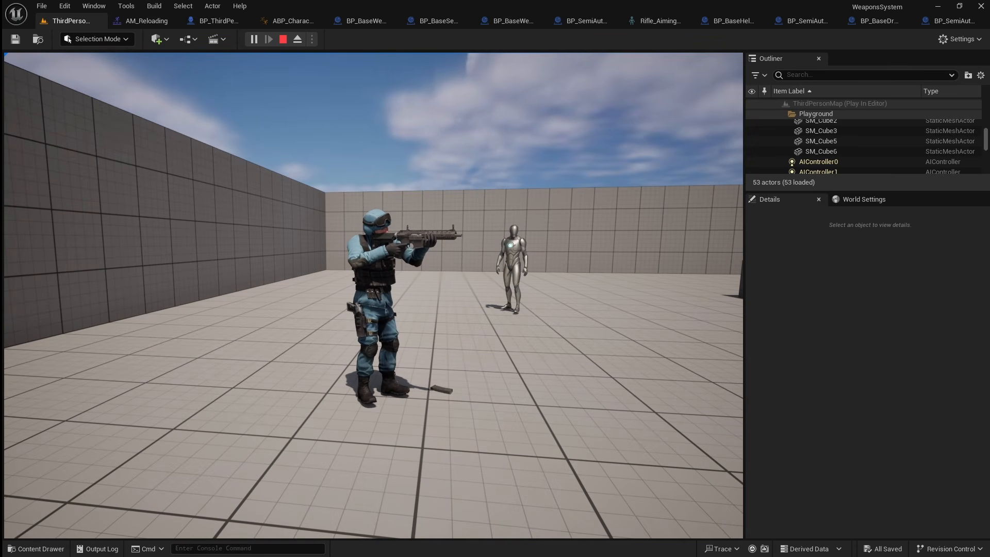
pyautogui.press('Escape')
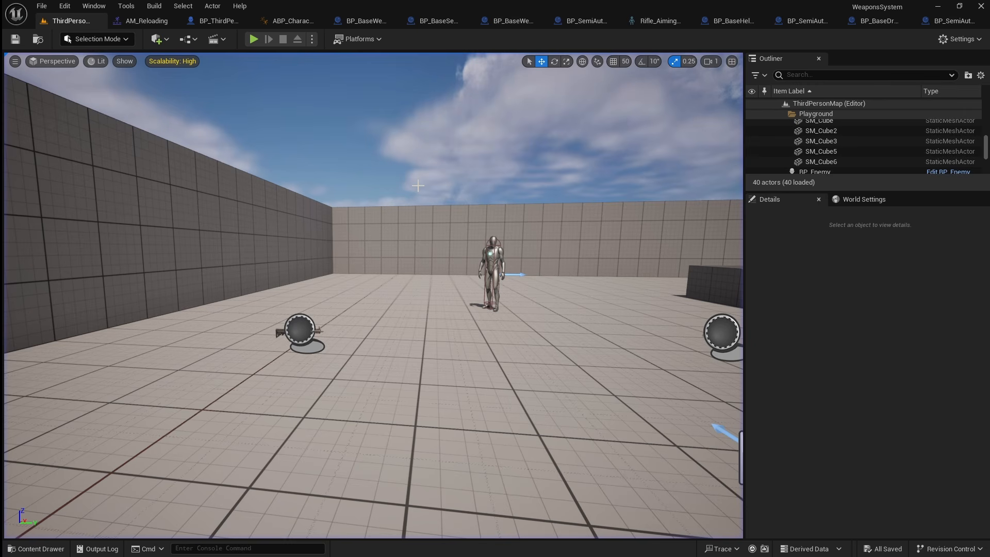
# Step: Add a Set Life Span node targeting the dropped magazine's SpawnActor return value and align it with SpawnActor in BP_ThirdPersonCharacter
pyautogui.click(229, 23)
pyautogui.moveTo(523, 175); pyautogui.dragTo(332, 157, button='right')
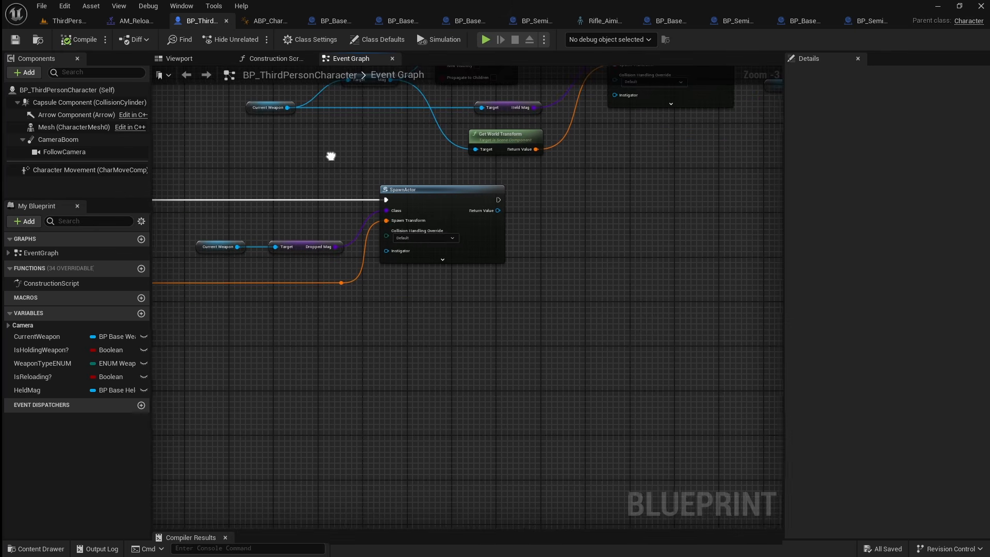
pyautogui.scroll(3, 532, 206)
pyautogui.moveTo(525, 212); pyautogui.dragTo(456, 214, button='right')
pyautogui.moveTo(420, 219); pyautogui.dragTo(510, 222)
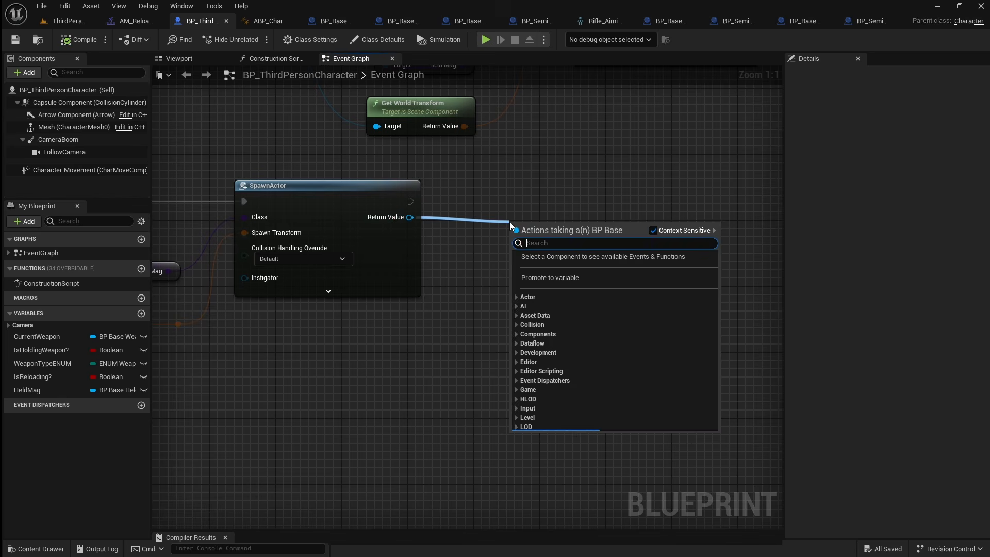
pyautogui.write('lifes')
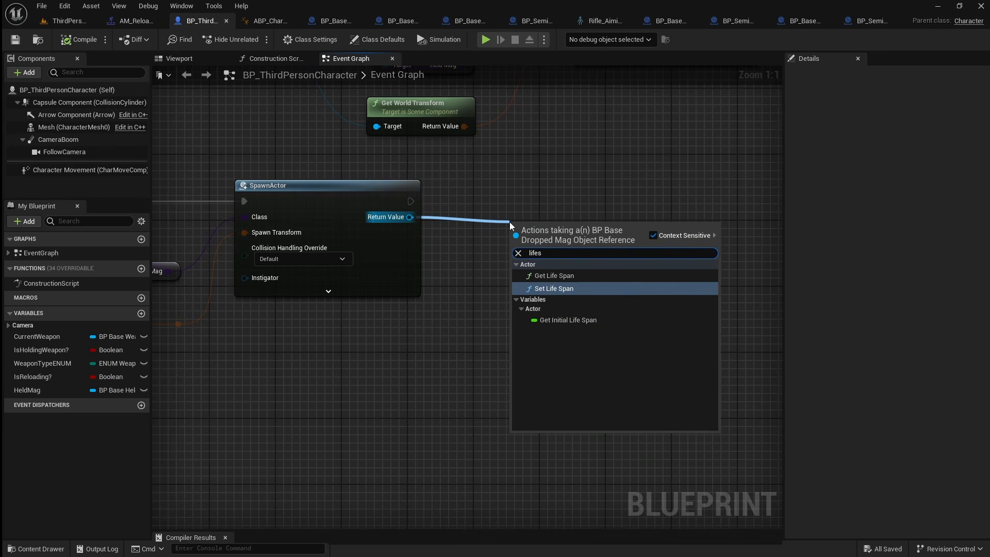
pyautogui.click(570, 288)
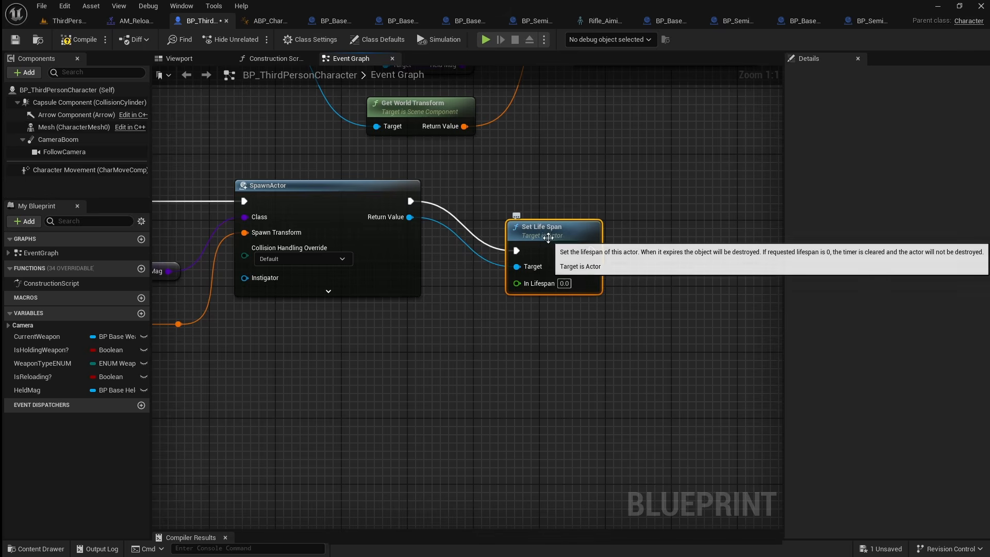
pyautogui.moveTo(547, 239); pyautogui.dragTo(531, 184)
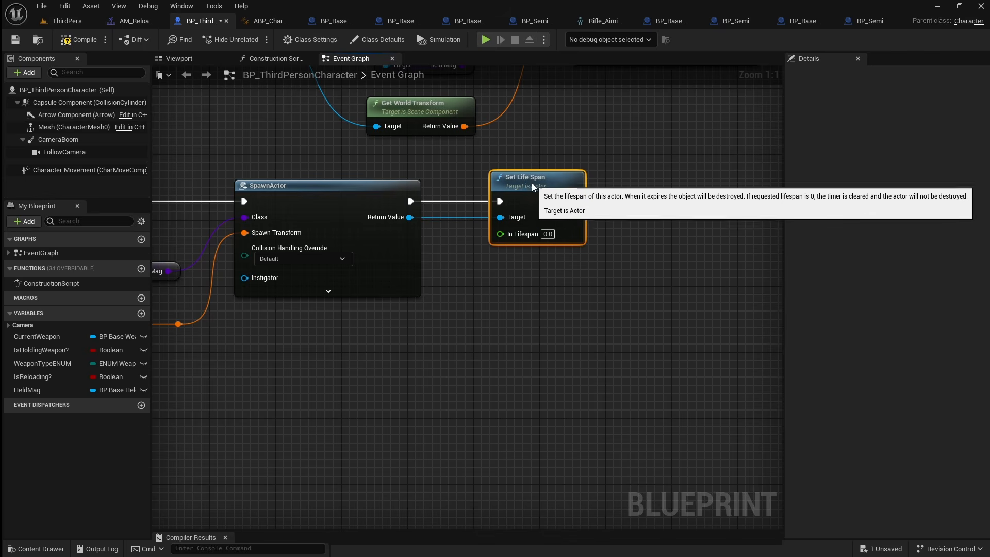
# Step: Set In Lifespan on the Set Life Span node to 5.0, and compile and save the blueprint
pyautogui.write('5')
pyautogui.click(606, 287)
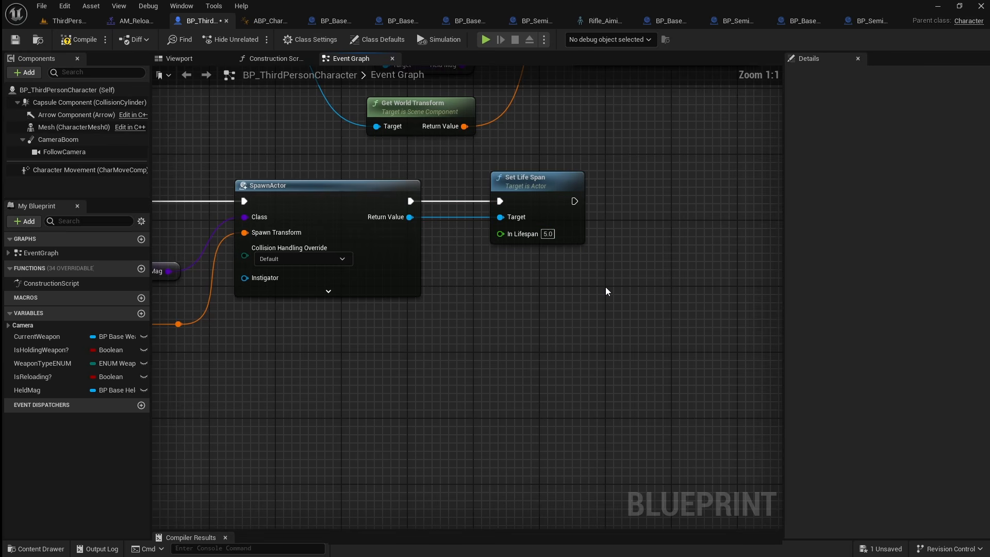
pyautogui.click(79, 40)
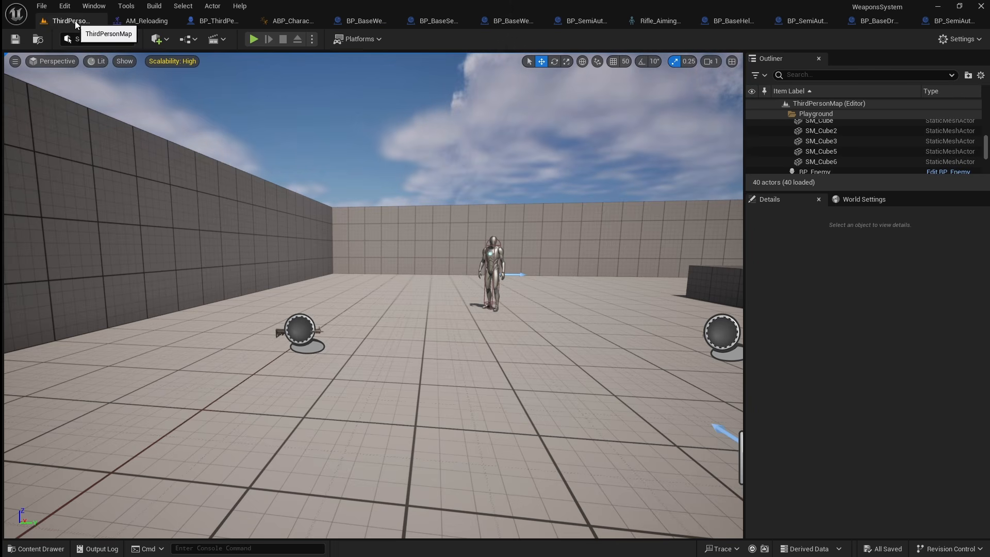
# Step: Play the ThirdPersonMap level and reload the rifle to check how long the dropped magazine remains
pyautogui.click(68, 21)
pyautogui.click(254, 39)
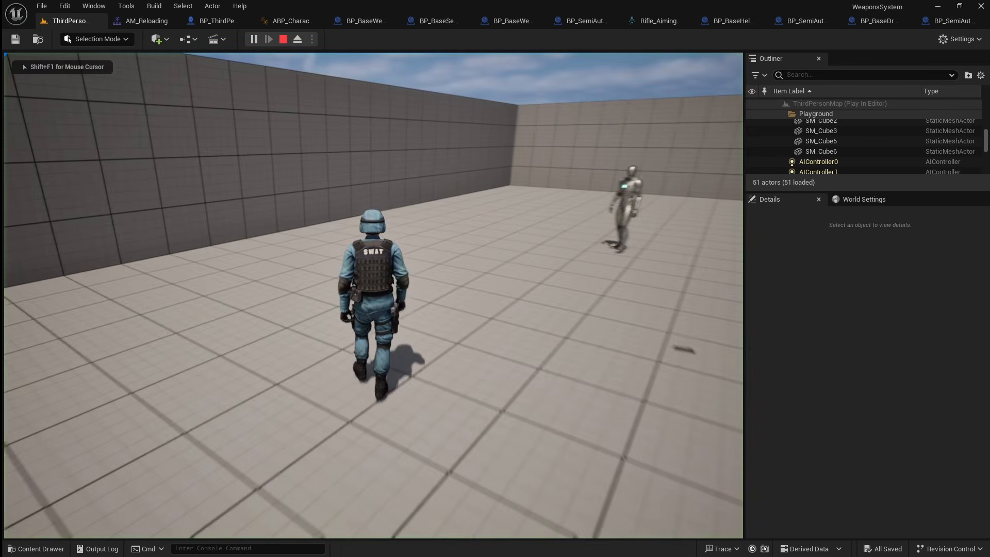
pyautogui.press('r')
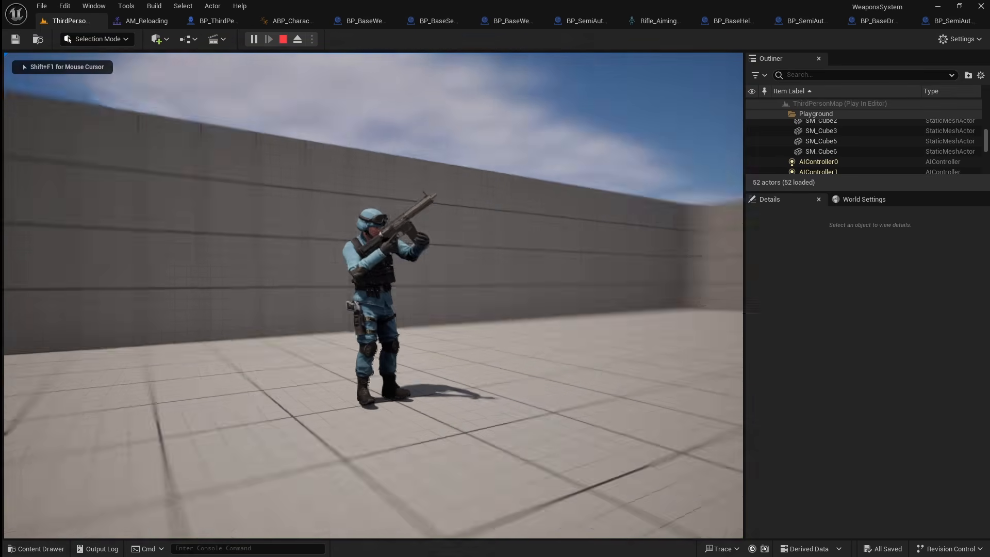
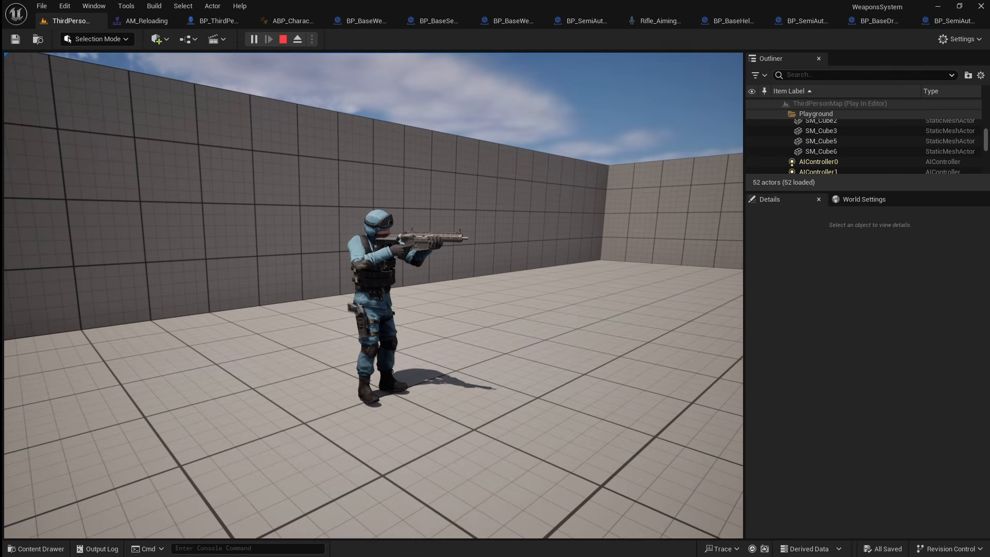
pyautogui.press('Escape')
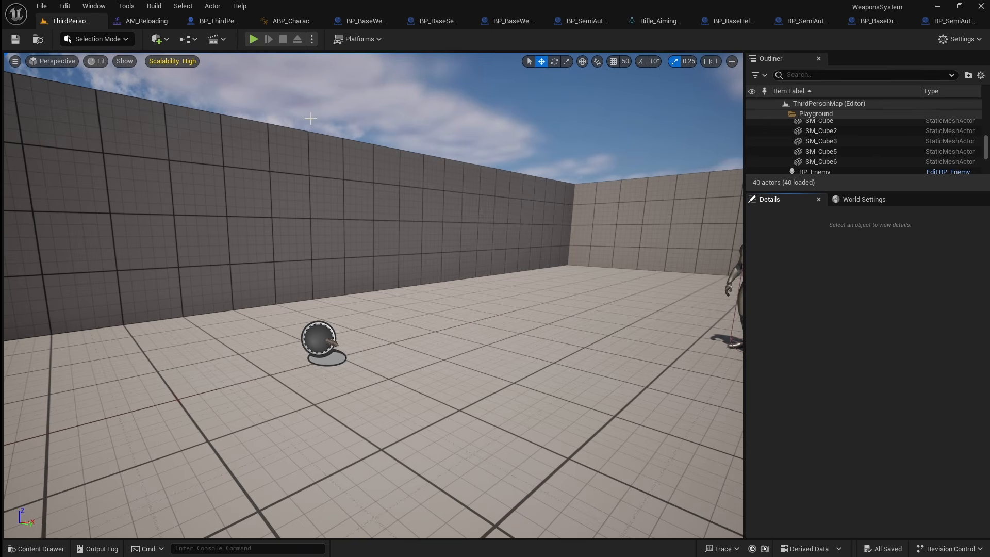
# Step: Set In Lifespan on the dropped magazine's Set Life Span node to 10.0 in BP_ThirdPersonCharacter
pyautogui.click(218, 21)
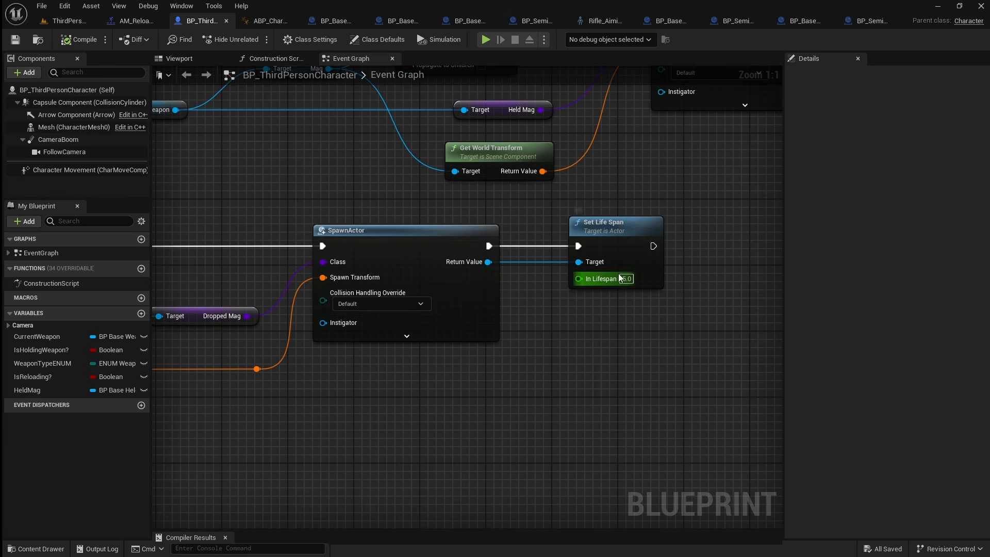
pyautogui.write('10')
pyautogui.press('Return')
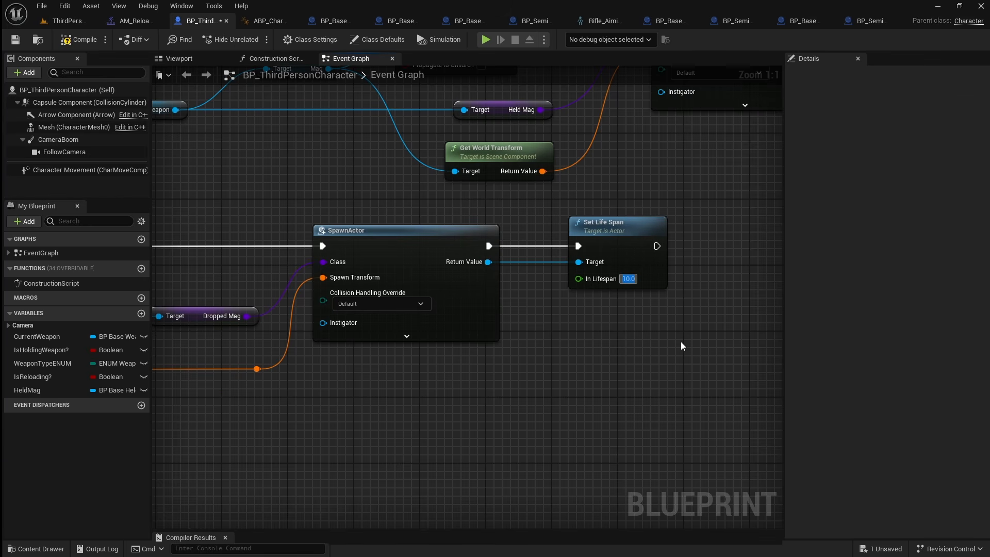
# Step: Move all the reload nodes up to and including Switch on Name farther left, making room ahead of the branch nodes
pyautogui.moveTo(403, 416); pyautogui.dragTo(666, 418, button='right')
pyautogui.moveTo(351, 435); pyautogui.dragTo(694, 421, button='right')
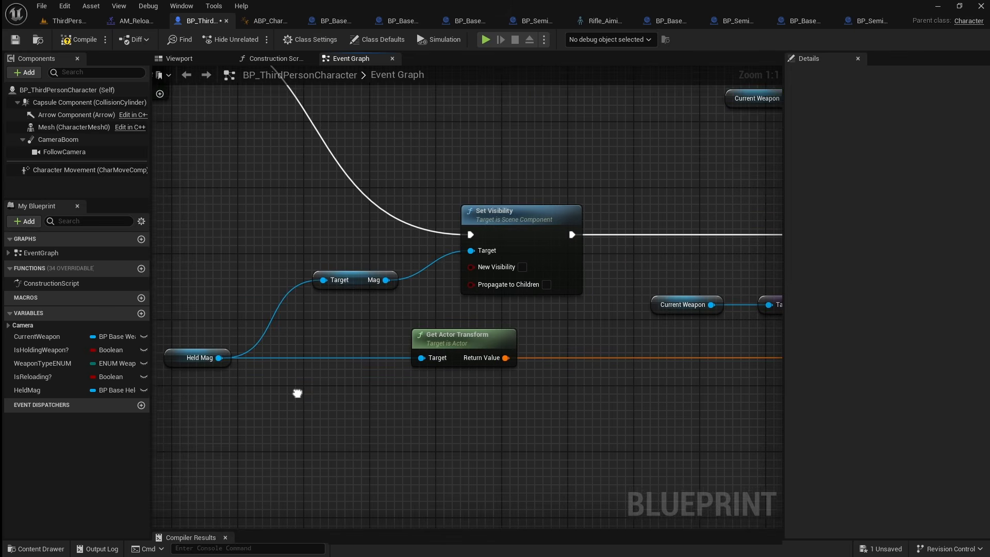
pyautogui.moveTo(296, 393); pyautogui.dragTo(569, 513, button='right')
pyautogui.moveTo(468, 375); pyautogui.dragTo(407, 407, button='right')
pyautogui.scroll(-2, 420, 260)
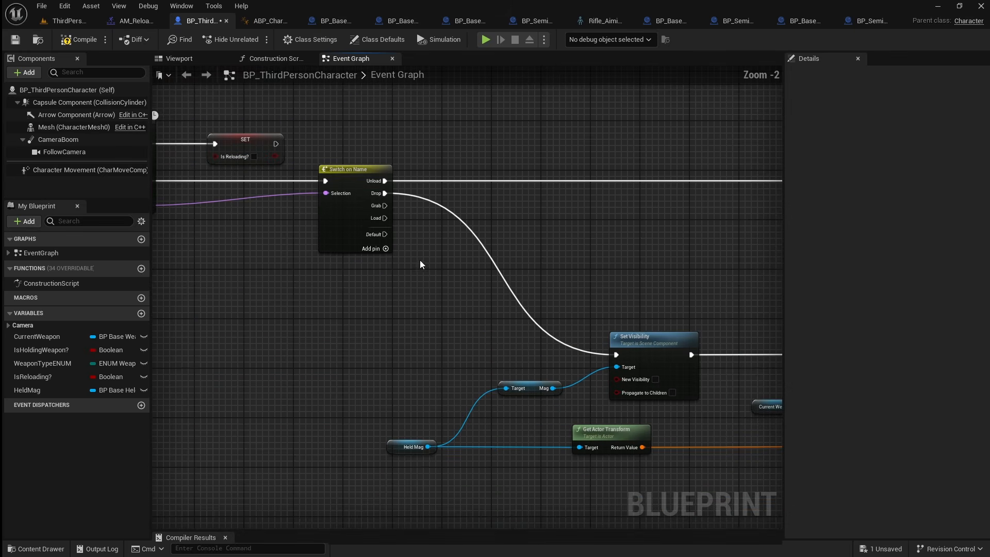
pyautogui.moveTo(420, 260); pyautogui.dragTo(674, 303, button='right')
pyautogui.moveTo(596, 342); pyautogui.dragTo(108, 127)
pyautogui.moveTo(404, 150); pyautogui.dragTo(155, 150)
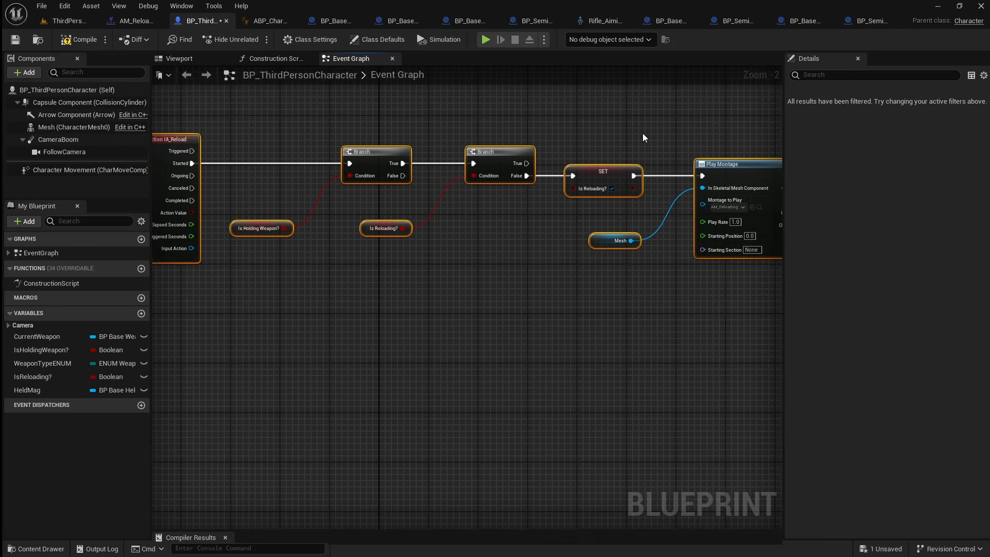
# Step: Add a HeldMag getter near Switch on Name and get the Mag component from it
pyautogui.moveTo(643, 135); pyautogui.dragTo(193, 131, button='right')
pyautogui.moveTo(691, 170); pyautogui.dragTo(404, 94, button='right')
pyautogui.moveTo(550, 176); pyautogui.dragTo(521, 148, button='right')
pyautogui.scroll(2, 328, 160)
pyautogui.moveTo(329, 163); pyautogui.dragTo(398, 203, button='right')
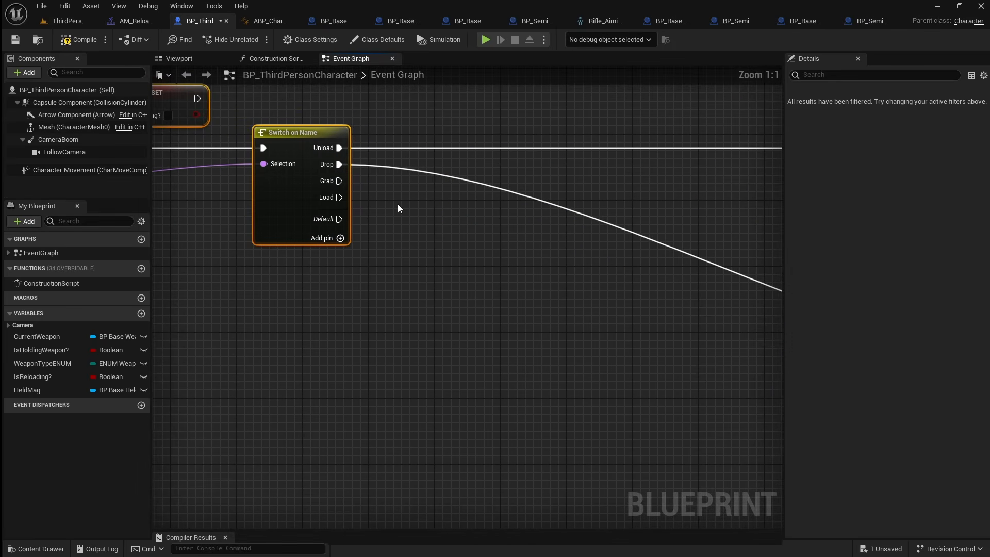
pyautogui.click(371, 202)
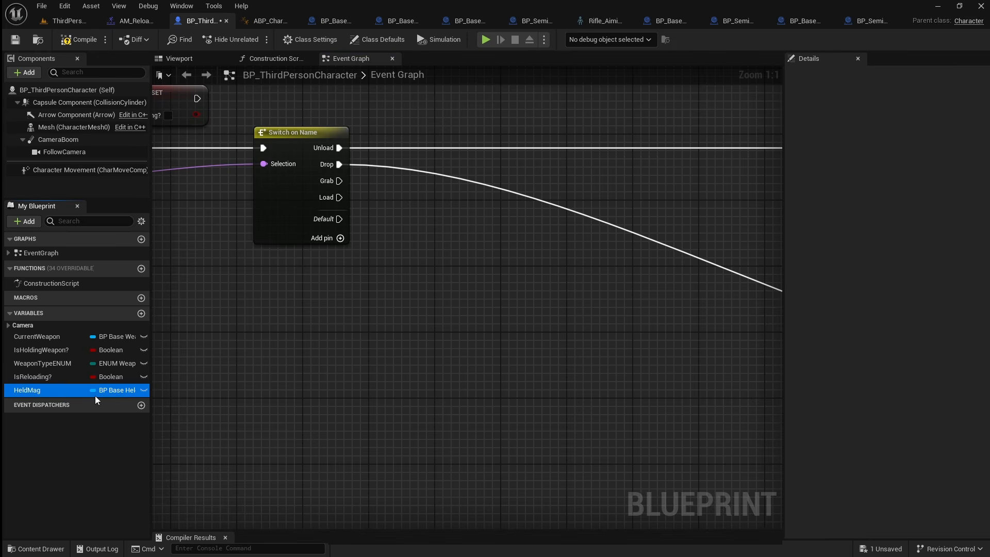
pyautogui.moveTo(95, 395); pyautogui.dragTo(513, 349)
pyautogui.click(438, 382)
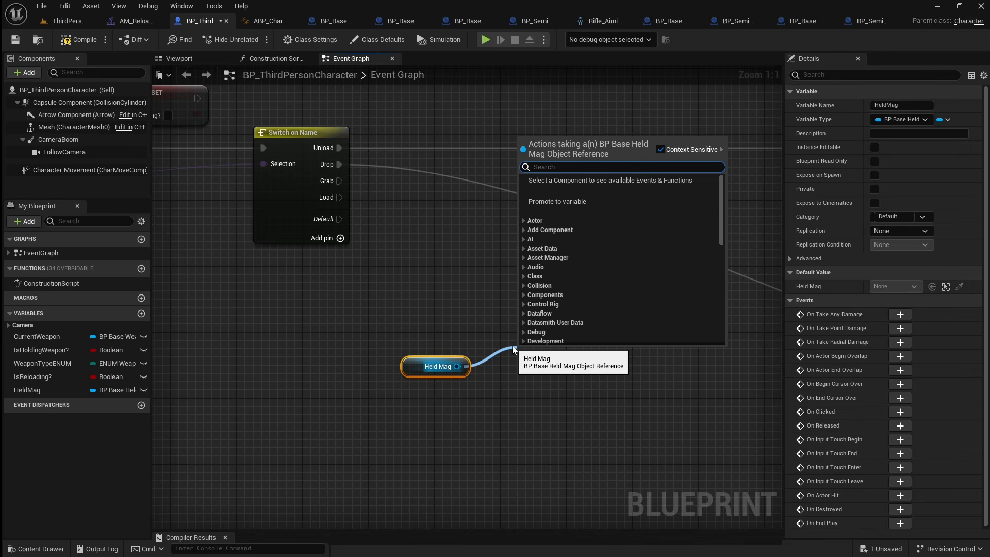
pyautogui.write('get mag')
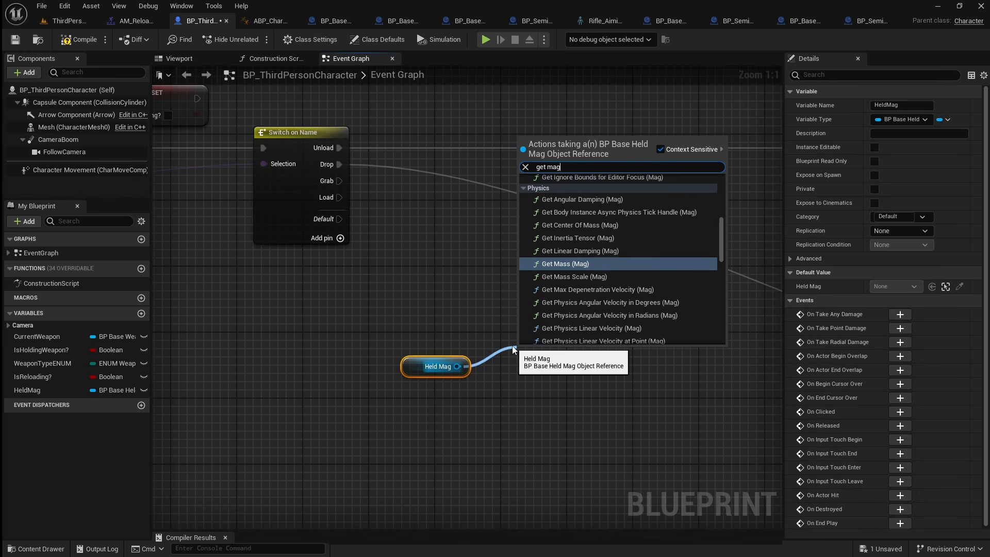
pyautogui.scroll(-10, 605, 288)
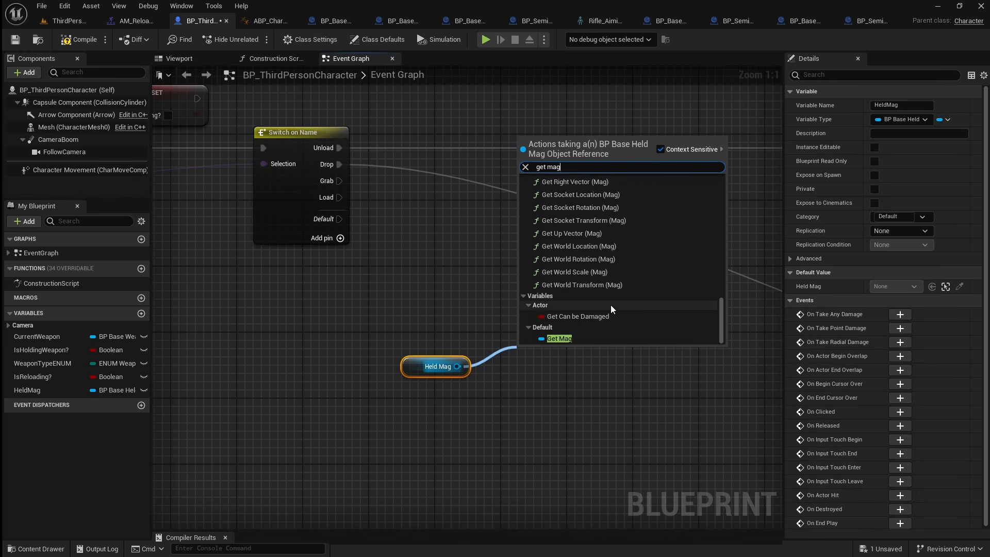
pyautogui.click(605, 337)
# Step: Add a Set Visibility node for the held Mag with New Visibility enabled, run it from Grab, and compile and save the blueprint
pyautogui.moveTo(584, 351); pyautogui.dragTo(620, 316)
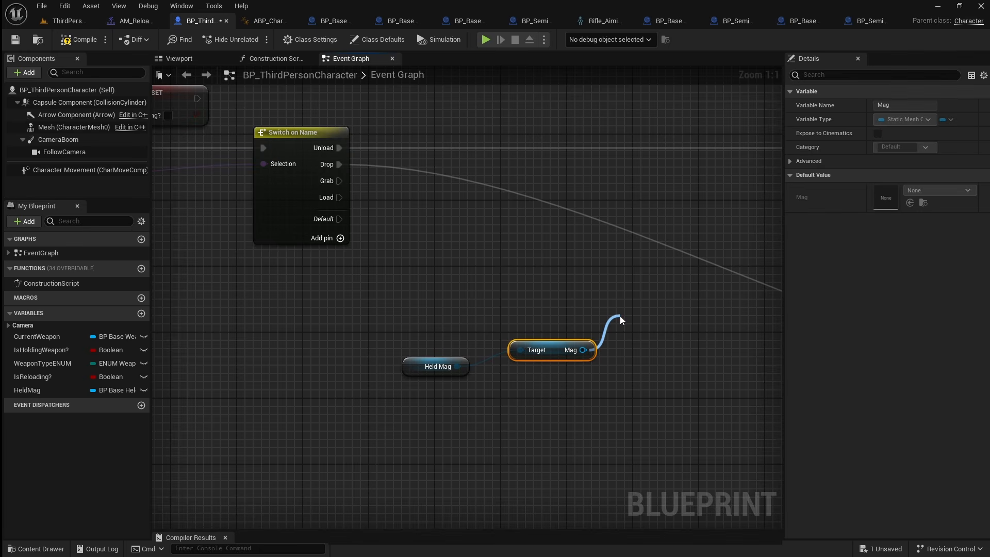
pyautogui.write('set visi')
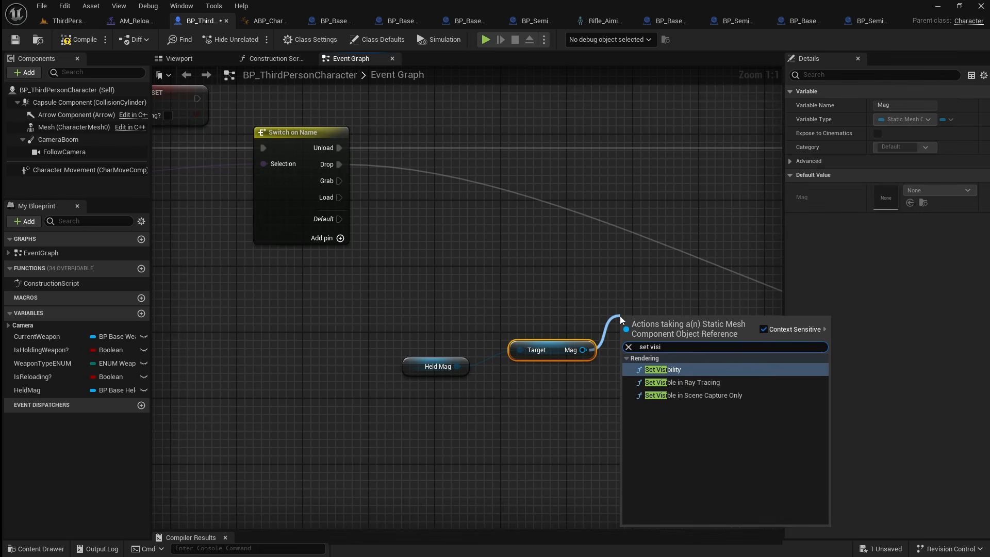
pyautogui.click(693, 369)
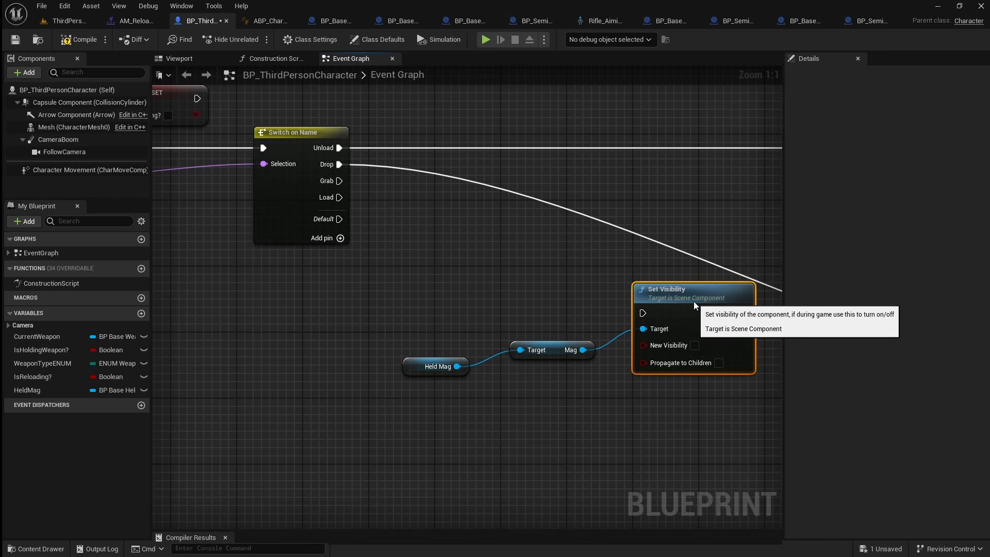
pyautogui.click(694, 346)
pyautogui.moveTo(643, 314); pyautogui.dragTo(338, 181)
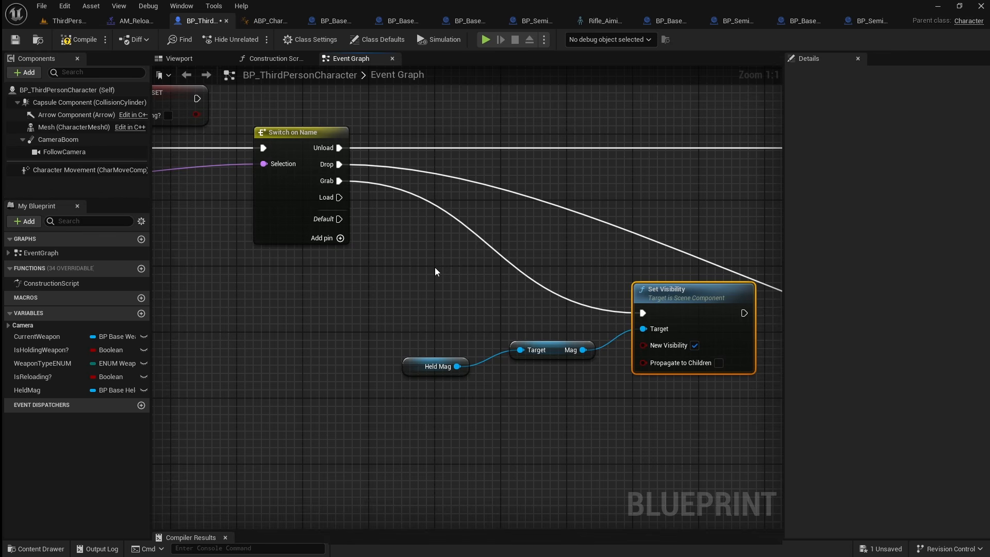
pyautogui.click(81, 39)
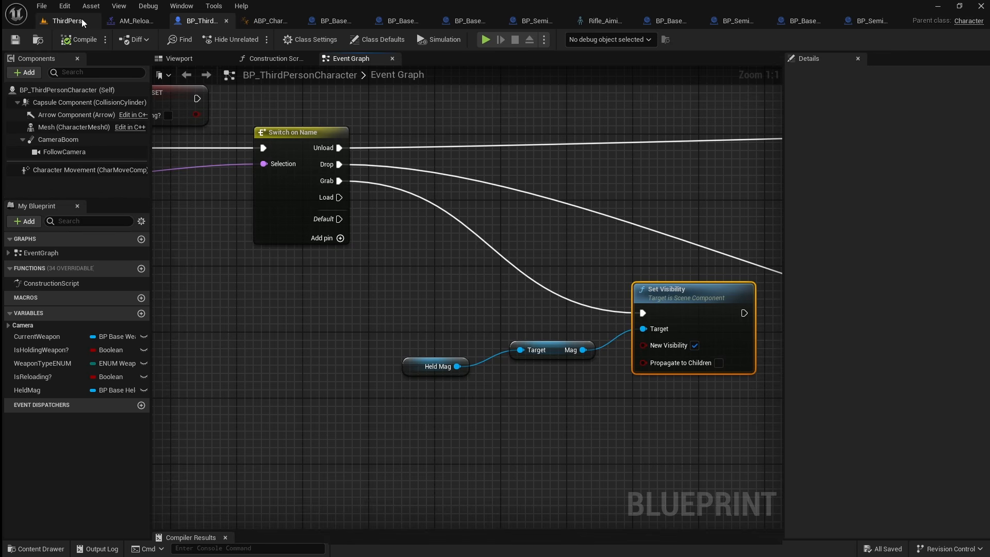
# Step: Play the ThirdPersonMap level and reload the rifle to check the magazine at the Grab stage
pyautogui.click(81, 20)
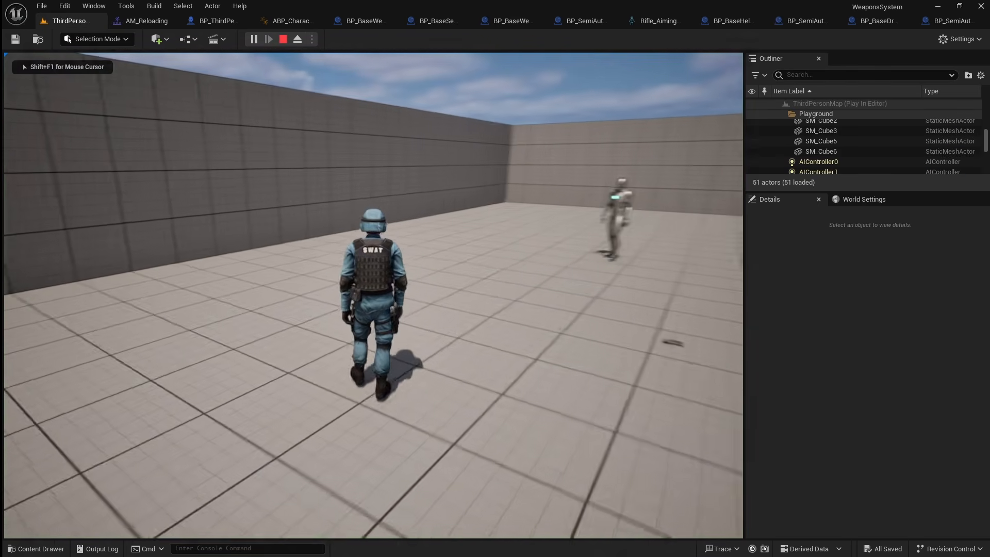
pyautogui.press('1')
pyautogui.press('r')
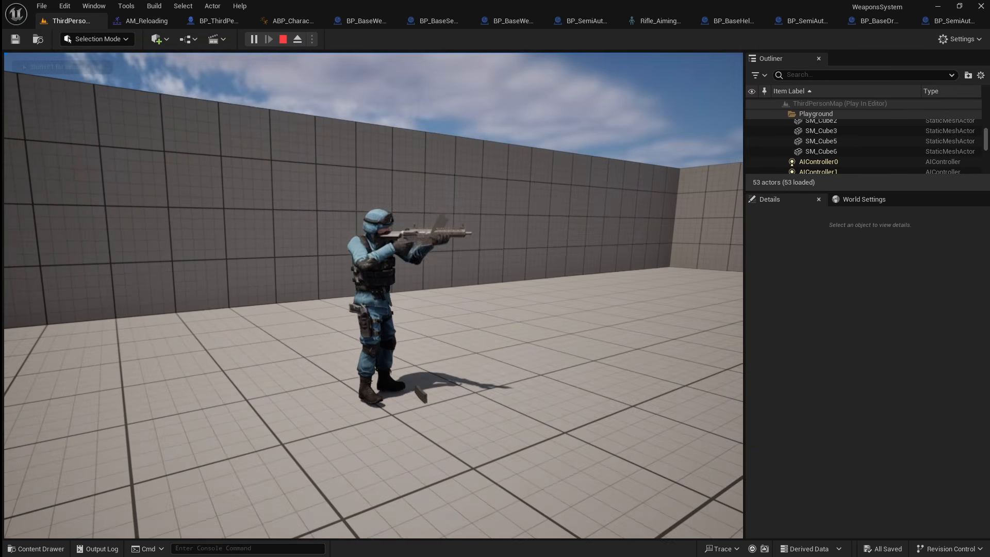
pyautogui.press('Escape')
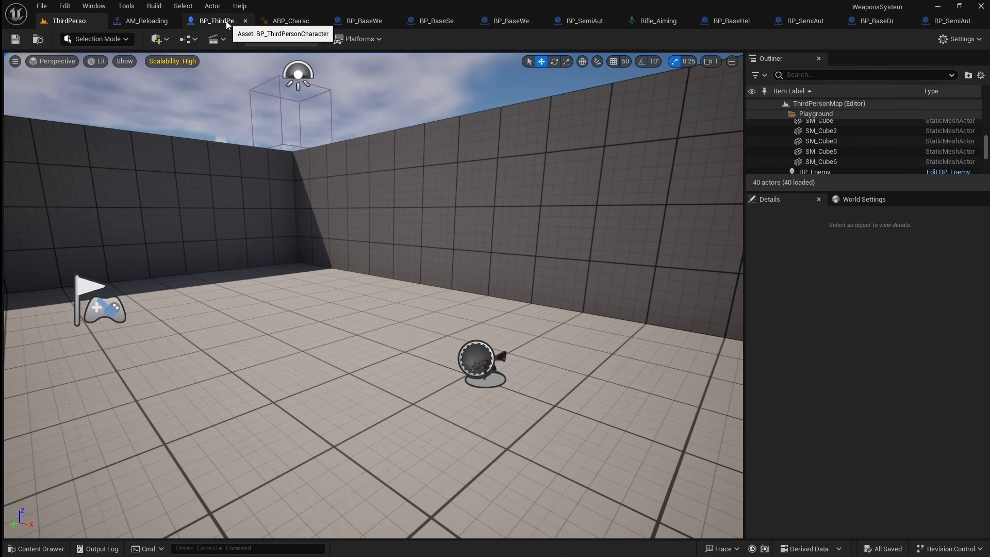
# Step: Move the Grab branch's Held Mag, Mag and Set Visibility nodes below the Drop branch nodes in BP_ThirdPersonCharacter
pyautogui.click(217, 20)
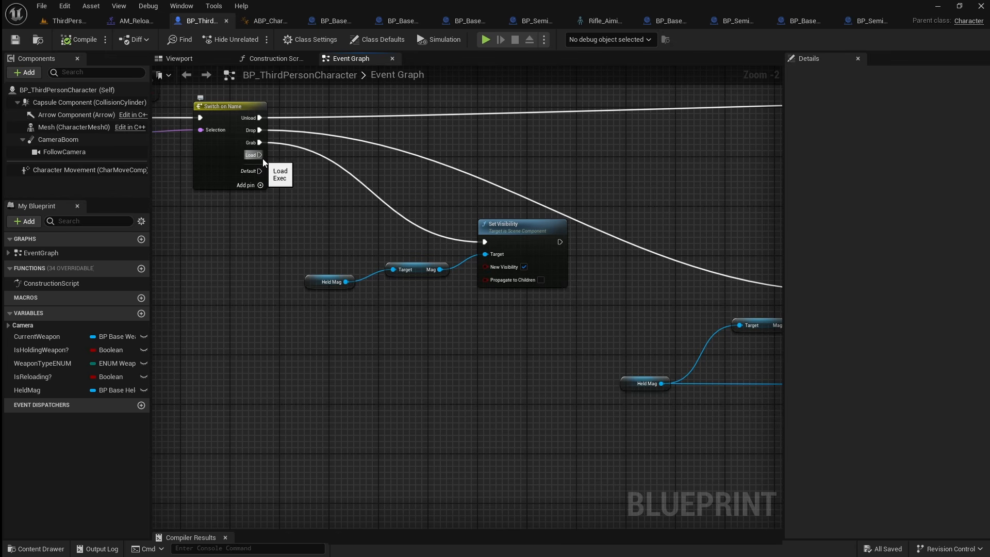
pyautogui.moveTo(537, 363); pyautogui.dragTo(447, 238)
pyautogui.moveTo(516, 225); pyautogui.dragTo(288, 448)
pyautogui.click(271, 415)
pyautogui.moveTo(271, 403); pyautogui.dragTo(636, 383, button='right')
# Step: Add a HeldMag getter with a Destroy Actor node and run it from the Load output of Switch on Name
pyautogui.moveTo(265, 241); pyautogui.dragTo(454, 292, button='right')
pyautogui.scroll(2, 413, 238)
pyautogui.moveTo(413, 240); pyautogui.dragTo(377, 177, button='right')
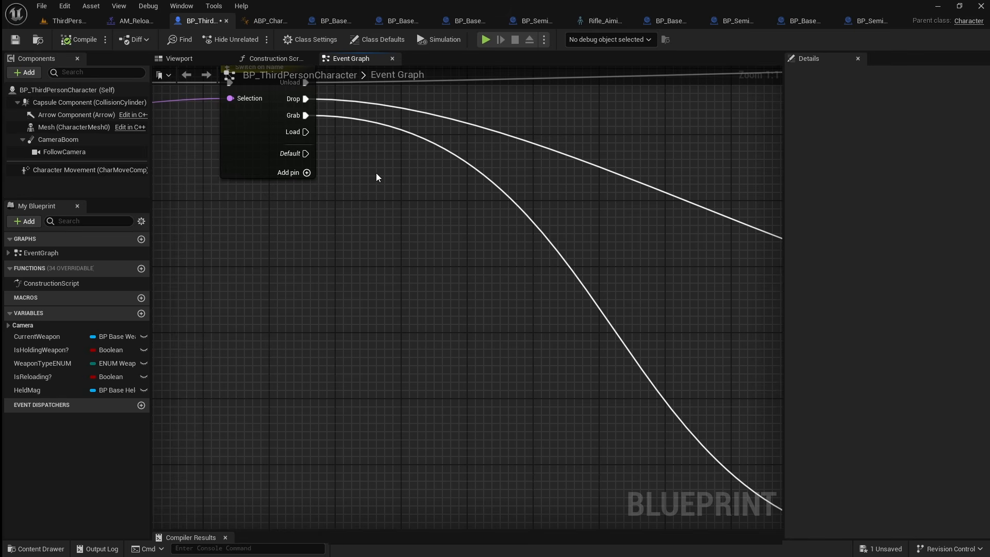
pyautogui.moveTo(31, 390); pyautogui.dragTo(384, 349)
pyautogui.click(276, 411)
pyautogui.write('destroy')
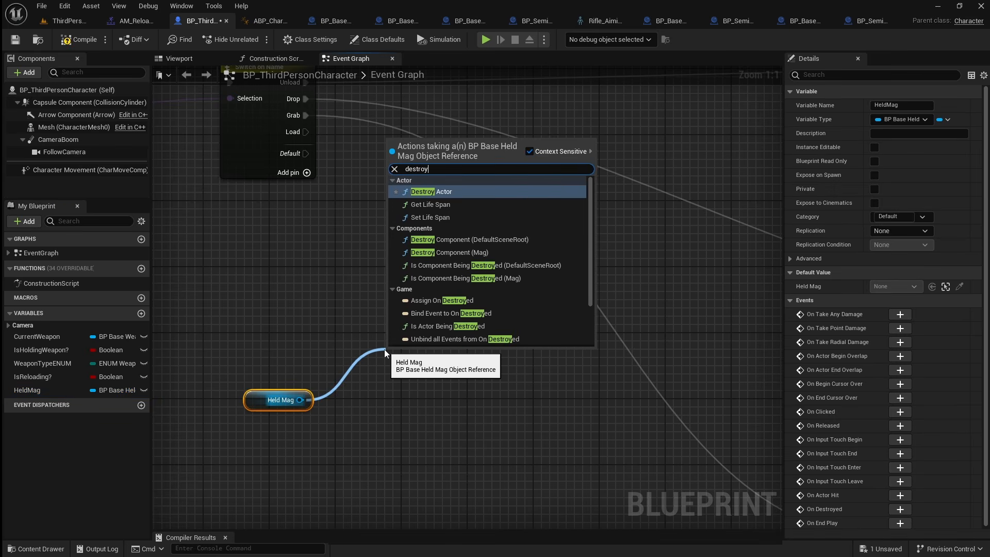
pyautogui.click(483, 194)
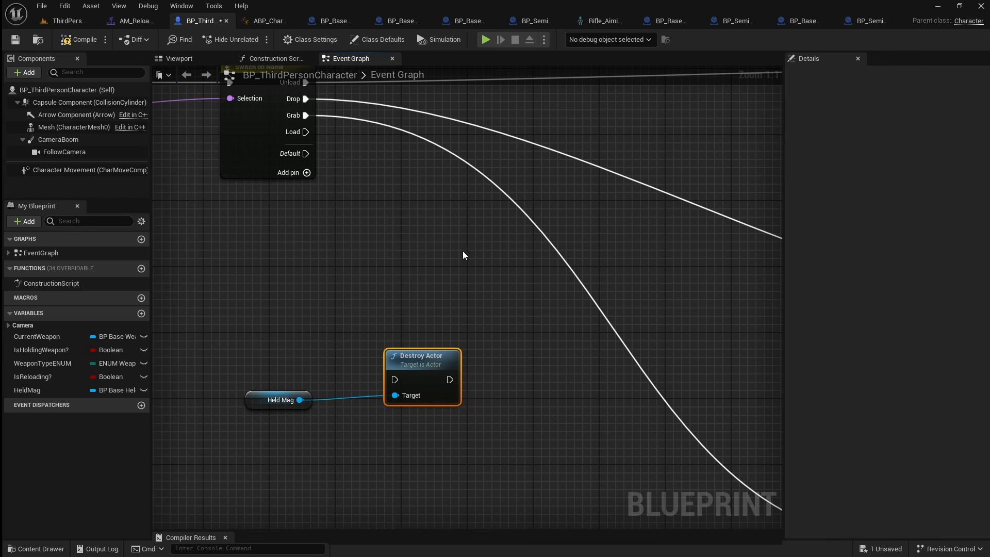
pyautogui.moveTo(412, 362)
pyautogui.mouseDown()
pyautogui.moveTo(412, 338)
pyautogui.moveTo(397, 360)
pyautogui.mouseUp()
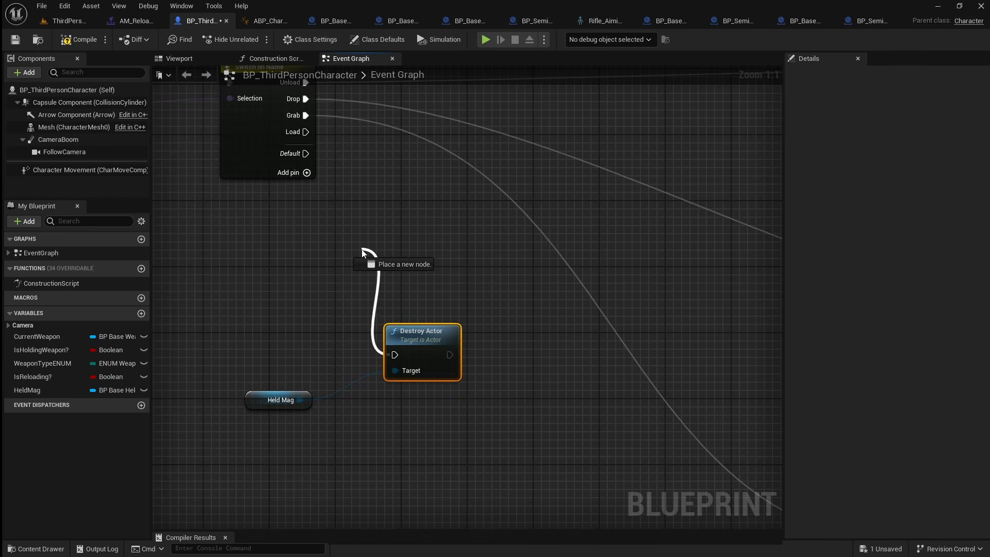
pyautogui.moveTo(362, 253); pyautogui.dragTo(306, 132)
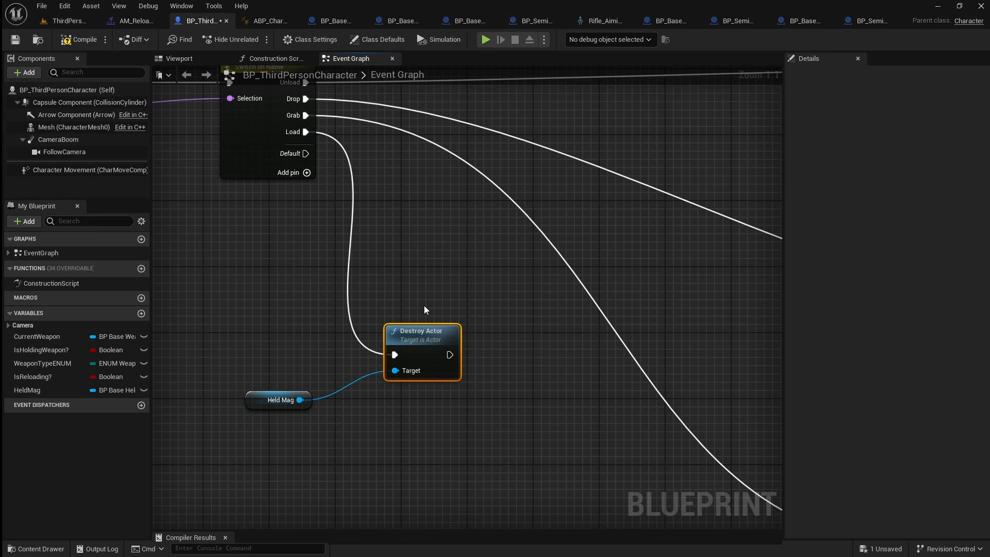
# Step: Move the Load branch's Held Mag and Destroy Actor nodes below the Grab branch nodes
pyautogui.scroll(-1, 524, 431)
pyautogui.moveTo(524, 430); pyautogui.dragTo(420, 267, button='right')
pyautogui.scroll(-1, 490, 369)
pyautogui.moveTo(419, 266); pyautogui.dragTo(186, 162)
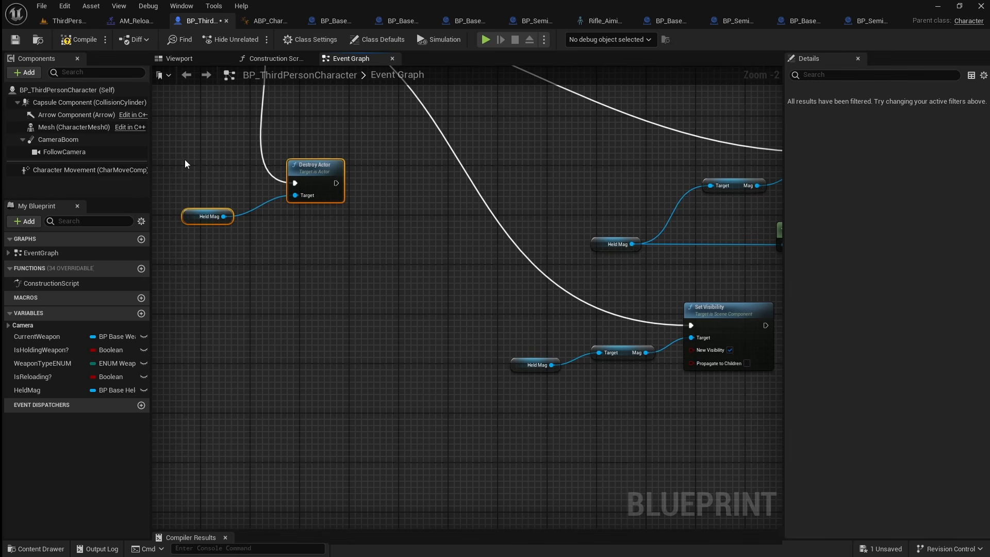
pyautogui.moveTo(317, 195); pyautogui.dragTo(548, 433)
# Step: Add a CurrentWeapon getter beside Destroy Actor and get the weapon's Mag component from it
pyautogui.moveTo(625, 441); pyautogui.dragTo(538, 316, button='right')
pyautogui.scroll(2, 436, 294)
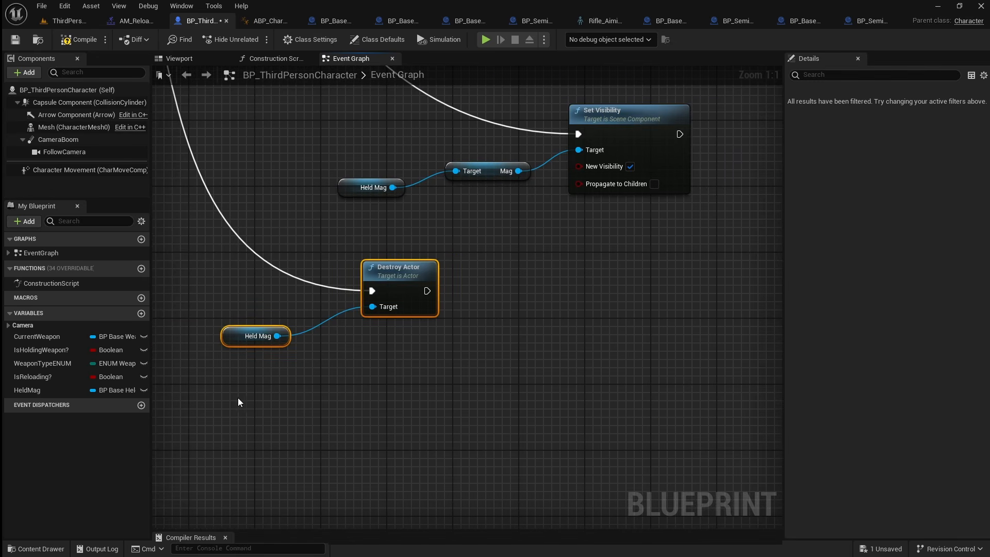
pyautogui.moveTo(46, 336); pyautogui.dragTo(411, 405)
pyautogui.moveTo(458, 365); pyautogui.dragTo(581, 342)
pyautogui.click(489, 391)
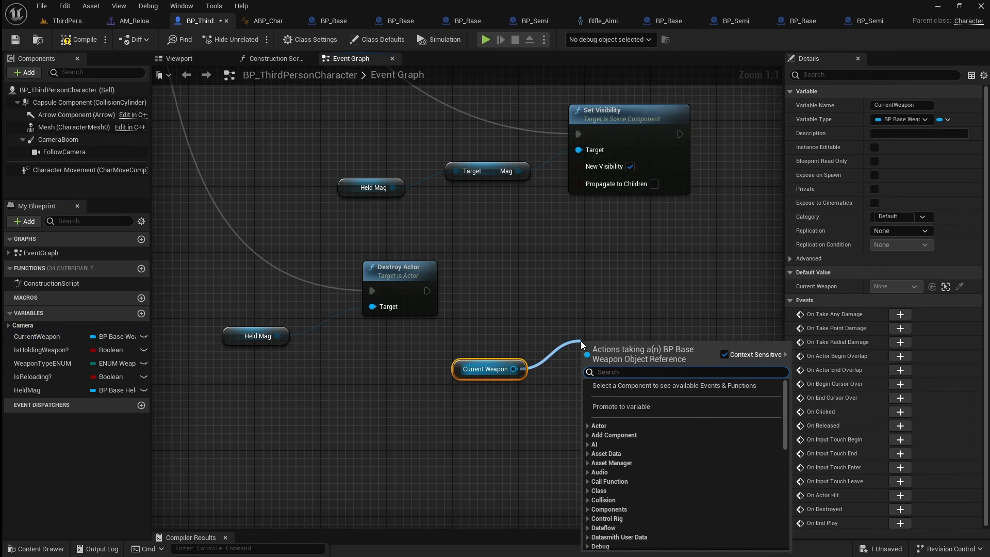
pyautogui.write('get mag')
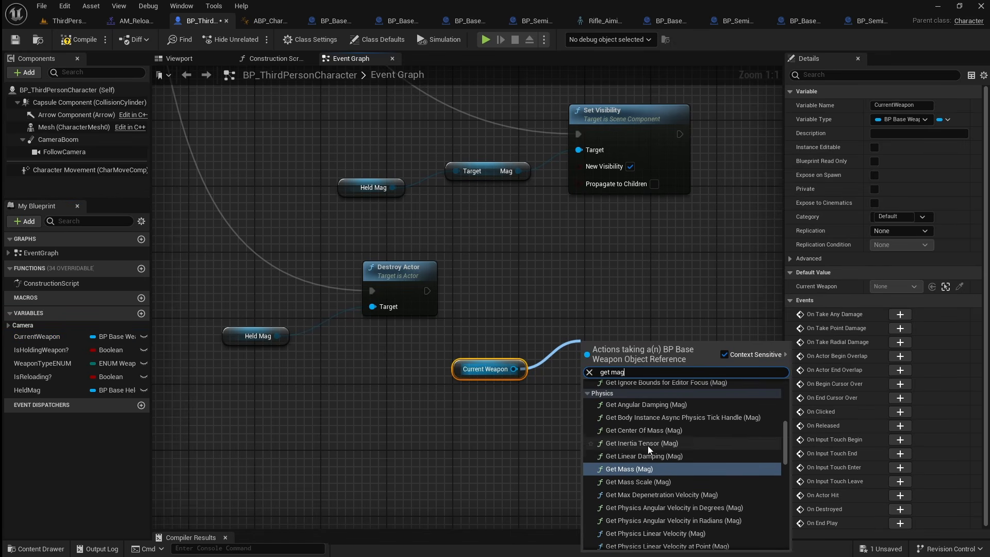
pyautogui.scroll(-10, 648, 445)
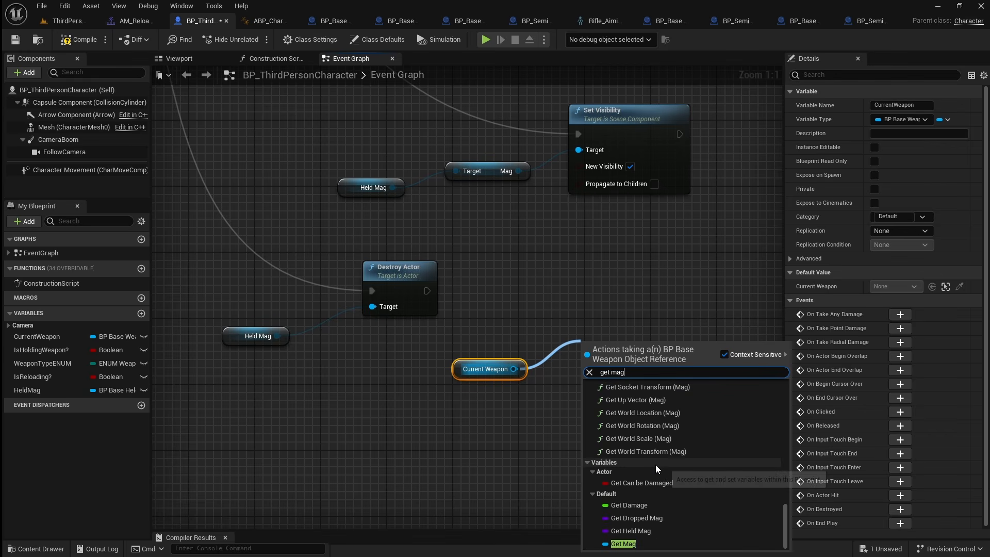
pyautogui.click(671, 549)
# Step: Add a Set Visibility node for the weapon's Mag with New Visibility enabled, run it after Destroy Actor, and compile and save
pyautogui.moveTo(636, 460); pyautogui.dragTo(497, 438, button='right')
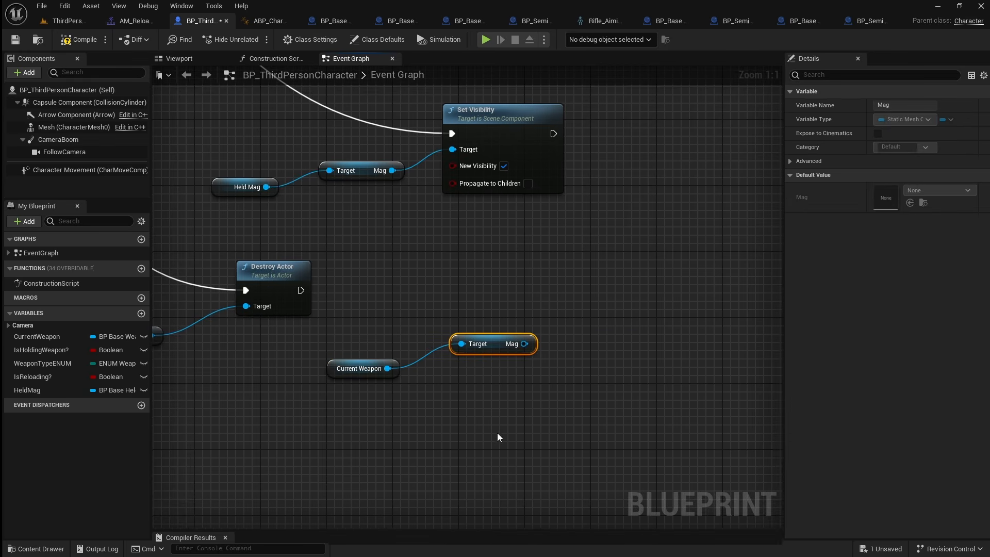
pyautogui.moveTo(524, 344); pyautogui.dragTo(591, 283)
pyautogui.write('set visi')
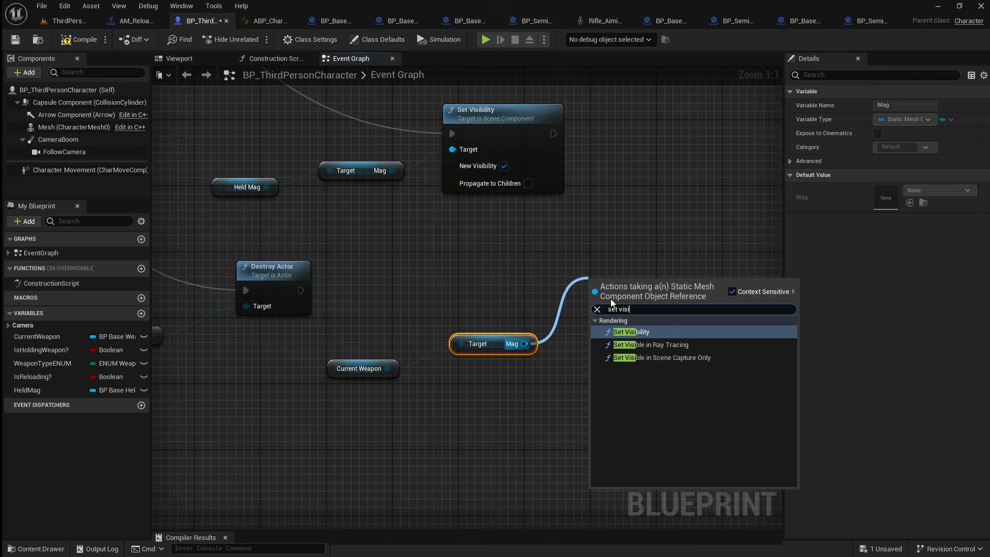
pyautogui.click(653, 332)
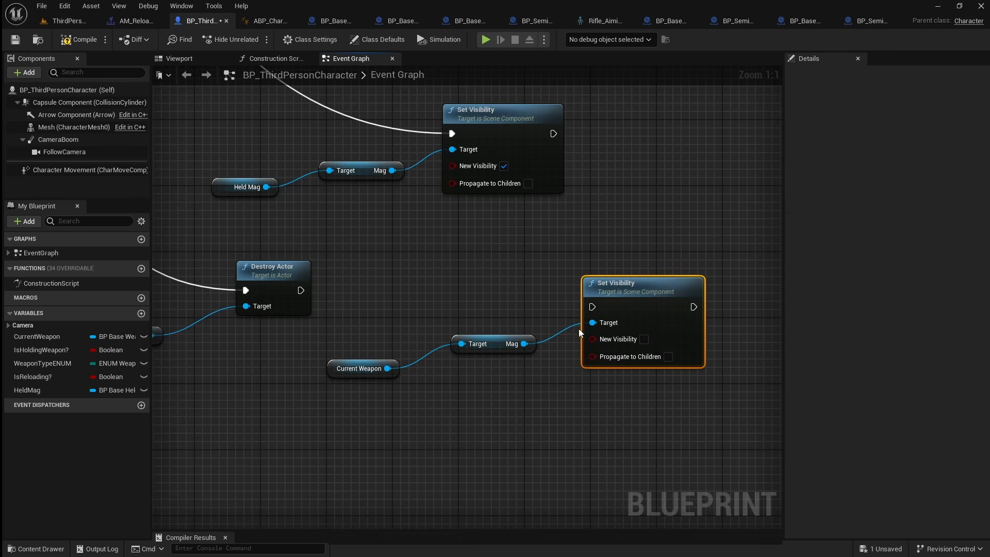
pyautogui.moveTo(301, 289); pyautogui.dragTo(634, 263)
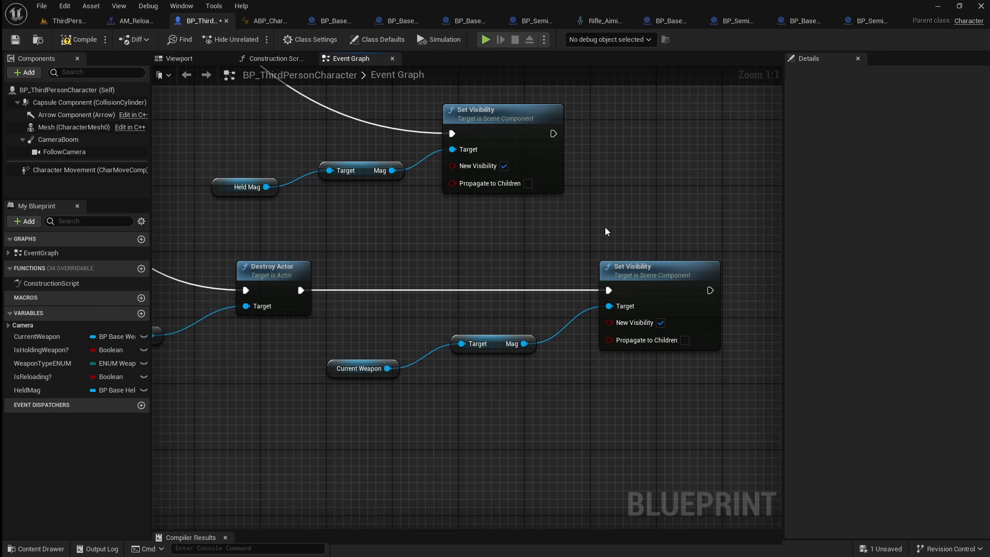
pyautogui.click(80, 41)
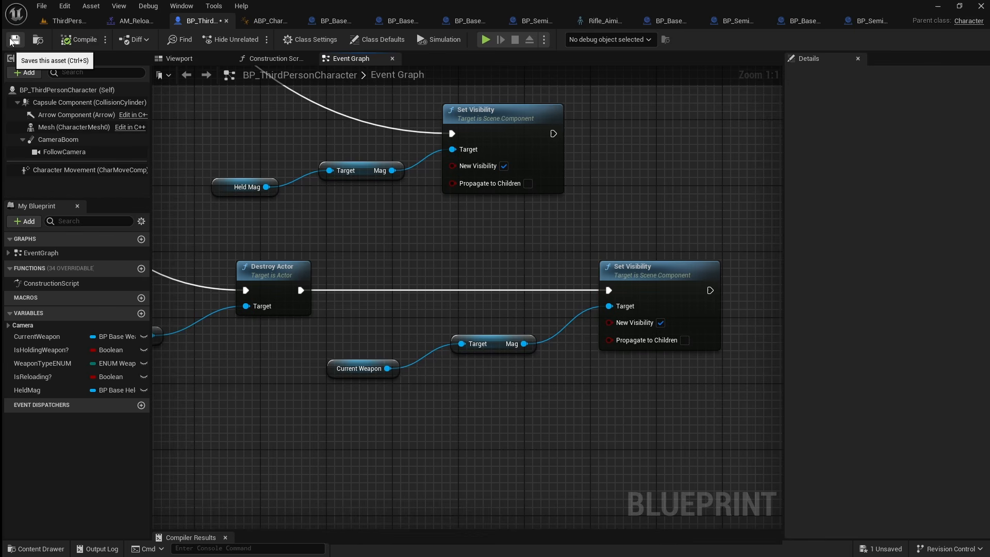
# Step: Play the ThirdPersonMap level and reload the rifle several times, standing and moving, to check the complete magazine sequence
pyautogui.click(86, 20)
pyautogui.click(253, 40)
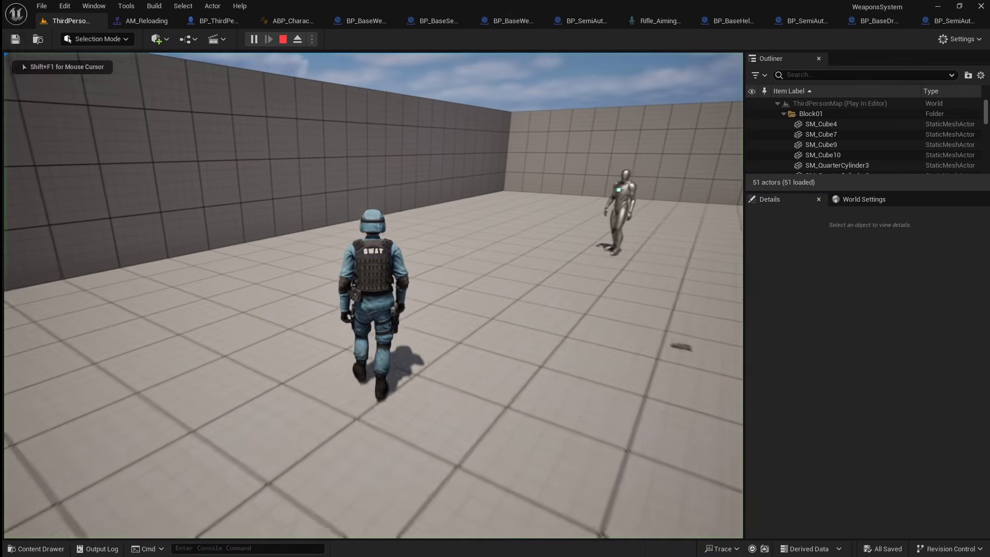
pyautogui.press('r')
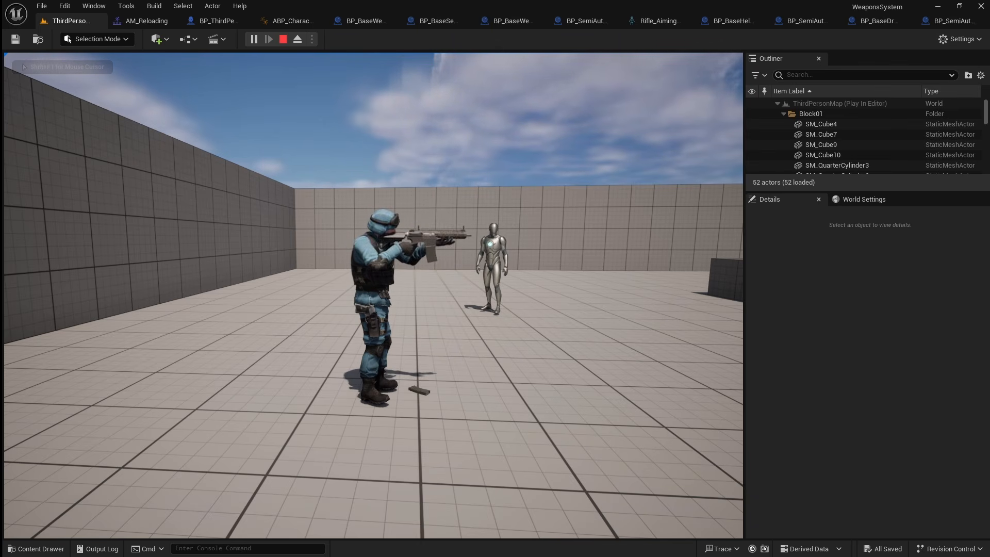
pyautogui.press('d')
pyautogui.press('r')
pyautogui.press('a')
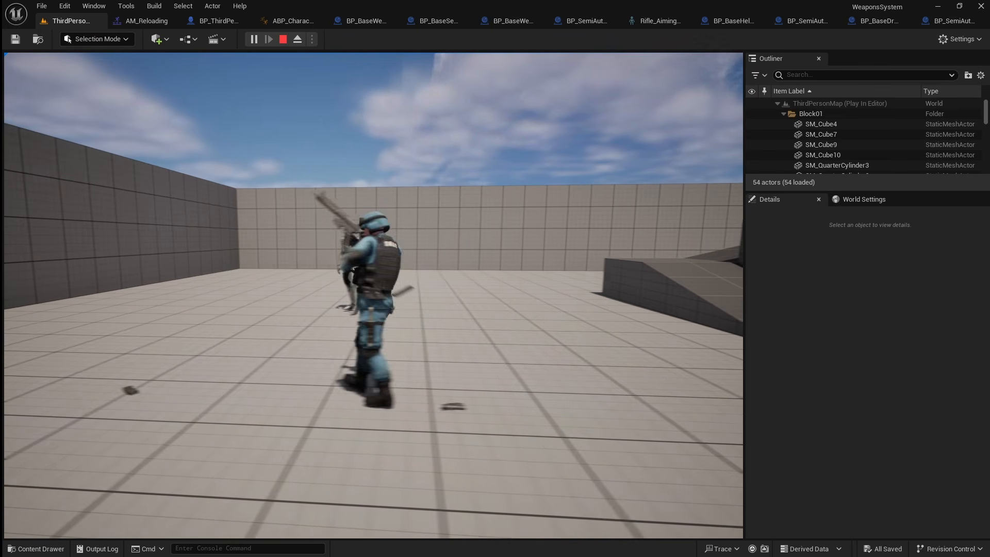
pyautogui.press('d')
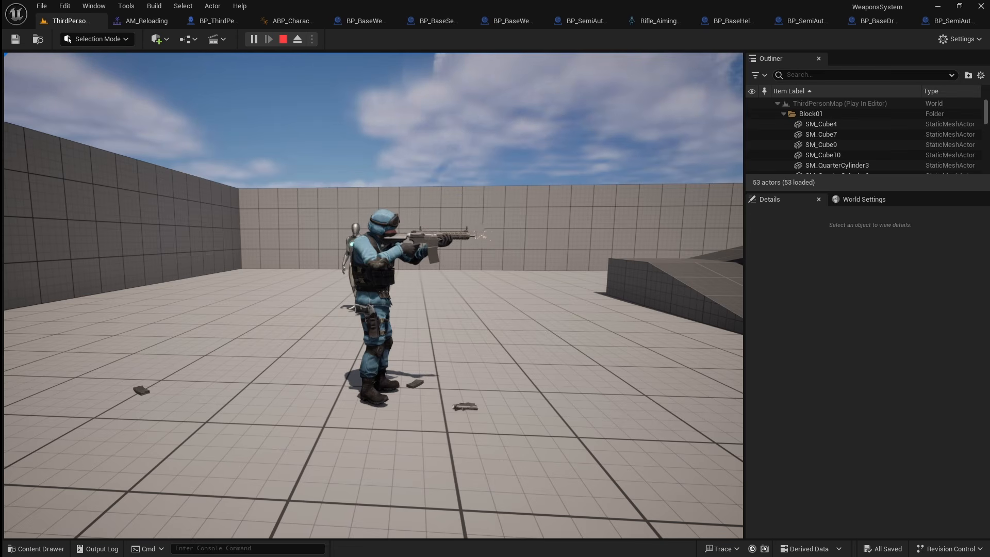
pyautogui.press('r')
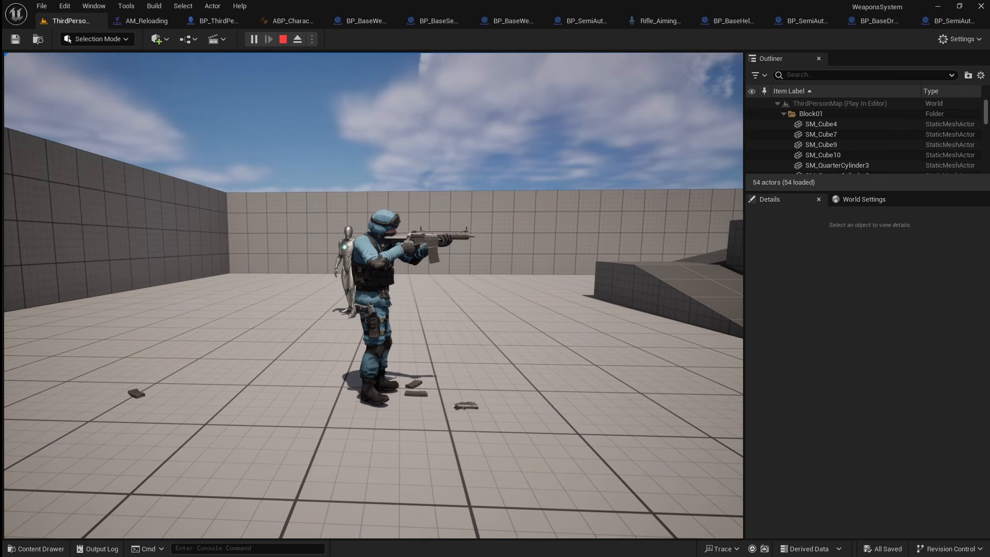
pyautogui.press('Escape')
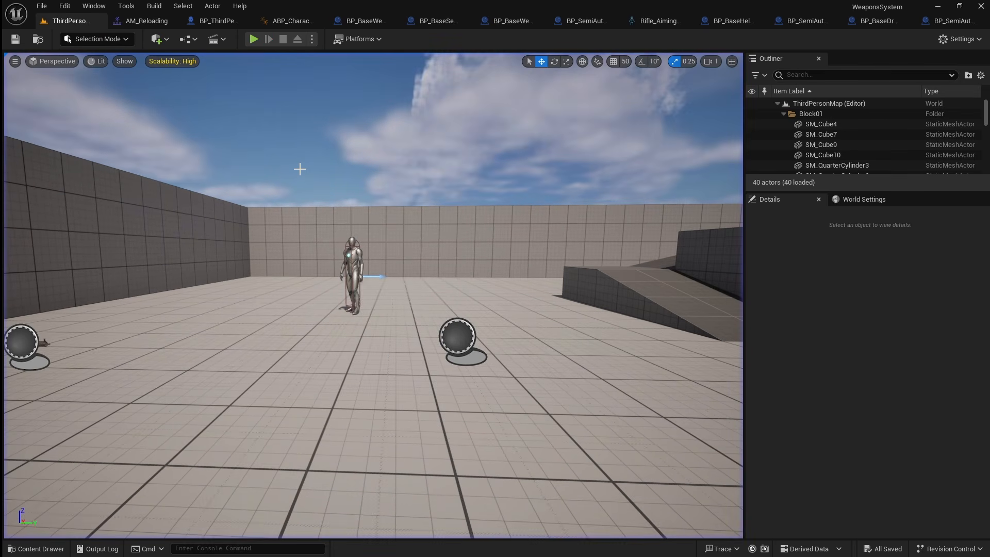
# Step: Move the IA_Shoot input event in BP_ThirdPersonCharacter's event graph away from its Is Valid checks to make room
pyautogui.click(214, 21)
pyautogui.scroll(-2, 316, 177)
pyautogui.moveTo(316, 177); pyautogui.dragTo(549, 486, button='right')
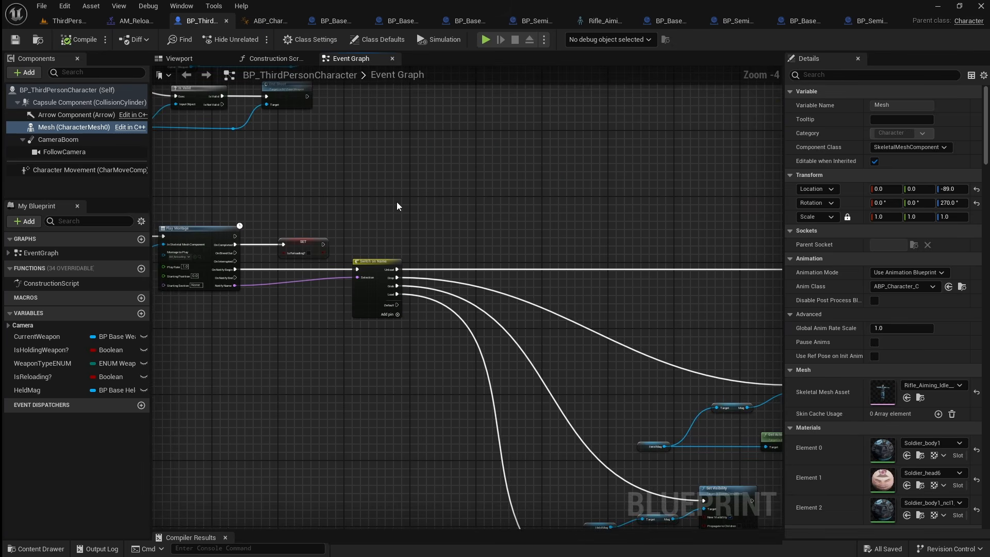
pyautogui.scroll(2, 395, 202)
pyautogui.moveTo(372, 207); pyautogui.dragTo(619, 301, button='right')
pyautogui.moveTo(354, 234); pyautogui.dragTo(619, 413, button='right')
pyautogui.scroll(2, 361, 222)
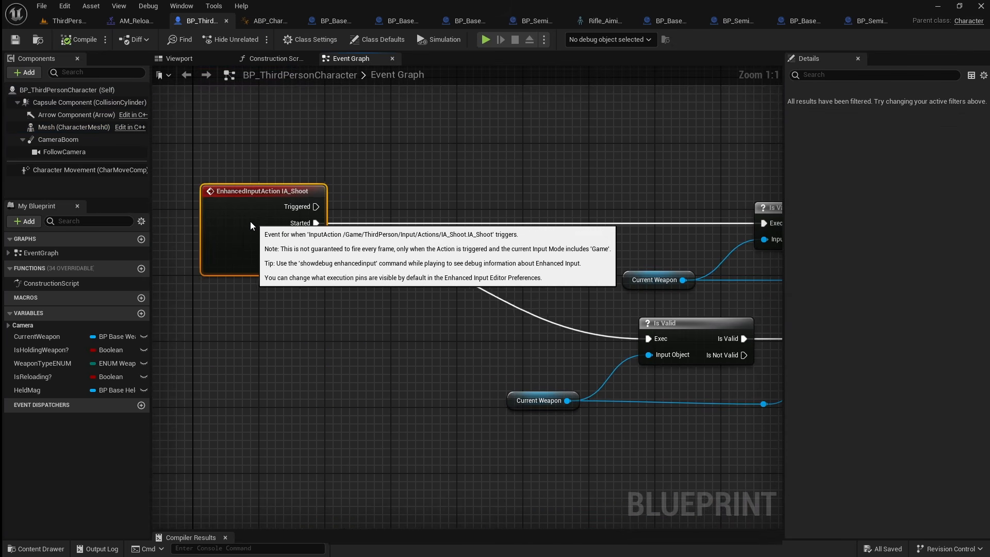
pyautogui.moveTo(360, 220); pyautogui.dragTo(235, 220)
pyautogui.click(247, 342)
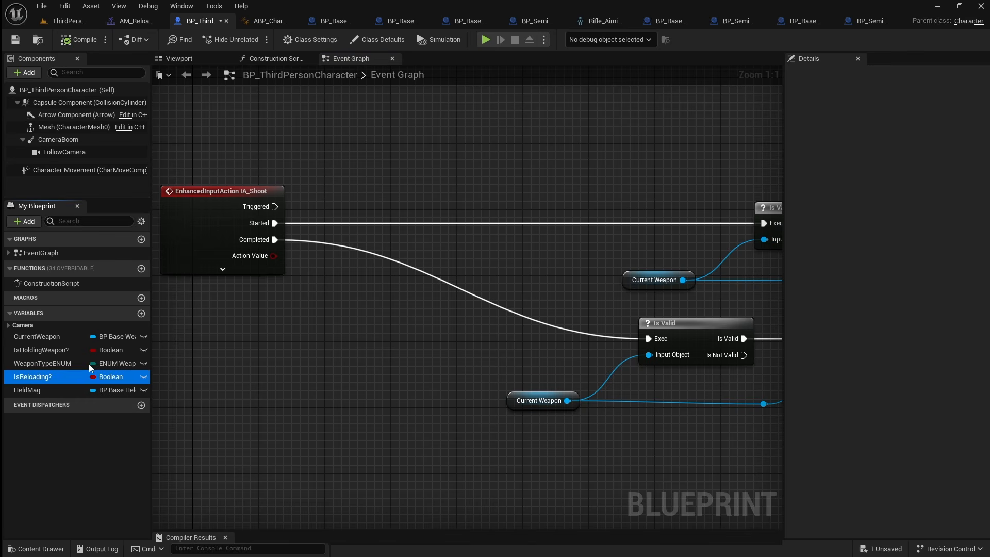
# Step: Add a Branch on IsReloading? after IA_Shoot's Started output and run its False output into the Is Valid node before Shoot
pyautogui.moveTo(89, 364); pyautogui.dragTo(377, 172)
pyautogui.click(422, 198)
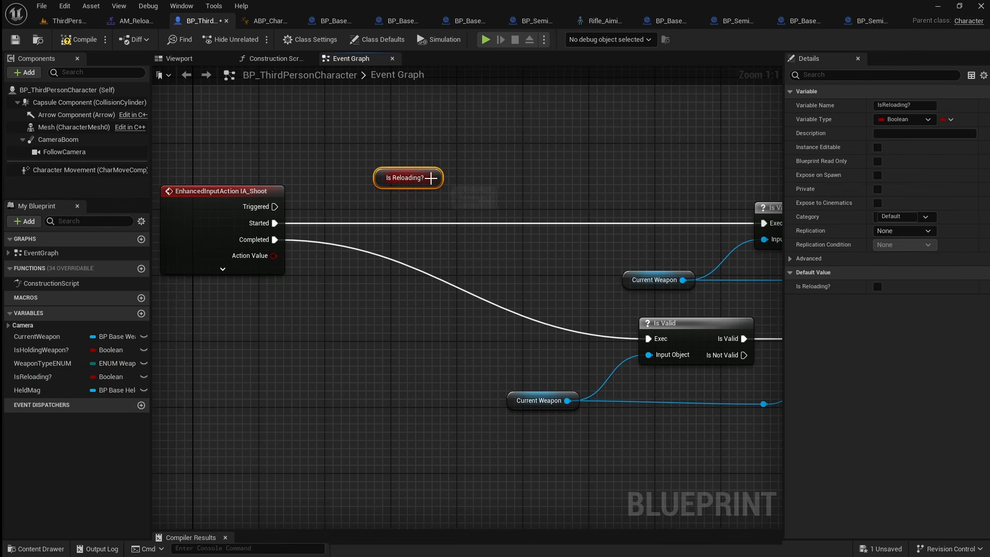
pyautogui.moveTo(437, 178); pyautogui.dragTo(472, 214)
pyautogui.write('branch')
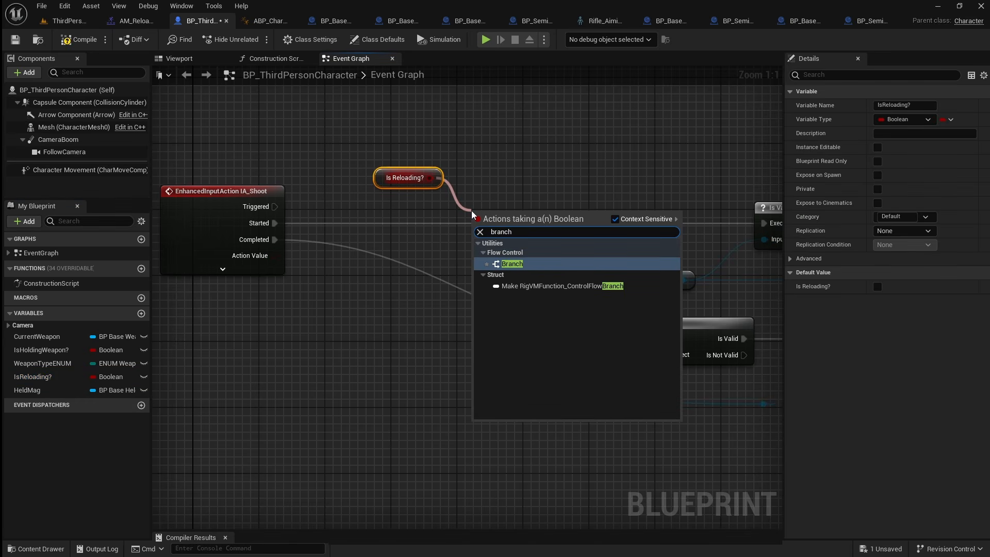
pyautogui.click(538, 265)
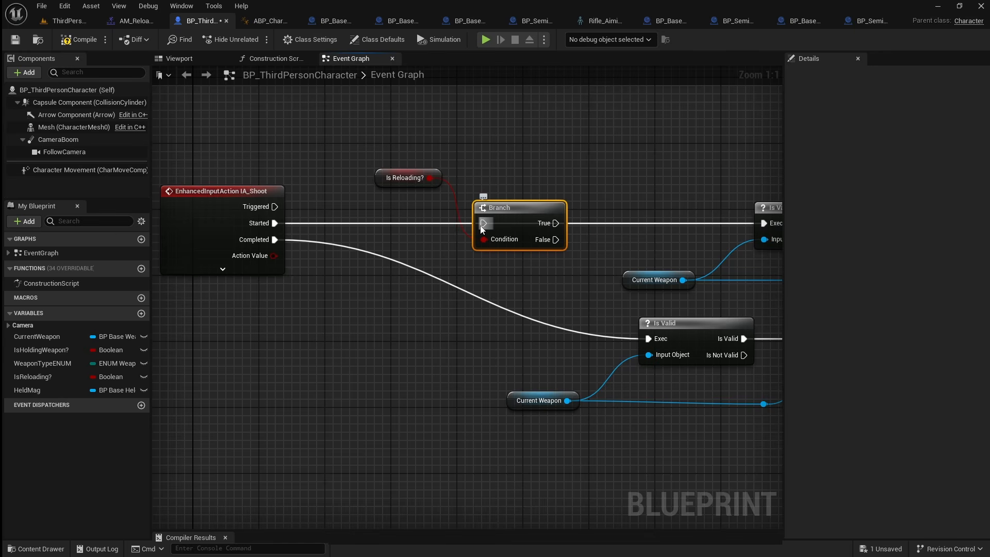
pyautogui.moveTo(483, 227); pyautogui.dragTo(267, 221)
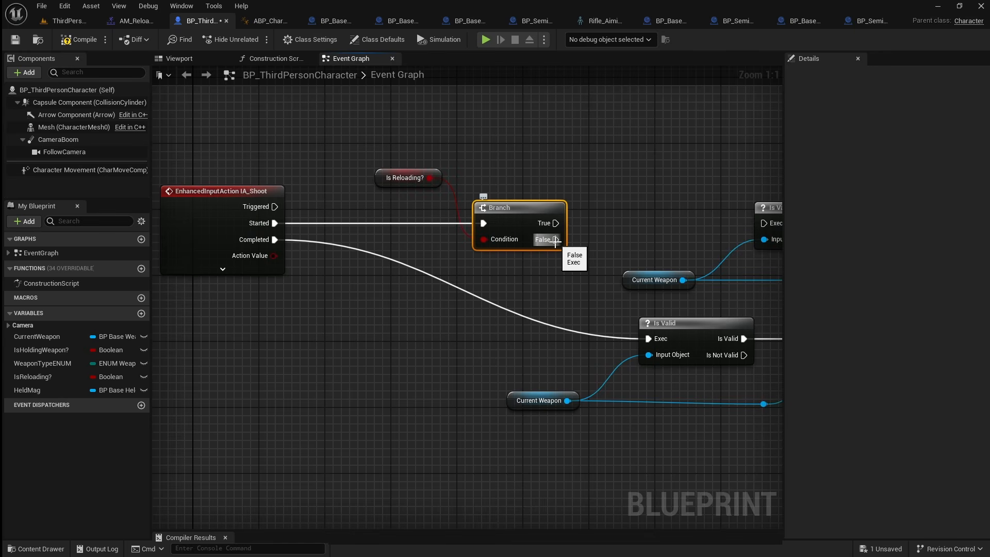
pyautogui.moveTo(555, 240); pyautogui.dragTo(763, 223)
# Step: Reposition the IA_Shoot event, IsReloading? getter and Branch as a group, and compile the character blueprint
pyautogui.moveTo(724, 184); pyautogui.dragTo(778, 182, button='right')
pyautogui.moveTo(615, 285); pyautogui.dragTo(259, 198)
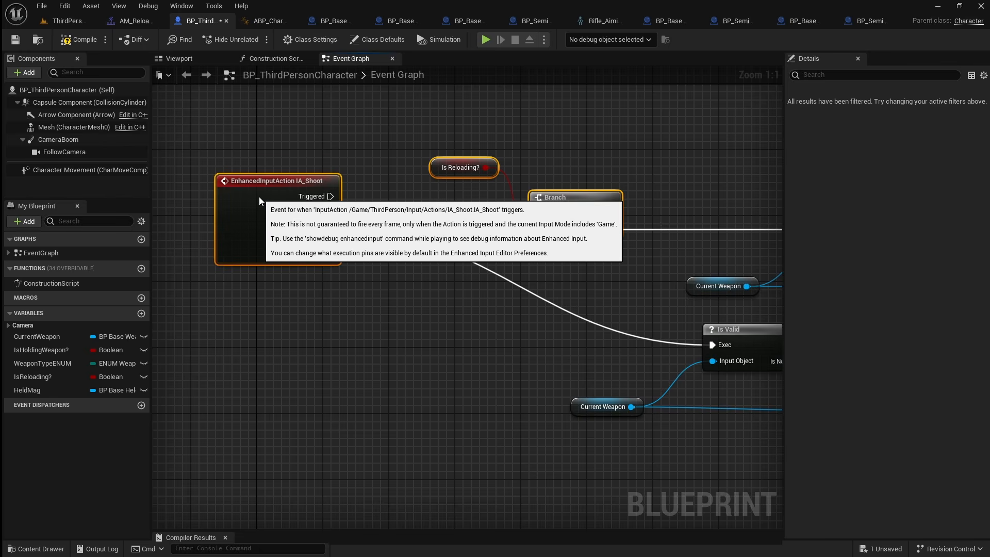
pyautogui.click(547, 141)
pyautogui.moveTo(684, 159); pyautogui.dragTo(403, 156, button='right')
pyautogui.moveTo(576, 162); pyautogui.dragTo(406, 154, button='right')
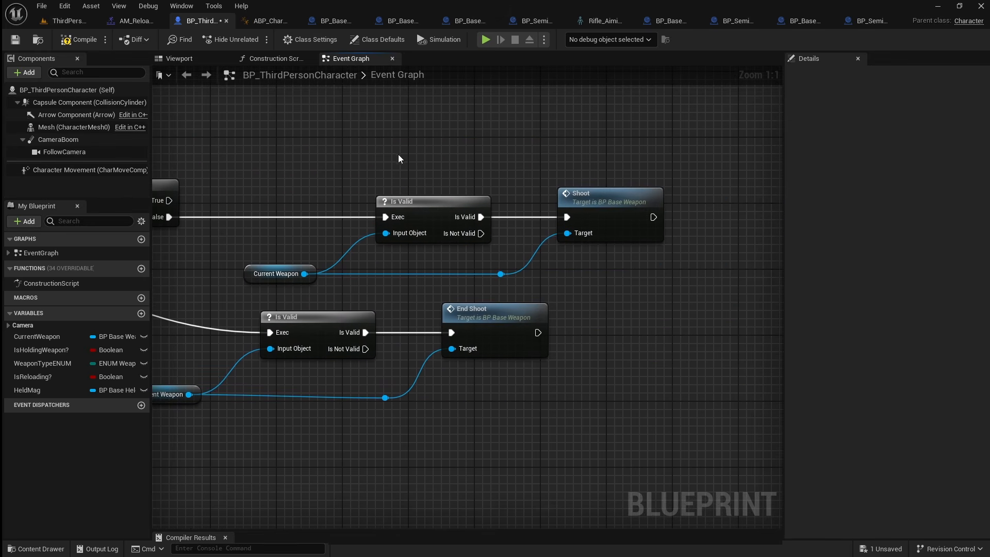
pyautogui.click(87, 45)
# Step: Play the ThirdPersonMap level, equip the rifle and reload it to check whether shooting is blocked during the reload
pyautogui.click(82, 22)
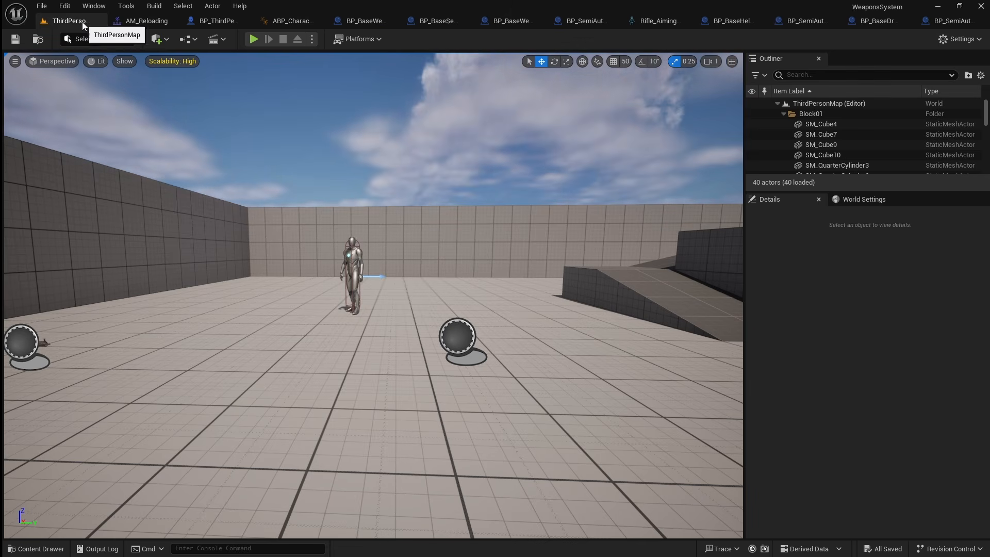
pyautogui.click(254, 39)
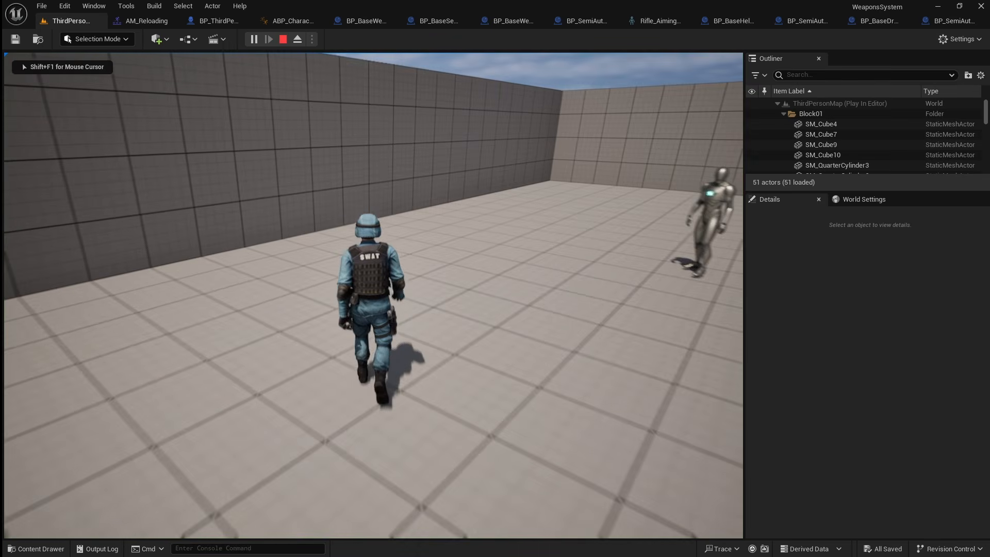
pyautogui.press('1')
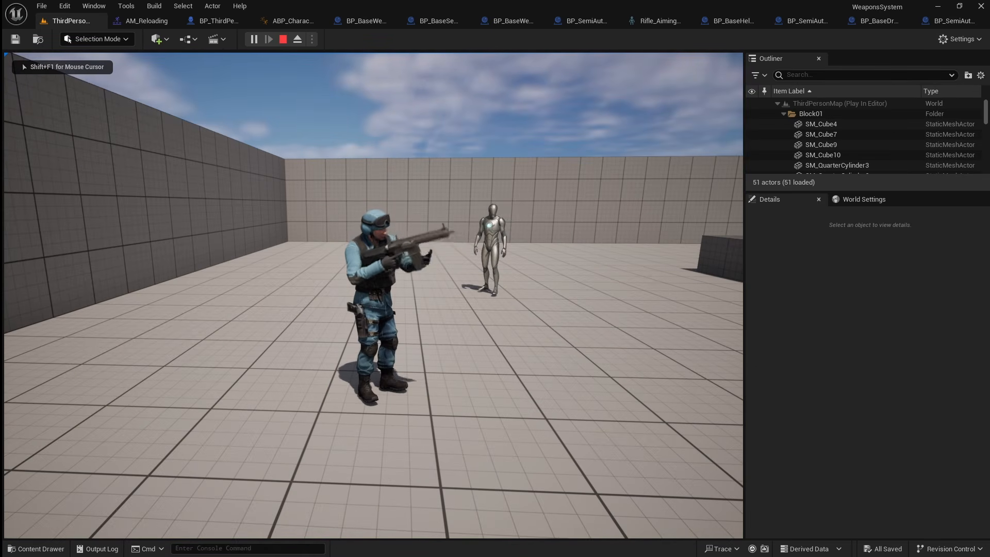
pyautogui.press('r')
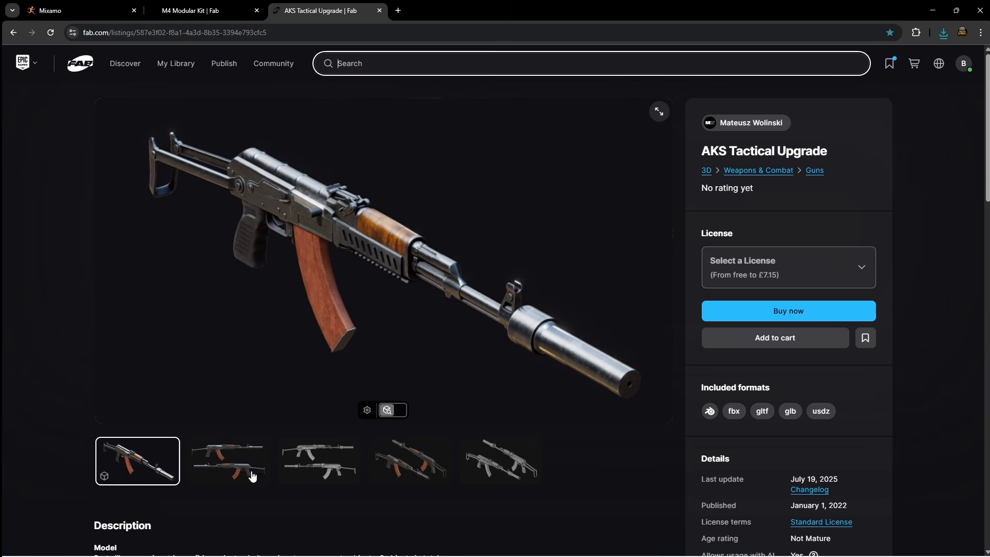
# Step: Switch to the Fab listing for AKS Tactical Upgrade, preview the side-view image and choose a license
pyautogui.click(252, 476)
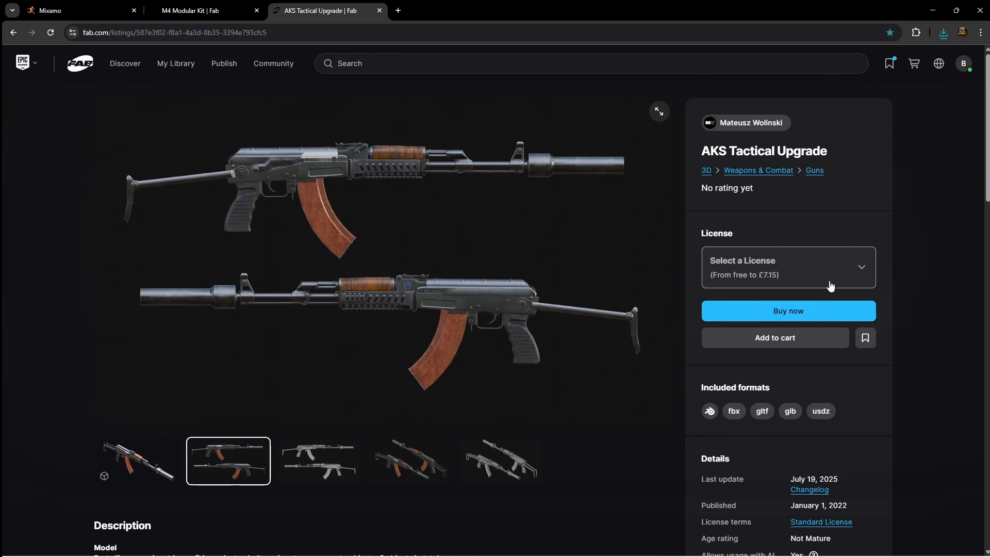
pyautogui.click(854, 283)
pyautogui.click(792, 325)
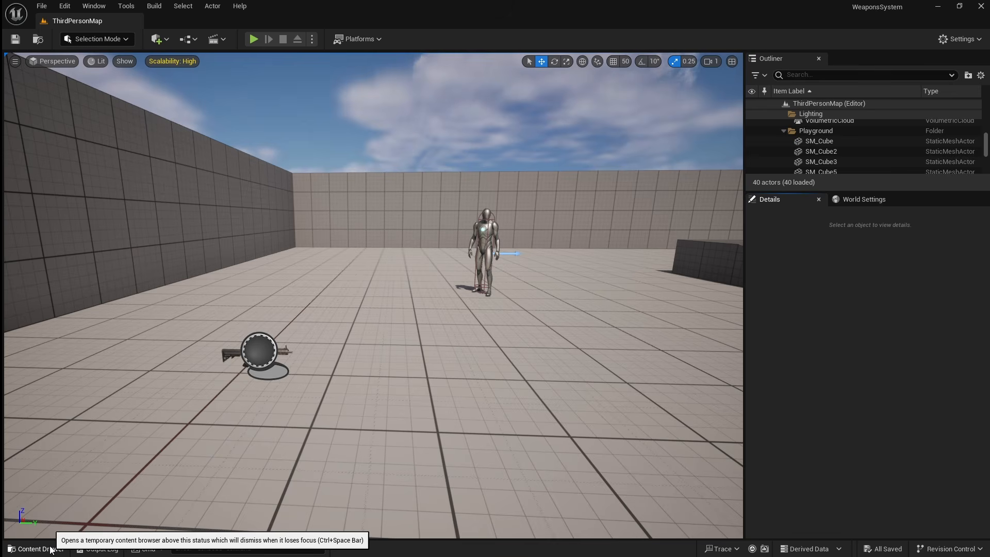
# Step: Import the downloaded akriflefbx folder into ModularGuns/AK47, importing all files with the default static mesh options
pyautogui.click(36, 548)
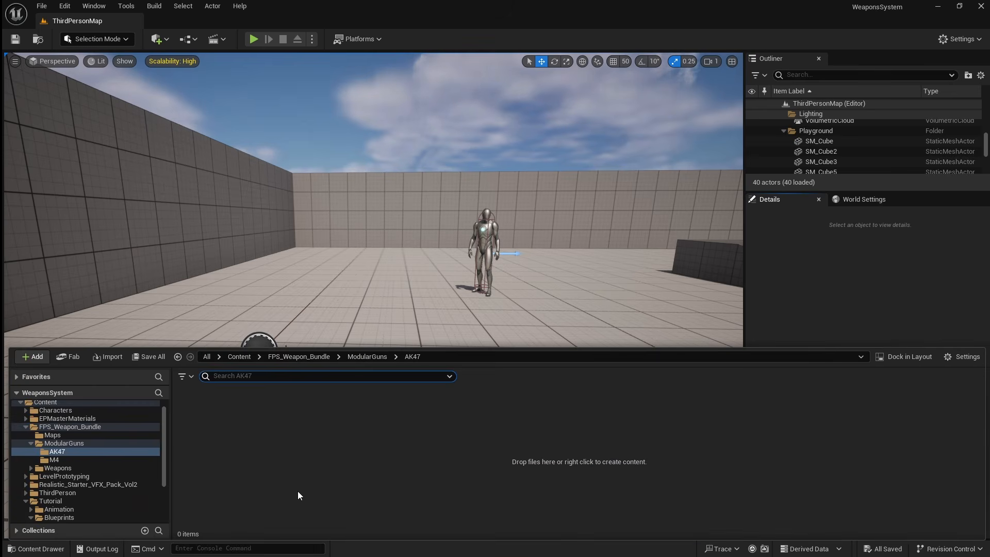
pyautogui.hotkey('alt', 'Tab')
pyautogui.moveTo(716, 363); pyautogui.dragTo(225, 453)
pyautogui.click(481, 89)
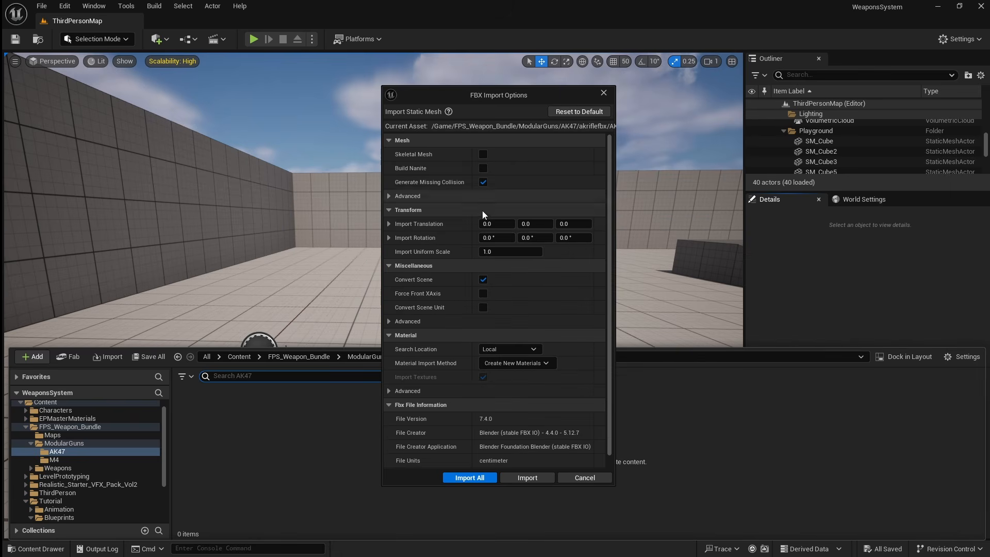
pyautogui.click(464, 478)
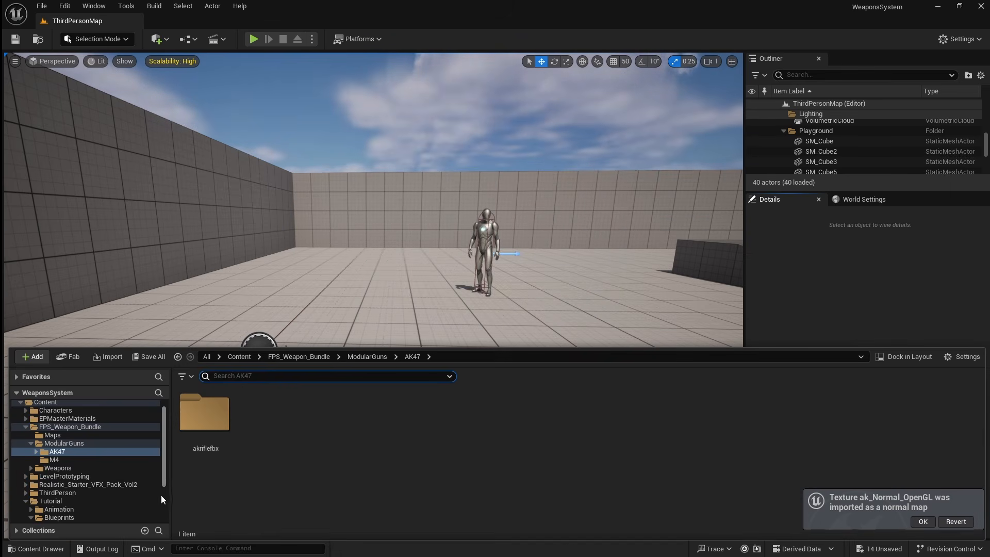
# Step: Open the ak material from the imported akriflefbx folder and delete its Param colour node
pyautogui.click(207, 416)
pyautogui.doubleClick(206, 415)
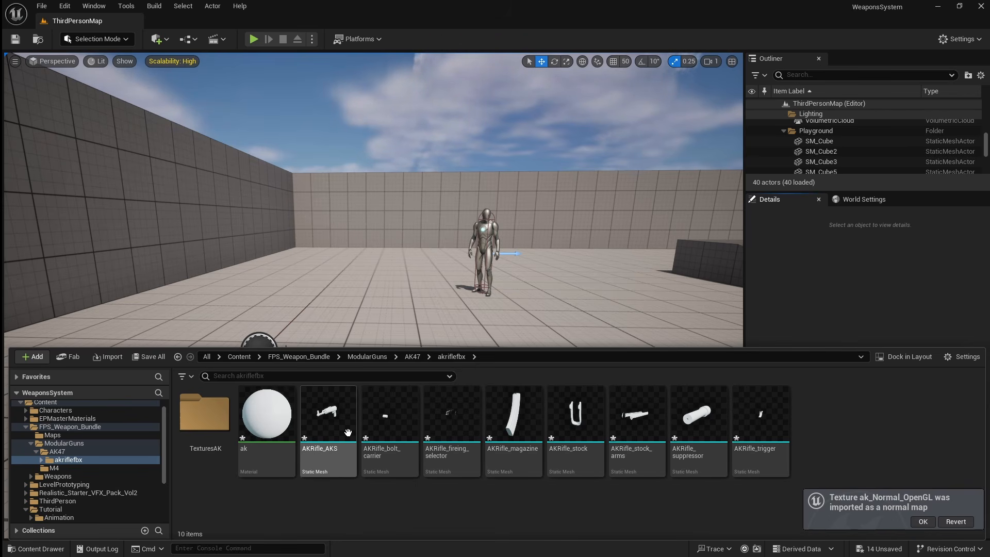
pyautogui.doubleClick(270, 429)
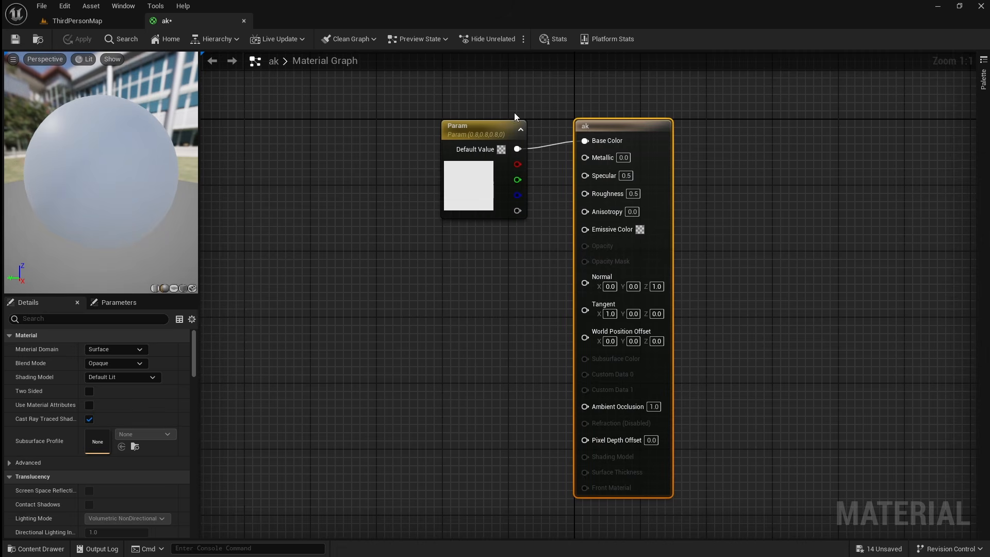
pyautogui.click(512, 127)
pyautogui.press('Delete')
# Step: Add all five textures from the TexturesAK folder to the ak material graph as Texture Sample nodes
pyautogui.click(36, 549)
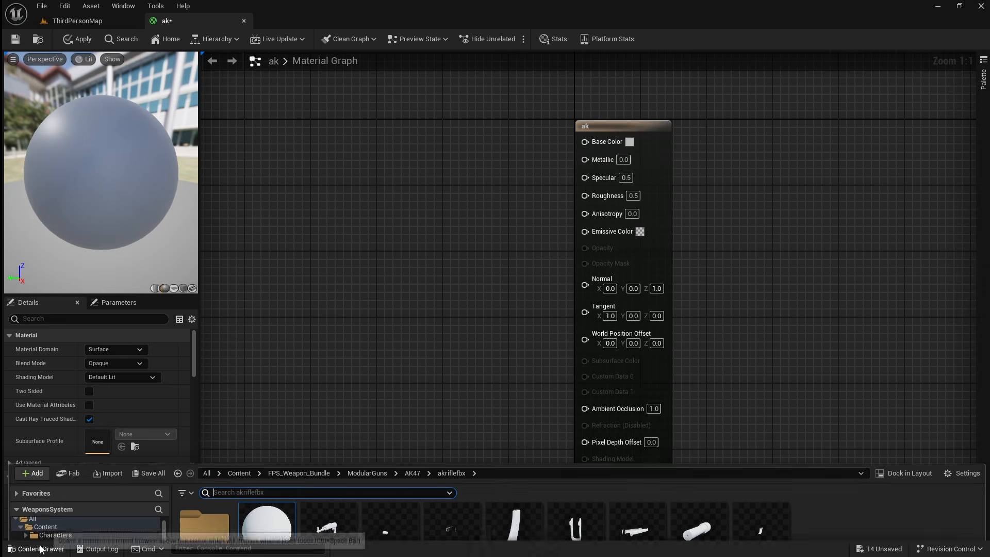
pyautogui.click(218, 450)
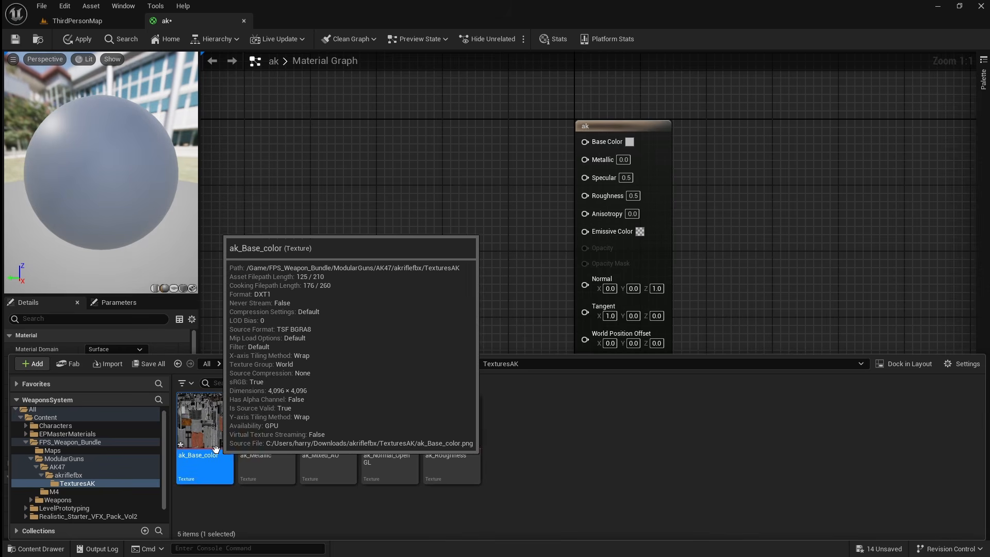
pyautogui.keyDown('shift'); pyautogui.click(452, 439); pyautogui.keyUp('shift')
pyautogui.moveTo(452, 439); pyautogui.dragTo(317, 147)
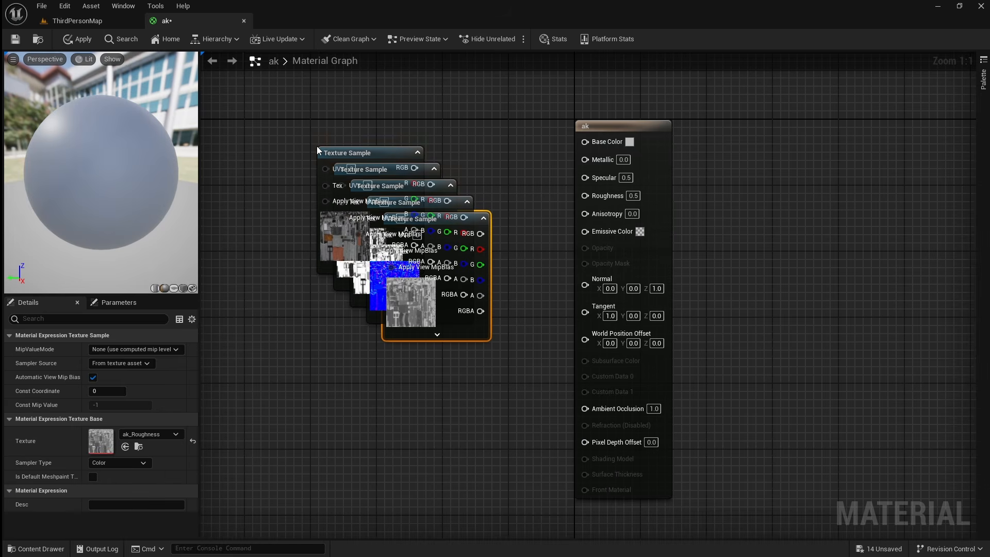
pyautogui.moveTo(351, 117); pyautogui.dragTo(376, 121, button='right')
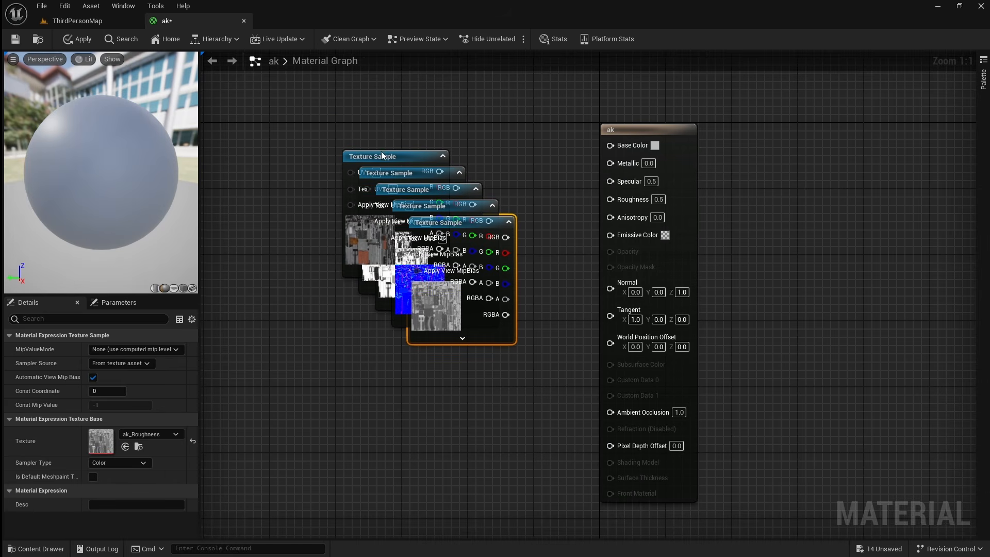
# Step: Spread out the ak_Base_color, ak_Metallic and ak_Mixed_AO samples and connect them to Base Color, Metallic and Ambient Occlusion
pyautogui.moveTo(381, 154); pyautogui.dragTo(277, 85)
pyautogui.moveTo(334, 104); pyautogui.dragTo(610, 145)
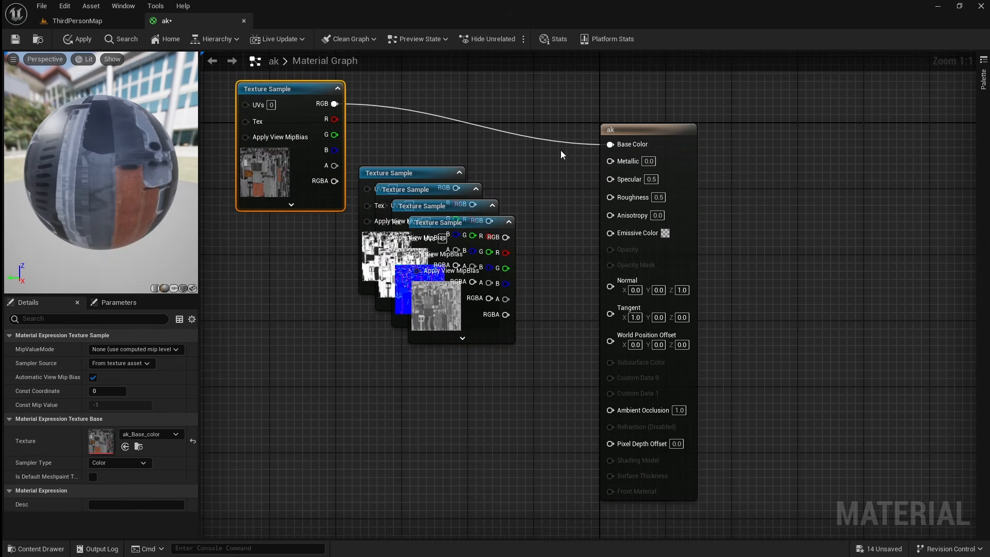
pyautogui.moveTo(408, 167); pyautogui.dragTo(287, 232)
pyautogui.click(43, 549)
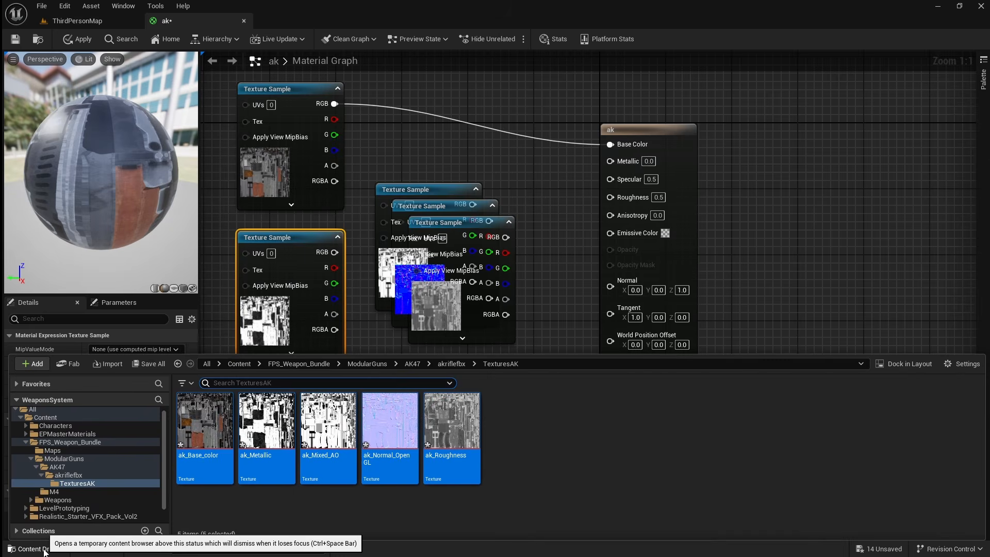
pyautogui.click(46, 553)
pyautogui.moveTo(334, 252); pyautogui.dragTo(614, 161)
pyautogui.moveTo(463, 192); pyautogui.dragTo(374, 414)
pyautogui.moveTo(536, 404); pyautogui.dragTo(610, 407)
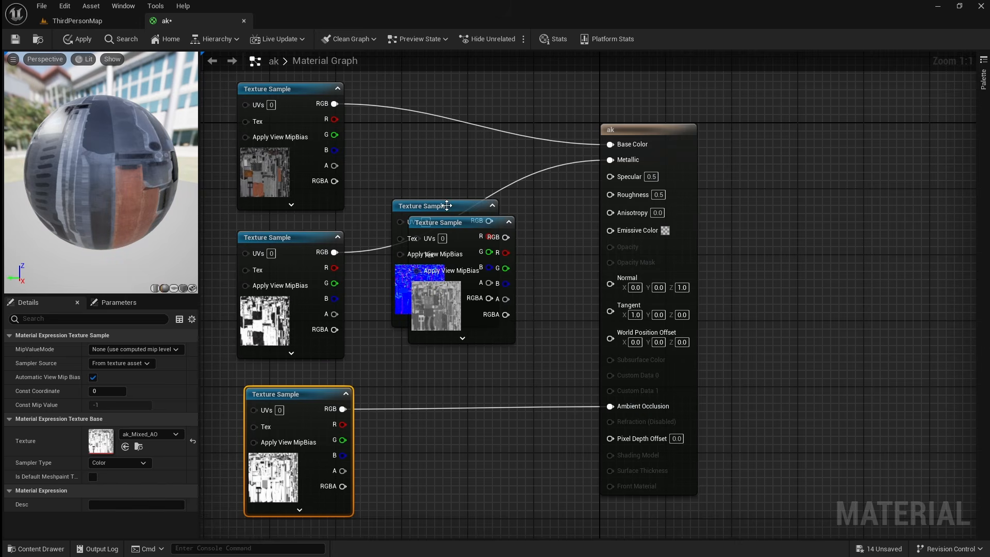
# Step: Connect the normal map sample to Normal and ak_Roughness to Roughness, and apply the material changes
pyautogui.moveTo(447, 206); pyautogui.dragTo(449, 88)
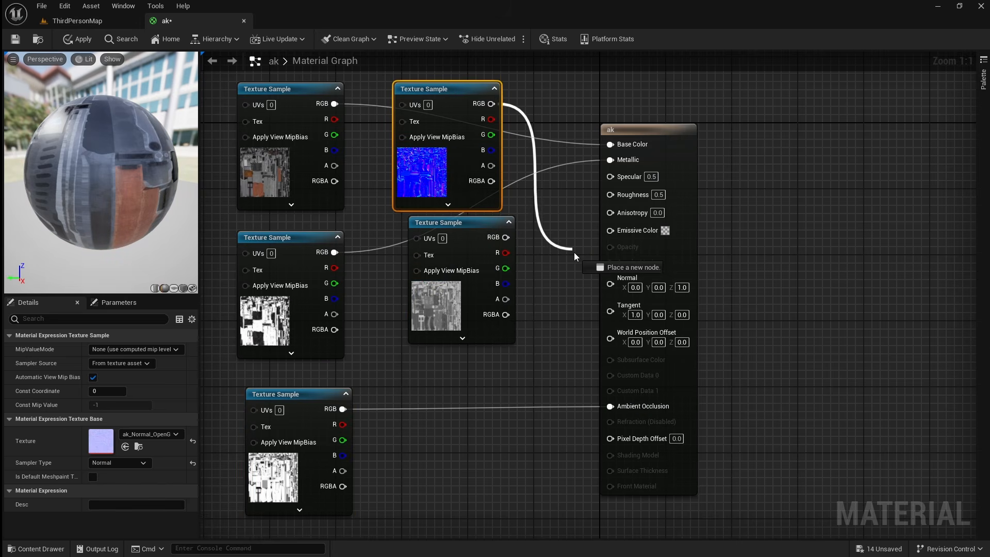
pyautogui.moveTo(613, 284); pyautogui.dragTo(612, 284)
pyautogui.moveTo(454, 222); pyautogui.dragTo(610, 193)
pyautogui.click(773, 222)
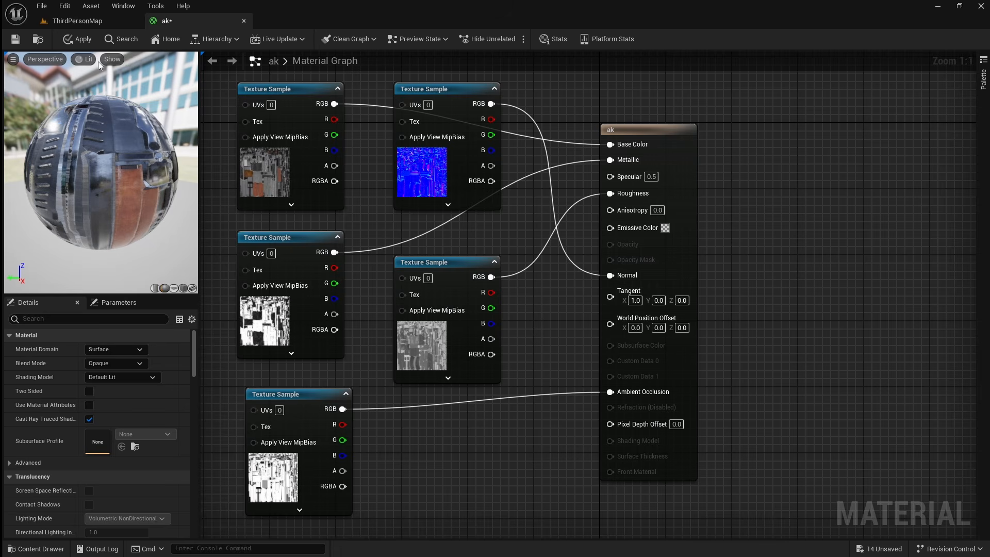
pyautogui.click(78, 40)
# Step: Open the AKRifle_AKS static mesh from the akriflefbx folder and inspect the textured rifle from several angles
pyautogui.click(42, 548)
pyautogui.click(82, 475)
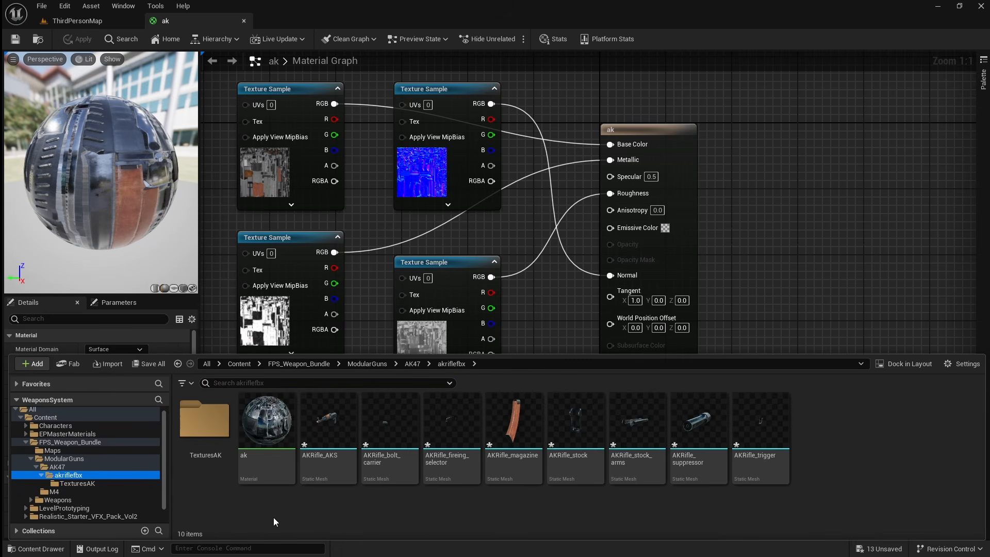
pyautogui.doubleClick(330, 454)
pyautogui.moveTo(388, 312); pyautogui.dragTo(253, 310, button='right')
pyautogui.press('w')
pyautogui.press('d')
pyautogui.scroll(-2, 388, 311)
pyautogui.press('w')
pyautogui.moveTo(383, 293); pyautogui.dragTo(383, 291, button='right')
pyautogui.click(352, 21)
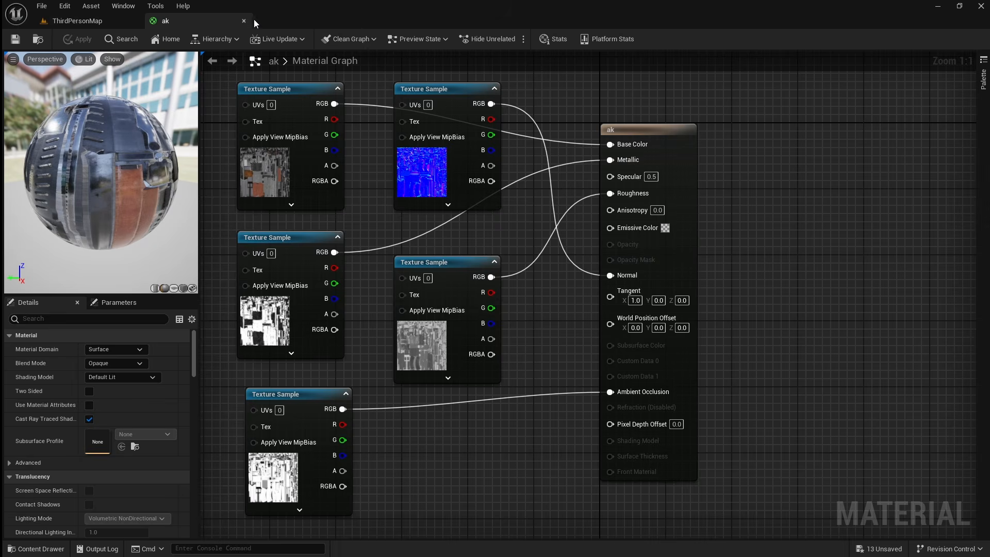
# Step: Close the ak material editor and save all unsaved project assets
pyautogui.click(244, 21)
pyautogui.click(39, 6)
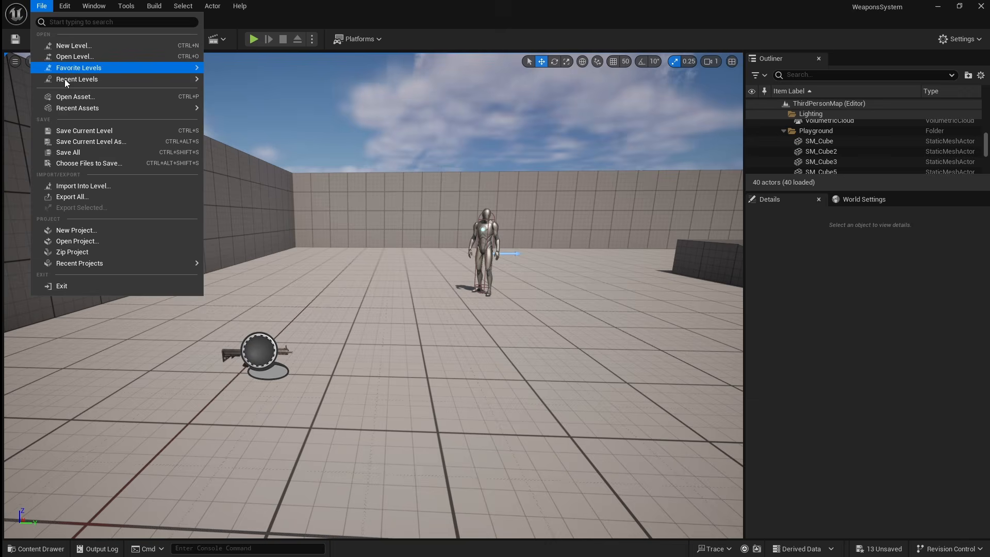
pyautogui.click(82, 152)
# Step: Open the Weapons folder inside Tutorial/Blueprints in the project content
pyautogui.click(45, 551)
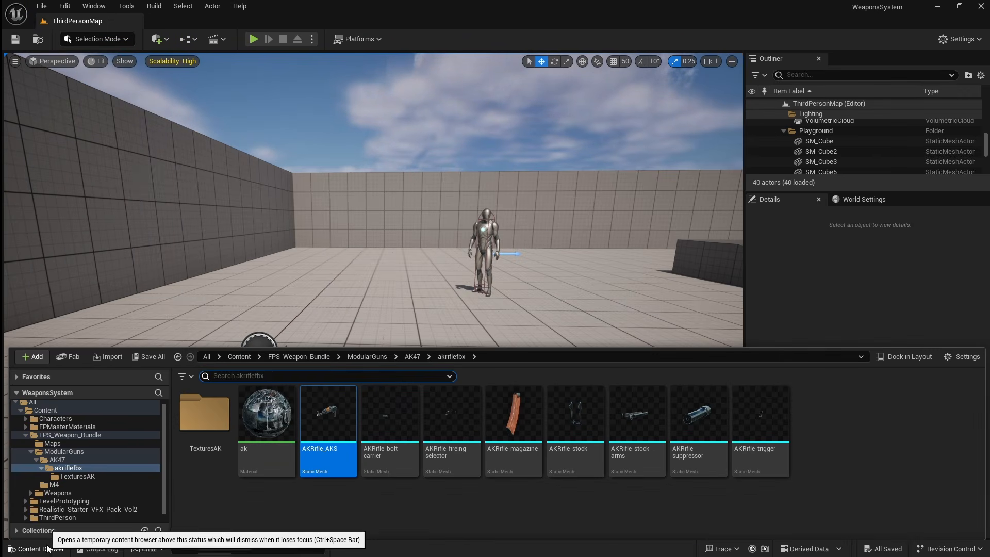
pyautogui.click(62, 518)
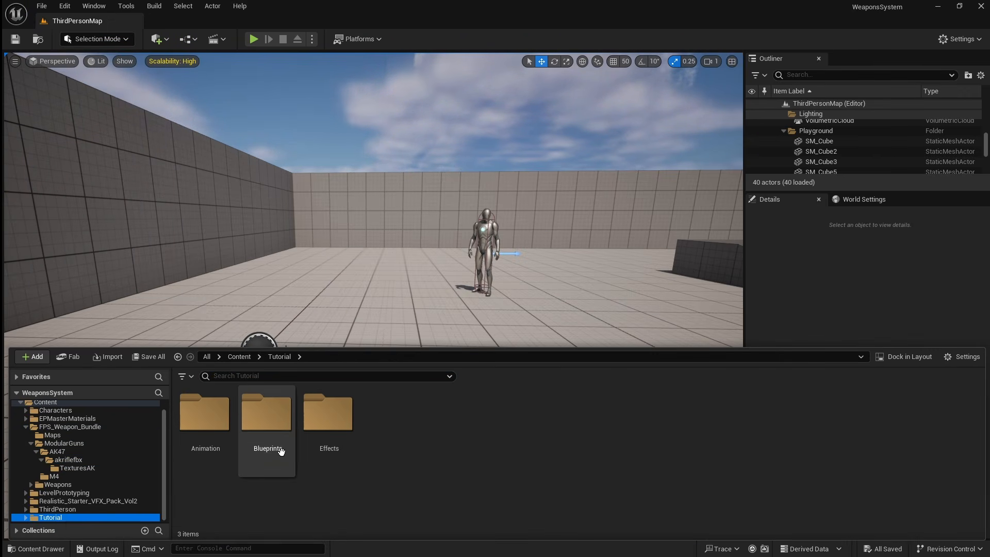
pyautogui.doubleClick(267, 423)
pyautogui.click(462, 454)
pyautogui.doubleClick(462, 453)
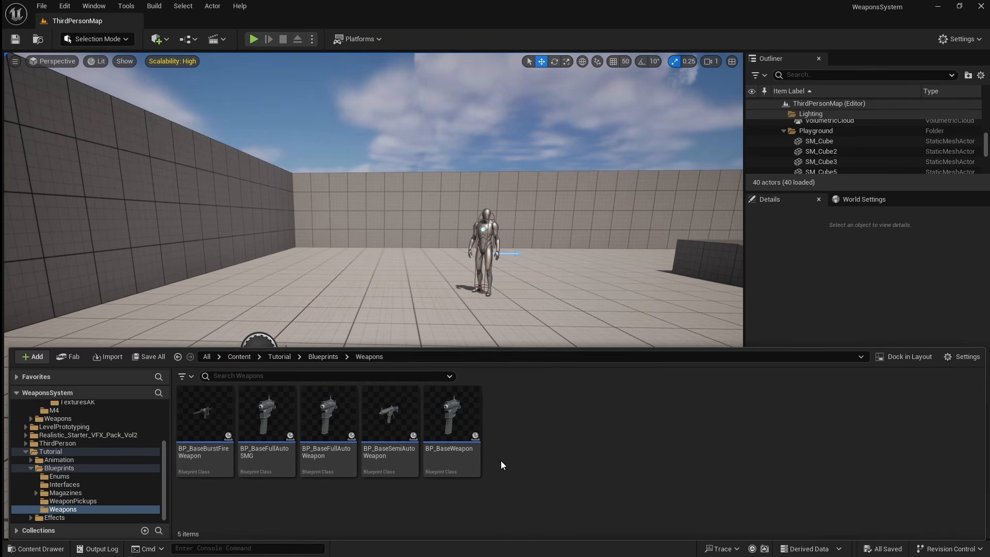
# Step: Open the BP_BaseFullAutoSMG blueprint and assign the AKRifle_AKS mesh from the akriflefbx folder to its Body component
pyautogui.click(333, 419)
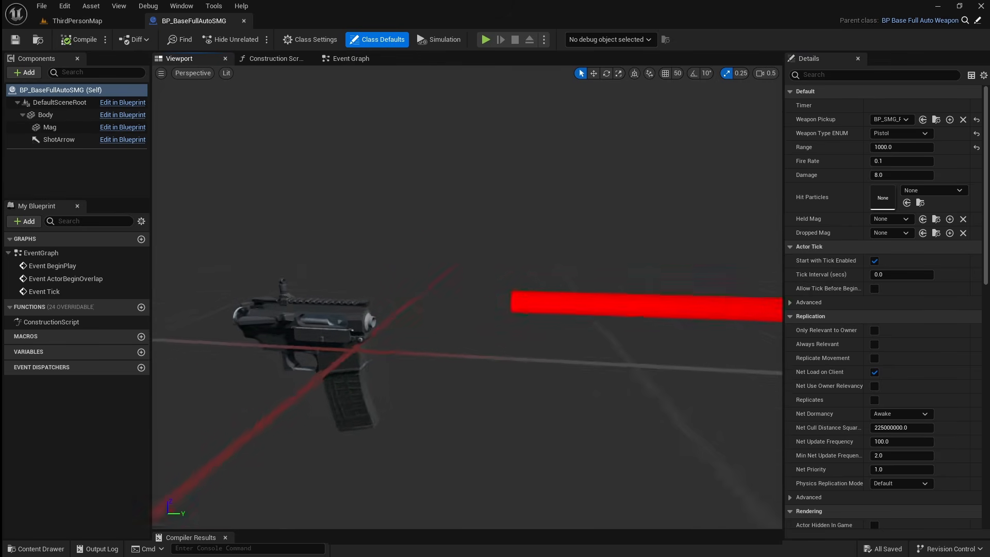
pyautogui.click(411, 287)
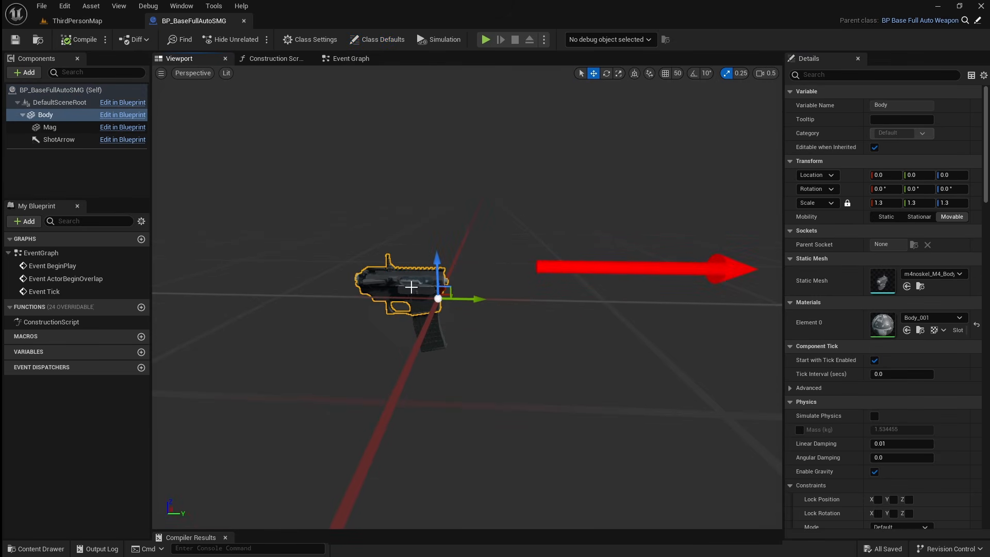
pyautogui.click(42, 549)
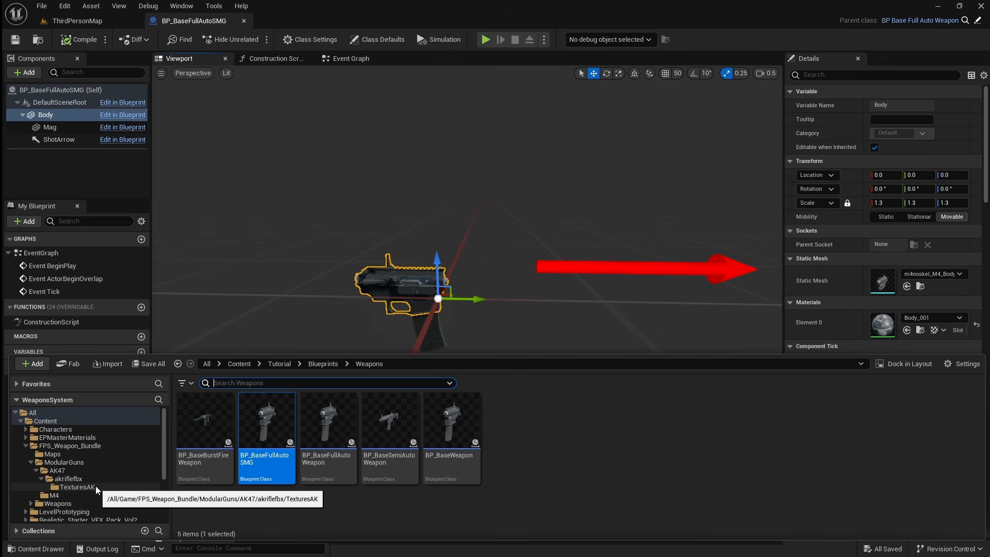
pyautogui.click(82, 479)
pyautogui.moveTo(328, 420); pyautogui.dragTo(900, 280)
pyautogui.moveTo(467, 207)
pyautogui.mouseDown(button='right')
pyautogui.moveTo(515, 237)
pyautogui.moveTo(464, 214)
pyautogui.mouseUp(button='right')
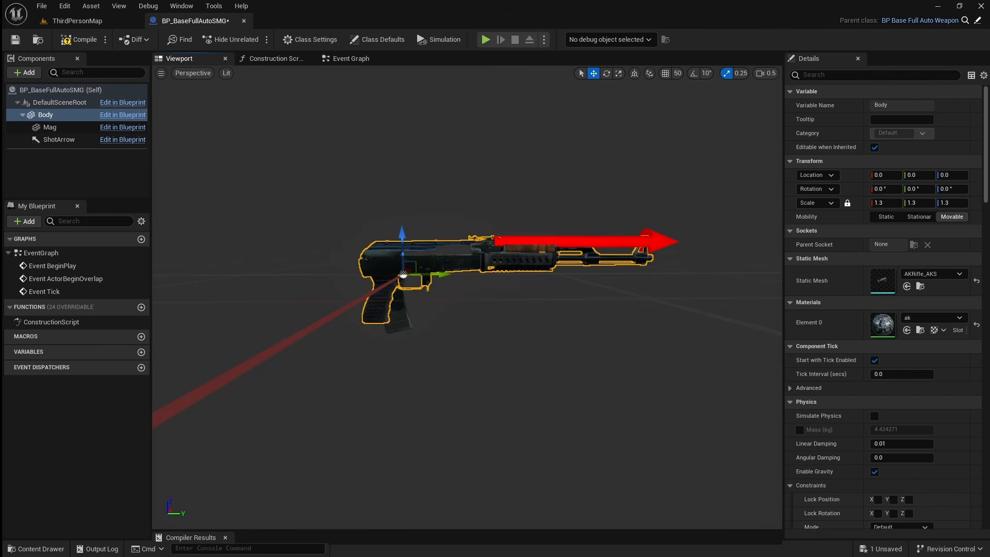
# Step: Assign the AKRifle_magazine static mesh to the weapon's Mag component
pyautogui.click(407, 321)
pyautogui.click(37, 549)
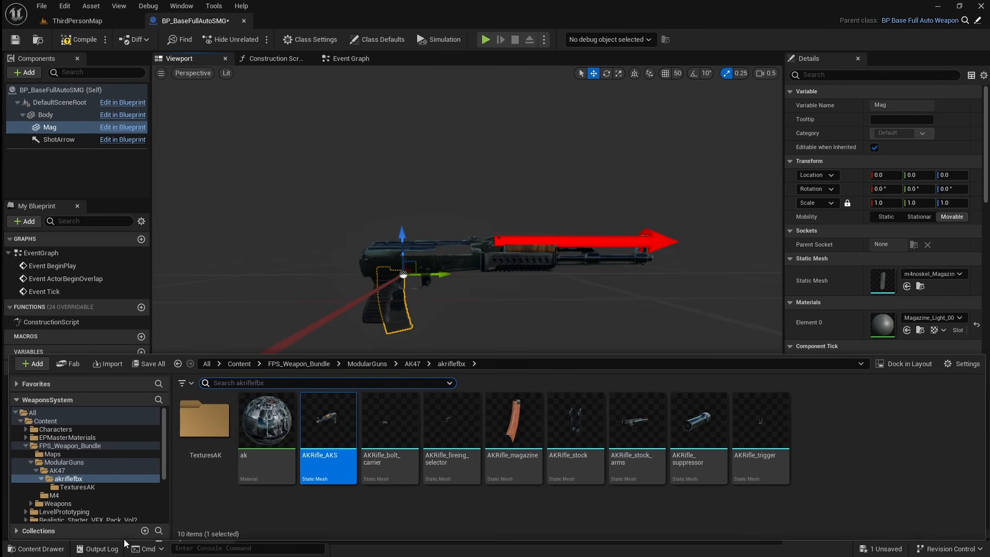
pyautogui.moveTo(513, 421); pyautogui.dragTo(884, 281)
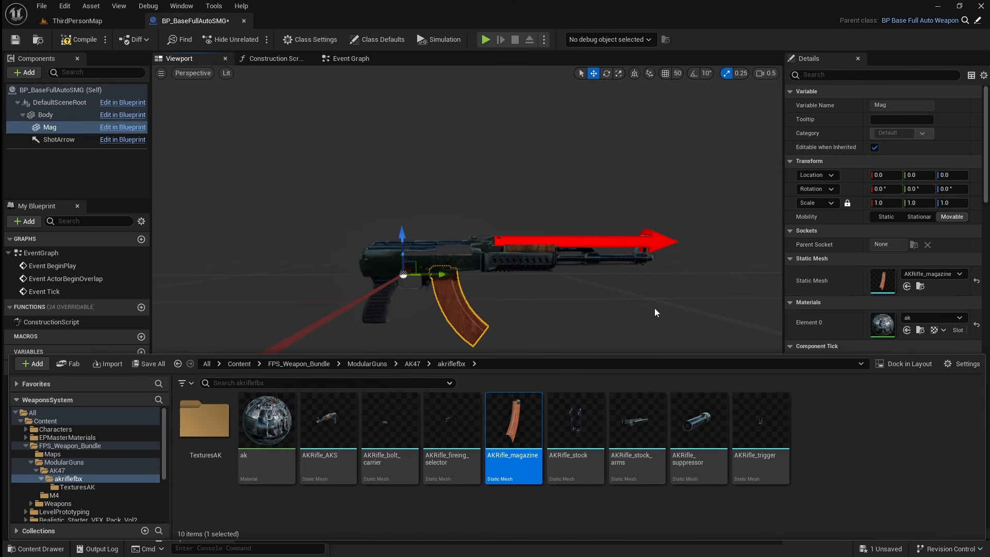
# Step: Add the AKRifle bolt_carrier, fireing_selector, stock, stock_arms and trigger meshes as child components of Body
pyautogui.click(64, 119)
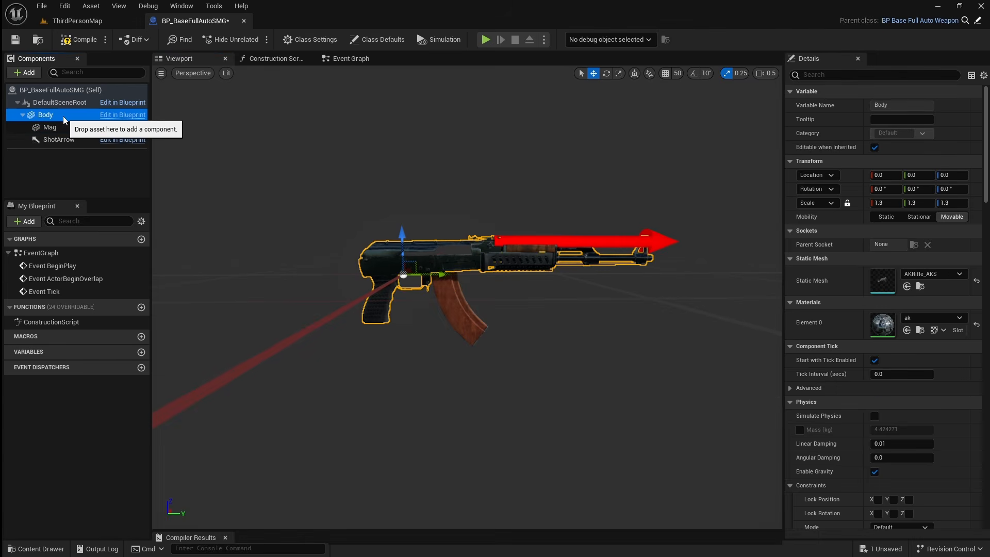
pyautogui.click(37, 549)
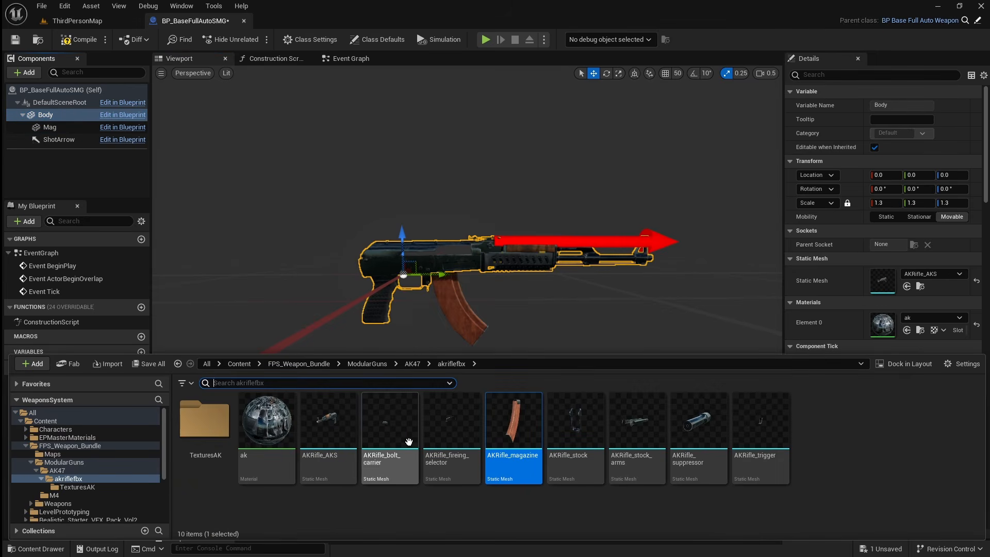
pyautogui.click(390, 423)
pyautogui.keyDown('ctrl'); pyautogui.click(452, 423); pyautogui.keyUp('ctrl')
pyautogui.keyDown('ctrl'); pyautogui.click(588, 429); pyautogui.keyUp('ctrl')
pyautogui.keyDown('ctrl'); pyautogui.click(638, 428); pyautogui.keyUp('ctrl')
pyautogui.keyDown('ctrl'); pyautogui.click(761, 428); pyautogui.keyUp('ctrl')
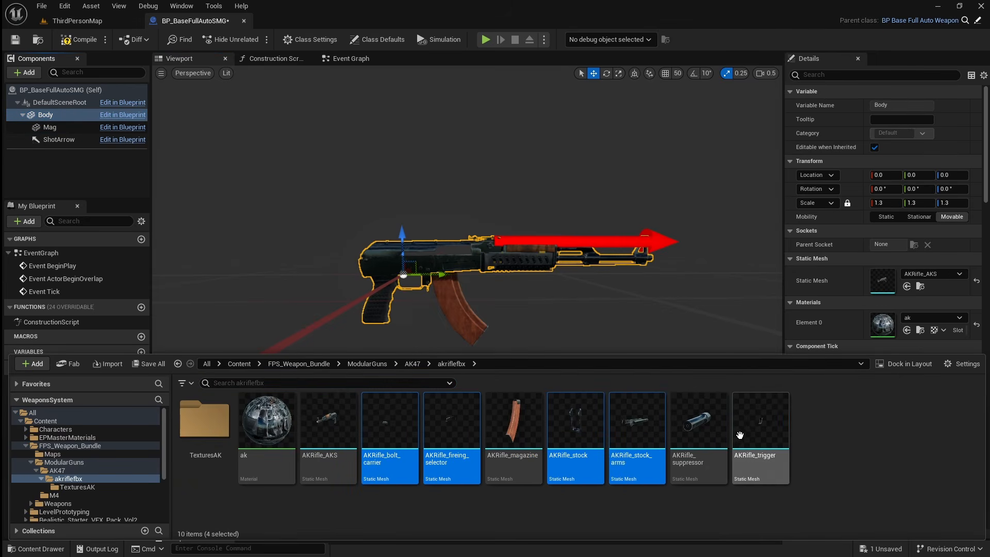
pyautogui.moveTo(179, 156); pyautogui.dragTo(46, 114)
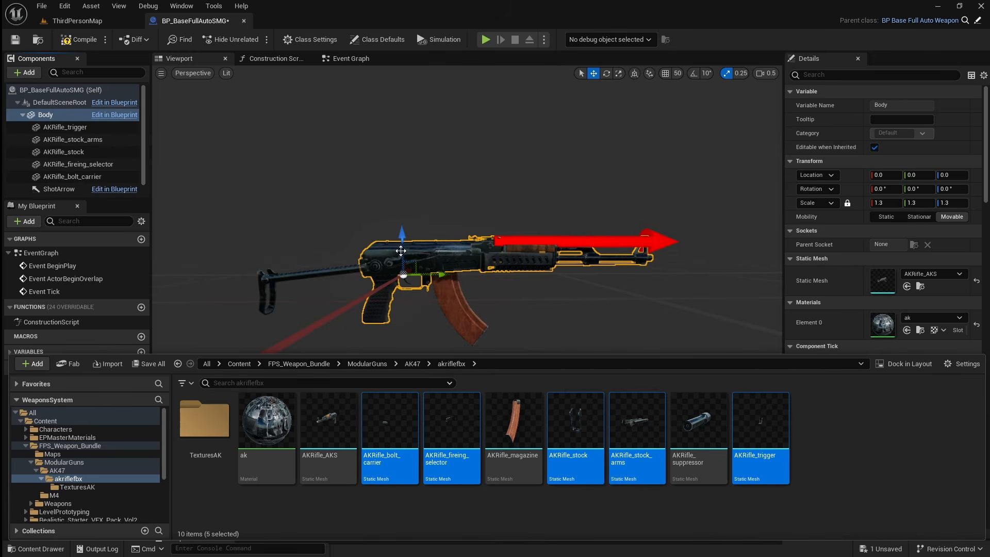
# Step: Move the ShotArrow forward and down to the AK's muzzle, at about Y 67.5 and Z 4.5
pyautogui.click(585, 247)
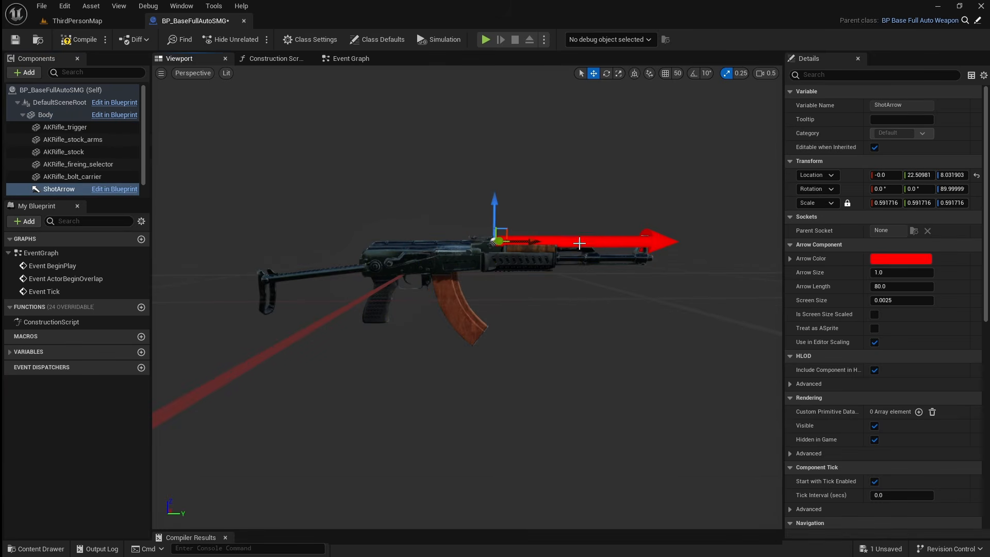
pyautogui.moveTo(527, 242); pyautogui.dragTo(701, 243)
pyautogui.moveTo(676, 212); pyautogui.dragTo(674, 226)
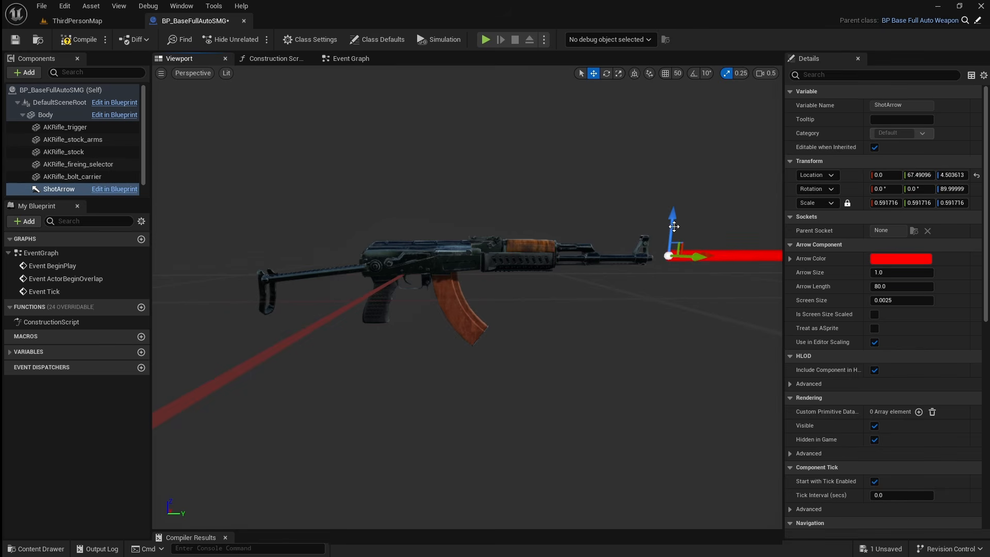
# Step: Fine-tune the ShotArrow against the barrel tip in the front and top views, to about X 0.6, Y 64.8, Z 3.9
pyautogui.click(193, 72)
pyautogui.click(204, 148)
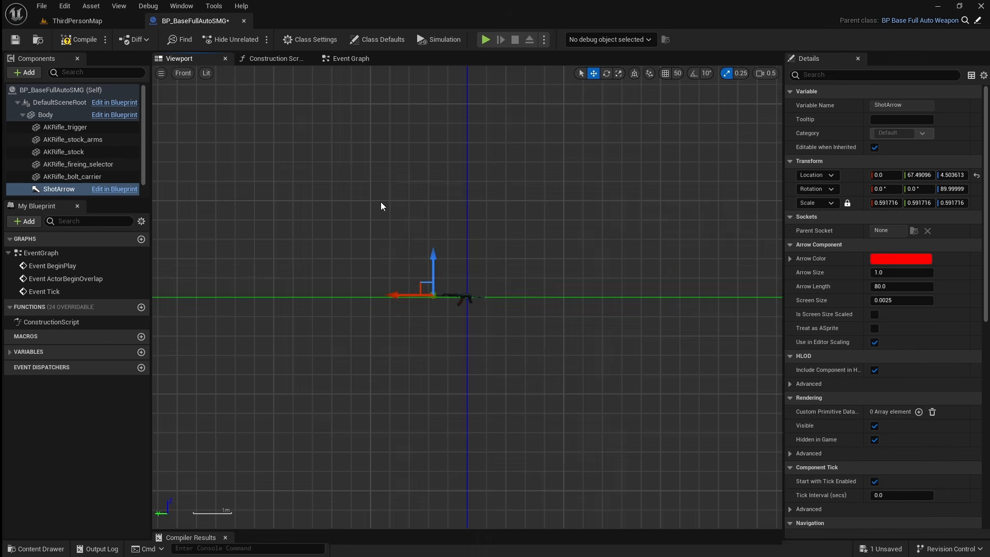
pyautogui.scroll(6, 380, 331)
pyautogui.moveTo(392, 279); pyautogui.dragTo(381, 281)
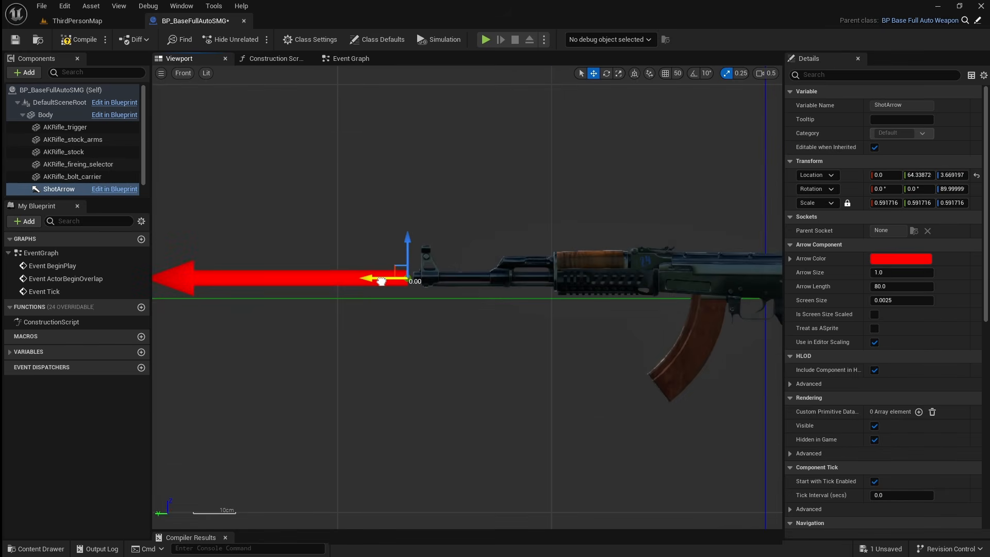
pyautogui.click(193, 73)
pyautogui.click(204, 100)
pyautogui.moveTo(439, 355); pyautogui.dragTo(443, 349)
# Step: Return the viewport to the perspective view, and compile and save the weapon blueprint
pyautogui.click(183, 73)
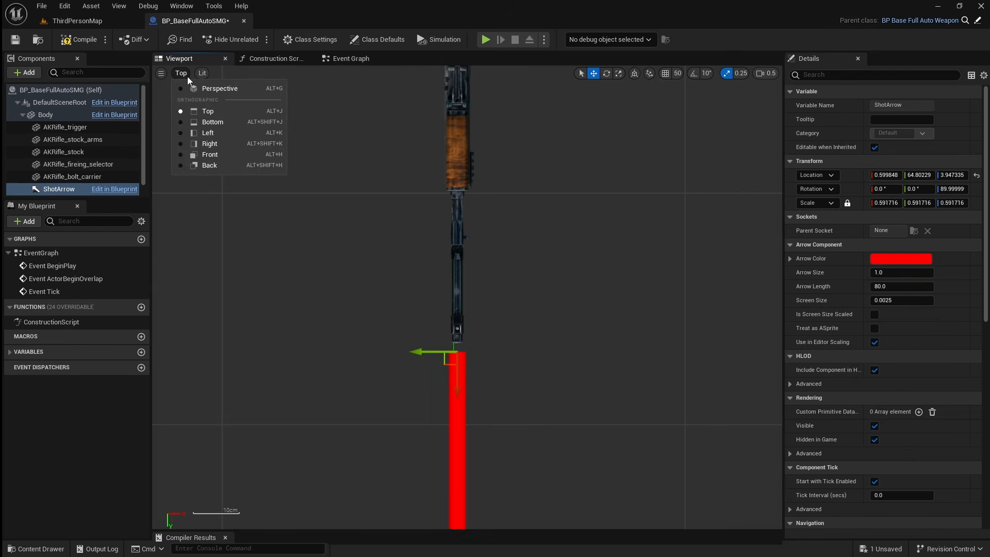
pyautogui.click(201, 83)
pyautogui.click(77, 41)
pyautogui.click(16, 40)
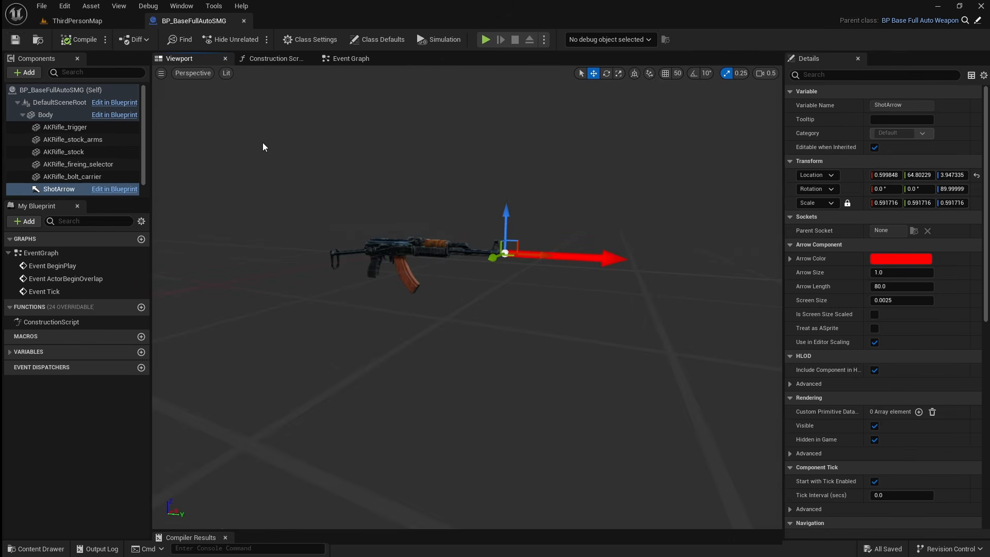
# Step: Set the collision preset of Body, Mag and all AKRifle part meshes, excluding ShotArrow, to NoCollision and save the blueprint
pyautogui.click(46, 114)
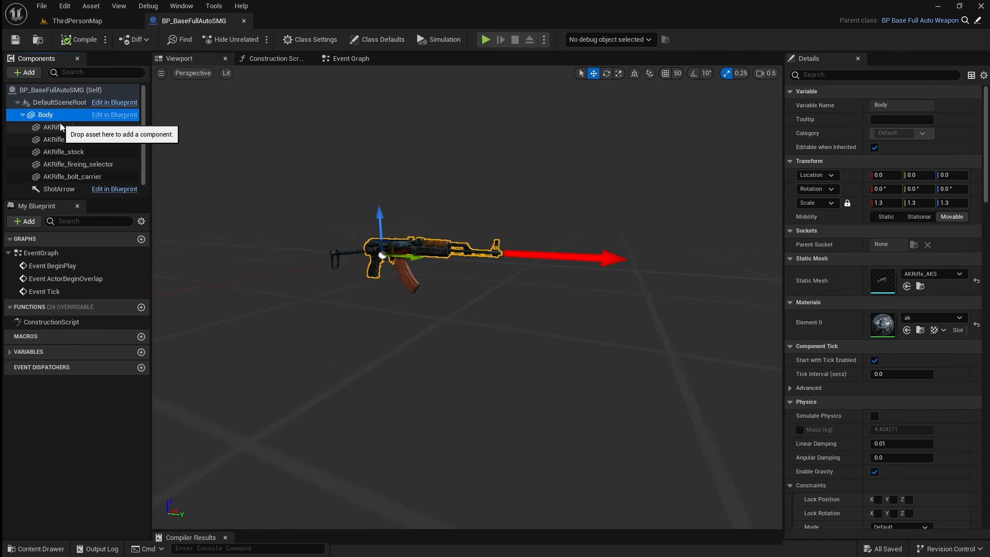
pyautogui.scroll(-1, 74, 179)
pyautogui.keyDown('ctrl'); pyautogui.click(72, 189); pyautogui.keyUp('ctrl')
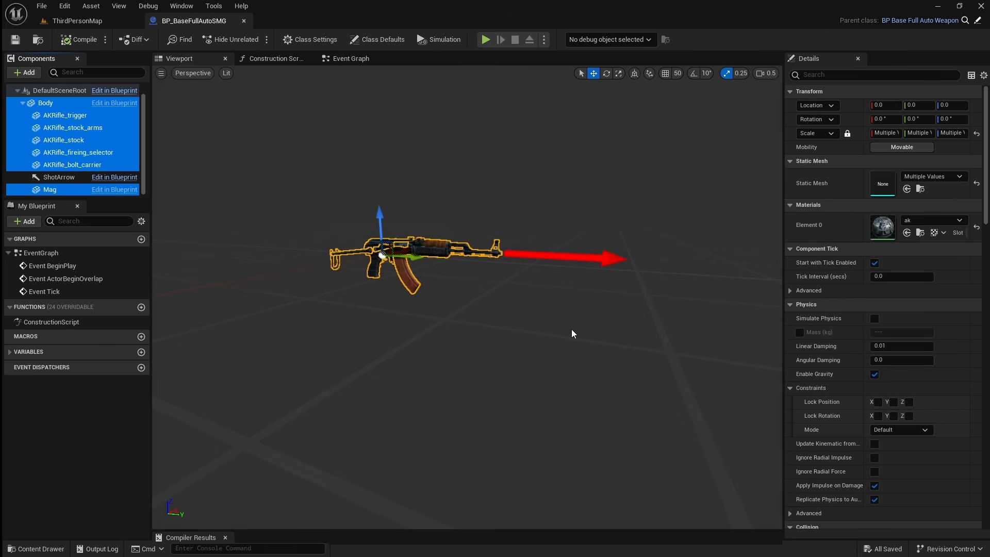
pyautogui.scroll(-10, 859, 336)
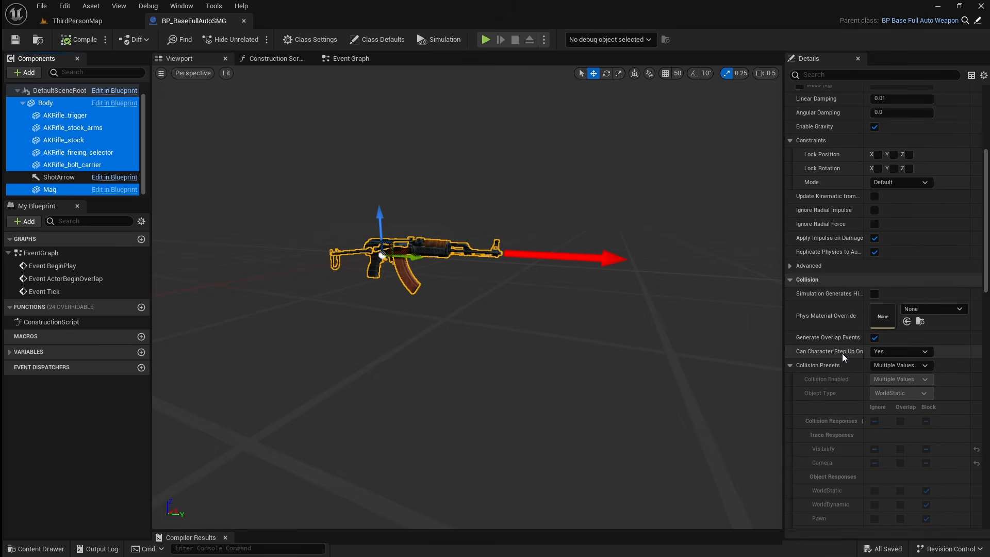
pyautogui.click(898, 367)
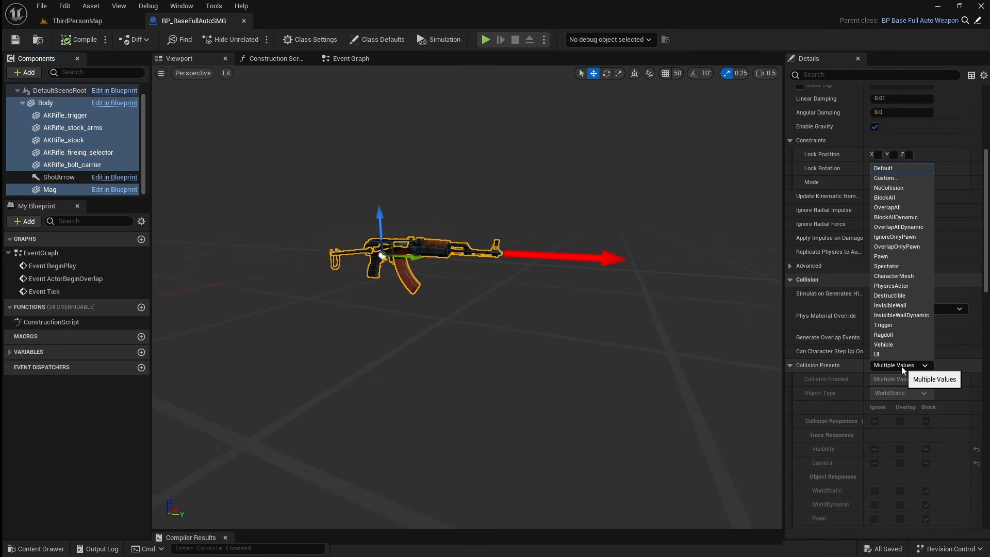
pyautogui.click(908, 188)
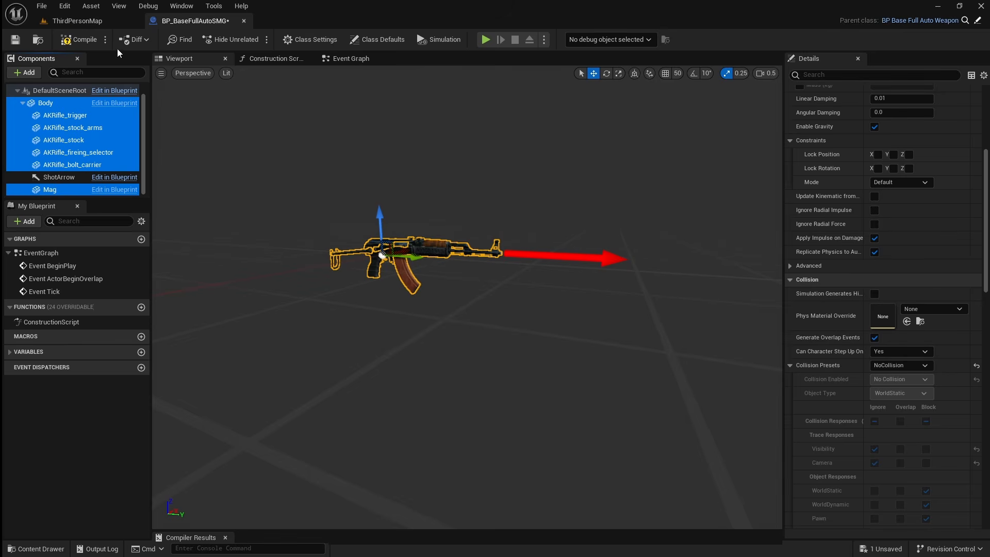
pyautogui.click(14, 40)
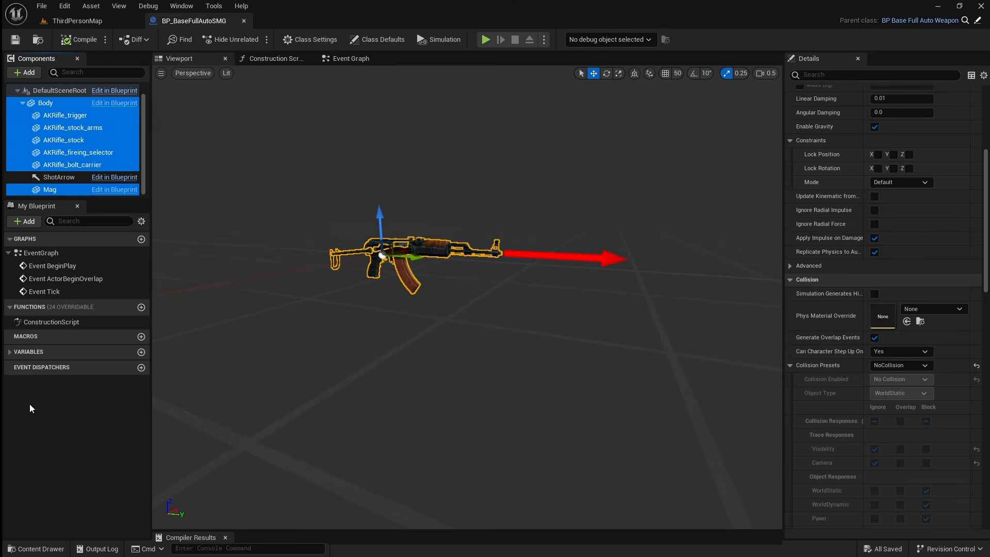
# Step: Open BP_FullAutoWeaponPickup from the WeaponPickups folder and show its 3D preview
pyautogui.click(37, 549)
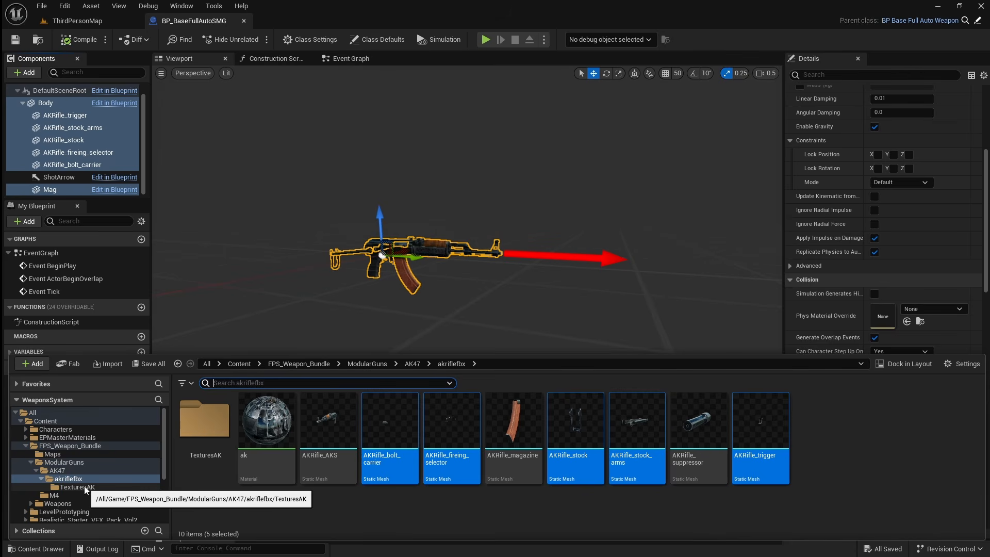
pyautogui.scroll(-4, 85, 485)
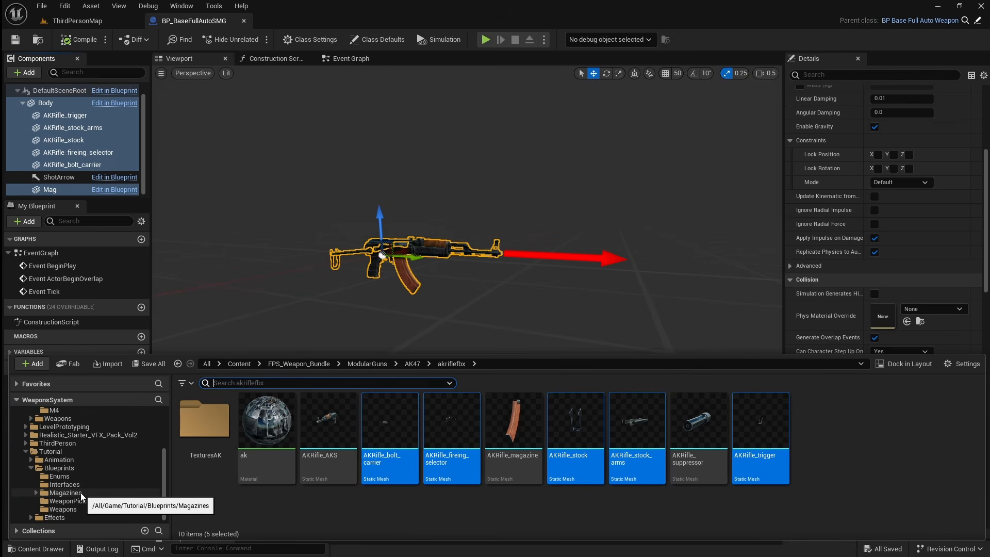
pyautogui.click(81, 501)
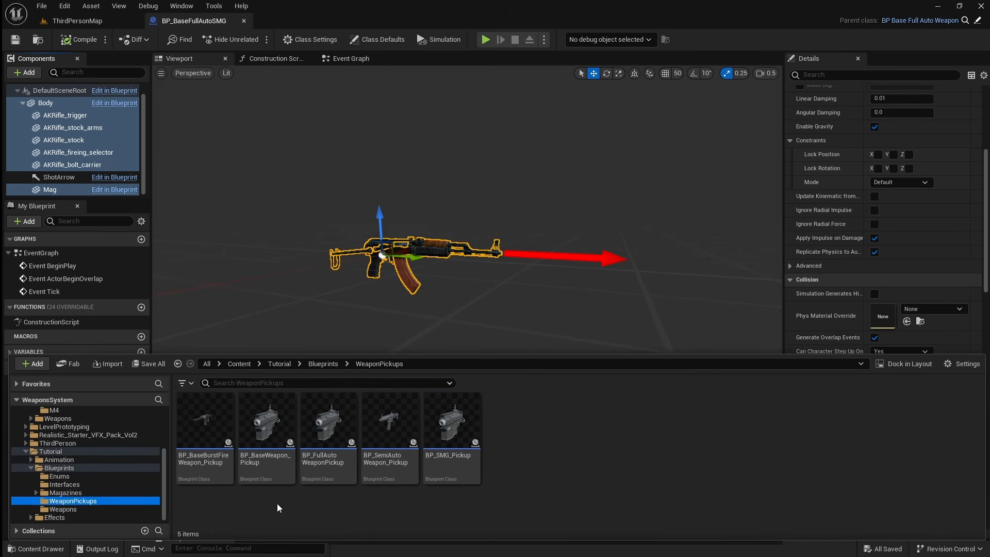
pyautogui.doubleClick(332, 439)
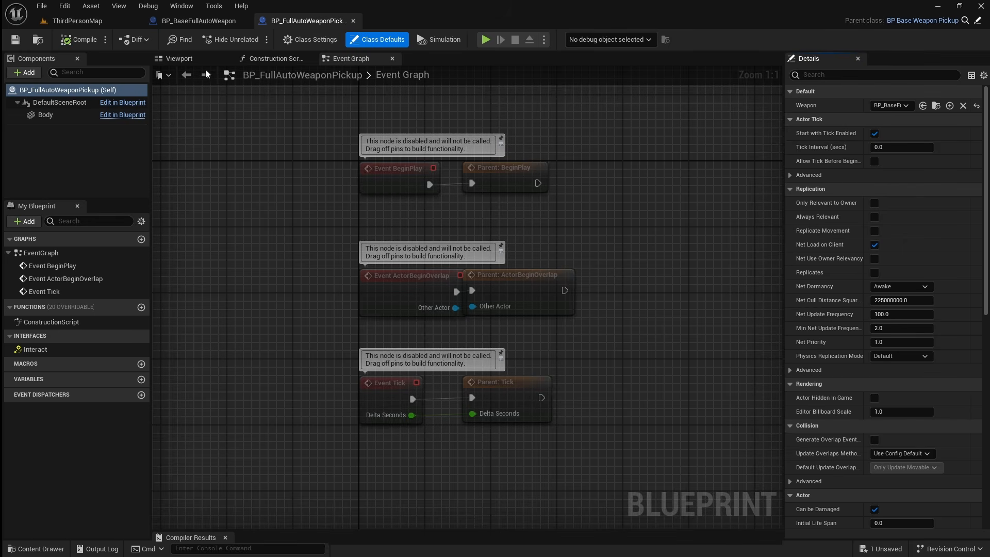
pyautogui.click(180, 58)
pyautogui.moveTo(282, 143); pyautogui.dragTo(480, 134, button='right')
# Step: Assign the AKRifle_AKS static mesh from the akriflefbx folder to the pickup's Body component
pyautogui.click(454, 317)
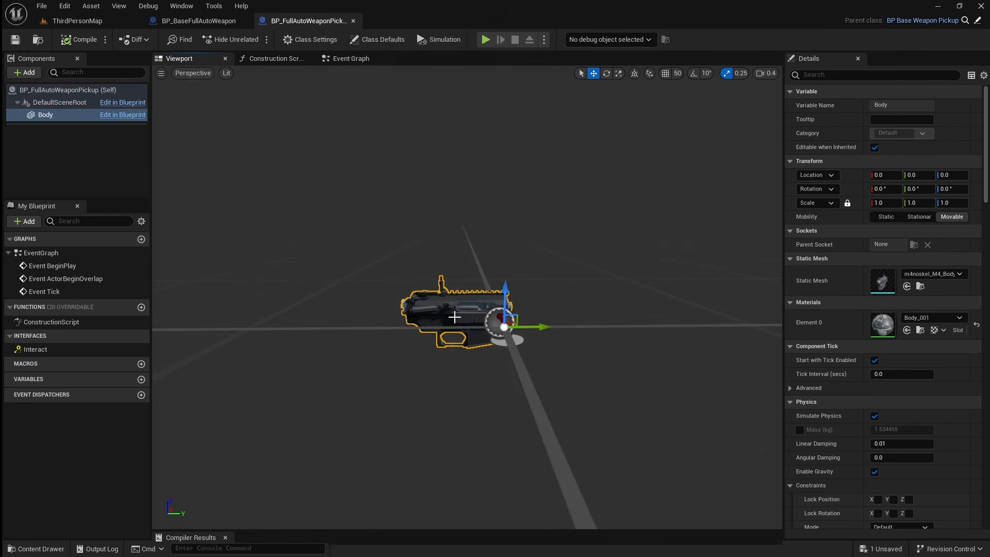
pyautogui.click(37, 549)
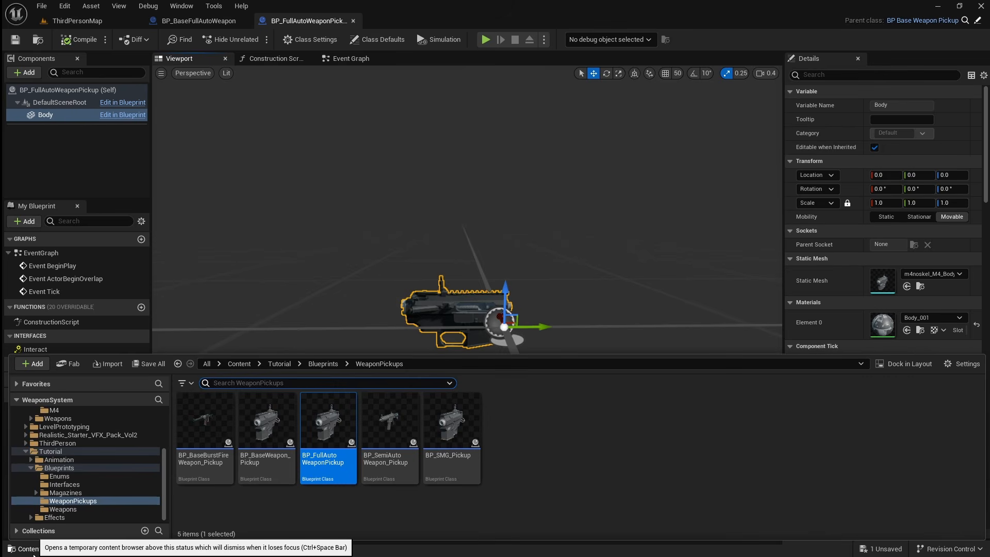
pyautogui.scroll(4, 71, 506)
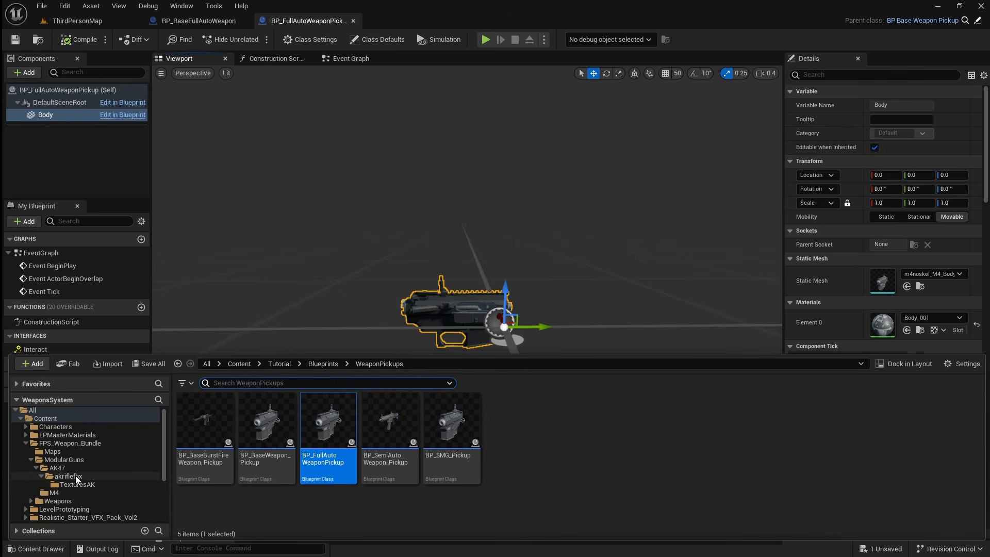
pyautogui.click(75, 476)
pyautogui.moveTo(328, 420); pyautogui.dragTo(919, 274)
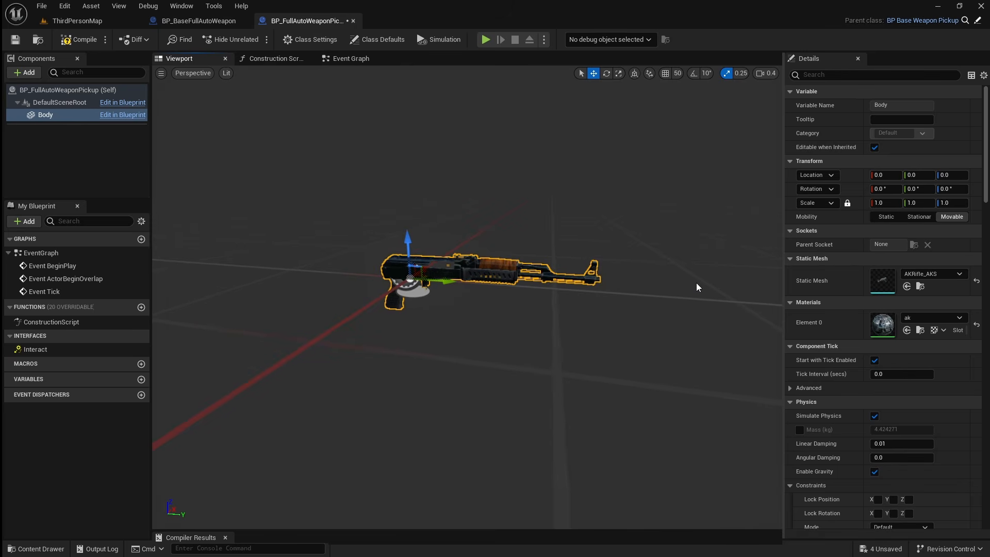
# Step: Add all remaining AKRifle part meshes except AKRifle_suppressor, including the magazine, as child components of the pickup's Body
pyautogui.click(37, 549)
pyautogui.click(384, 433)
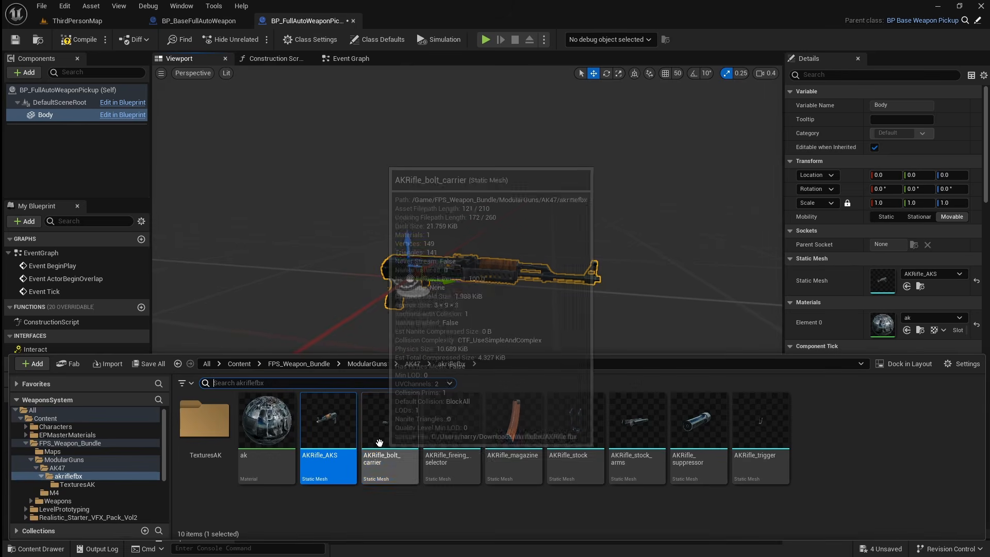
pyautogui.keyDown('shift'); pyautogui.click(773, 436); pyautogui.keyUp('shift')
pyautogui.keyDown('ctrl'); pyautogui.click(699, 428); pyautogui.keyUp('ctrl')
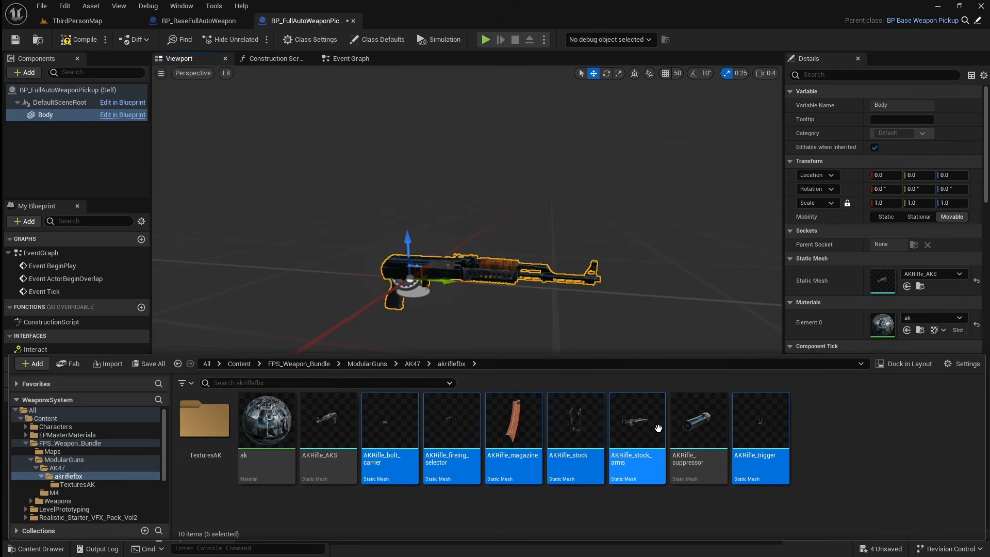
pyautogui.moveTo(637, 428); pyautogui.dragTo(67, 117)
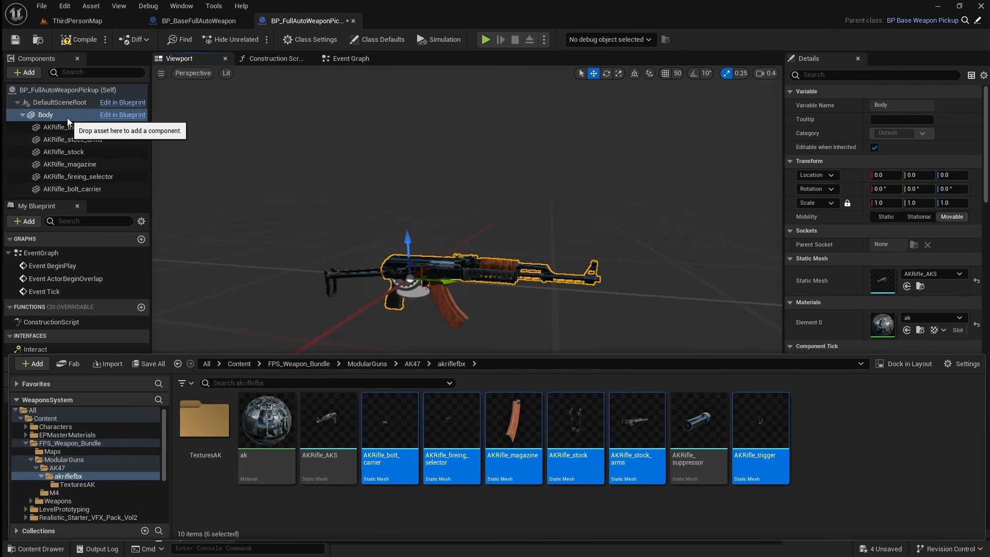
# Step: Give Body and all AKRifle parts of the pickup a Custom collision preset with object type PhysicsBody and Pawn ignored, then compile and save
pyautogui.keyDown('shift'); pyautogui.click(101, 187); pyautogui.keyUp('shift')
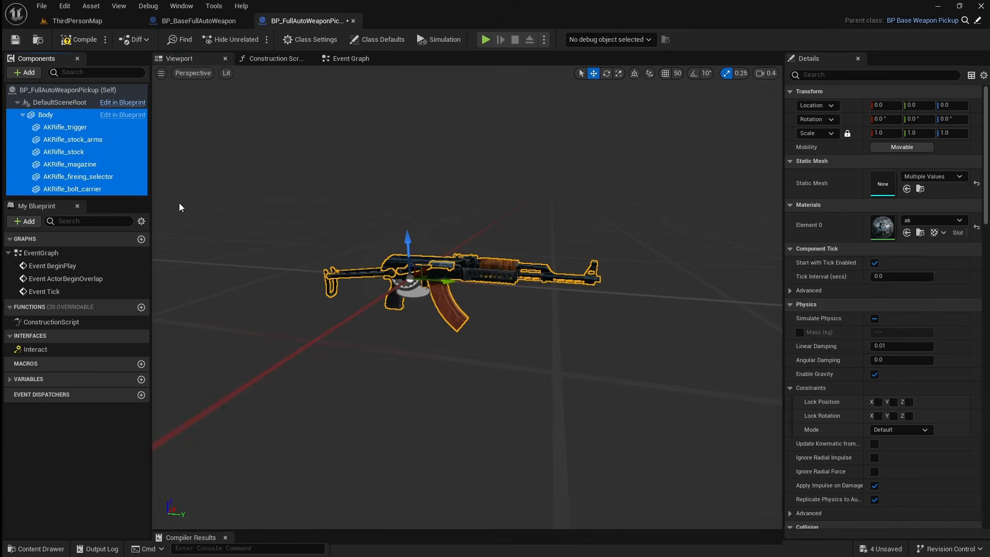
pyautogui.scroll(-5, 875, 290)
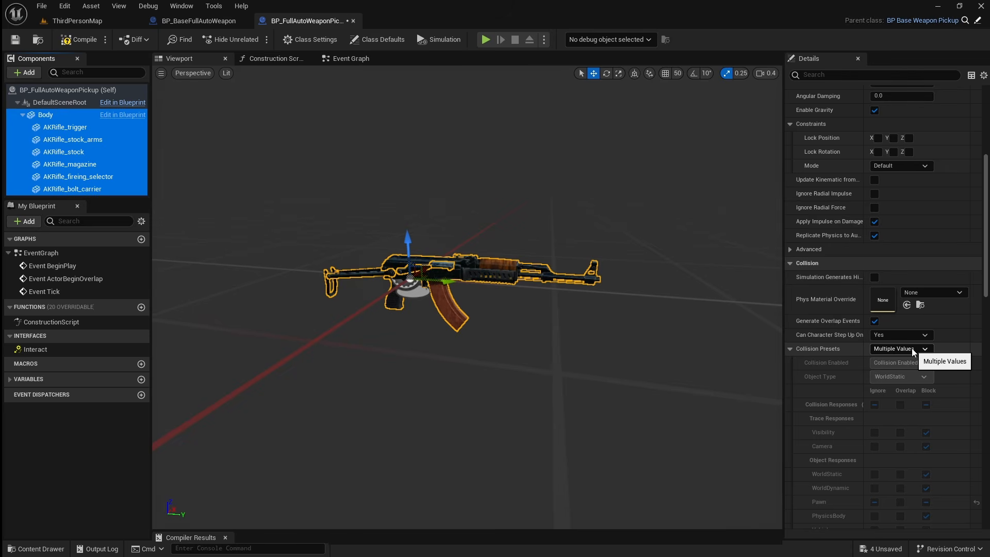
pyautogui.click(912, 348)
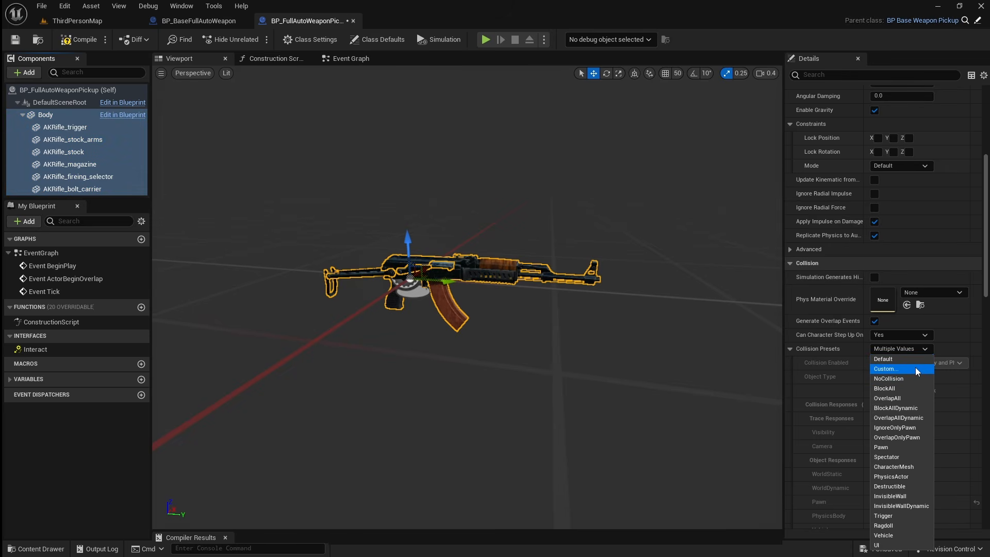
pyautogui.click(915, 368)
pyautogui.scroll(-2, 915, 367)
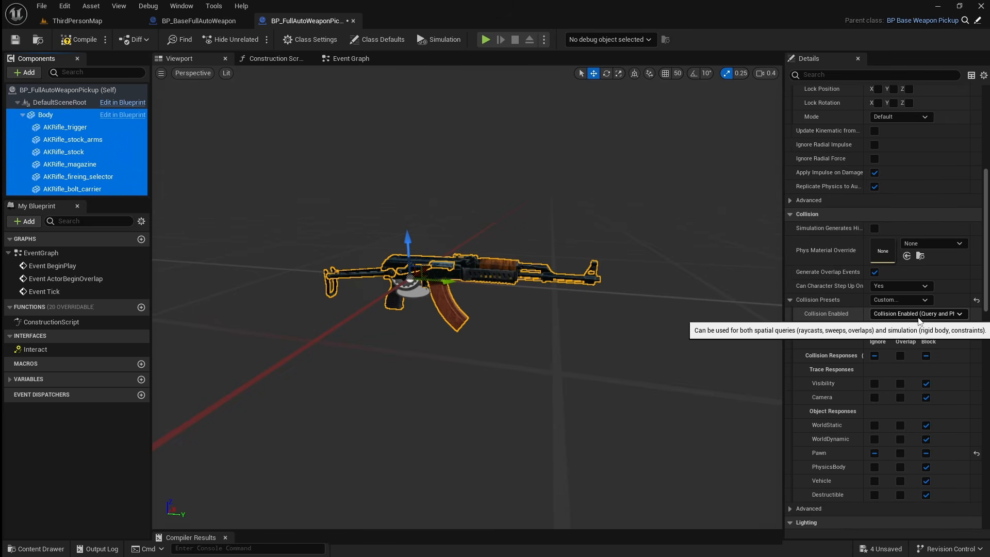
pyautogui.click(909, 330)
pyautogui.click(914, 366)
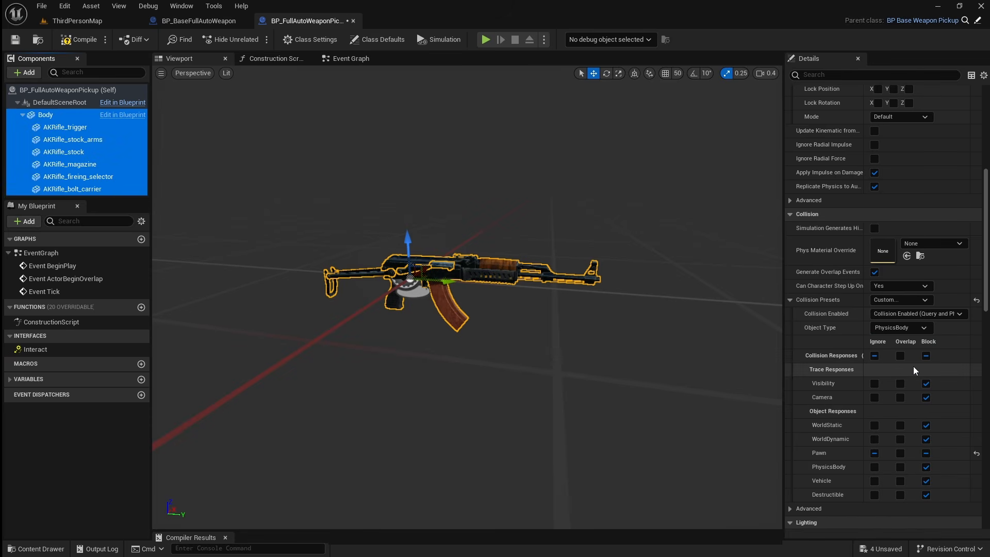
pyautogui.click(875, 453)
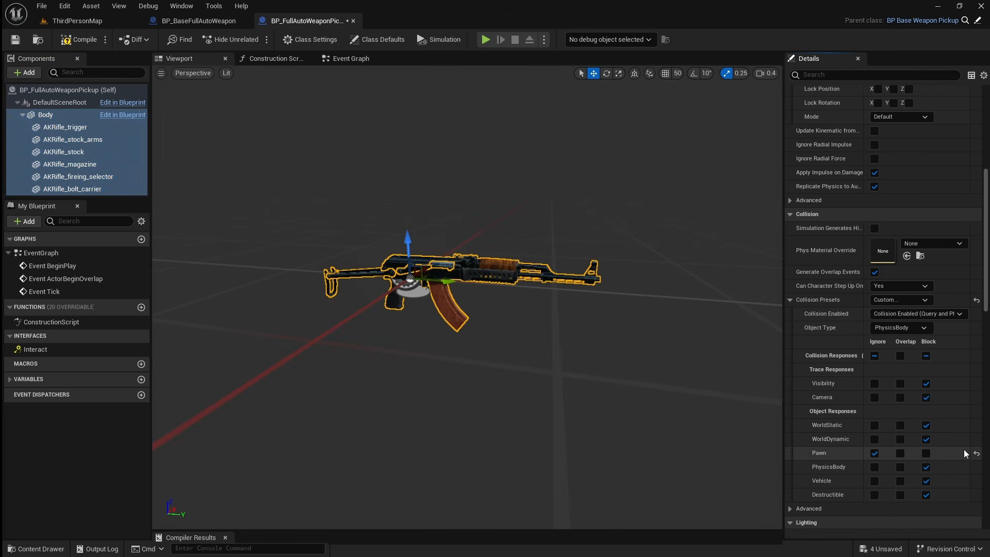
pyautogui.click(77, 40)
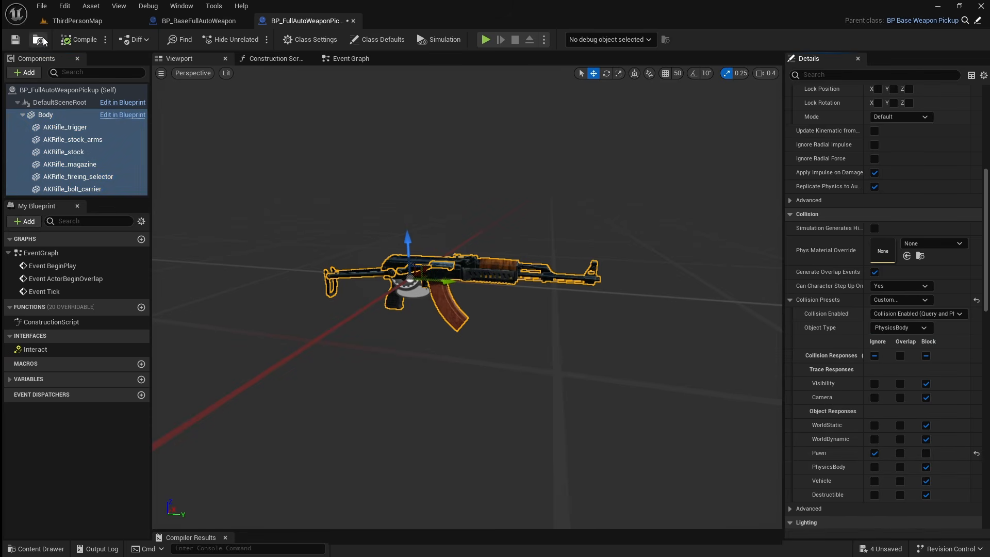
# Step: Play-test ThirdPersonMap by picking up the AK rifle and examining its size and grip in the character's hands while walking
pyautogui.click(130, 23)
pyautogui.click(253, 39)
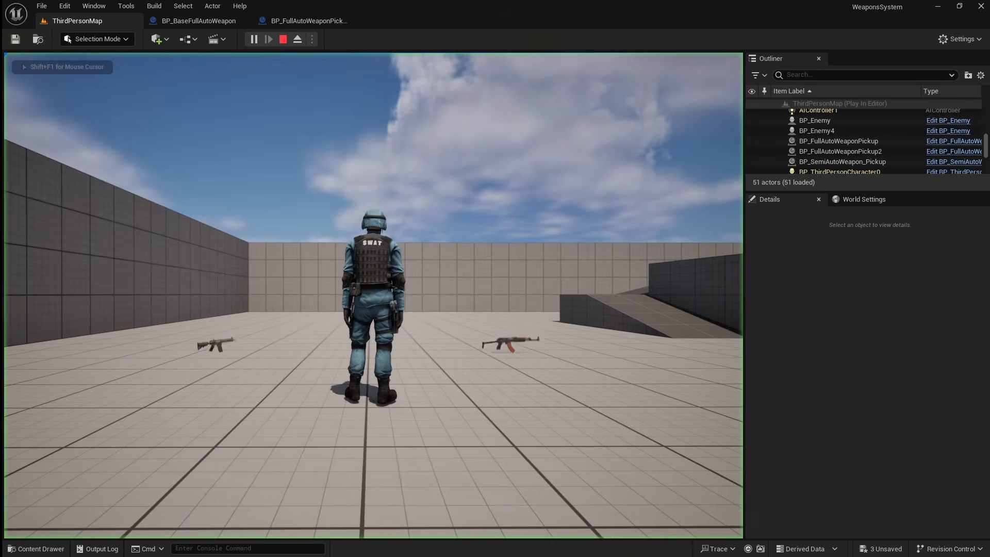
pyautogui.press('d')
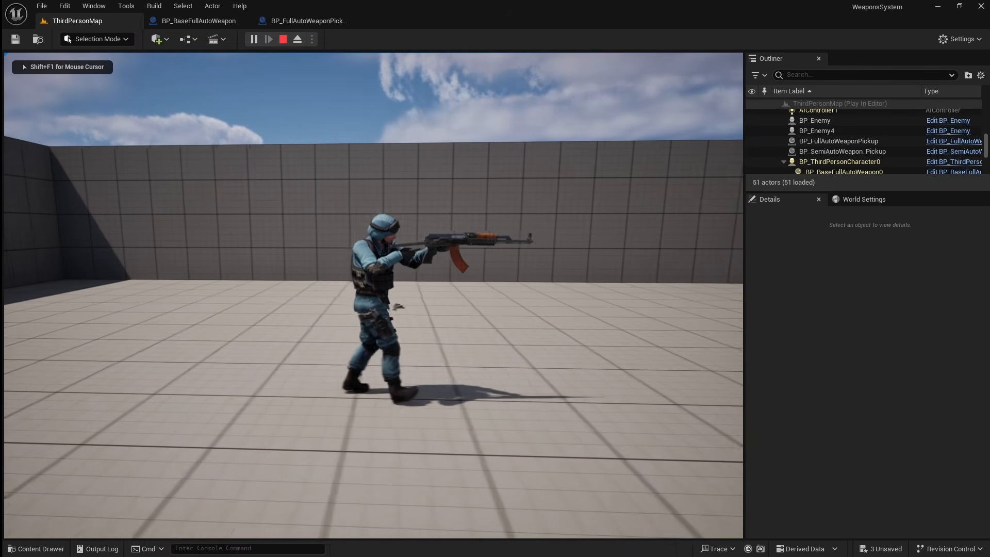
pyautogui.press('a')
pyautogui.press('d')
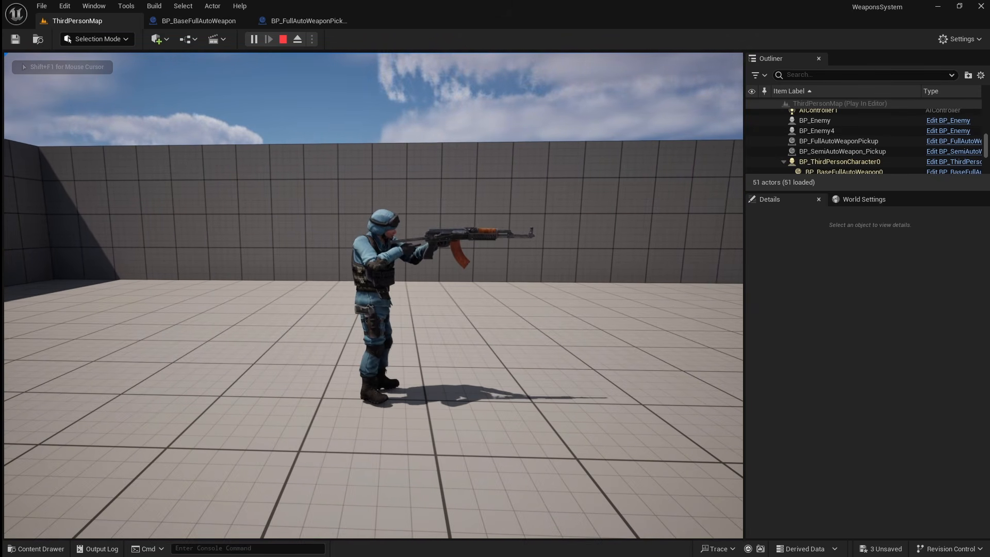
pyautogui.press('a')
pyautogui.press('d')
pyautogui.press('Escape')
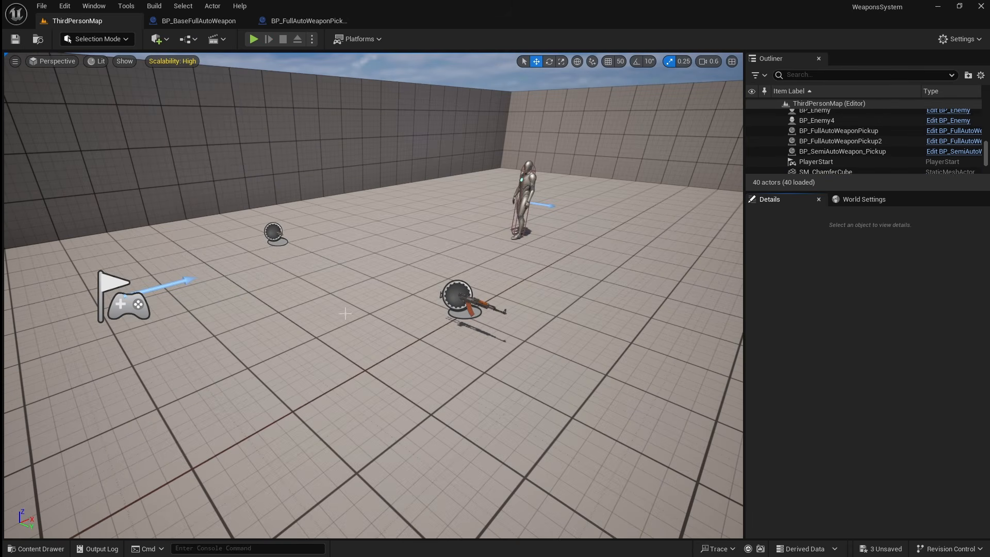
# Step: Set the scale of Body in BP_BaseFullAutoWeapon to 1.0 on all axes and save the blueprint
pyautogui.click(198, 21)
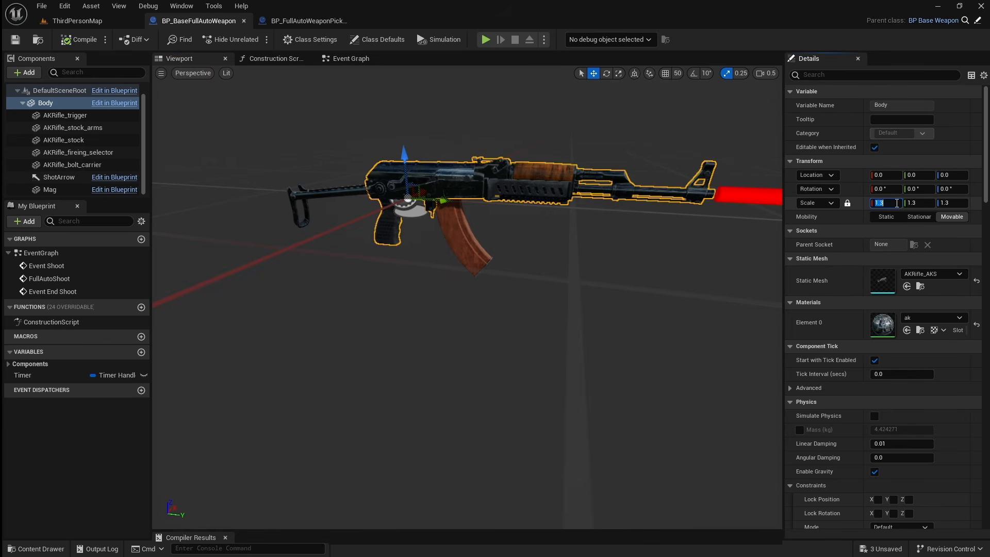
pyautogui.write('1')
pyautogui.press('Return')
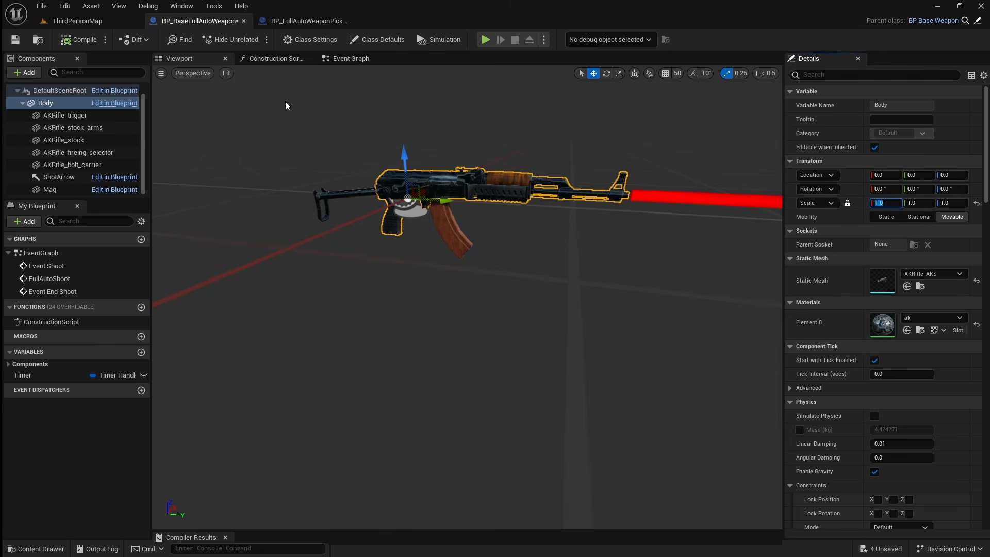
pyautogui.click(14, 40)
# Step: Play-test the rescaled AK rifle in ThirdPersonMap and examine how it sits in the character's hands
pyautogui.click(115, 23)
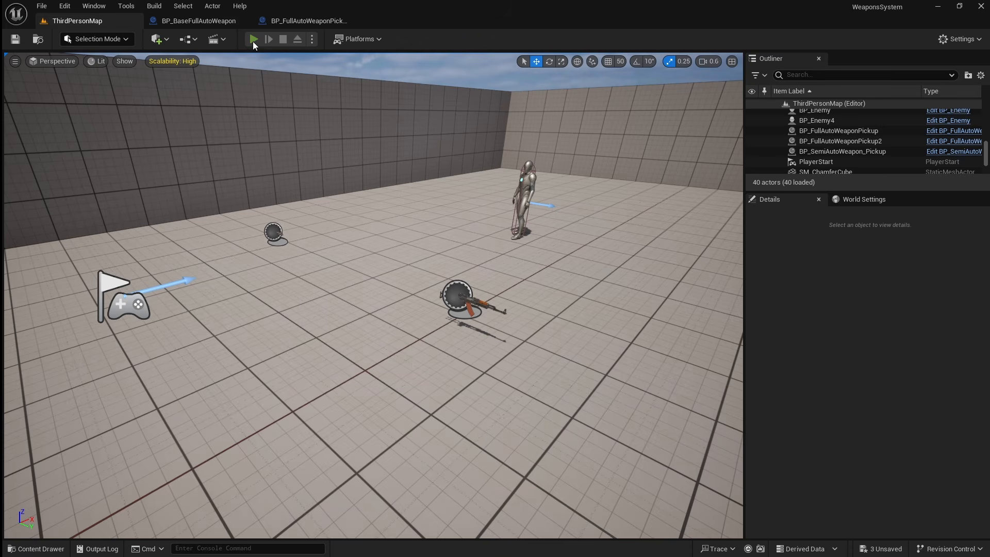
pyautogui.click(254, 39)
pyautogui.press('w')
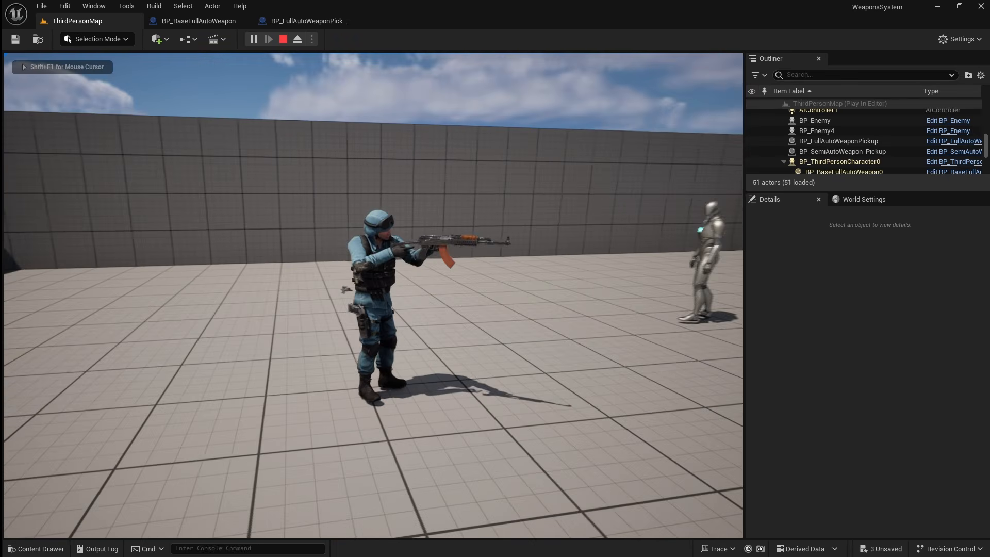
pyautogui.press('Escape')
# Step: Move Body in BP_BaseFullAutoWeapon to about X 6.84, Y -22.17, Z 0 and save the blueprint
pyautogui.click(198, 20)
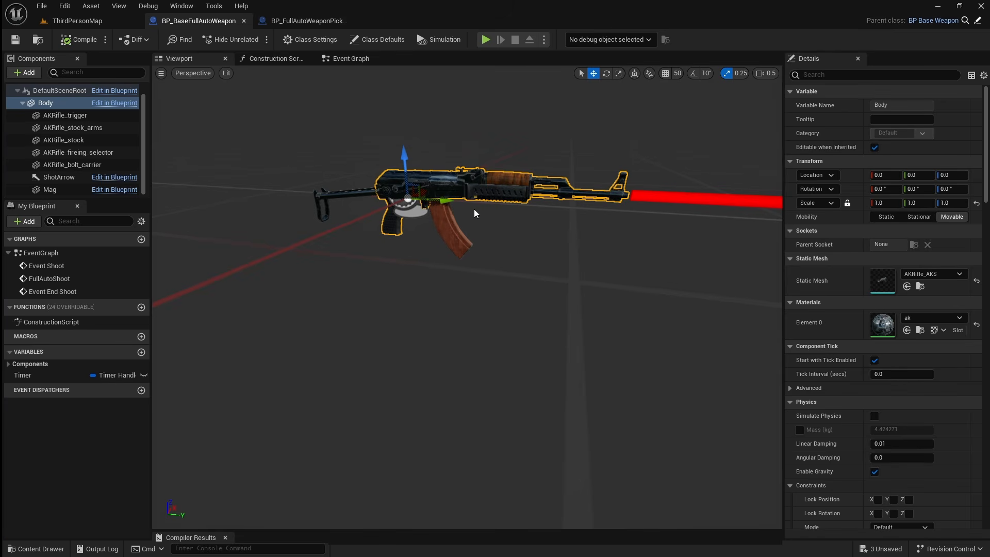
pyautogui.moveTo(440, 199); pyautogui.dragTo(393, 202)
pyautogui.moveTo(393, 201); pyautogui.dragTo(281, 217, button='right')
pyautogui.press('d')
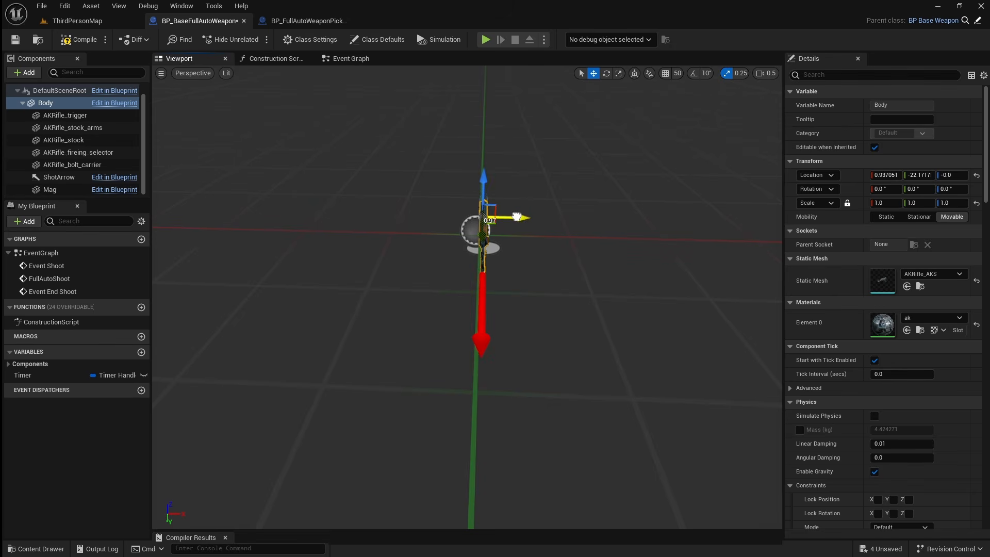
pyautogui.click(16, 40)
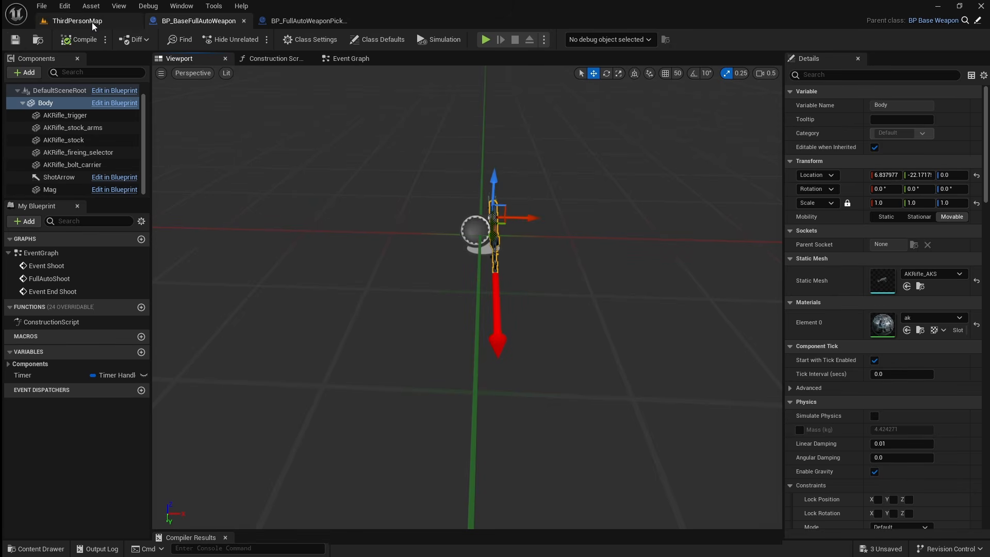
# Step: Play-test ThirdPersonMap again, pick up the repositioned AK rifle and inspect the character's grip from several angles
pyautogui.click(92, 23)
pyautogui.click(253, 41)
pyautogui.click(327, 168)
pyautogui.press('w')
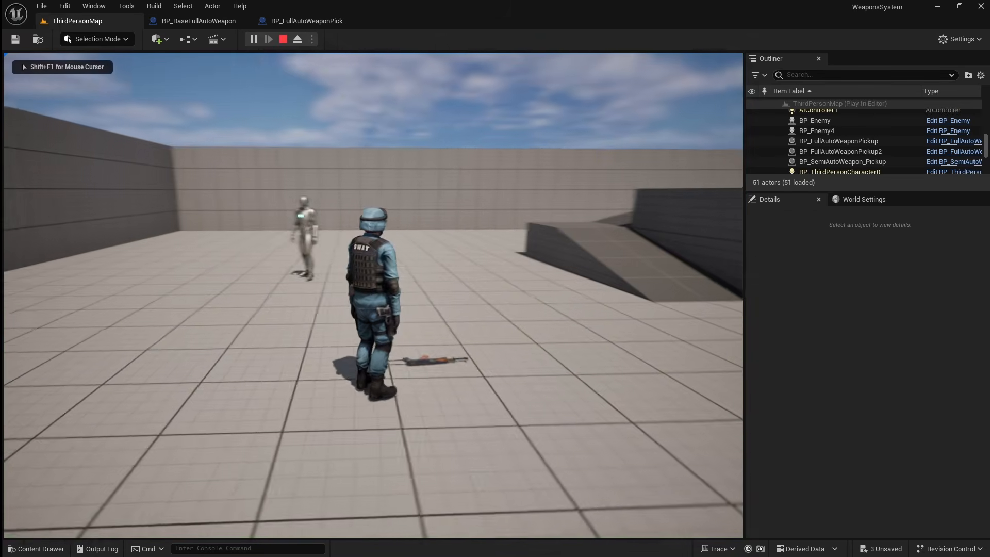
pyautogui.press('e')
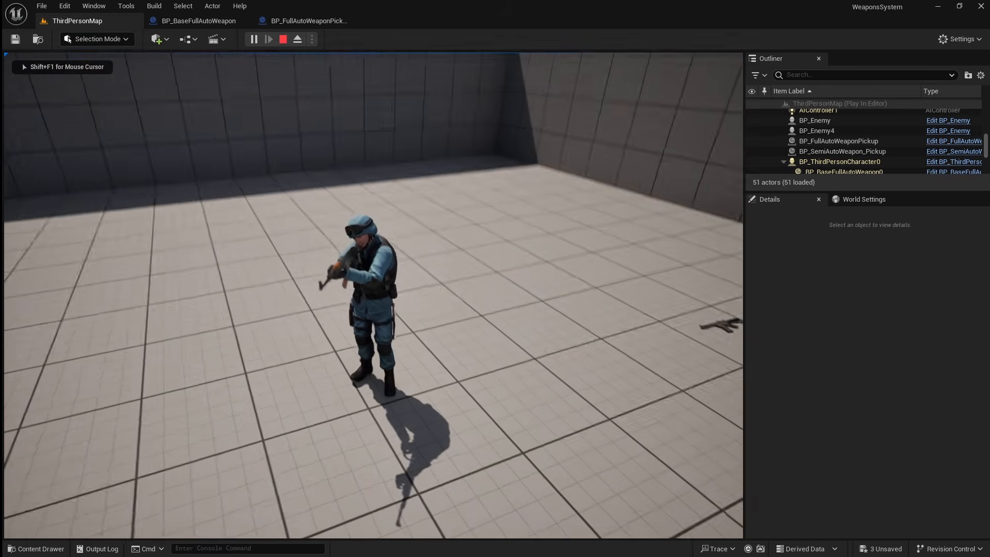
pyautogui.press('Escape')
# Step: Fine-tune the location of the weapon's Body to about X 4.77, Y -16.41, Z -1.59, checking it in the level
pyautogui.click(199, 21)
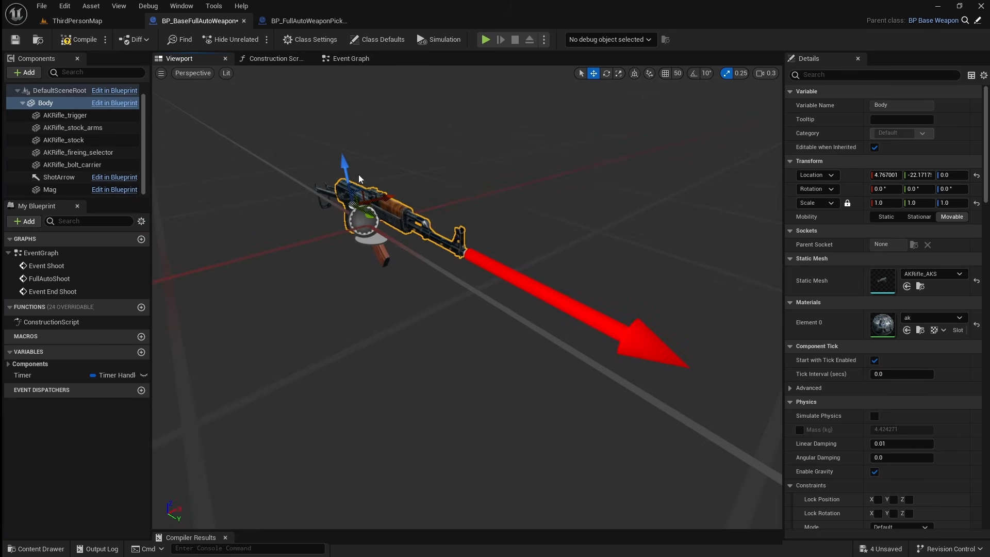
pyautogui.click(78, 20)
pyautogui.click(254, 40)
pyautogui.press('Escape')
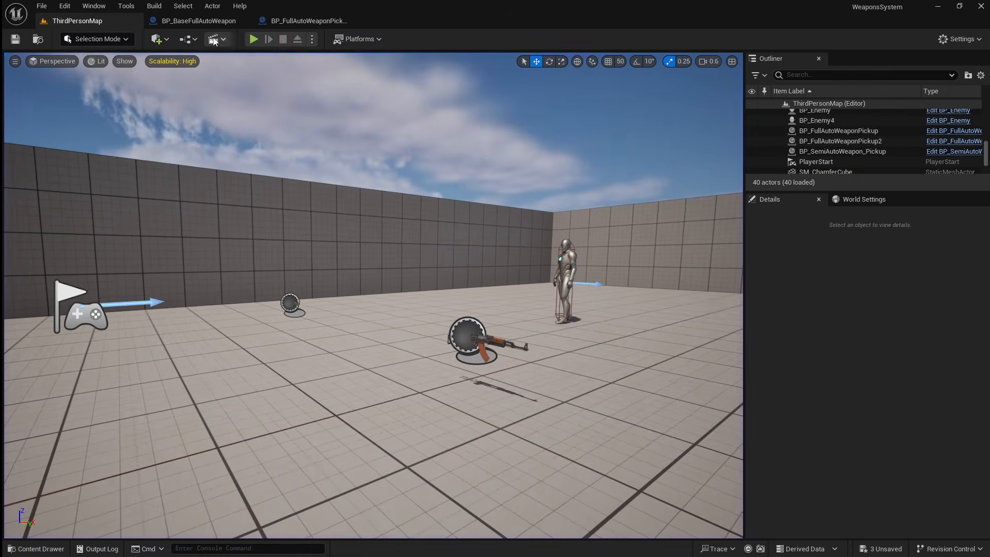
pyautogui.click(199, 21)
pyautogui.click(103, 21)
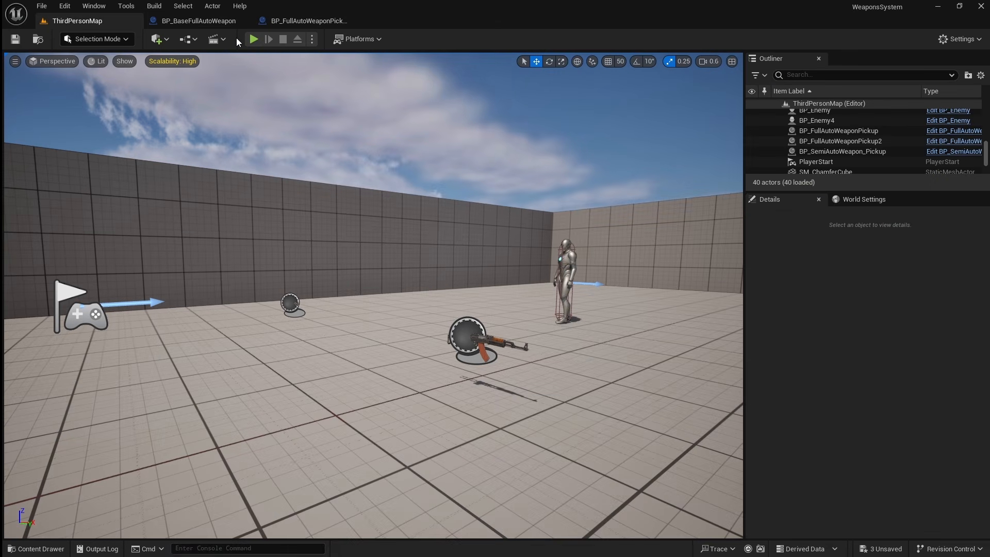
# Step: Play-test picking up and reloading the AK rifle, then close the Message Log
pyautogui.click(253, 39)
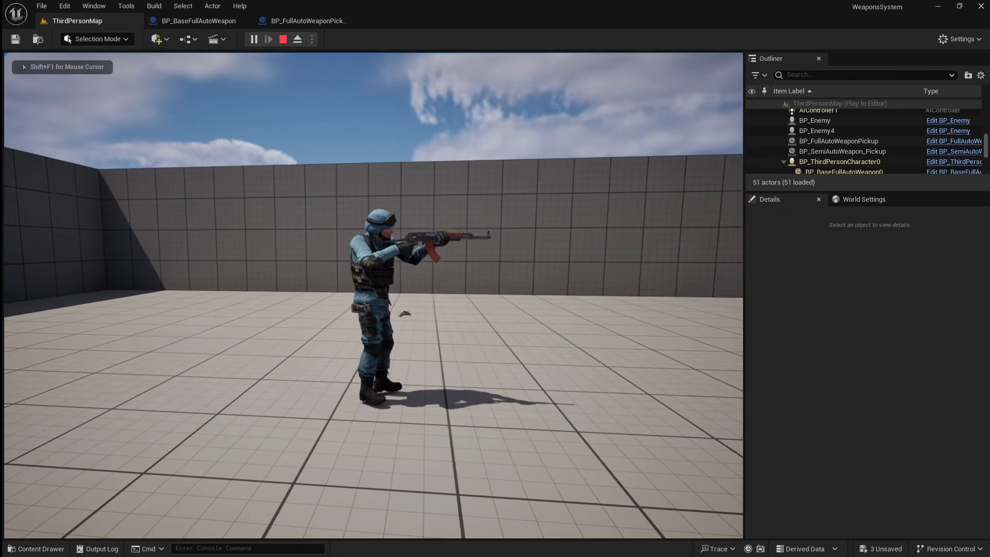
pyautogui.press('r')
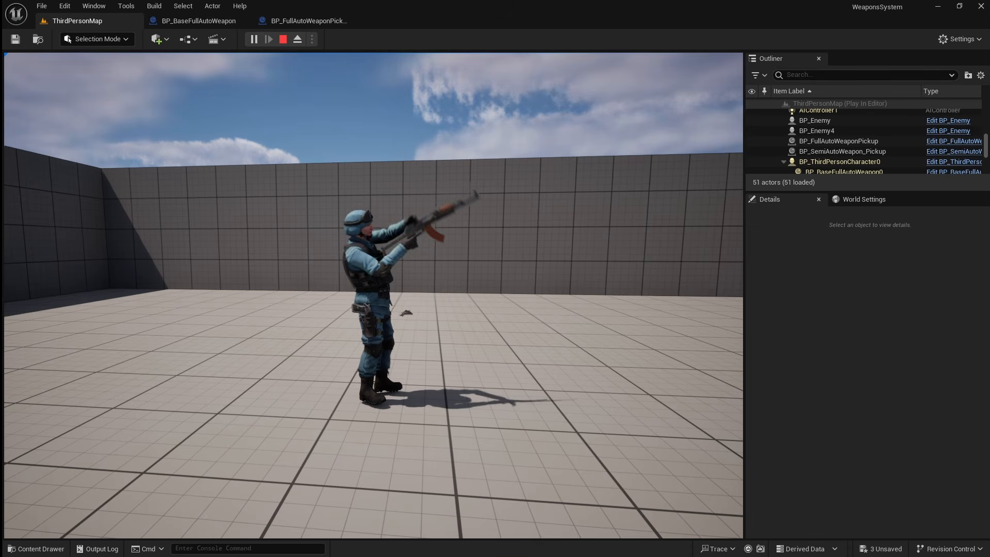
pyautogui.press('Escape')
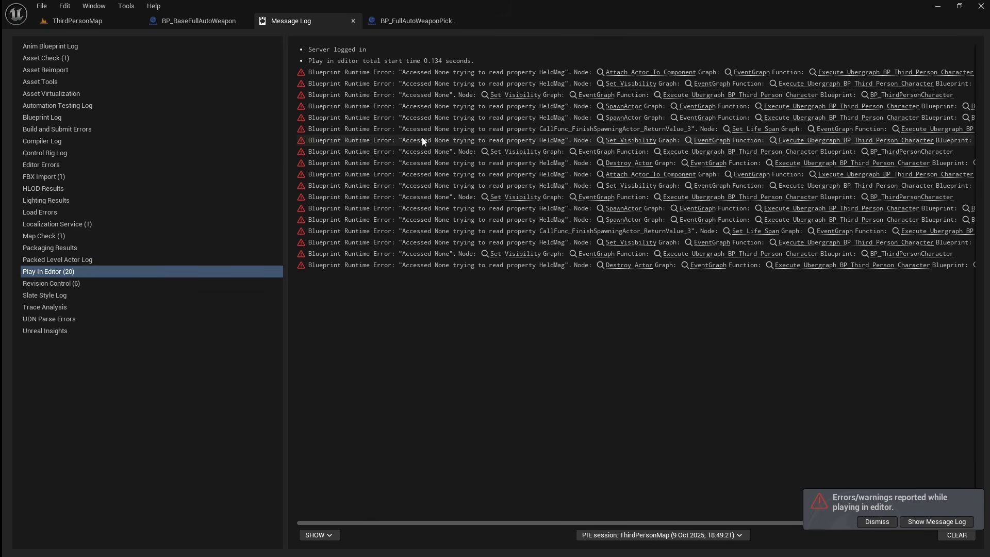
pyautogui.click(353, 20)
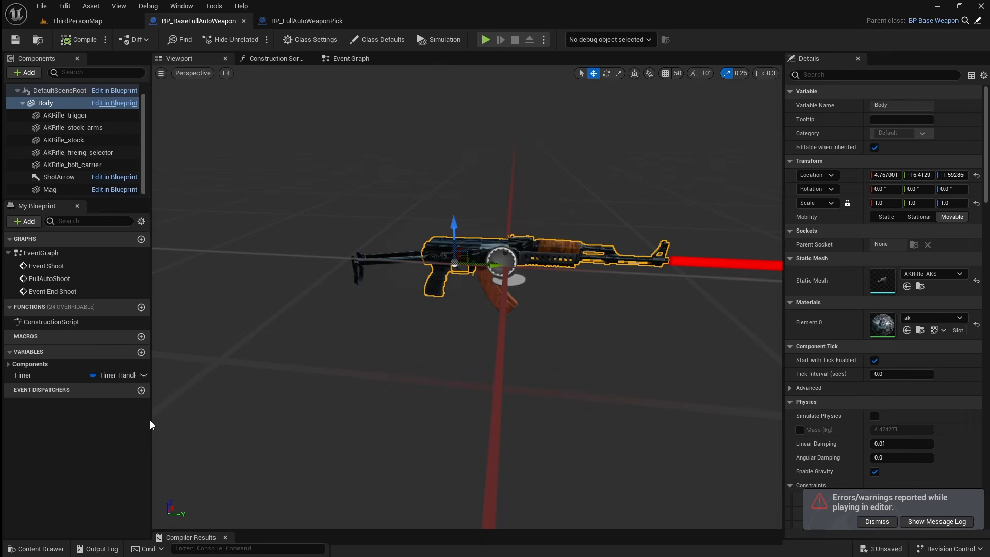
# Step: Create a child blueprint of BP_BaseHeldMag in the HeldMags folder and name it BP_FullAutoRifleHeldMag
pyautogui.click(54, 552)
pyautogui.scroll(-5, 75, 476)
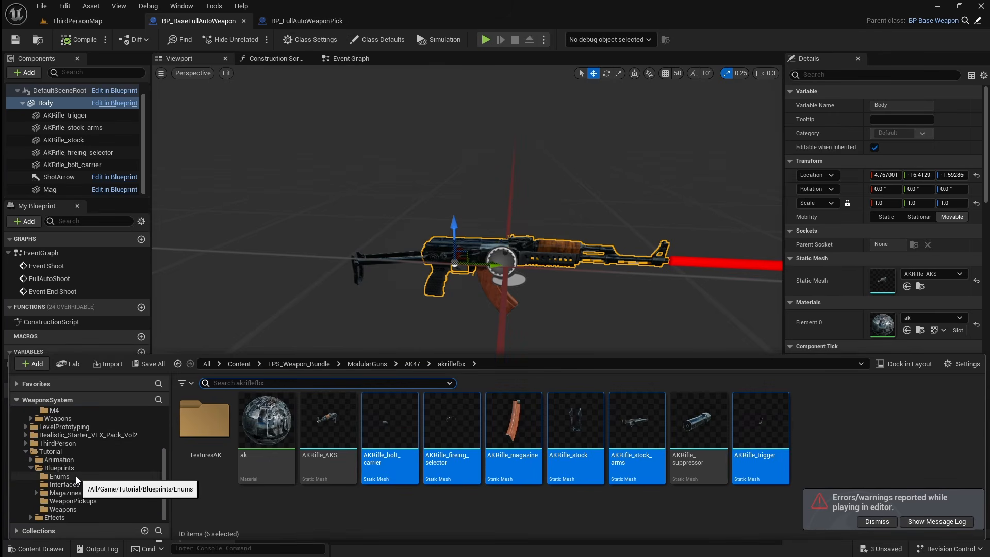
pyautogui.click(85, 495)
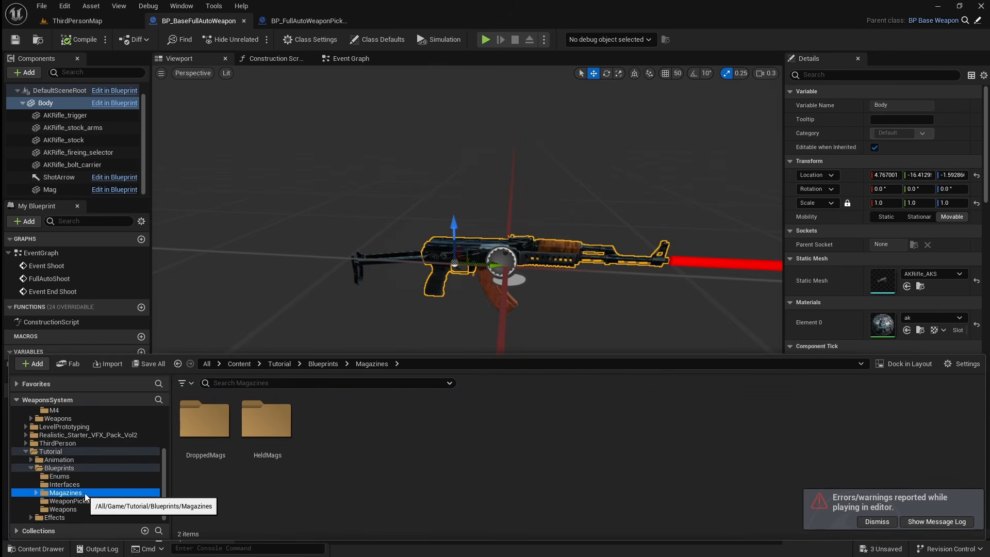
pyautogui.doubleClick(263, 444)
pyautogui.rightClick(208, 452)
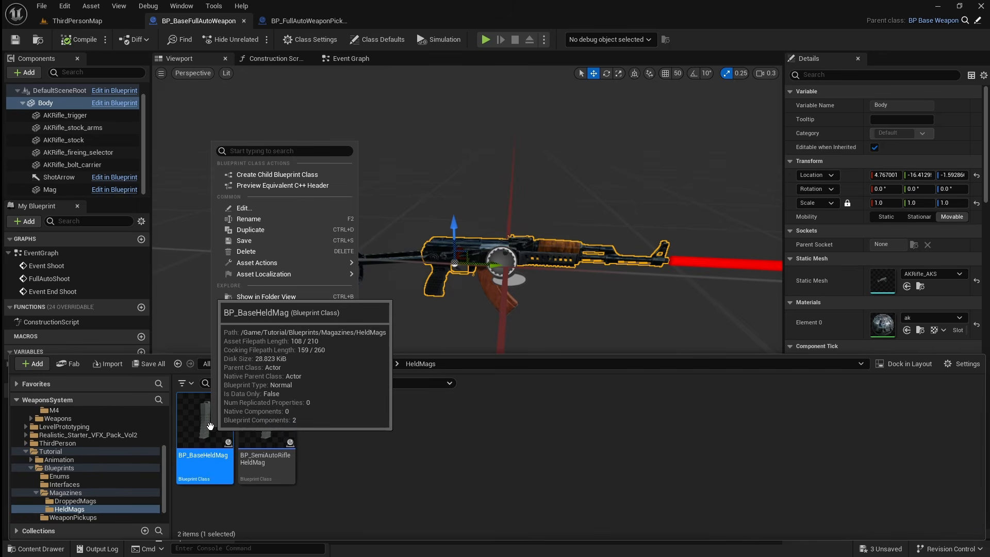
pyautogui.click(342, 174)
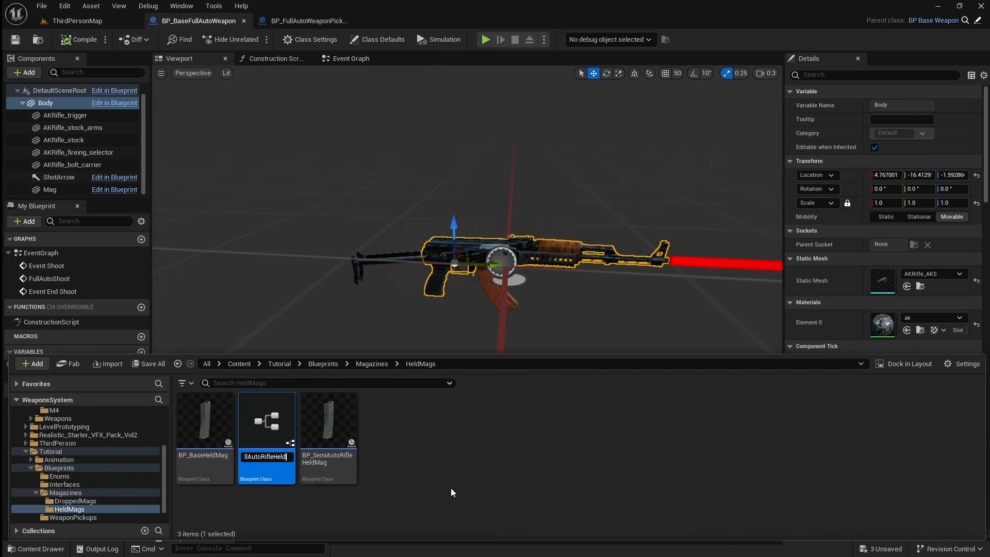
pyautogui.press('Return')
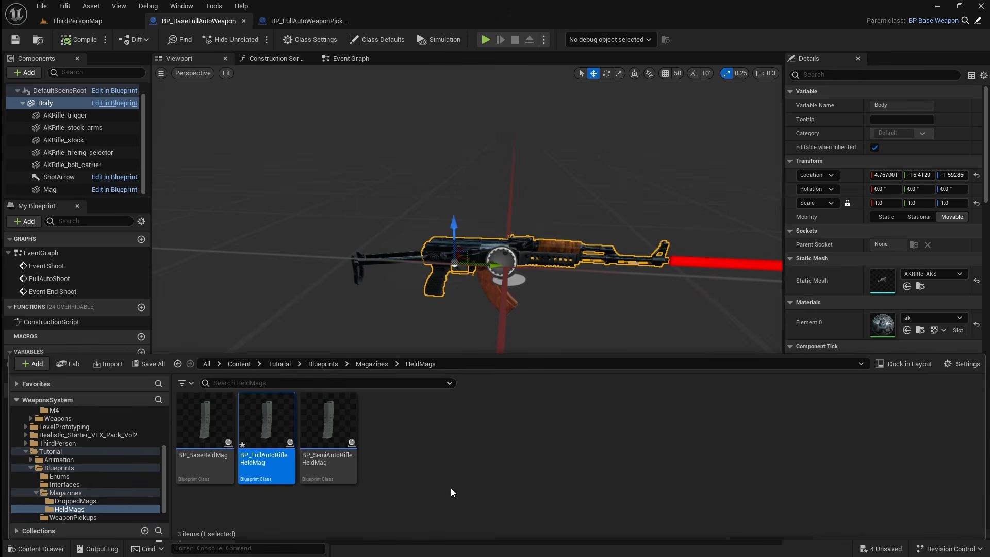
# Step: Open BP_FullAutoRifleHeldMag, assign the AKRifle_magazine static mesh from the akriflefbx folder to its Mag component, and review its collision settings
pyautogui.doubleClick(288, 422)
pyautogui.moveTo(301, 419); pyautogui.dragTo(454, 314, button='right')
pyautogui.press('w')
pyautogui.scroll(-3, 301, 419)
pyautogui.click(441, 321)
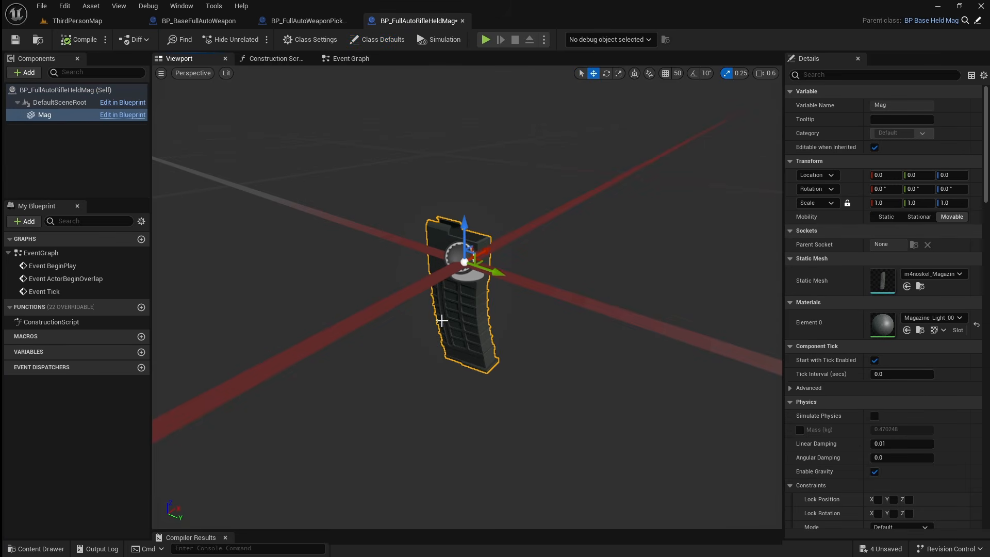
pyautogui.click(46, 543)
pyautogui.scroll(3, 102, 482)
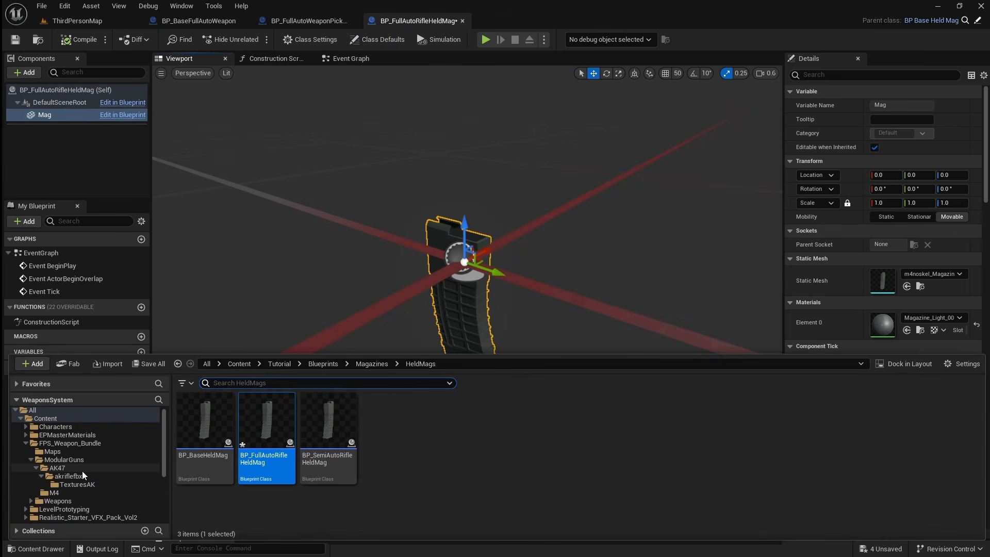
pyautogui.click(69, 476)
pyautogui.moveTo(513, 422); pyautogui.dragTo(883, 282)
pyautogui.moveTo(561, 258)
pyautogui.mouseDown(button='right')
pyautogui.moveTo(583, 259)
pyautogui.moveTo(505, 263)
pyautogui.moveTo(561, 259)
pyautogui.mouseUp(button='right')
pyautogui.scroll(-10, 843, 320)
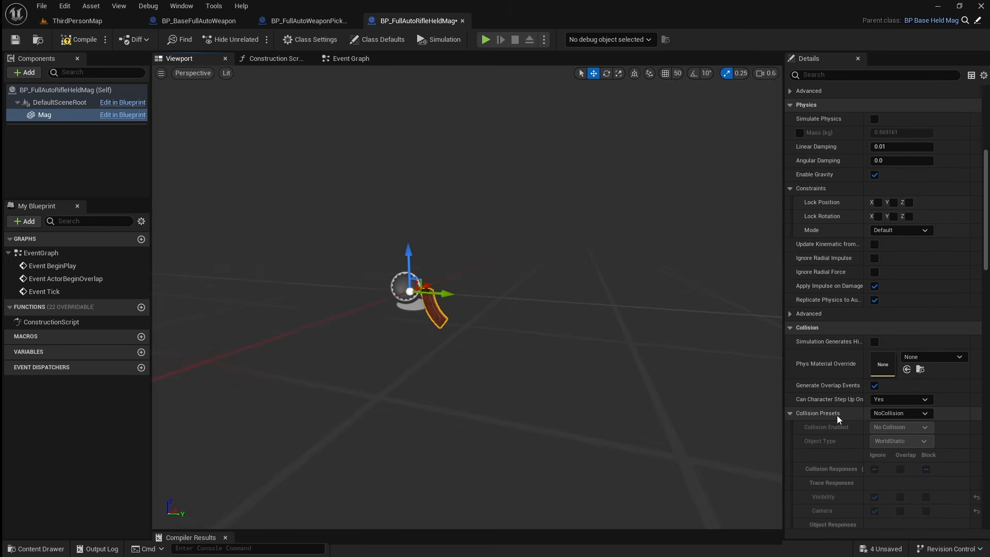
# Step: Compile and save BP_FullAutoRifleHeldMag, and create a child blueprint of BP_BaseDroppedMag in the DroppedMags folder named BP_FullAutoRifleDroppedMag
pyautogui.click(79, 39)
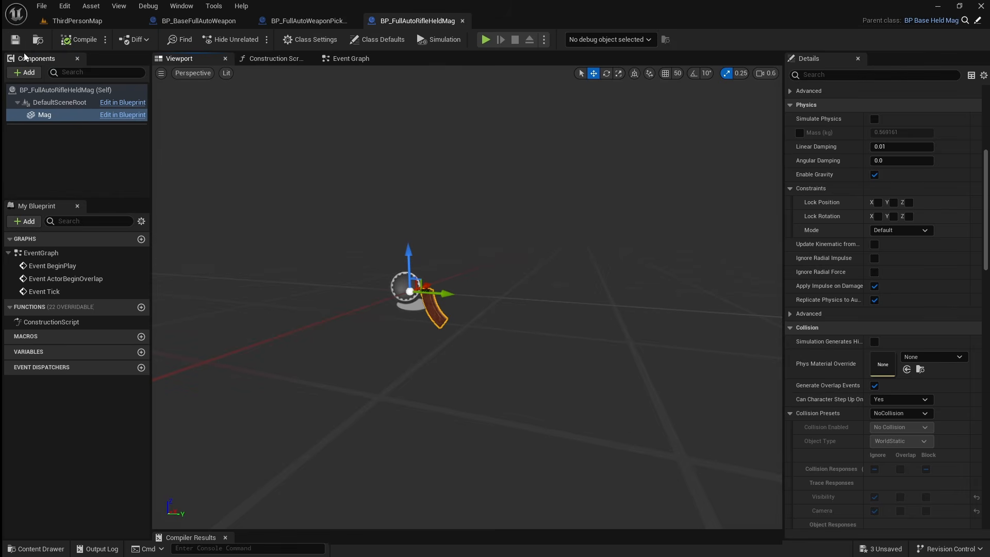
pyautogui.click(45, 549)
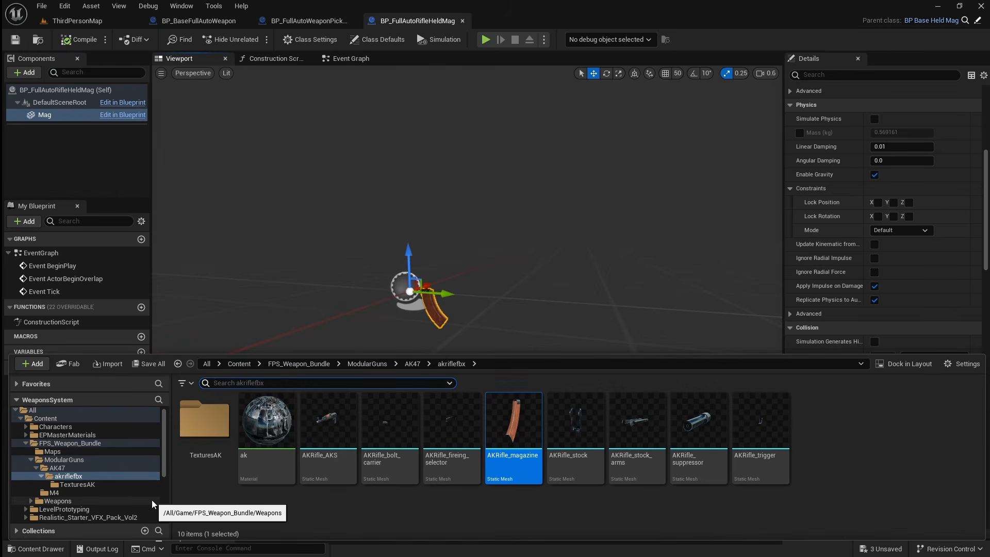
pyautogui.scroll(-1, 151, 507)
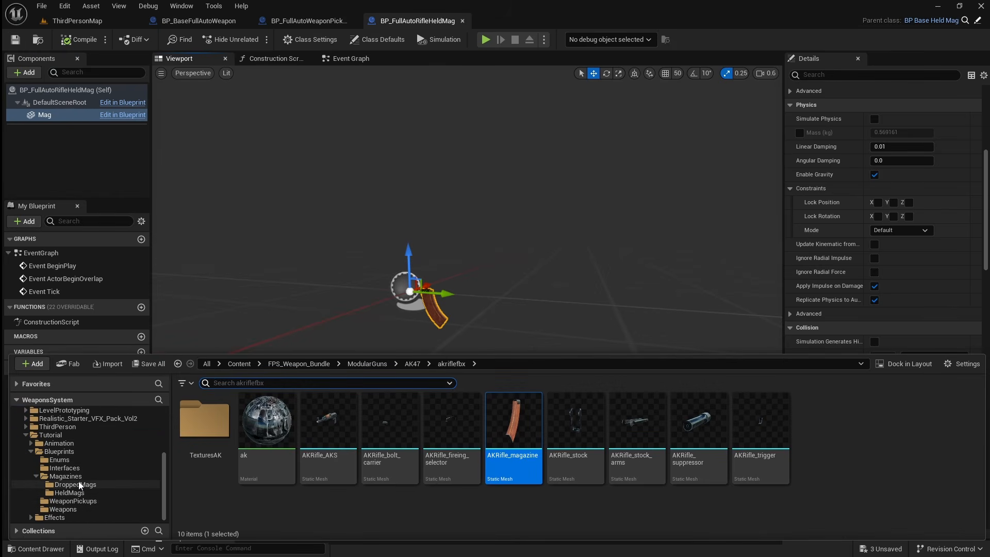
pyautogui.click(65, 476)
pyautogui.click(211, 470)
pyautogui.doubleClick(219, 448)
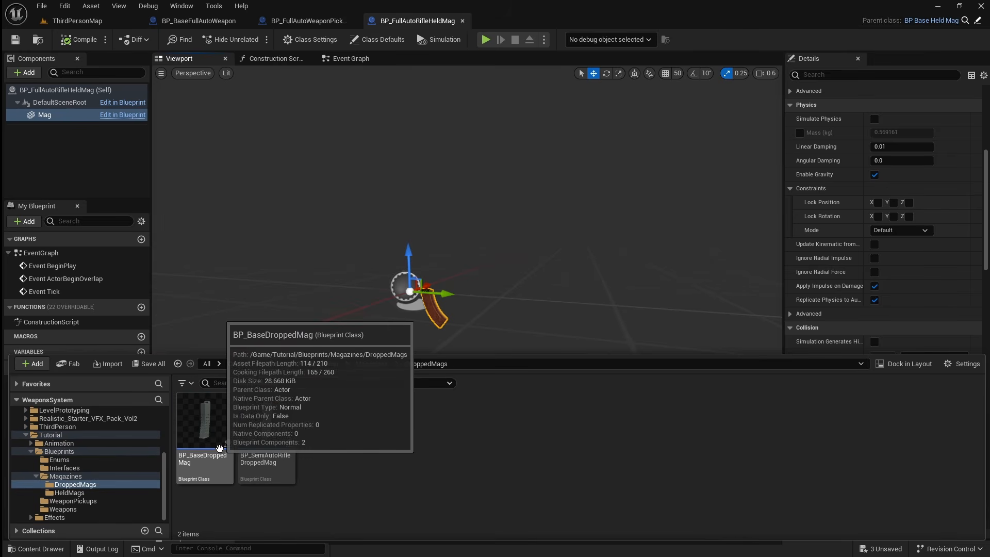
pyautogui.rightClick(206, 429)
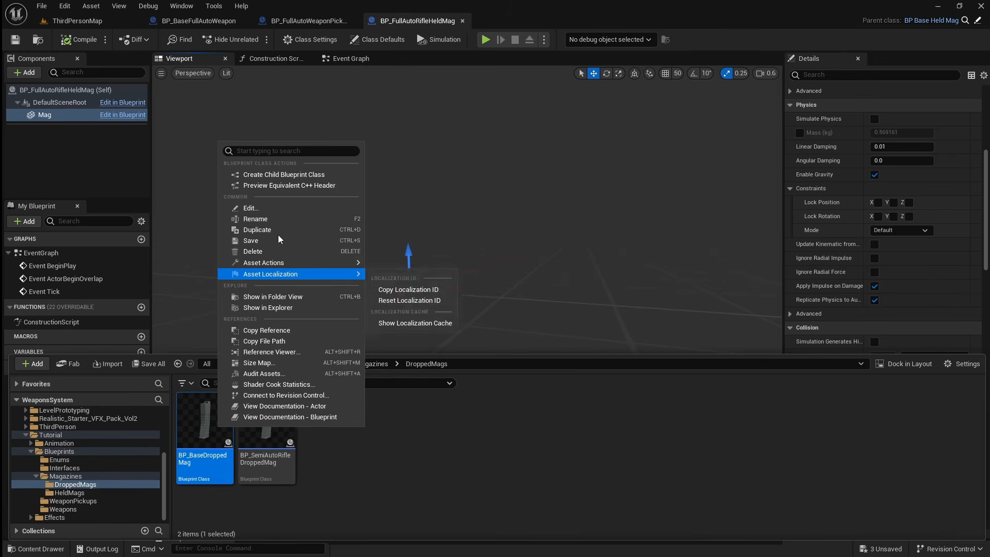
pyautogui.click(284, 175)
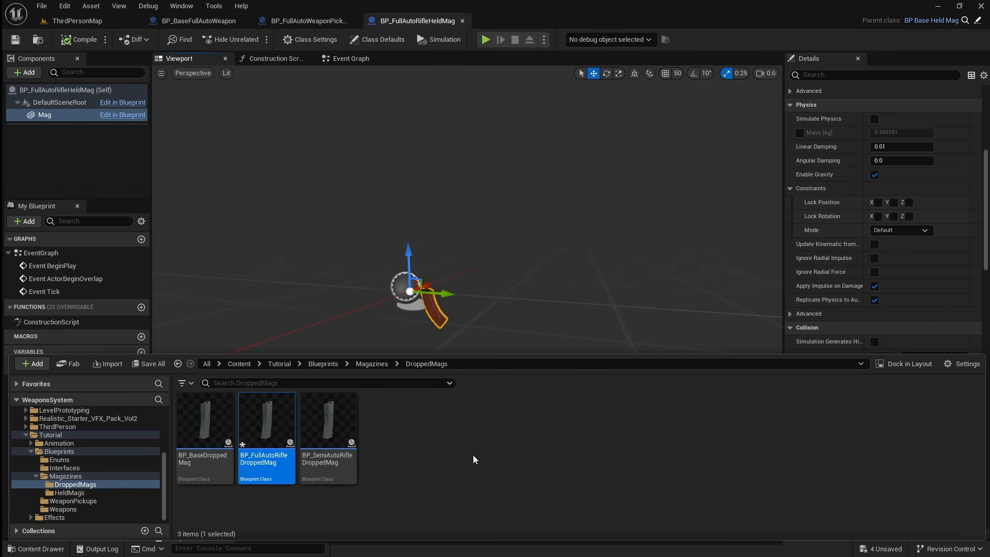
# Step: Open BP_FullAutoRifleDroppedMag, assign the AKRifle_magazine static mesh from the akriflefbx folder to its Mag component, and review its physics and collision settings
pyautogui.doubleClick(269, 422)
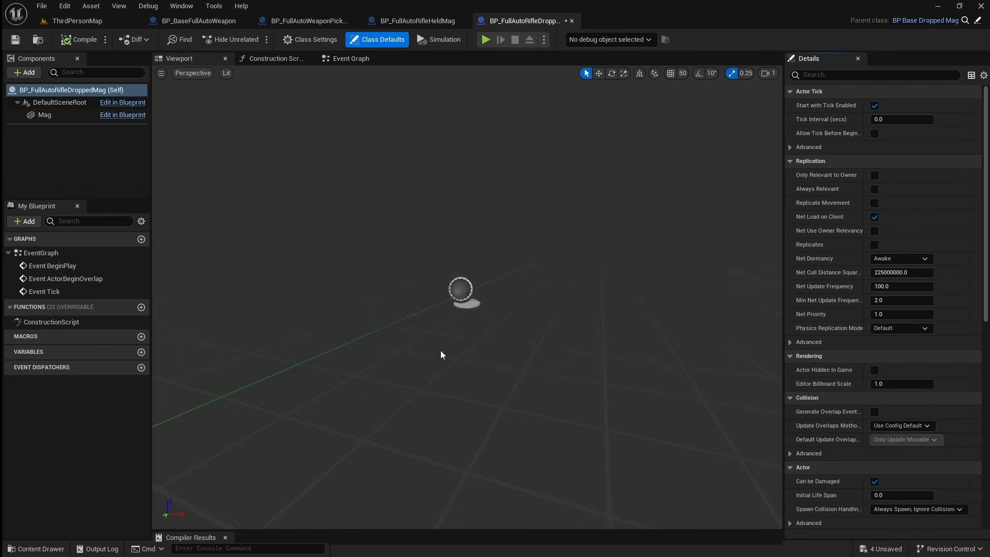
pyautogui.scroll(-3, 441, 351)
pyautogui.moveTo(441, 351); pyautogui.dragTo(608, 346, button='right')
pyautogui.press('a')
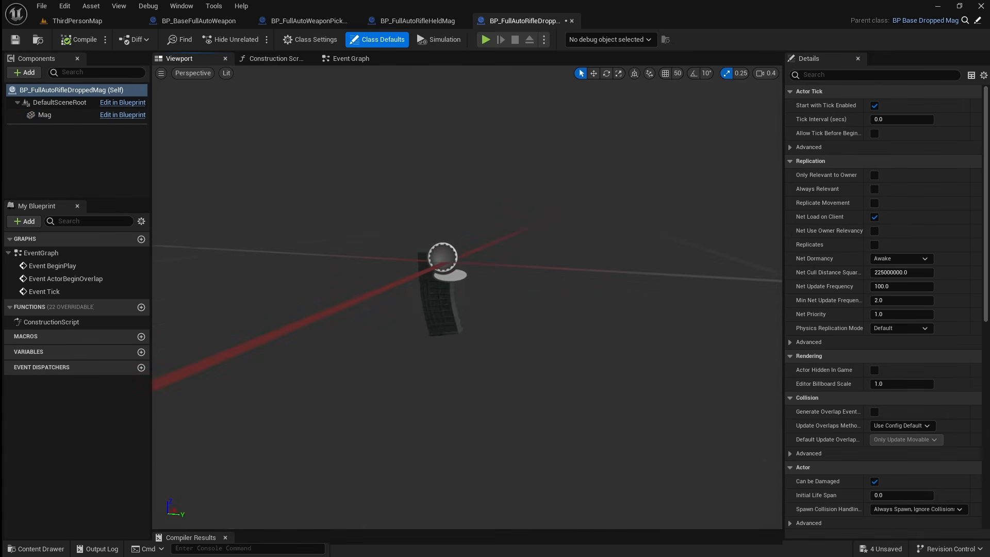
pyautogui.click(418, 319)
pyautogui.click(31, 549)
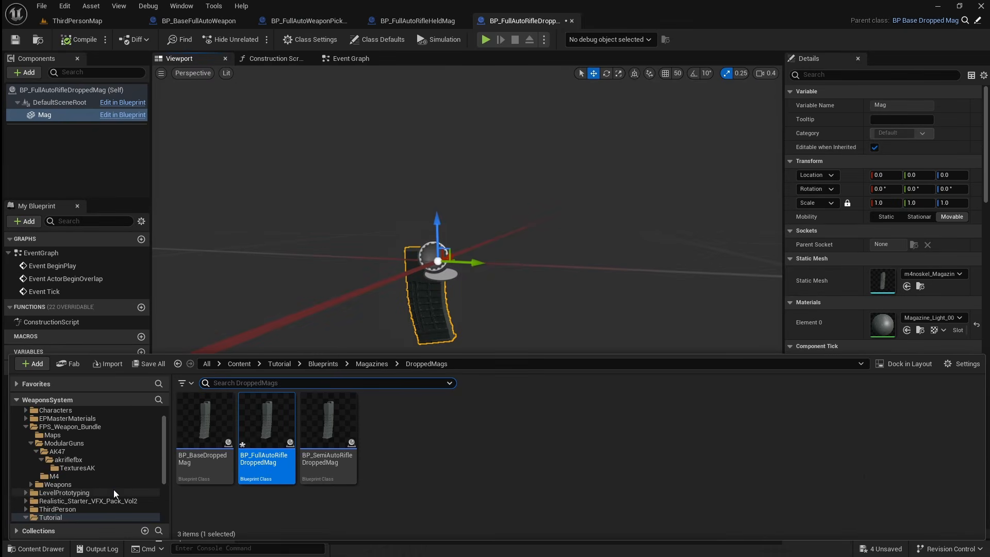
pyautogui.scroll(2, 114, 490)
pyautogui.click(90, 479)
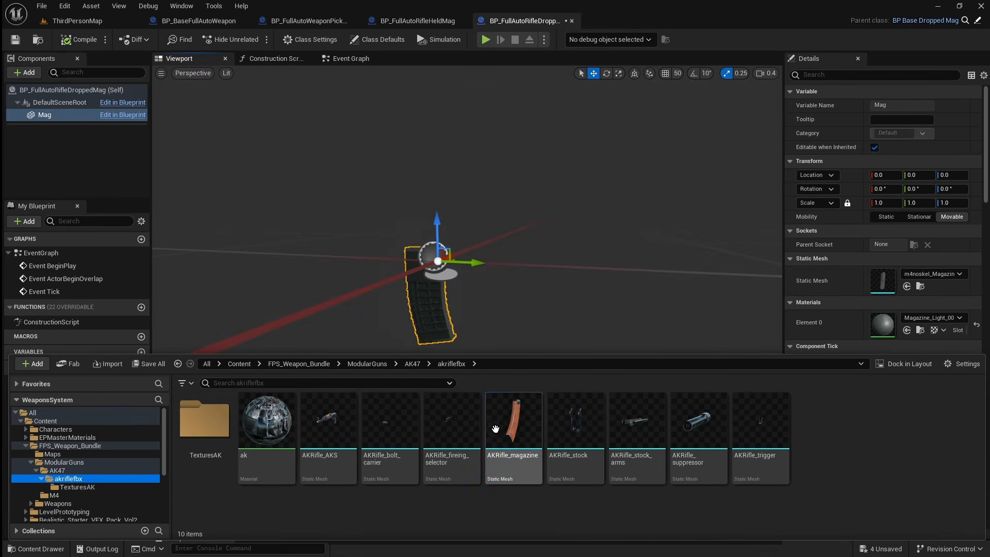
pyautogui.moveTo(496, 430); pyautogui.dragTo(884, 280)
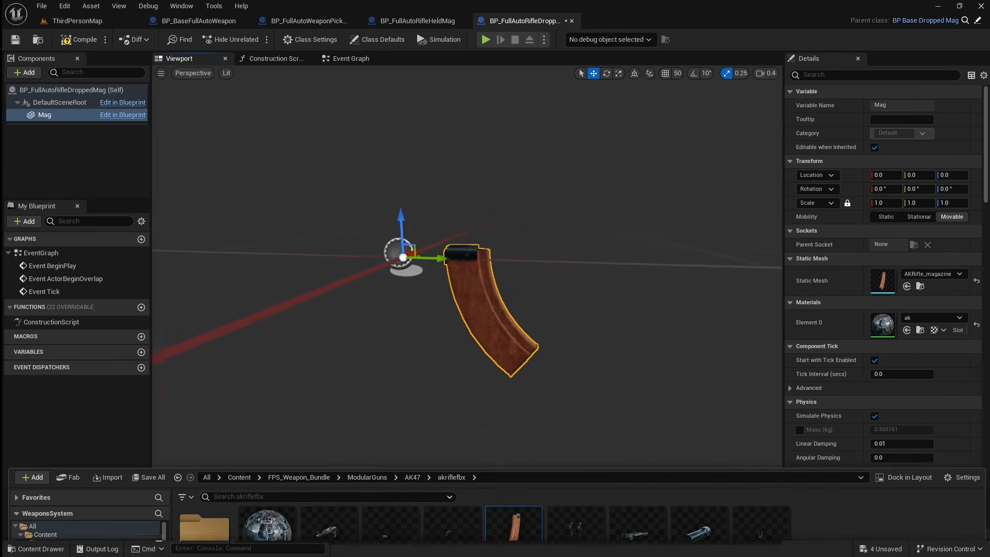
pyautogui.scroll(-5, 872, 365)
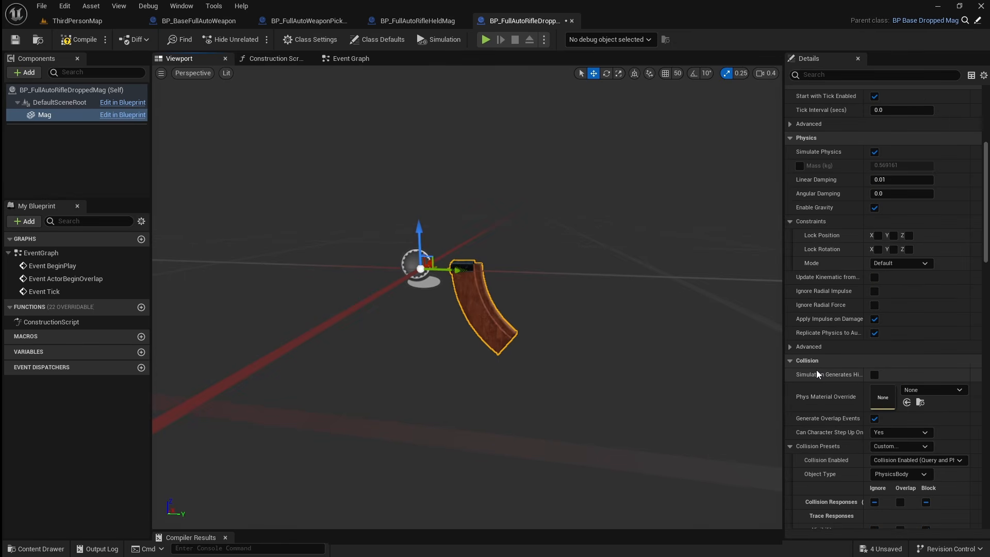
pyautogui.scroll(-3, 817, 372)
pyautogui.scroll(-2, 888, 434)
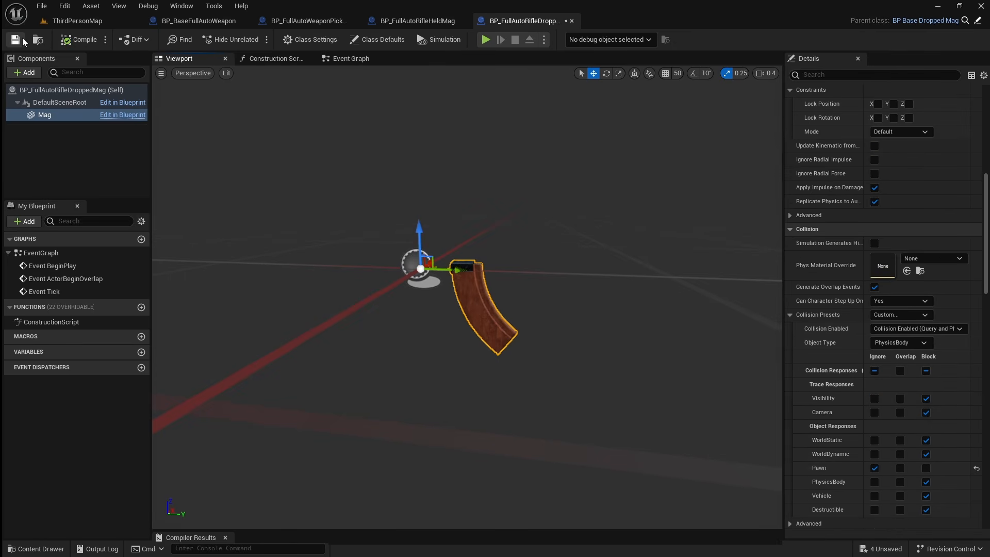
# Step: In BP_BaseFullAutoWeapon's class defaults, set Held Mag to BP_FullAutoRifleHeldMag and Dropped Mag to BP_FullAutoRifleDroppedMag, and compile and save
pyautogui.click(196, 21)
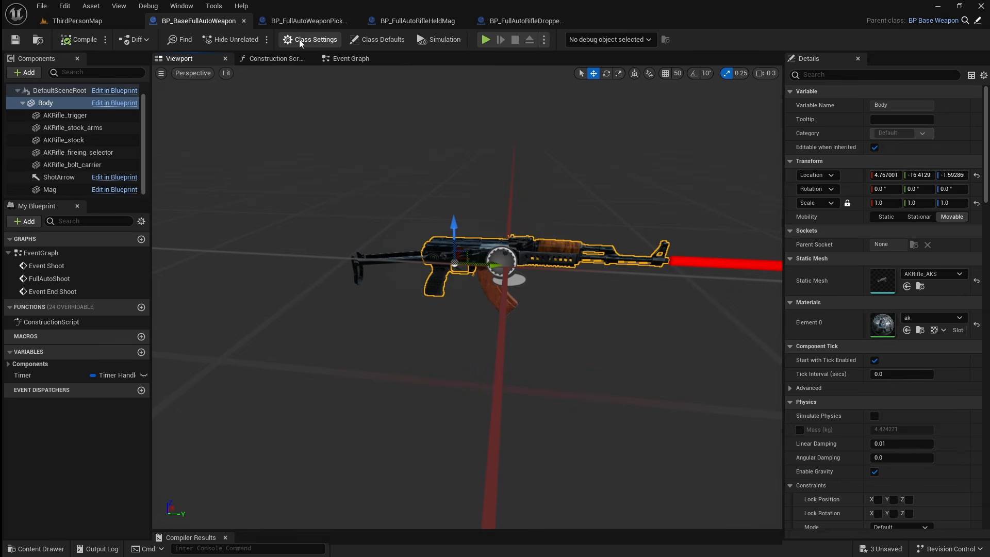
pyautogui.click(373, 40)
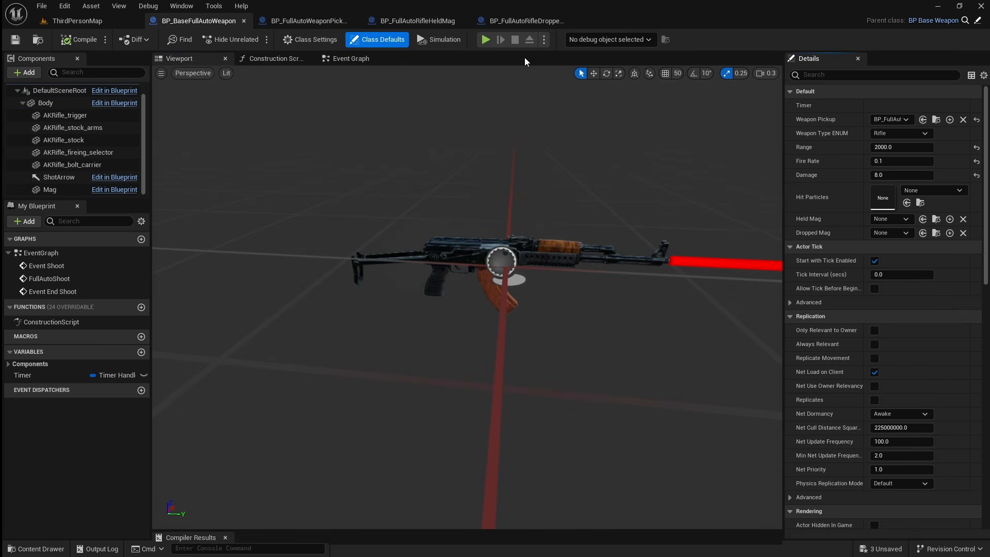
pyautogui.click(891, 218)
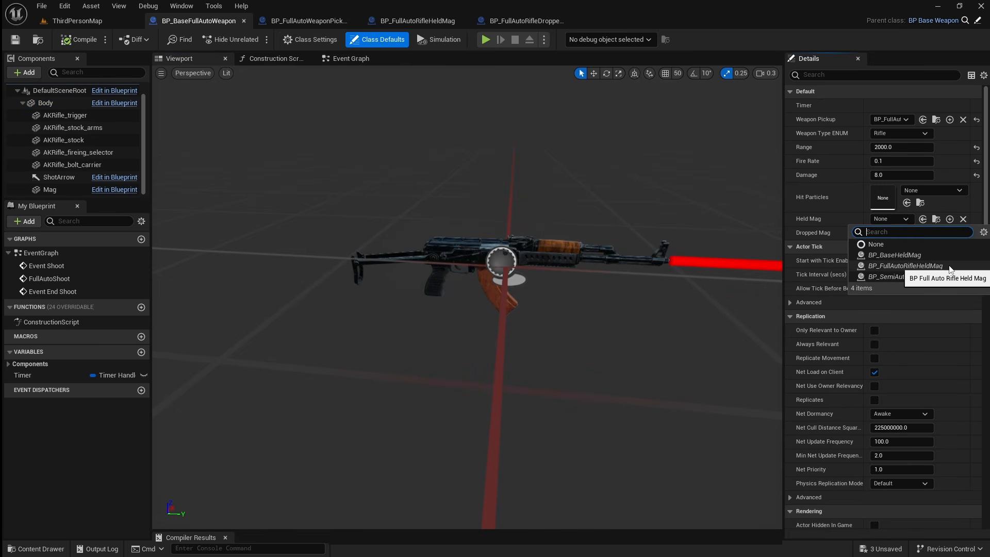
pyautogui.click(951, 267)
pyautogui.click(882, 236)
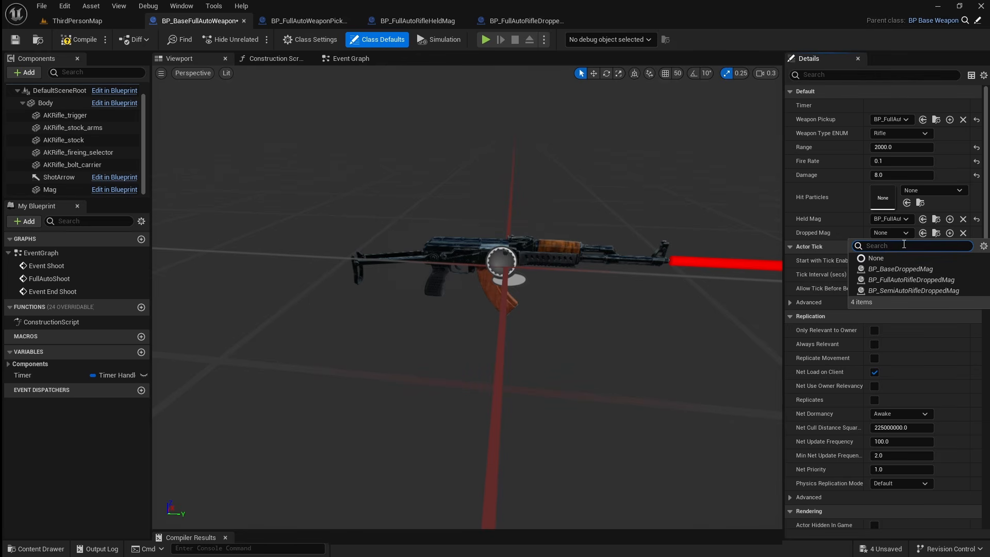
pyautogui.click(960, 280)
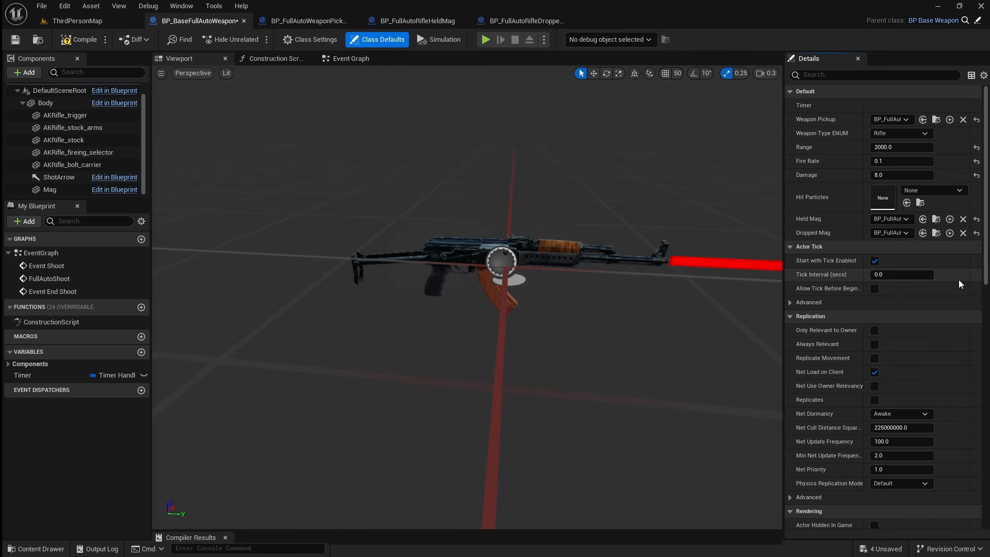
pyautogui.click(78, 44)
pyautogui.click(14, 39)
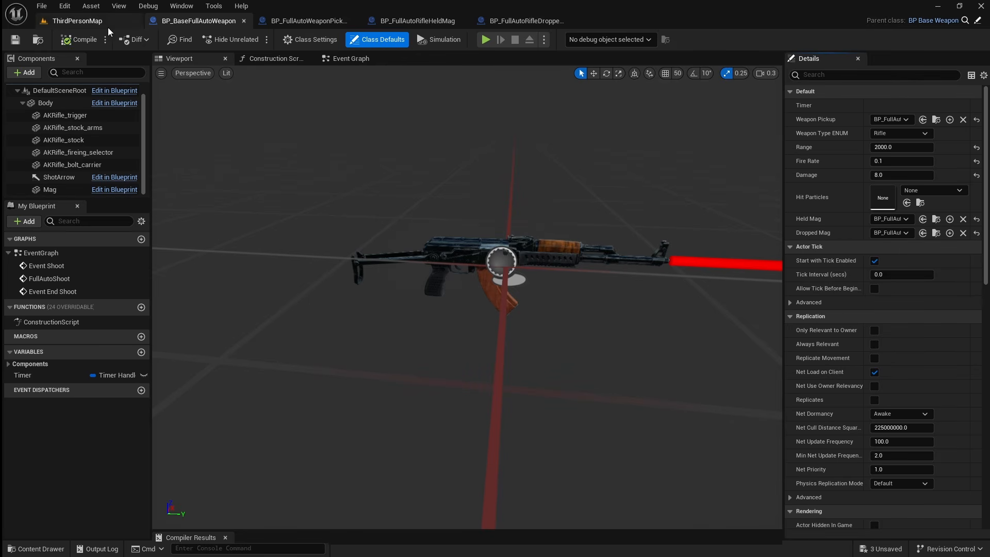
# Step: Play-test ThirdPersonMap, reloading the AK rifle and swapping between the two rifles during a reload
pyautogui.click(77, 21)
pyautogui.click(254, 39)
pyautogui.press('w')
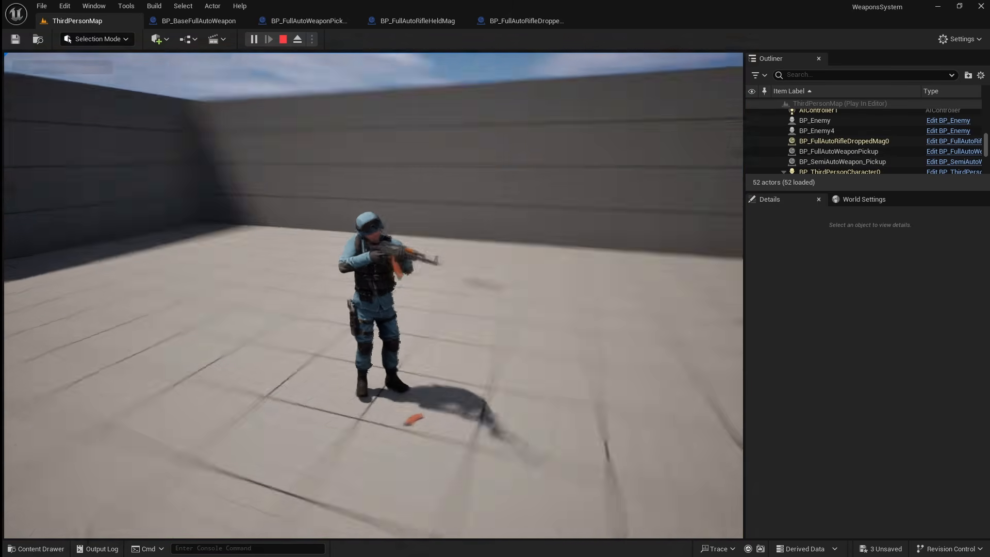
pyautogui.press('r')
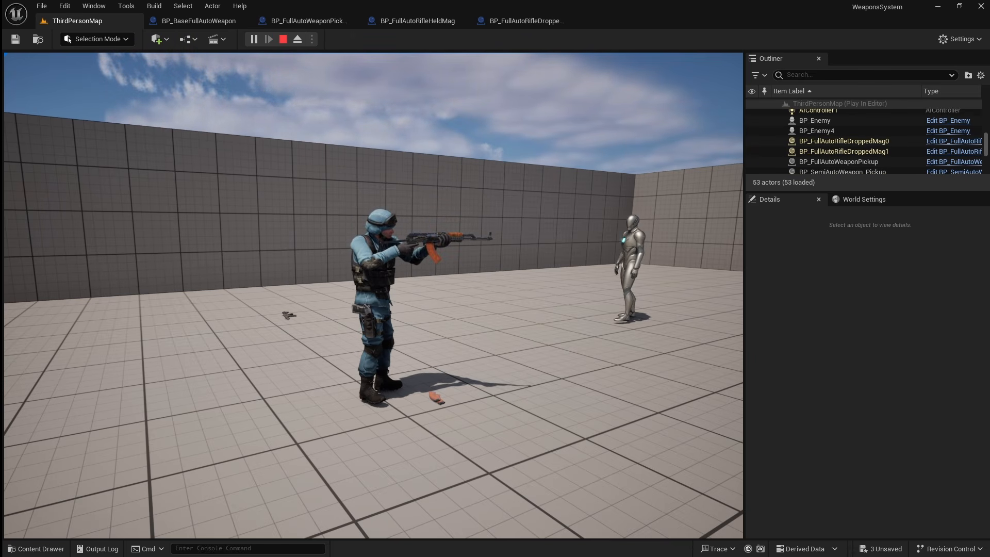
pyautogui.press('w')
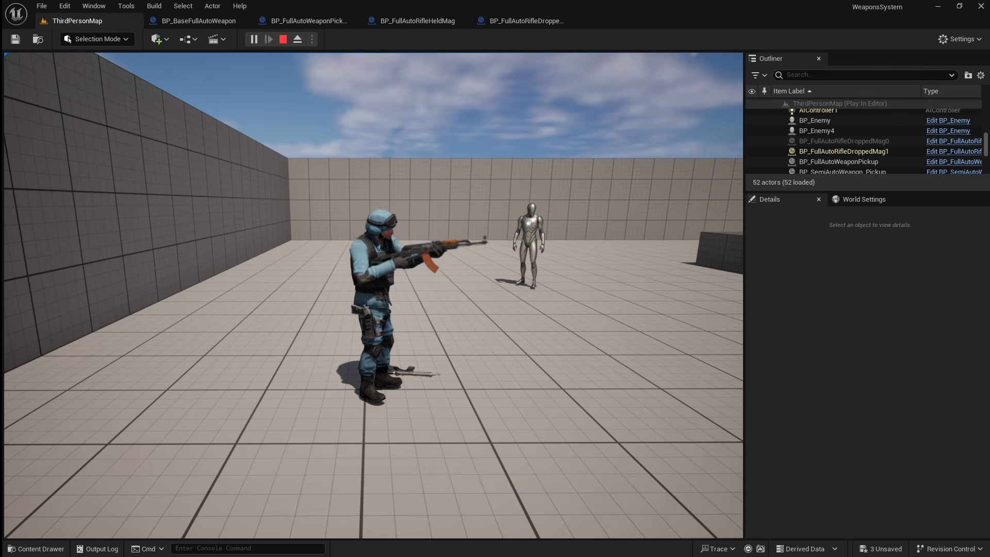
pyautogui.press('r')
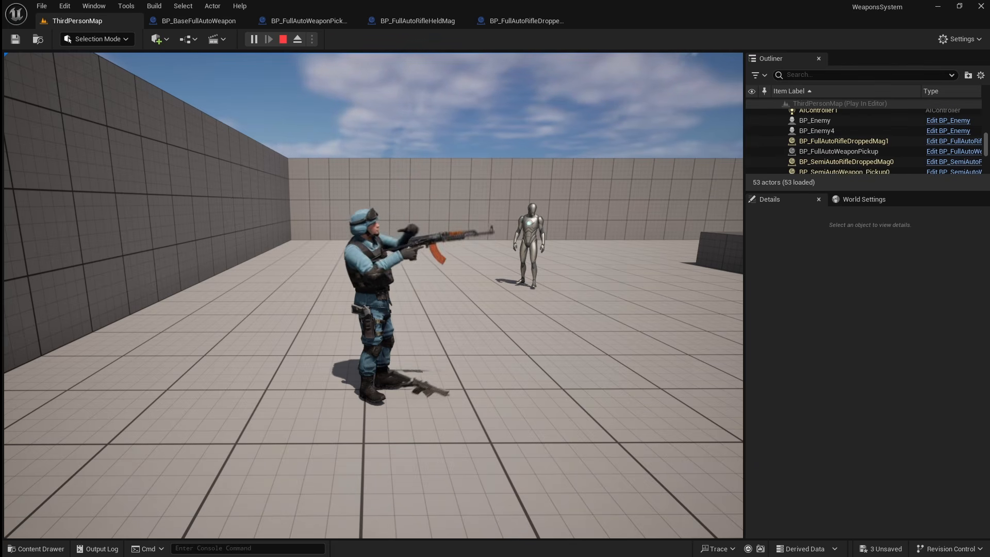
pyautogui.press('e')
pyautogui.press('r')
pyautogui.press('e')
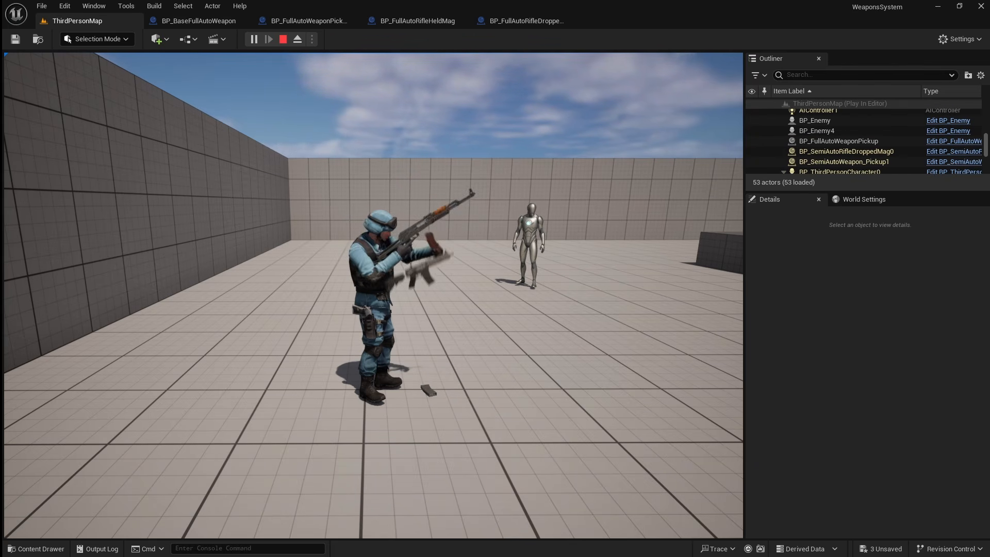
pyautogui.press('e')
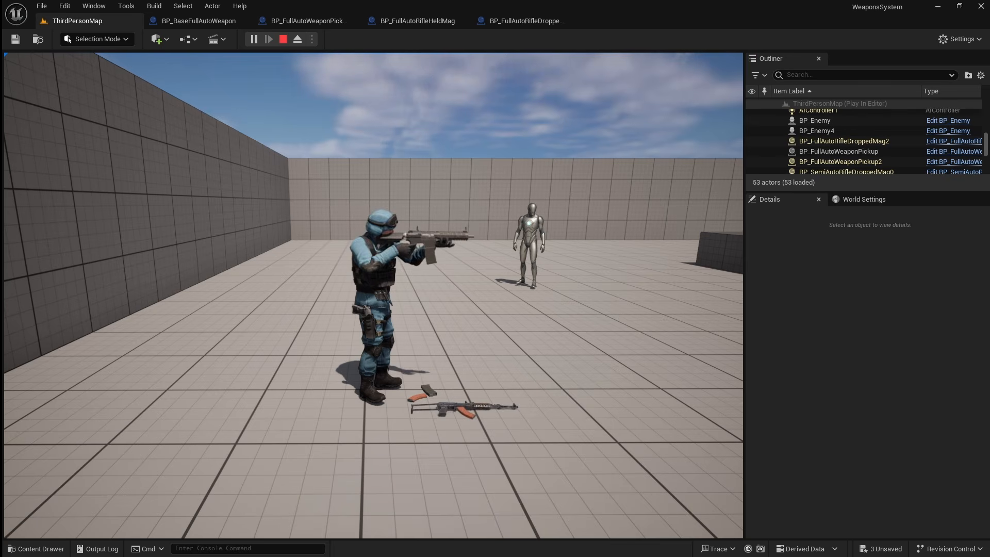
pyautogui.press('Escape')
# Step: Open the BP_ThirdPersonCharacter blueprint from the ThirdPerson Blueprints folder
pyautogui.click(36, 549)
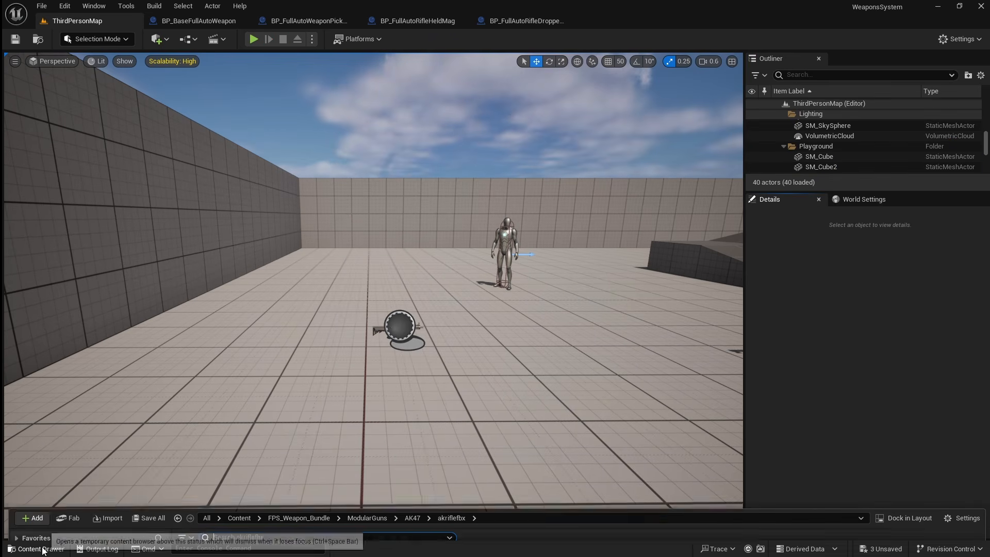
pyautogui.scroll(-2, 77, 454)
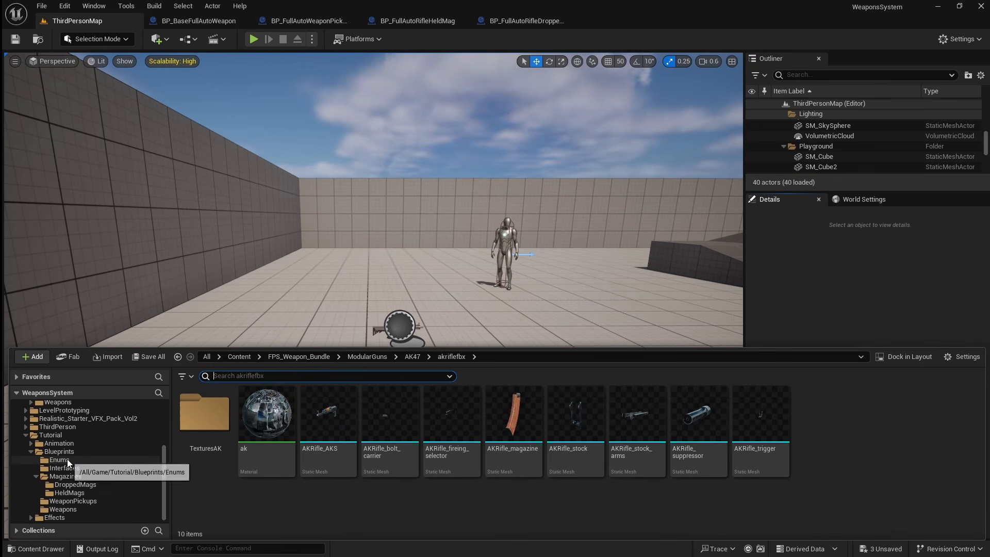
pyautogui.scroll(-1, 57, 443)
pyautogui.click(57, 427)
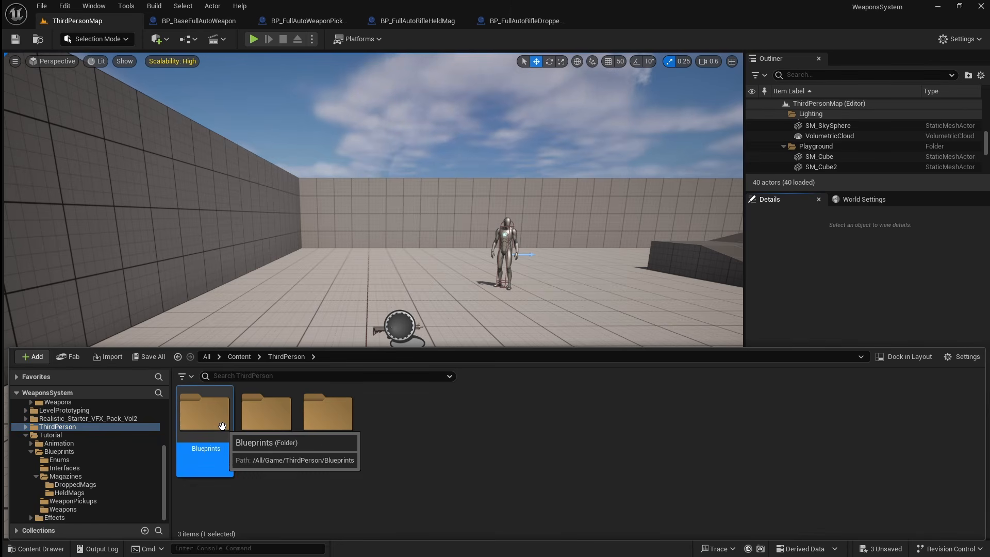
pyautogui.doubleClick(206, 429)
pyautogui.click(224, 420)
pyautogui.doubleClick(224, 420)
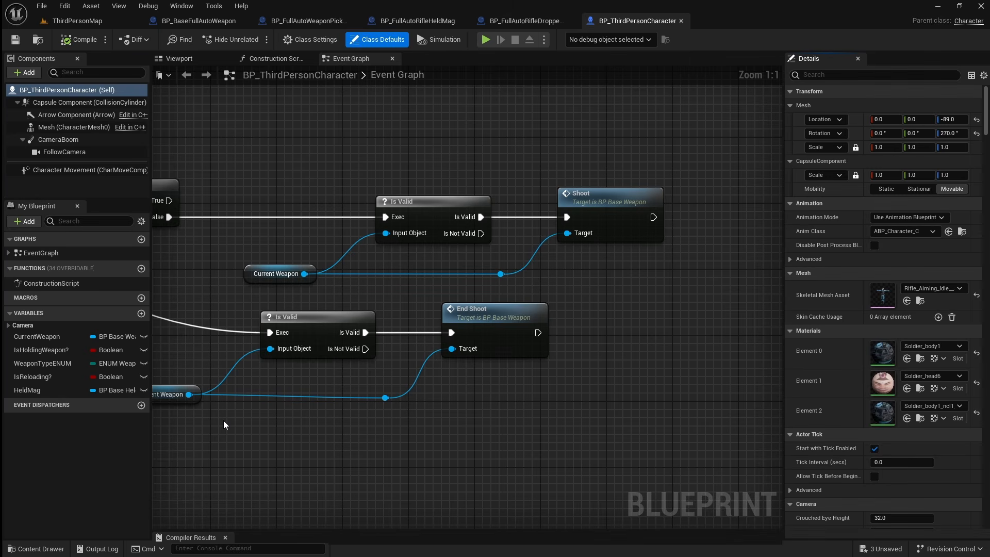
# Step: Add a custom event named StopReload in an empty area of the Event Graph below the IA_Reload logic
pyautogui.moveTo(412, 284); pyautogui.dragTo(621, 158, button='right')
pyautogui.scroll(1, 354, 388)
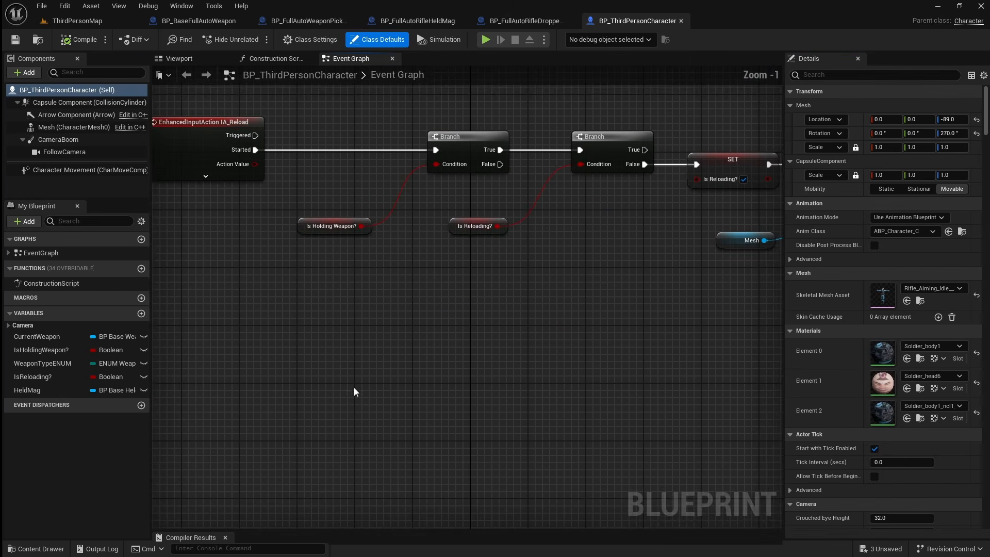
pyautogui.moveTo(354, 388); pyautogui.dragTo(653, 257, button='right')
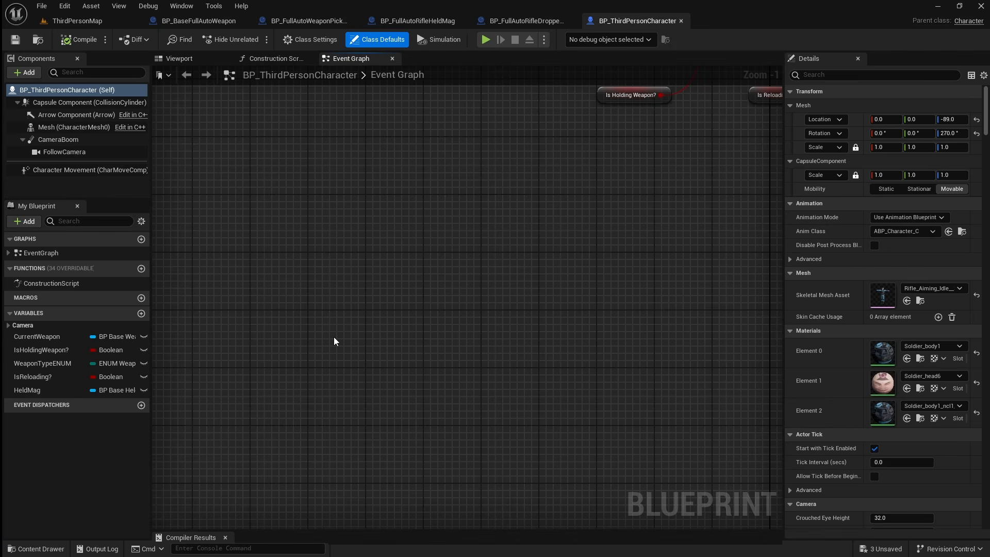
pyautogui.moveTo(334, 341); pyautogui.dragTo(385, 292, button='right')
pyautogui.rightClick(364, 311)
pyautogui.write('custom even')
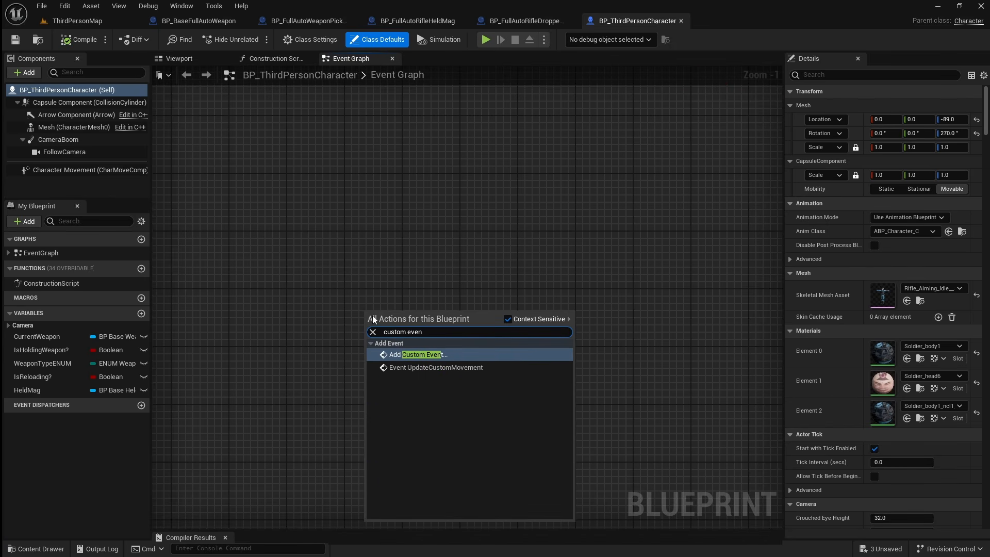
pyautogui.click(459, 356)
pyautogui.write('Stop')
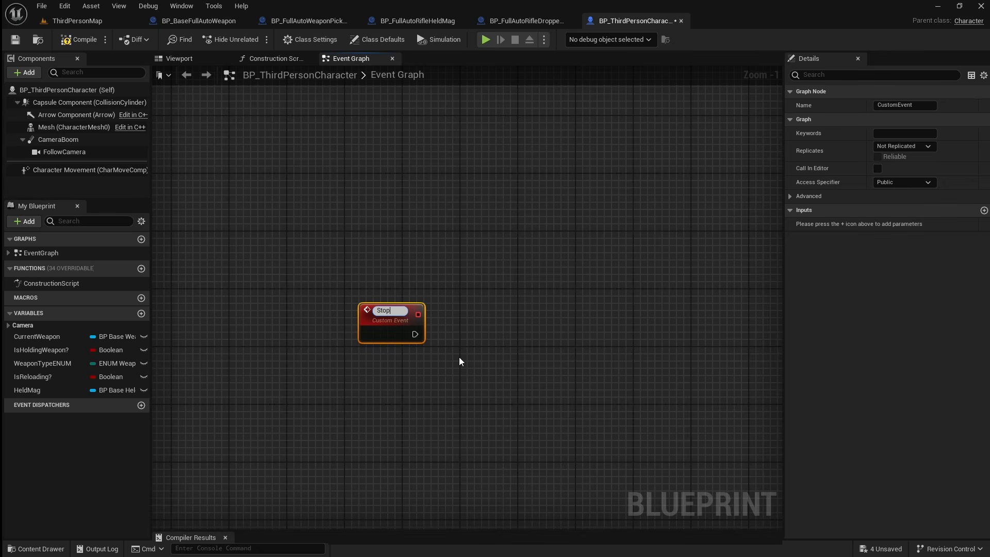
pyautogui.write('Reload')
pyautogui.press('Return')
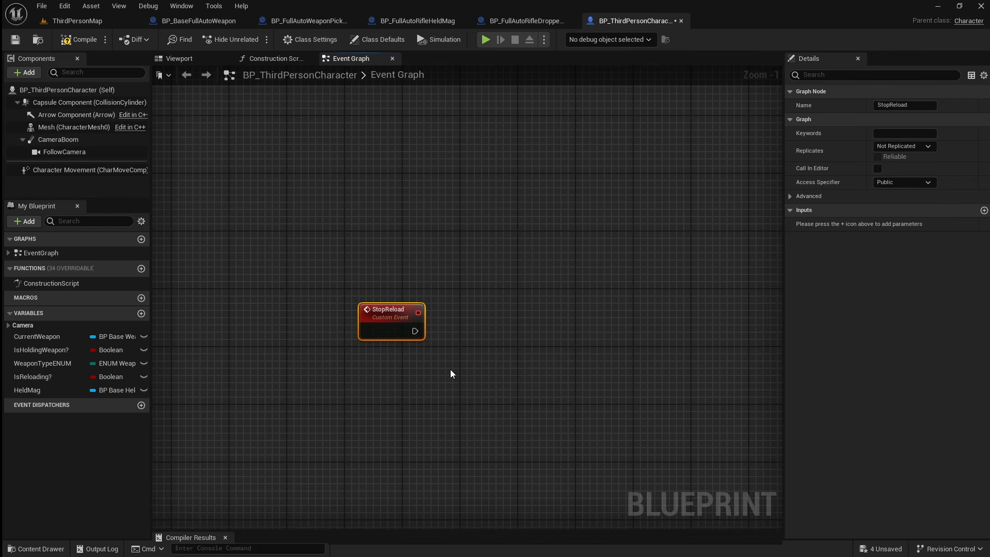
# Step: Add a Mesh component reference below the StopReload event and get its Anim Instance
pyautogui.moveTo(67, 127); pyautogui.dragTo(179, 442)
pyautogui.moveTo(322, 435); pyautogui.dragTo(466, 371, button='right')
pyautogui.moveTo(348, 385); pyautogui.dragTo(401, 417)
pyautogui.write('get anim')
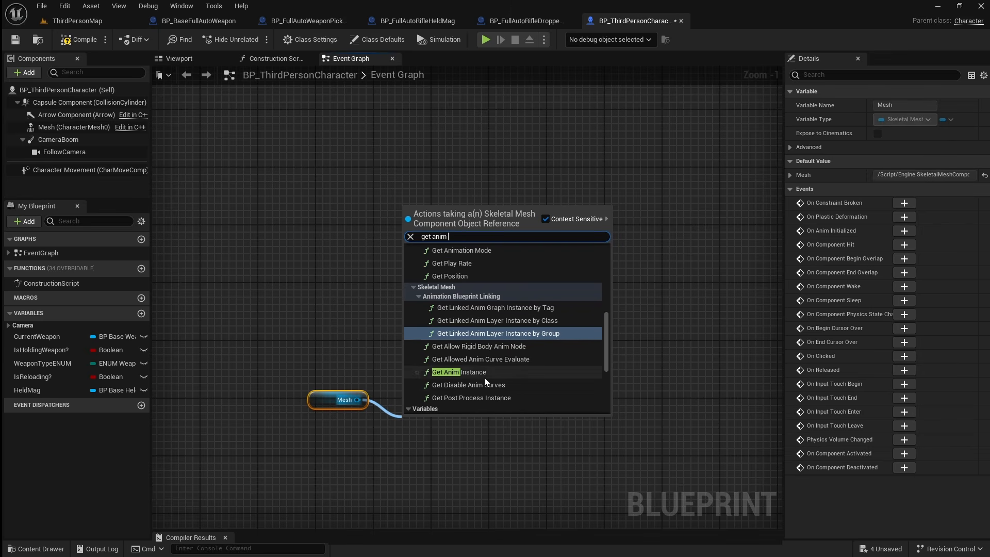
pyautogui.click(499, 375)
pyautogui.click(499, 372)
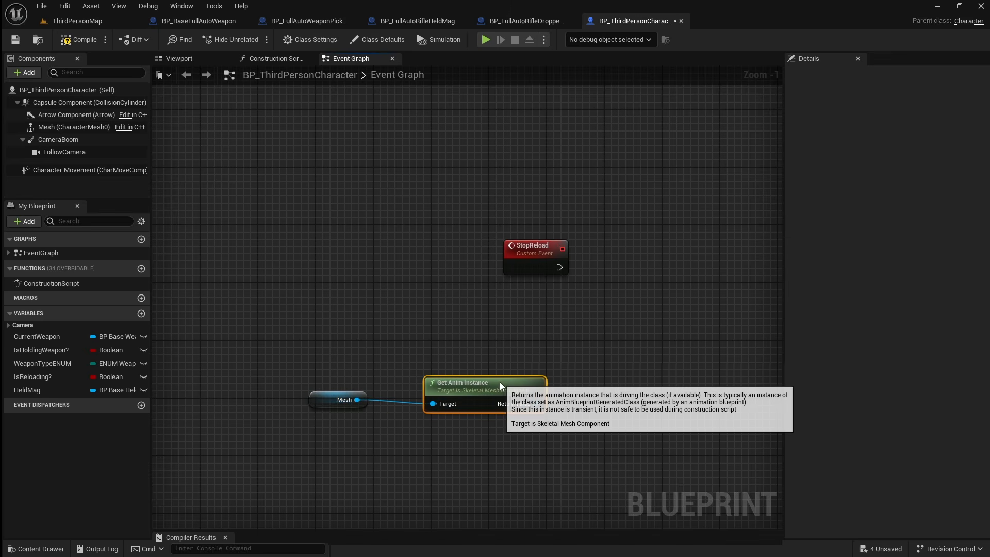
# Step: Add a Montage Is Playing check on the anim instance's return value and set its montage to AM_Reloading
pyautogui.moveTo(537, 404); pyautogui.dragTo(621, 388)
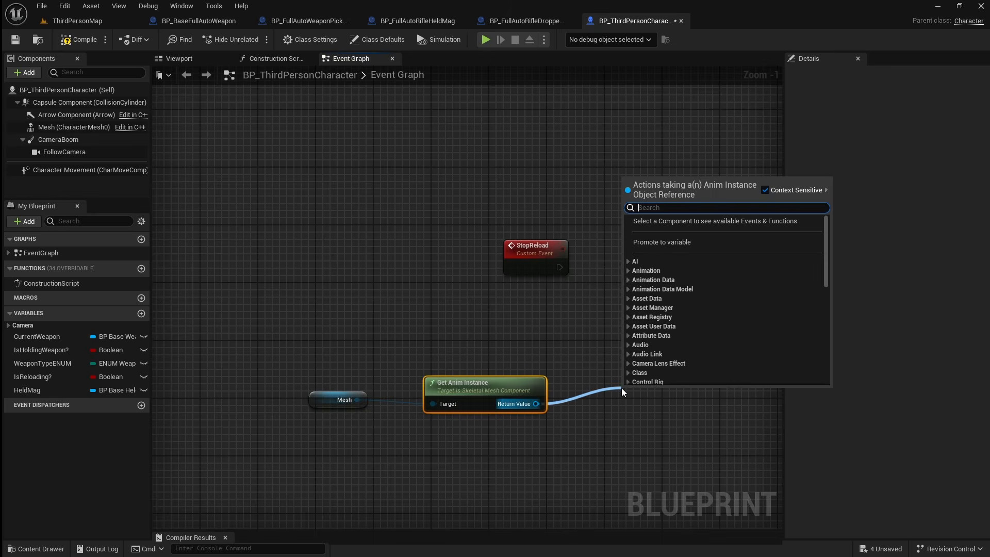
pyautogui.write('montage is play')
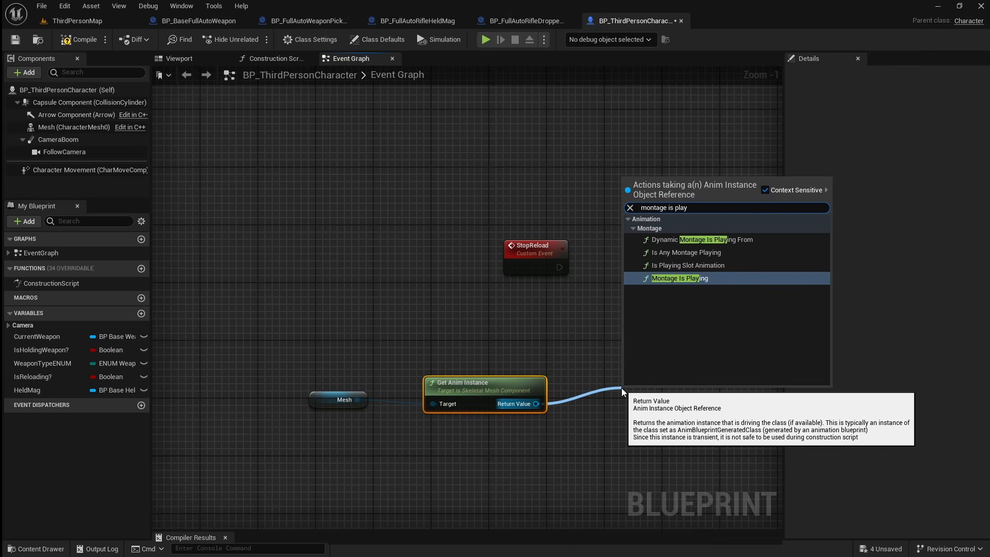
pyautogui.click(739, 280)
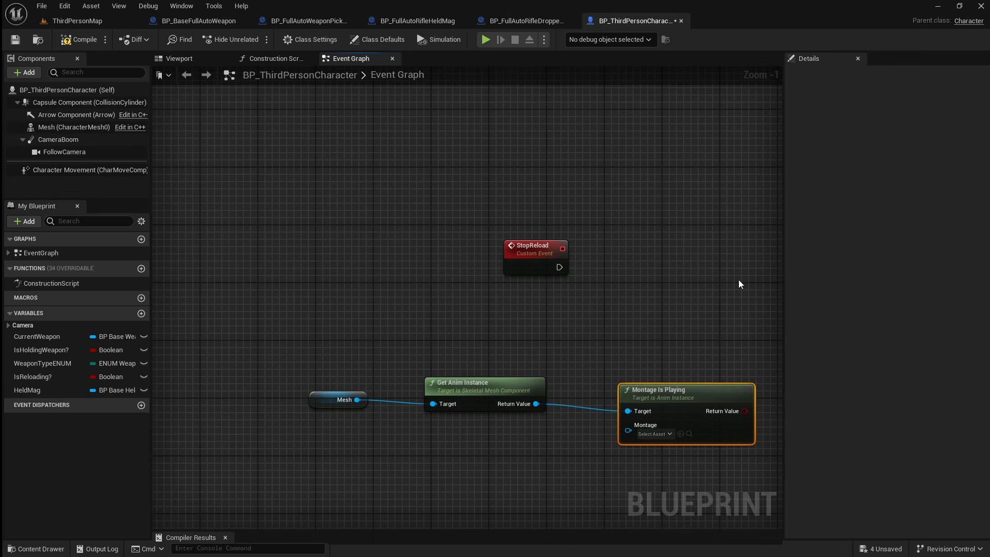
pyautogui.moveTo(679, 462); pyautogui.dragTo(502, 388, button='right')
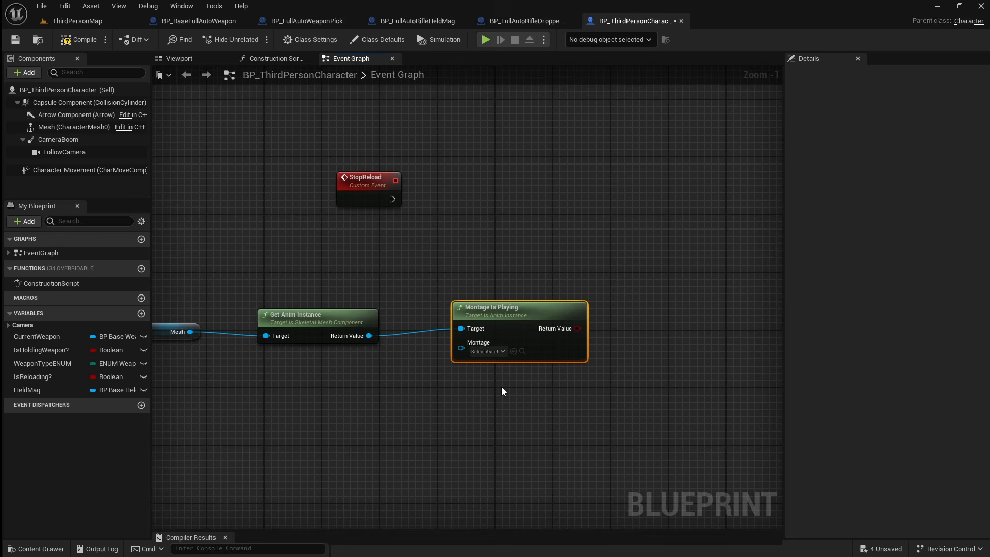
pyautogui.click(498, 351)
pyautogui.click(567, 437)
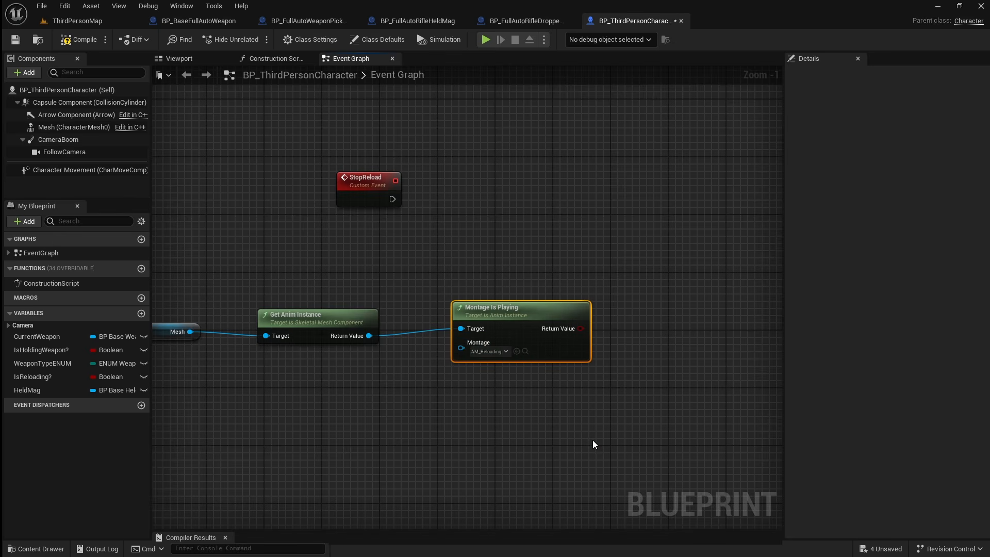
# Step: Add a Branch conditioned on the Montage Is Playing result and connect the StopReload event's execution to it
pyautogui.moveTo(580, 328); pyautogui.dragTo(683, 241)
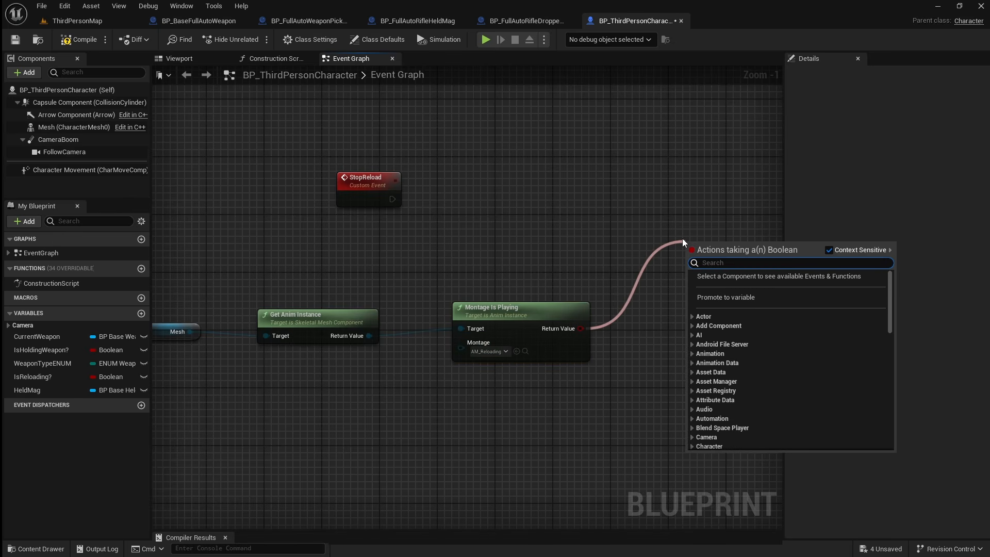
pyautogui.write('branch')
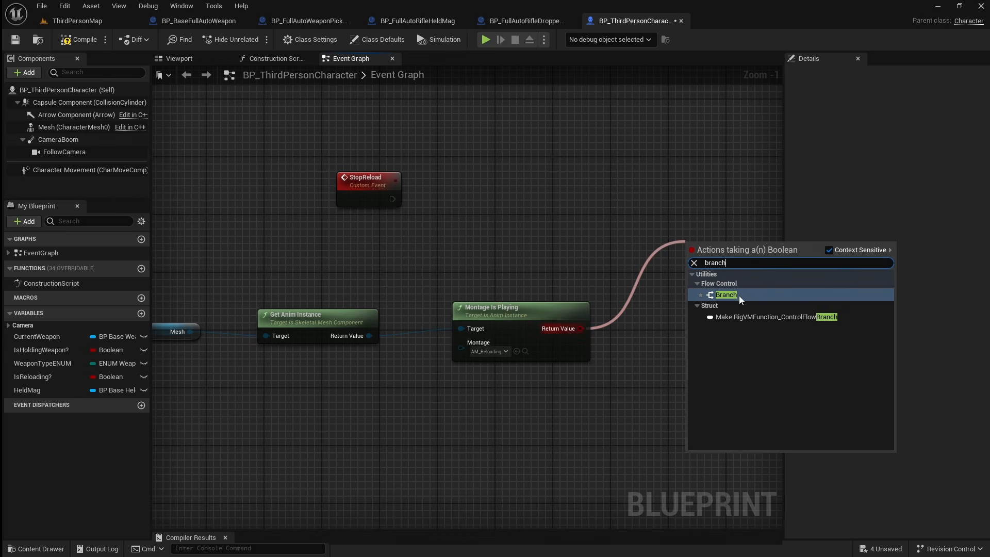
pyautogui.click(739, 296)
pyautogui.moveTo(723, 242); pyautogui.dragTo(675, 169)
pyautogui.moveTo(392, 198); pyautogui.dragTo(648, 184)
pyautogui.moveTo(678, 176); pyautogui.dragTo(700, 191)
pyautogui.click(661, 153)
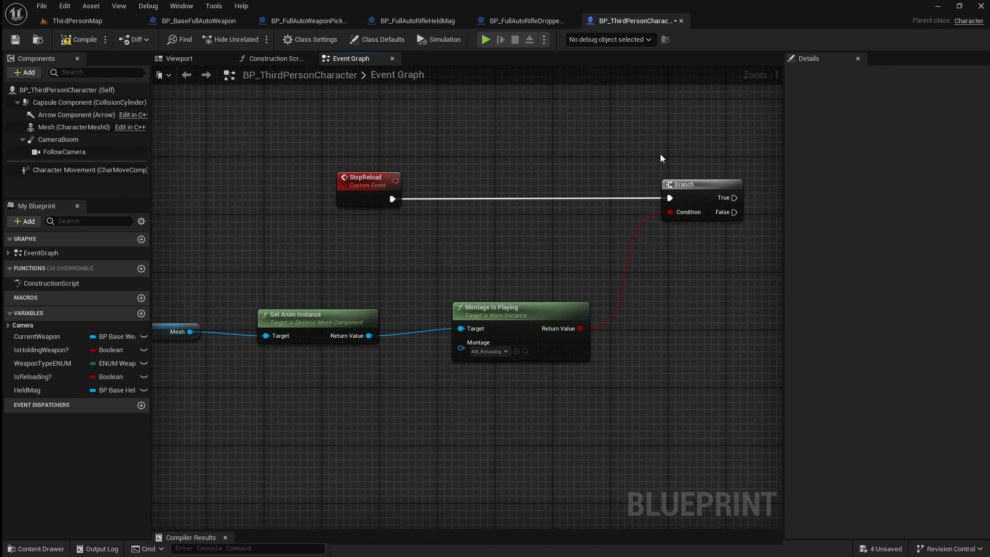
# Step: Straighten the Mesh and Get Anim Instance nodes and move them lower than the Montage Is Playing node
pyautogui.moveTo(458, 404); pyautogui.dragTo(541, 364, button='right')
pyautogui.moveTo(447, 367); pyautogui.dragTo(268, 276)
pyautogui.press('q')
pyautogui.moveTo(376, 282); pyautogui.dragTo(377, 348)
pyautogui.click(575, 361)
# Step: Add a Montage Stop node targeting the anim instance and run it from the Branch's True output
pyautogui.moveTo(707, 391); pyautogui.dragTo(533, 382, button='right')
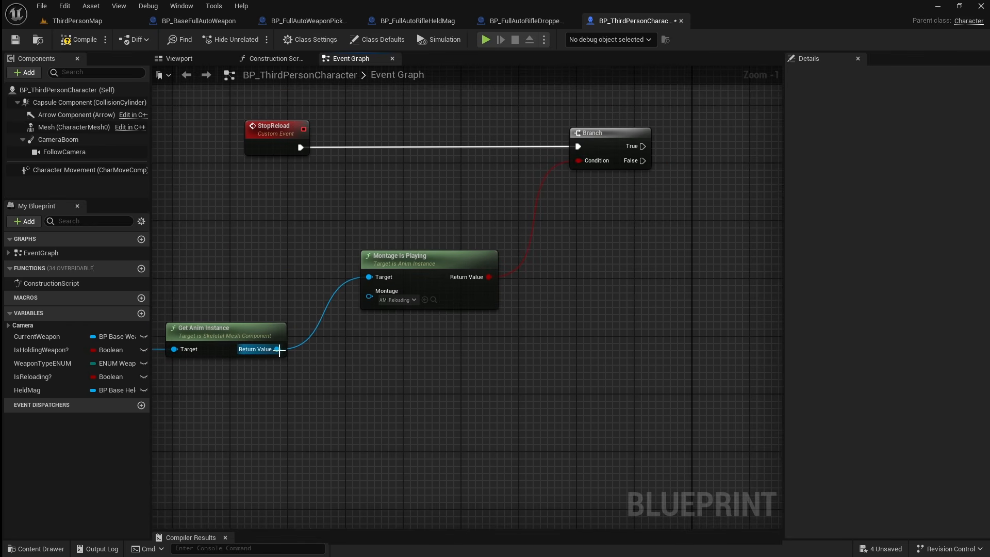
pyautogui.moveTo(279, 350); pyautogui.dragTo(525, 364)
pyautogui.write('montage ')
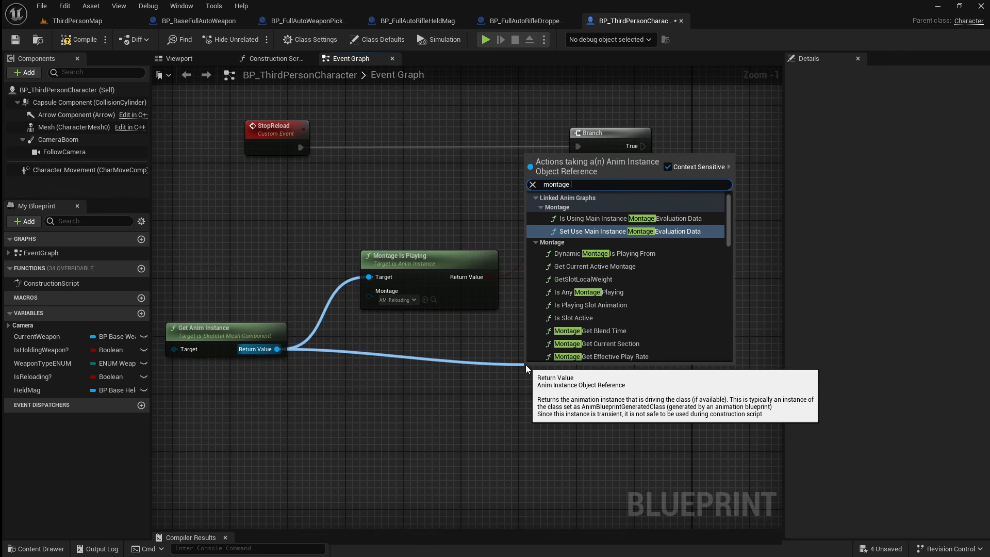
pyautogui.write('stop')
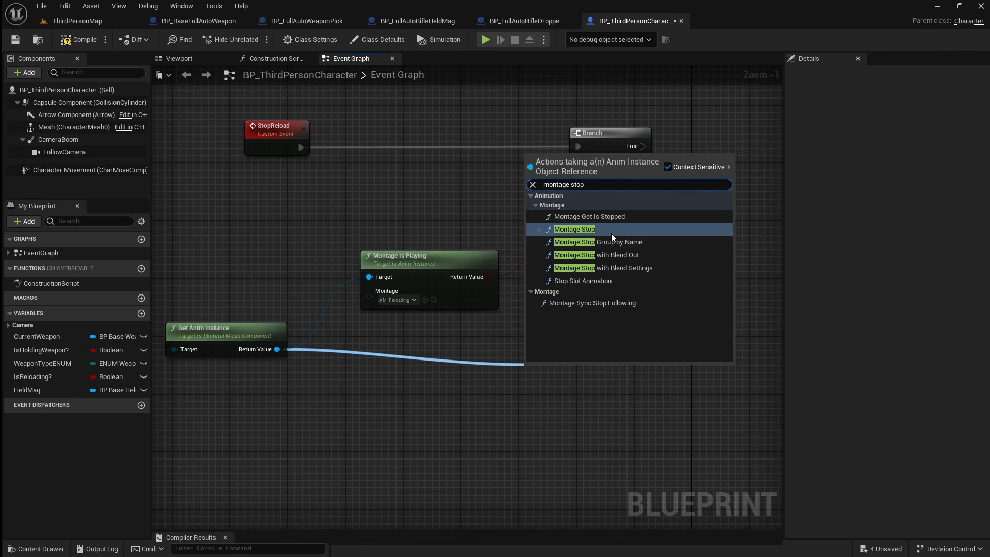
pyautogui.click(611, 233)
pyautogui.moveTo(582, 367); pyautogui.dragTo(761, 131)
pyautogui.moveTo(670, 235); pyautogui.dragTo(484, 251, button='right')
pyautogui.moveTo(458, 161); pyautogui.dragTo(589, 149)
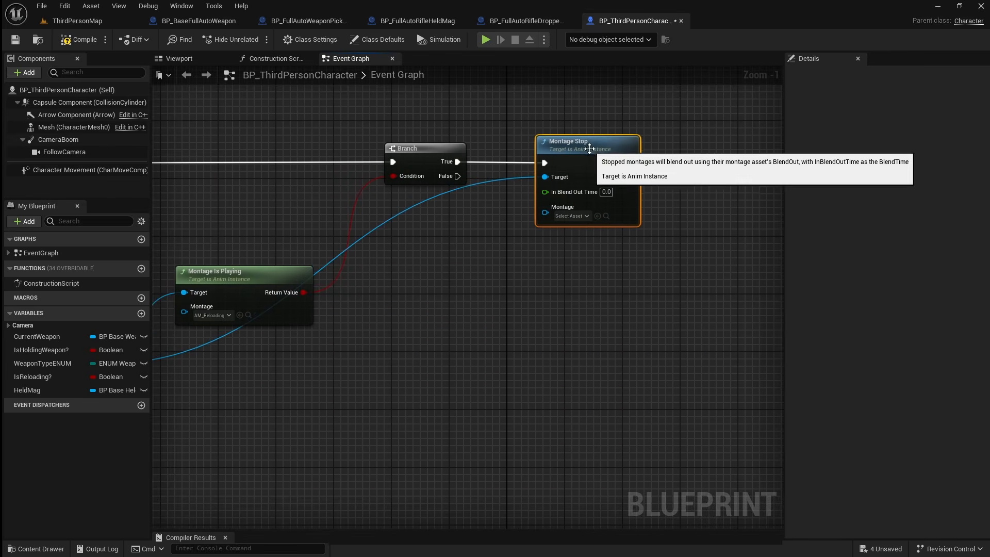
# Step: Route Montage Stop's target wire beneath the Montage Is Playing node with a reroute point, and set its montage to AM_Reloading
pyautogui.doubleClick(500, 178)
pyautogui.moveTo(502, 178); pyautogui.dragTo(385, 364)
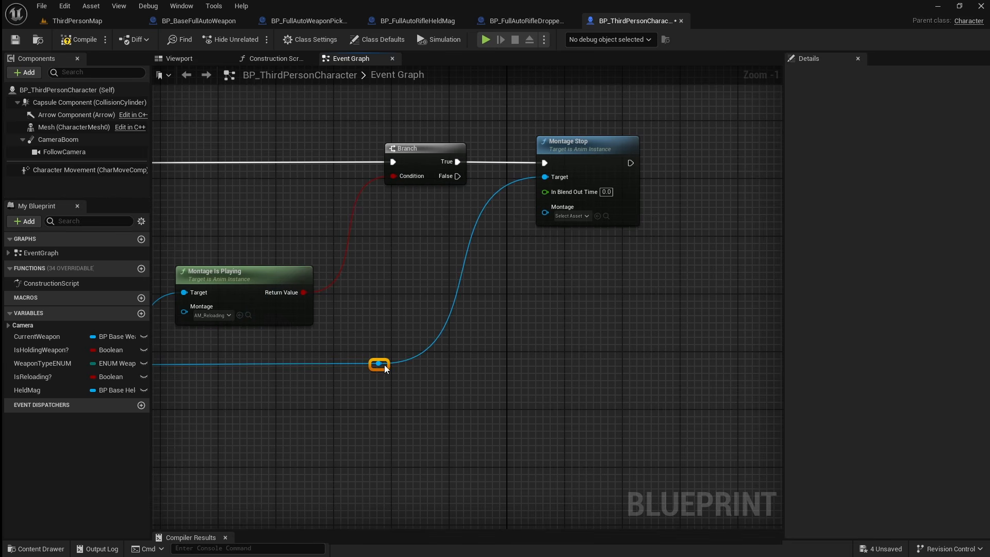
pyautogui.moveTo(381, 385); pyautogui.dragTo(255, 439, button='right')
pyautogui.click(456, 252)
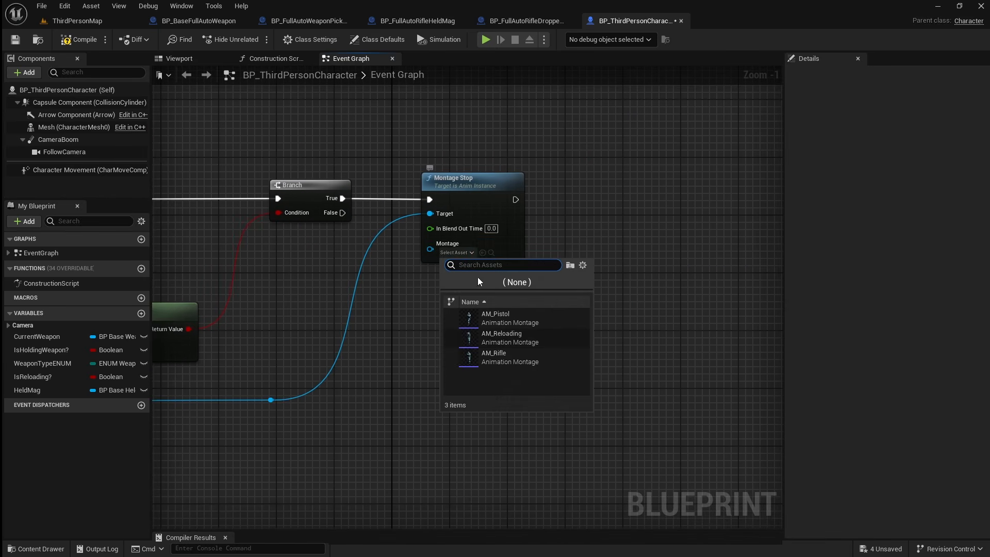
pyautogui.click(525, 337)
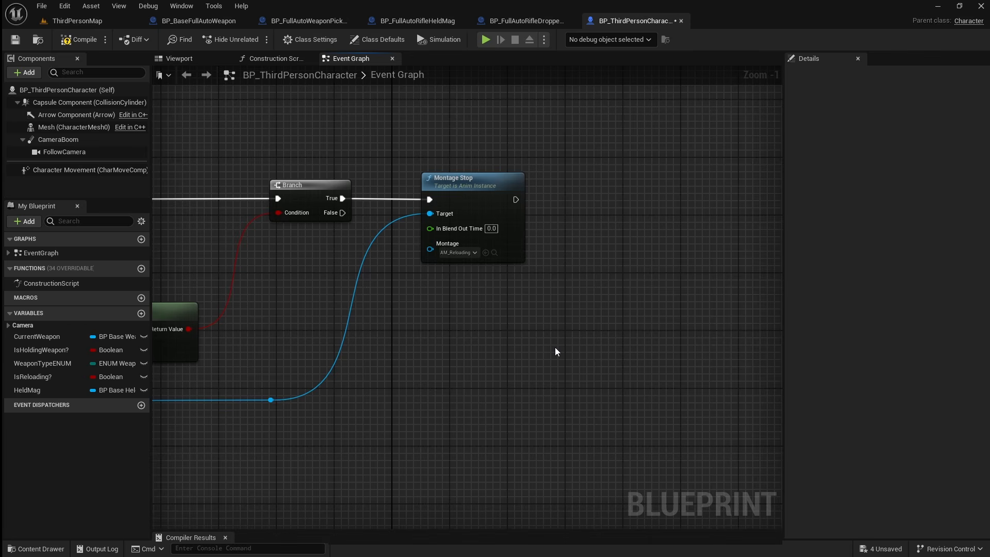
# Step: Add a Set IsReloading? node with the value unchecked and run it after Montage Stop
pyautogui.moveTo(60, 380); pyautogui.dragTo(601, 200)
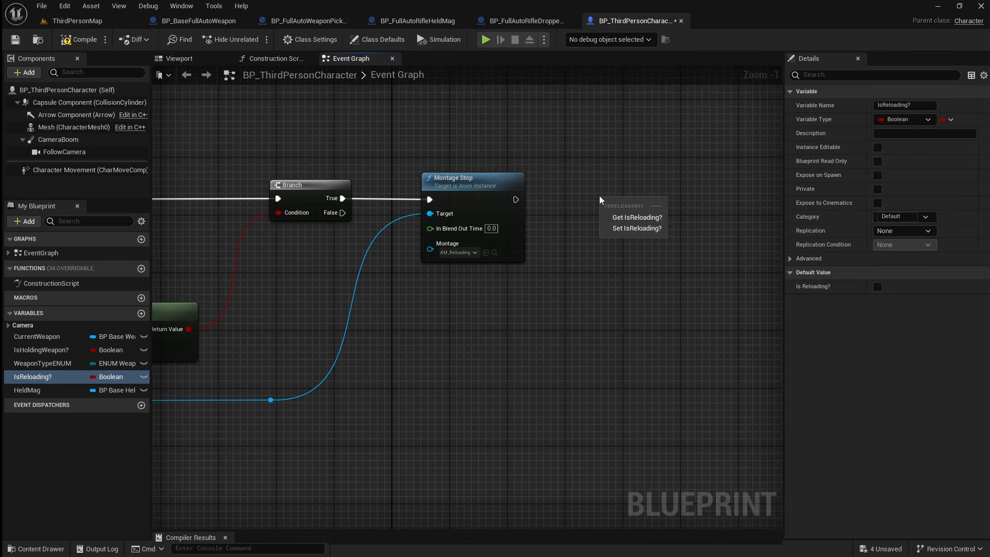
pyautogui.click(624, 229)
pyautogui.moveTo(516, 200); pyautogui.dragTo(635, 204)
pyautogui.click(694, 288)
# Step: Add a HeldMag getter with an Is Valid execution check on it and run the check after Set IsReloading?
pyautogui.moveTo(697, 289); pyautogui.dragTo(477, 334, button='right')
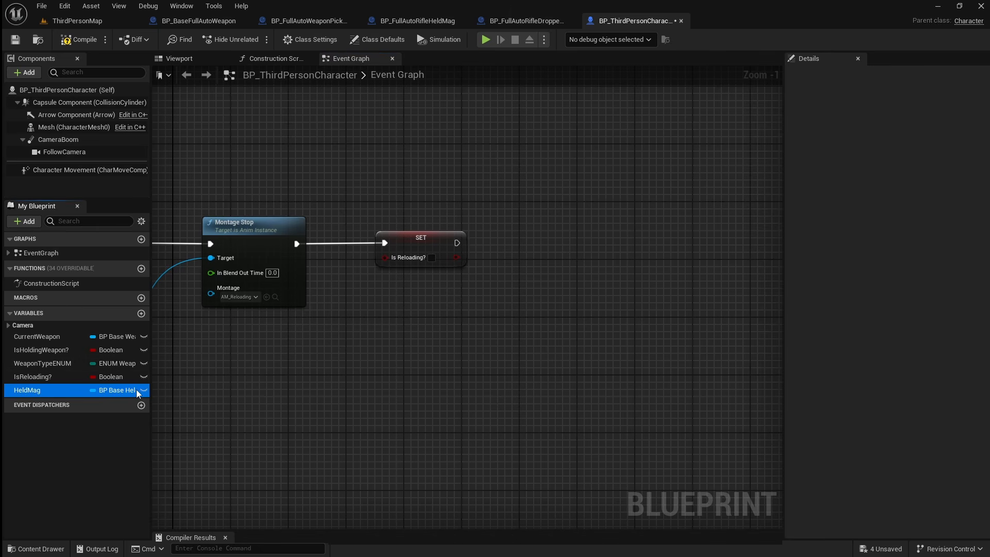
pyautogui.moveTo(137, 391); pyautogui.dragTo(516, 299)
pyautogui.moveTo(457, 313); pyautogui.dragTo(568, 275)
pyautogui.click(490, 325)
pyautogui.write('is valid')
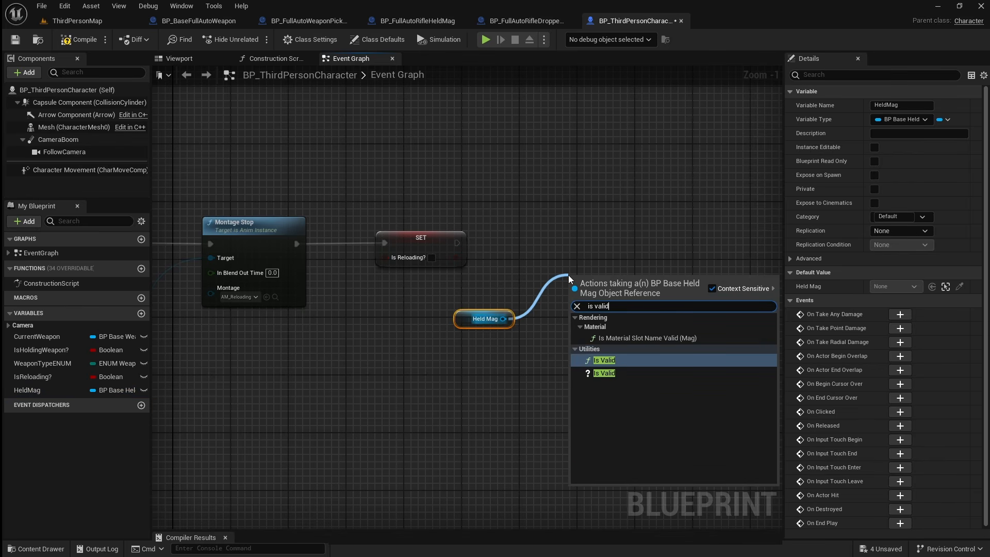
pyautogui.click(619, 372)
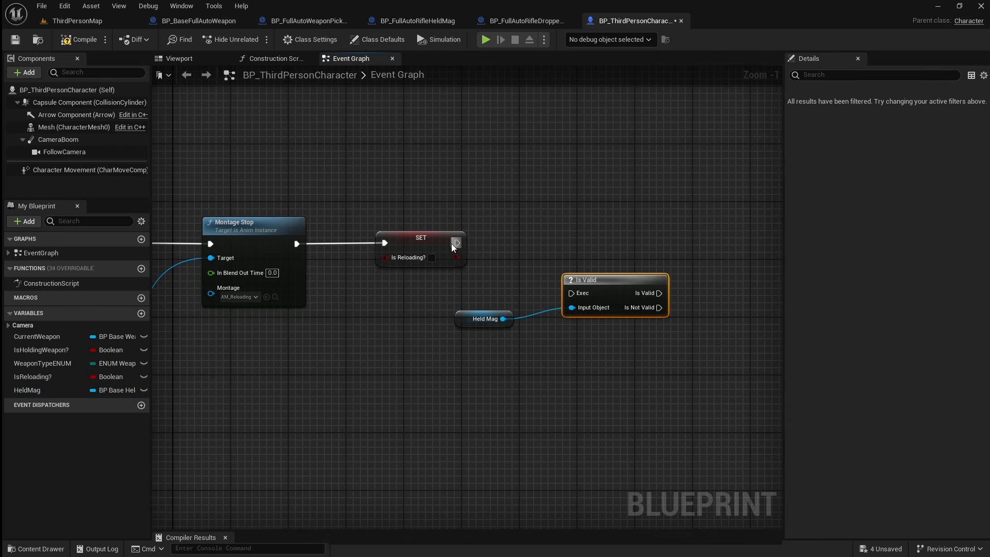
pyautogui.moveTo(457, 243); pyautogui.dragTo(609, 239)
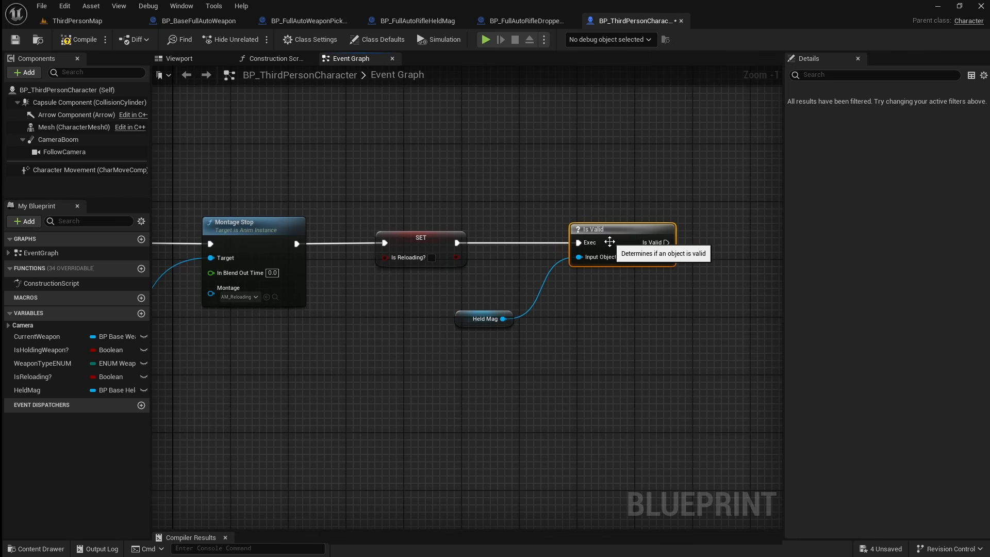
pyautogui.click(671, 356)
# Step: Add a Destroy Actor node targeting Held Mag and run it from the check's Is Valid output
pyautogui.moveTo(581, 338); pyautogui.dragTo(387, 315, button='right')
pyautogui.moveTo(308, 296); pyautogui.dragTo(515, 301)
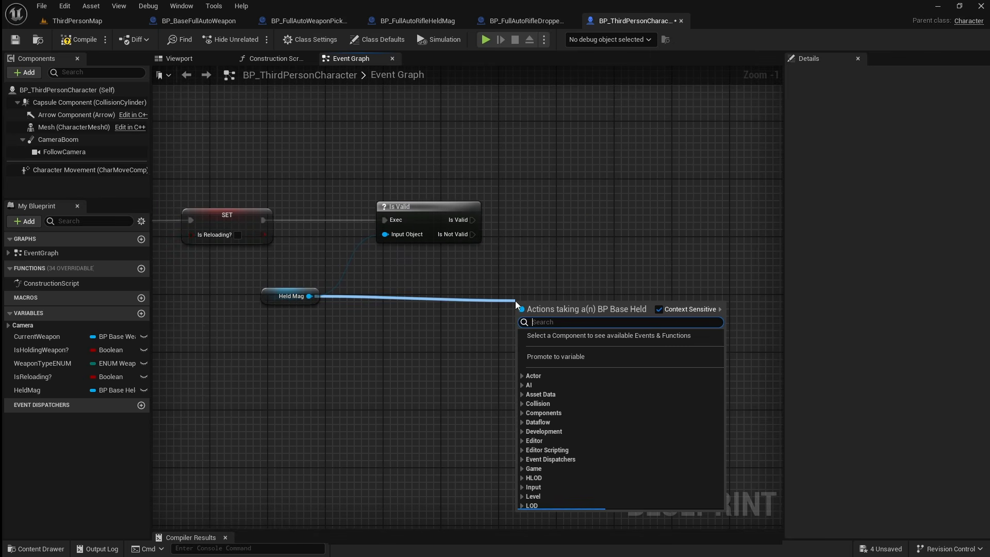
pyautogui.write('destroy')
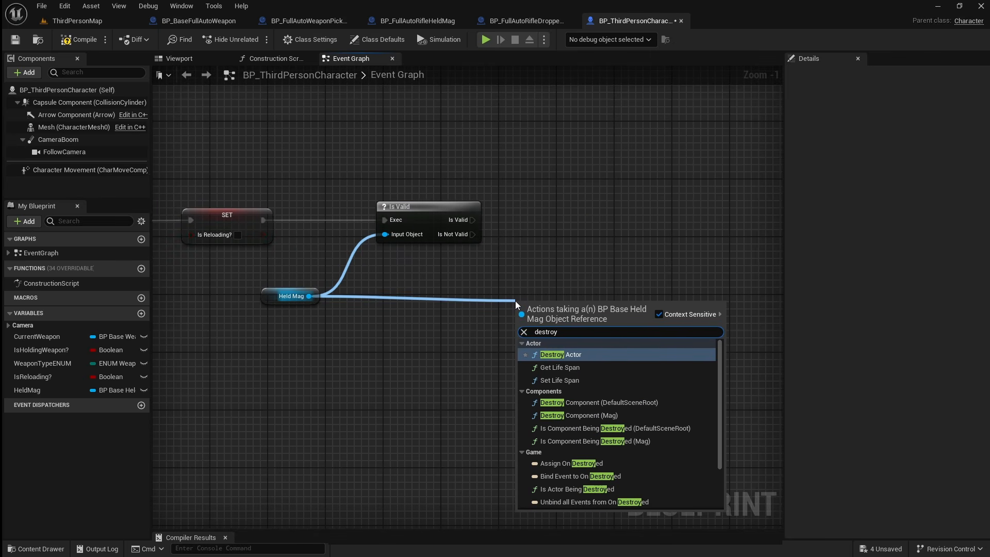
pyautogui.click(596, 358)
pyautogui.moveTo(562, 304); pyautogui.dragTo(591, 210)
pyautogui.moveTo(473, 220); pyautogui.dragTo(489, 300)
# Step: Add a reroute point on the wire from Held Mag to Destroy Actor and straighten it with the Held Mag node
pyautogui.doubleClick(527, 237)
pyautogui.moveTo(499, 349); pyautogui.dragTo(303, 290)
pyautogui.press('q')
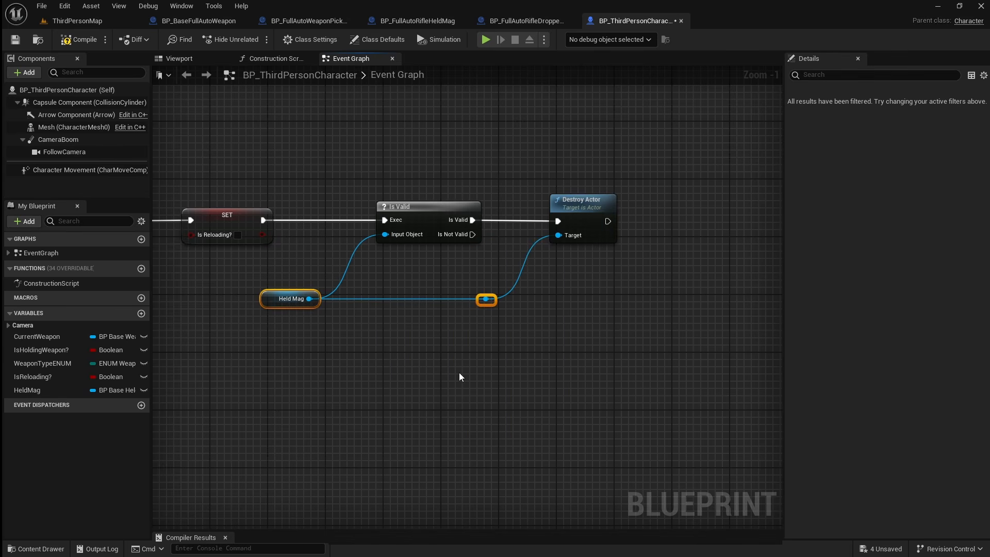
pyautogui.click(459, 372)
# Step: Move the SpawnWeapon event farther to the left of its Is Valid node to make room for another node
pyautogui.scroll(-2, 311, 156)
pyautogui.moveTo(304, 124); pyautogui.dragTo(464, 289, button='right')
pyautogui.moveTo(248, 87); pyautogui.dragTo(396, 400, button='right')
pyautogui.moveTo(390, 348); pyautogui.dragTo(278, 519, button='right')
pyautogui.moveTo(361, 329); pyautogui.dragTo(324, 222, button='right')
pyautogui.scroll(2, 300, 308)
pyautogui.scroll(1, 301, 307)
pyautogui.moveTo(302, 309); pyautogui.dragTo(532, 252, button='right')
pyautogui.moveTo(464, 230); pyautogui.dragTo(349, 228)
pyautogui.click(584, 268)
# Step: Insert a Stop Reload call between the SpawnWeapon event and its Is Valid node, and compile and save the blueprint
pyautogui.moveTo(584, 267); pyautogui.dragTo(504, 279, button='right')
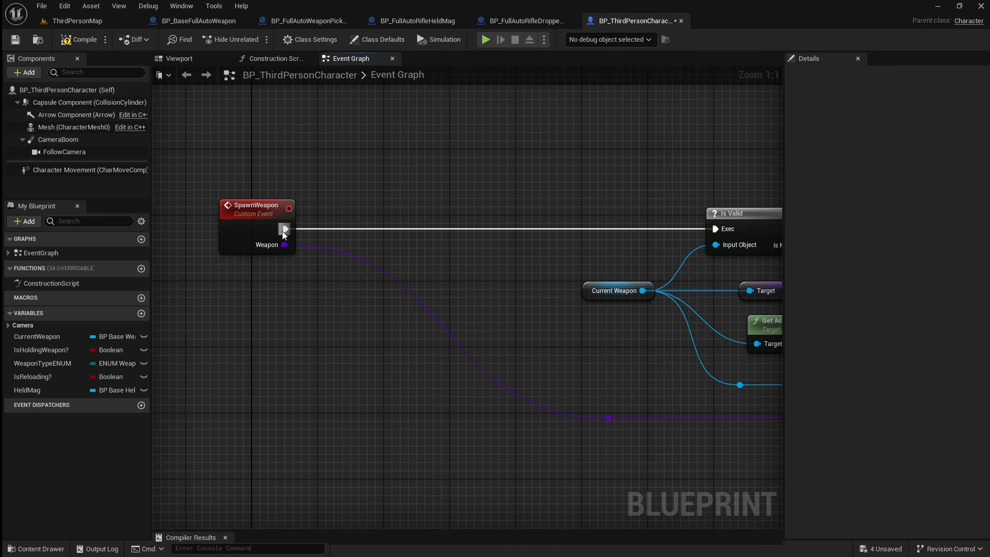
pyautogui.moveTo(283, 234); pyautogui.dragTo(475, 236)
pyautogui.write('stop')
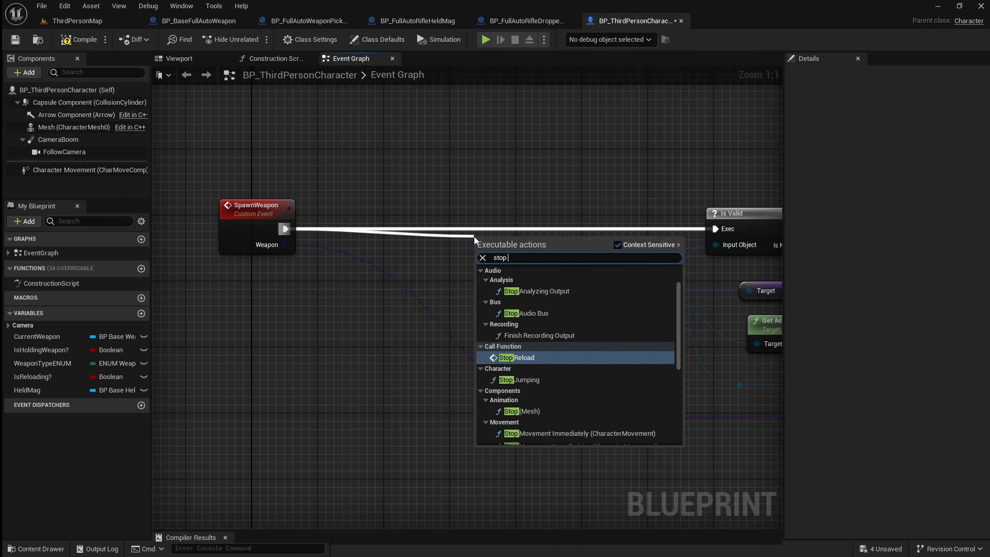
pyautogui.write('re')
pyautogui.click(553, 308)
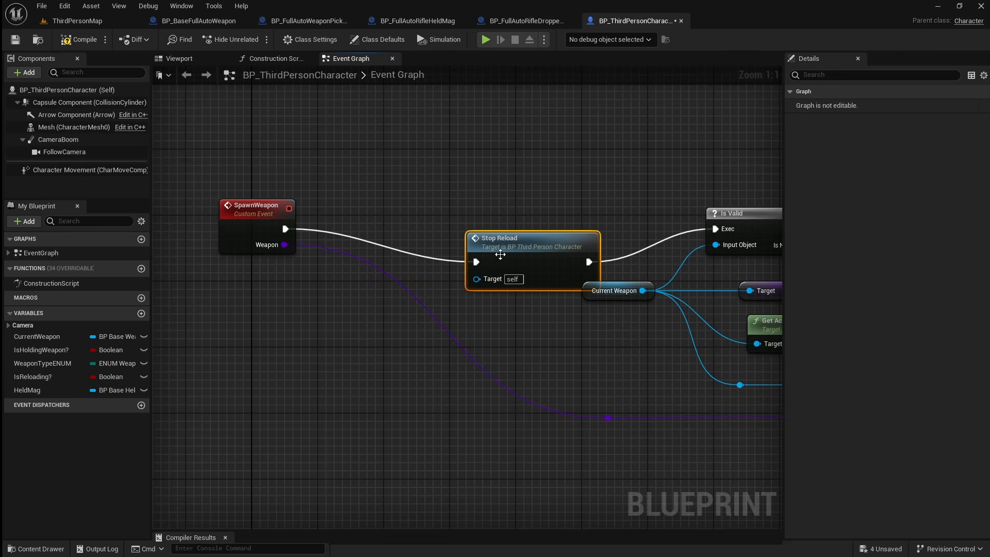
pyautogui.moveTo(500, 254); pyautogui.dragTo(451, 221)
pyautogui.click(570, 168)
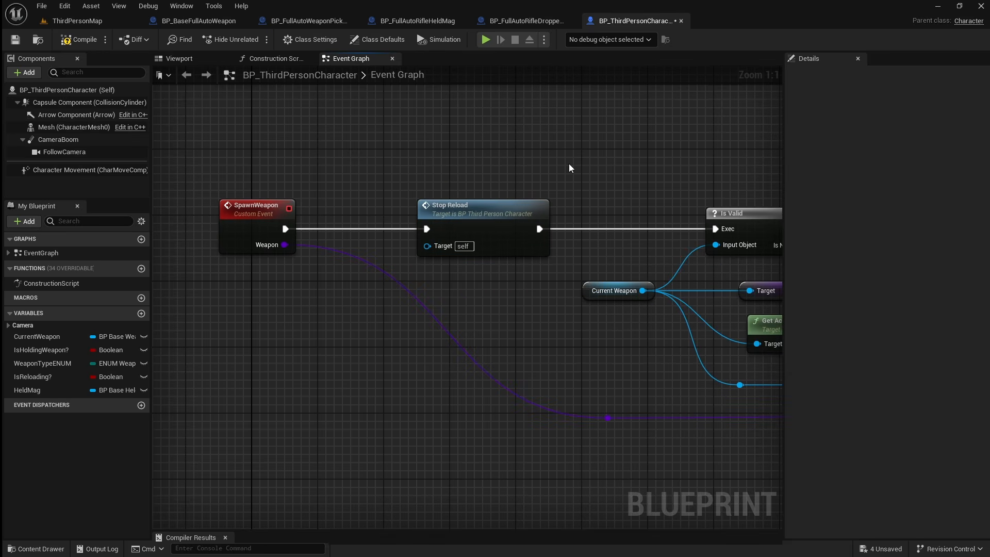
pyautogui.click(74, 40)
pyautogui.click(16, 40)
# Step: Play-test ThirdPersonMap, swapping between the two rifles in the middle of reloads to check that the reload is interrupted
pyautogui.click(112, 22)
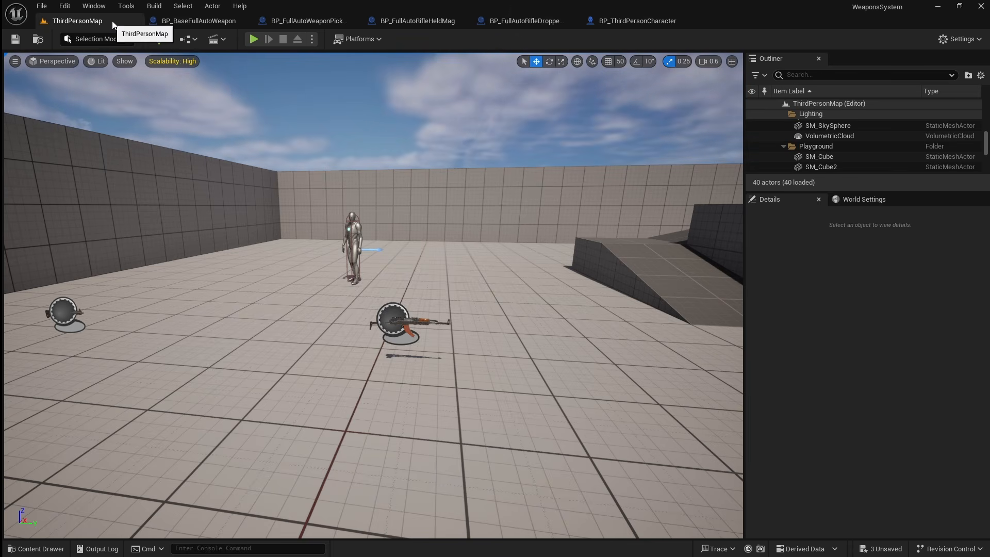
pyautogui.click(254, 40)
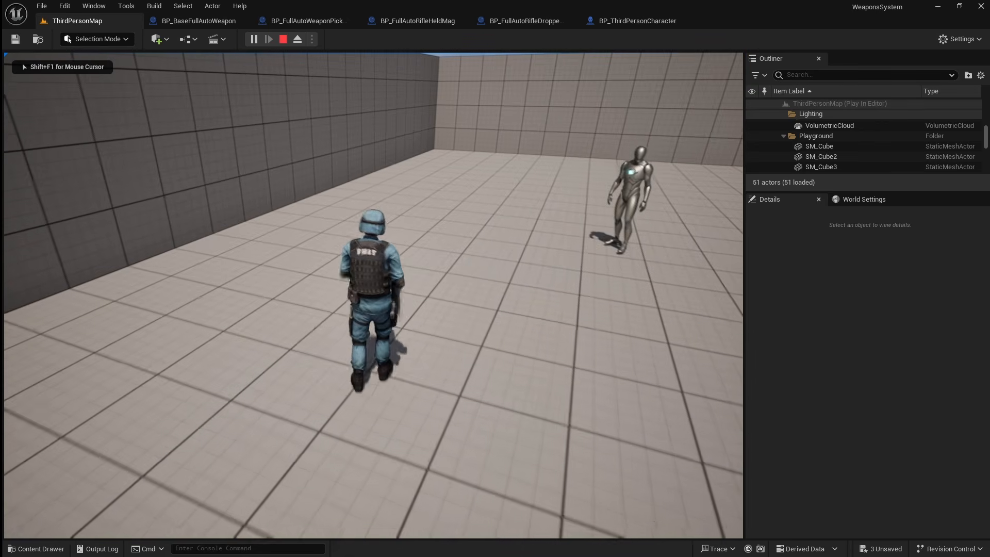
pyautogui.press('d')
pyautogui.press('r')
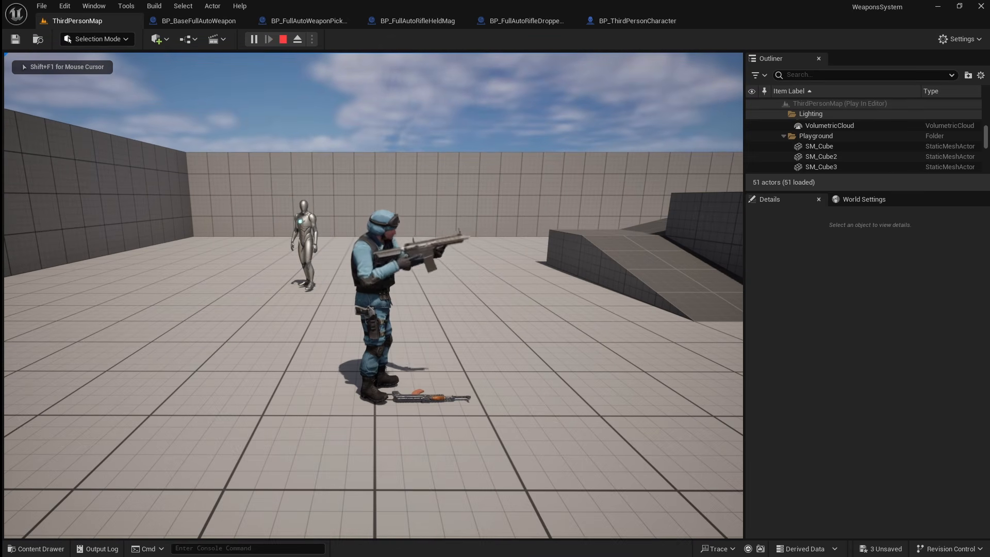
pyautogui.press('e')
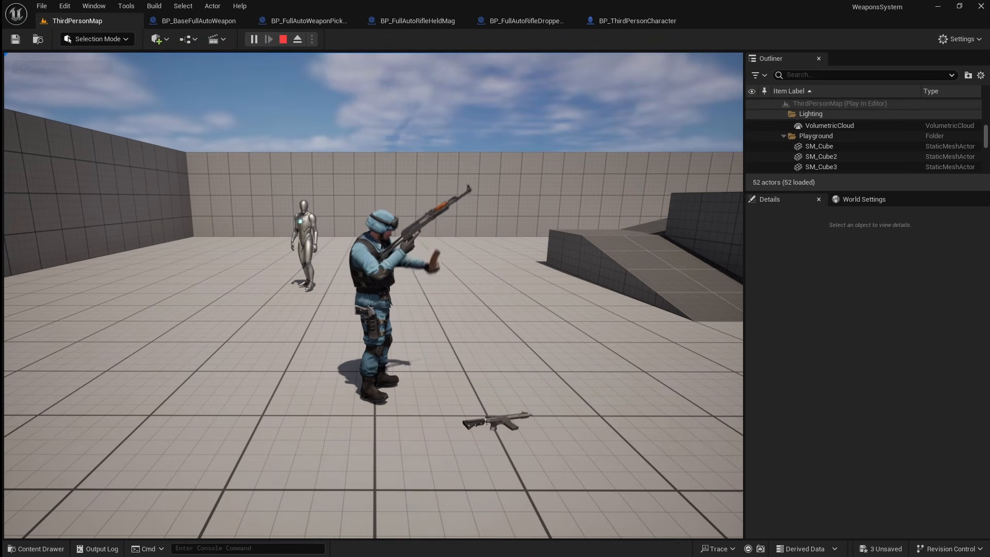
pyautogui.press('e')
pyautogui.press('r')
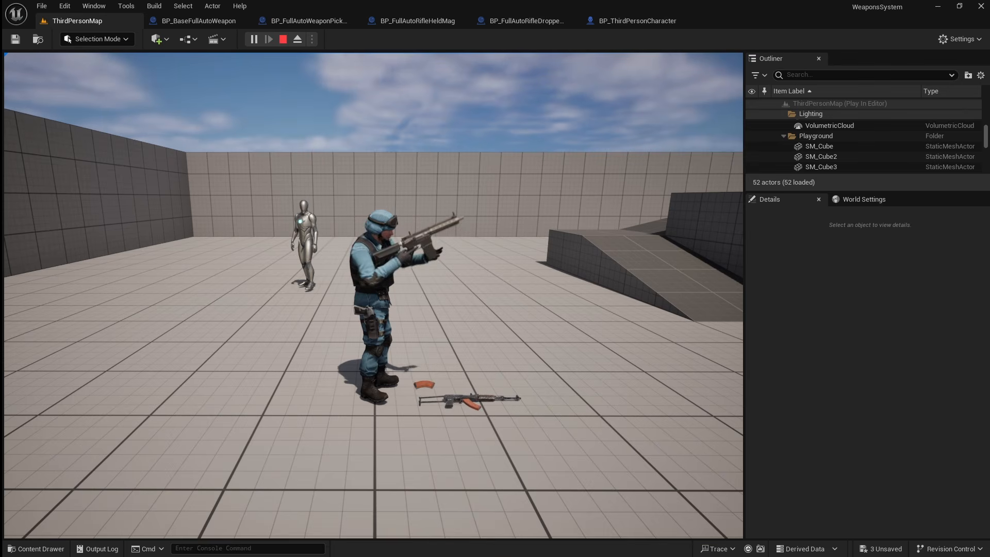
pyautogui.press('e')
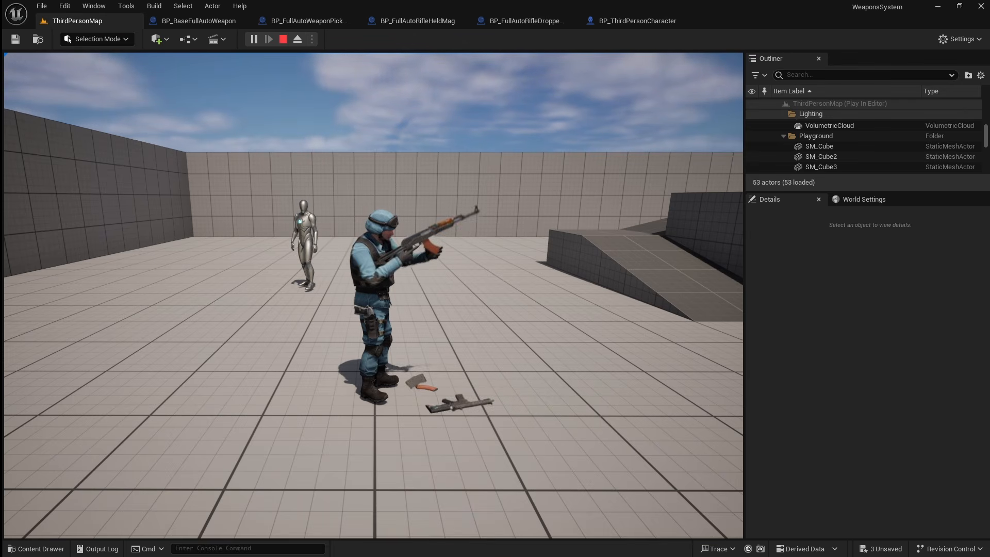
# Step: Swap between the two rifles again in the running game and end the play session
pyautogui.press('e')
pyautogui.press('e')
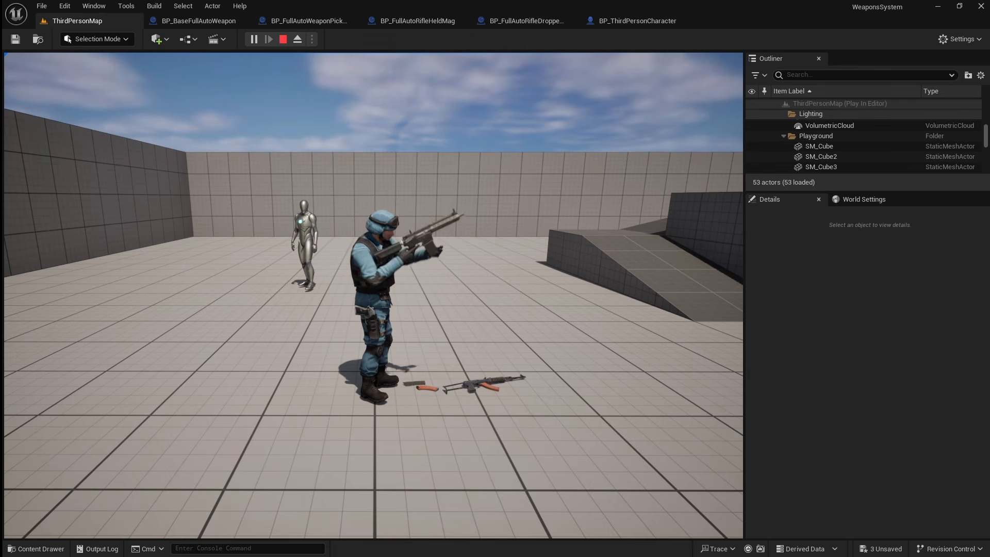
pyautogui.press('Escape')
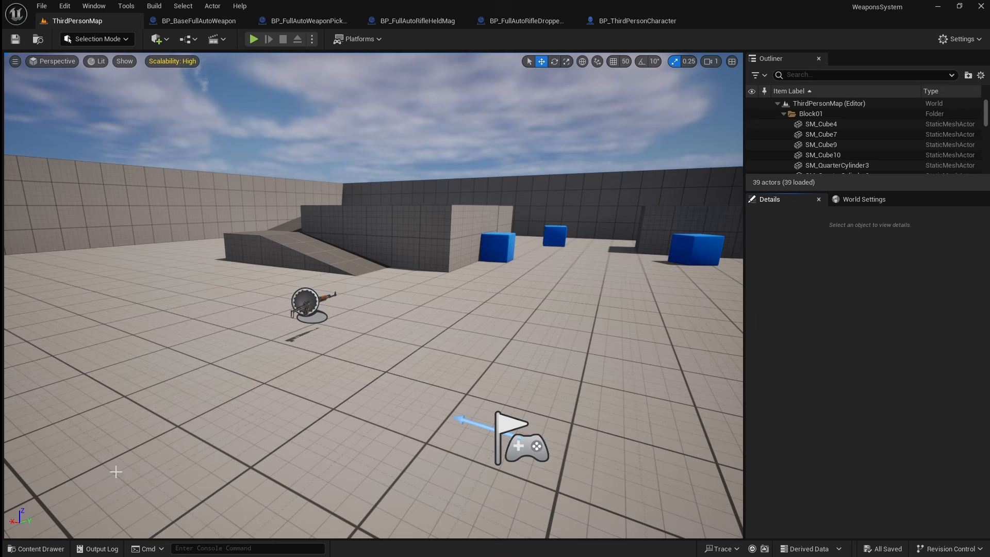
# Step: Open the BP_BaseWeapon blueprint from the Tutorial/Blueprints/Weapons folder
pyautogui.click(36, 549)
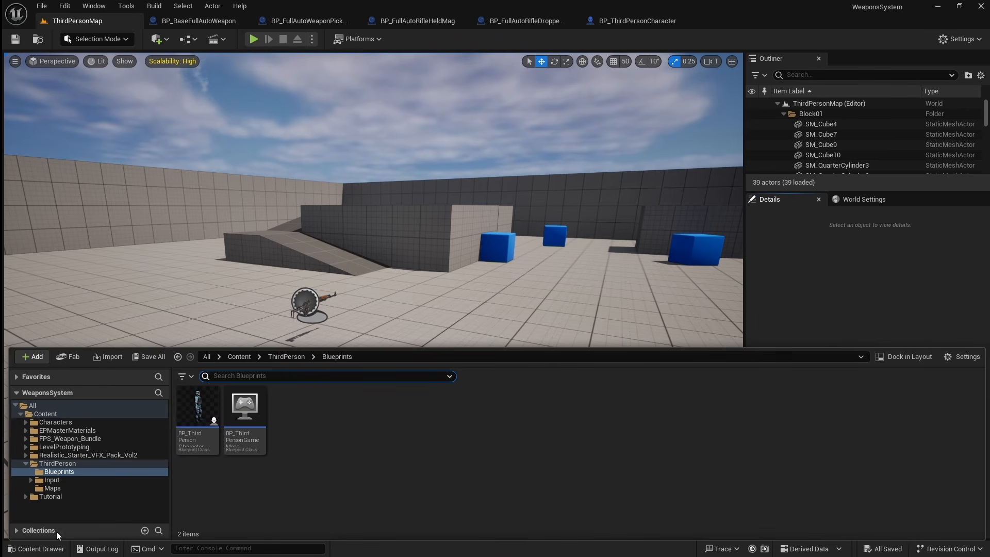
pyautogui.click(66, 497)
pyautogui.doubleClick(264, 420)
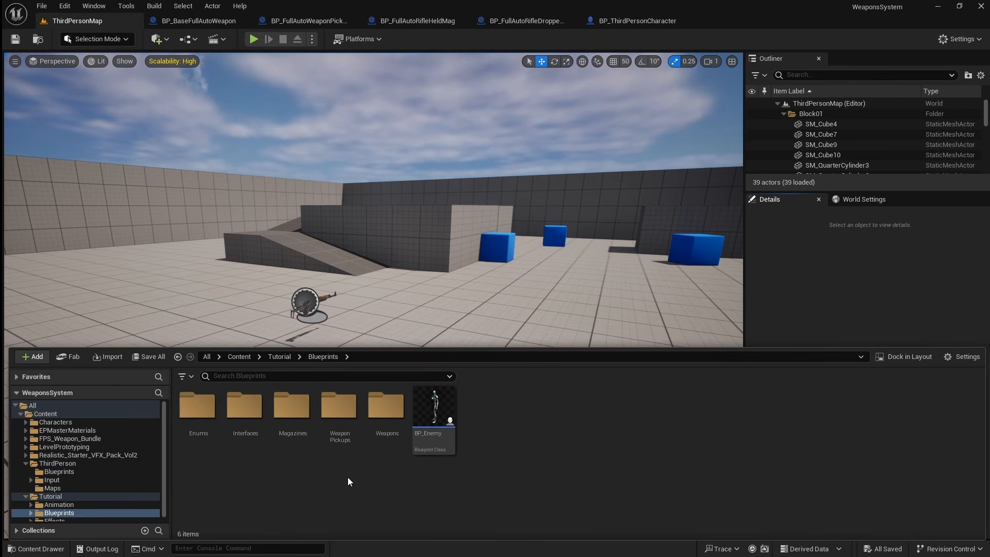
pyautogui.doubleClick(386, 413)
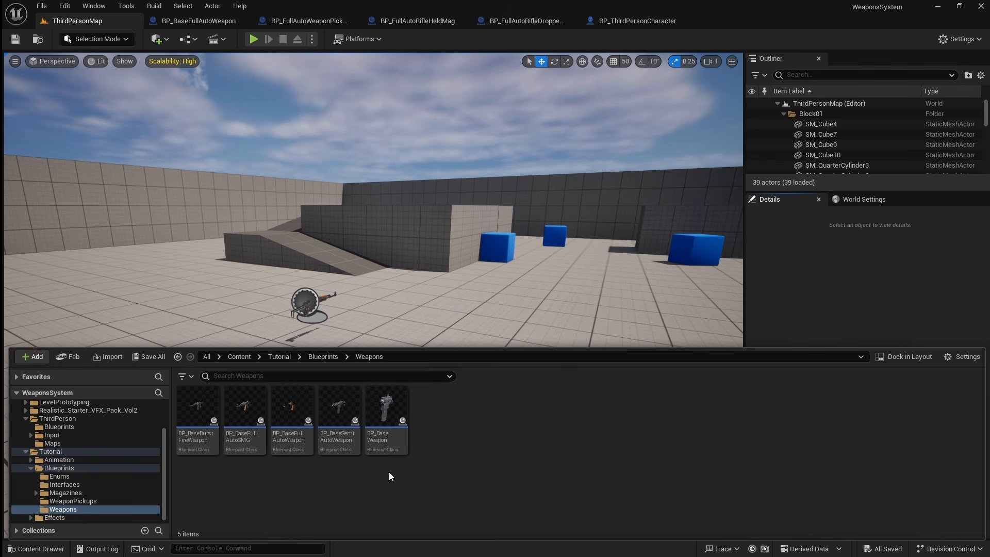
pyautogui.doubleClick(400, 439)
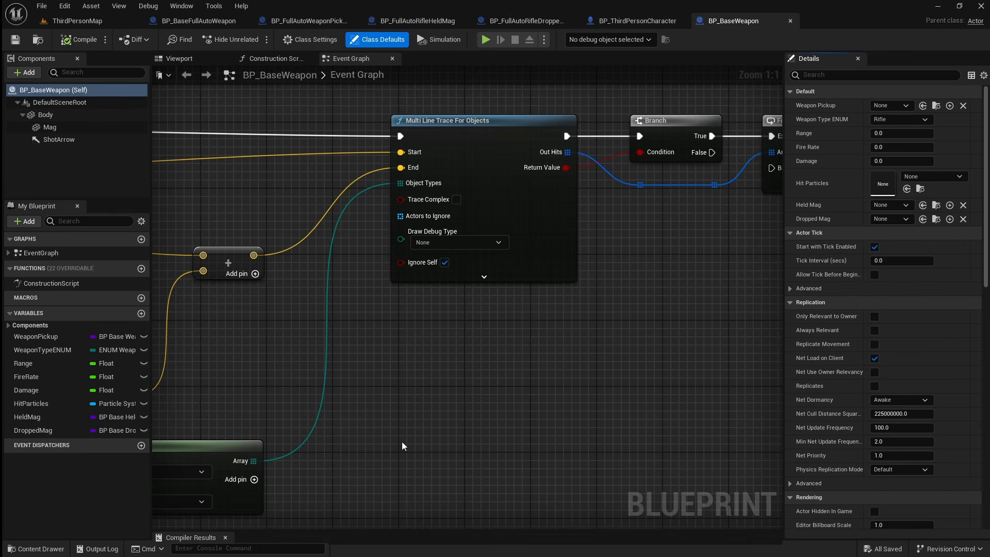
# Step: Add a Float variable named ReloadSpeed to BP_BaseWeapon, and compile and save the blueprint
pyautogui.click(141, 314)
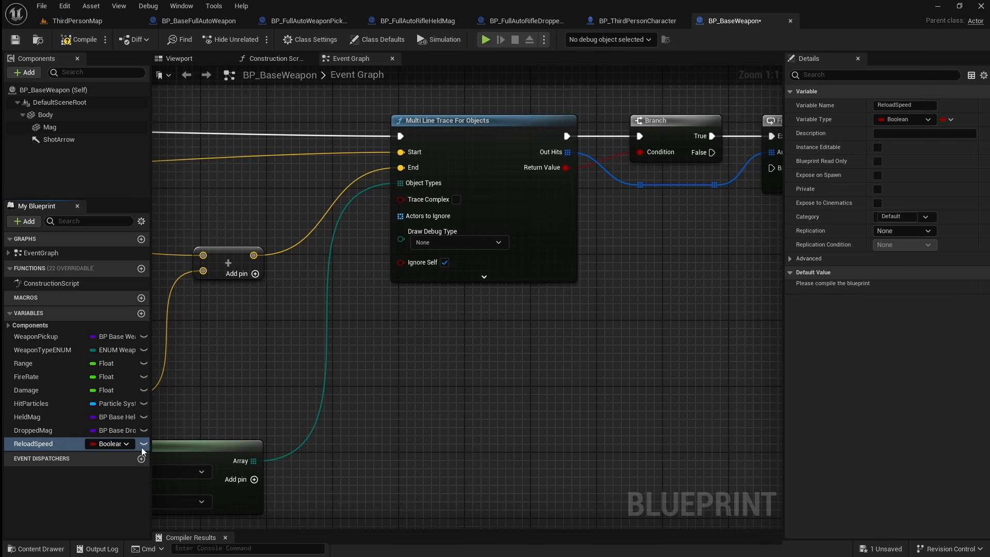
pyautogui.click(110, 444)
pyautogui.click(124, 292)
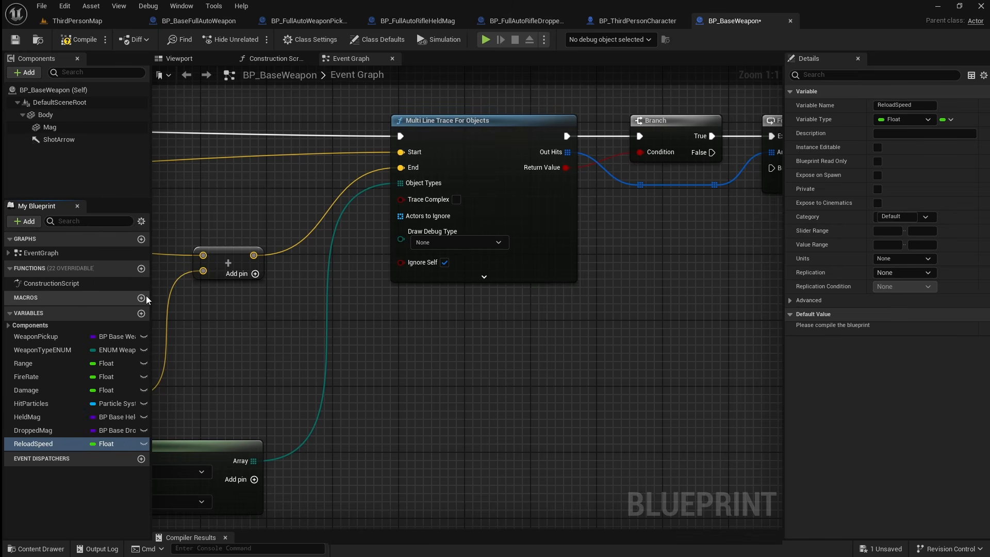
pyautogui.click(80, 40)
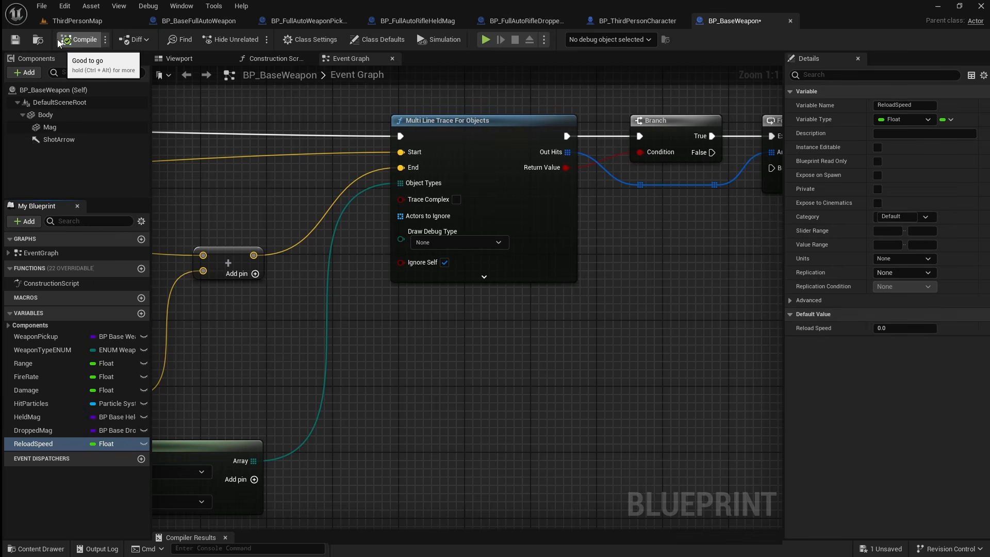
pyautogui.click(16, 41)
# Step: Open BP_BaseSemiAutoWeapon and set its Reload Speed to 0.75, then compile and save it
pyautogui.click(35, 550)
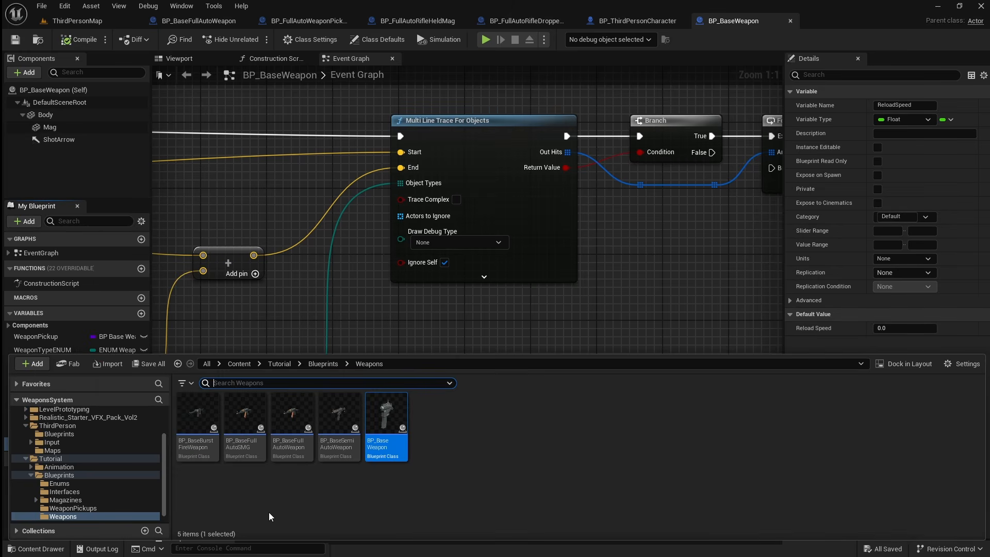
pyautogui.doubleClick(339, 455)
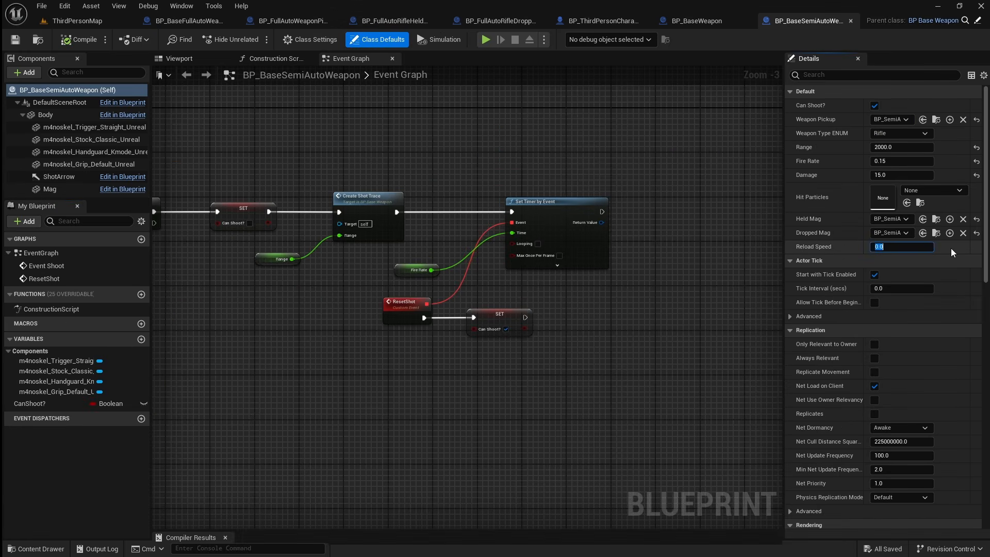
pyautogui.write('0.76')
pyautogui.press('BackSpace')
pyautogui.write('5')
pyautogui.press('Return')
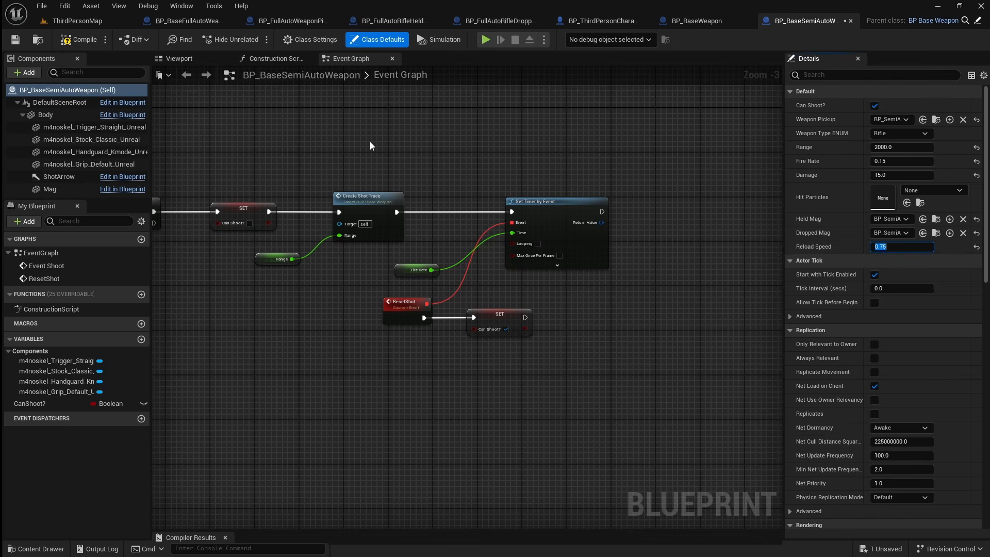
pyautogui.click(95, 41)
pyautogui.click(15, 40)
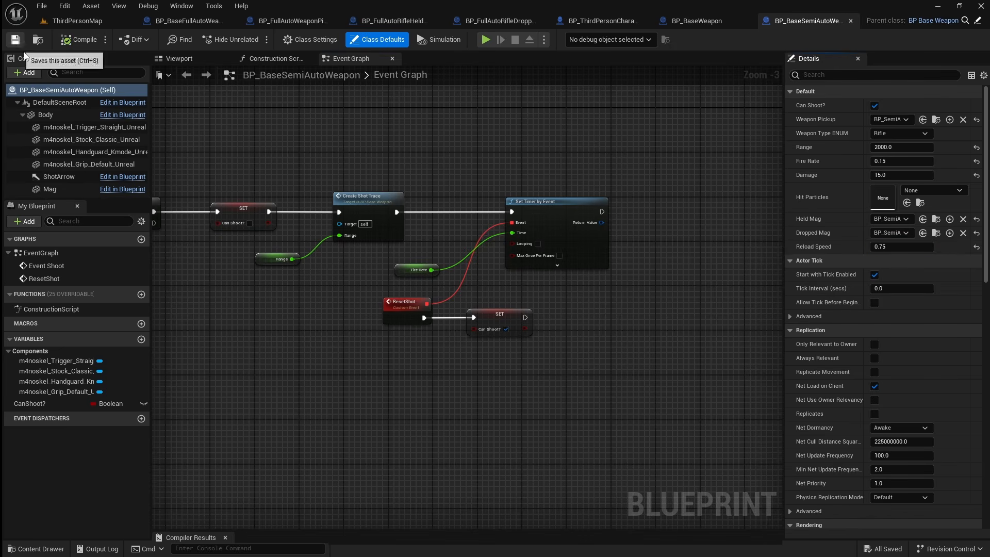
# Step: Open BP_BaseFullAutoWeapon and set its Reload Speed to 1.5, then compile and save it
pyautogui.click(38, 549)
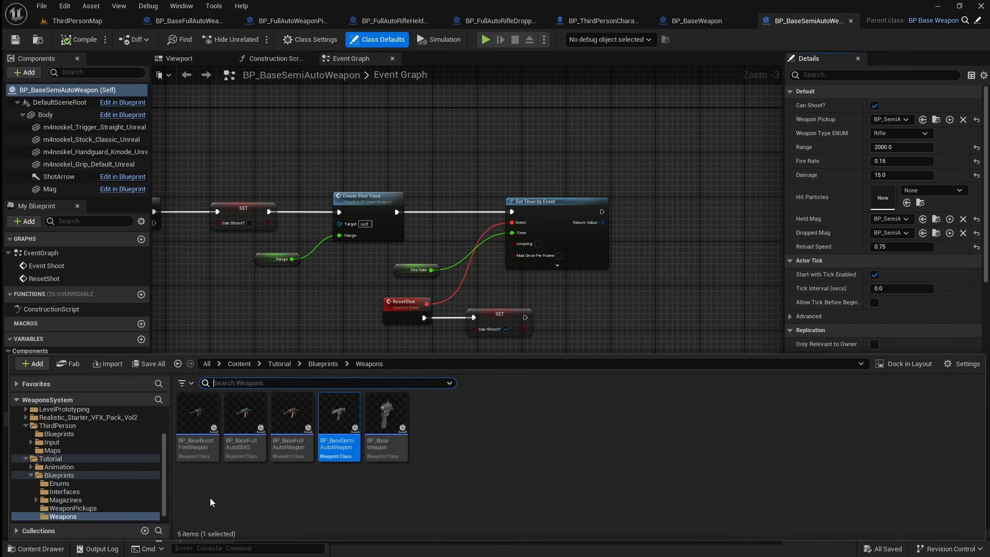
pyautogui.doubleClick(291, 446)
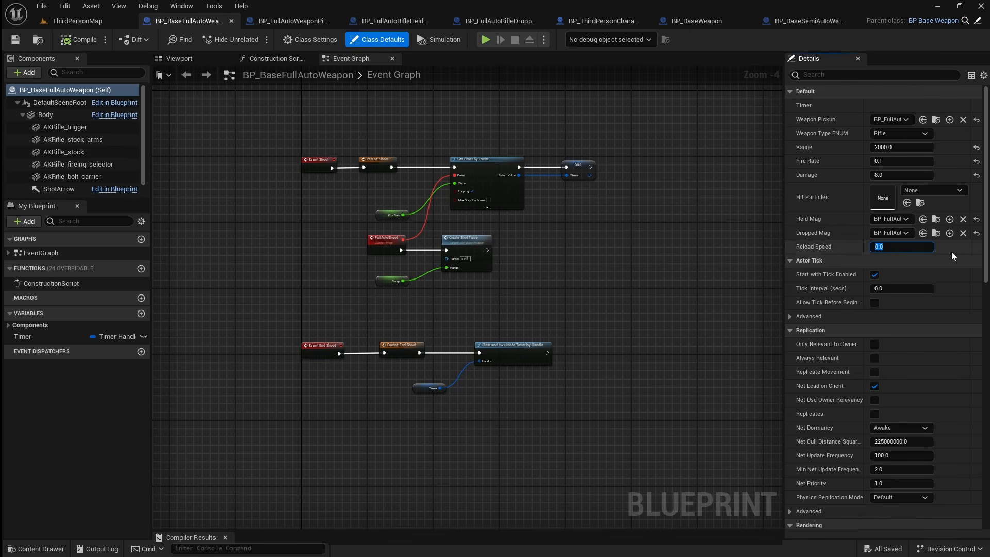
pyautogui.write('1.5')
pyautogui.press('Return')
pyautogui.click(72, 41)
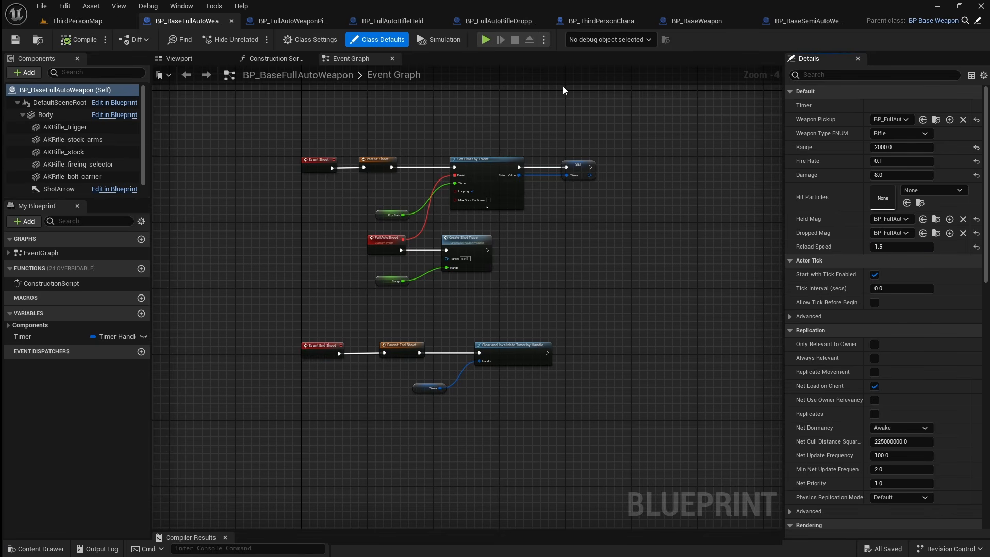
# Step: Add a Current Weapon getter below the reload Play Montage node in BP_ThirdPersonCharacter's event graph and pull a wire from it
pyautogui.click(606, 20)
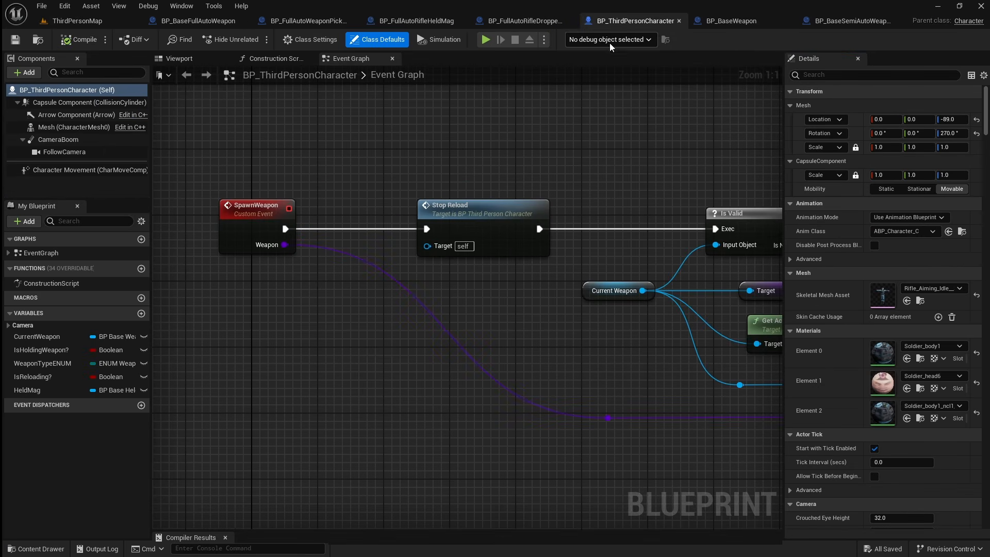
pyautogui.moveTo(578, 357); pyautogui.dragTo(449, 218, button='right')
pyautogui.moveTo(499, 370); pyautogui.dragTo(436, 148, button='right')
pyautogui.moveTo(435, 425); pyautogui.dragTo(487, 177, button='right')
pyautogui.scroll(2, 561, 201)
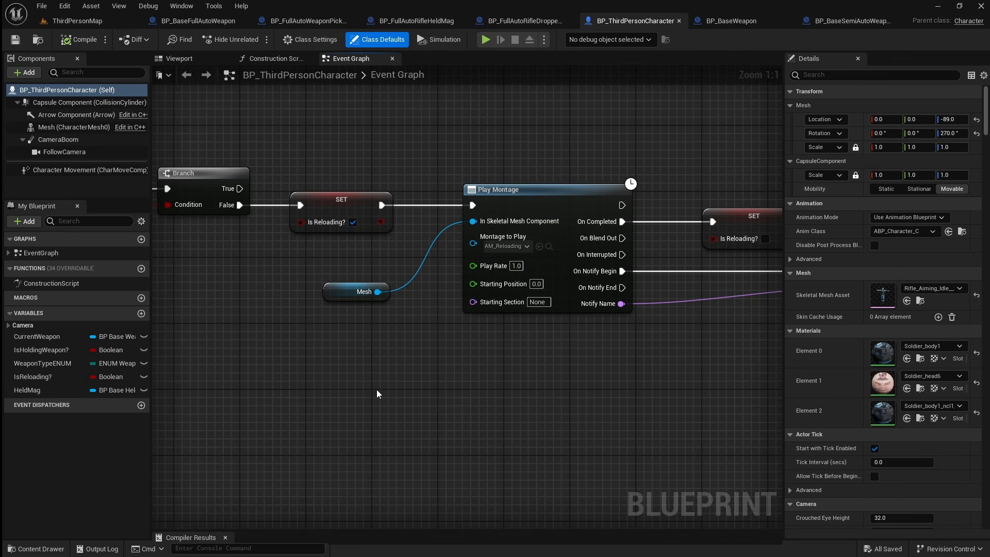
pyautogui.moveTo(95, 341); pyautogui.dragTo(347, 386)
pyautogui.click(268, 390)
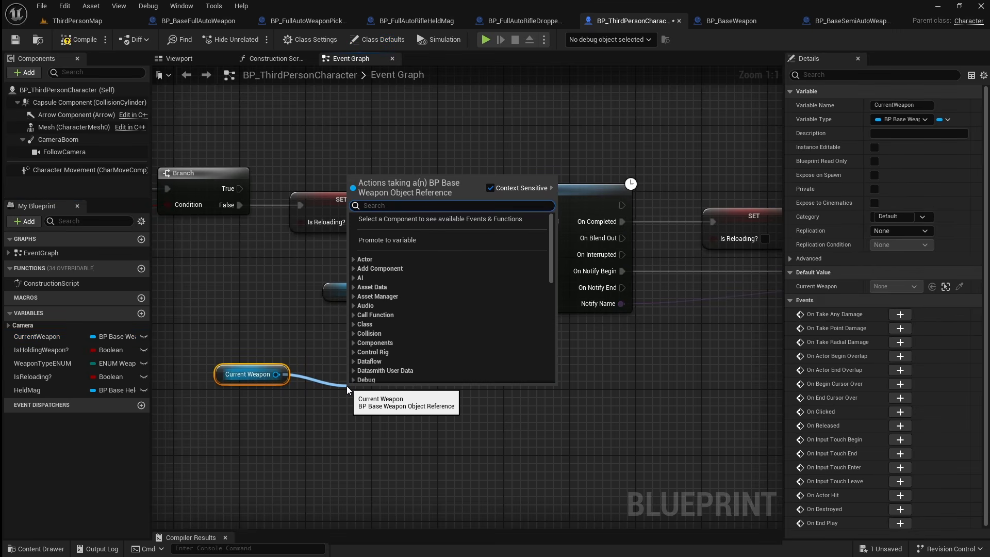
# Step: Get Reload Speed from Current Weapon and connect it to Play Montage's Play Rate, then compile and save the blueprint
pyautogui.write('get reload s')
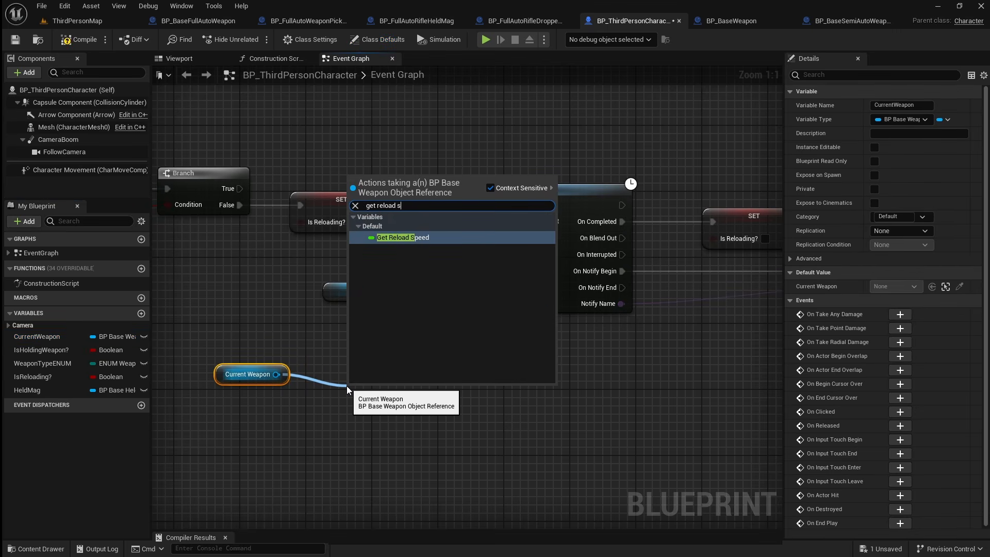
pyautogui.click(441, 238)
pyautogui.moveTo(377, 386); pyautogui.dragTo(473, 265)
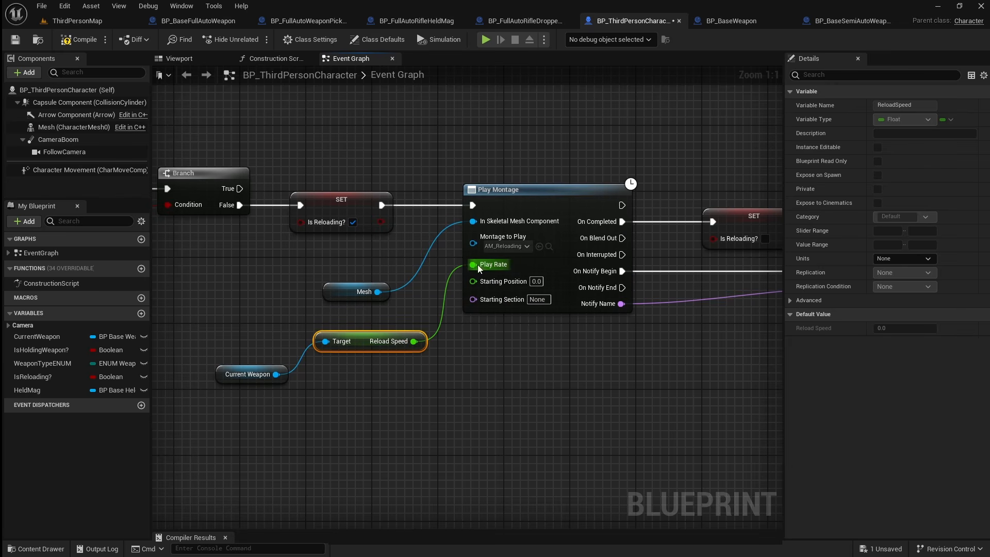
pyautogui.click(509, 377)
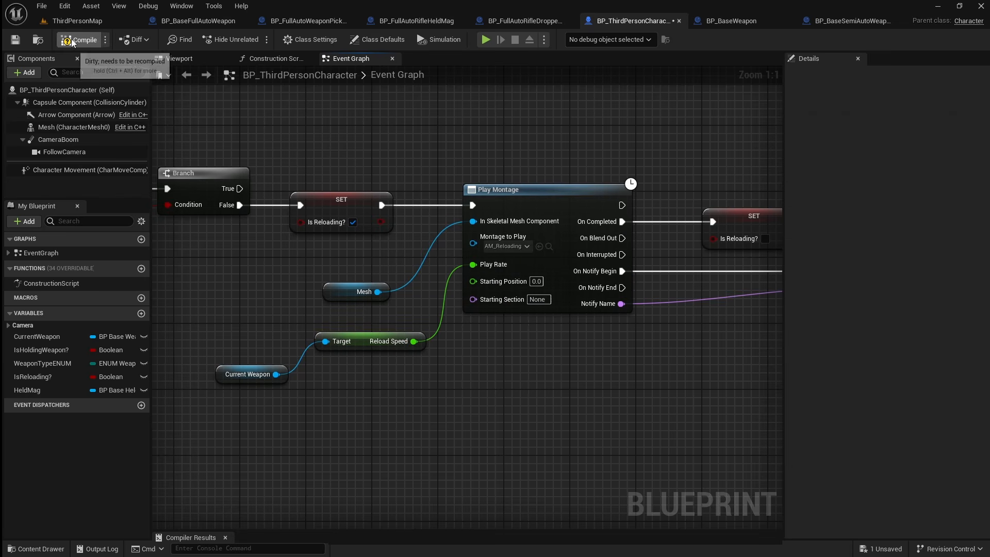
# Step: Play-test ThirdPersonMap, reloading the semi-auto rifle and the AK to compare their reload speeds
pyautogui.click(108, 22)
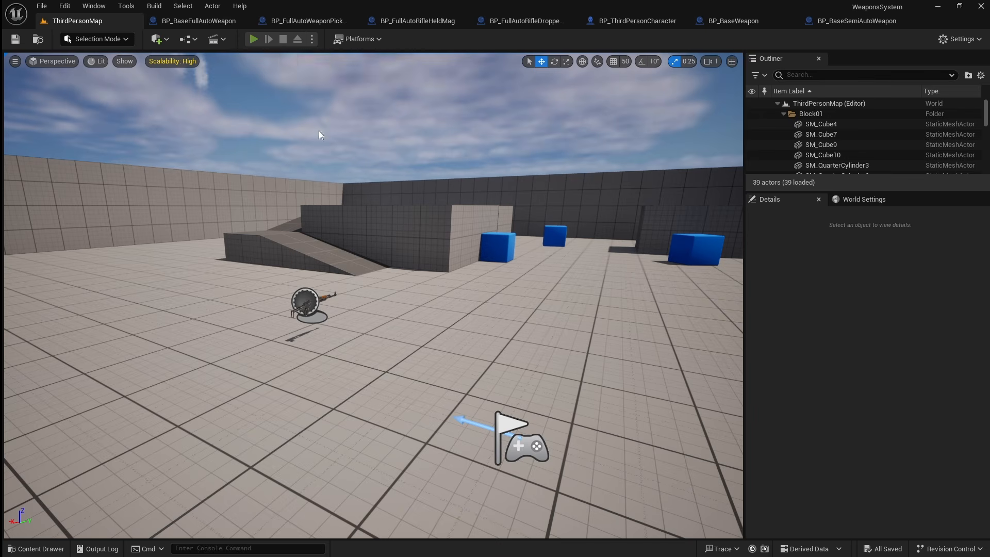
pyautogui.click(253, 39)
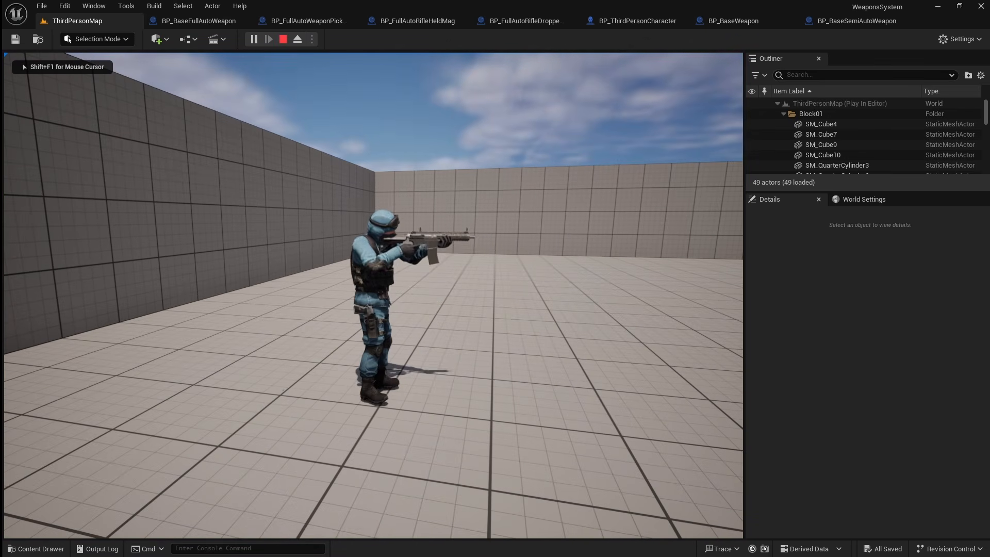
pyautogui.press('r')
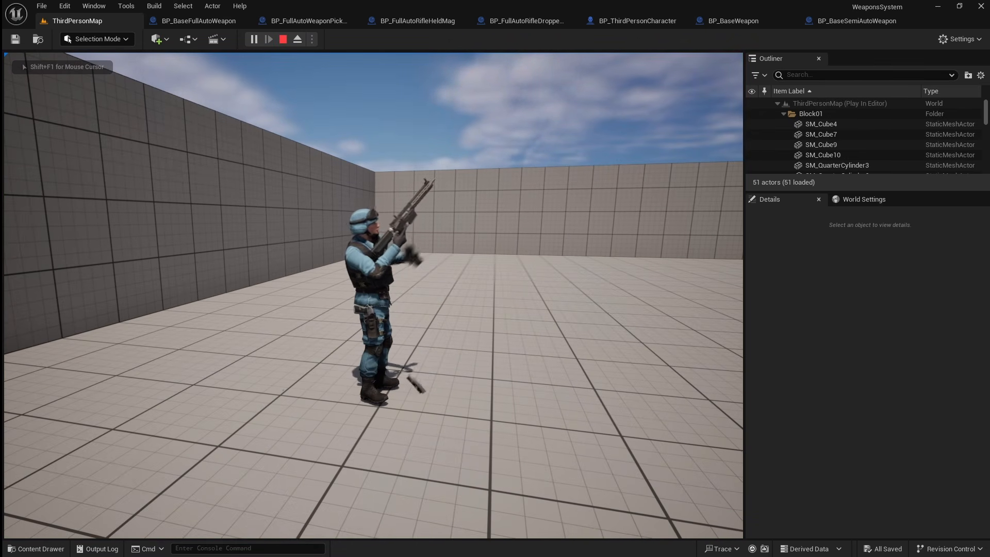
pyautogui.press('d')
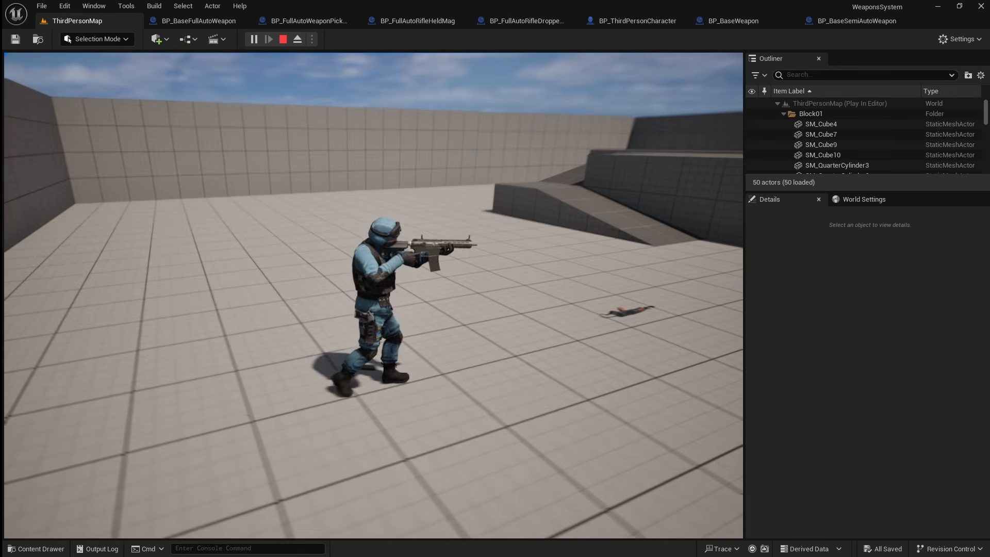
pyautogui.press('e')
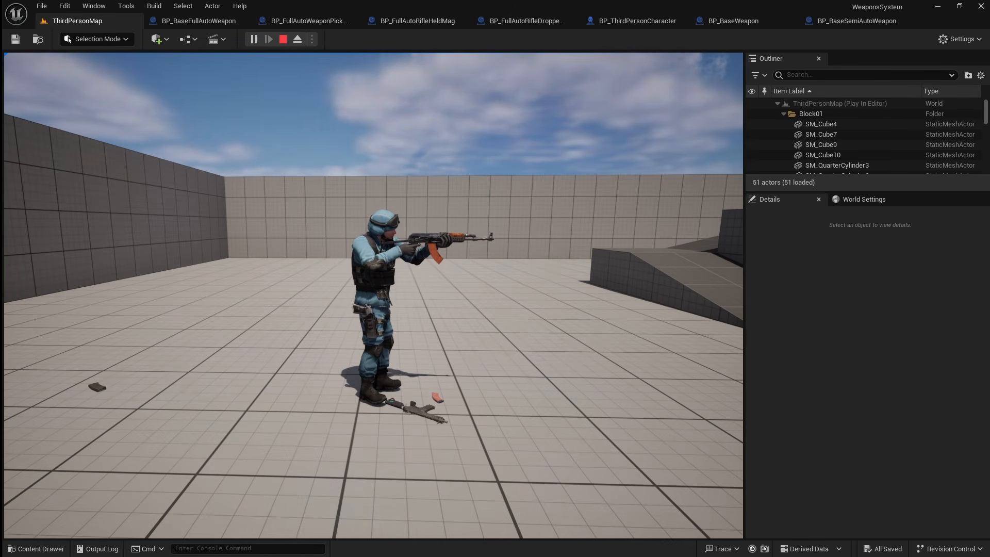
pyautogui.press('e')
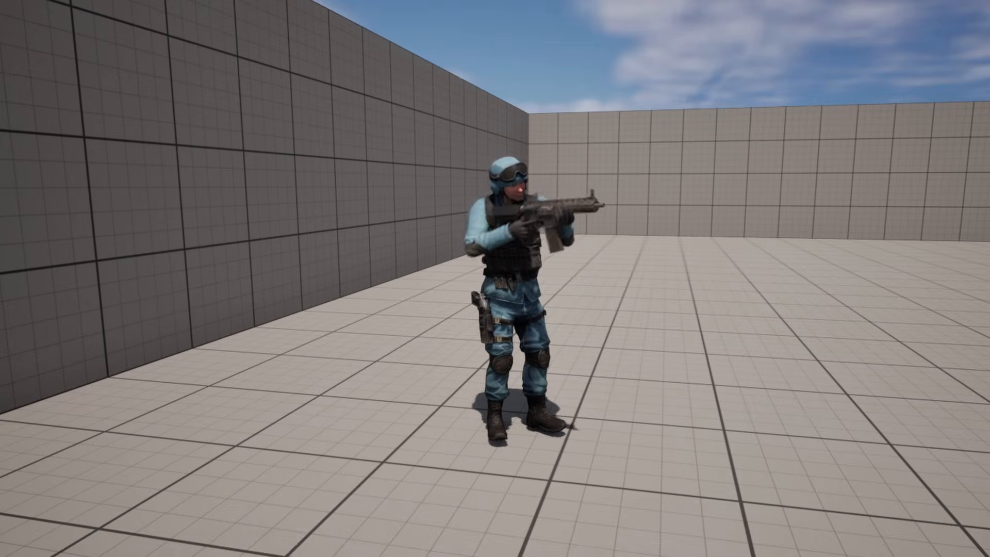
pyautogui.press('r')
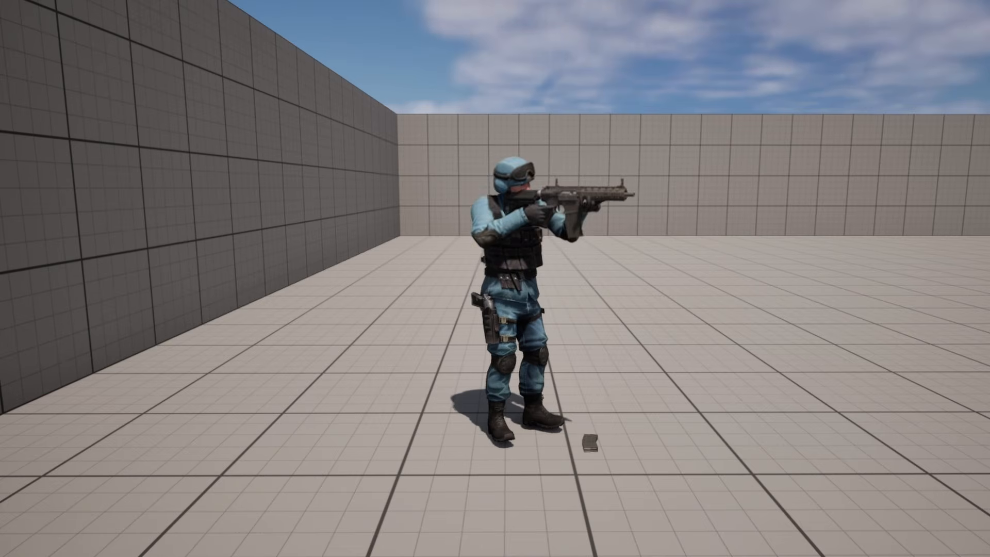
pyautogui.press('d')
pyautogui.press('r')
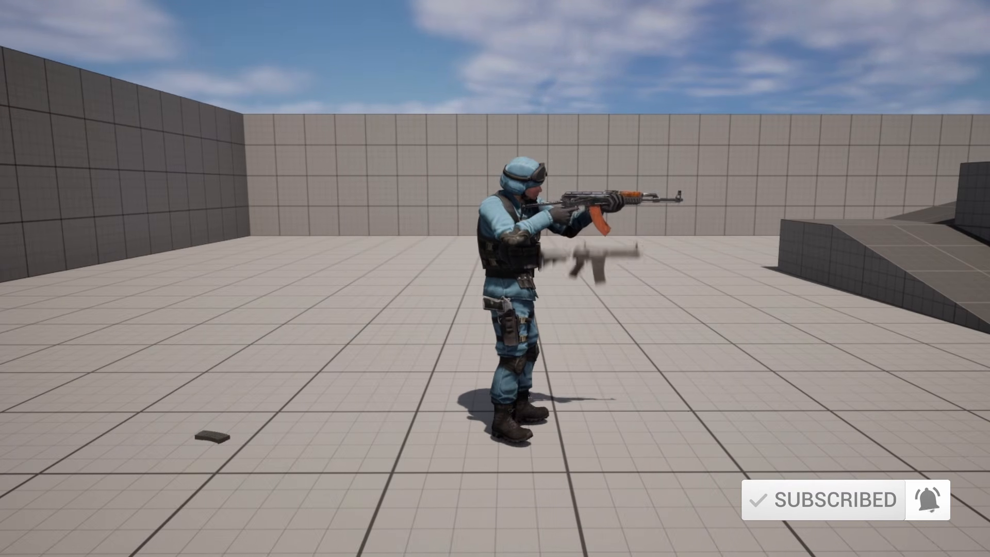
pyautogui.press('a')
pyautogui.press('r')
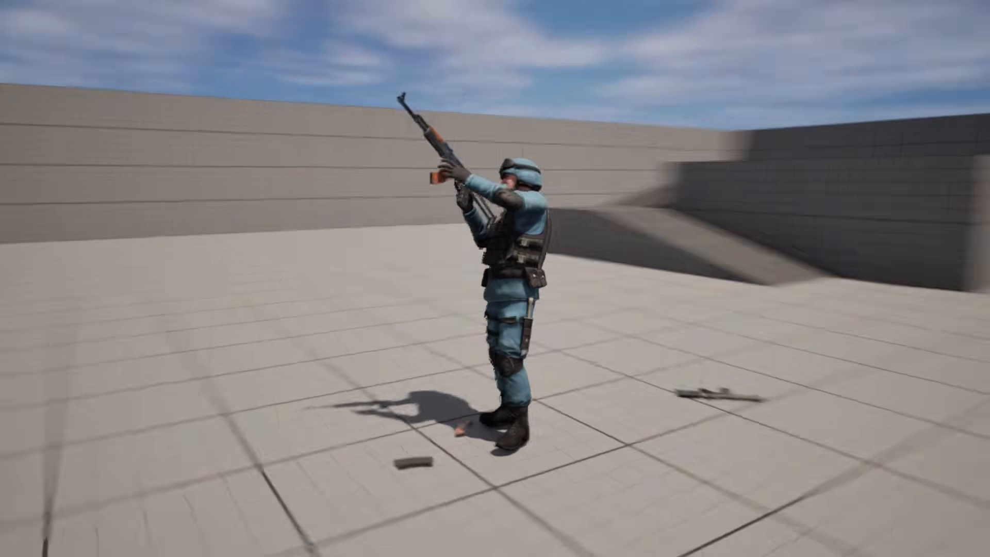
pyautogui.press('r')
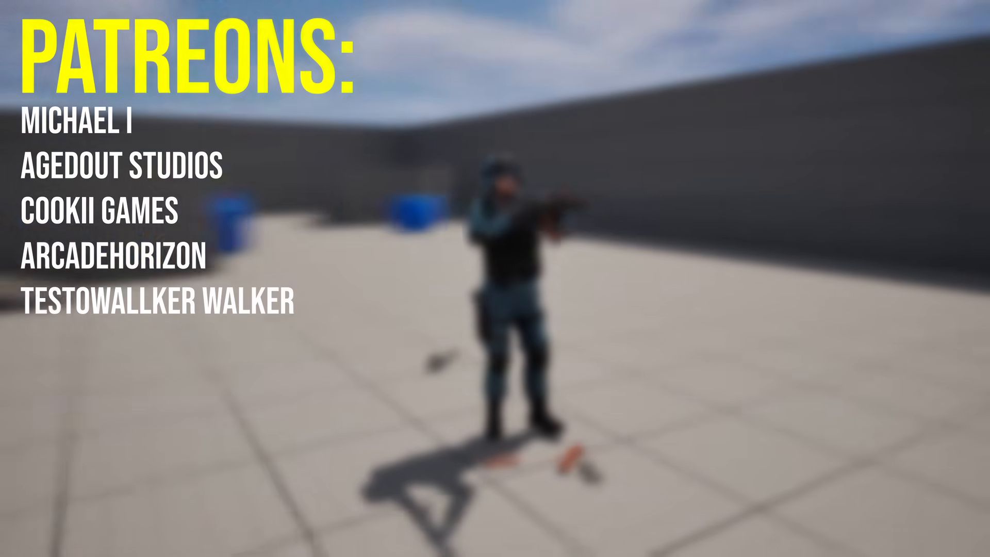
pyautogui.press('e')
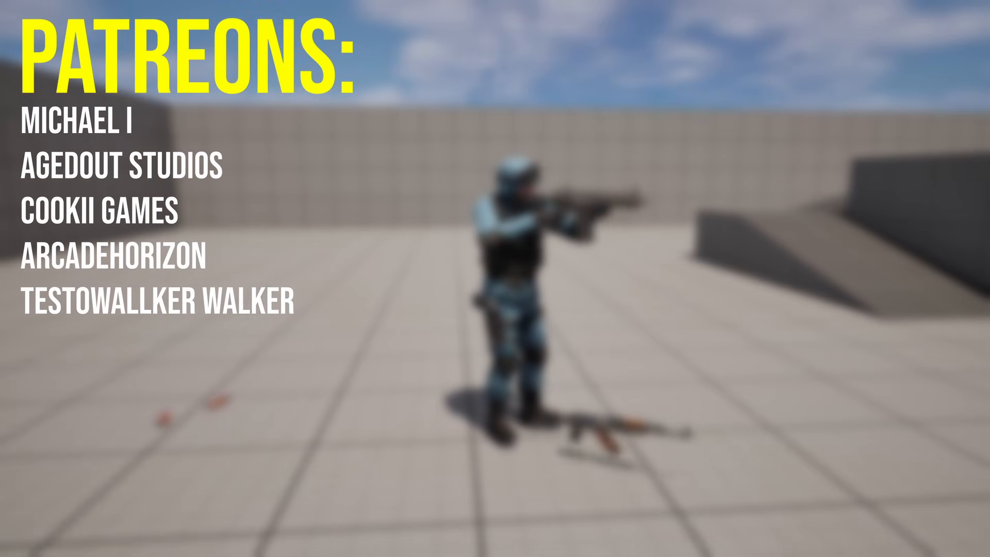
pyautogui.press('r')
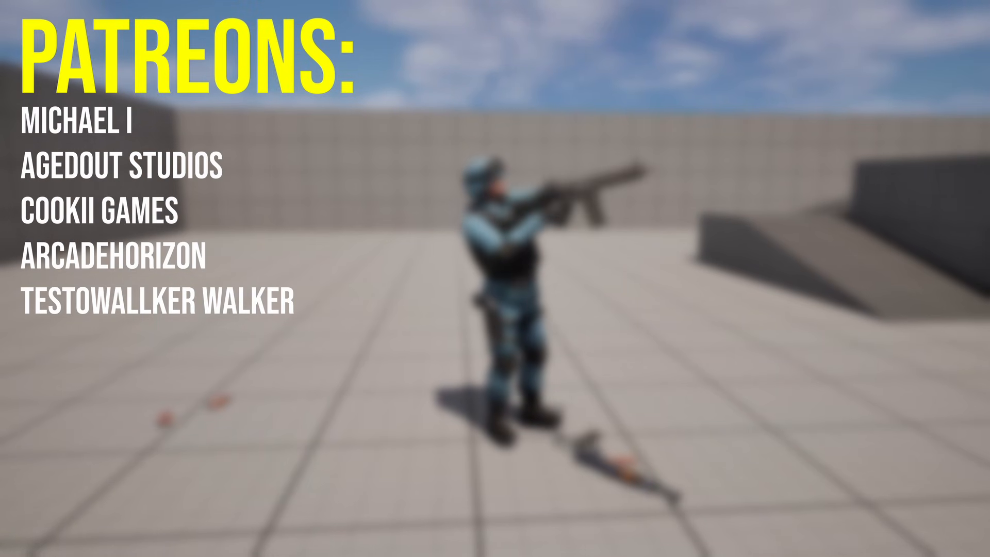